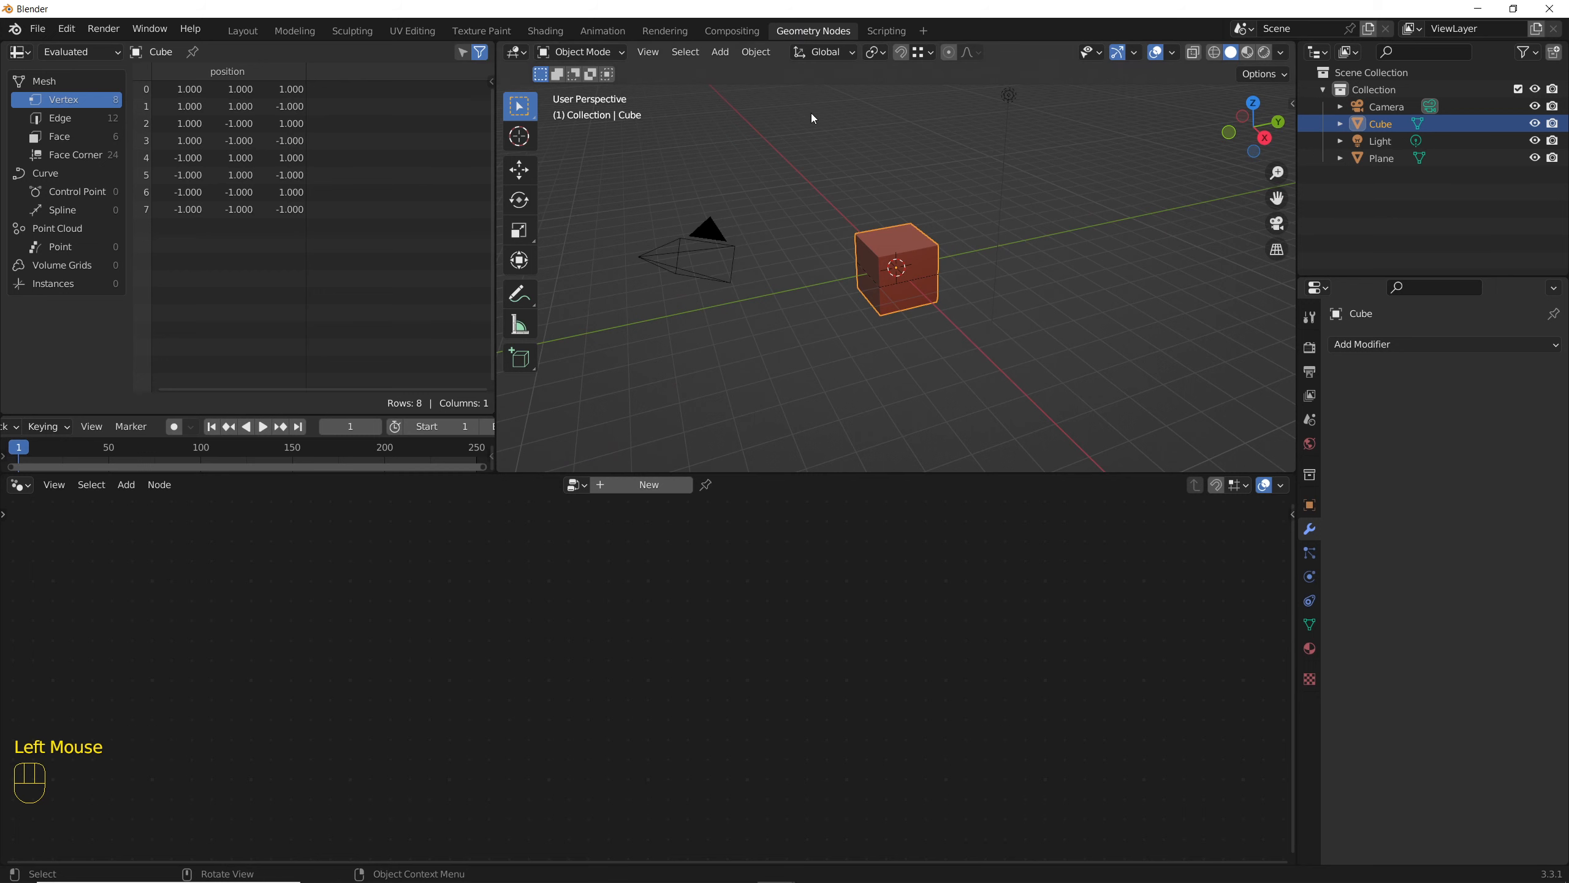
Step: Create a new Geometry Nodes tree on the Cube and delete its Group Input node
click(623, 484)
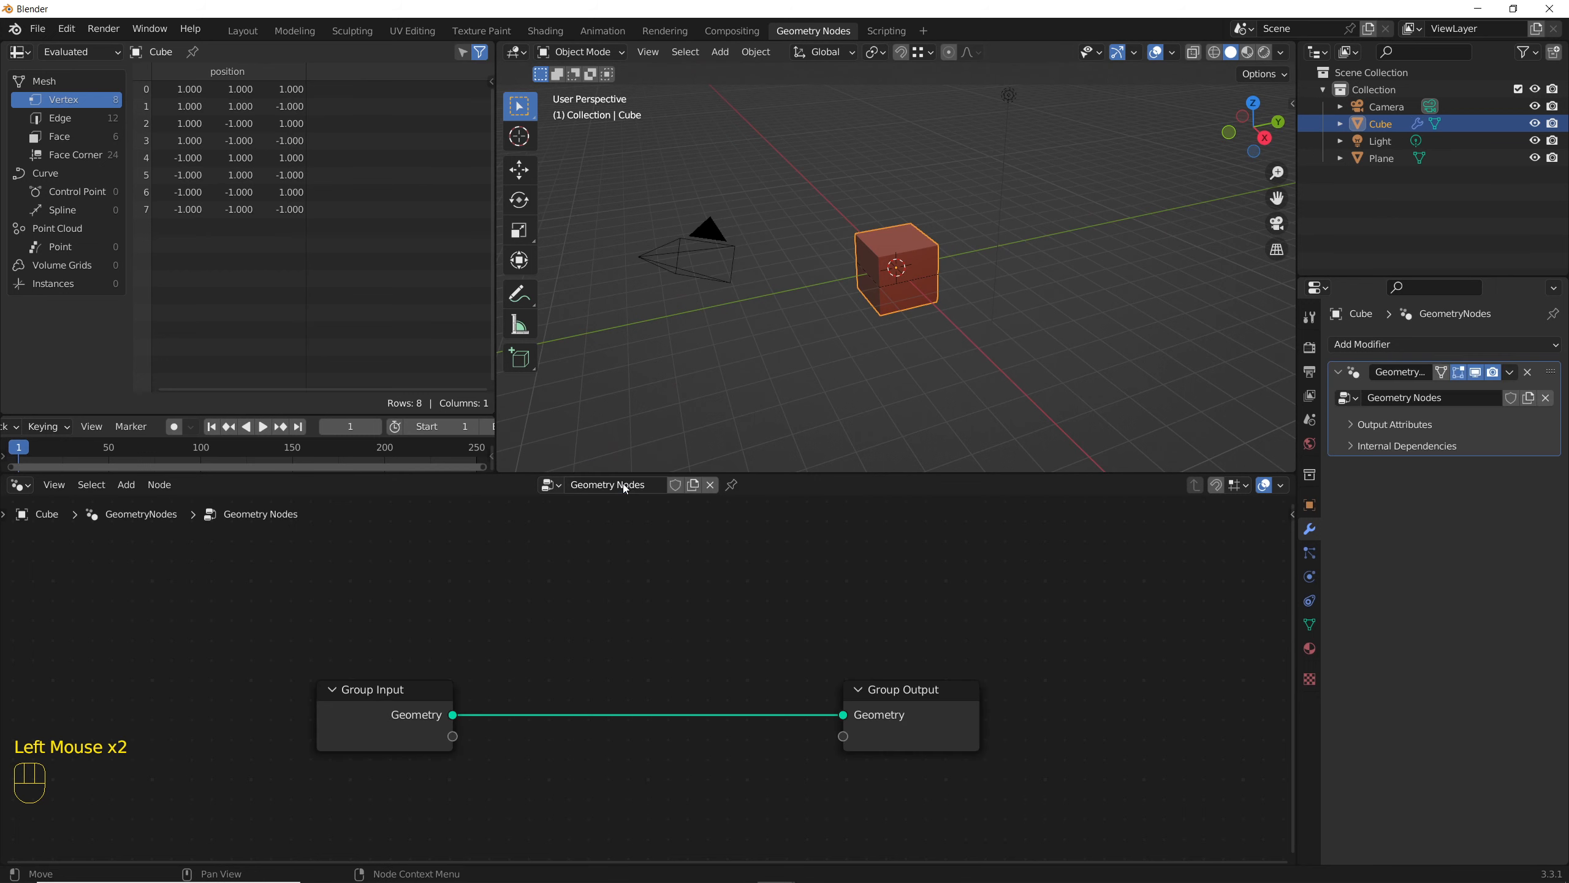
scroll(656, 572, down, 1)
scroll(656, 572, down, 2)
middle_drag(470, 656, 501, 638)
click(502, 638)
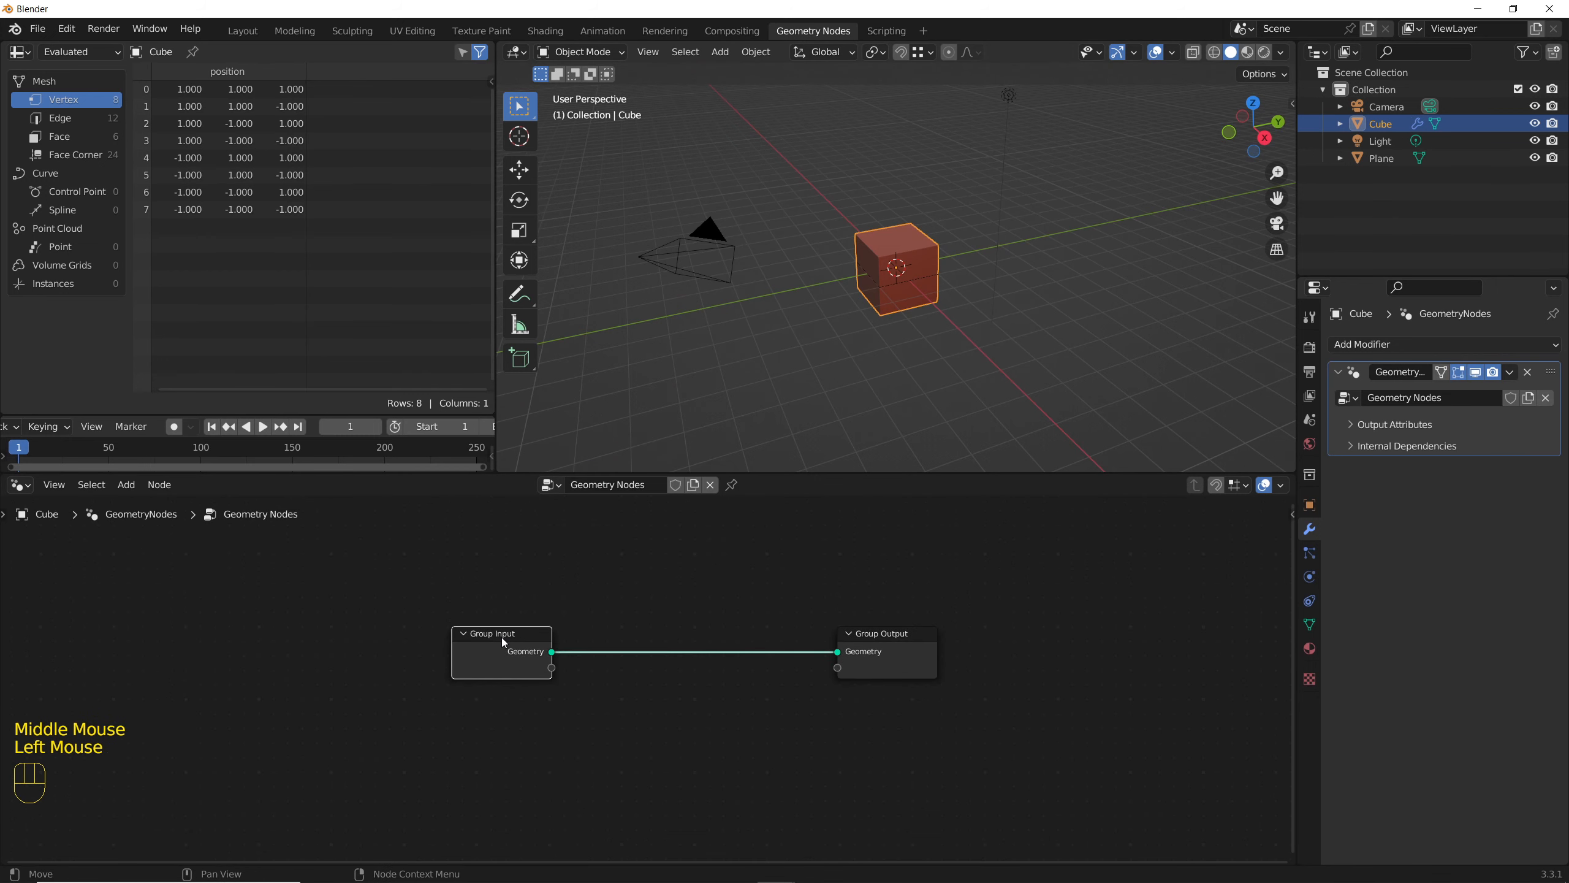
key(Delete)
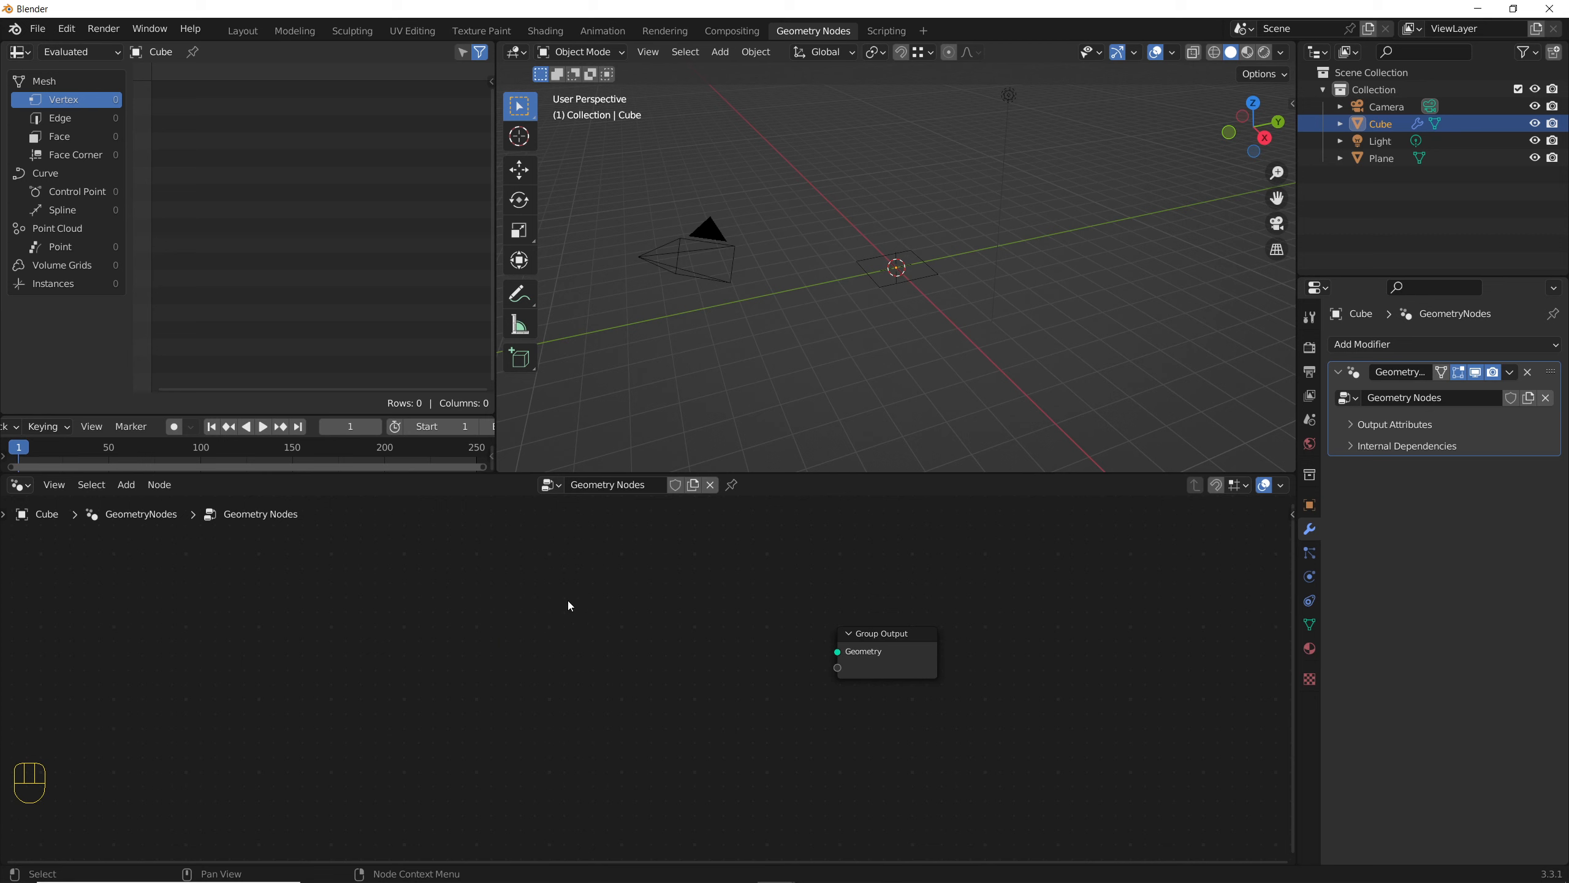
Step: Add the Plane object to the node tree as an Object Info node and link its geometry to the Group Output
drag(1379, 158, 486, 665)
scroll(895, 285, up, 2)
middle_drag(895, 284, 862, 410)
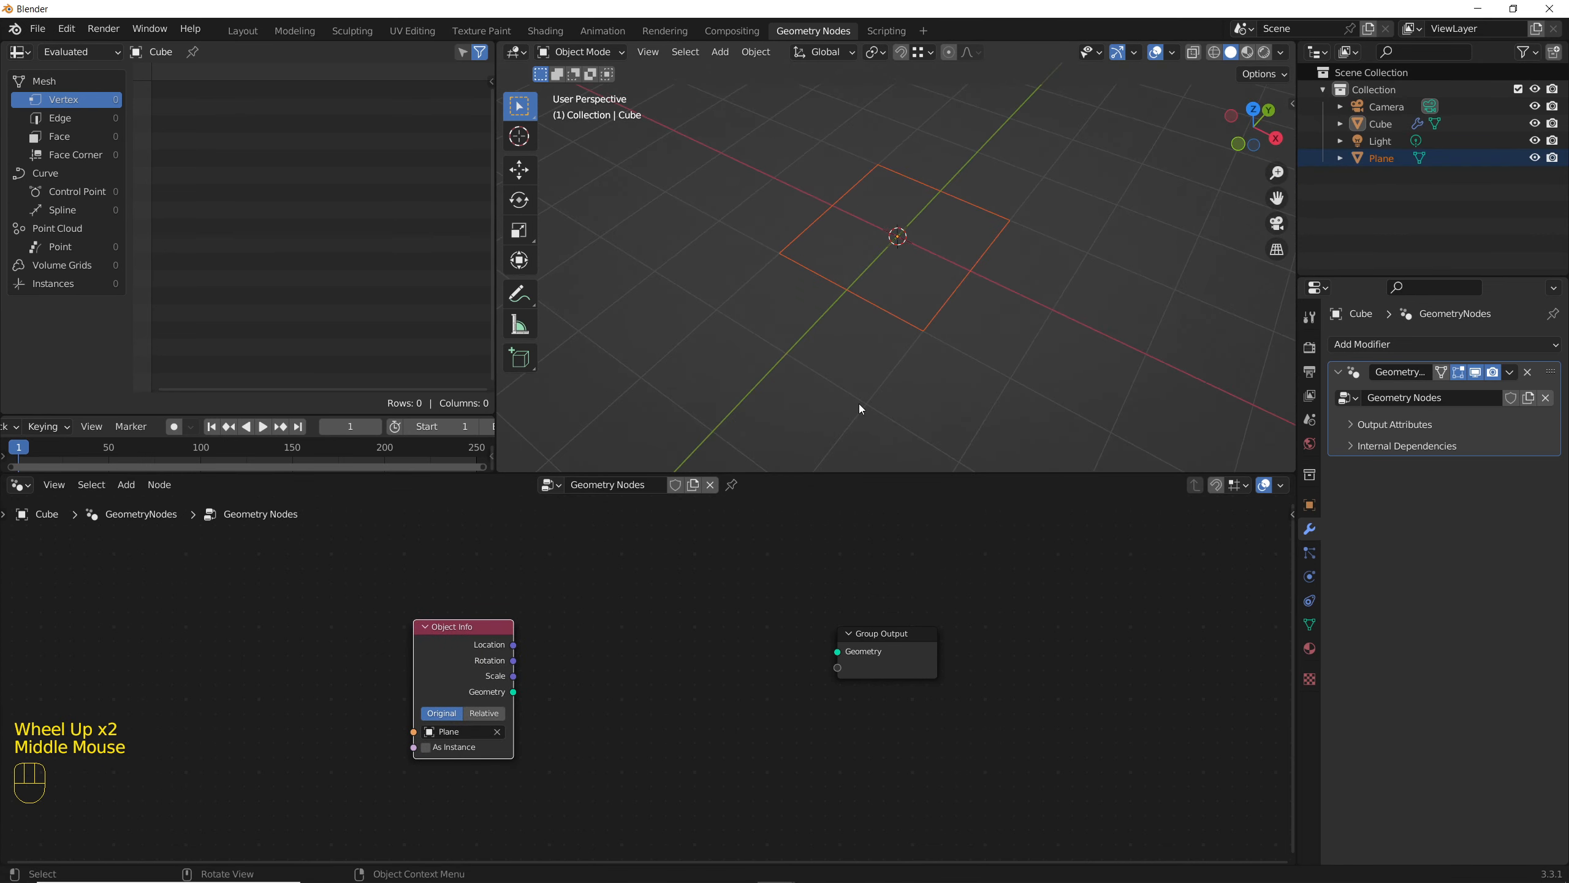
drag(514, 692, 840, 651)
Step: Hide the original Plane object in the viewport and make the Cube the active selection
click(840, 375)
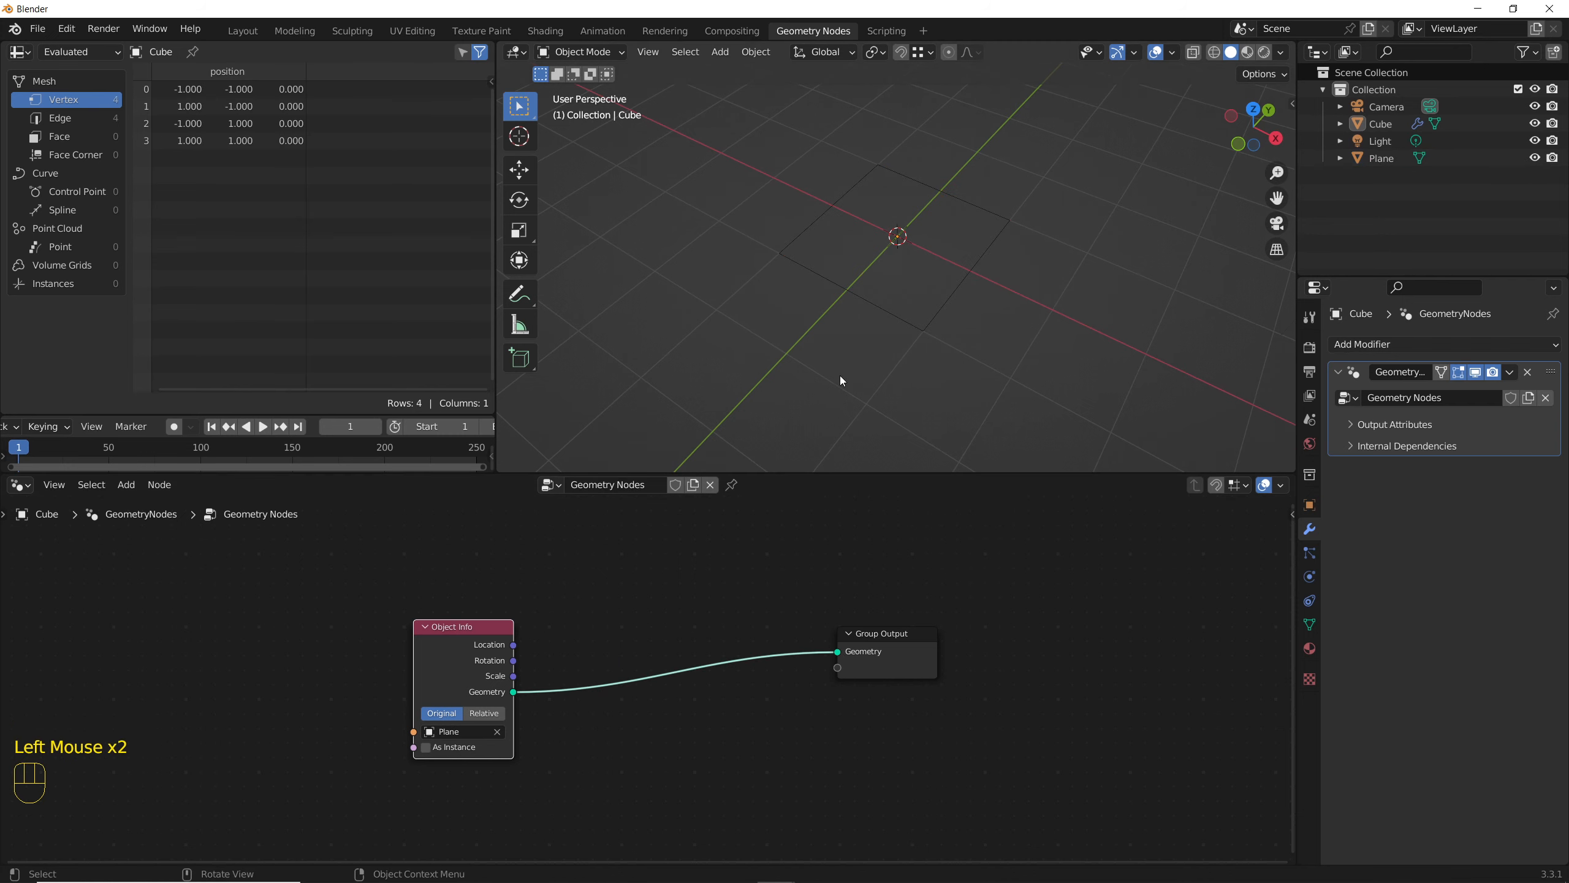
click(861, 298)
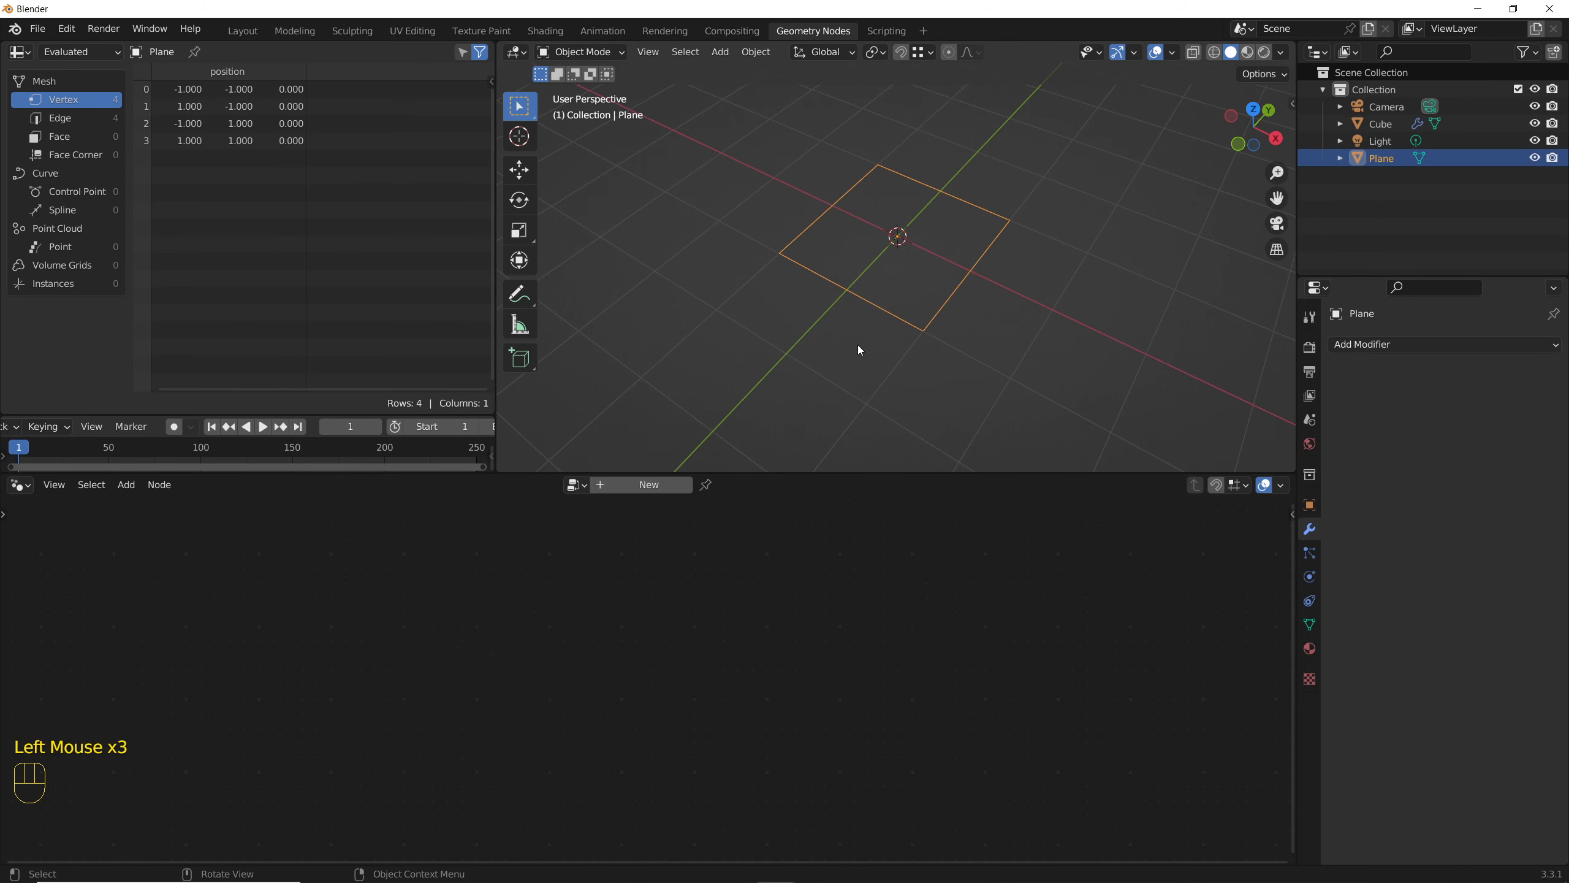
click(1535, 158)
click(1501, 124)
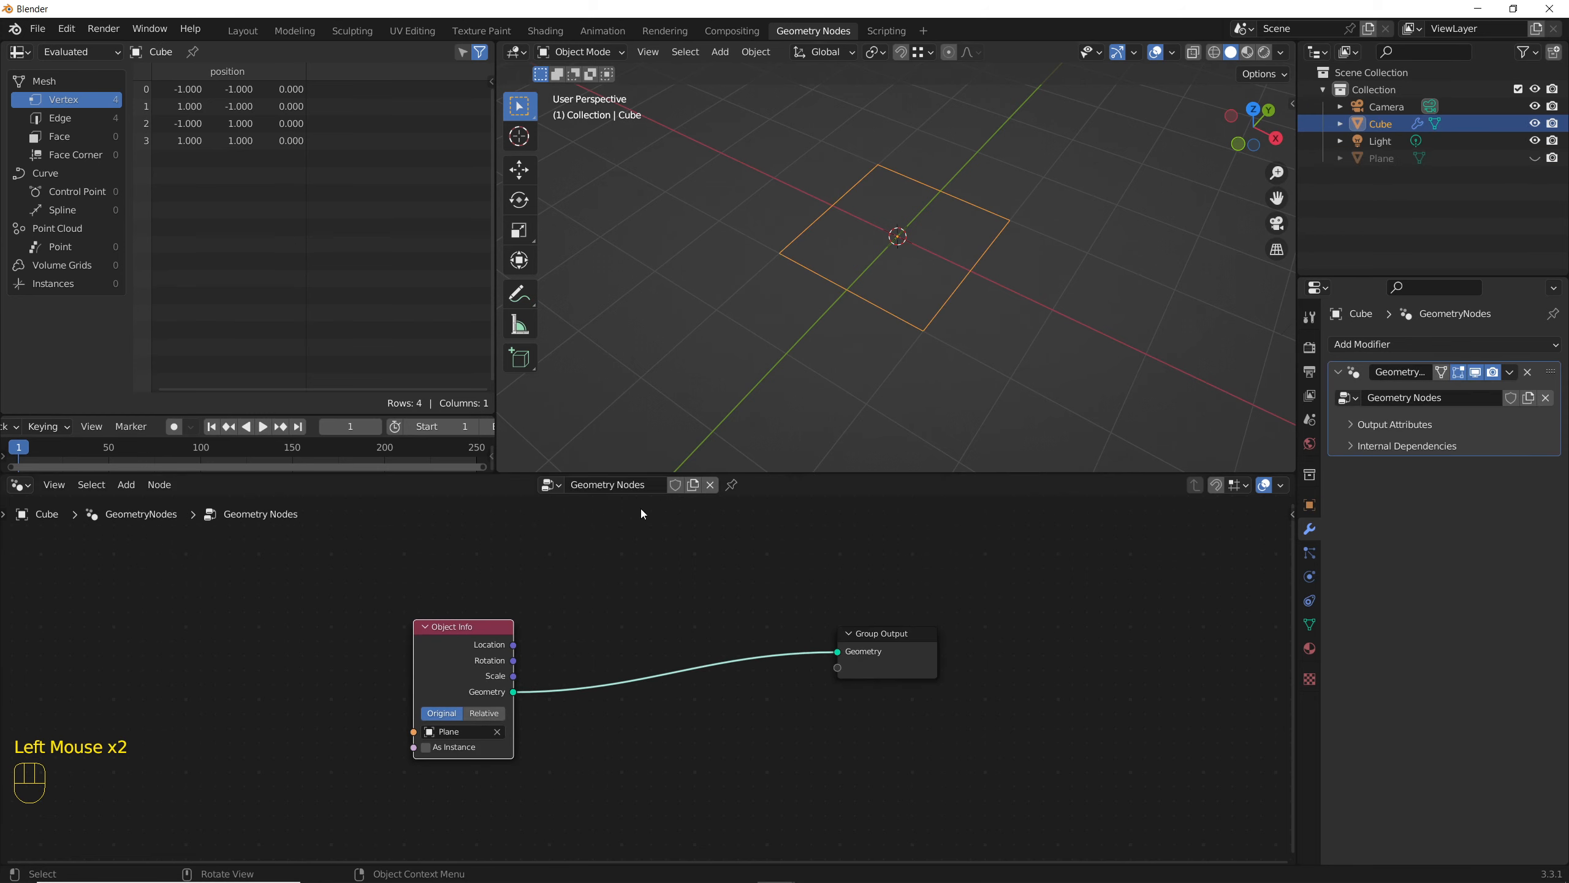
Step: Spread the Object Info and Group Output nodes far apart to make room between them
drag(465, 628, 192, 608)
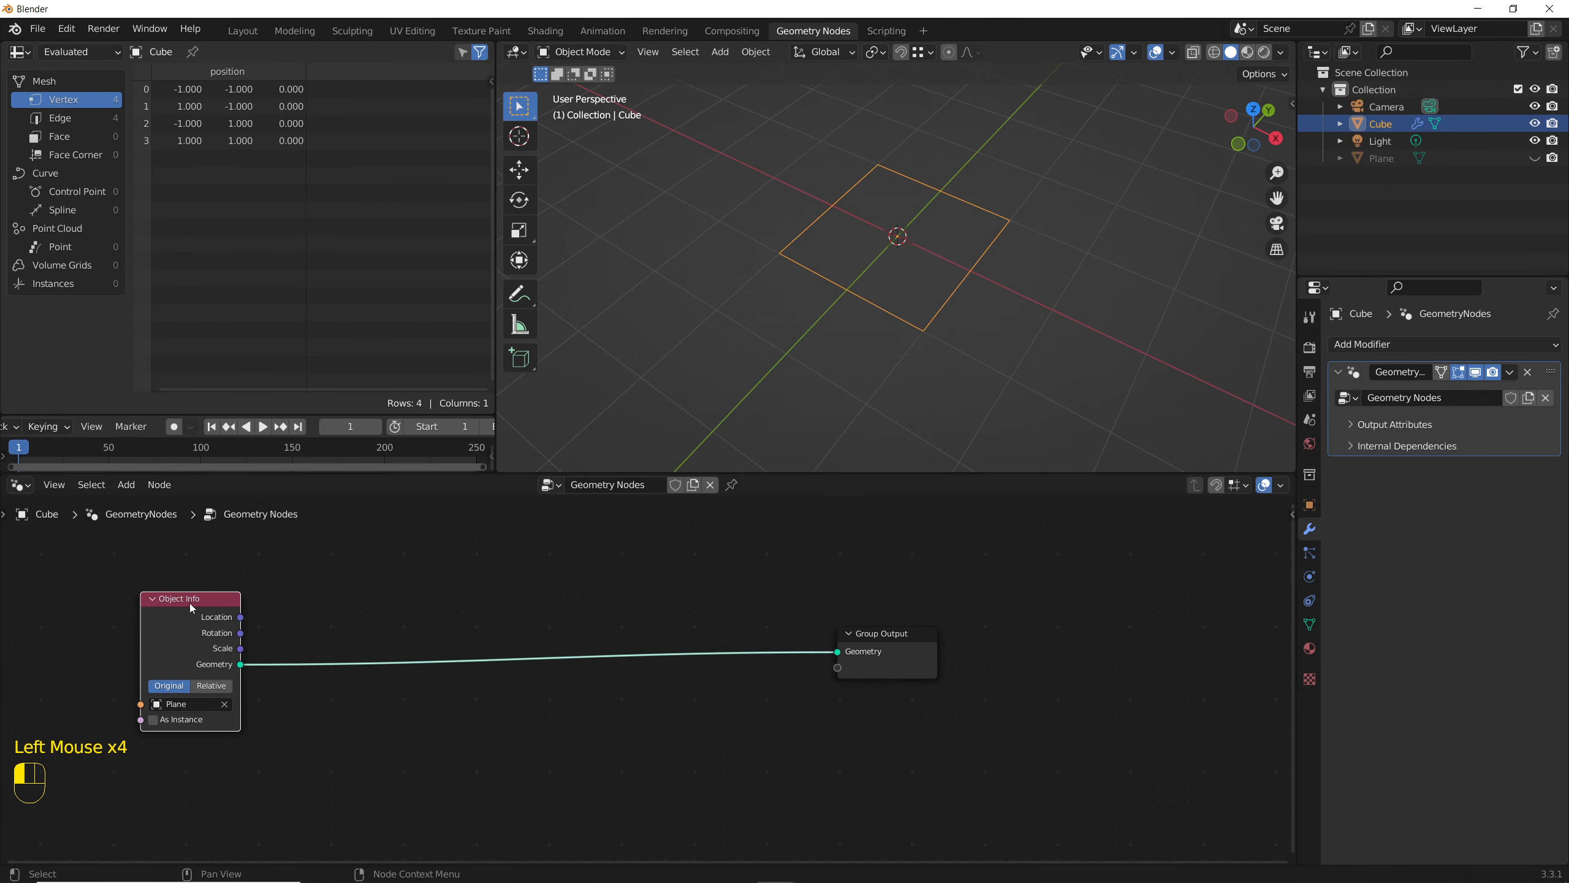
scroll(635, 655, down, 3)
middle_drag(695, 621, 909, 627)
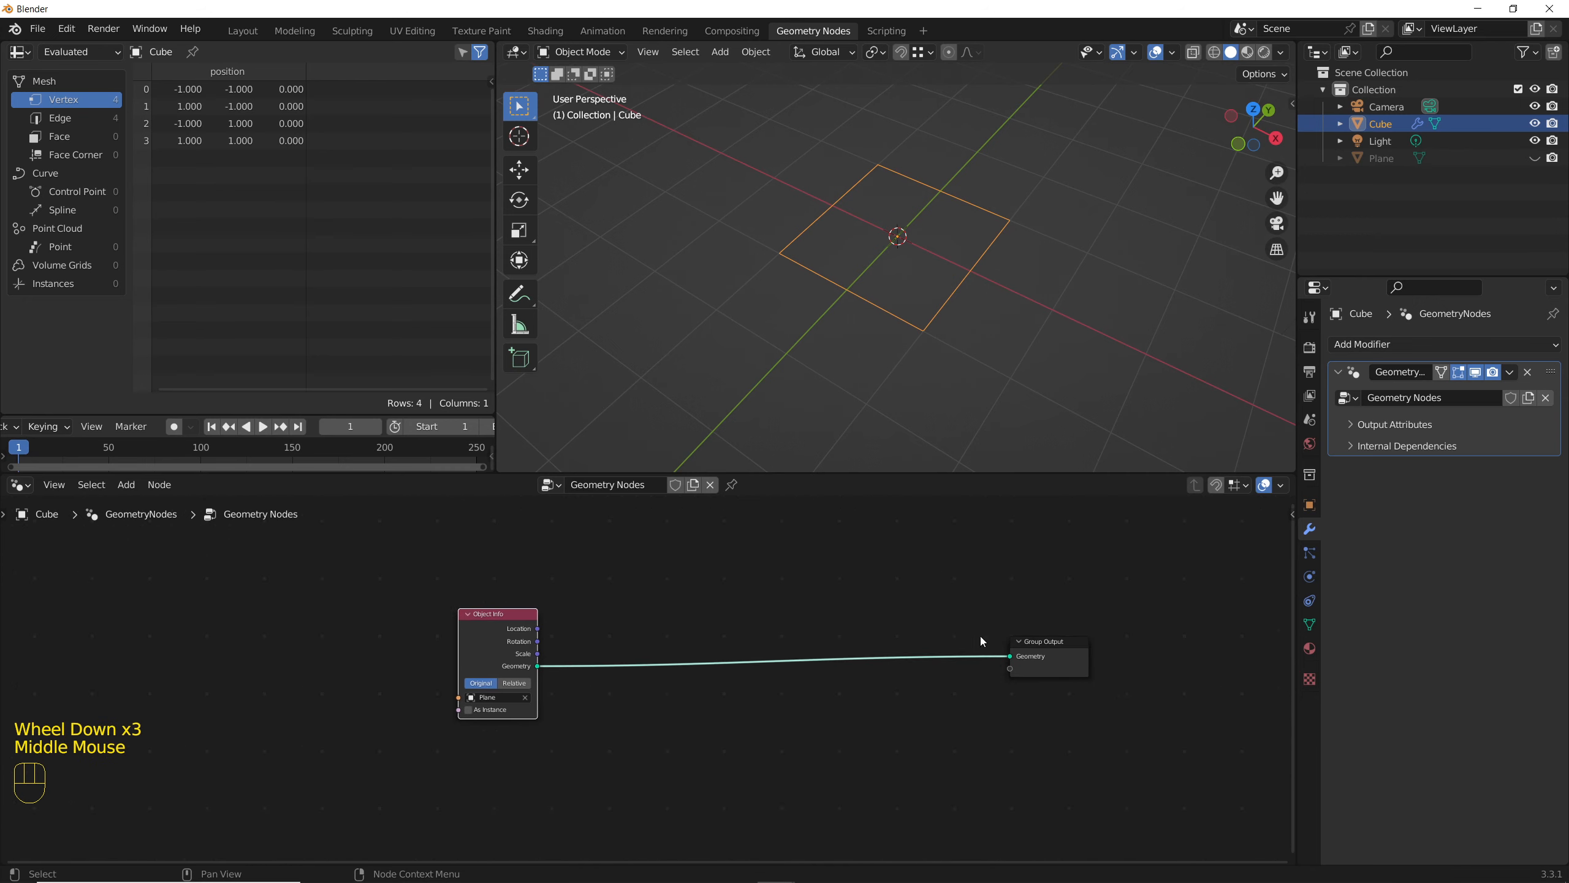
drag(1041, 643, 1134, 644)
scroll(501, 594, up, 4)
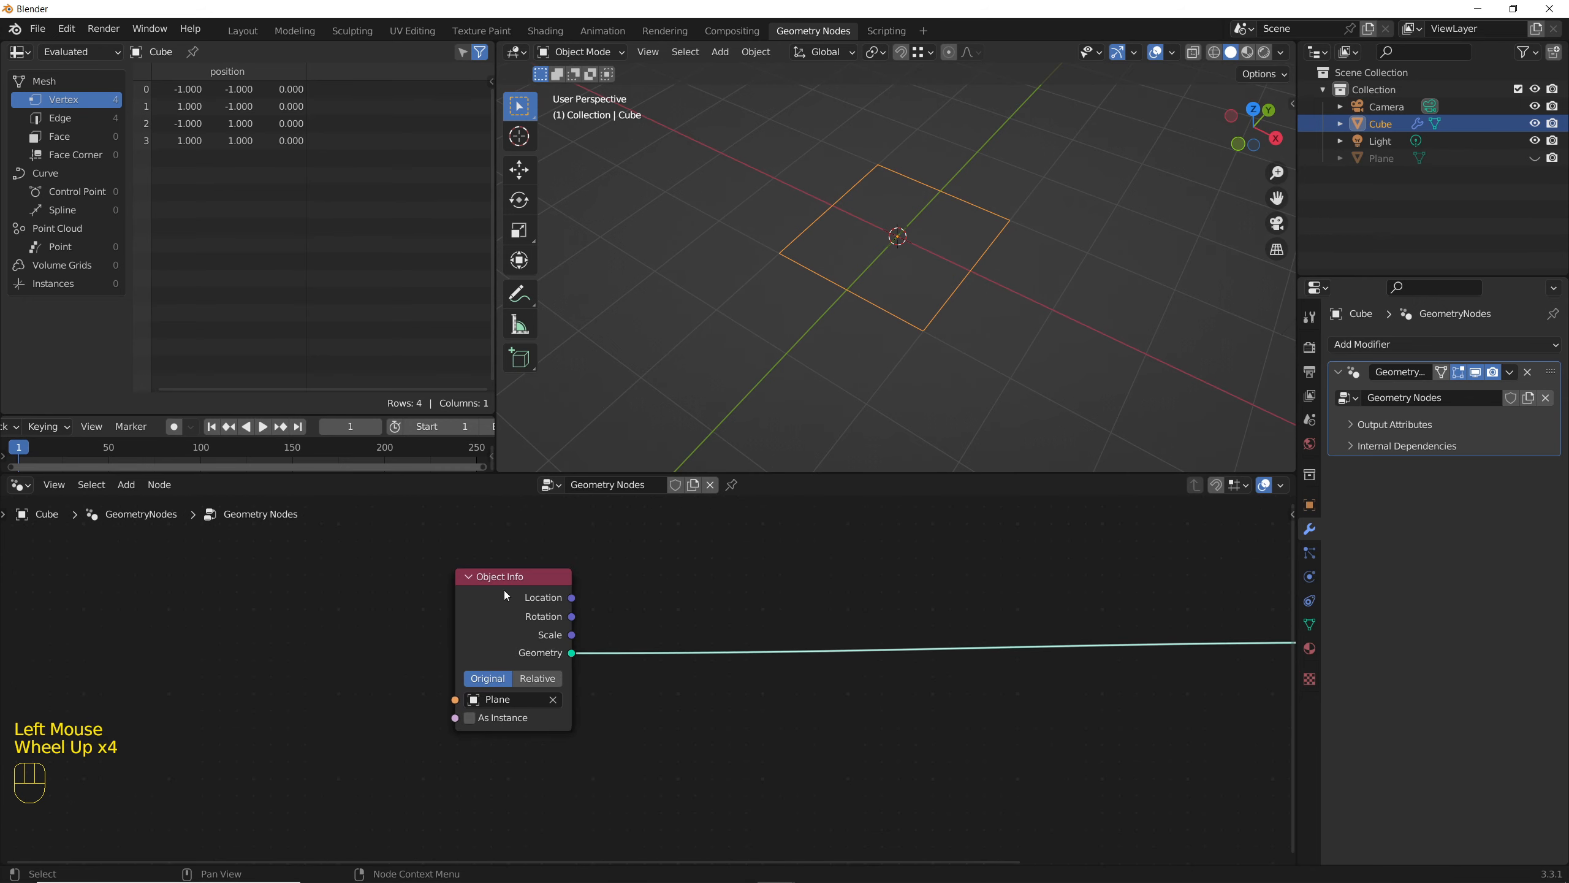
drag(504, 590, 336, 592)
scroll(417, 660, down, 3)
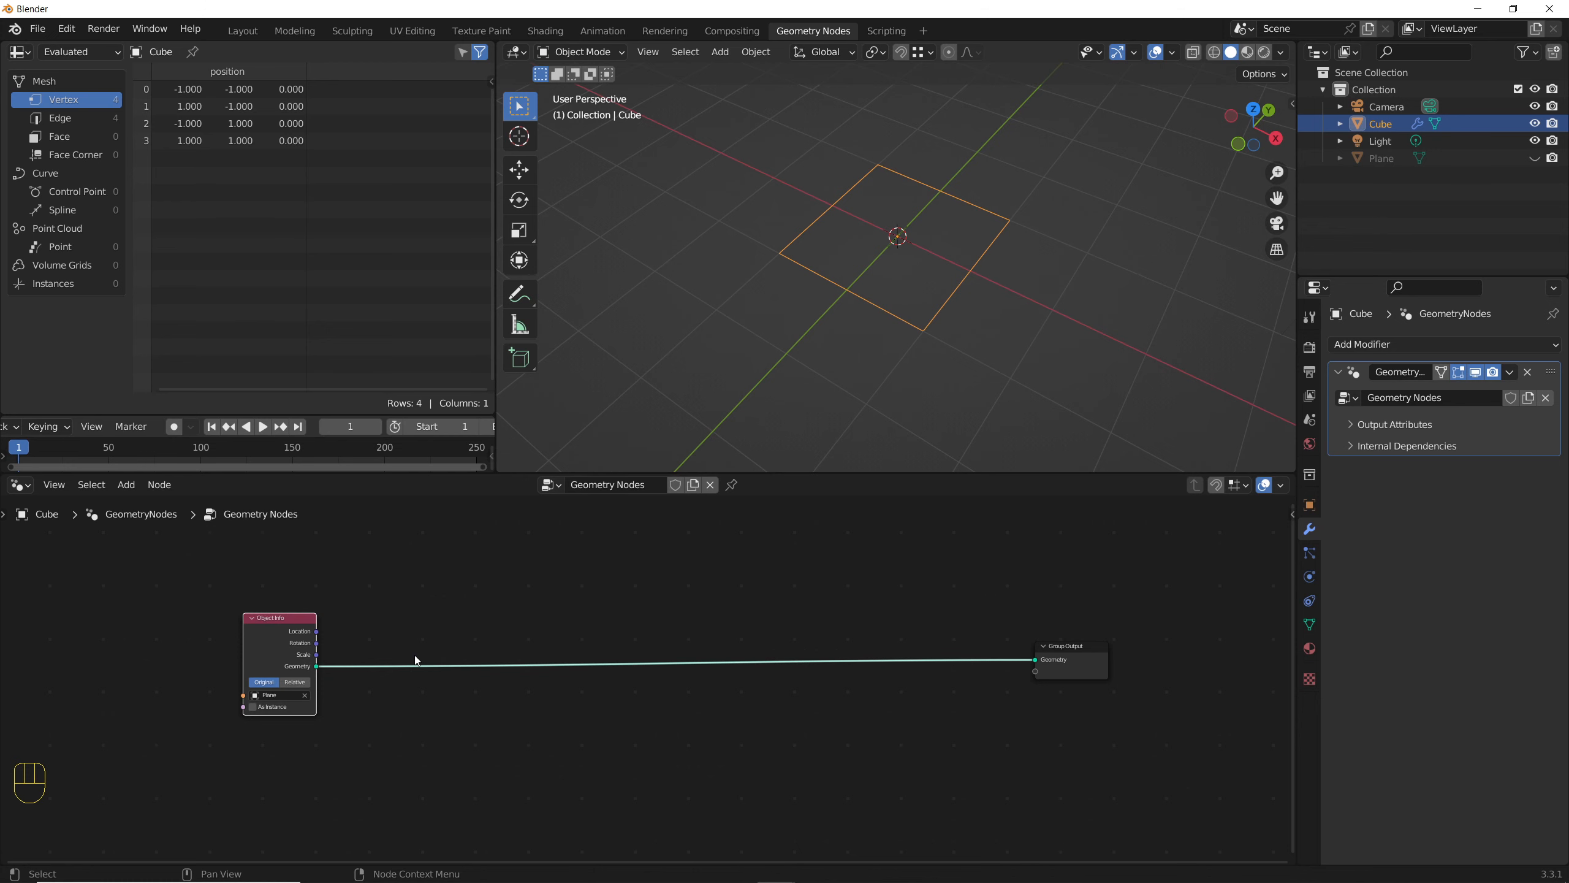
Step: Set the viewport to top view and change the spreadsheet area to an Asset Browser showing the User Library
scroll(417, 660, down, 1)
middle_drag(840, 291, 871, 262)
key(KP_7)
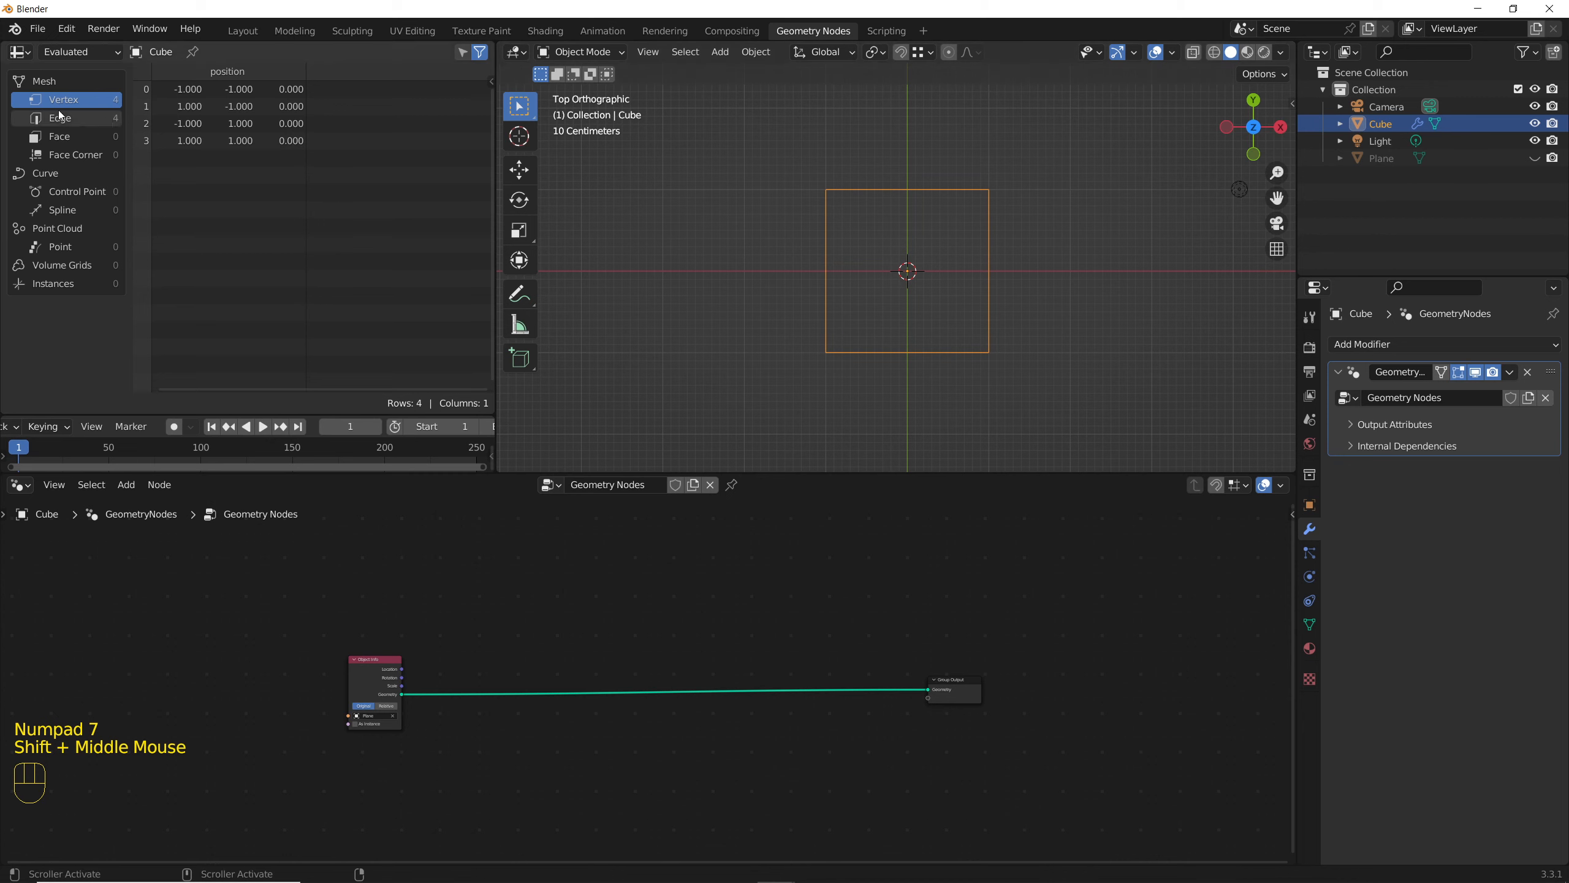
click(19, 52)
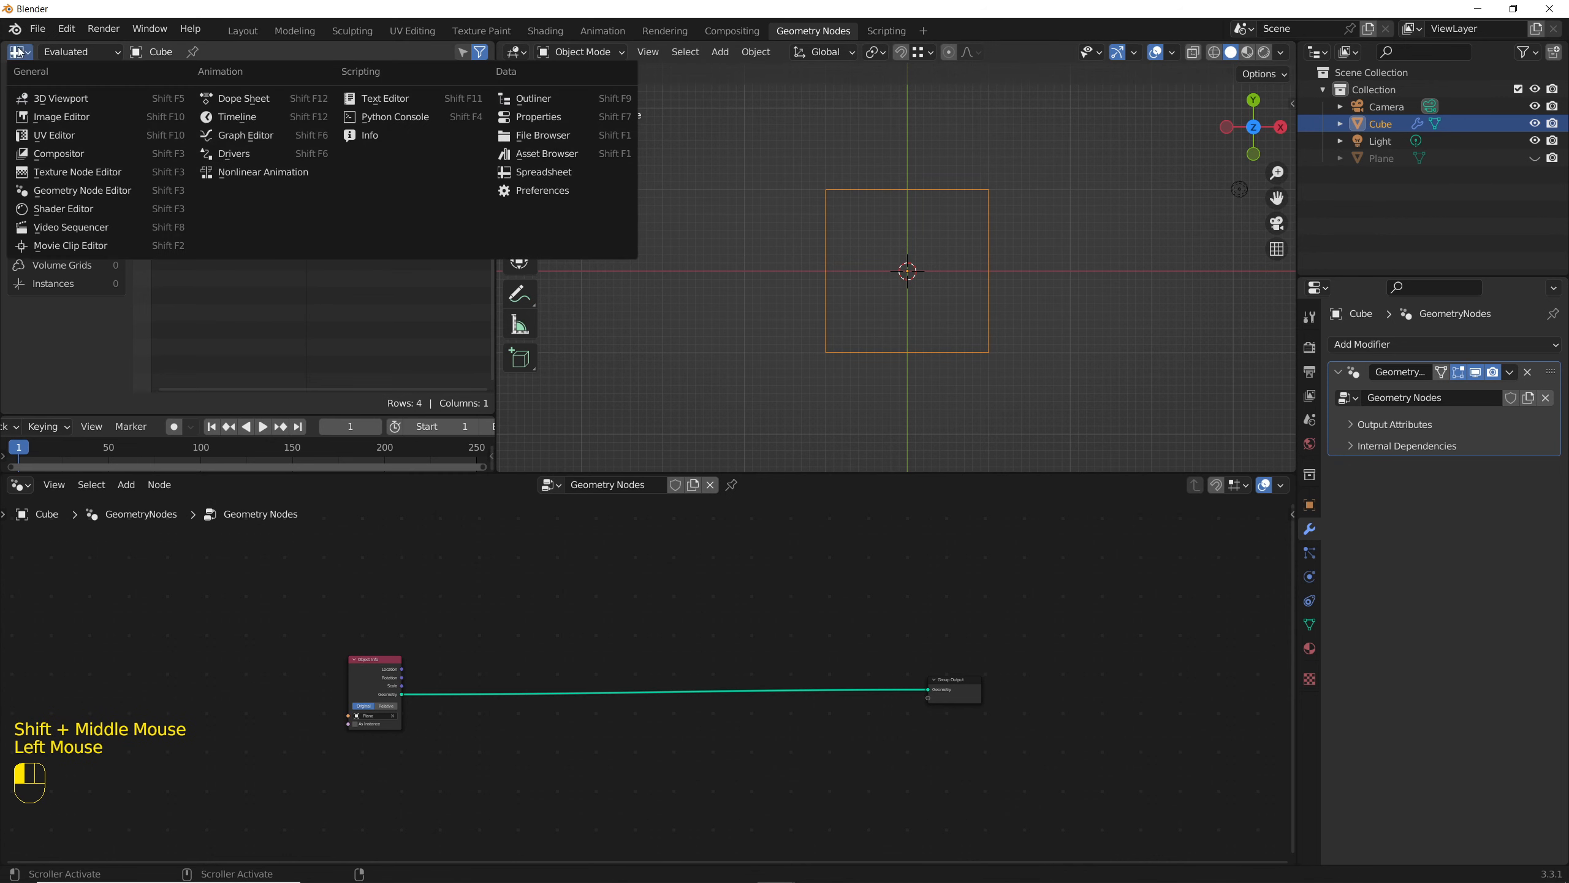
click(521, 153)
click(79, 74)
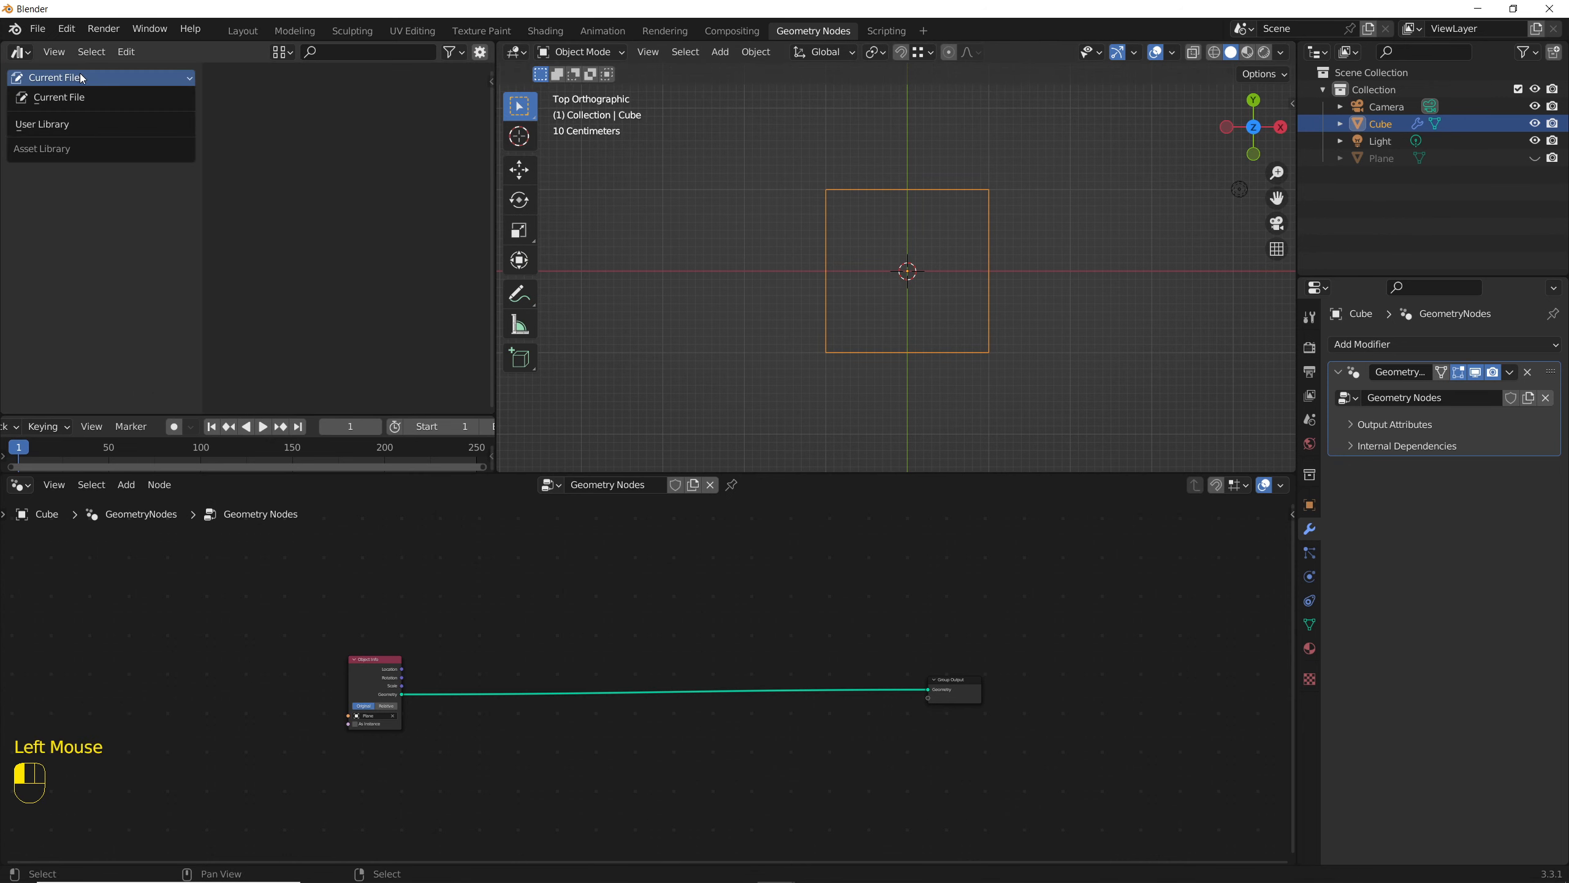
click(79, 134)
Step: Add the Index Viewer Blendisar asset to the node tree and place it below the Object Info link
drag(228, 138, 596, 763)
scroll(606, 698, down, 2)
middle_drag(603, 782, 621, 702)
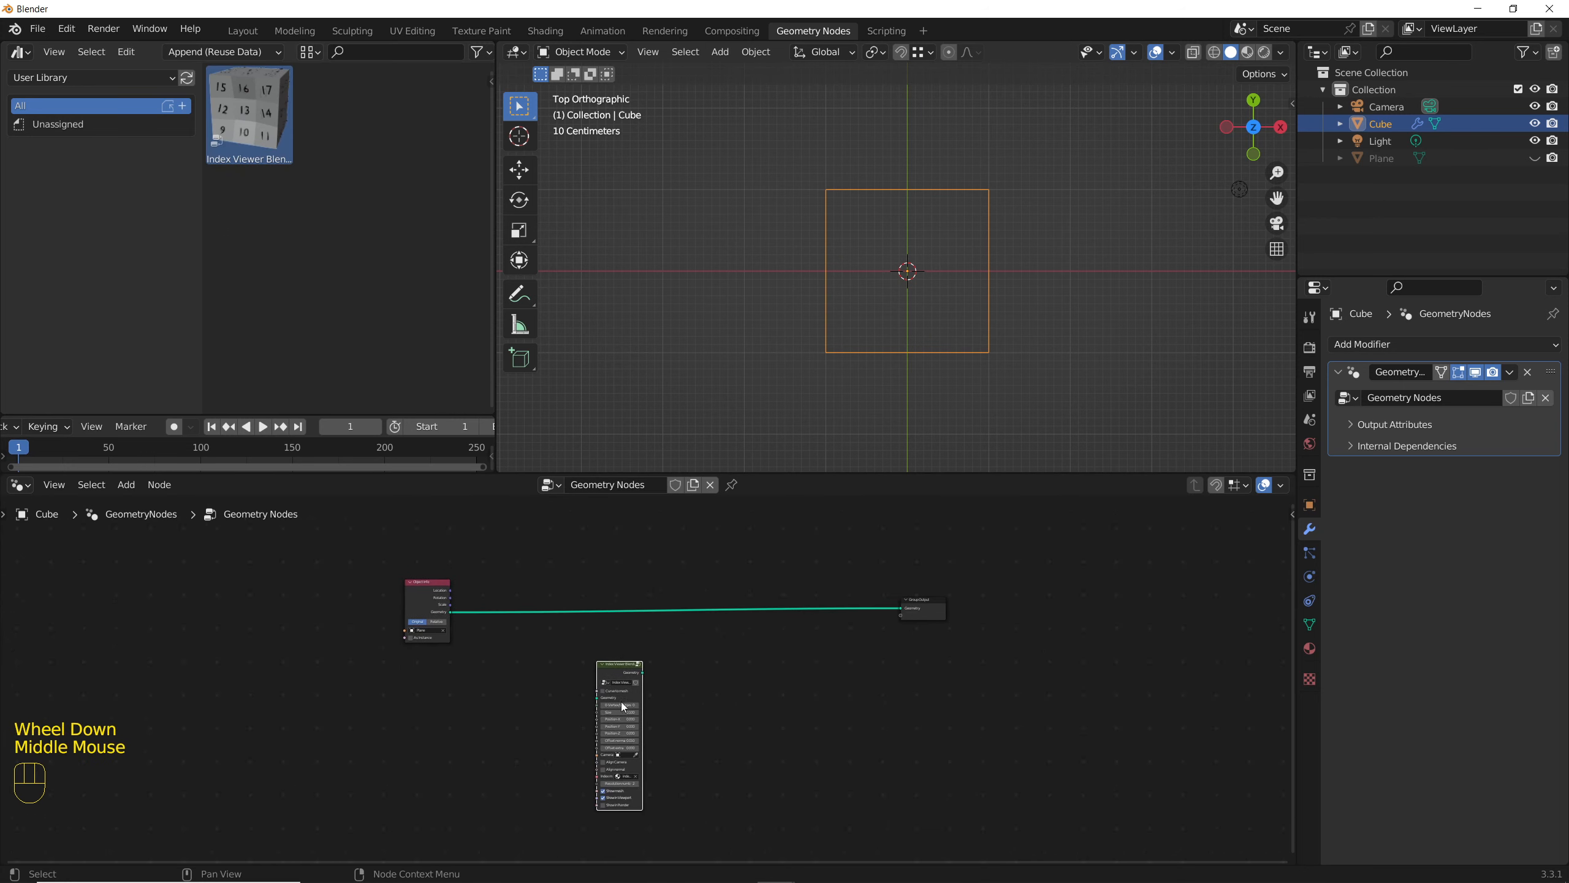
scroll(621, 702, up, 2)
drag(653, 696, 761, 686)
click(648, 657)
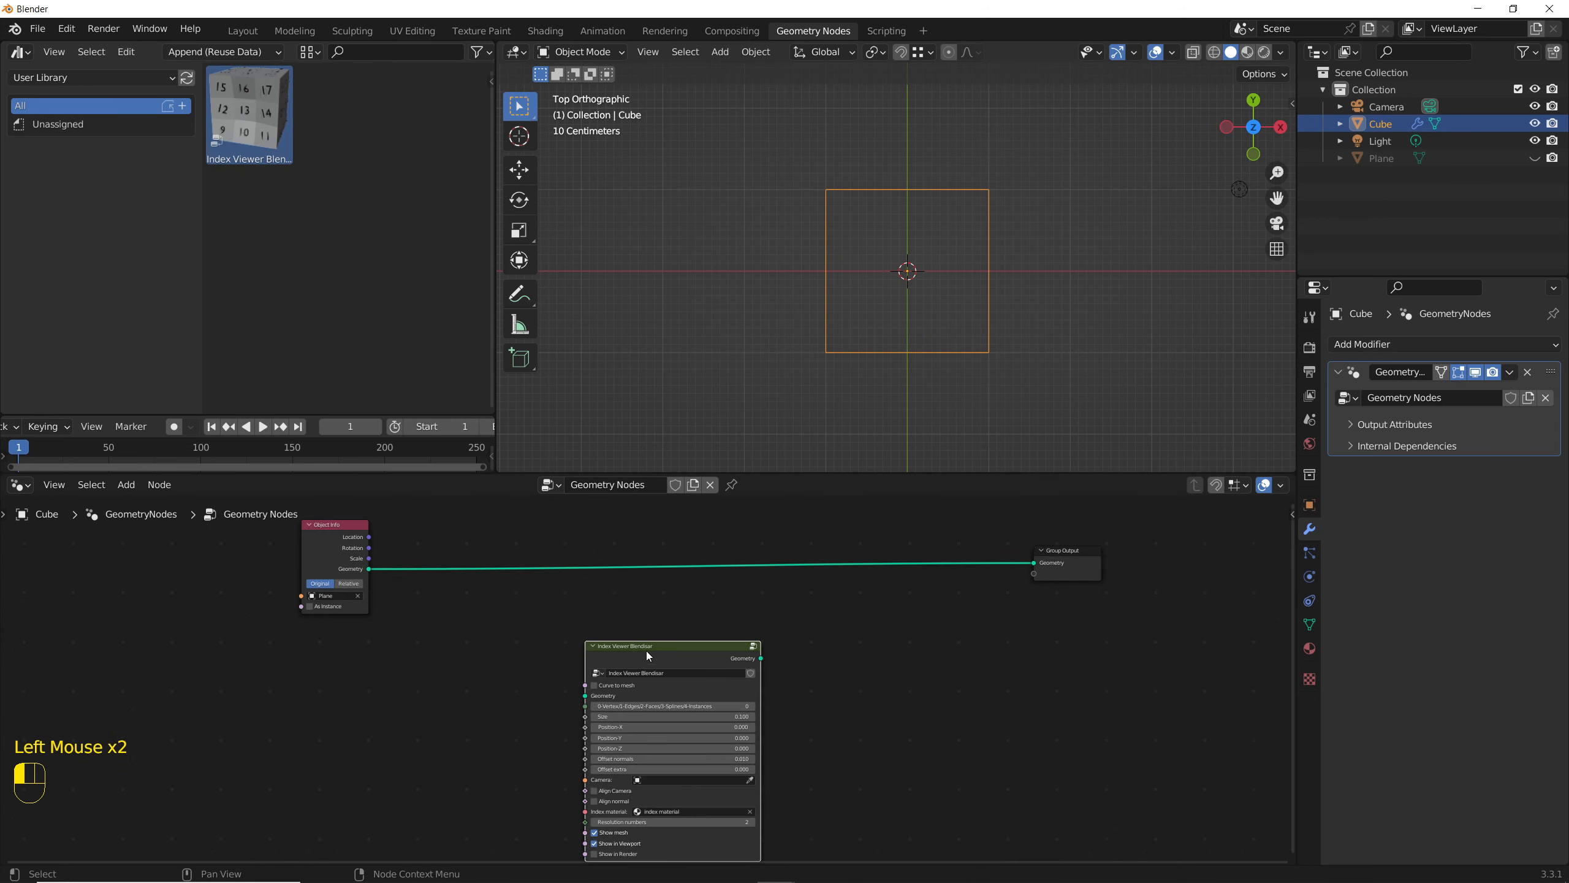
drag(648, 657, 681, 630)
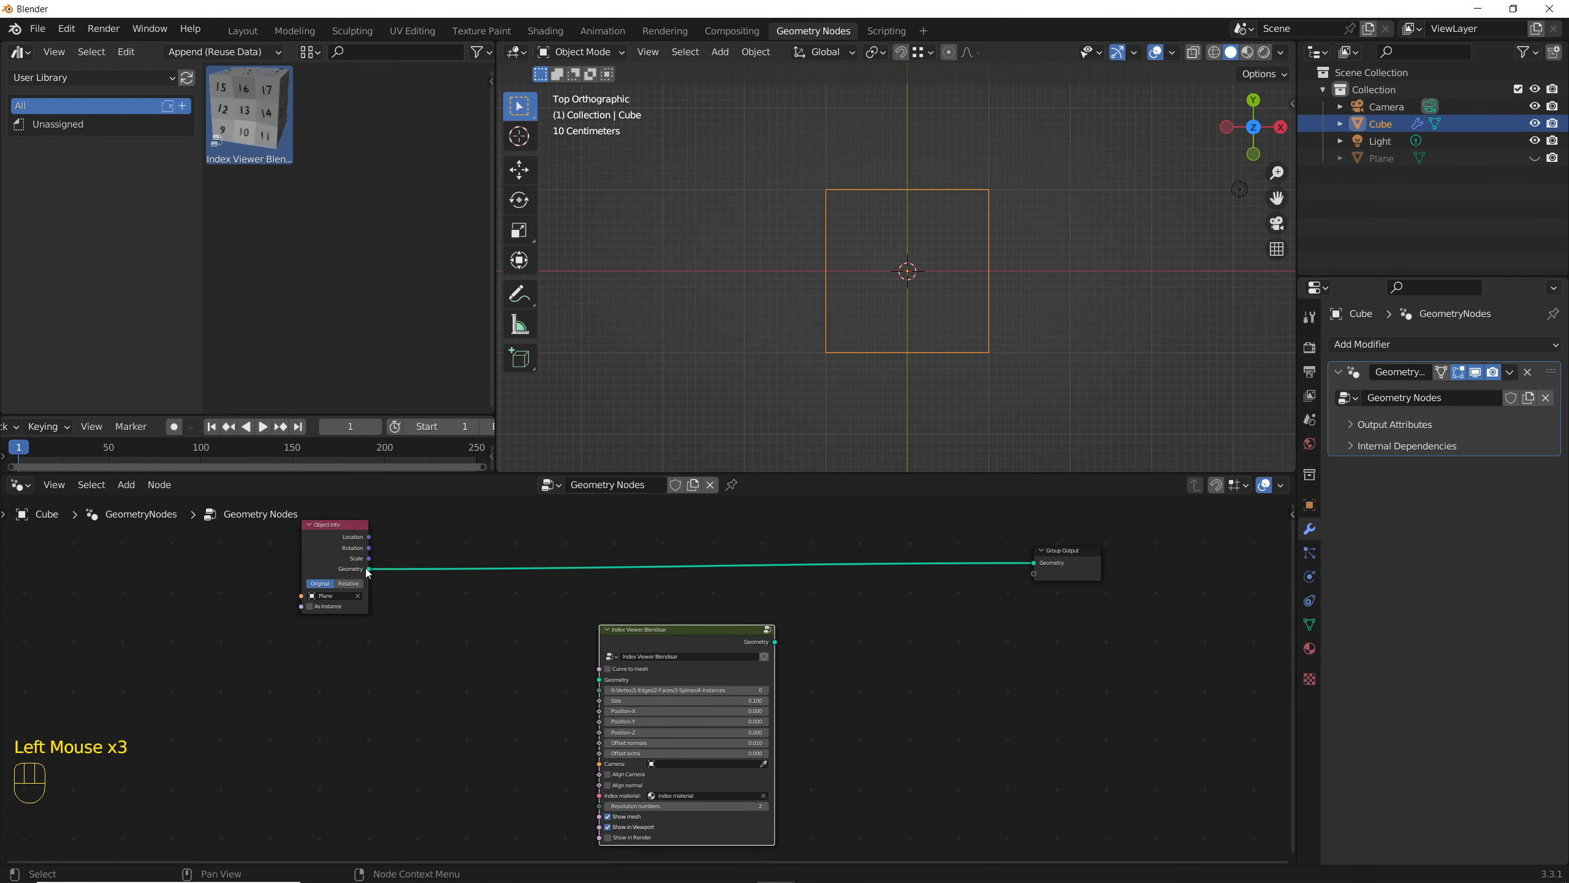
Step: Connect the Object Info geometry to the Index Viewer input and try linking the viewer directly to the Group Output
drag(368, 569, 600, 679)
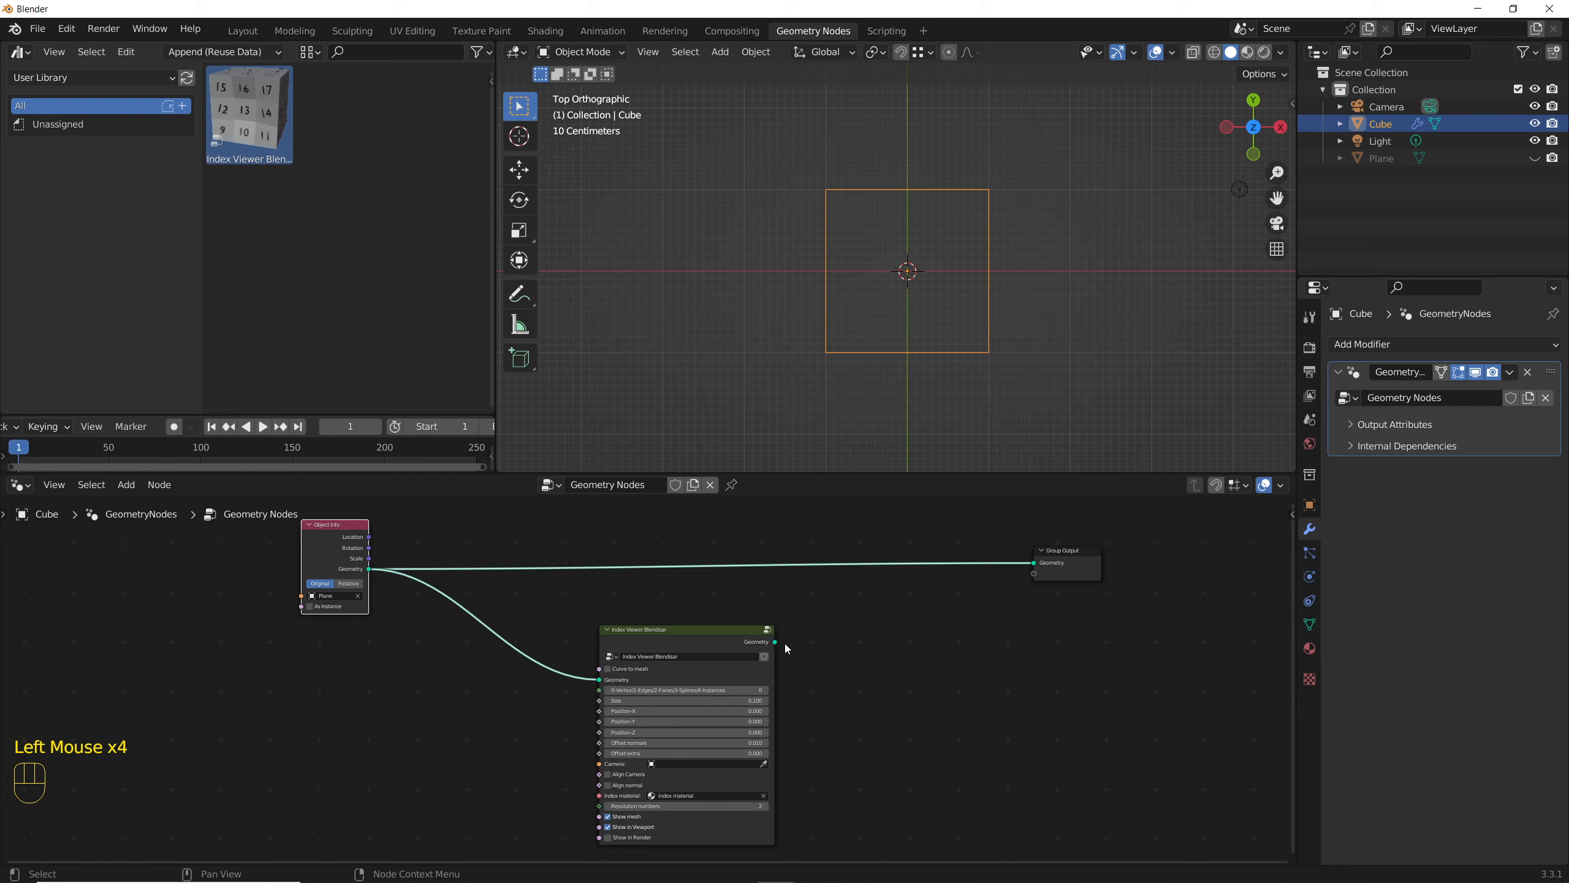
drag(775, 642, 1033, 563)
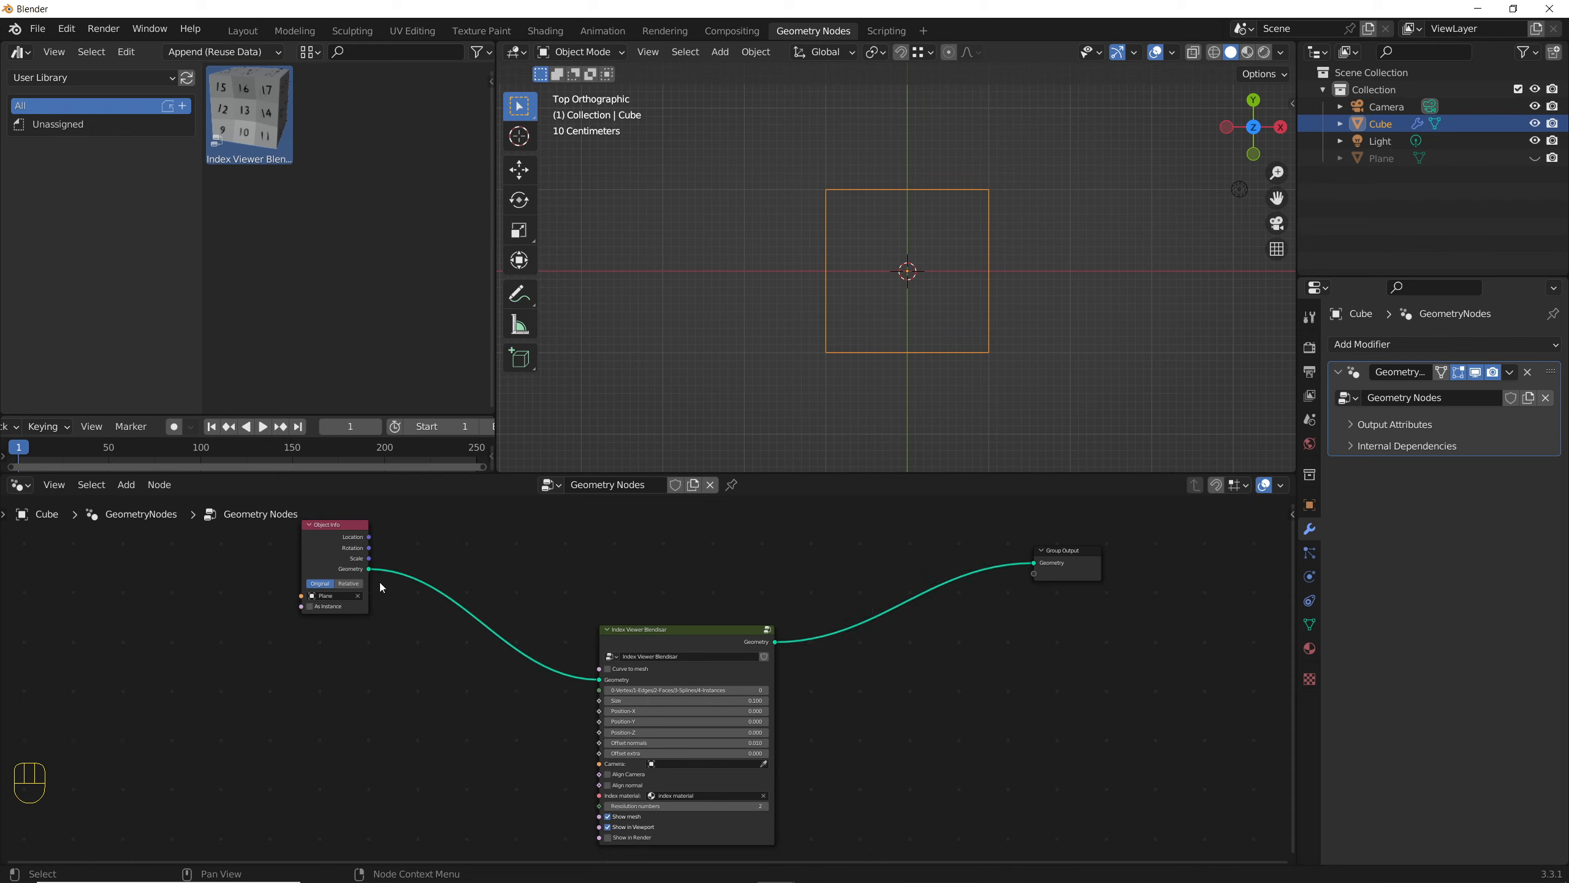
key(ctrl+z)
Step: Add a Join Geometry node before the Group Output, combining the Object Info geometry with the Index Viewer output
key(shift+a)
text(join)
key(Return)
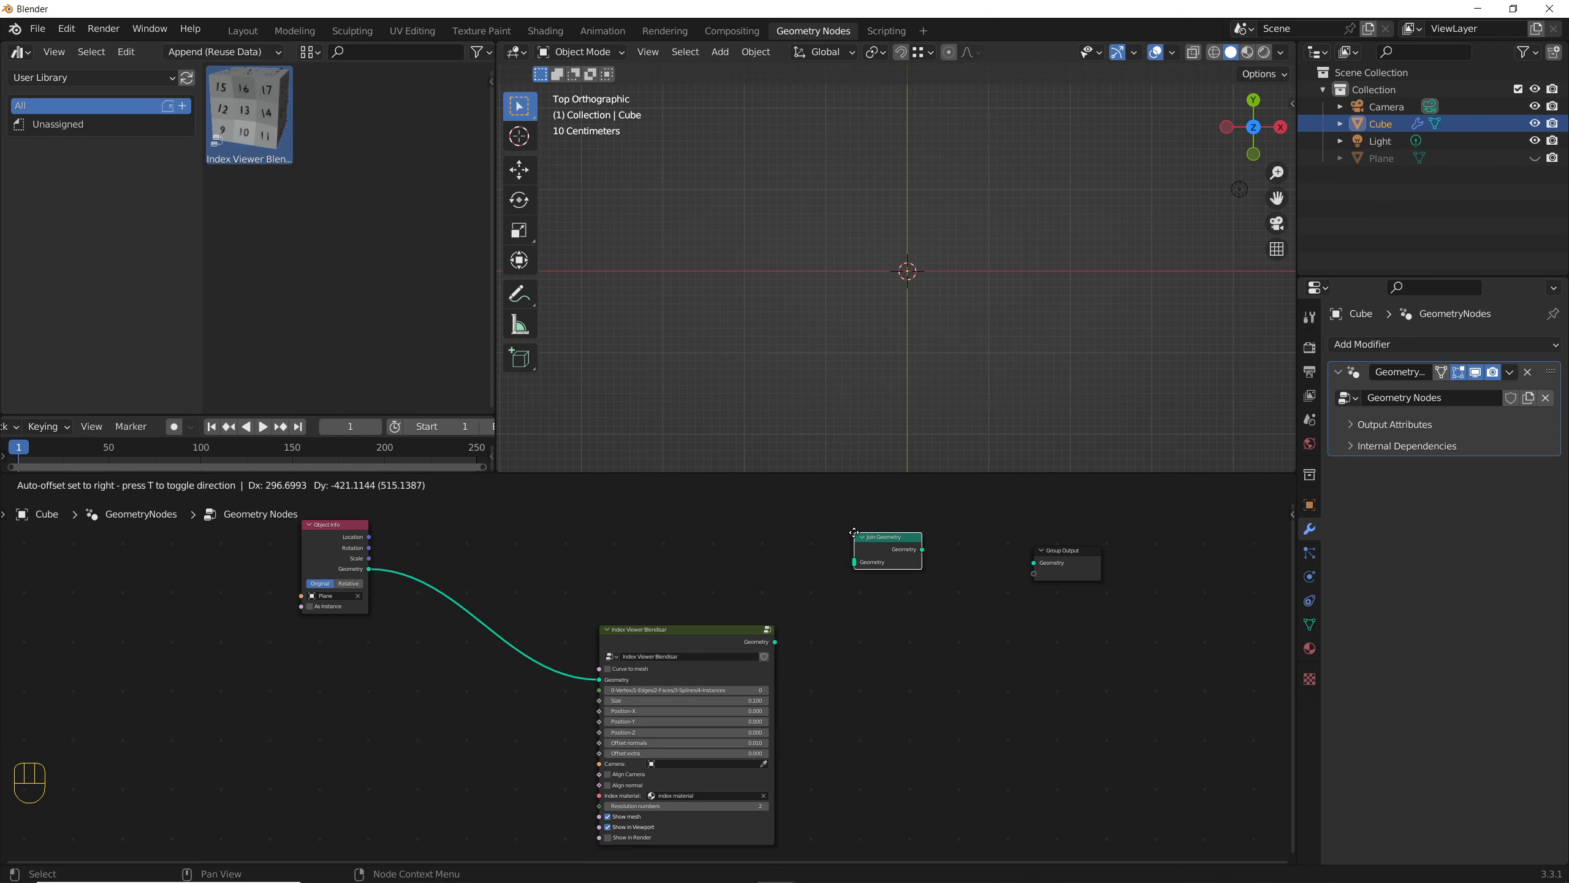
click(854, 532)
drag(369, 569, 854, 563)
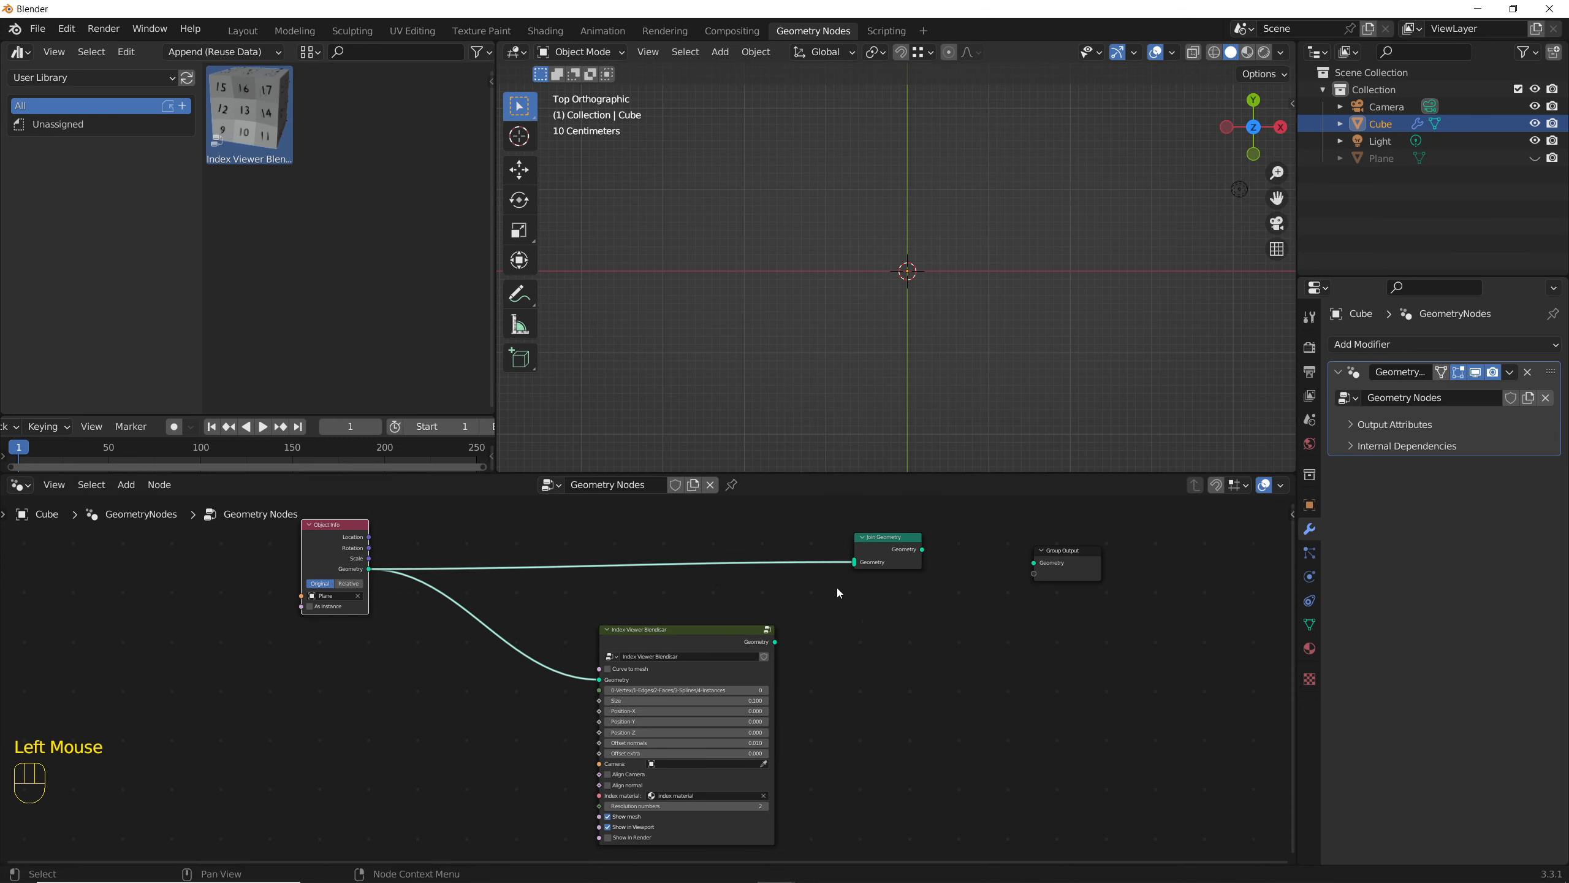
drag(775, 643, 1086, 541)
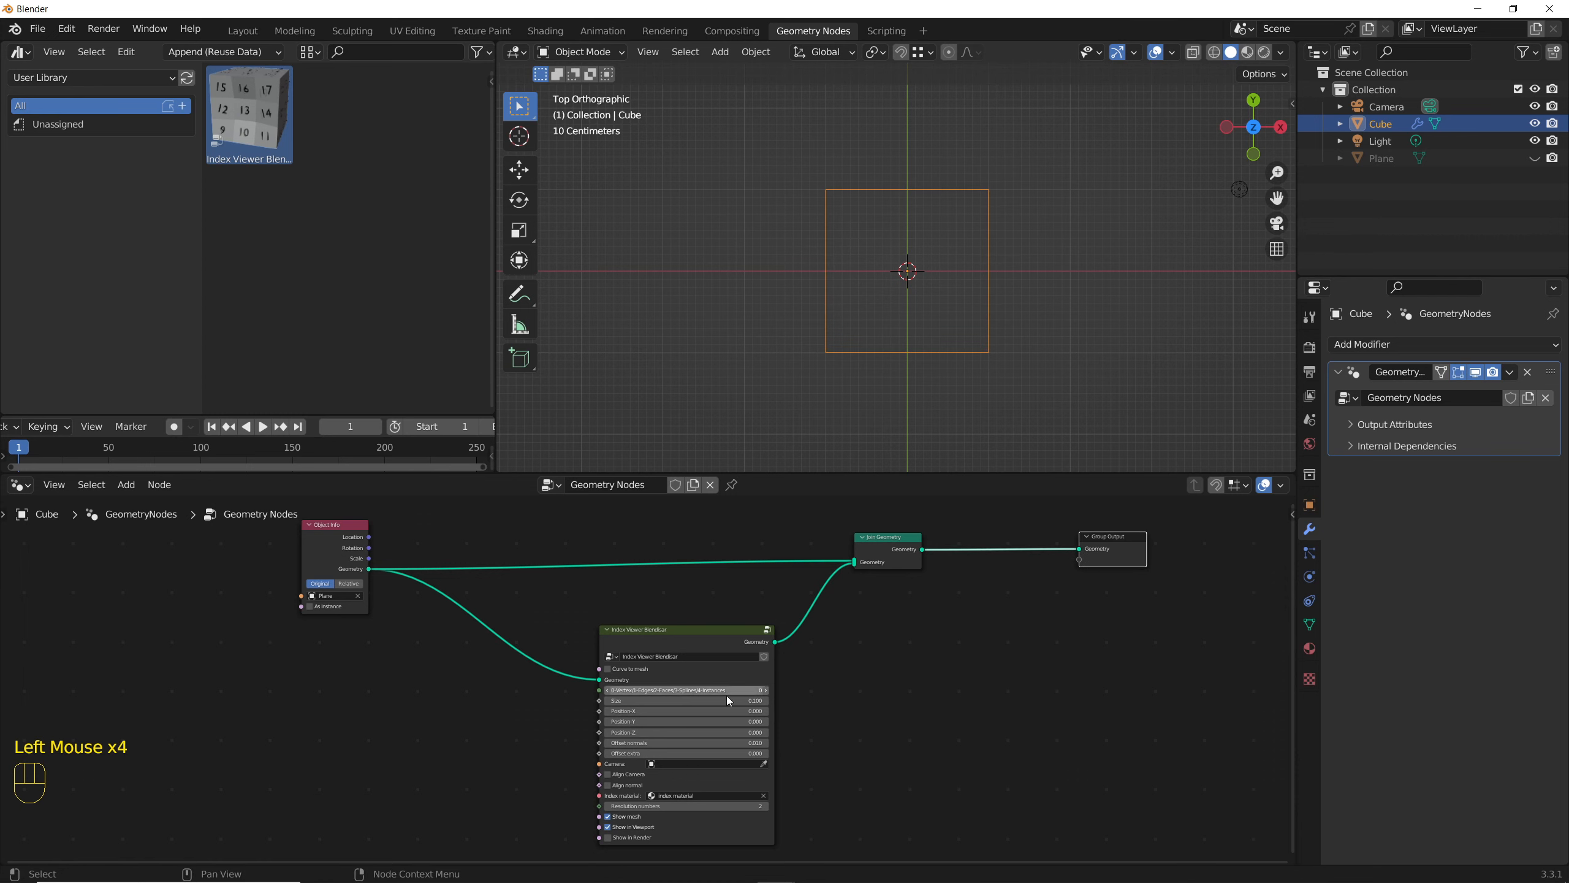
Step: Set the Index Viewer to edge indices (1), with size 2.4 and extra offset 24
click(768, 690)
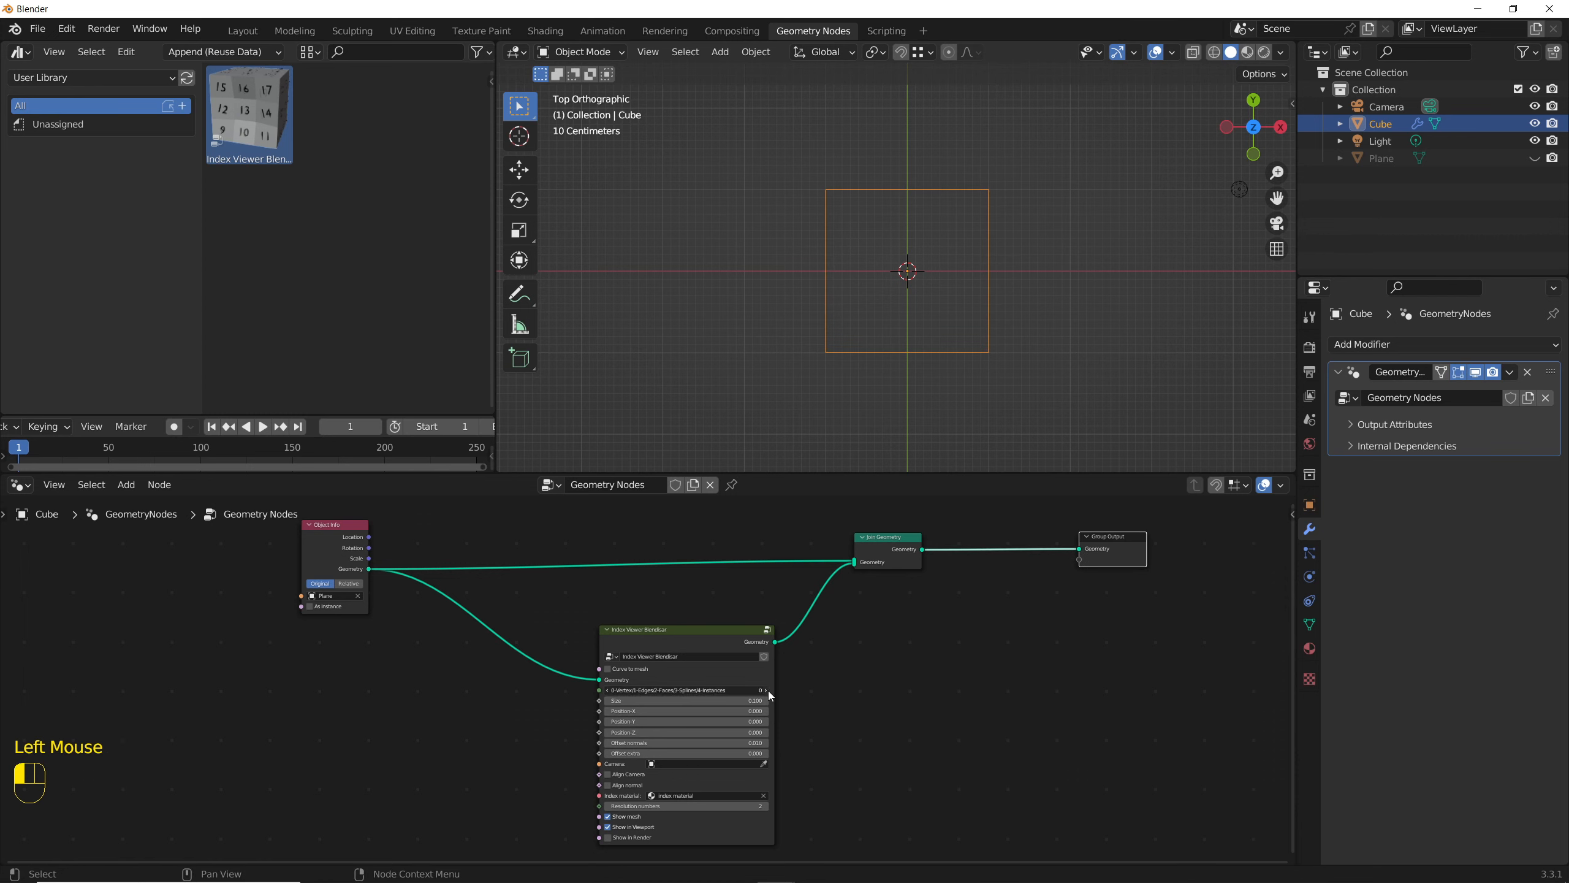
scroll(768, 690, up, 2)
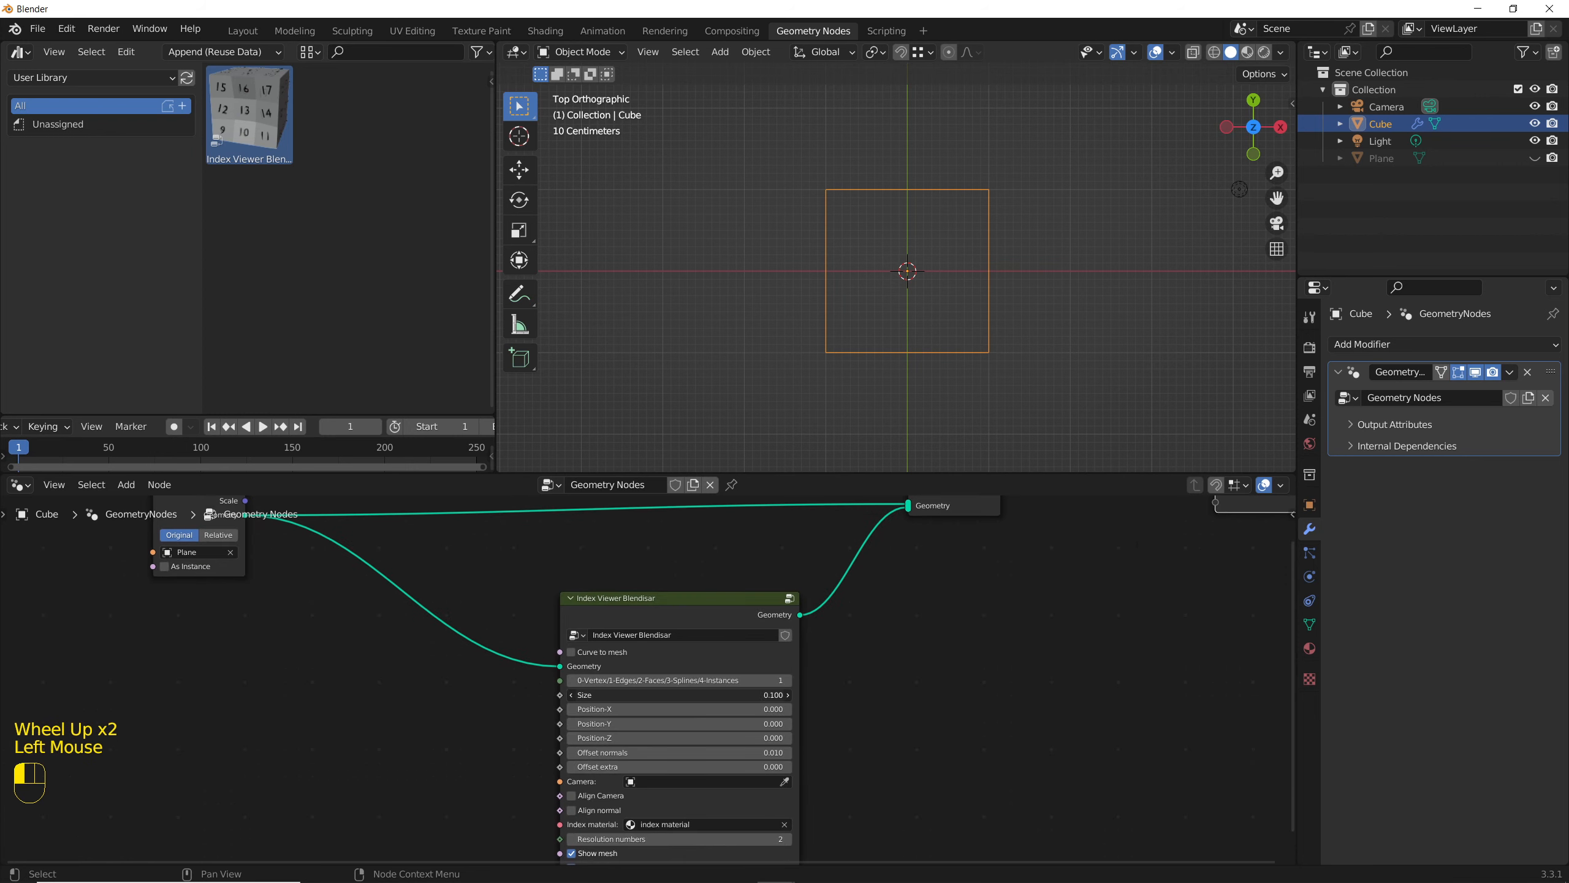
drag(760, 694, 722, 694)
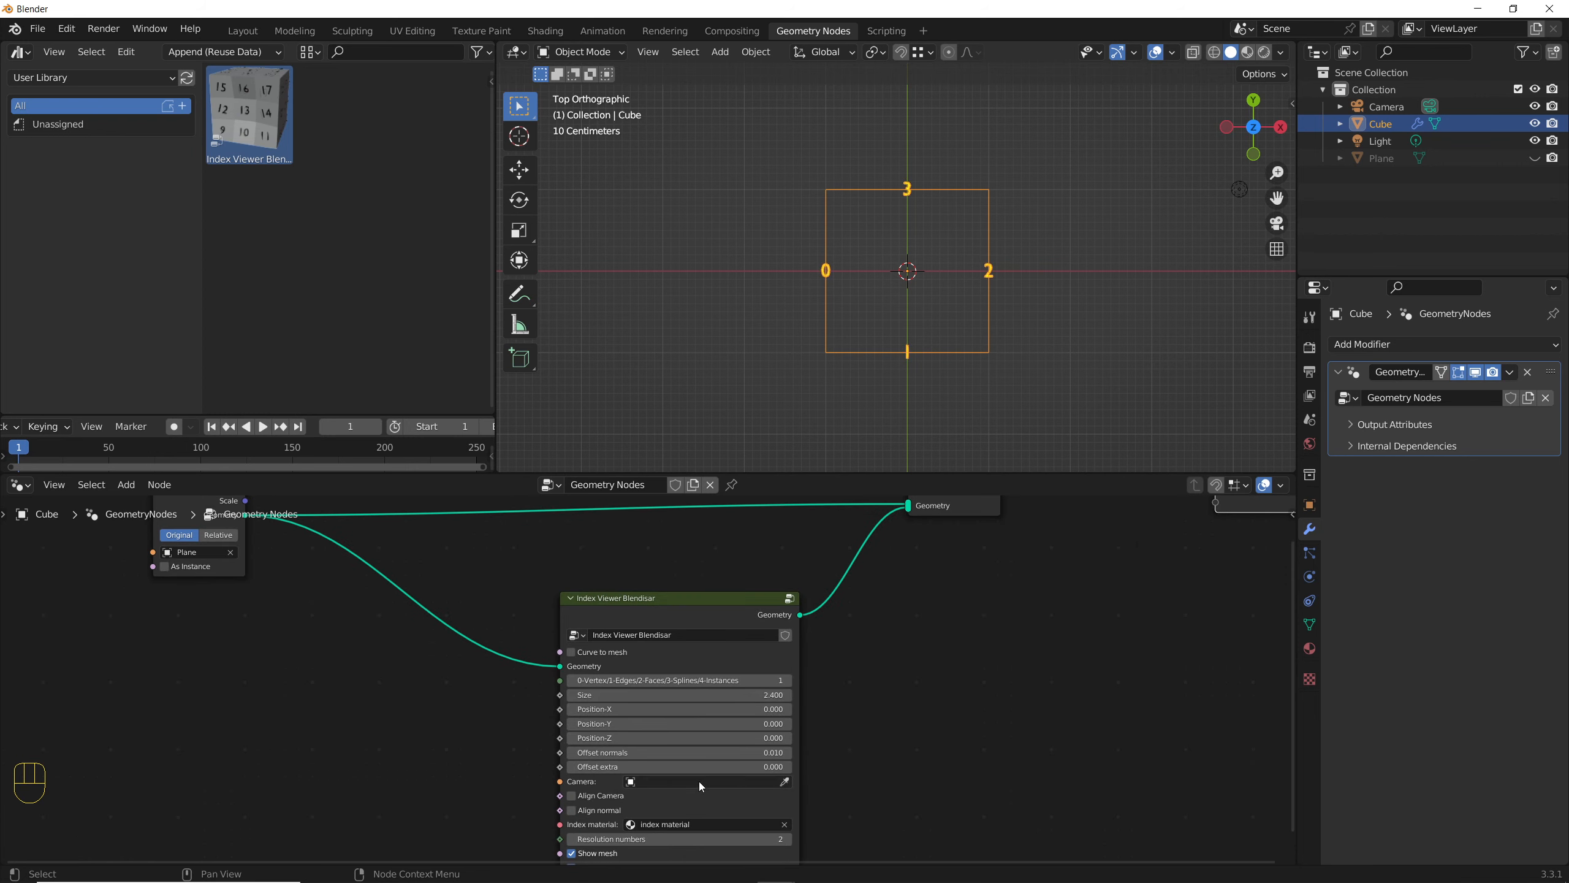
drag(701, 766, 741, 766)
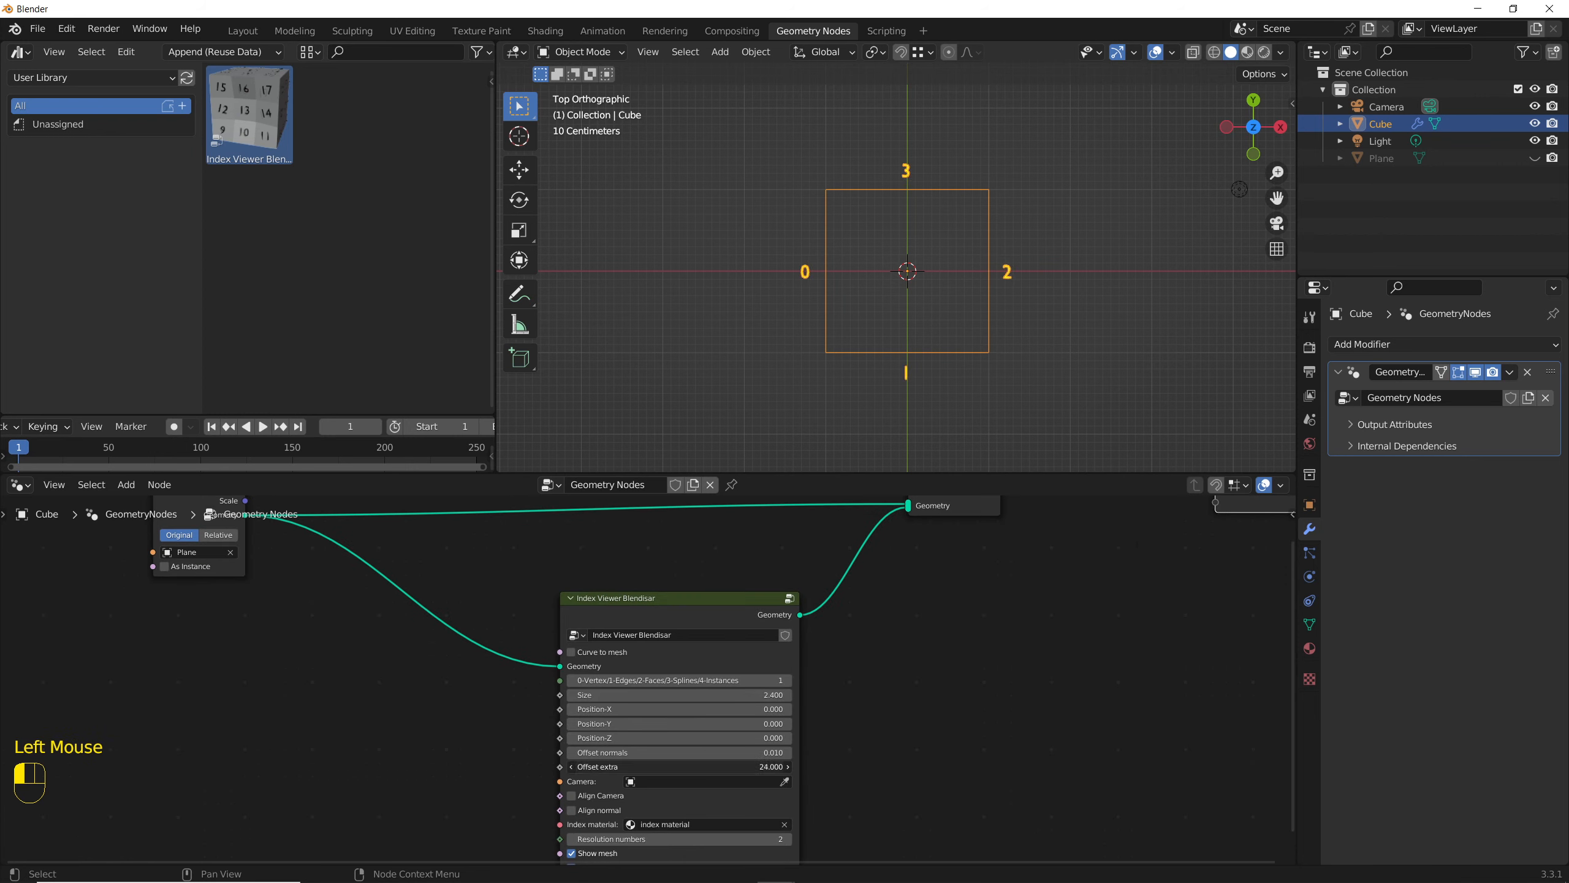
click(1045, 298)
scroll(865, 208, up, 2)
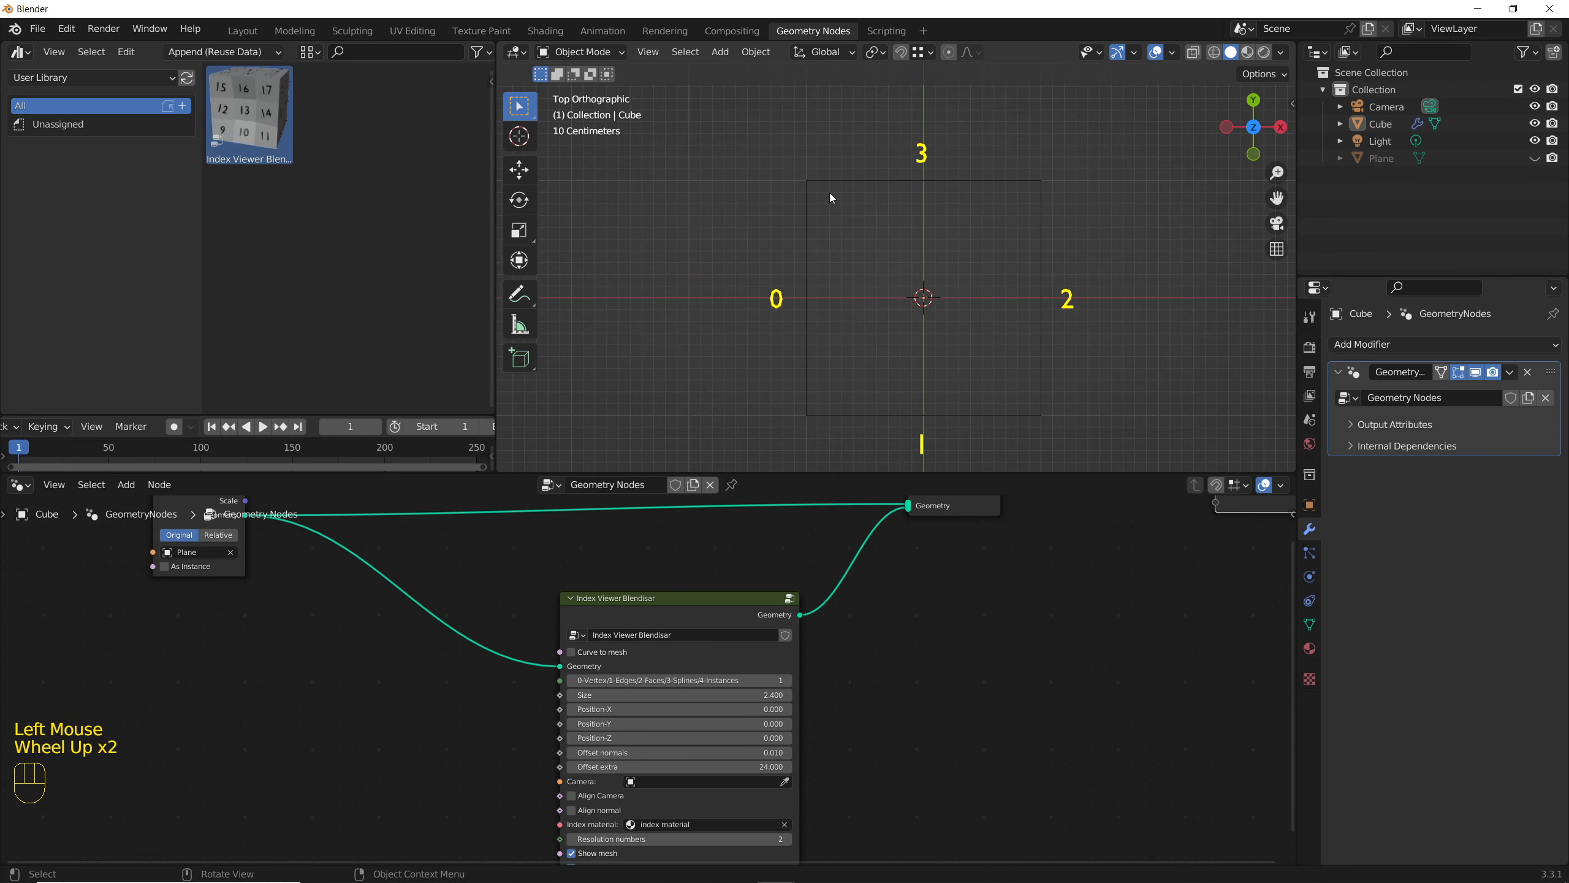
click(829, 193)
Step: Move the Object Info and Index Viewer nodes further from the Join Geometry node to free space for more nodes
scroll(711, 673, down, 3)
middle_drag(711, 674, 773, 668)
drag(773, 668, 782, 670)
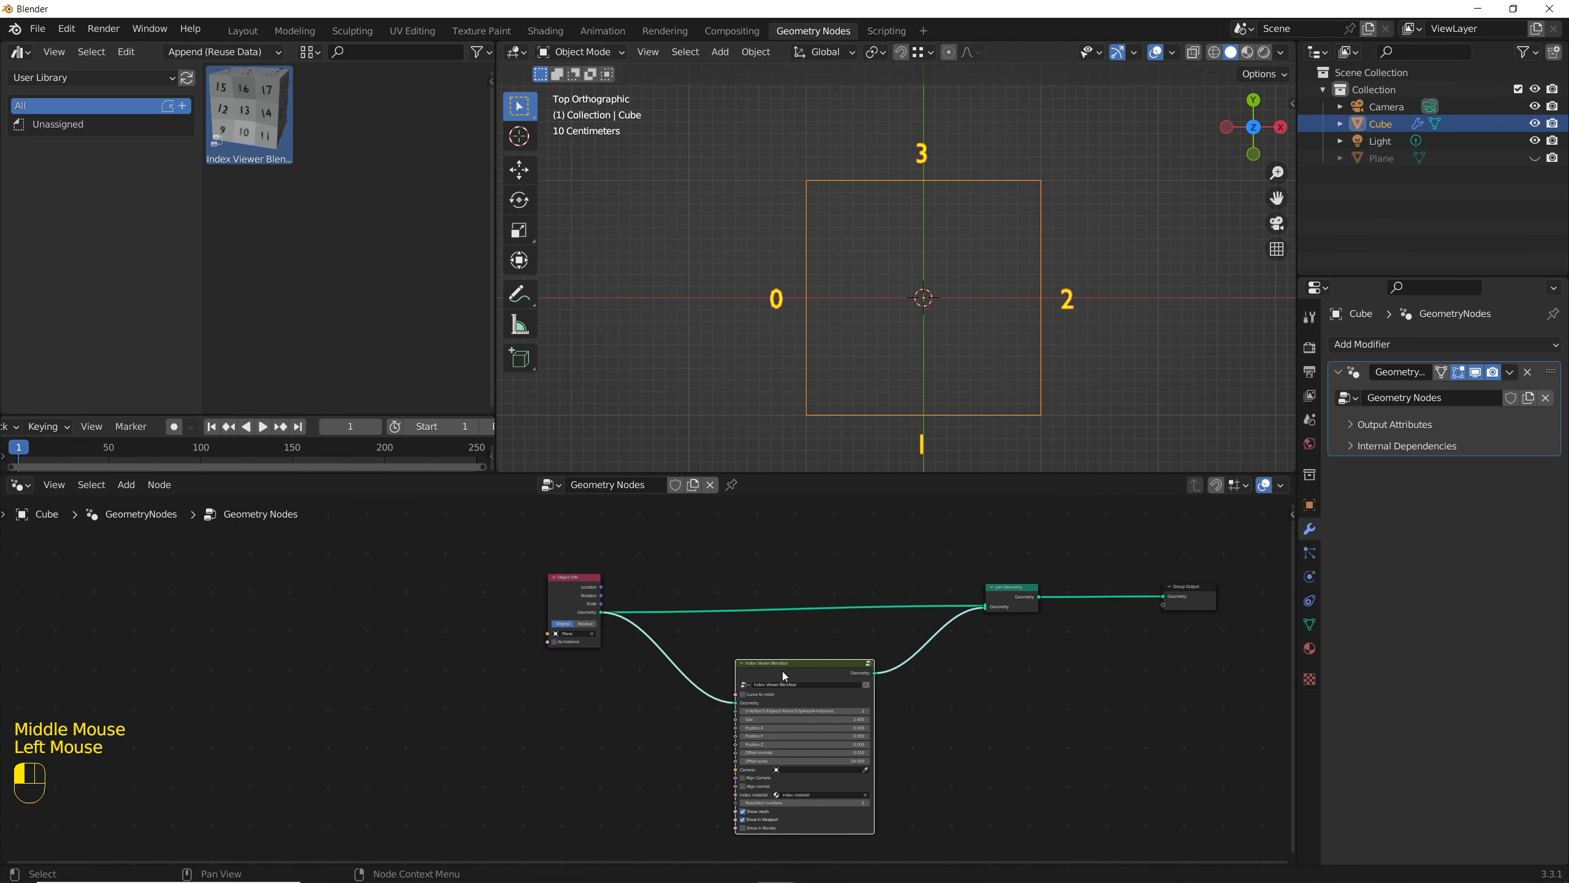
click(571, 577)
drag(572, 581, 254, 584)
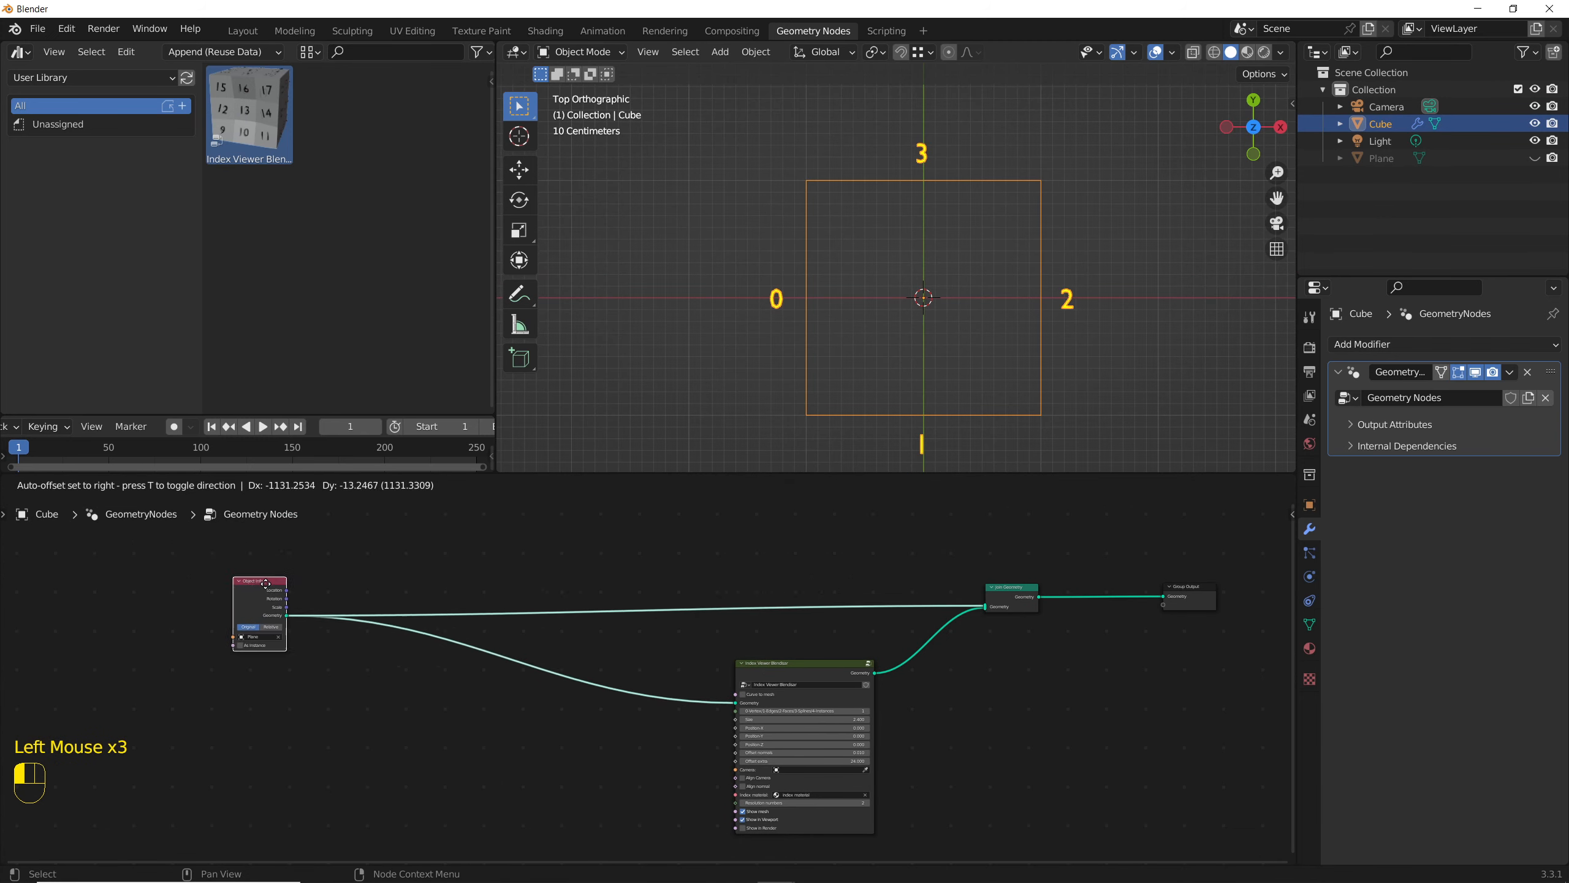
drag(829, 667, 665, 689)
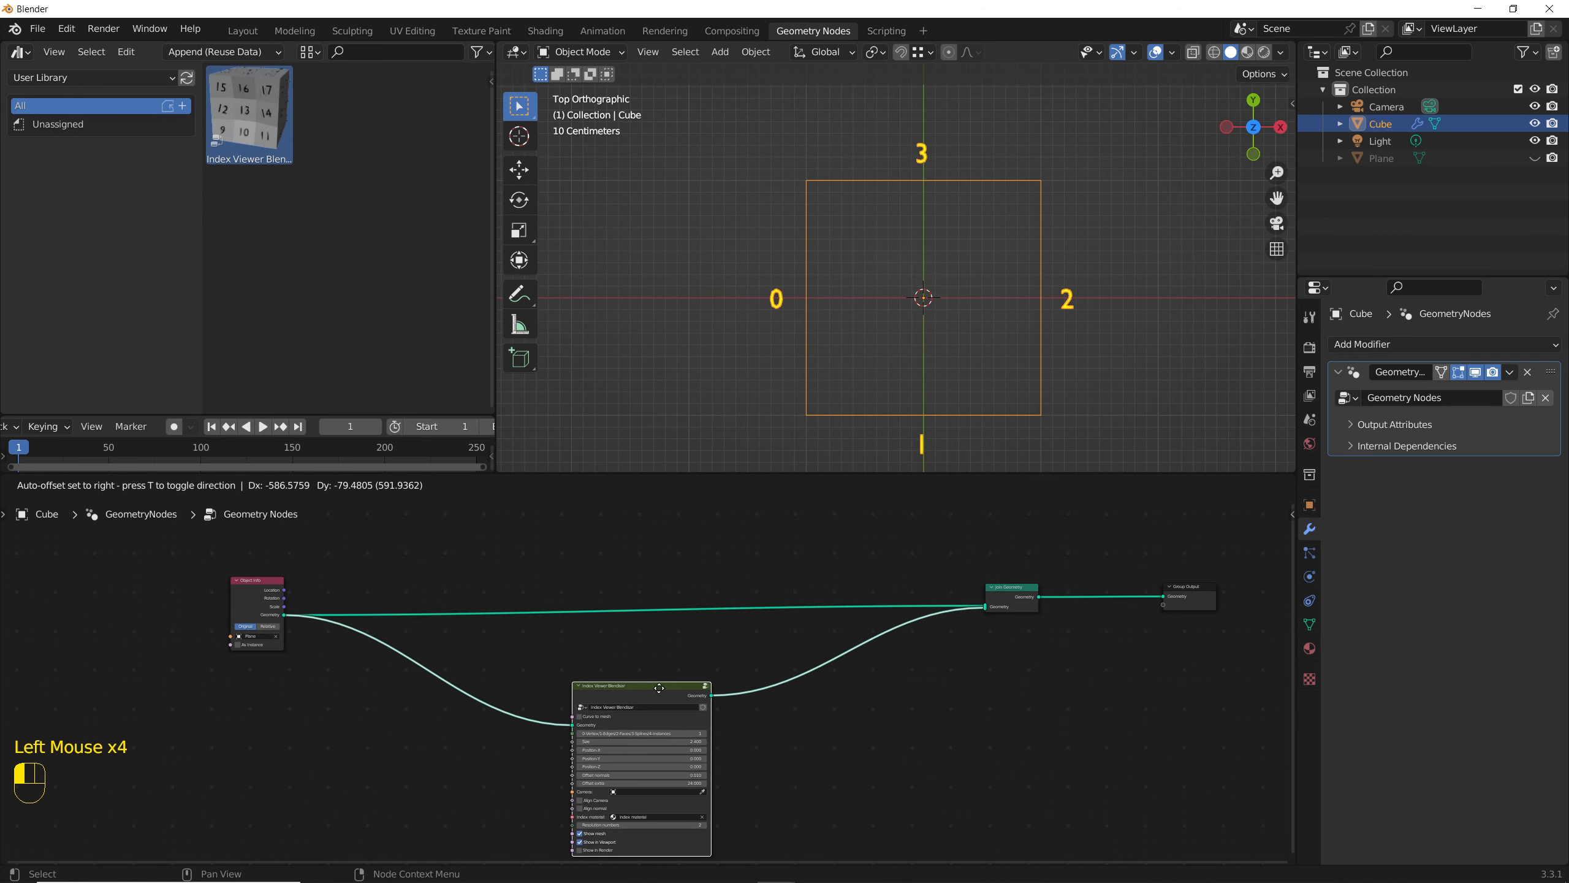
Step: Add a Split Edges node on the link between the Object Info and Join Geometry nodes, close to Object Info
middle_drag(631, 614, 706, 677)
scroll(656, 669, up, 4)
key(shift+a)
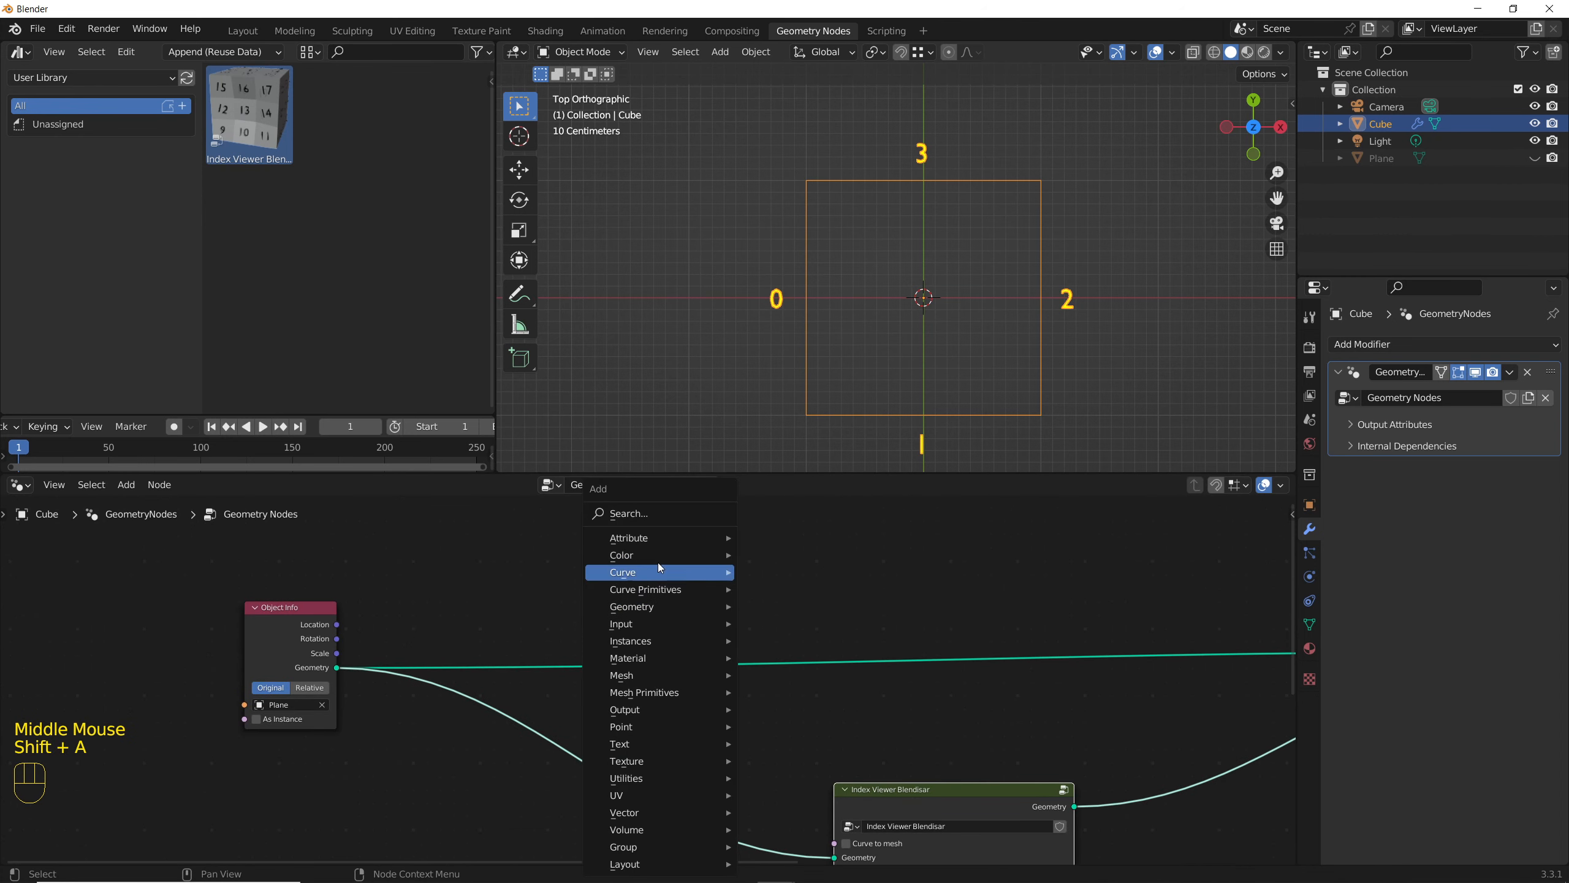
click(635, 518)
text(spli)
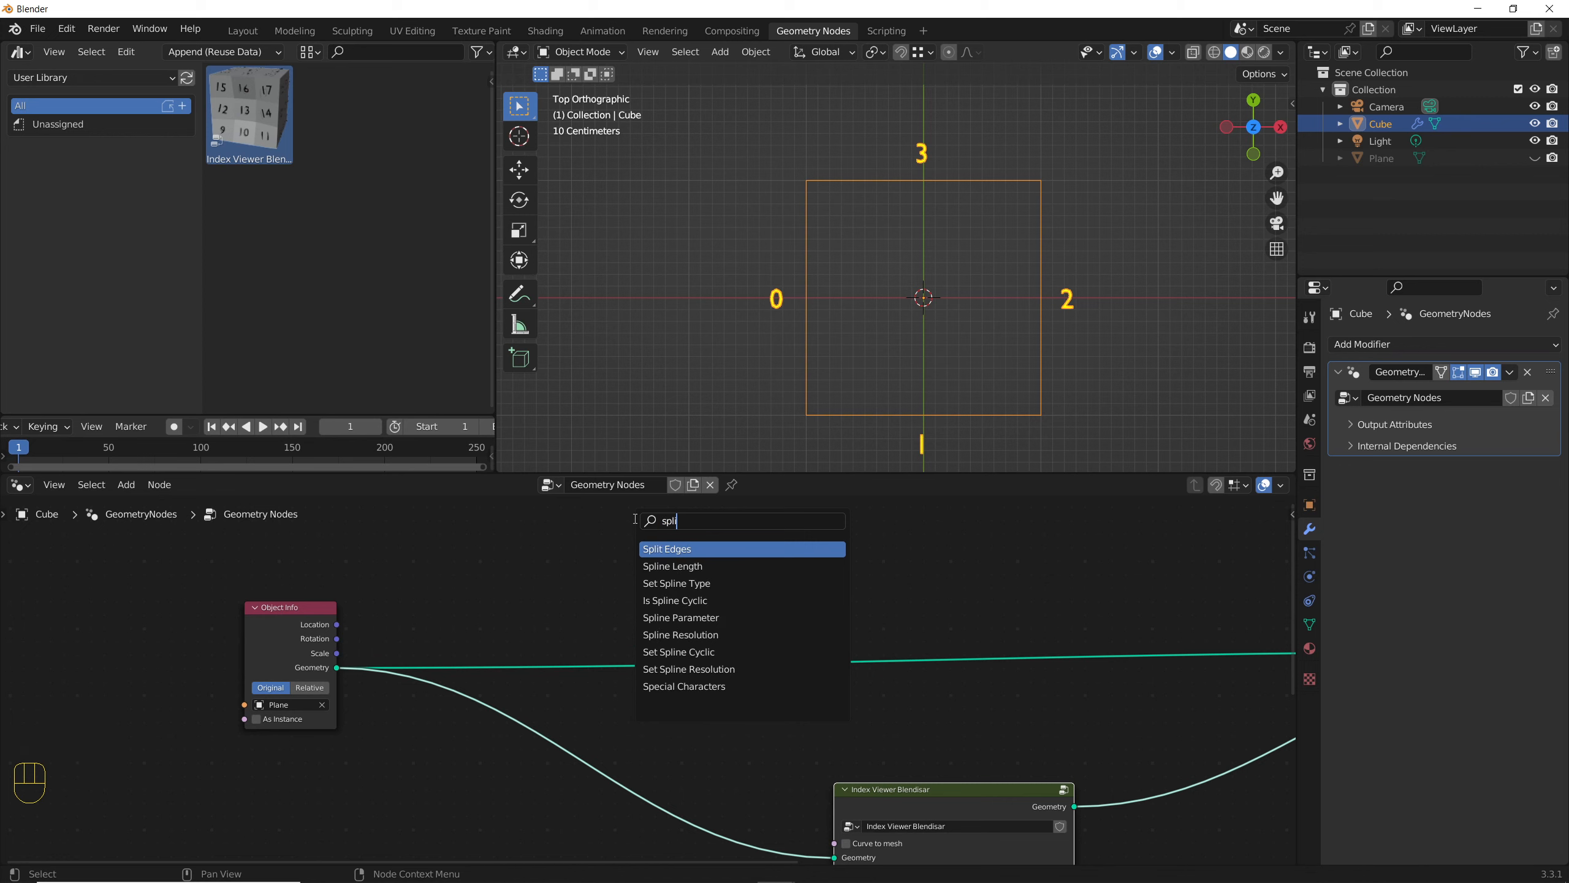
key(Return)
click(473, 578)
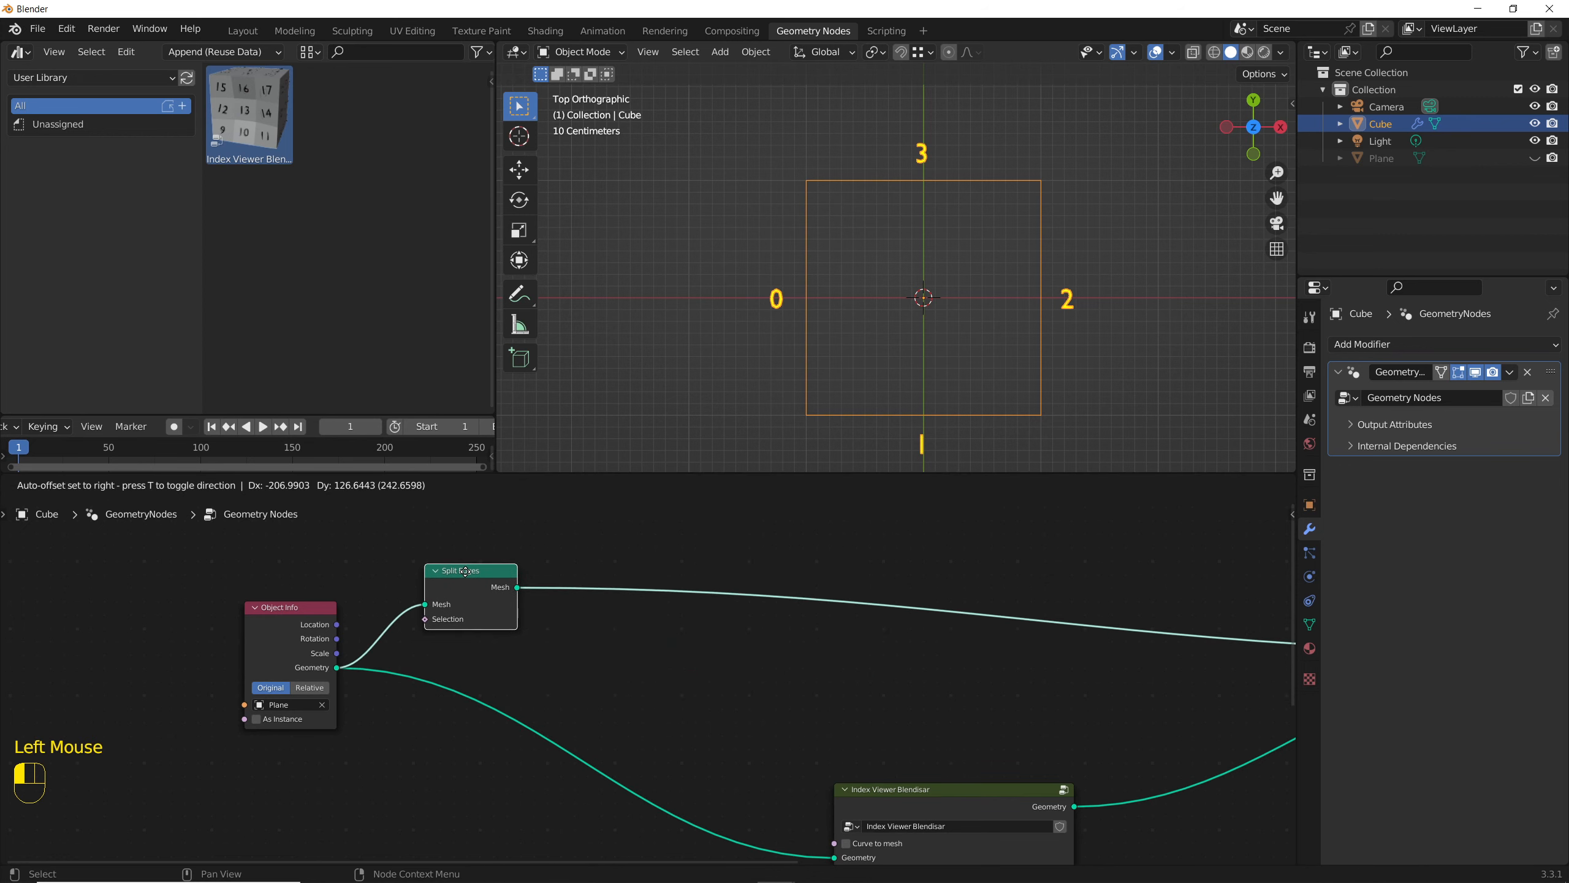
middle_drag(793, 662, 784, 675)
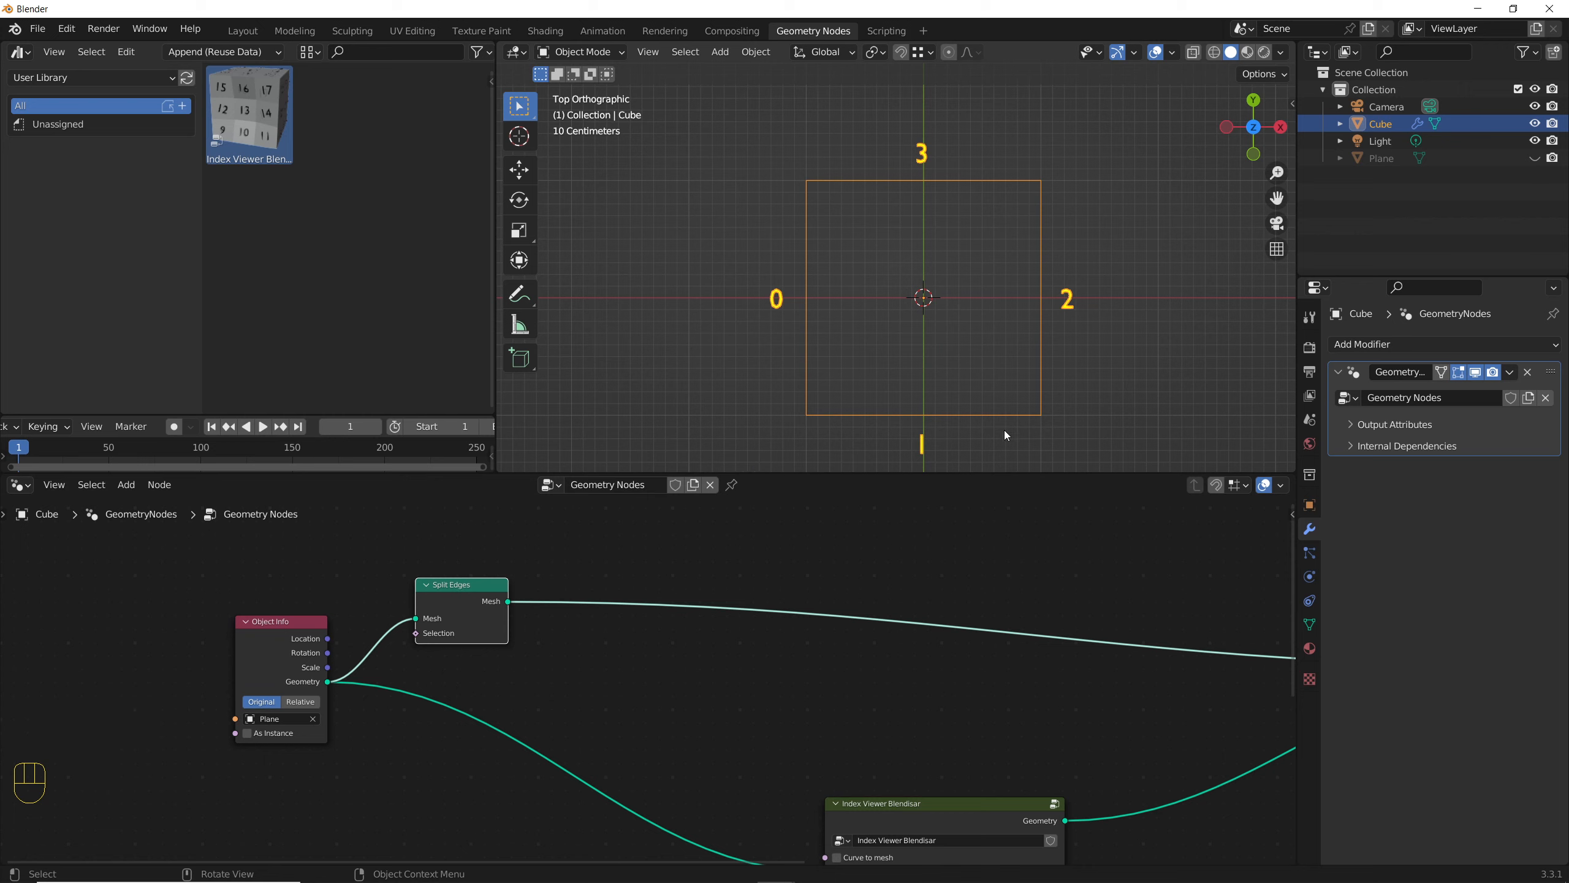
middle_drag(560, 602, 535, 686)
scroll(536, 680, up, 3)
scroll(525, 669, up, 1)
scroll(525, 670, down, 1)
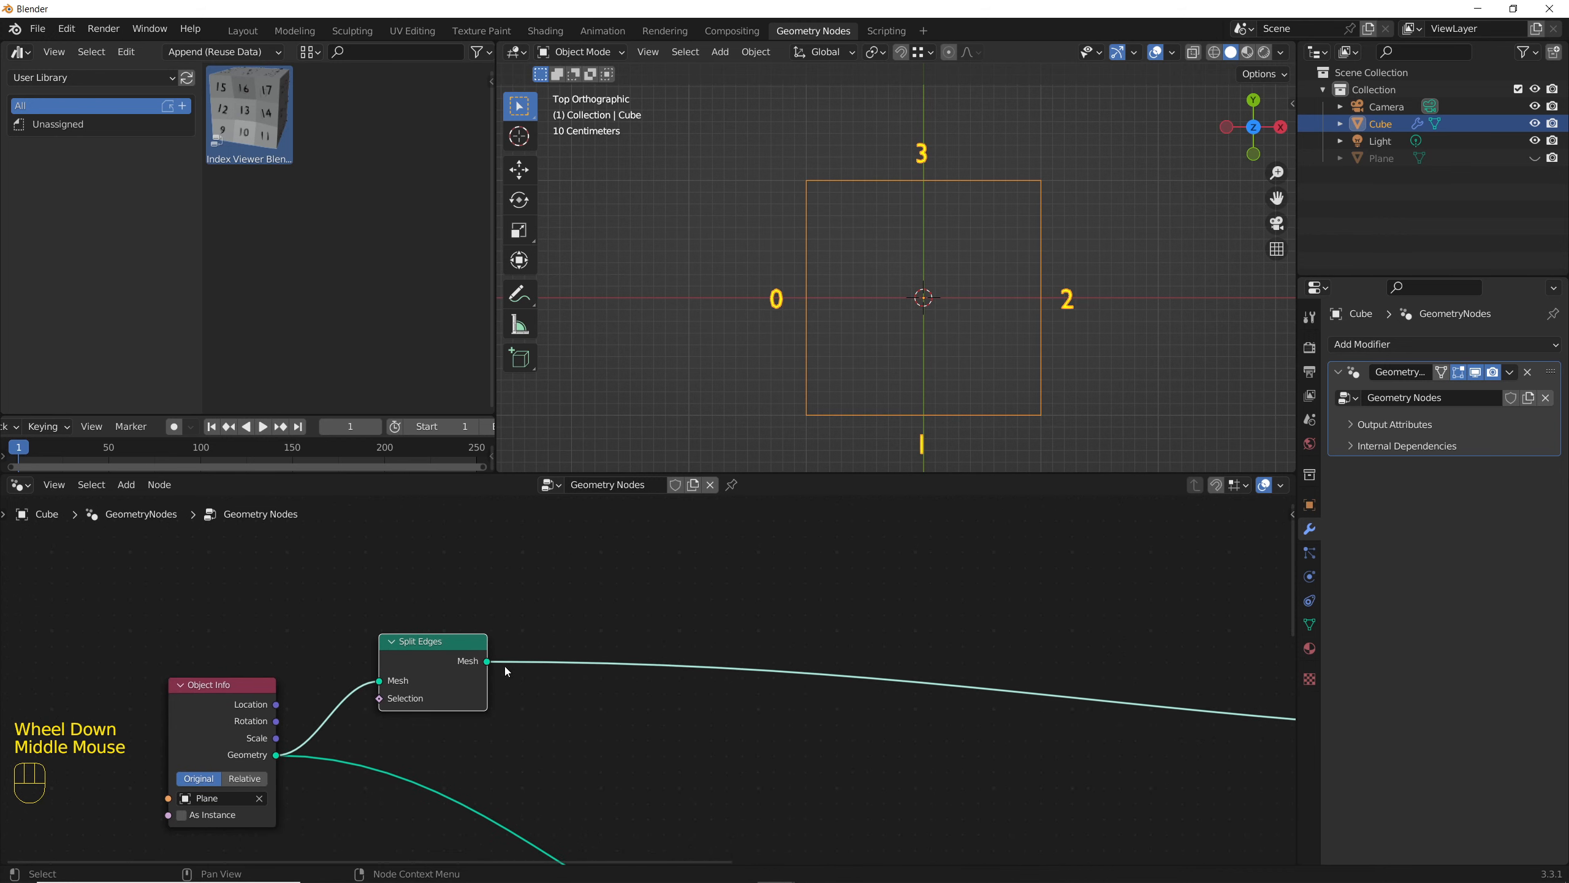
Step: Add a Capture Attribute node fed by the Split Edges mesh output, placed above the existing link to Join Geometry
mouse_move(488, 663)
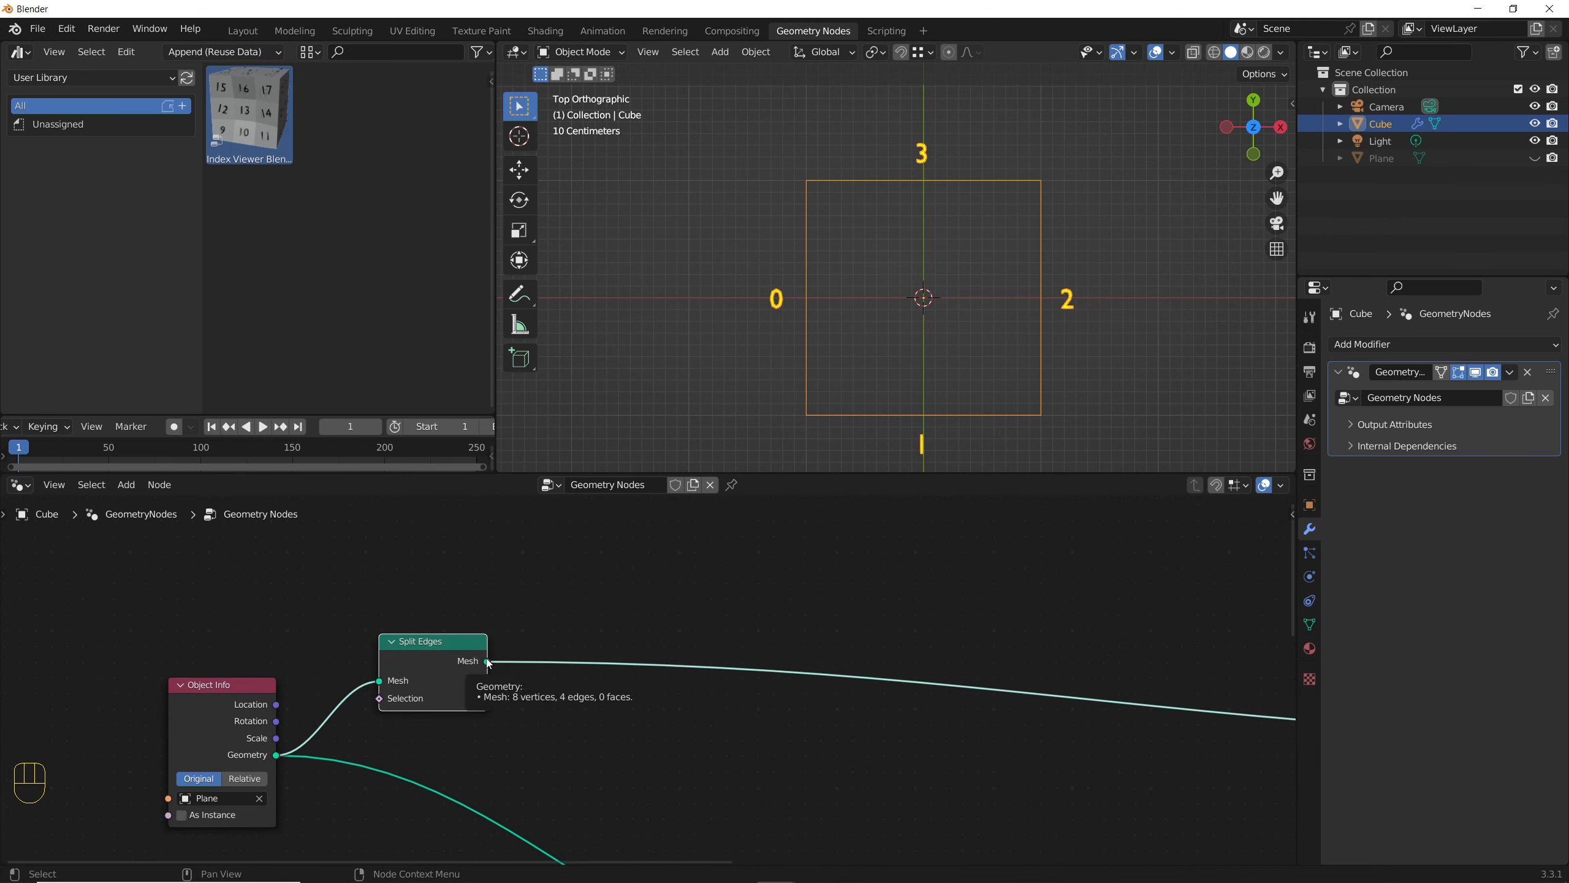
scroll(488, 662, down, 2)
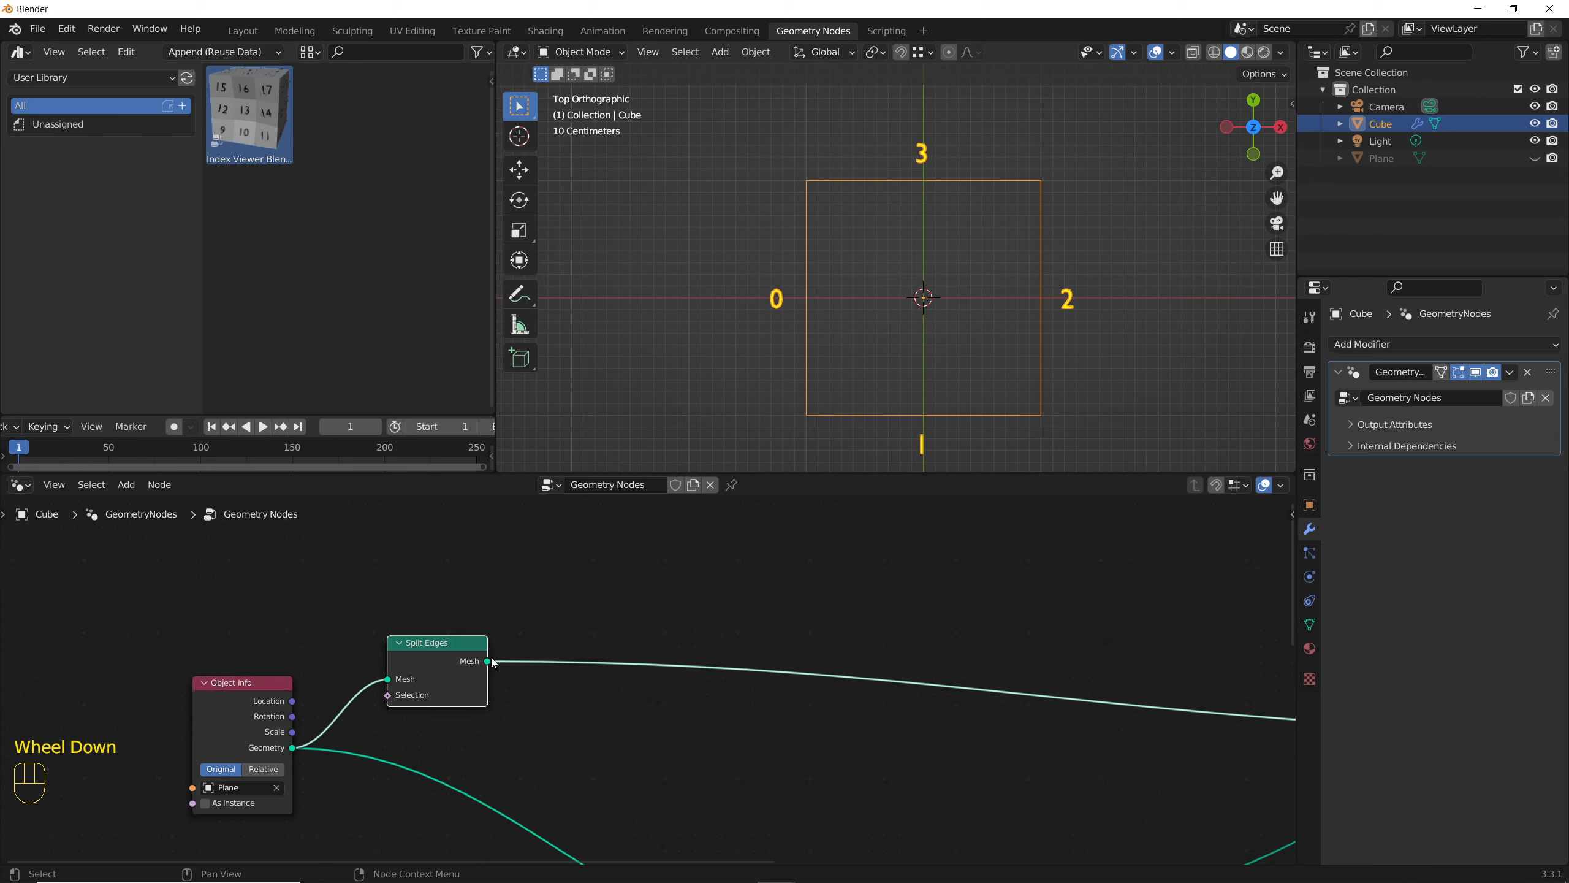
middle_drag(488, 663, 495, 645)
drag(475, 696, 704, 561)
text(cap)
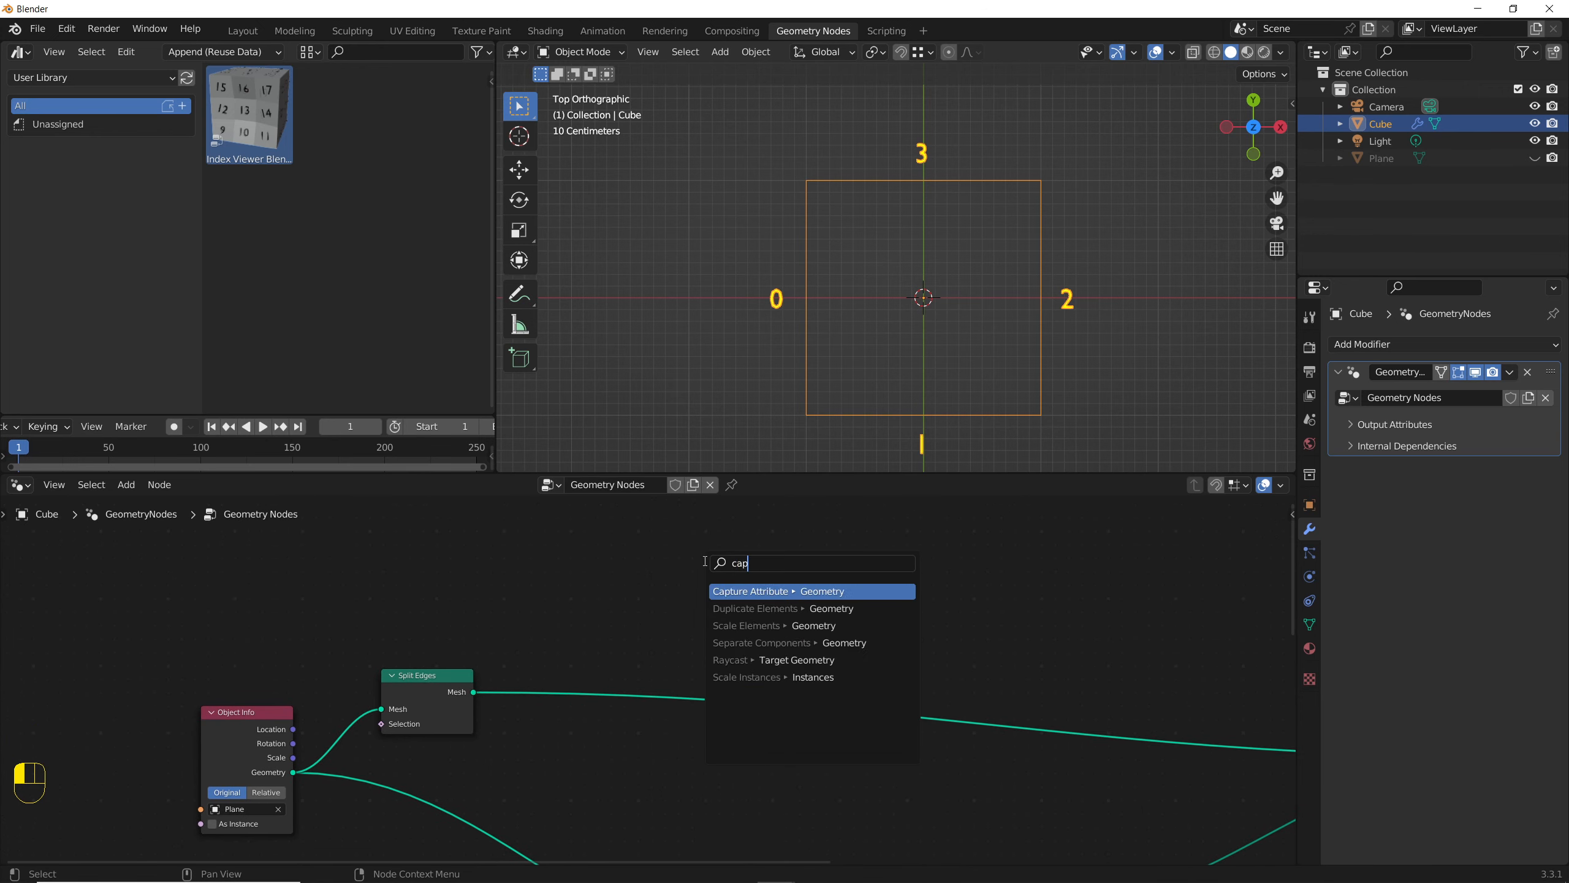
key(Return)
click(680, 560)
middle_drag(680, 559, 755, 623)
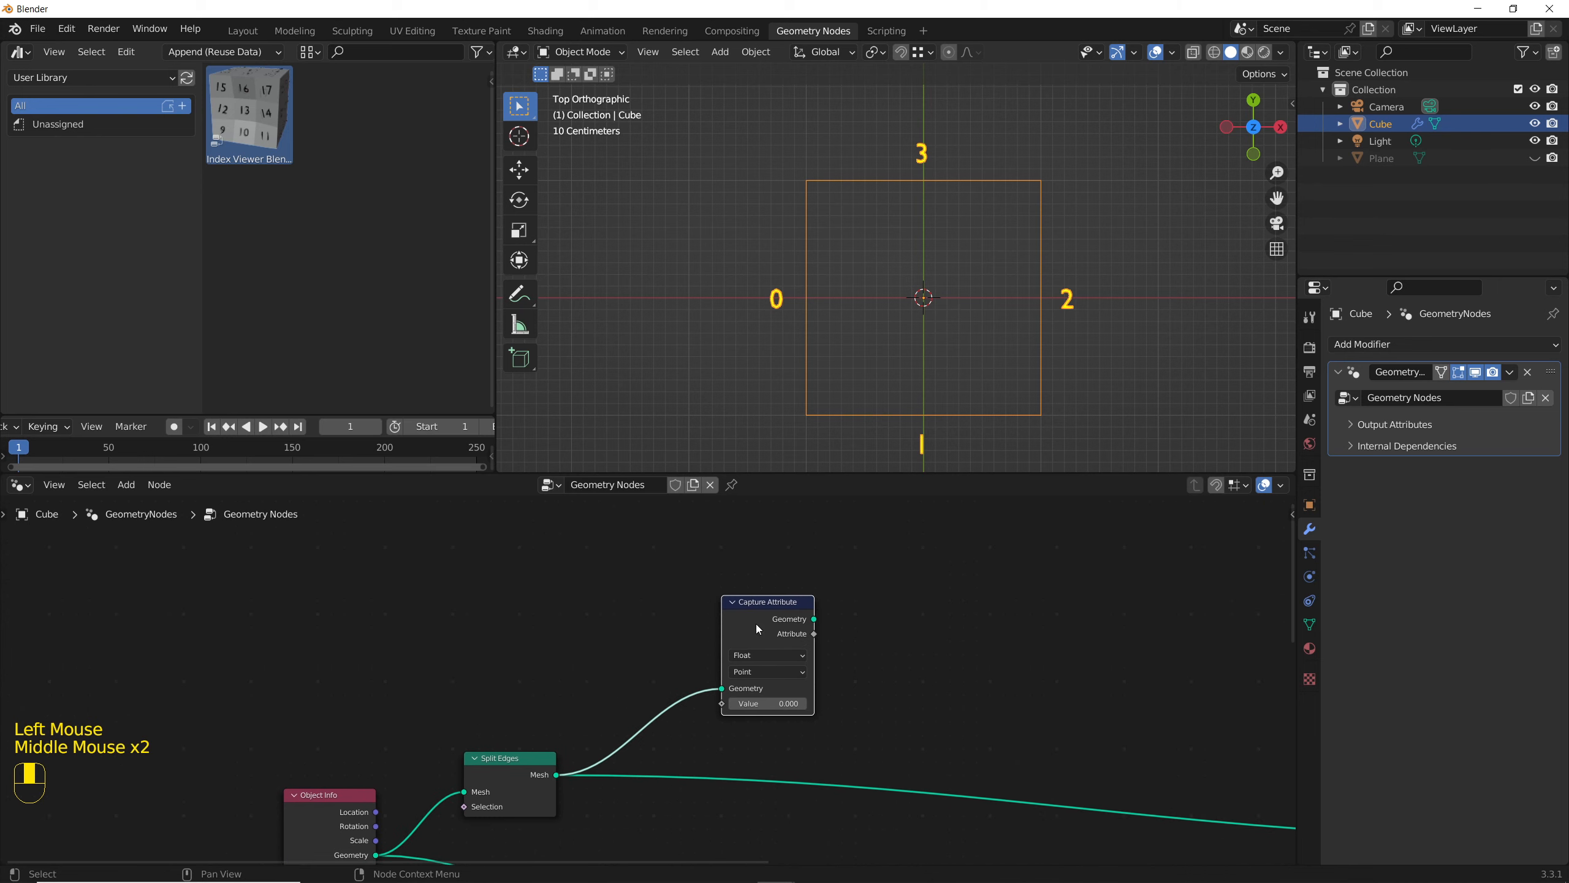
drag(755, 623, 714, 626)
Step: Set the Capture Attribute node's domain to Edge, keeping the Float data type
scroll(713, 625, up, 4)
click(720, 637)
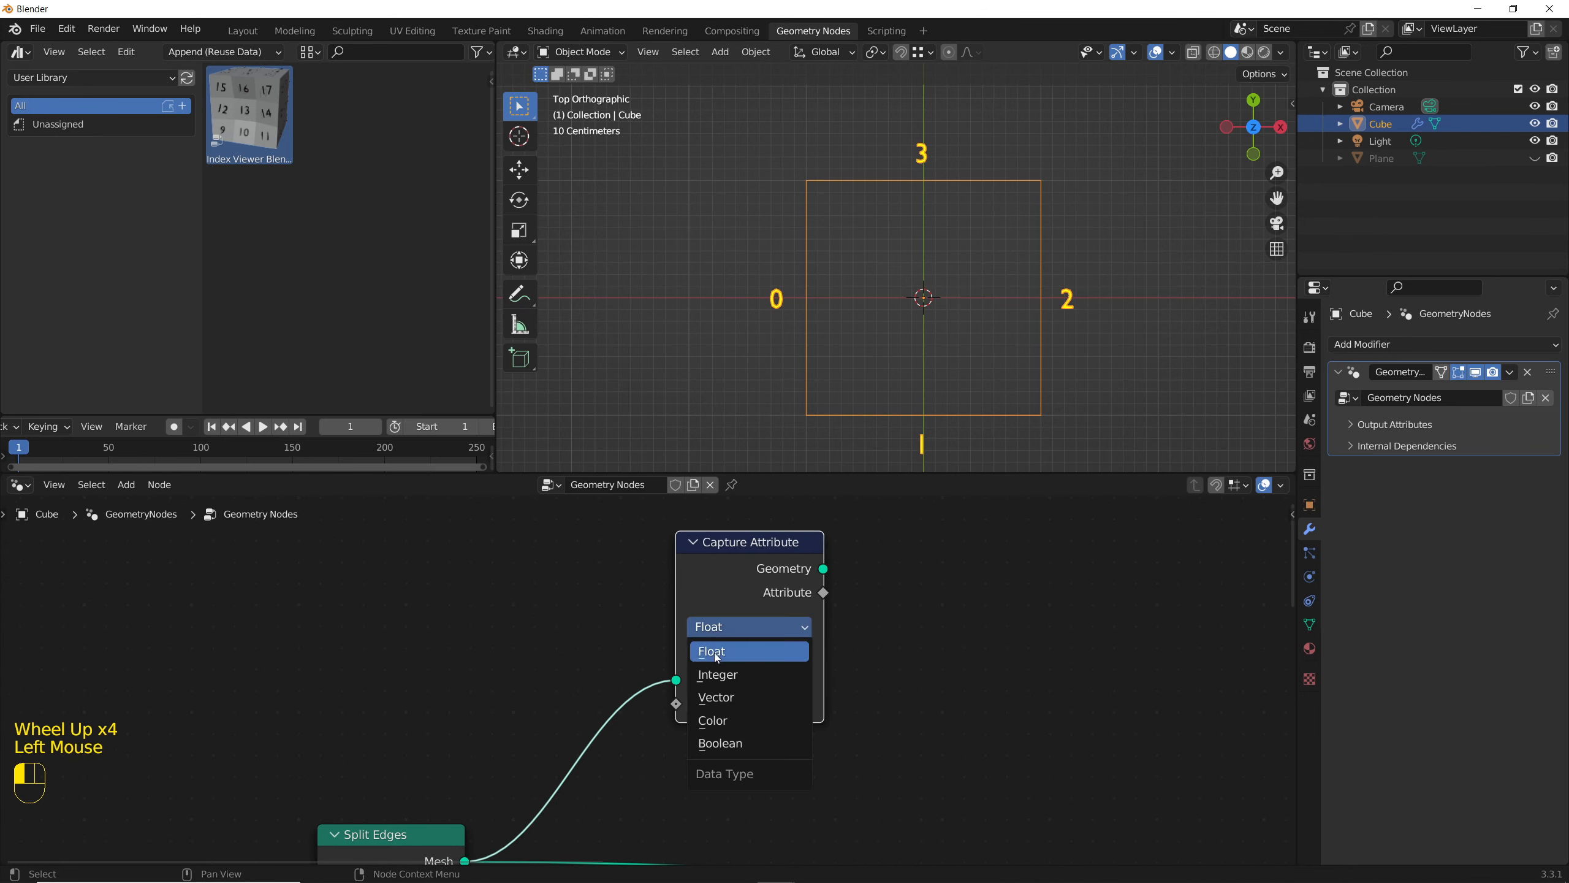
click(735, 624)
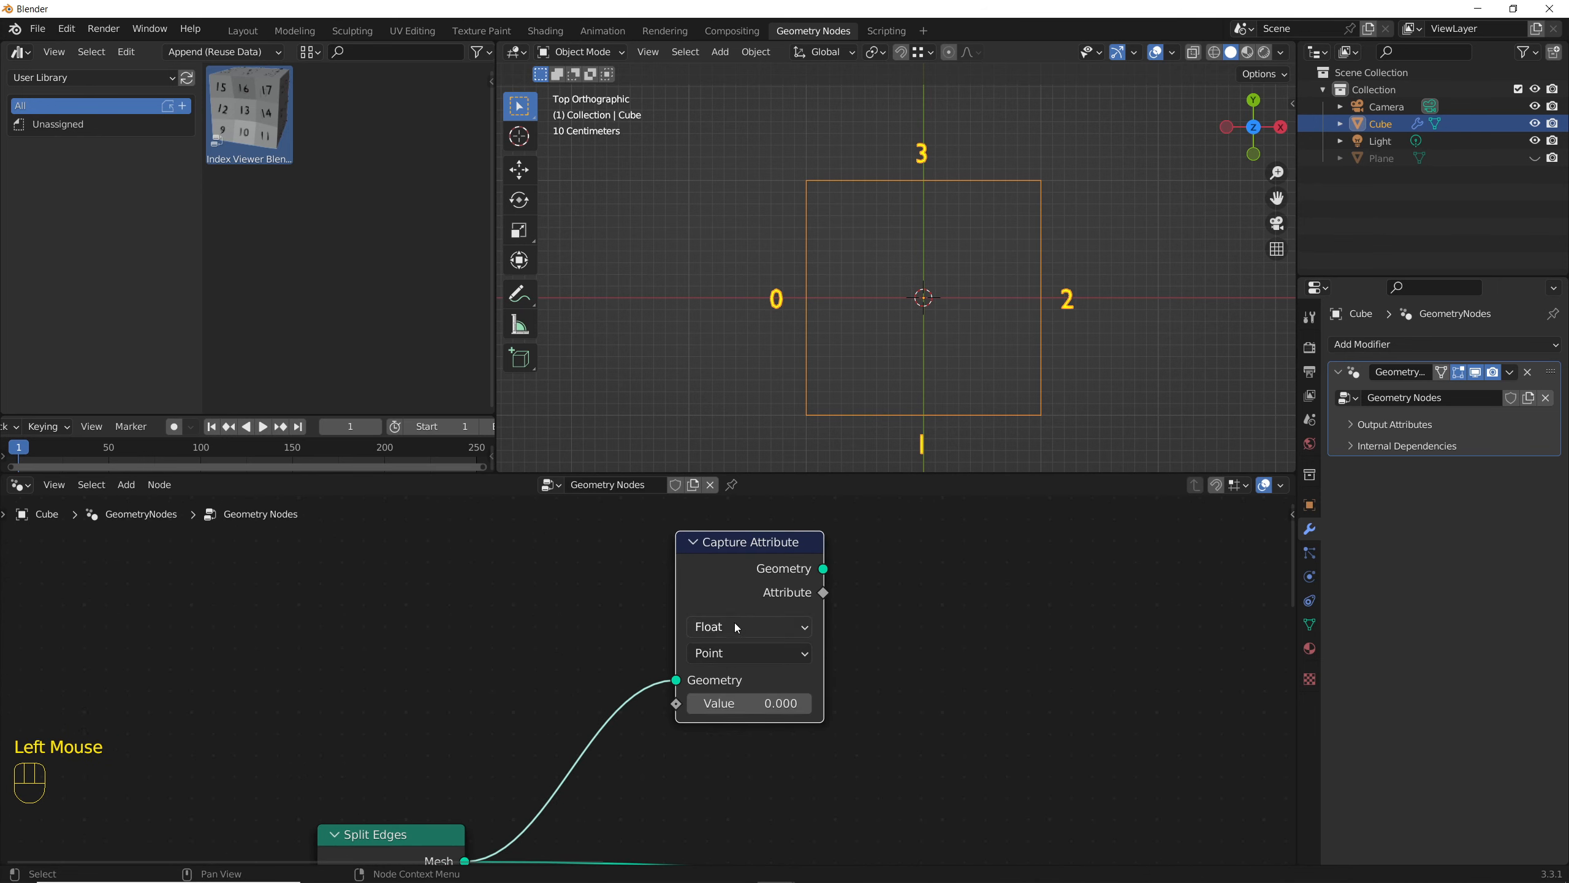
click(717, 654)
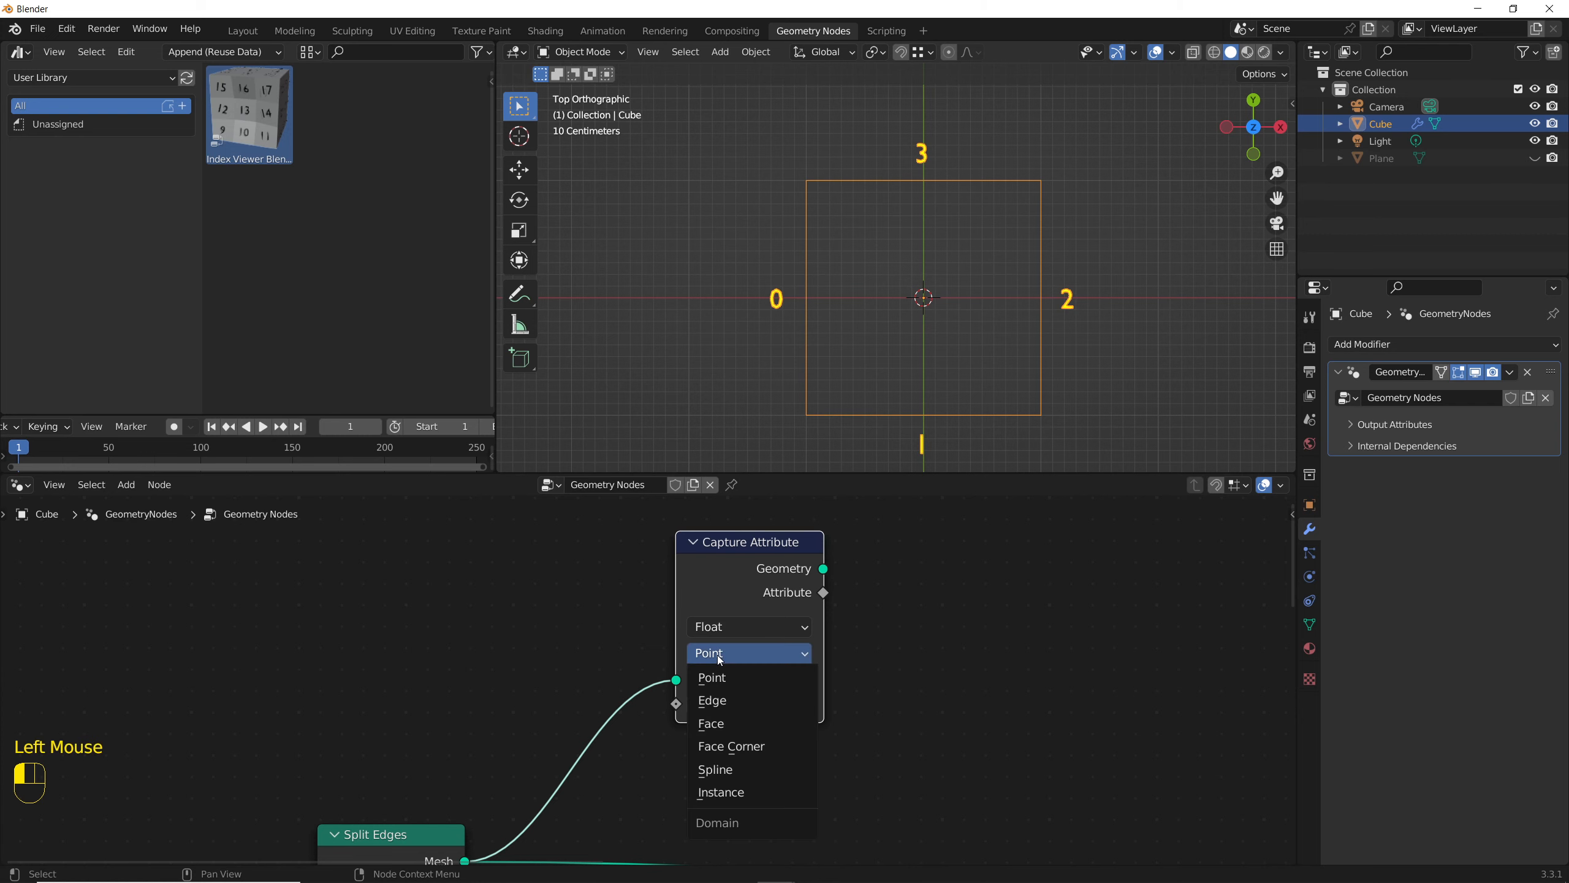
click(733, 699)
scroll(736, 690, down, 4)
middle_drag(815, 630, 832, 596)
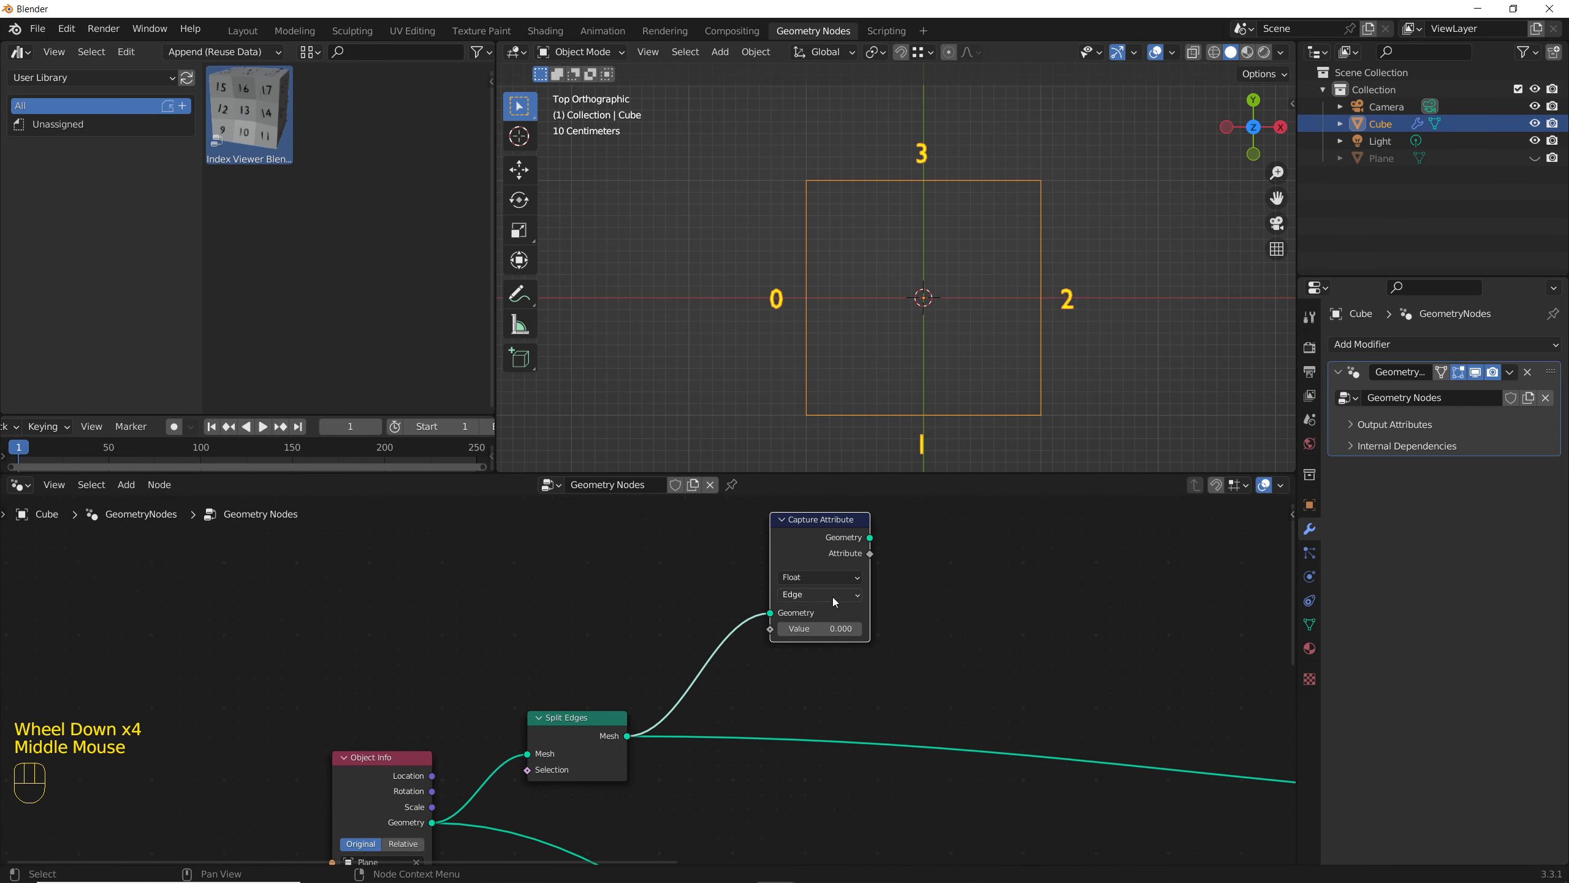
Step: Duplicate the Capture Attribute node and insert the copy on the link between Split Edges and Join Geometry
click(805, 522)
key(shift+d)
click(809, 696)
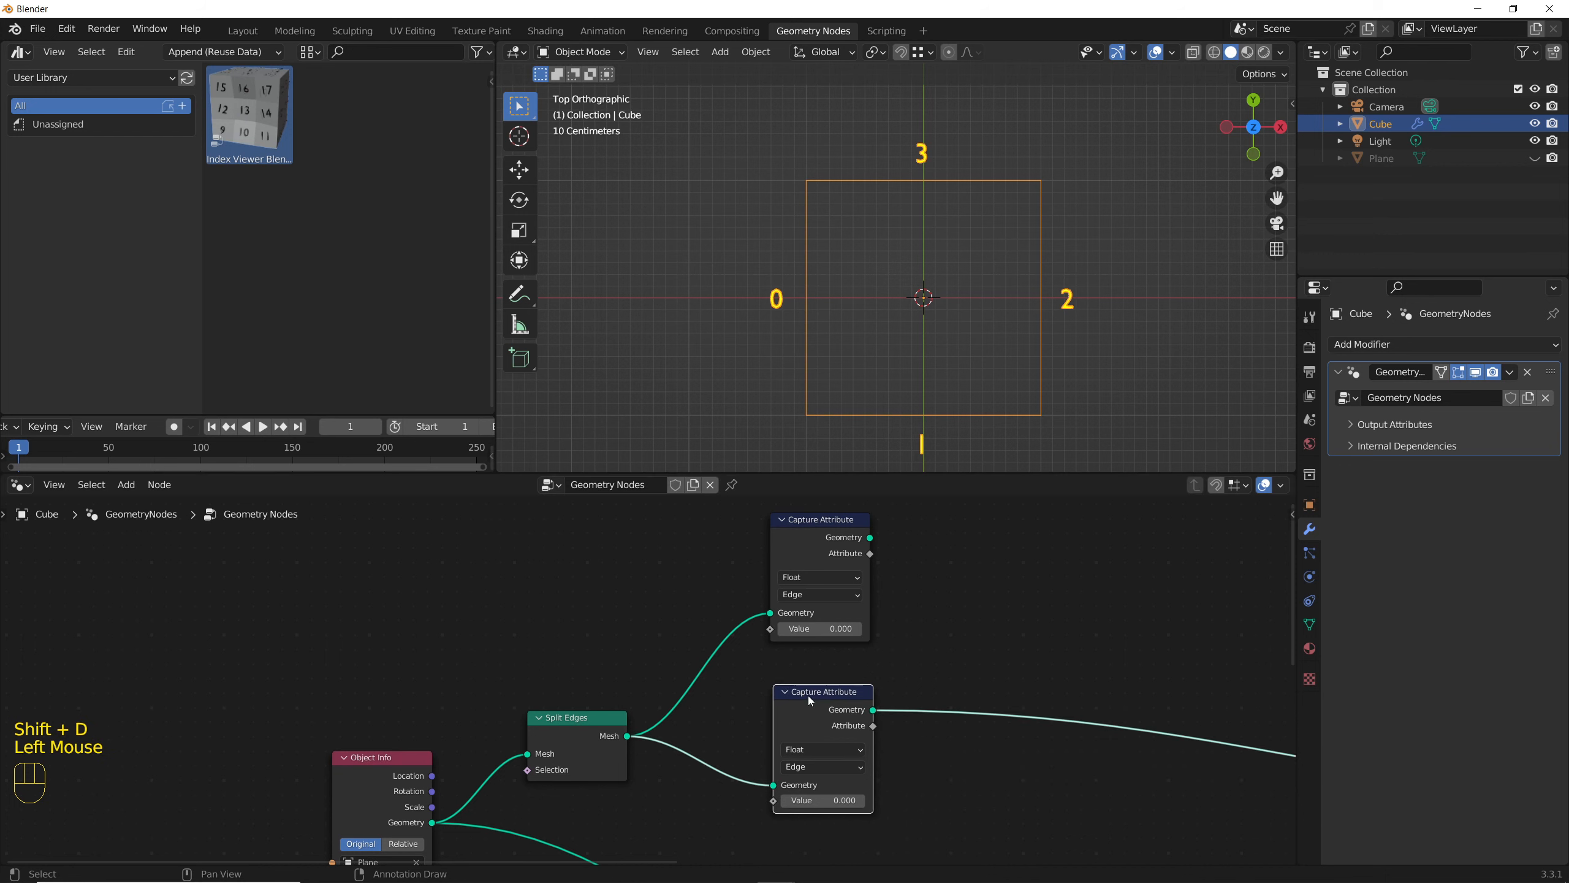
drag(813, 703, 816, 723)
middle_drag(733, 614, 599, 588)
drag(599, 592, 687, 692)
middle_drag(687, 692, 684, 760)
drag(684, 760, 811, 666)
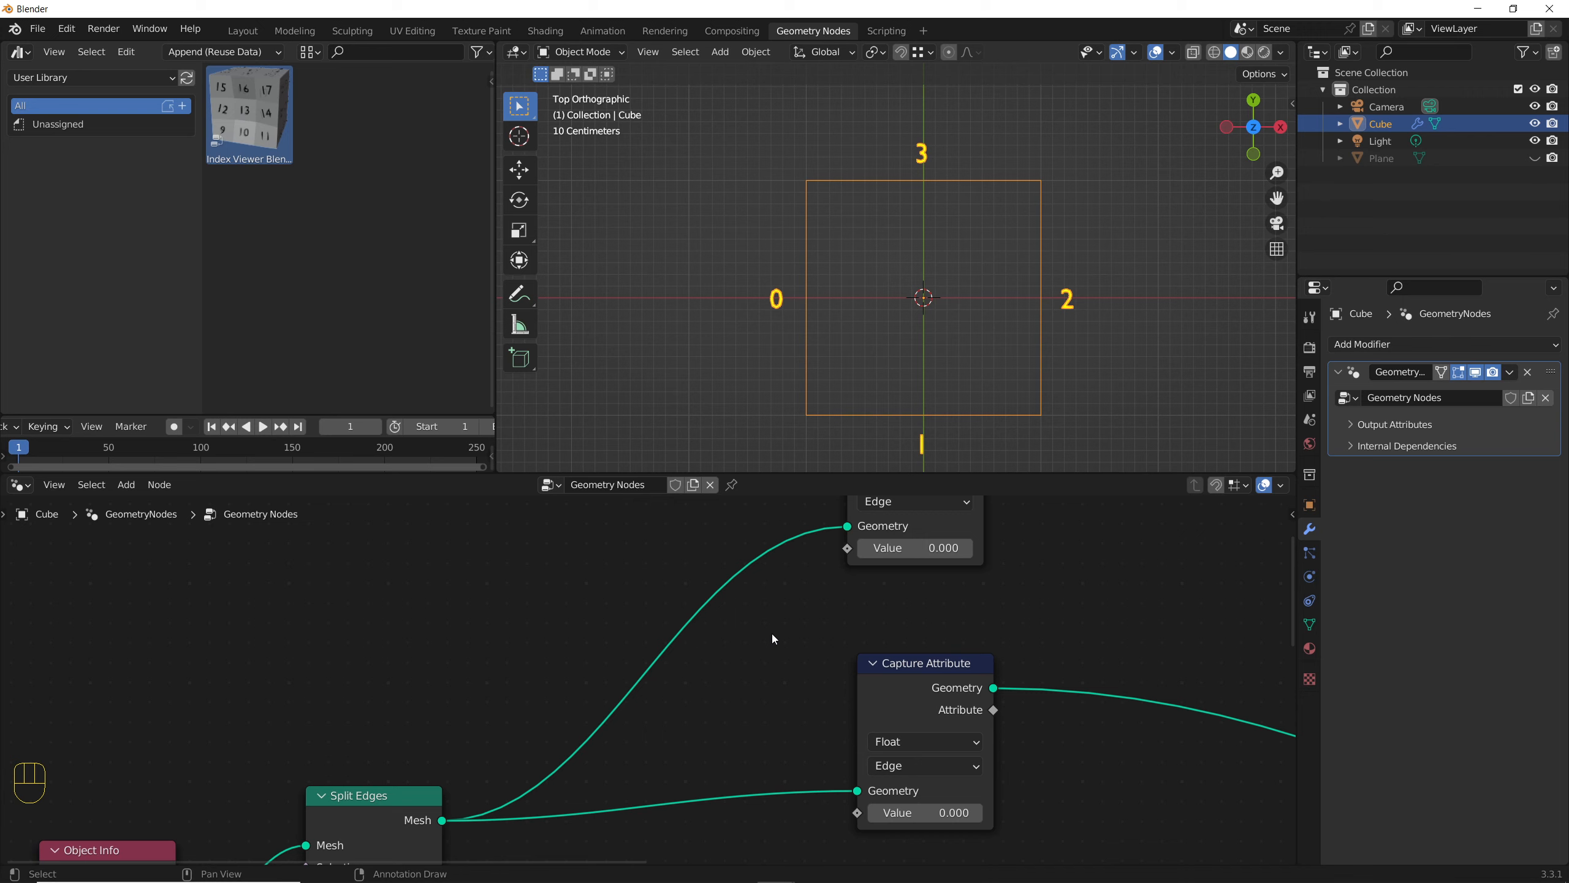
Step: Add a Compare node set to Integer and Equal, connecting its Result to the upper Capture Attribute's Value
key(shift+a)
text(comp)
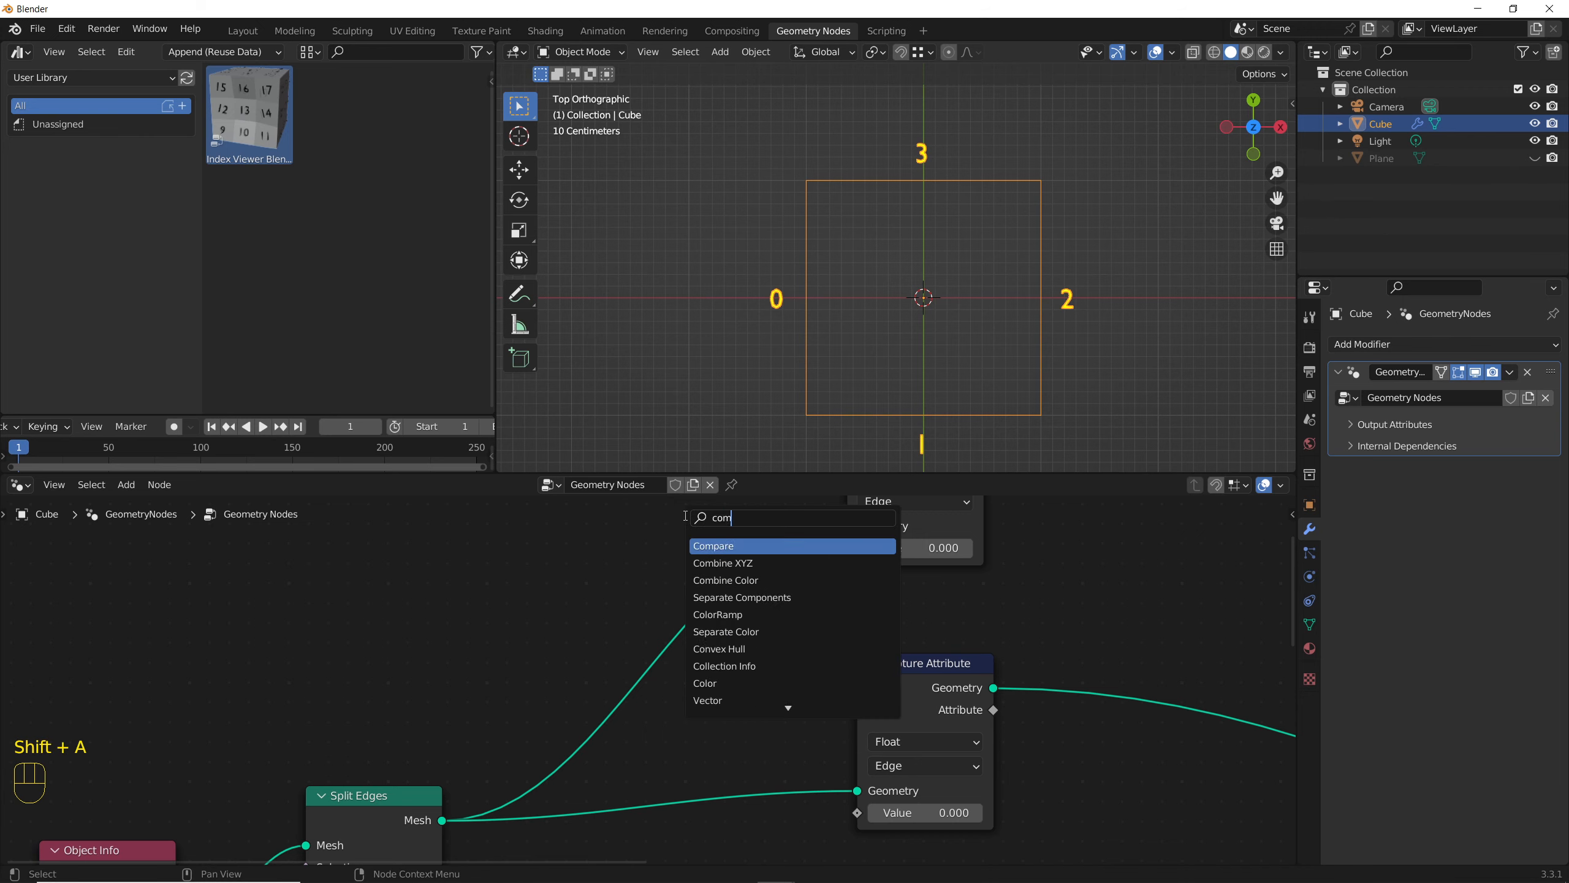
key(Return)
click(486, 584)
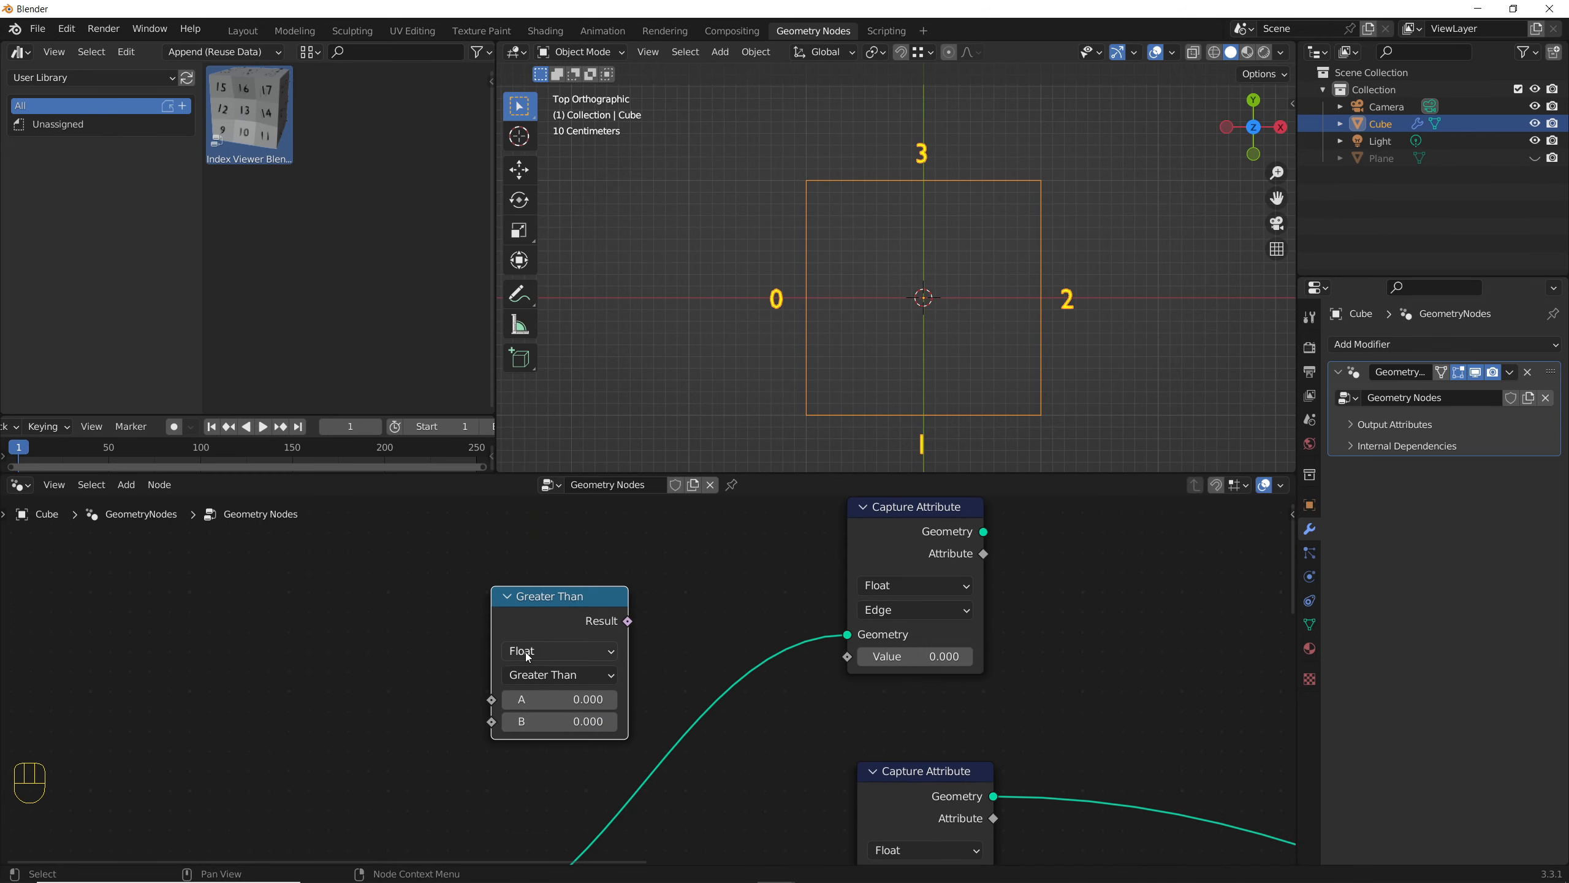
click(528, 656)
click(539, 699)
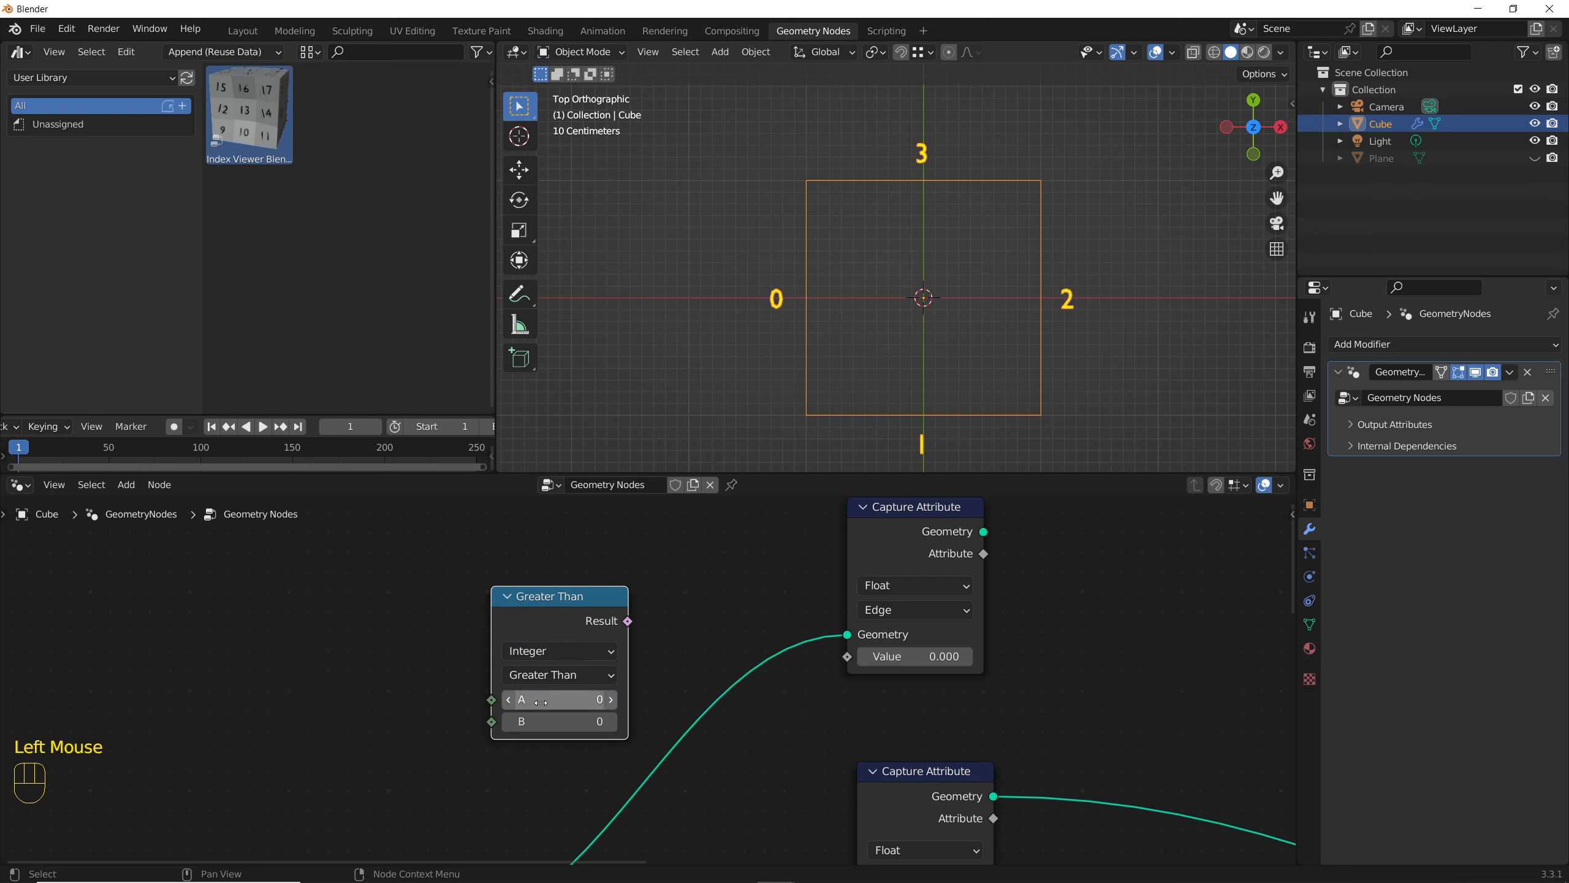
click(533, 677)
click(530, 784)
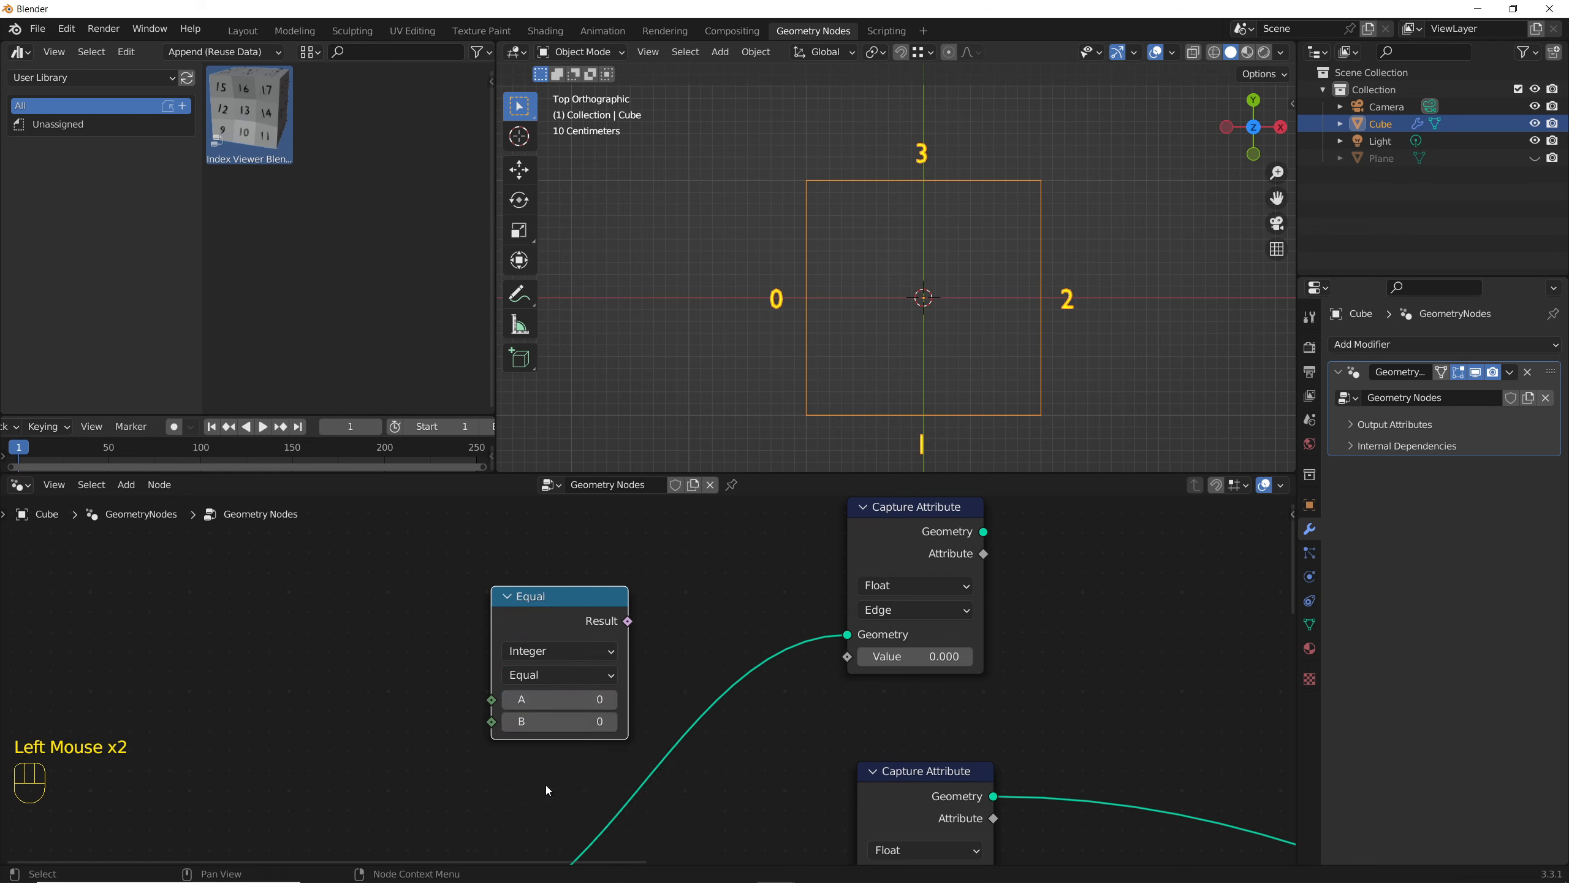
drag(628, 621, 848, 657)
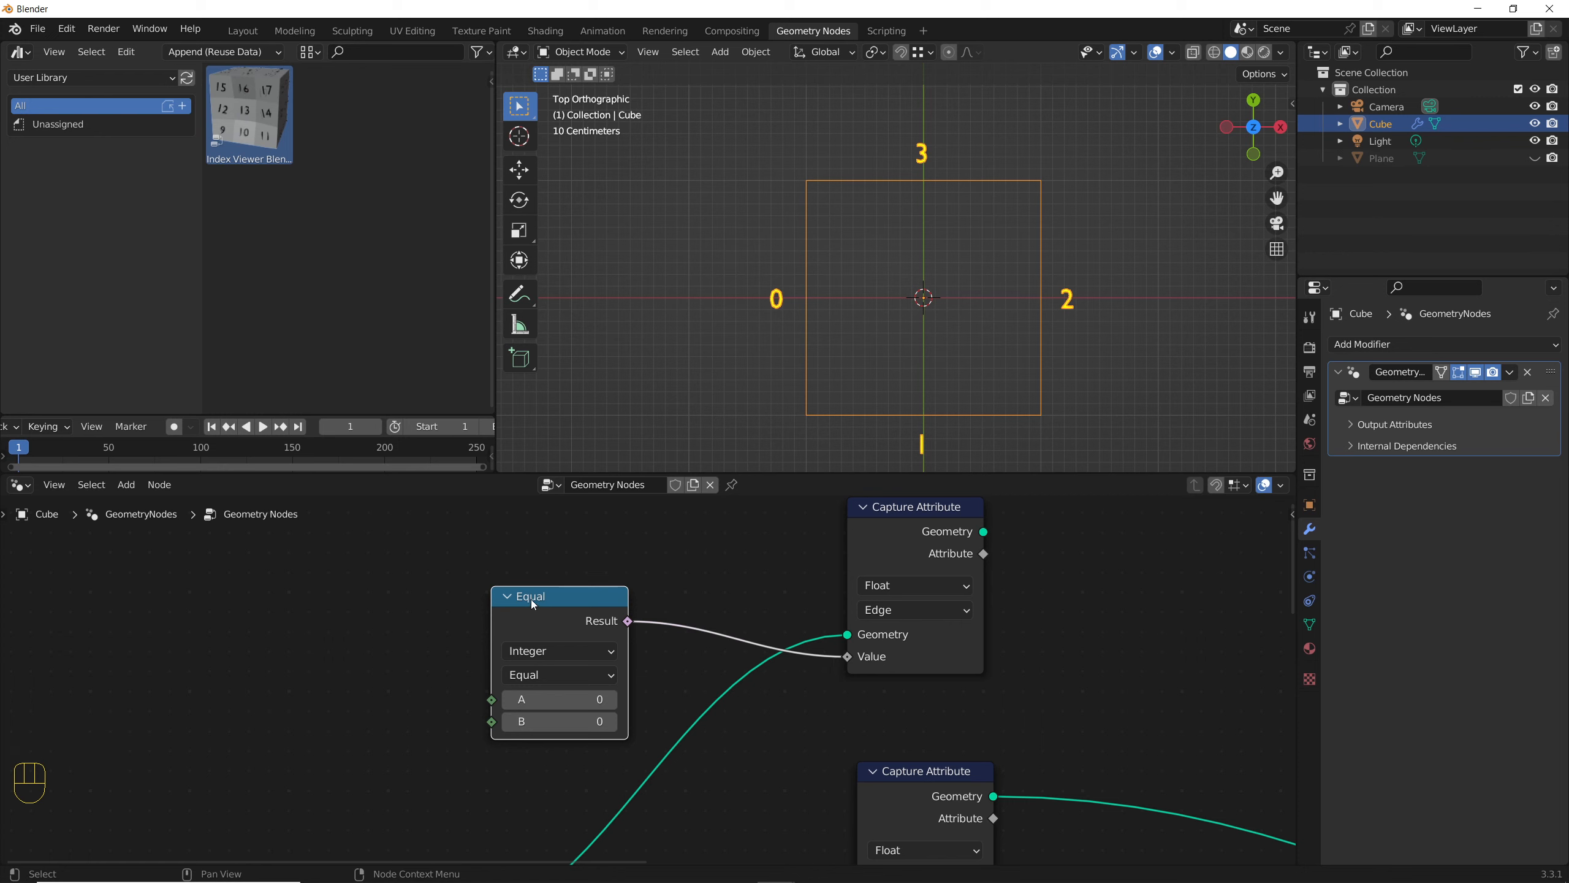
Step: Insert a Boolean Math node on the link between the Equal node and the upper Capture Attribute
key(shift+a)
click(492, 515)
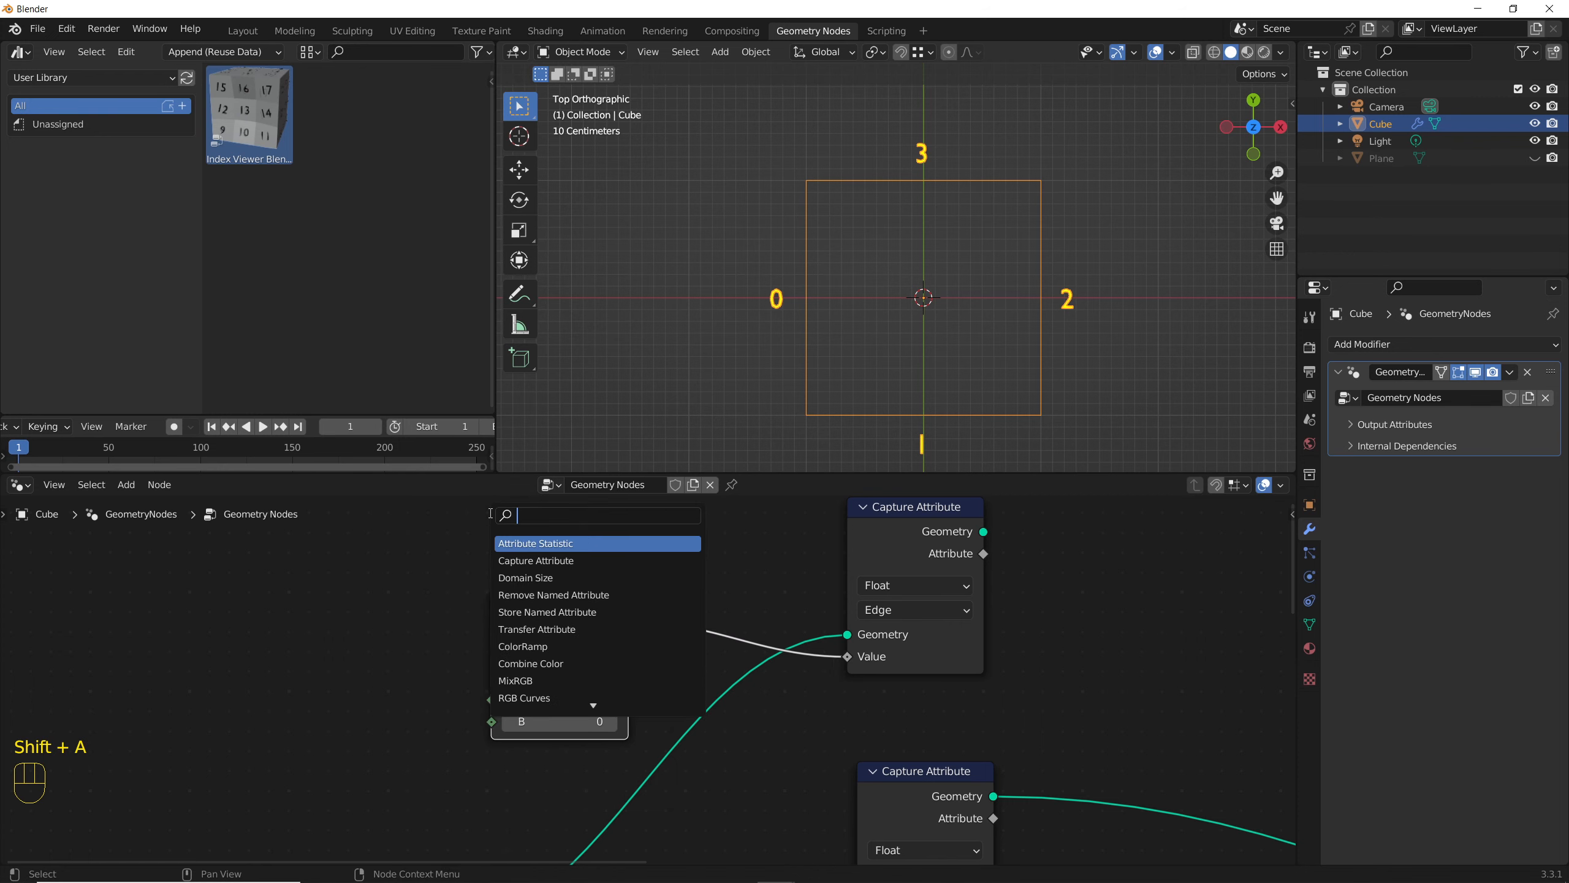
text(bool)
key(Down)
key(Down)
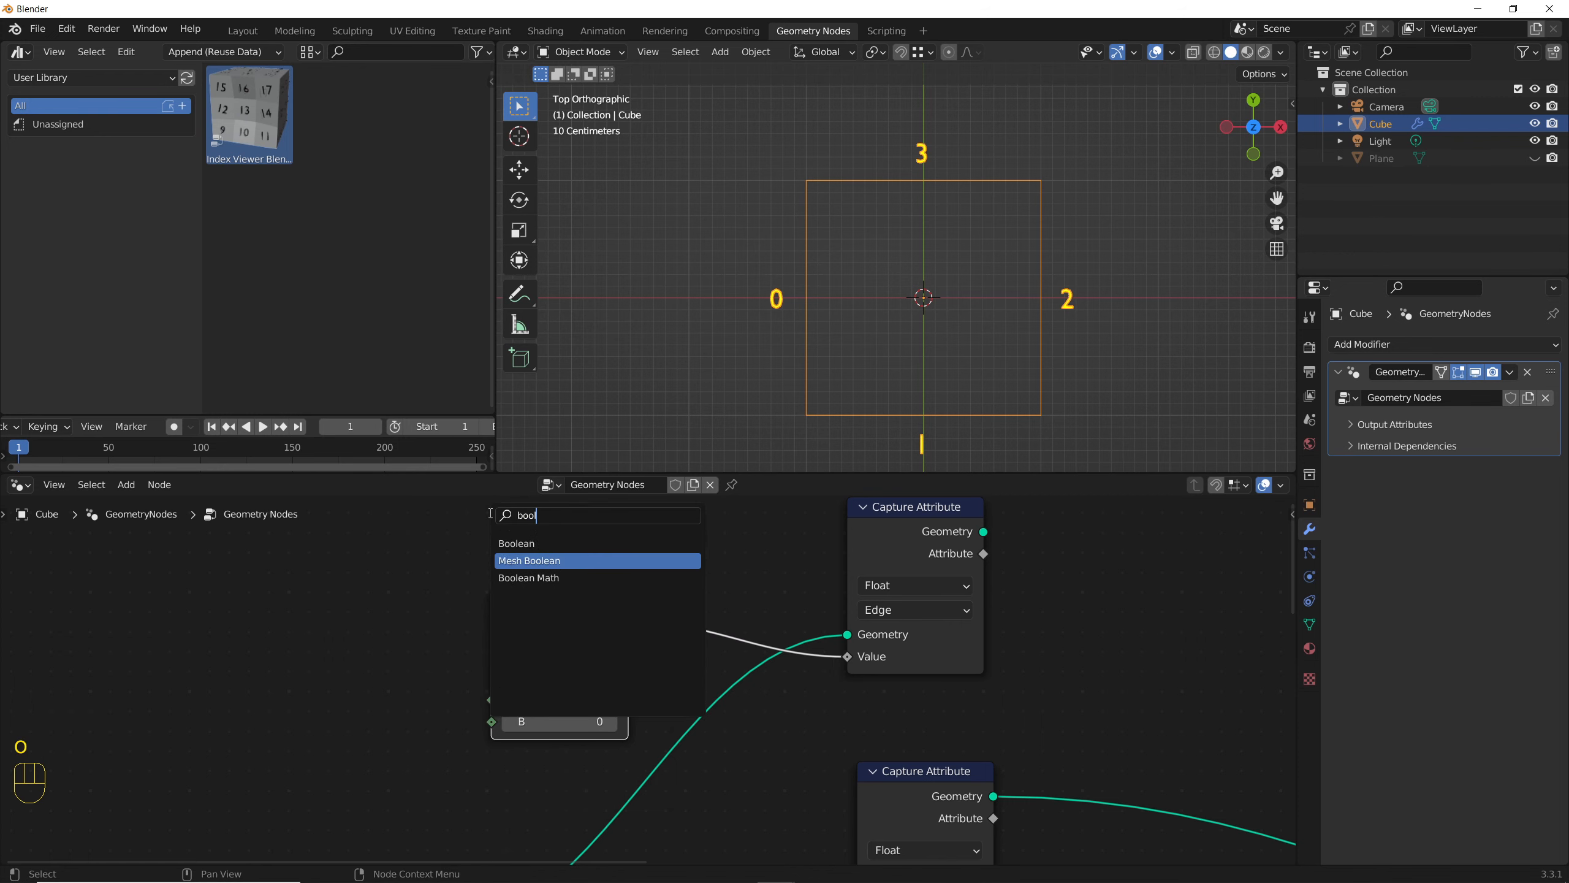
key(Return)
click(657, 582)
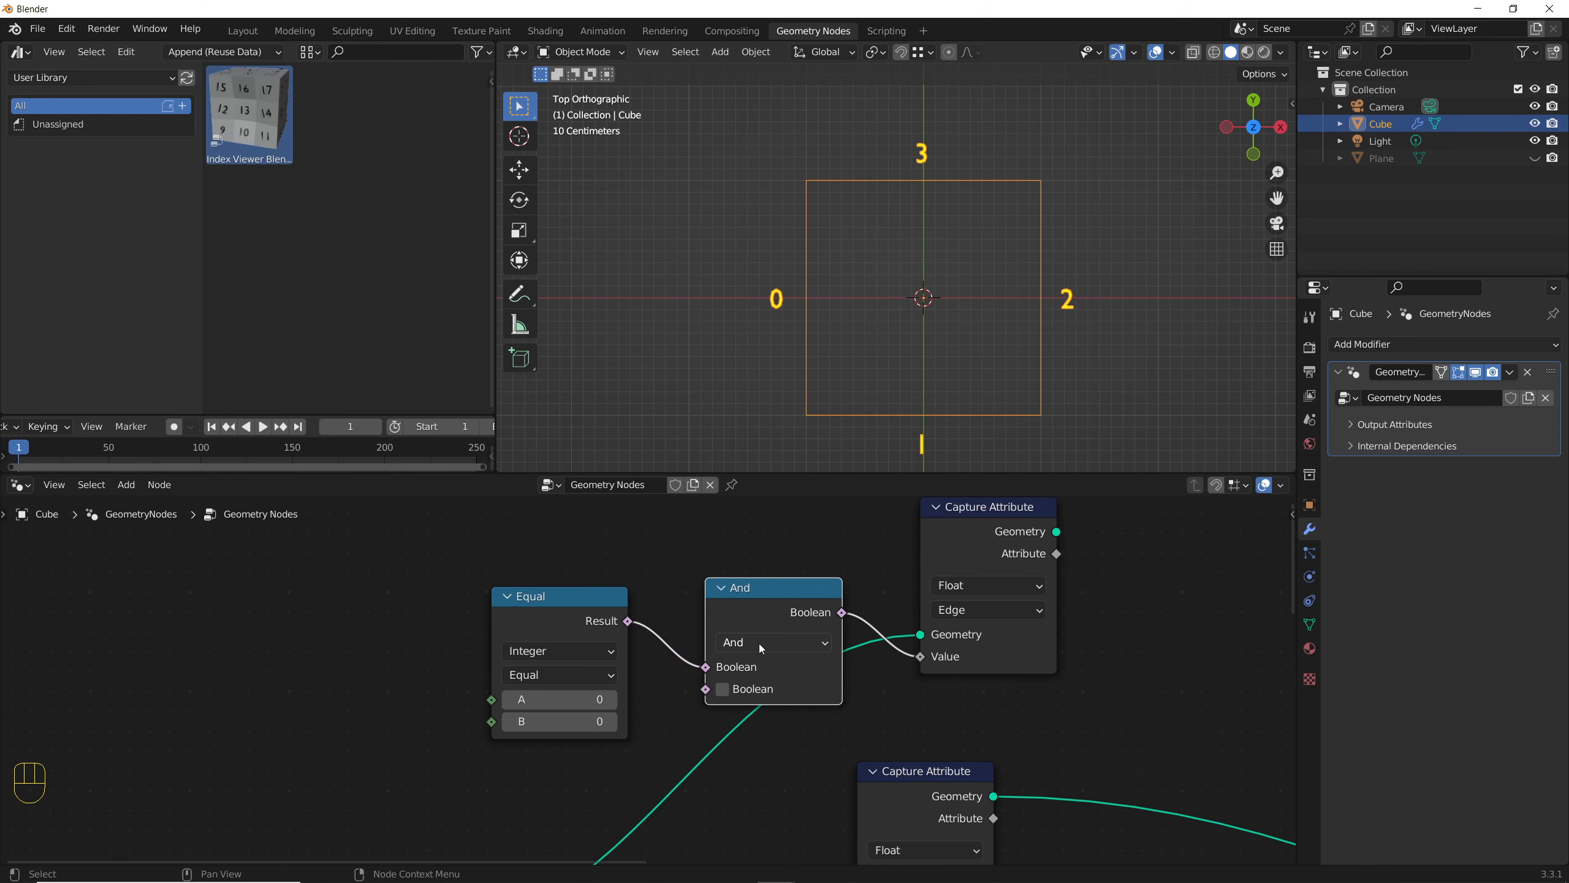
Step: Turn off Auto-offset in the node editor
click(52, 485)
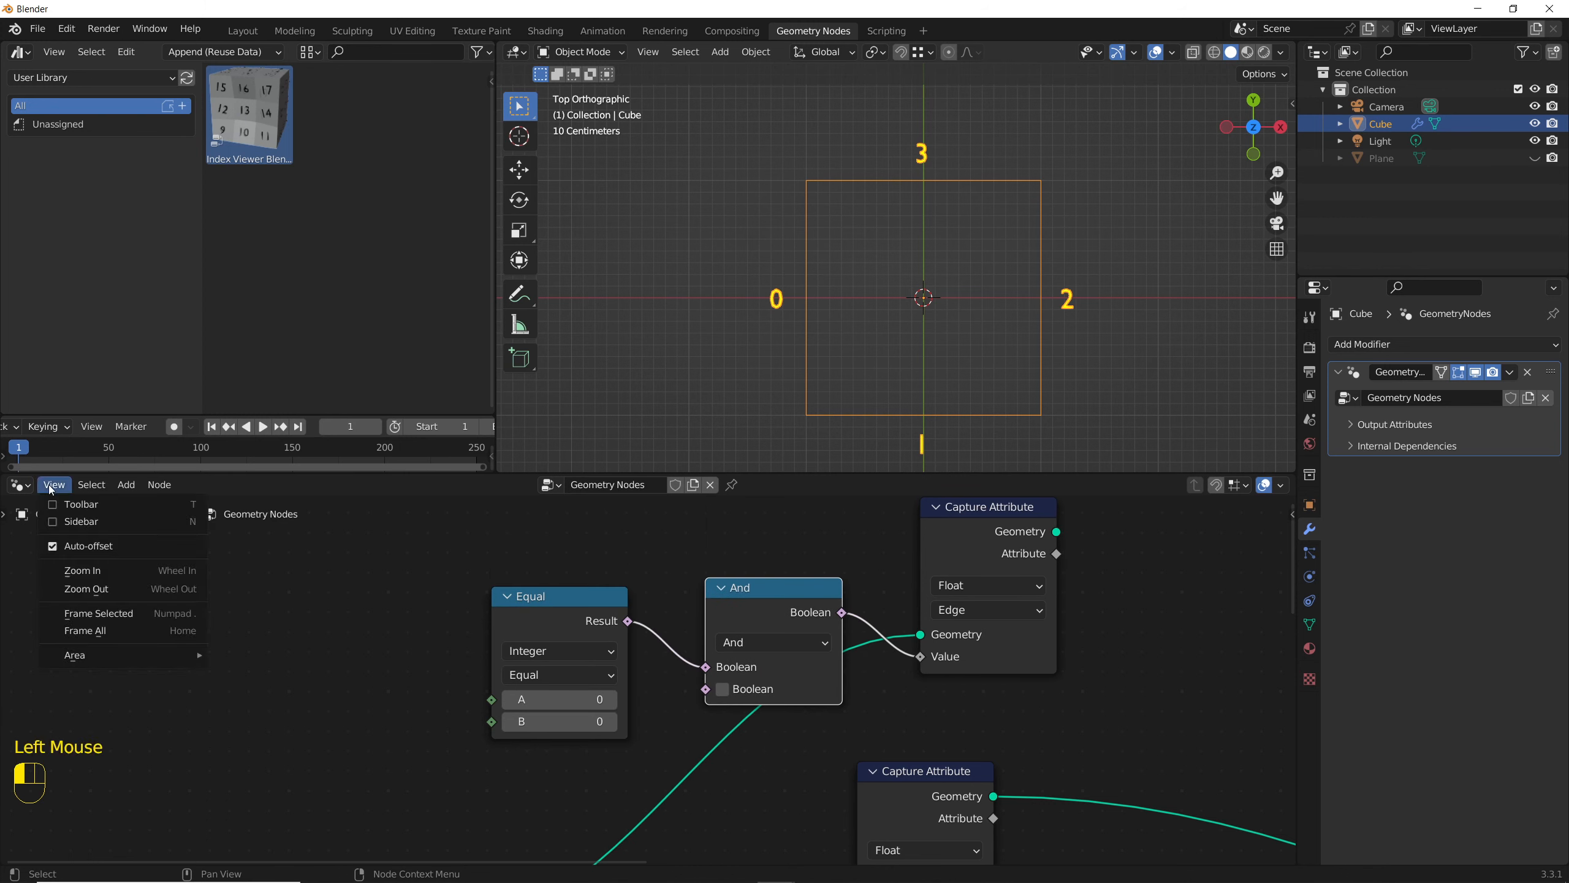
click(53, 546)
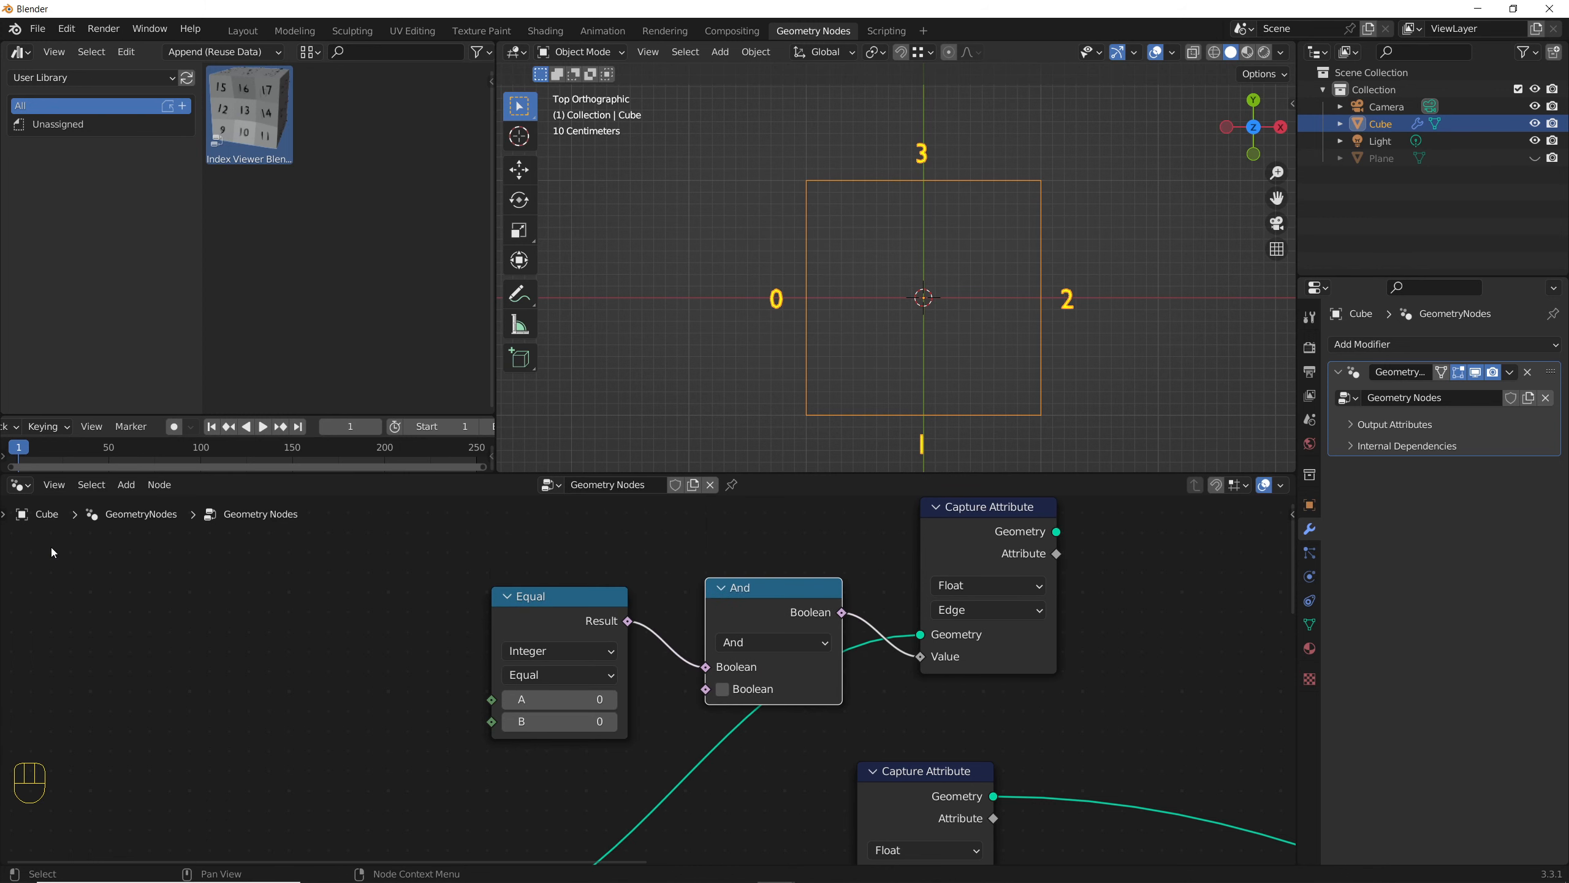
click(690, 595)
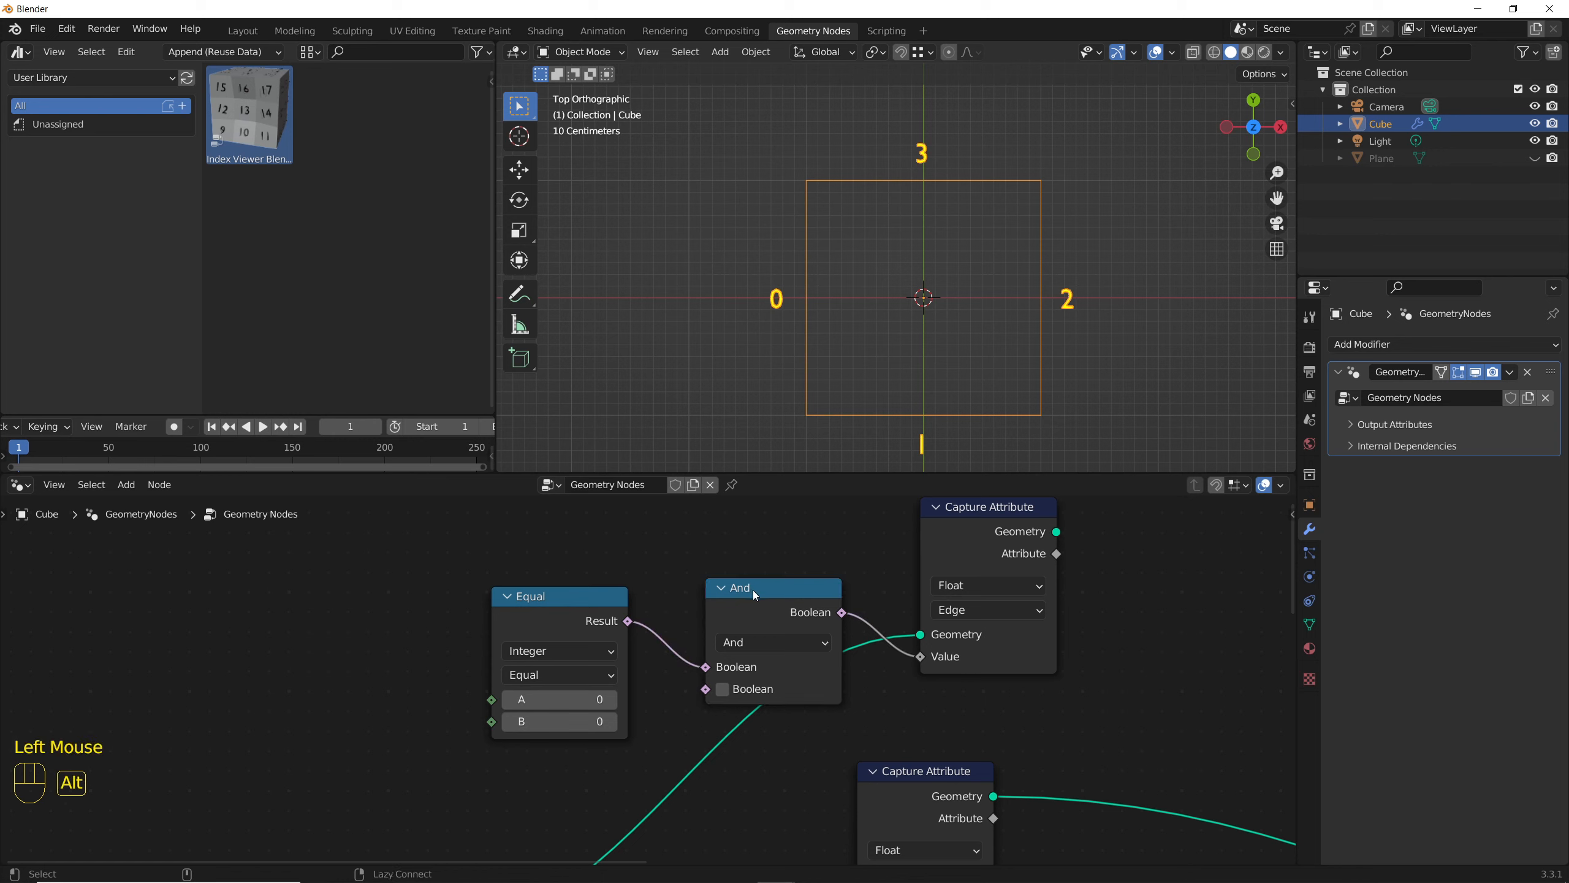
Step: Set the Boolean Math node to Not, then move it and the Equal node closer to the upper Capture Attribute
click(757, 643)
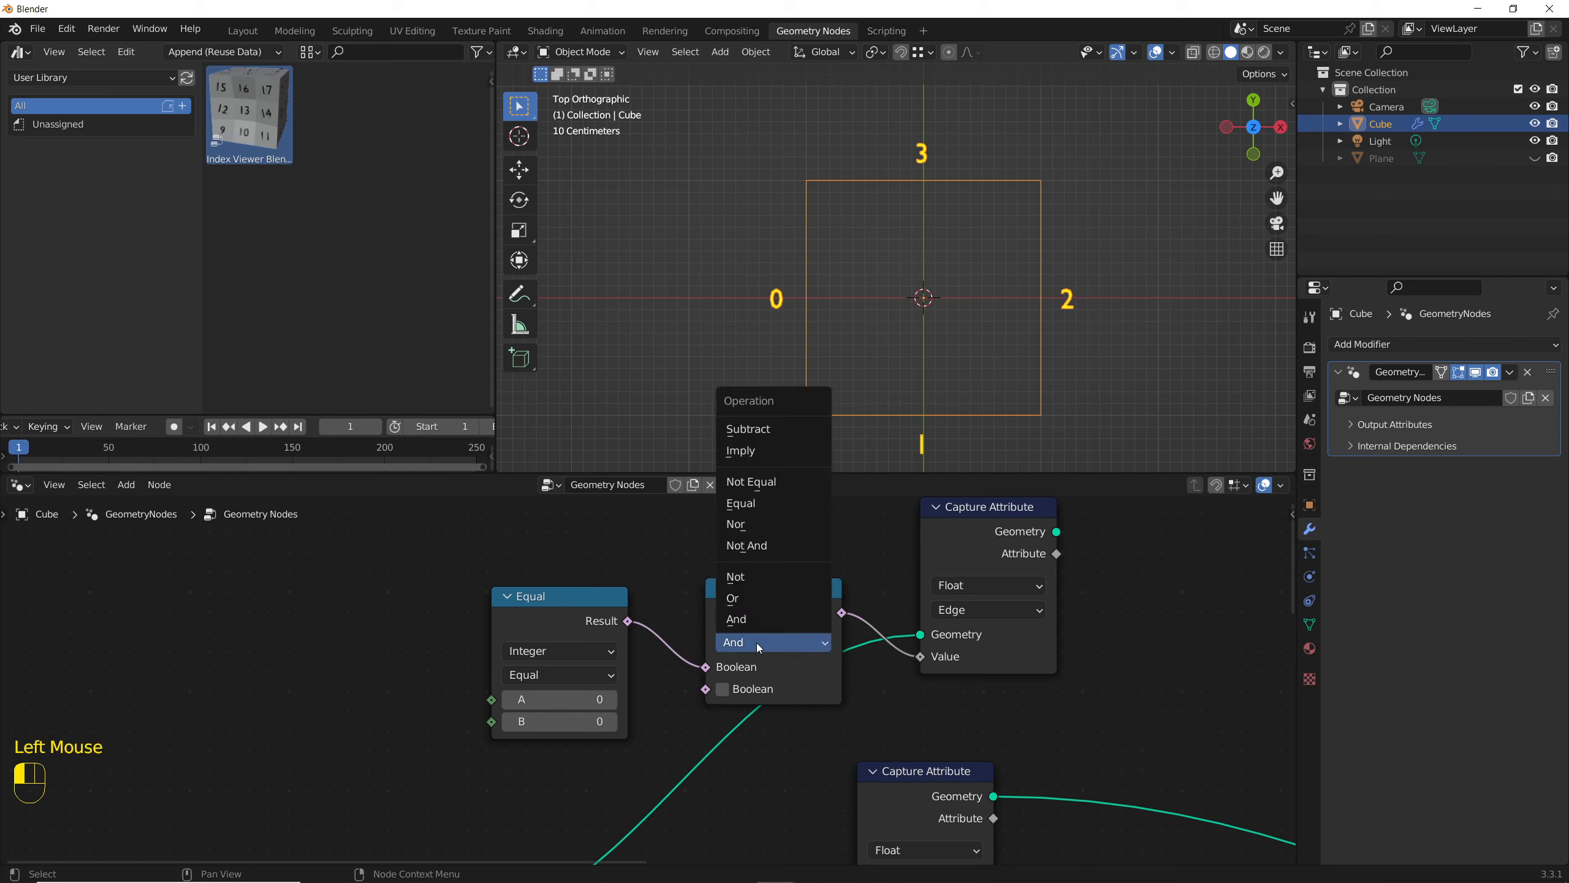
click(755, 577)
drag(555, 612, 612, 606)
drag(738, 599, 776, 635)
drag(590, 614, 592, 615)
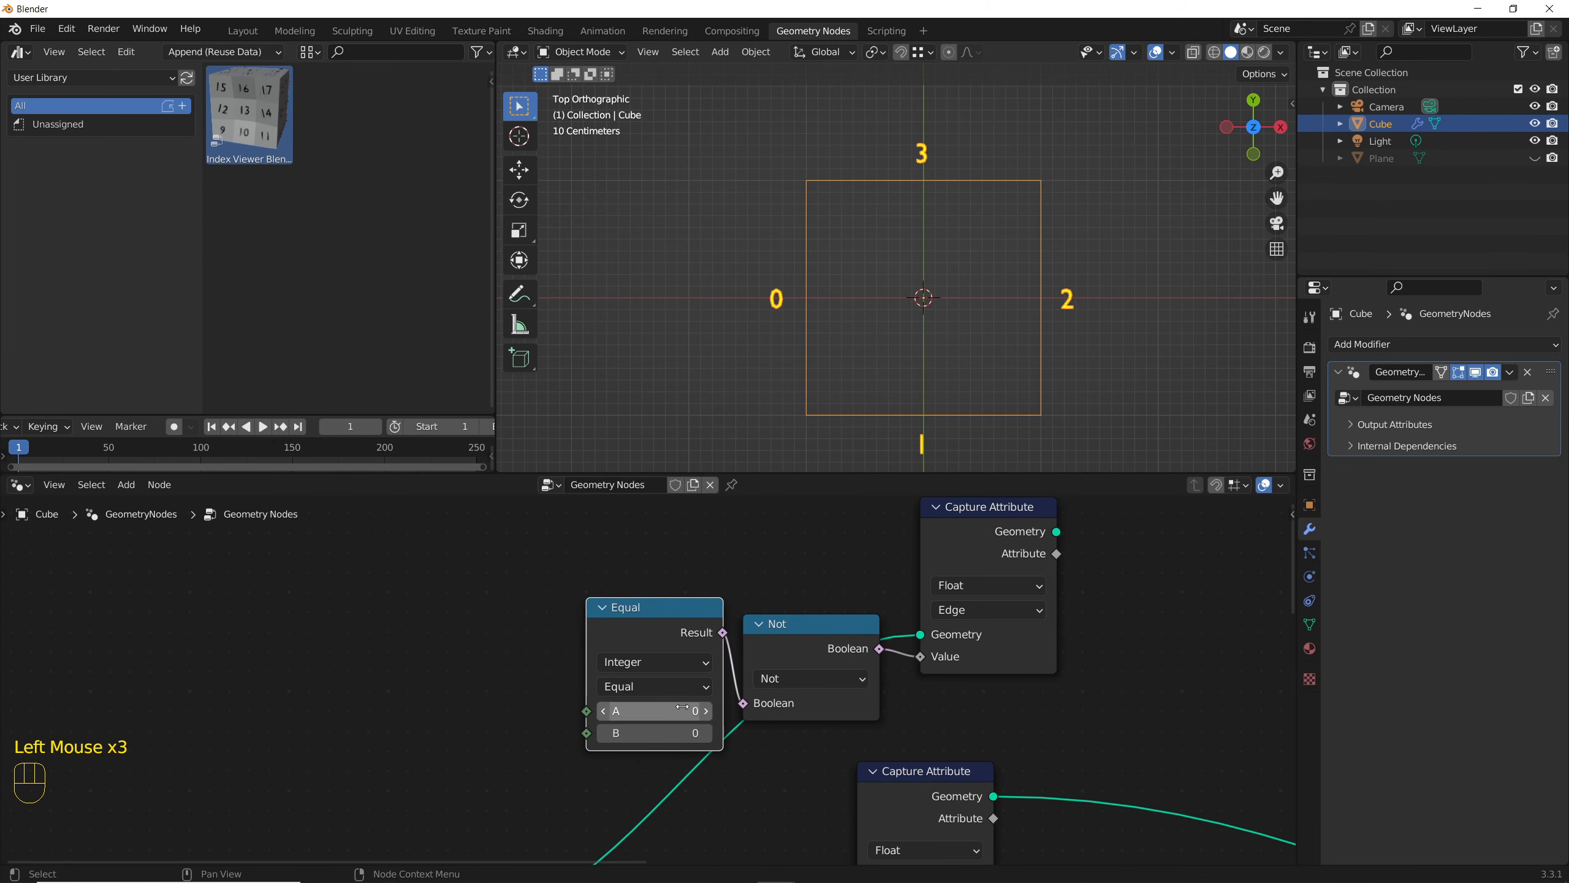
Step: Add an Index node connected to input A of the Equal node and place it above Split Edges
middle_drag(549, 693, 703, 640)
drag(704, 640, 586, 648)
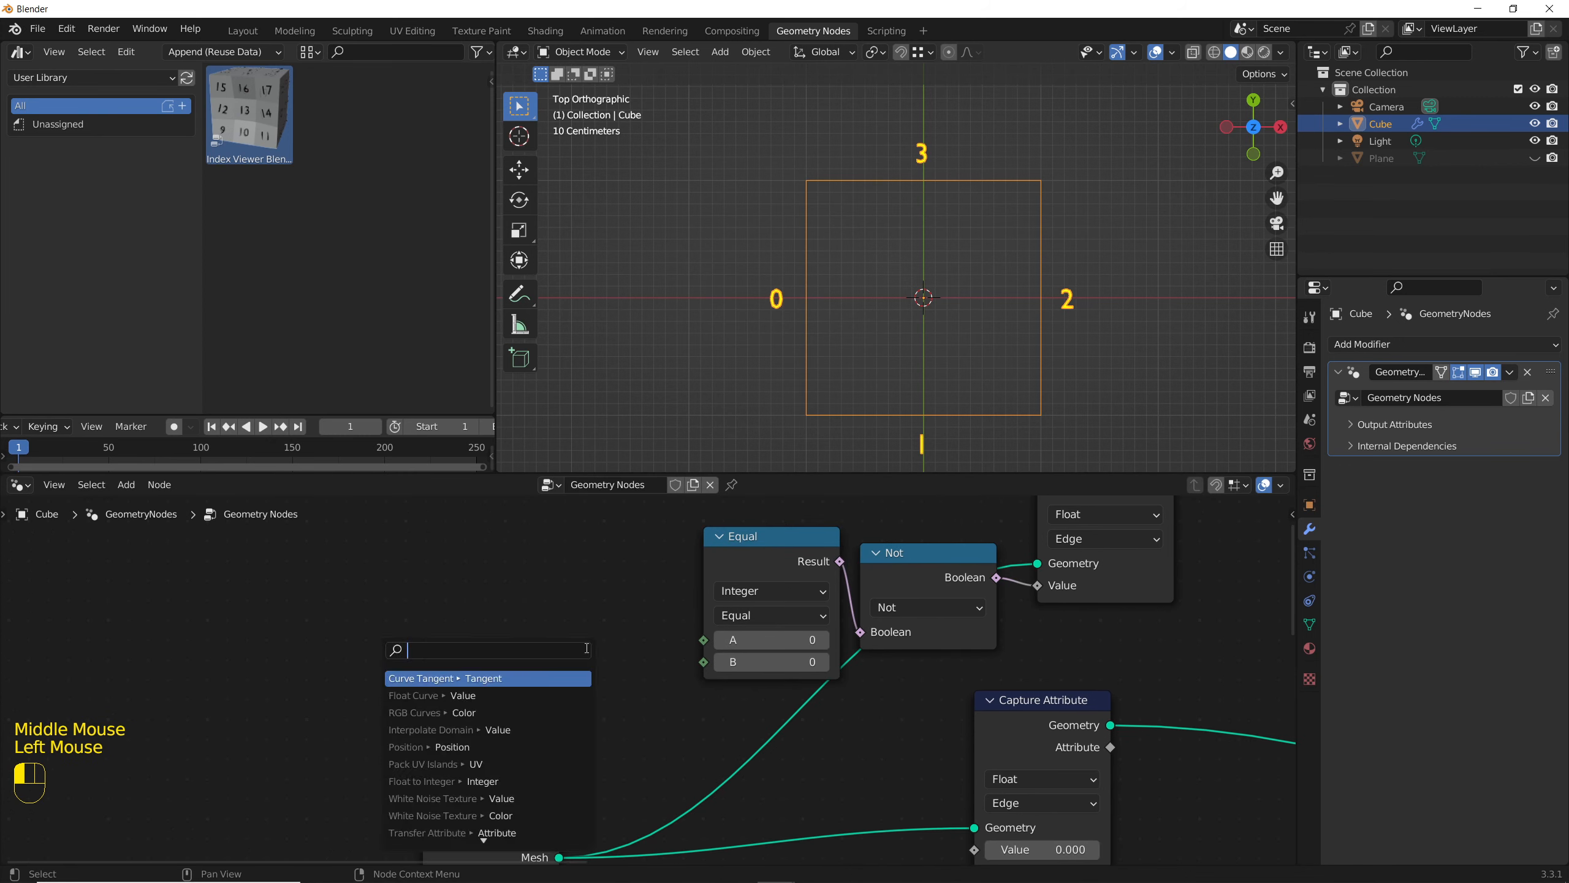
text(index)
key(Return)
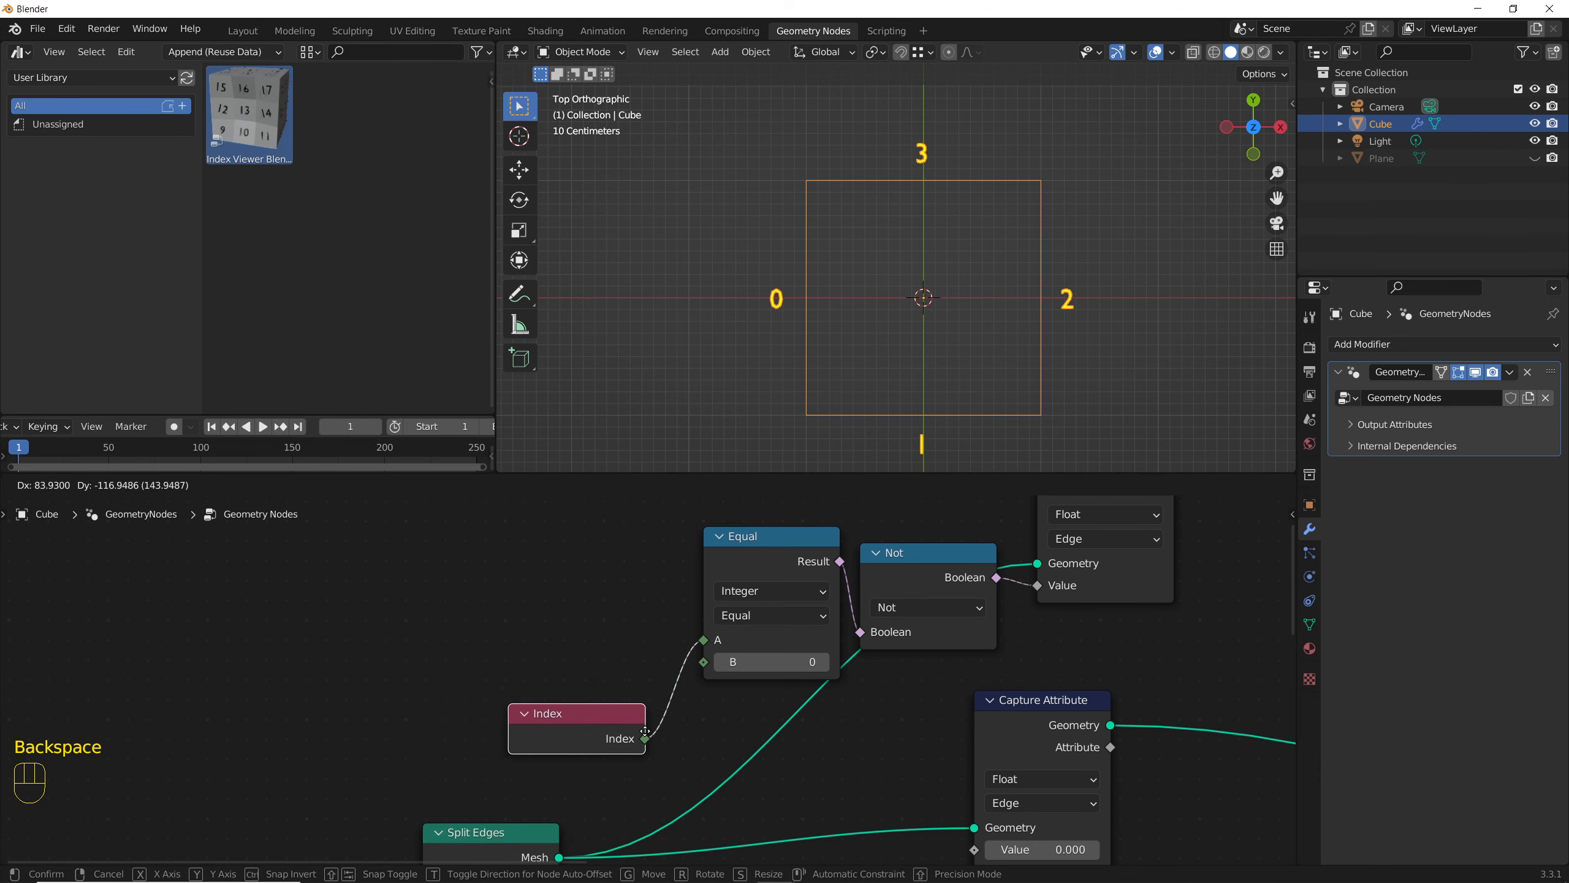
click(645, 732)
middle_drag(645, 732, 528, 705)
Step: Duplicate the Equal and Not nodes with their Index connection kept, placing the copies below the originals
drag(562, 501, 888, 676)
key(shift+ctrl+d)
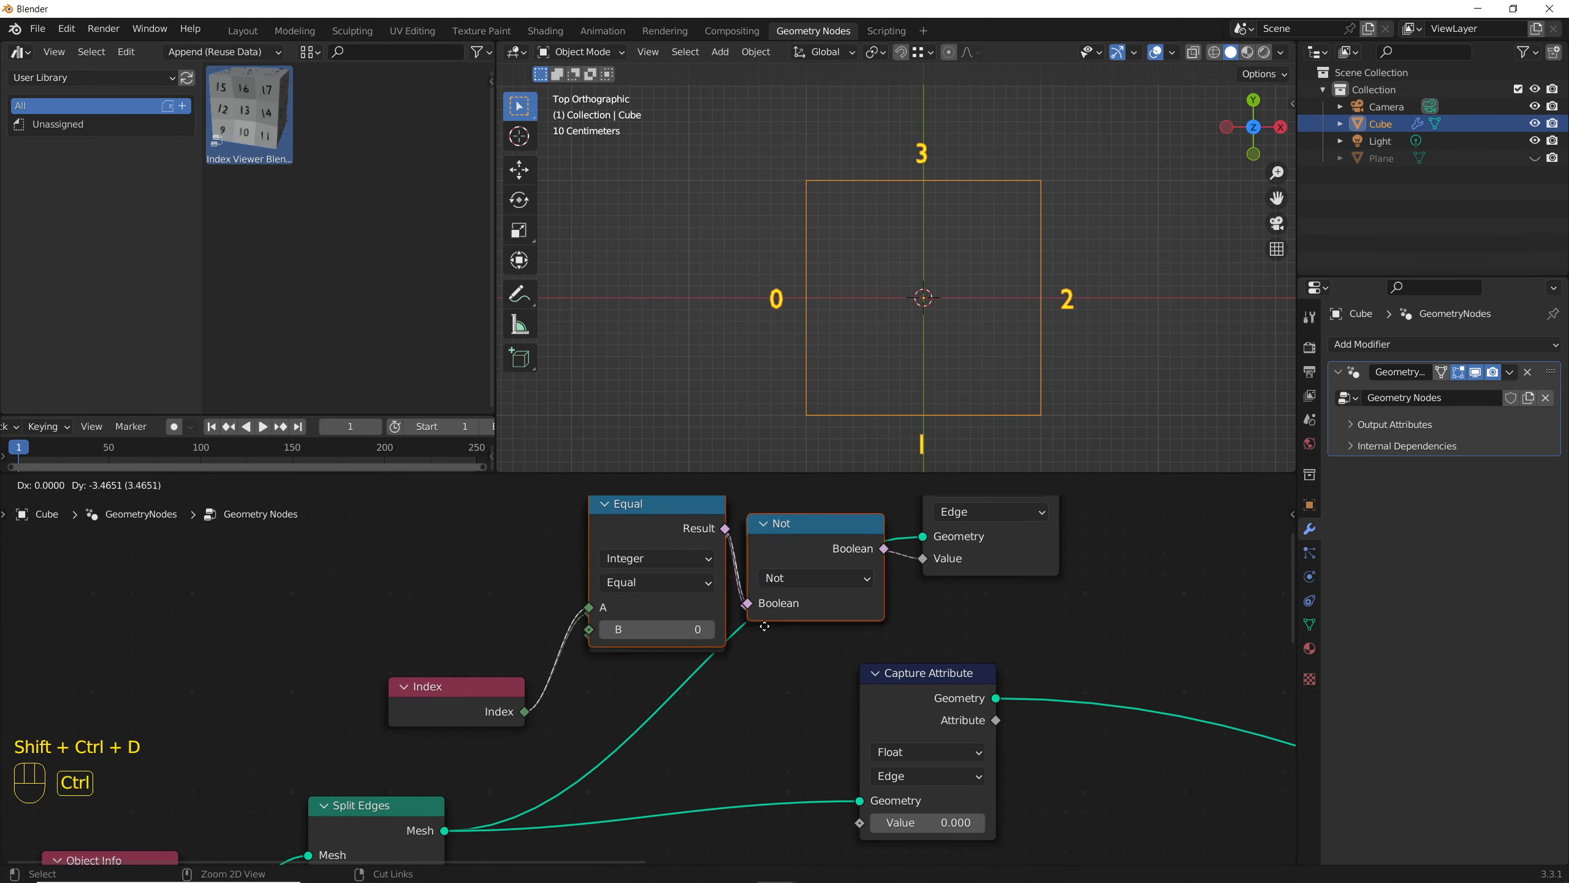
click(752, 804)
Step: Move the lower Capture Attribute further from the duplicated Not node, and shift the duplicated Equal node up slightly
click(837, 684)
click(875, 672)
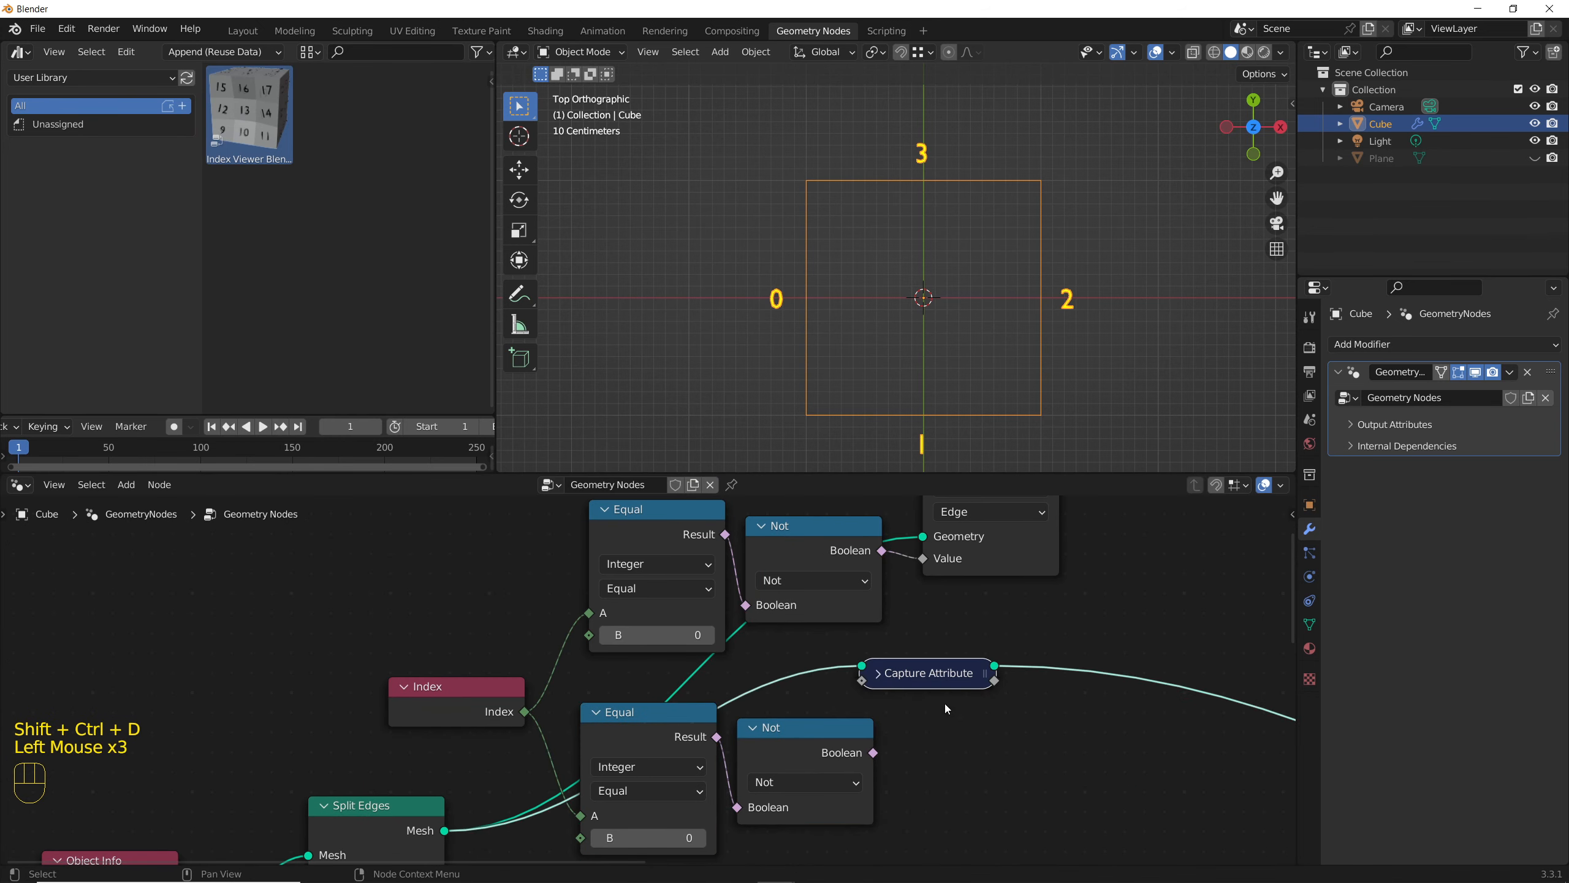
click(870, 677)
click(877, 672)
drag(884, 673, 988, 725)
middle_drag(669, 730, 718, 665)
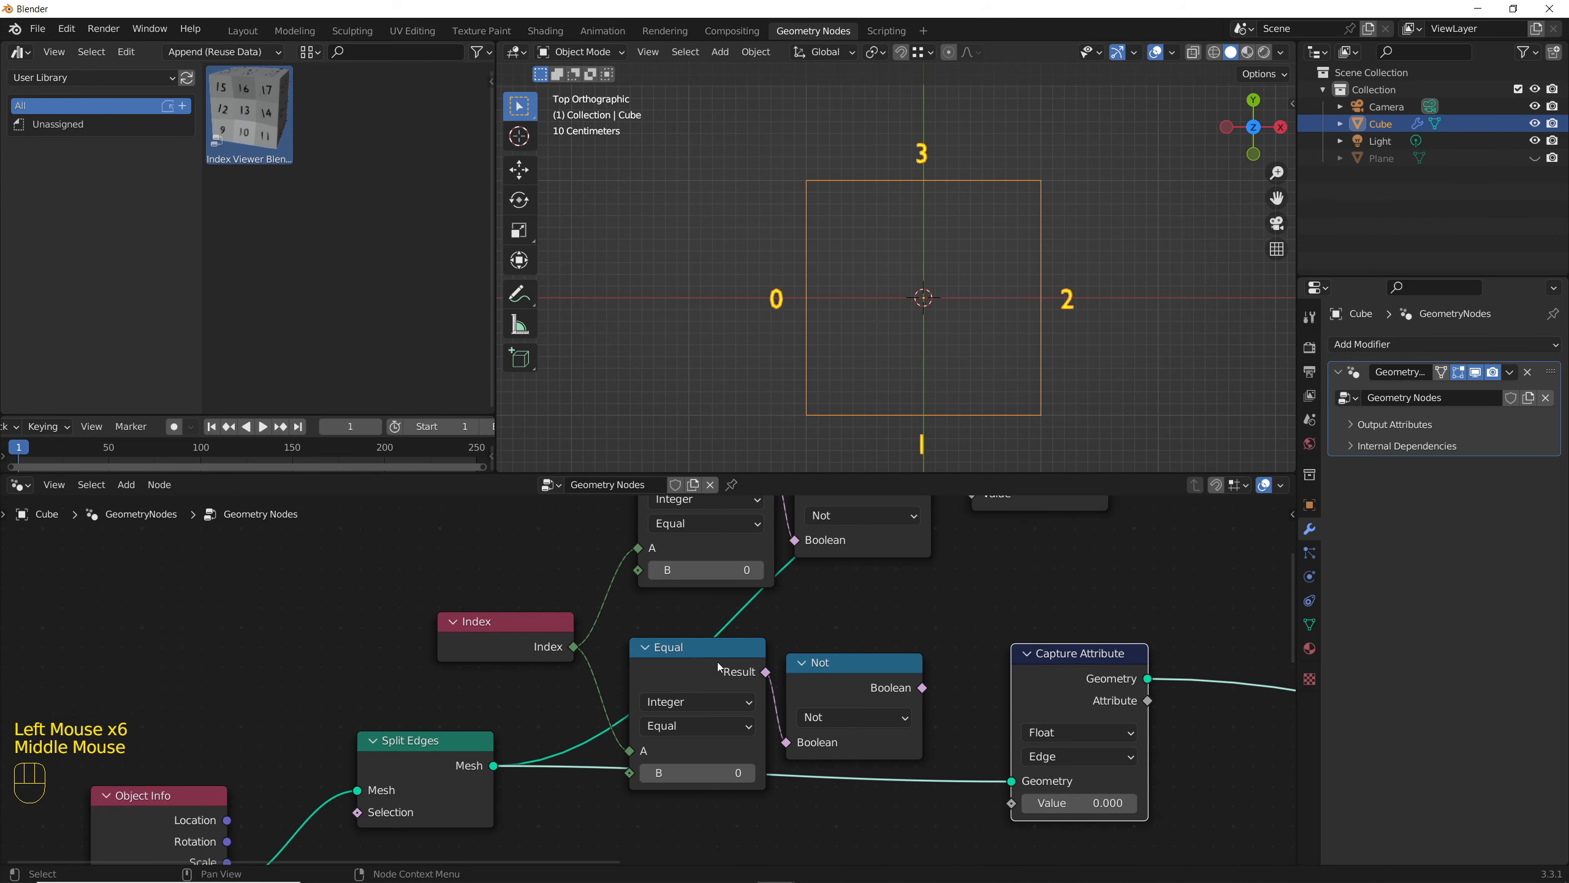
drag(717, 665, 718, 644)
Step: Set B of the lower Equal node to 1 and connect the lower Not output to the lower Capture Attribute's Value
middle_drag(704, 701, 661, 749)
click(706, 800)
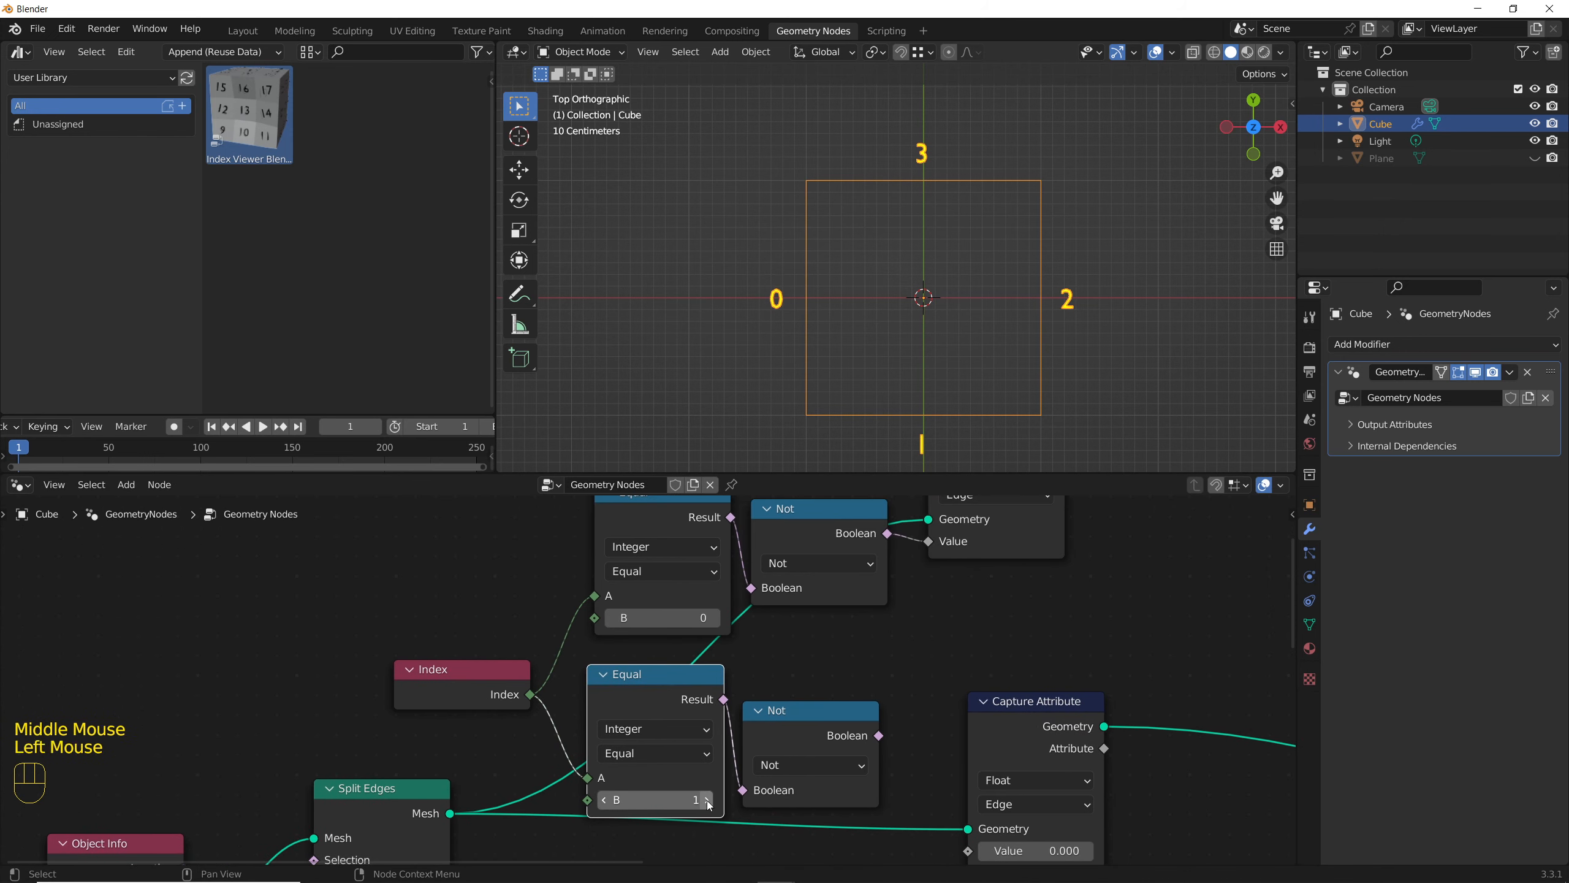
drag(879, 736, 967, 727)
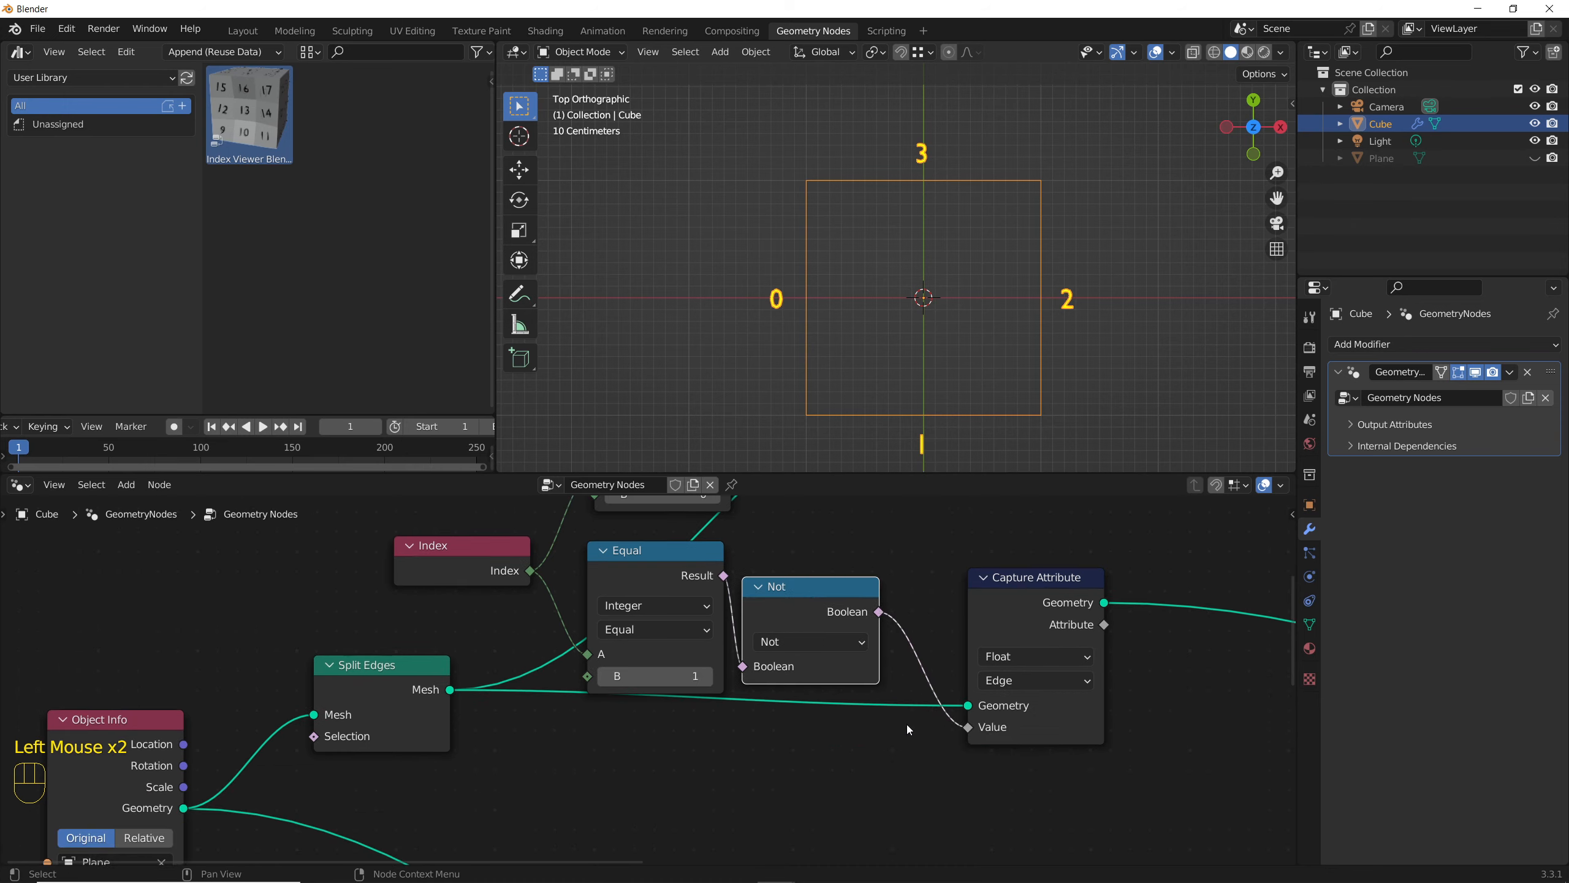
Step: Add a Delete Geometry node after the upper Capture Attribute and connect the captured Attribute to its Selection
scroll(833, 628, down, 3)
middle_drag(833, 628, 698, 766)
scroll(710, 727, up, 3)
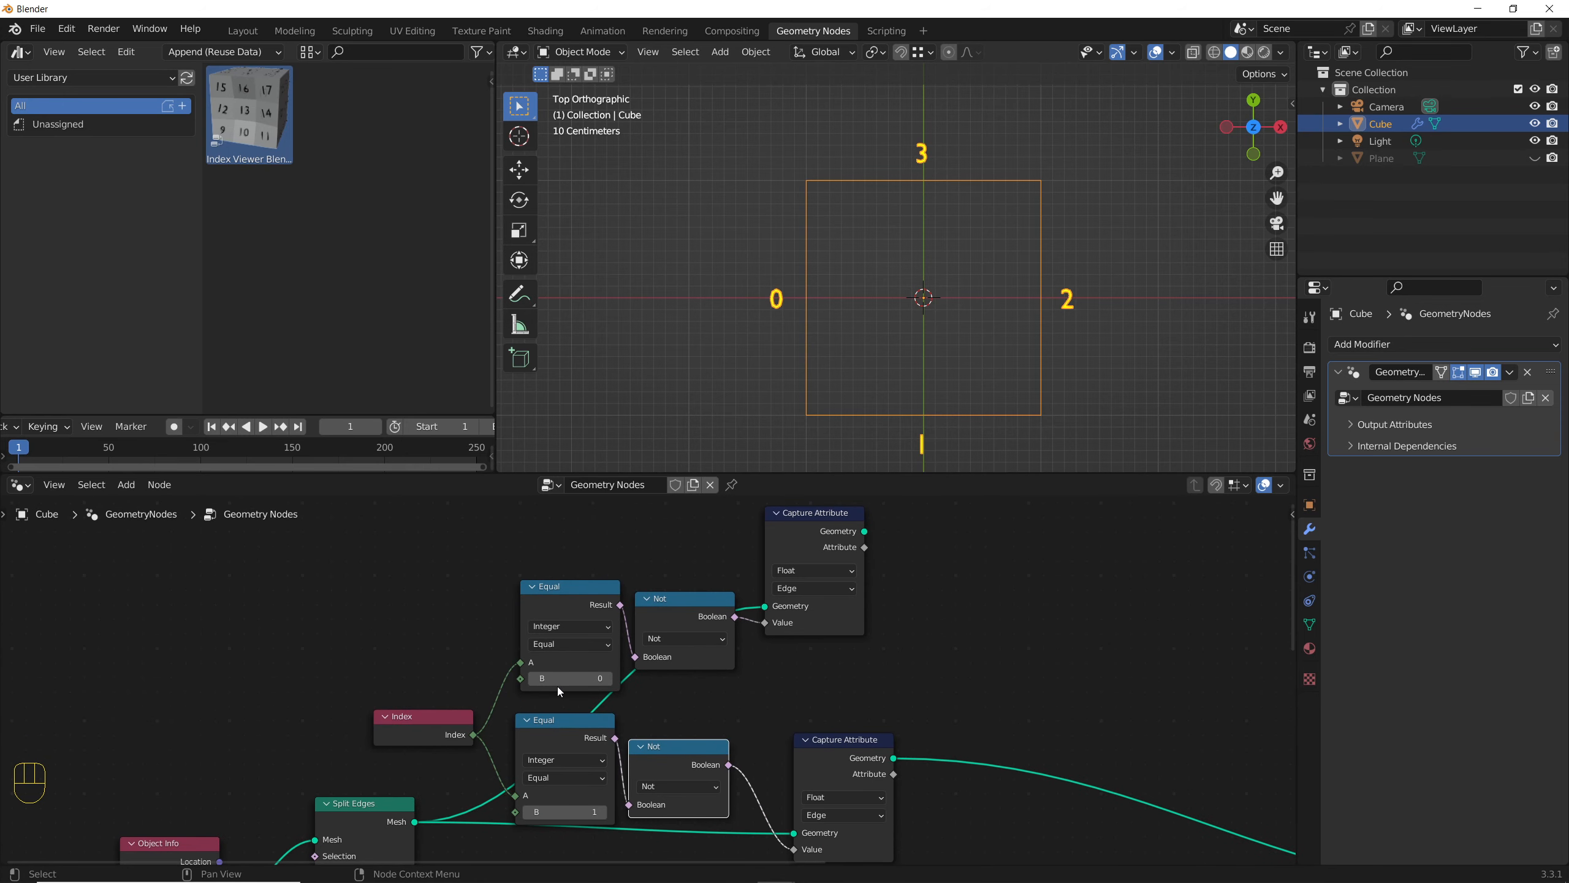
middle_drag(586, 678, 584, 597)
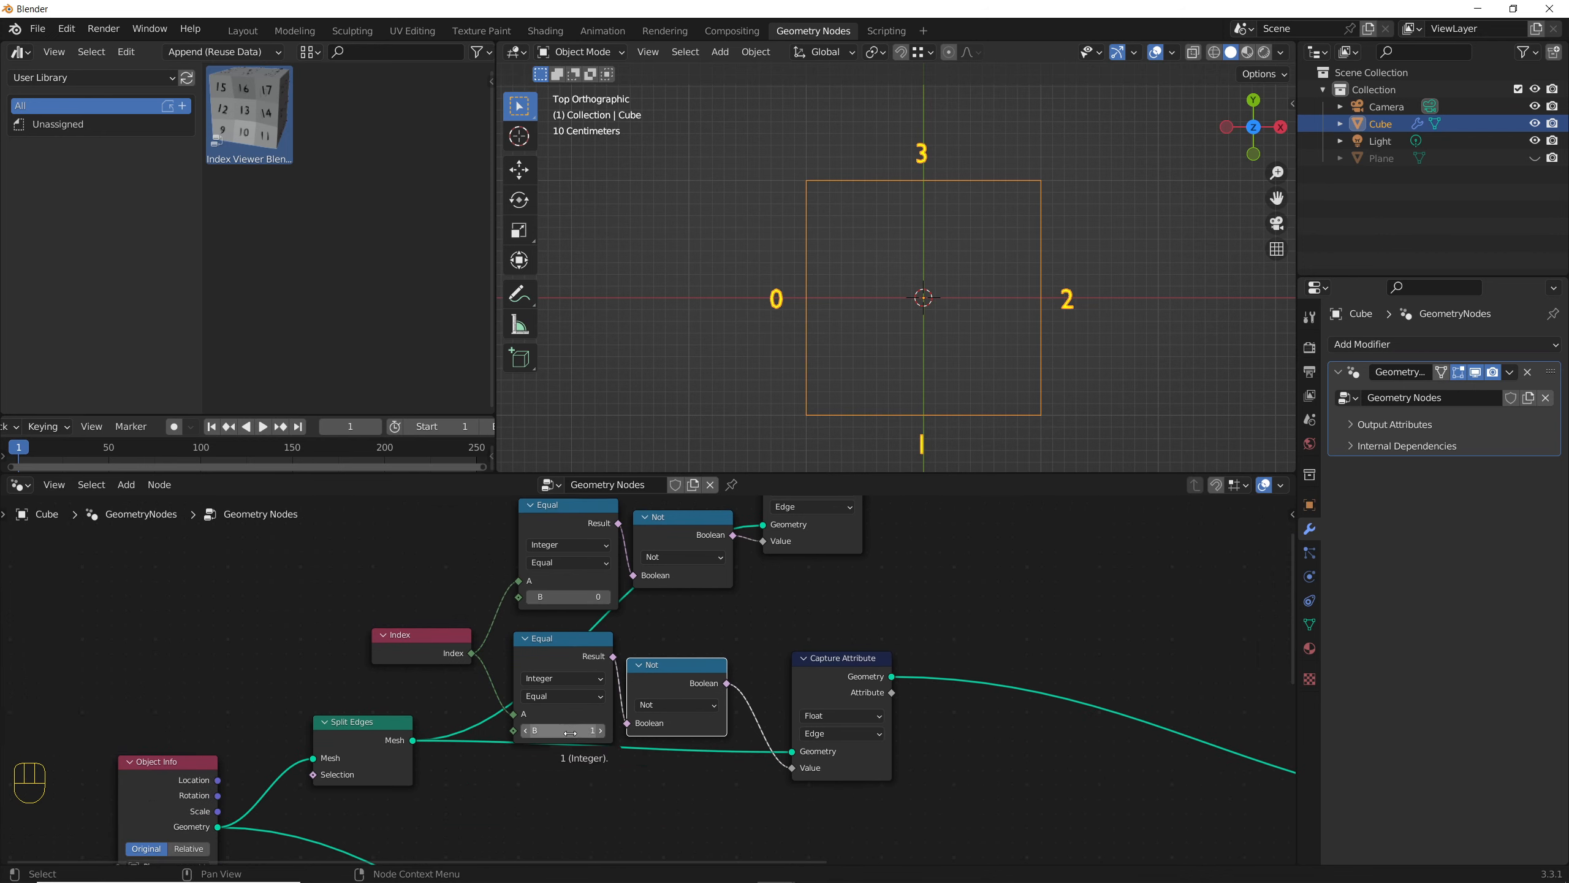
middle_drag(584, 732, 607, 645)
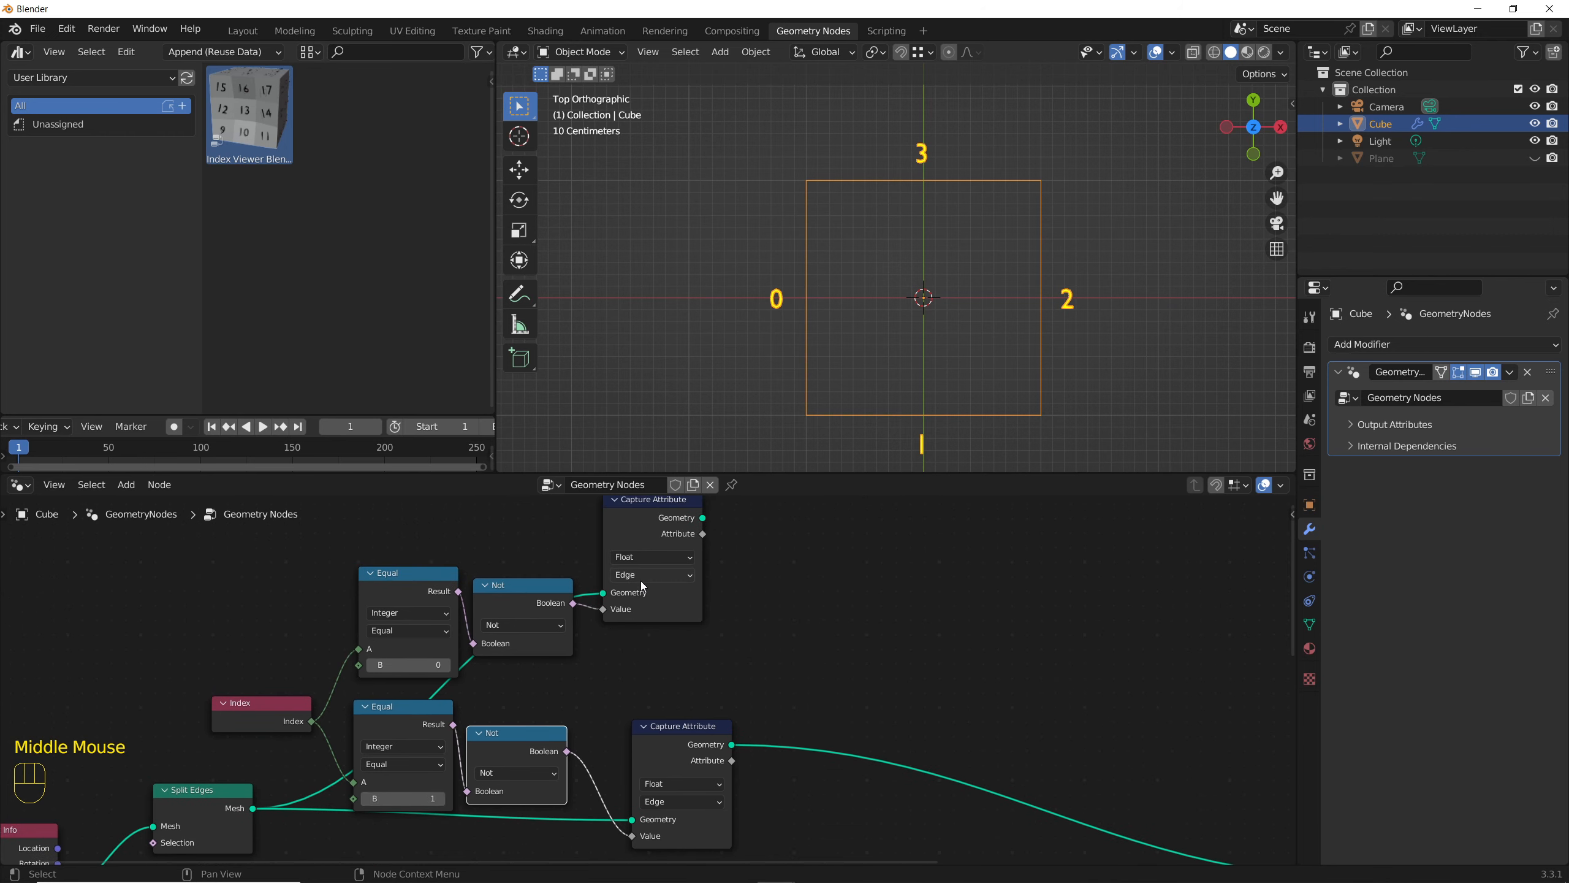
middle_drag(700, 534, 540, 563)
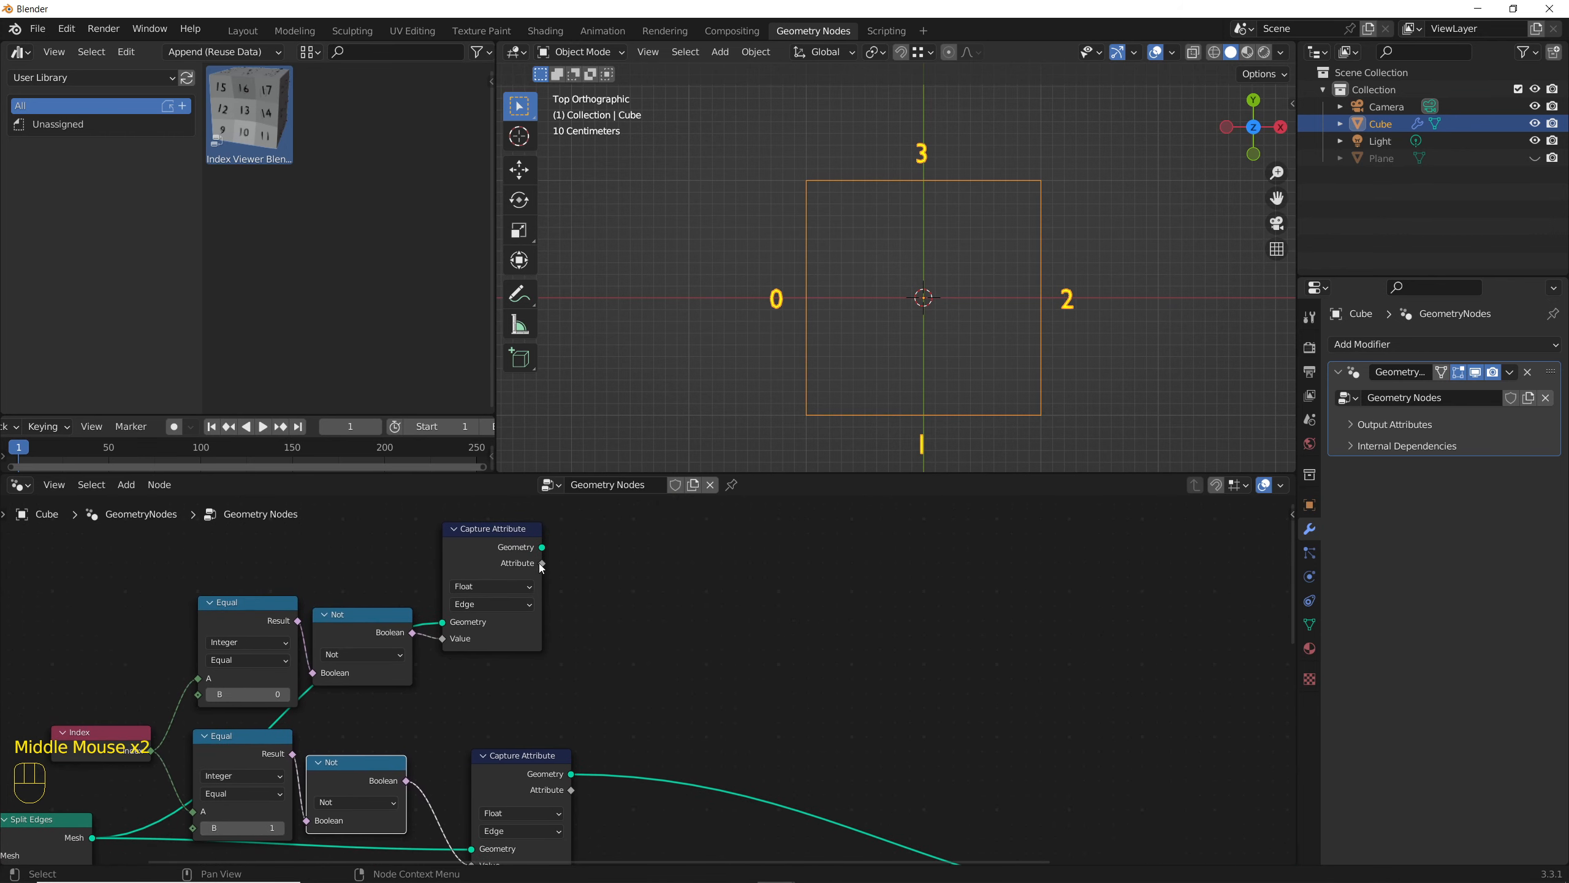
drag(542, 548, 658, 562)
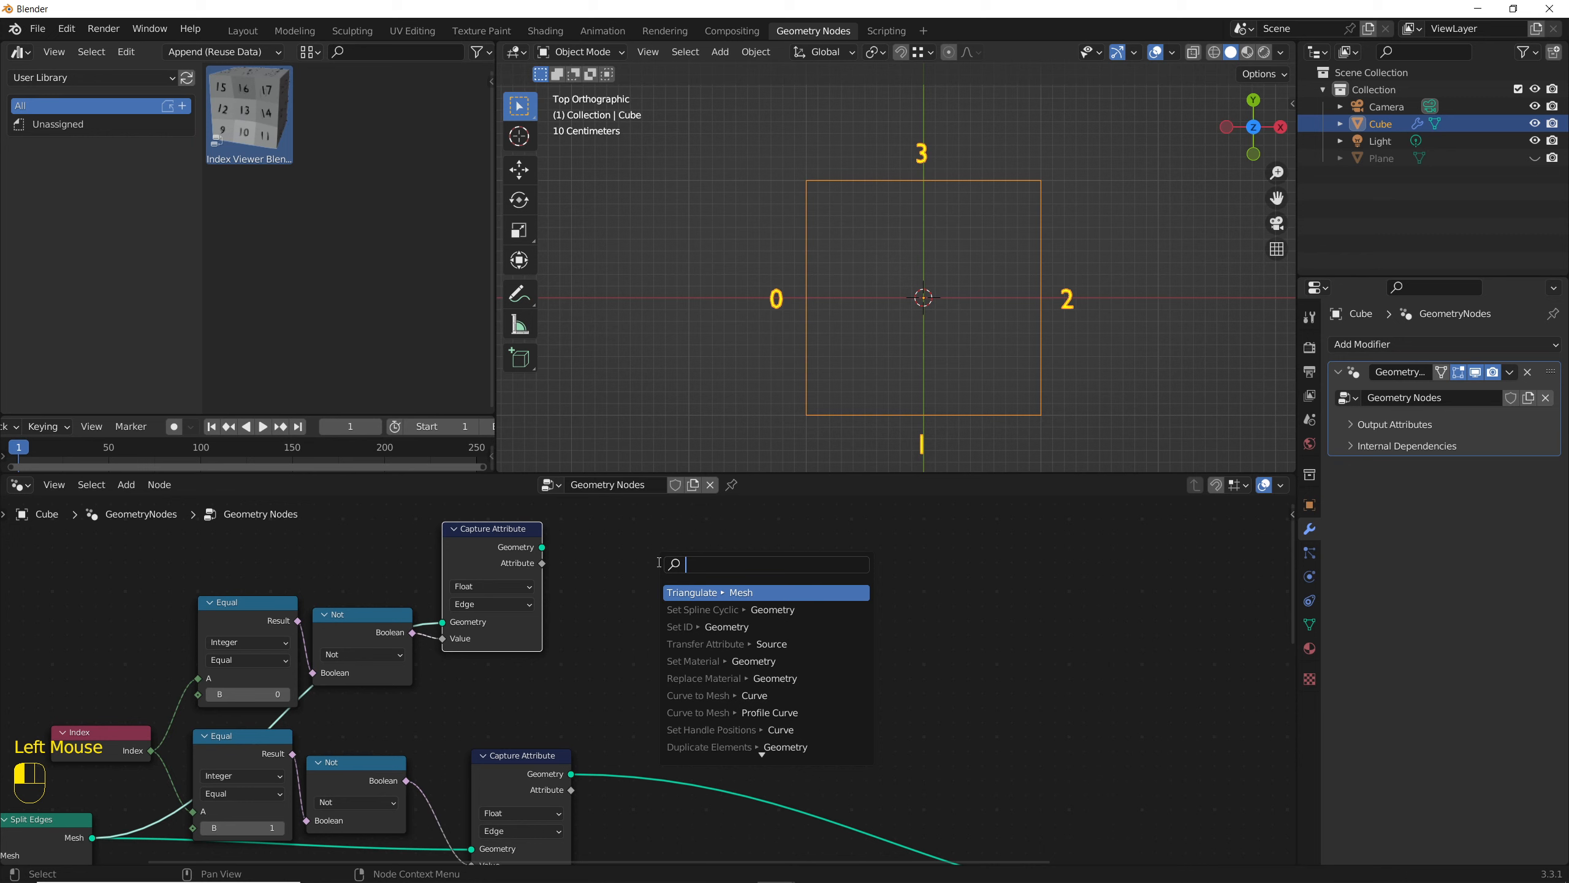
text(de)
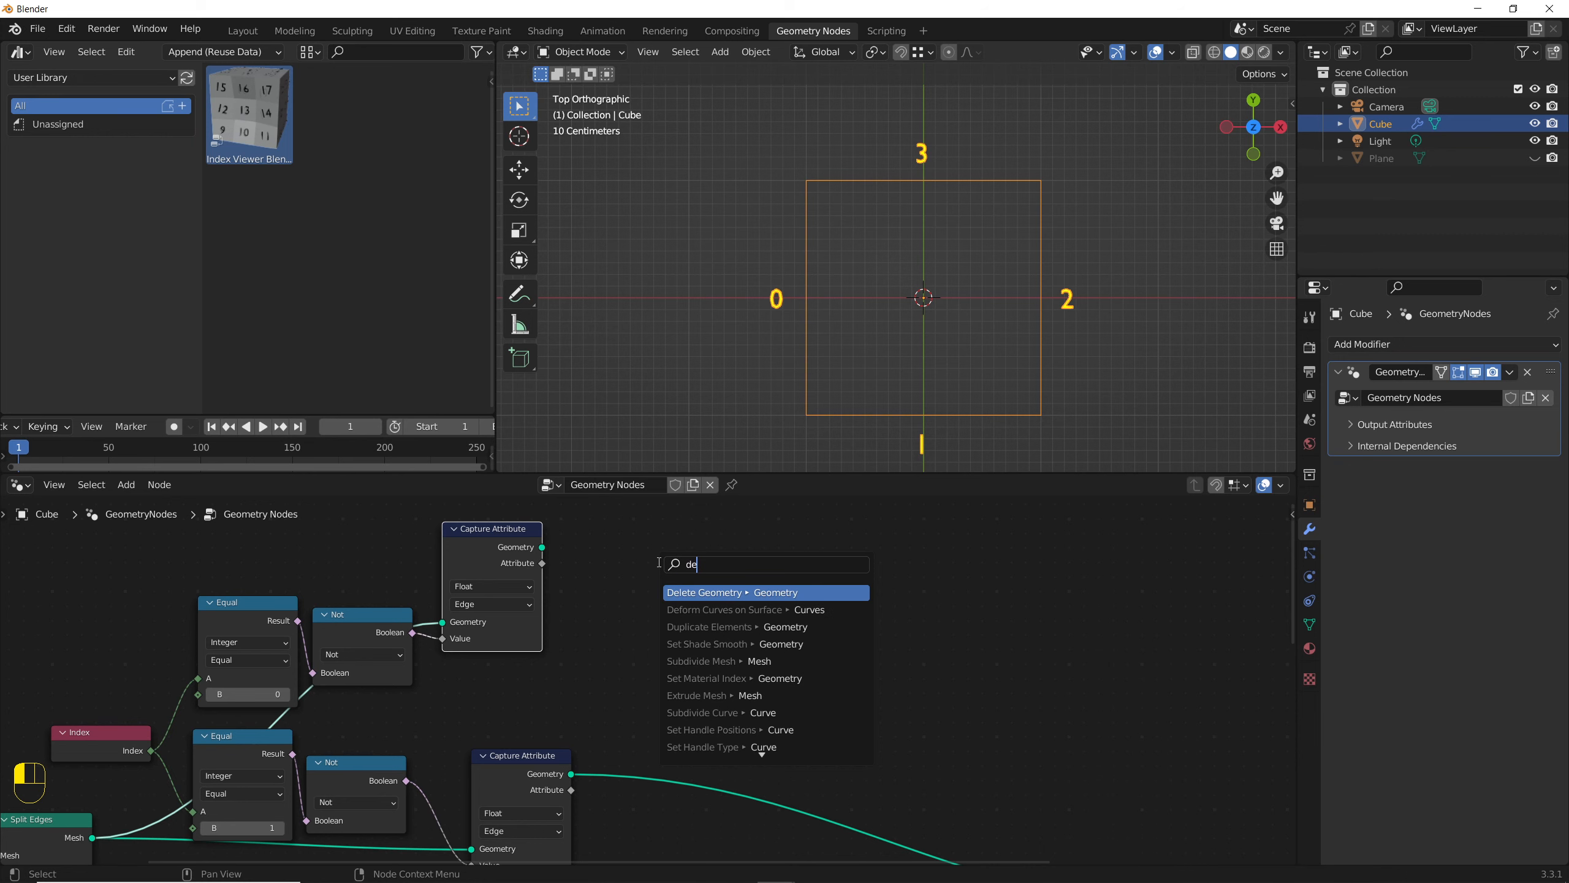
key(Return)
click(633, 565)
middle_drag(622, 634, 661, 613)
drag(582, 544, 595, 563)
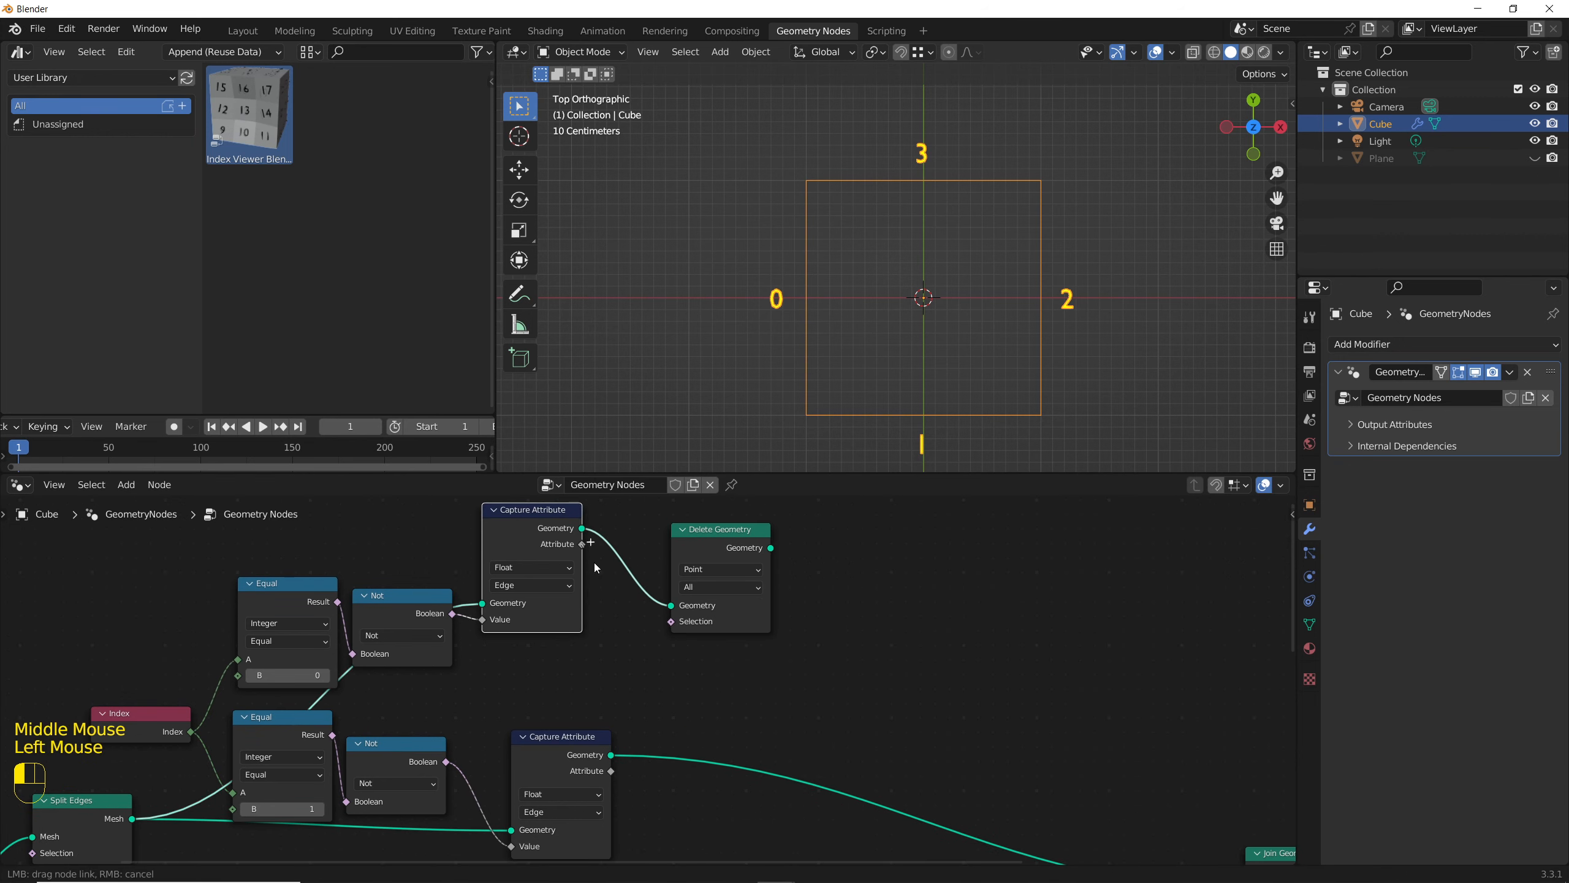
drag(676, 623, 676, 623)
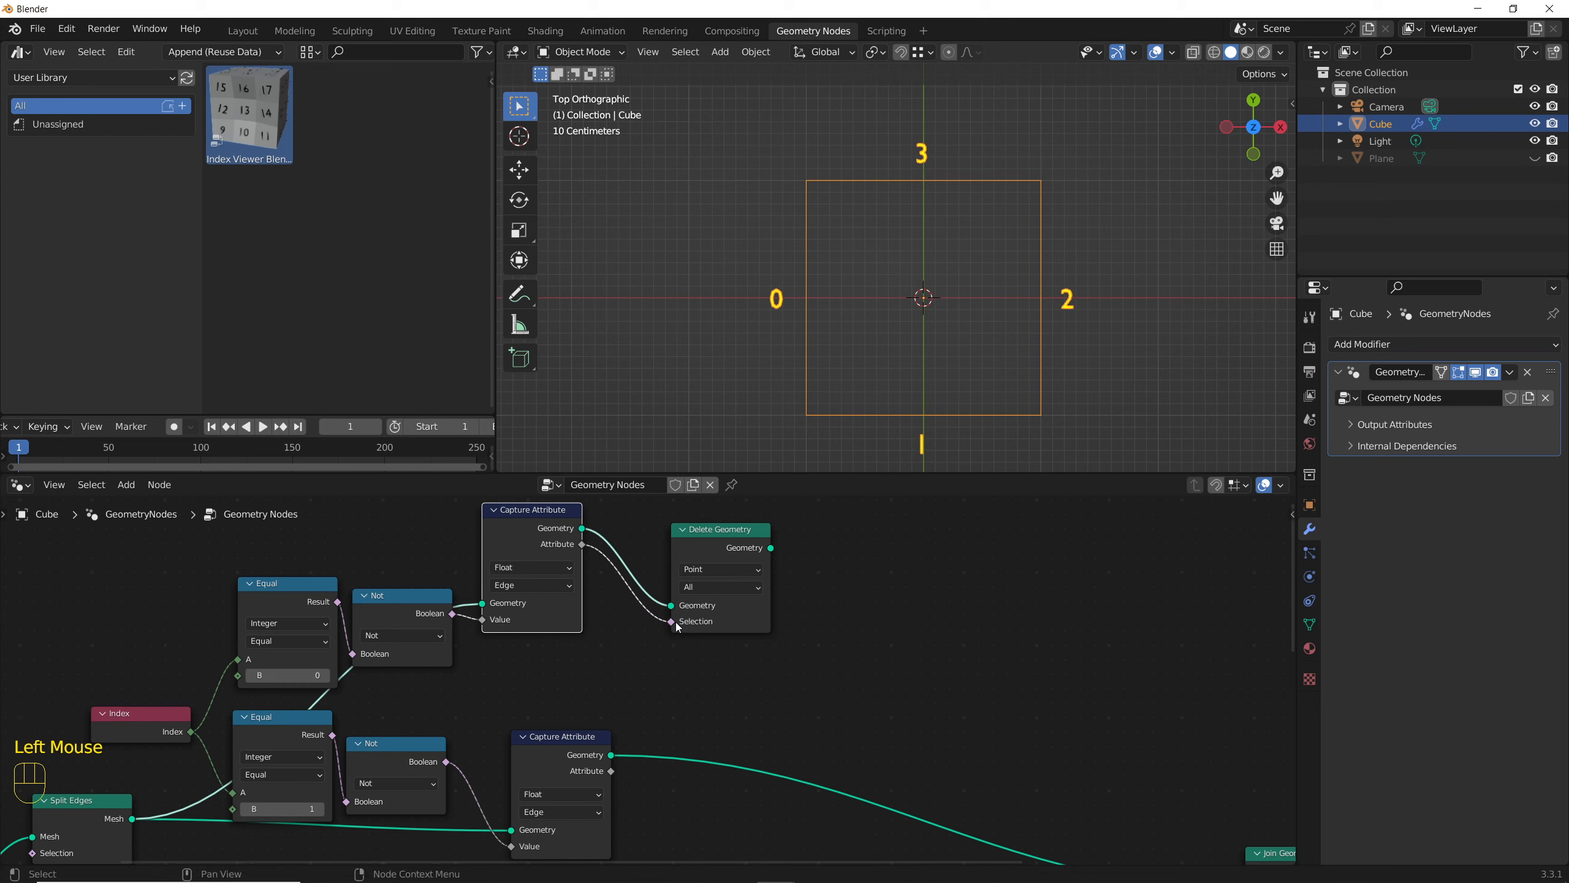
Step: Duplicate Delete Geometry, insert the copy between the lower Capture Attribute and Join Geometry, and connect the captured Attribute to its Selection
click(696, 529)
key(shift+d)
click(748, 675)
middle_drag(762, 699, 754, 676)
drag(761, 650, 711, 675)
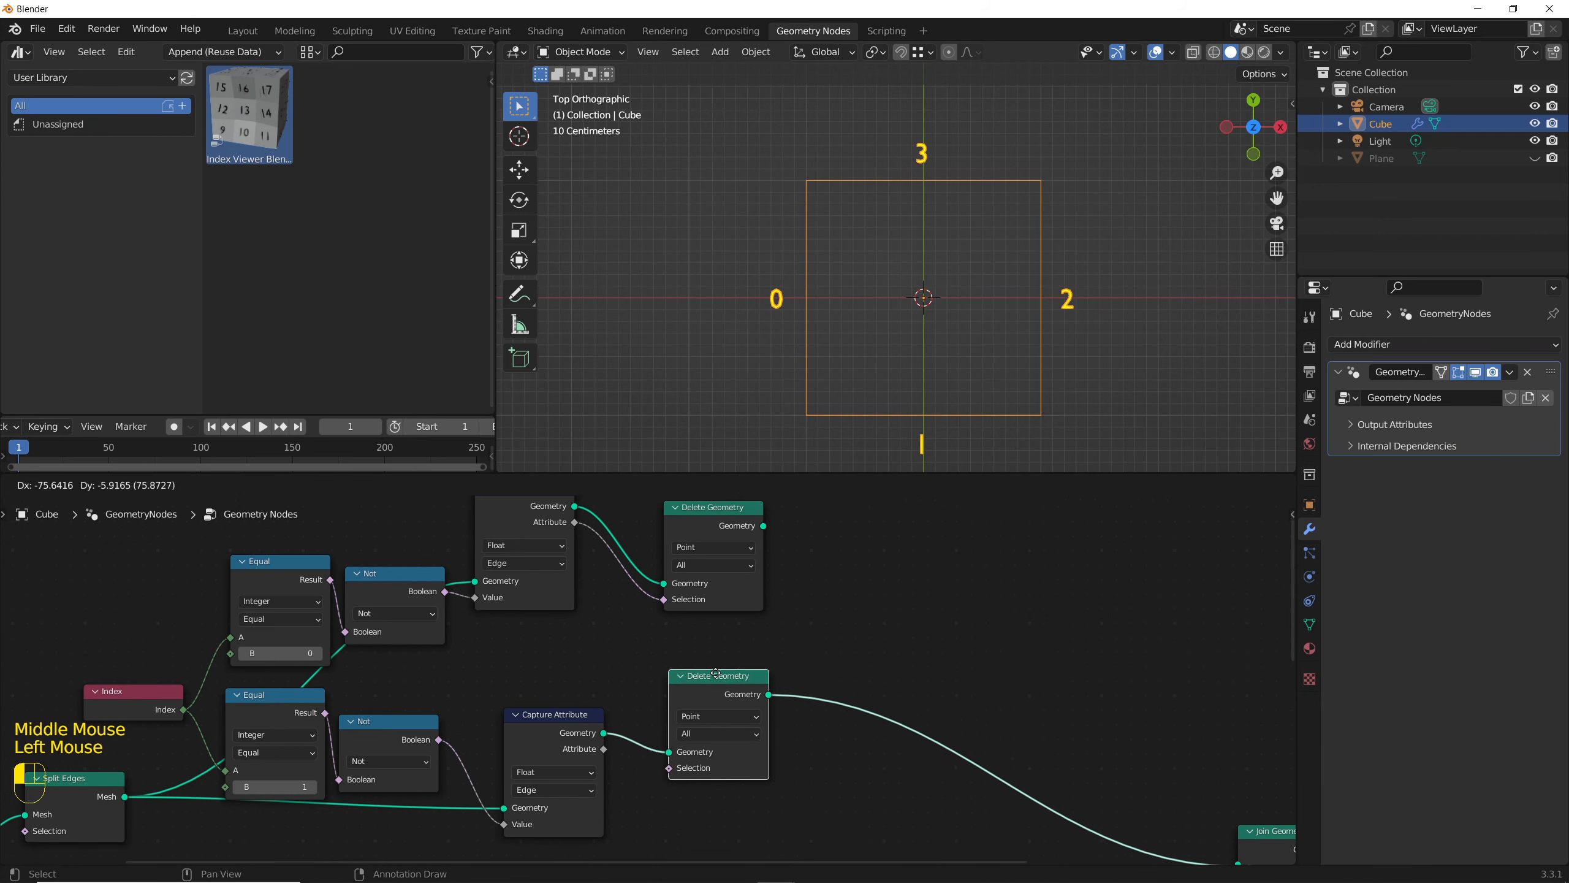
drag(605, 748, 665, 767)
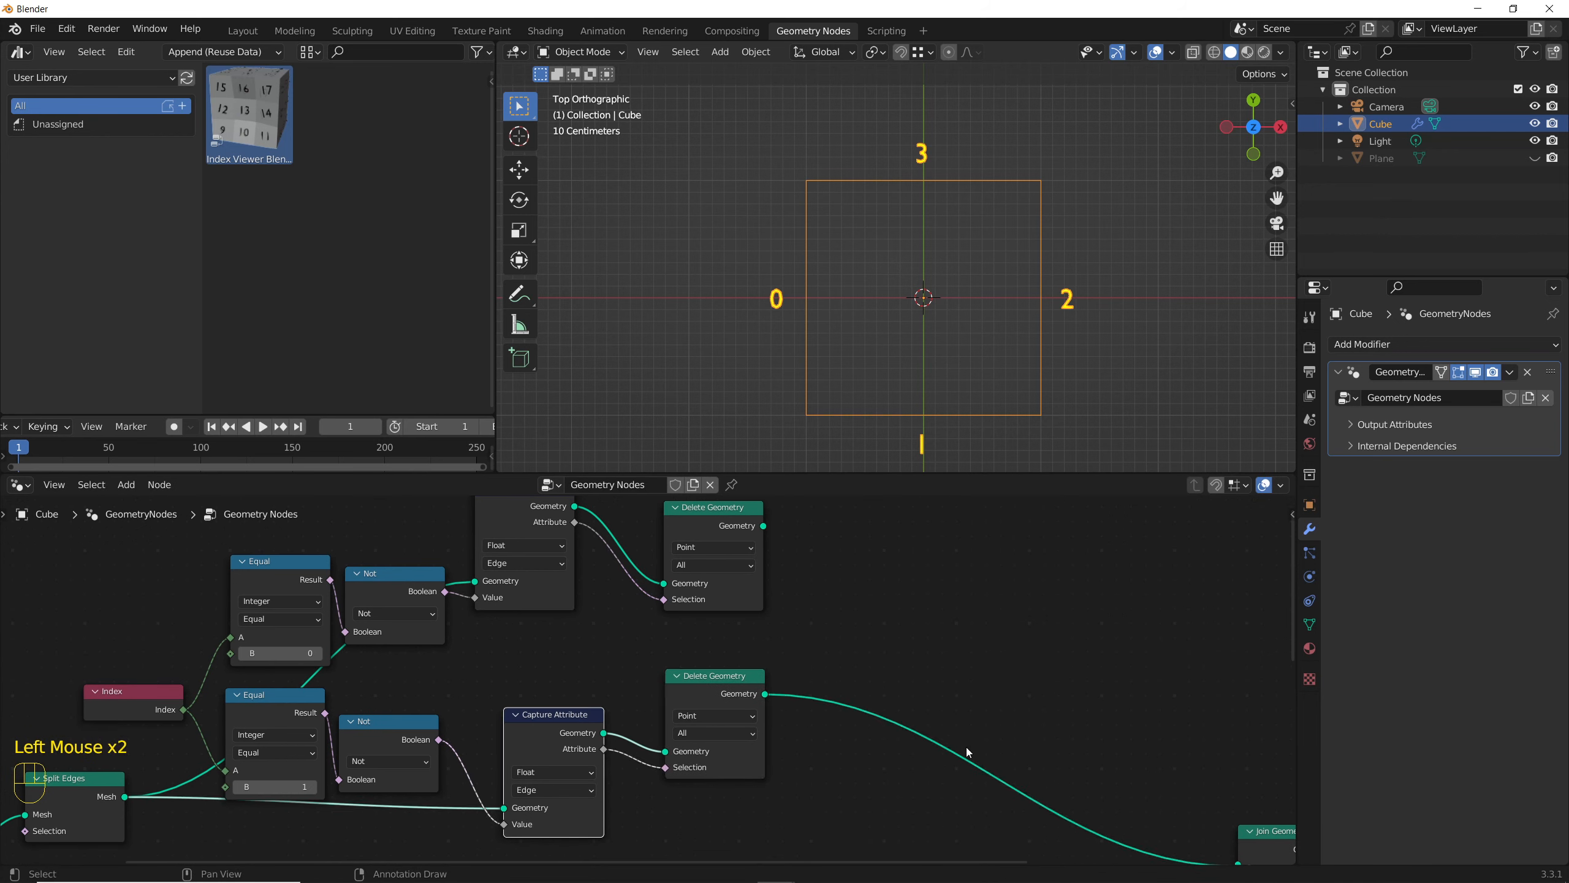
Step: Detach Group Output, place it beside the upper Delete Geometry node, and preview that node's Geometry through it
scroll(975, 741, down, 1)
middle_drag(983, 707, 885, 707)
scroll(788, 687, down, 3)
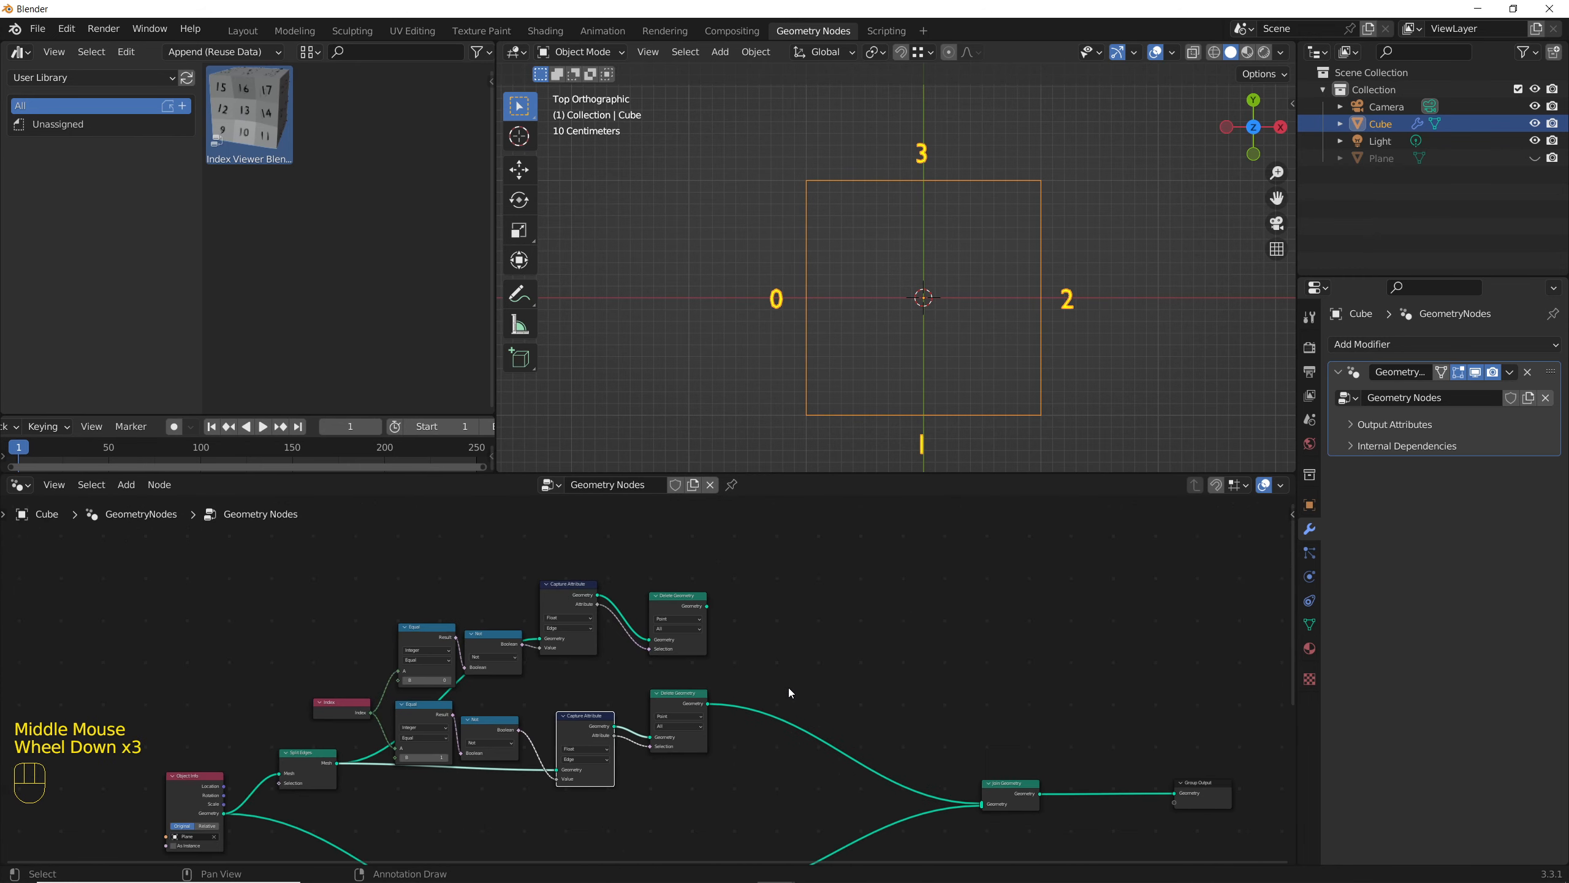
middle_drag(788, 688, 716, 687)
alt+drag(1125, 786, 729, 624)
scroll(645, 609, up, 4)
drag(898, 595, 1048, 585)
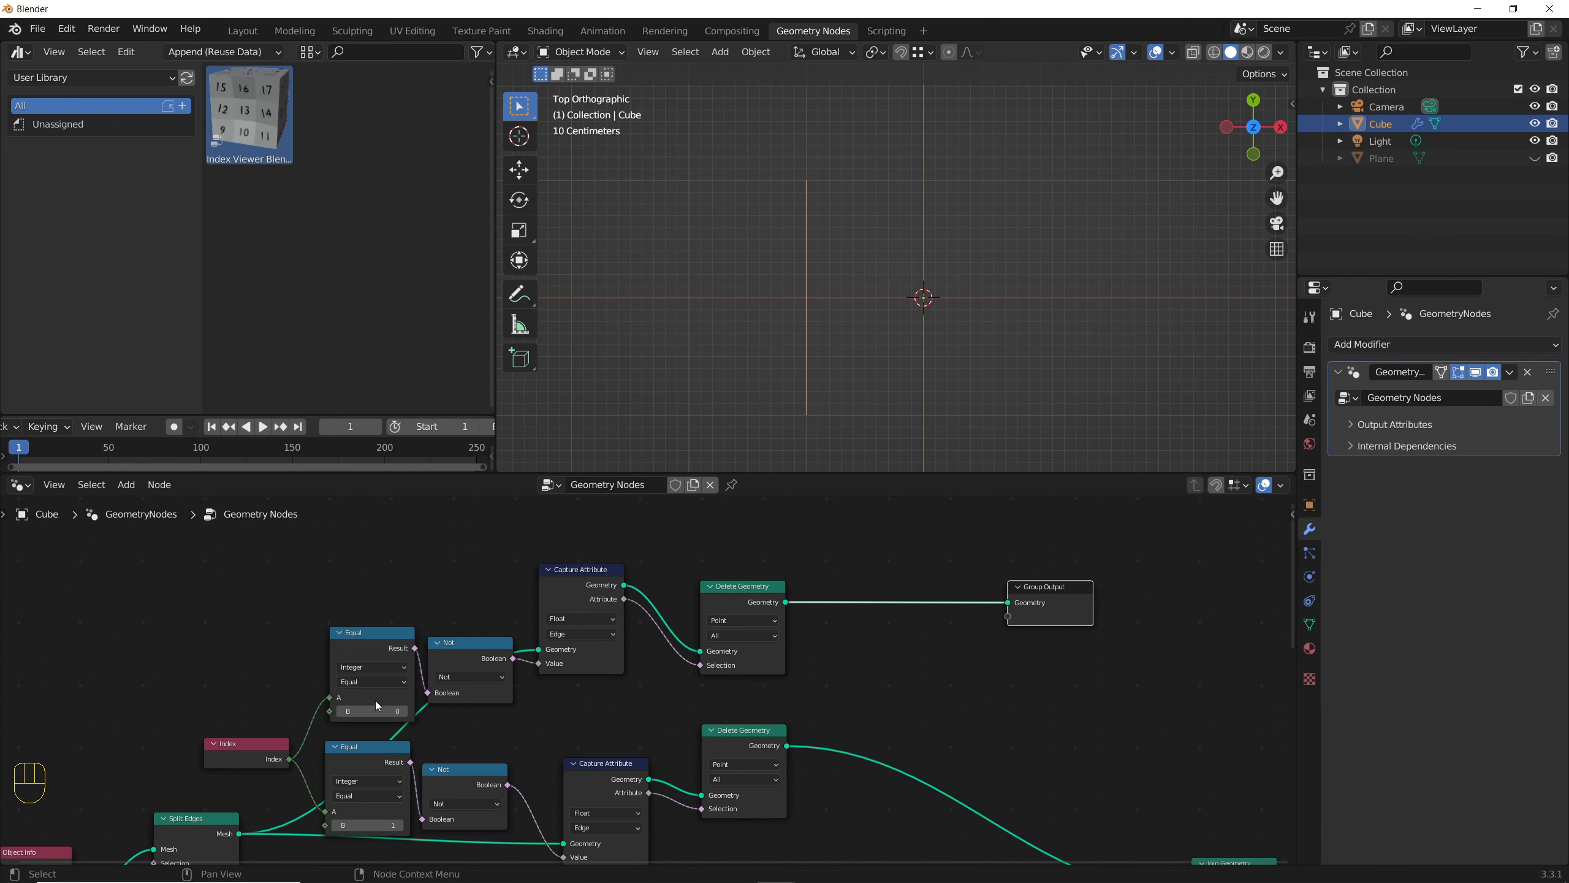
Step: Compare the results by feeding Group Output from Join Geometry, the upper Delete Geometry and the lower Delete Geometry in turn
middle_drag(377, 705, 418, 695)
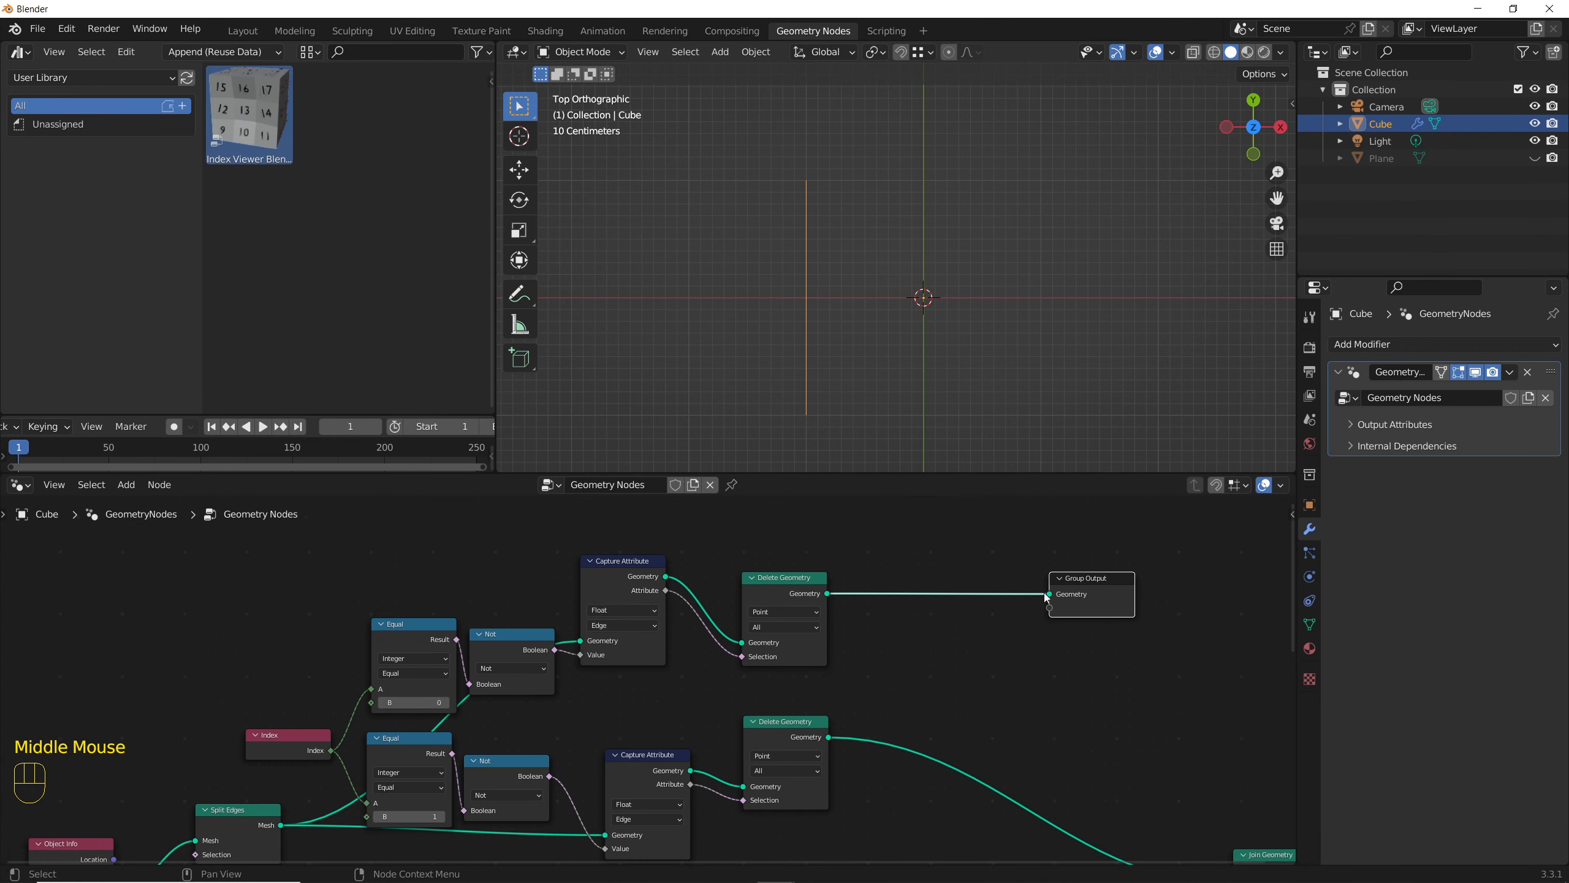
scroll(1045, 592, down, 4)
middle_drag(1145, 824, 1033, 806)
drag(1027, 802, 830, 598)
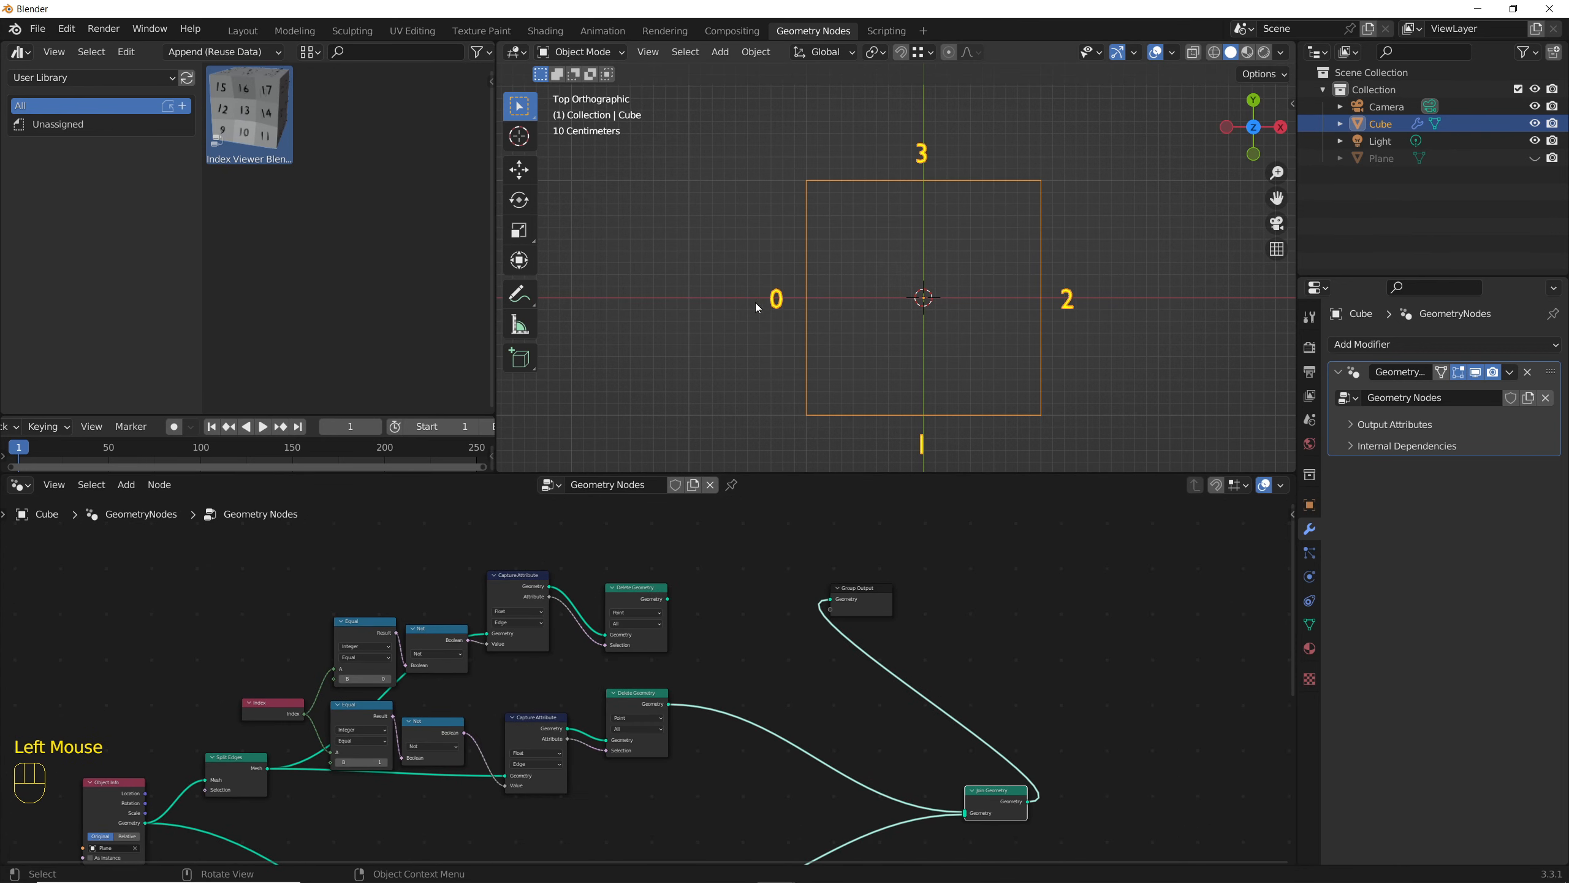
scroll(660, 603, up, 2)
drag(670, 598, 894, 599)
middle_drag(649, 770, 786, 696)
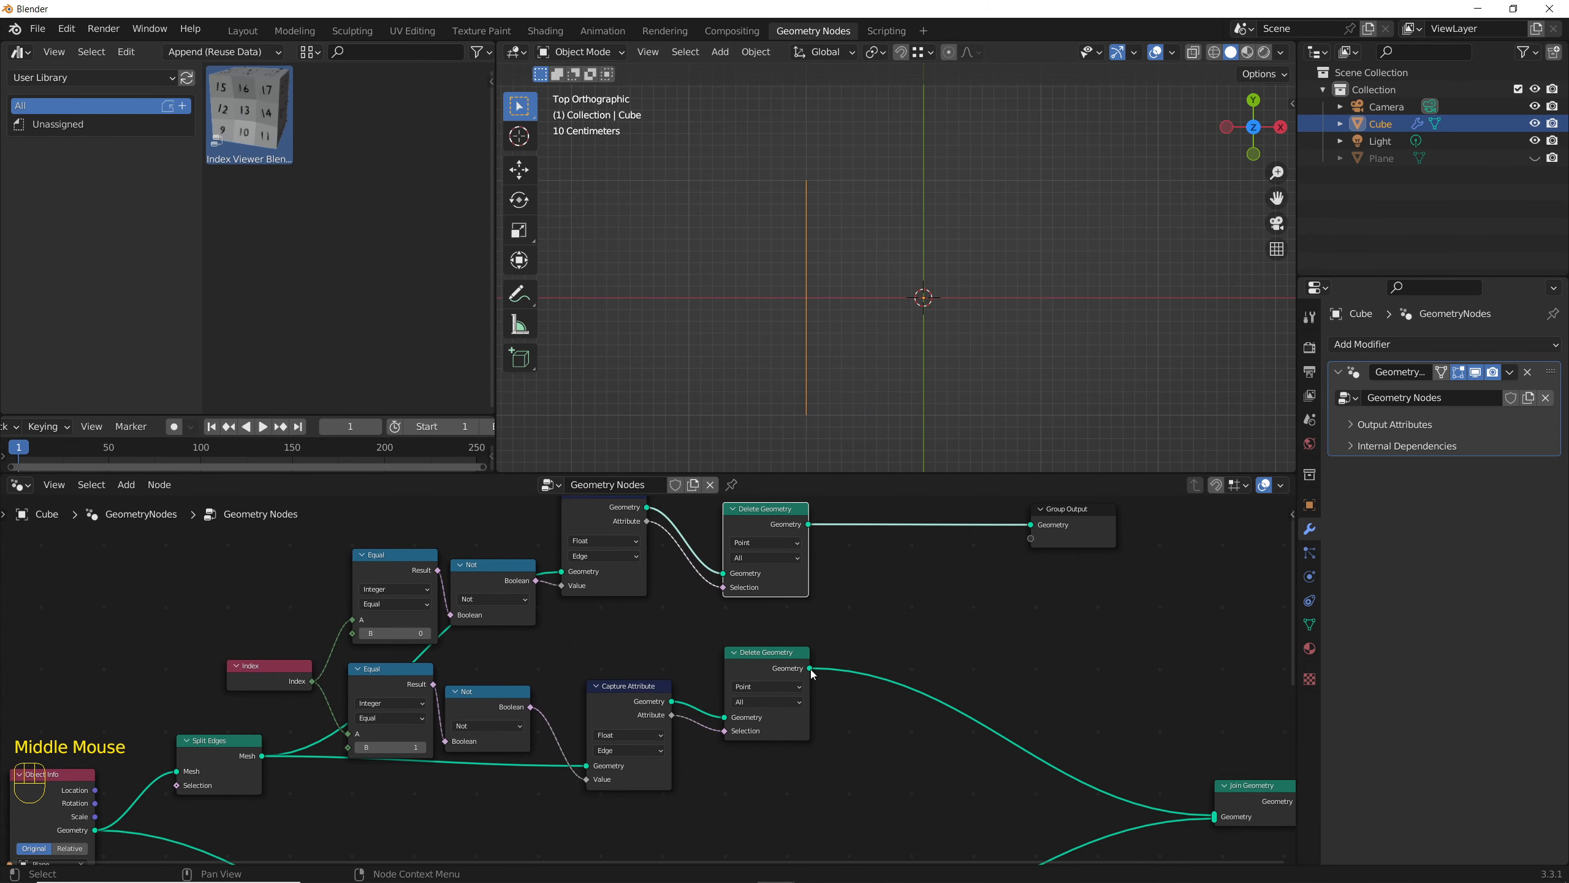
drag(810, 669, 1025, 604)
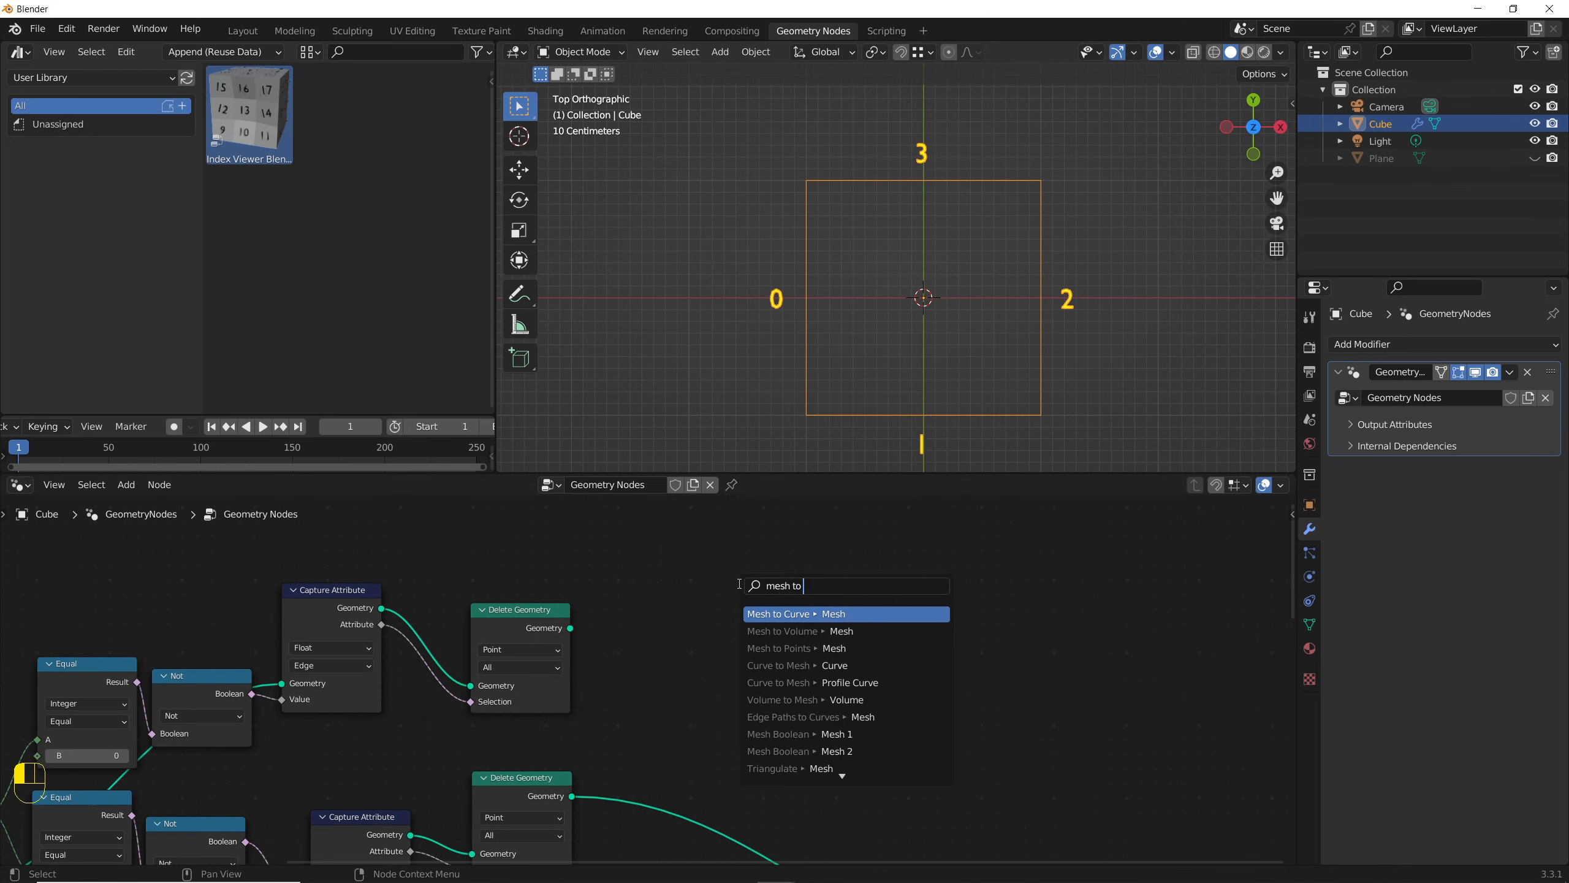
Step: Add a Mesh to Curve node fed by the upper Delete Geometry and place it beside that node
key(Return)
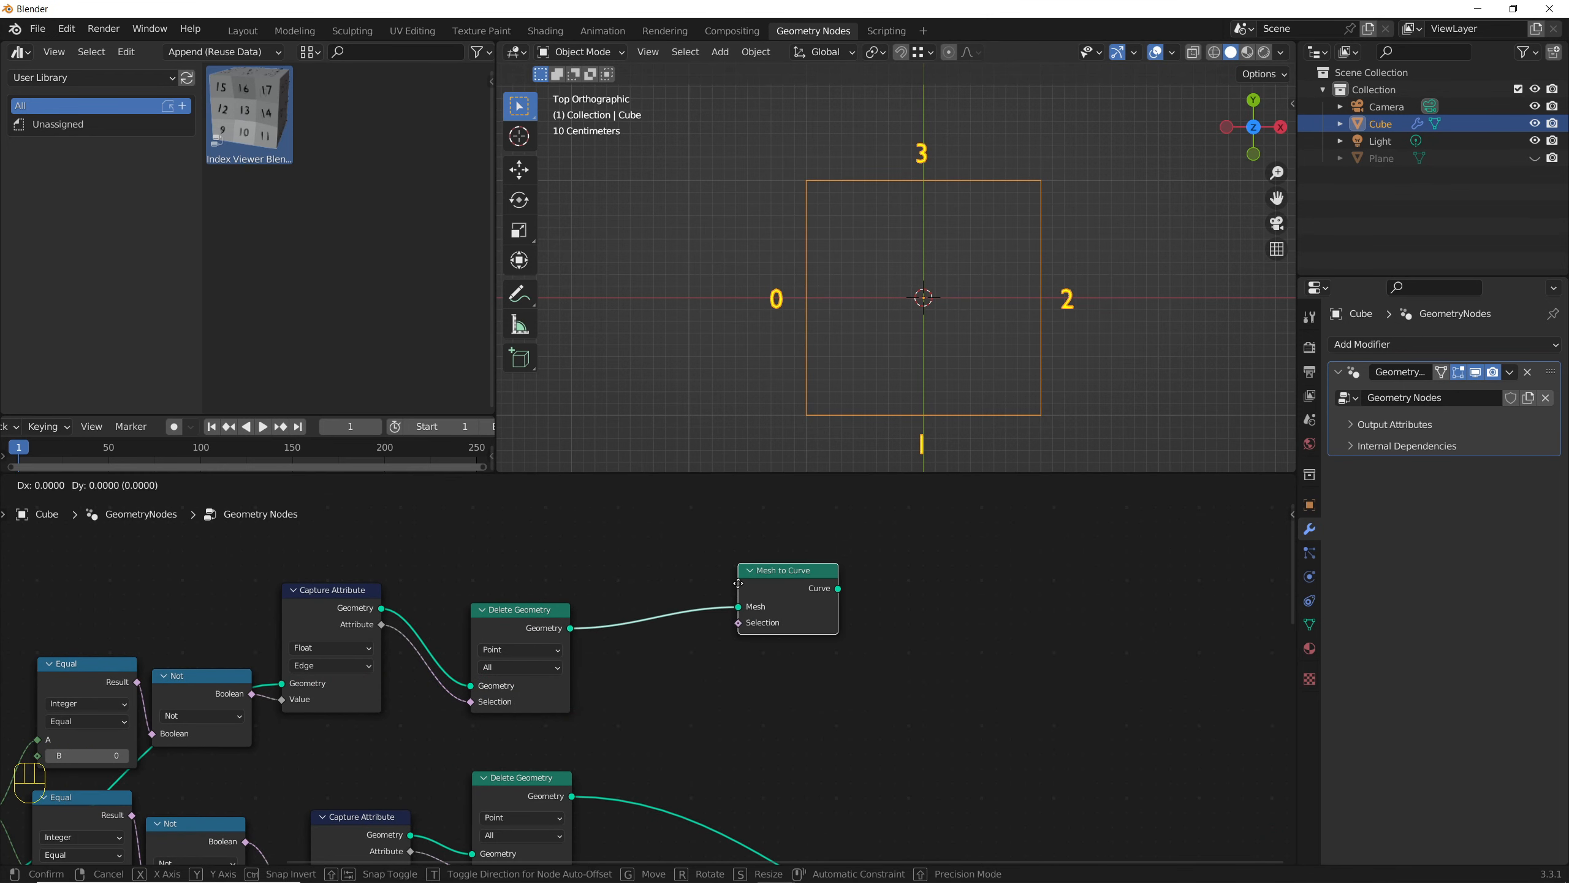
click(640, 590)
scroll(641, 589, down, 2)
middle_drag(641, 589, 616, 532)
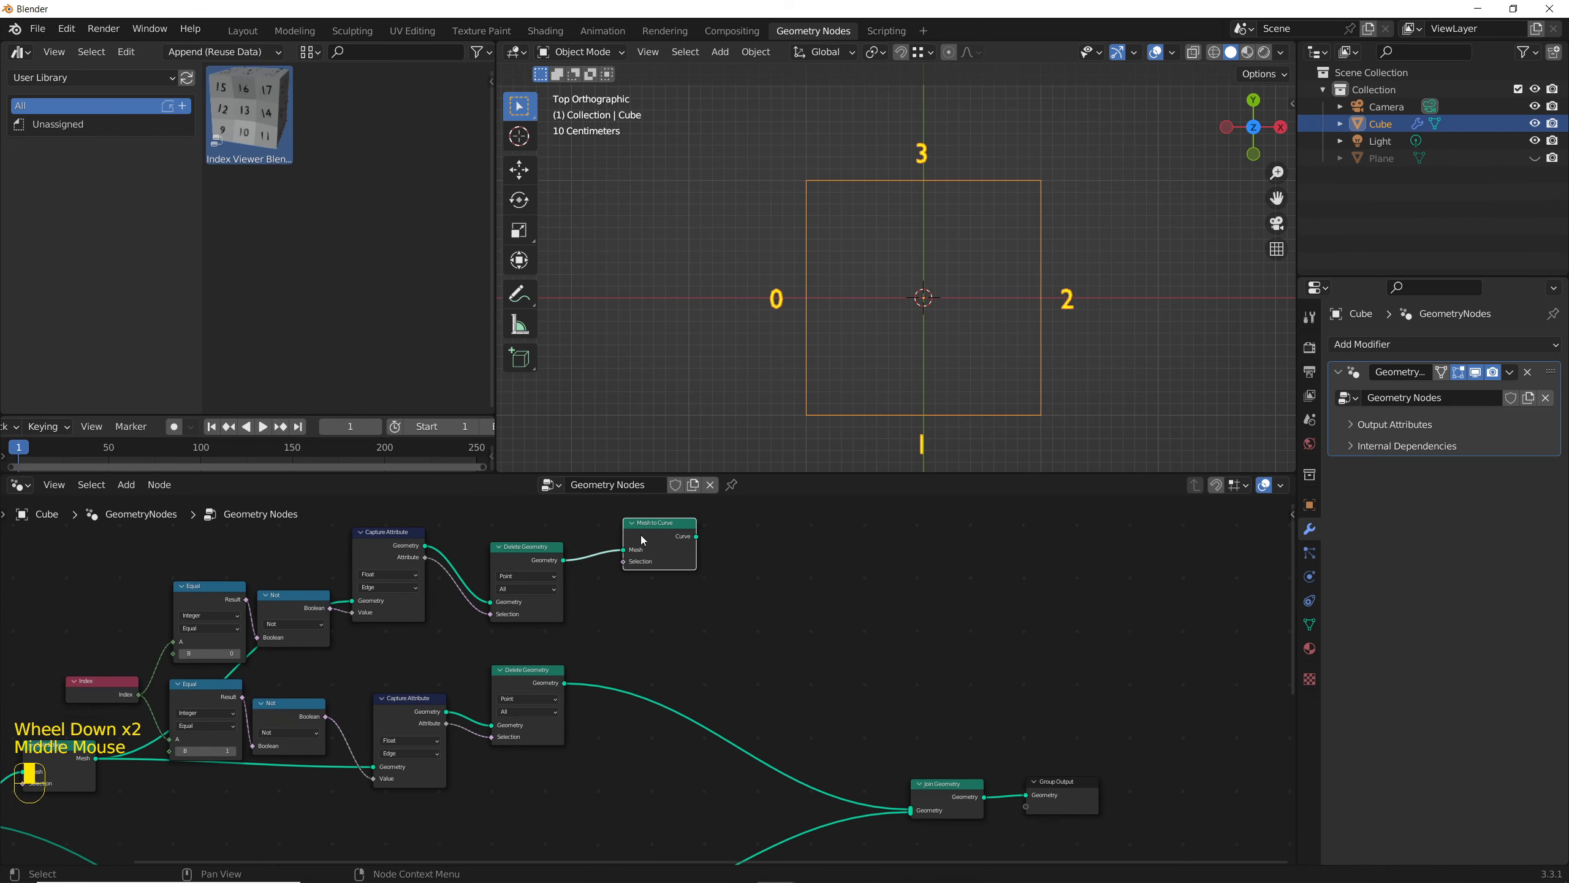
Step: Duplicate Mesh to Curve and insert the copy between the lower Delete Geometry and Join Geometry
click(645, 554)
key(shift+d)
click(645, 665)
click(644, 663)
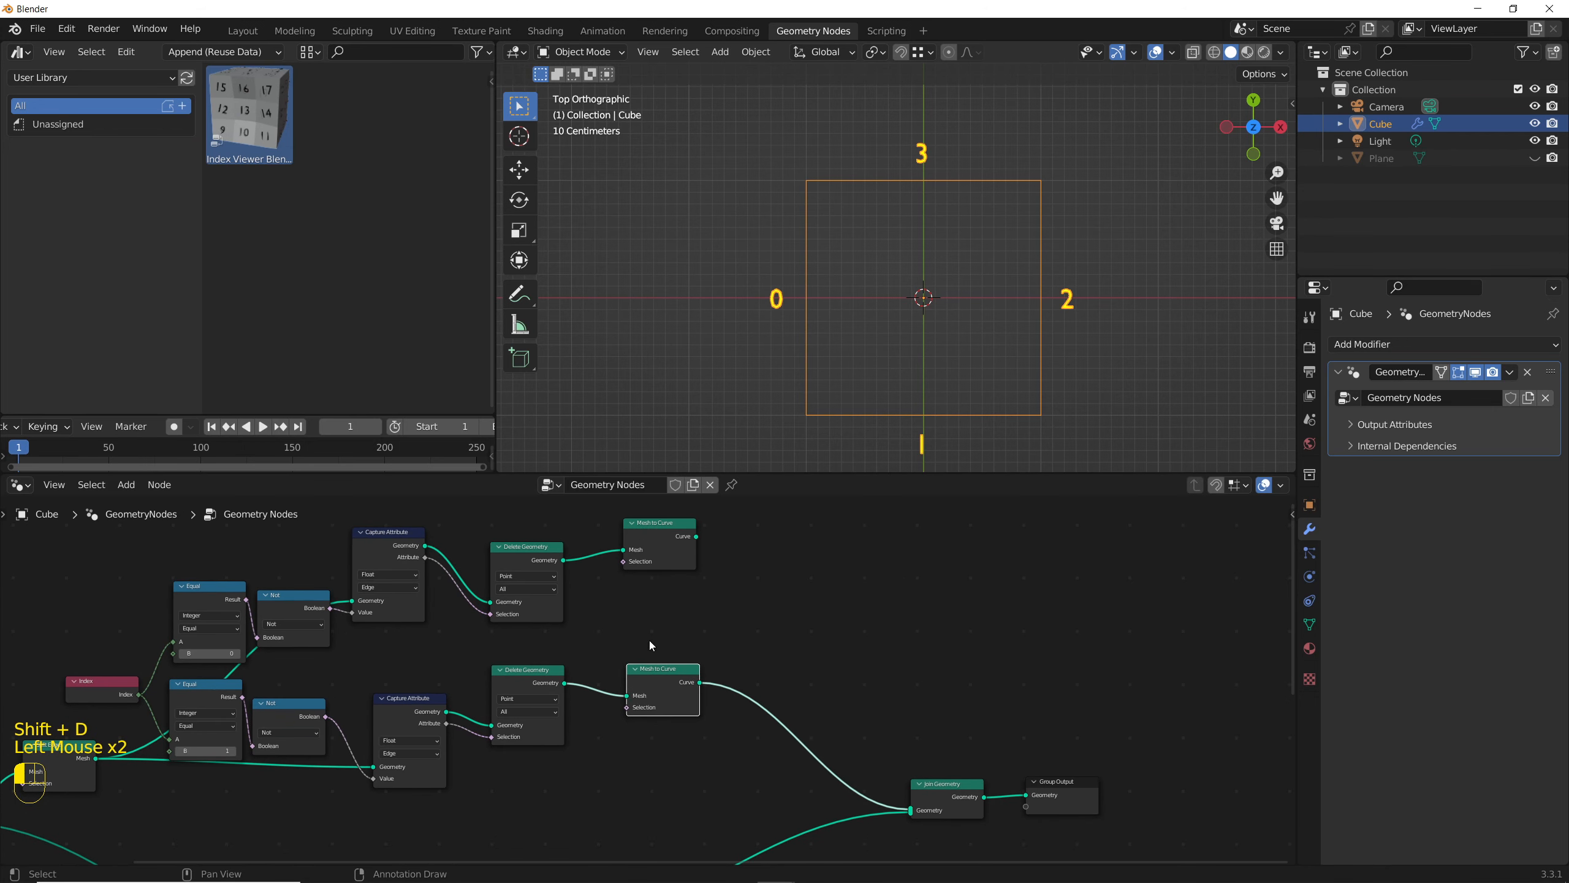
Step: Align the upper Mesh to Curve with its Delete Geometry node, and move Join Geometry and Group Output farther from the two branches
drag(644, 535, 642, 558)
middle_drag(828, 668, 657, 677)
drag(768, 755, 871, 825)
drag(871, 807, 1050, 792)
click(486, 611)
scroll(486, 611, up, 2)
middle_drag(505, 610, 510, 640)
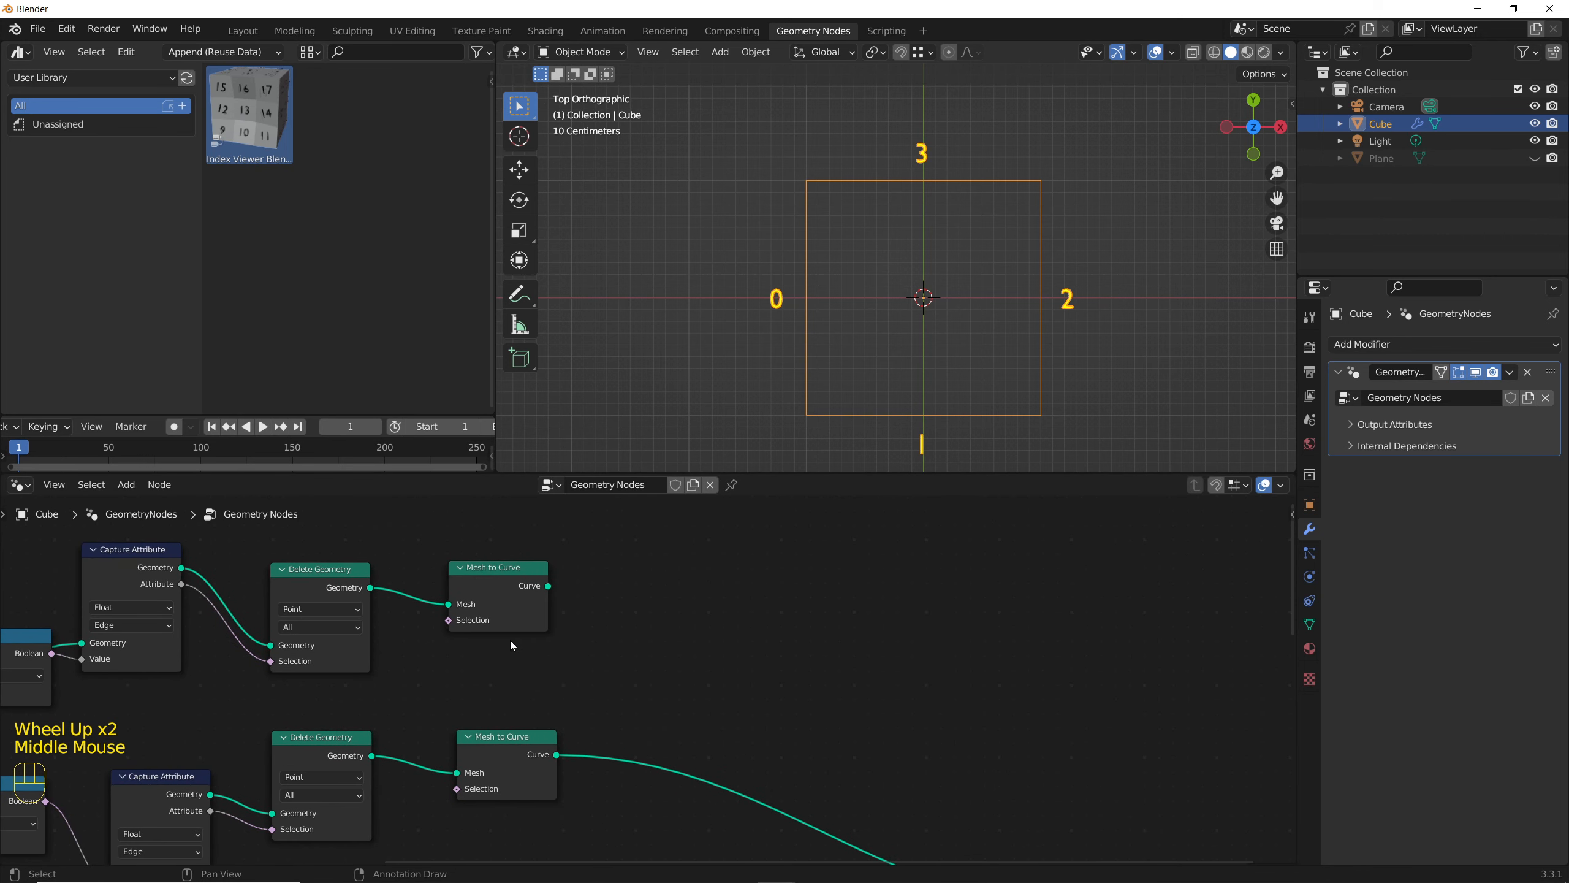
click(558, 637)
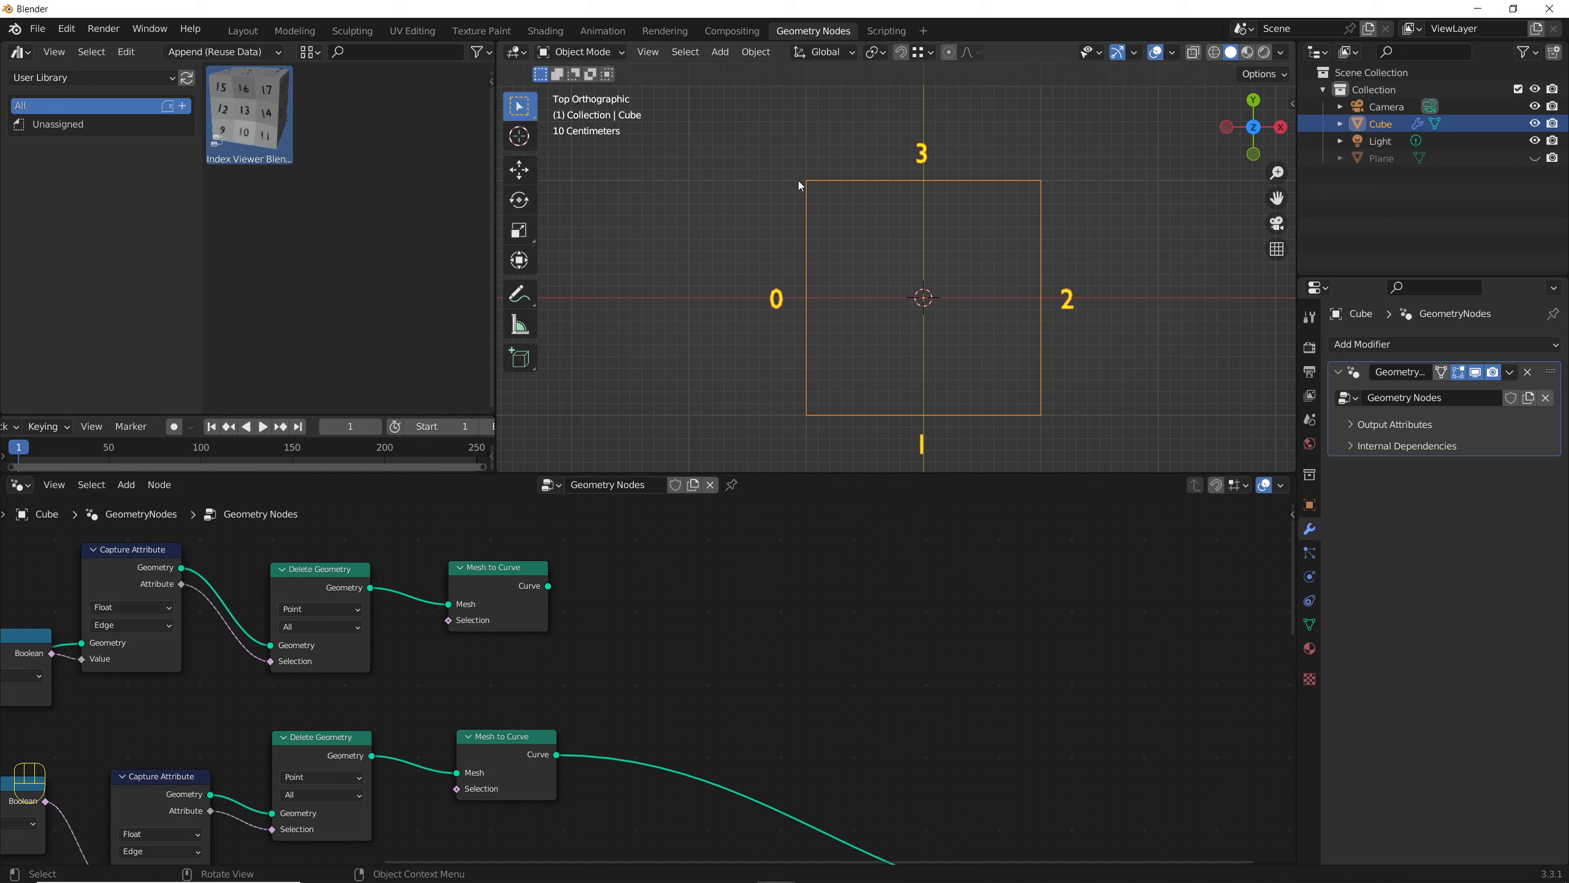
Step: Insert an Index Viewer Blendisar group between the lower Mesh to Curve and Join Geometry, and enable its Curve to mesh option
scroll(618, 680, down, 8)
middle_drag(618, 773, 543, 673)
click(412, 800)
click(661, 674)
key(shift+a)
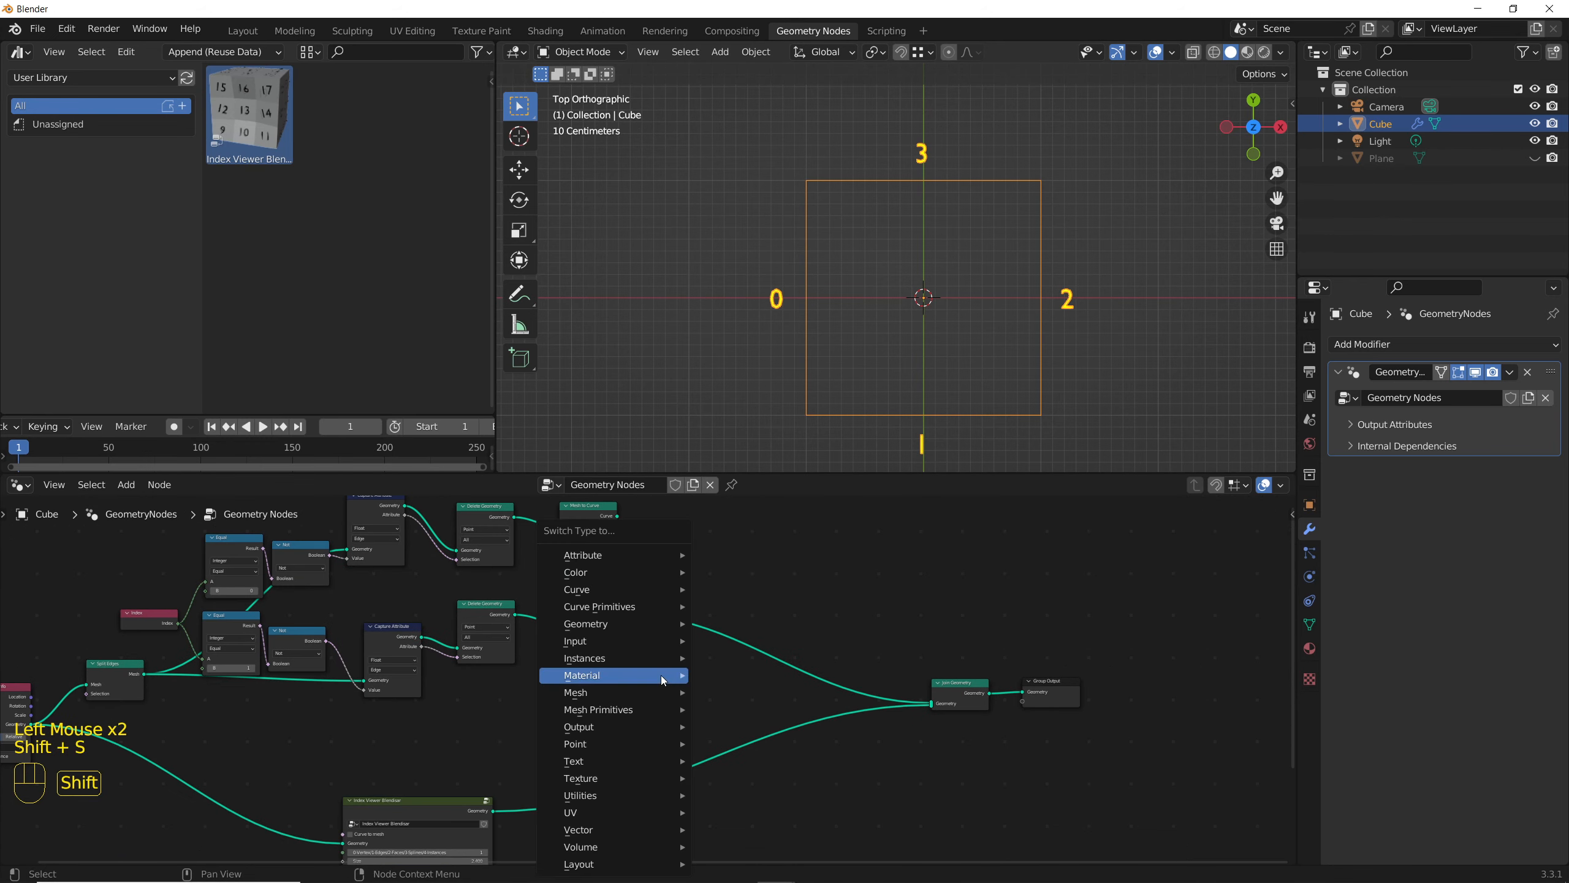
key(shift+a)
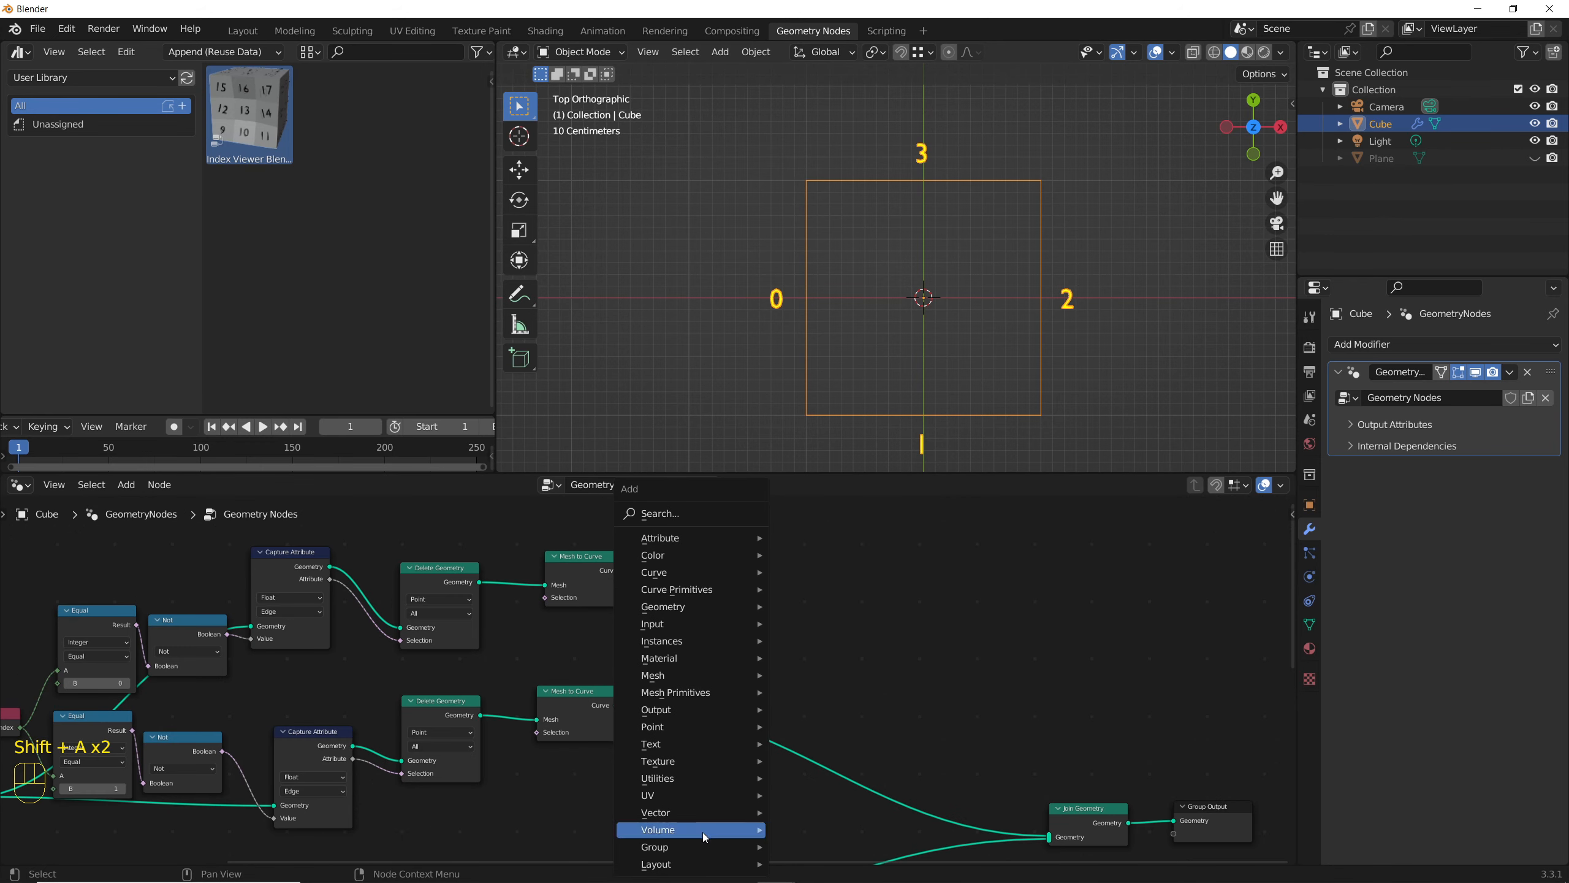
mouse_move(704, 847)
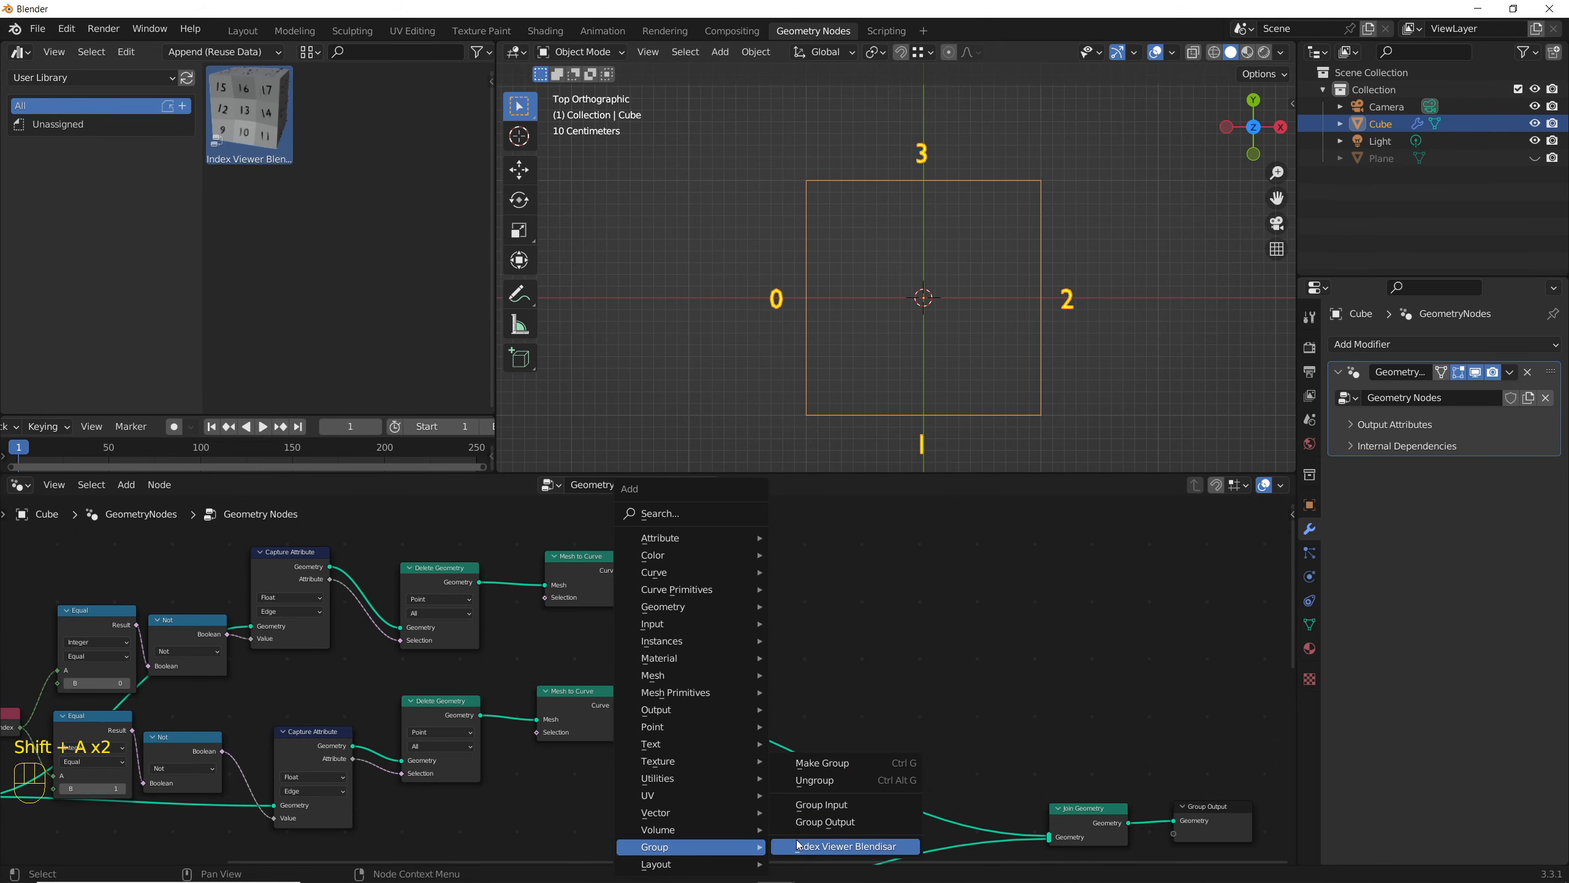
click(815, 841)
click(766, 681)
drag(767, 680, 894, 593)
click(868, 629)
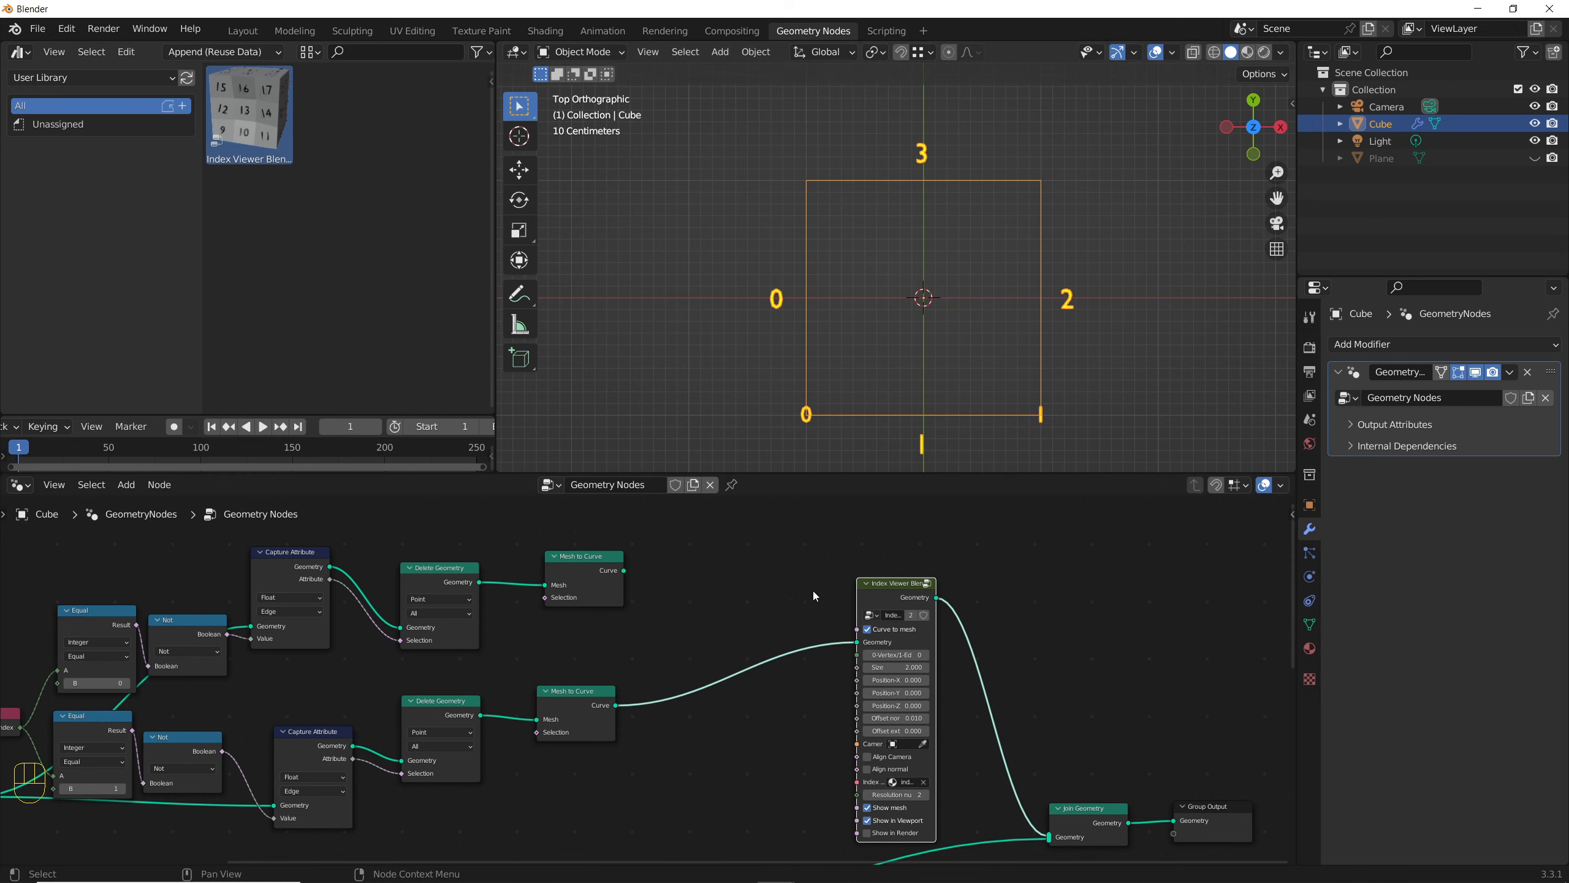
Step: Feed the upper Mesh to Curve into the Index Viewer's Geometry and insert a Resample Curve node between them
drag(624, 571, 857, 642)
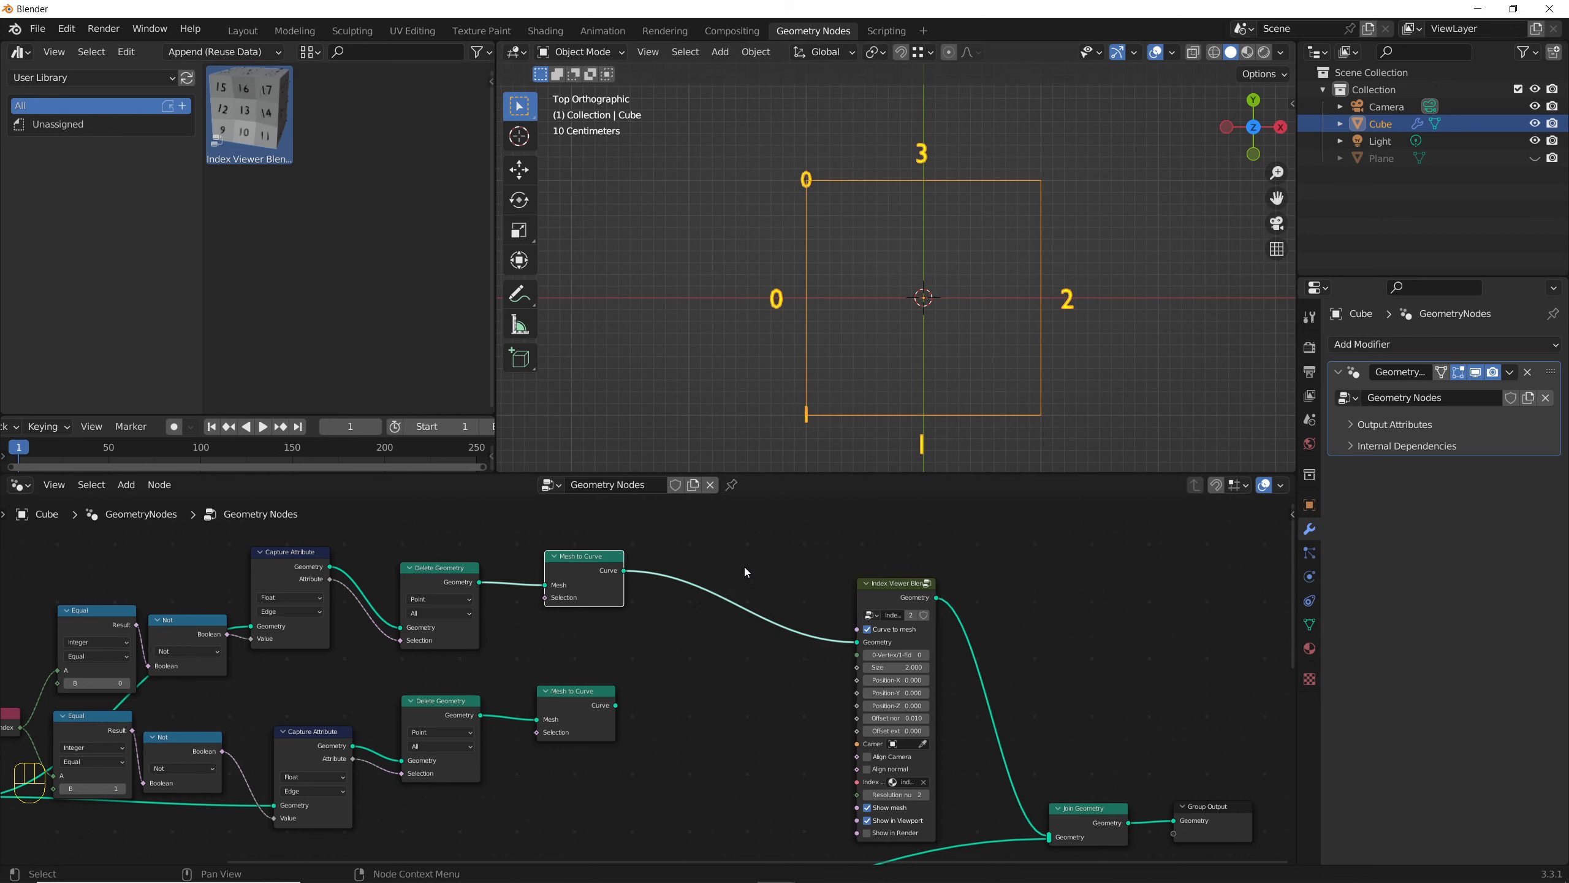
key(shift+a)
click(677, 263)
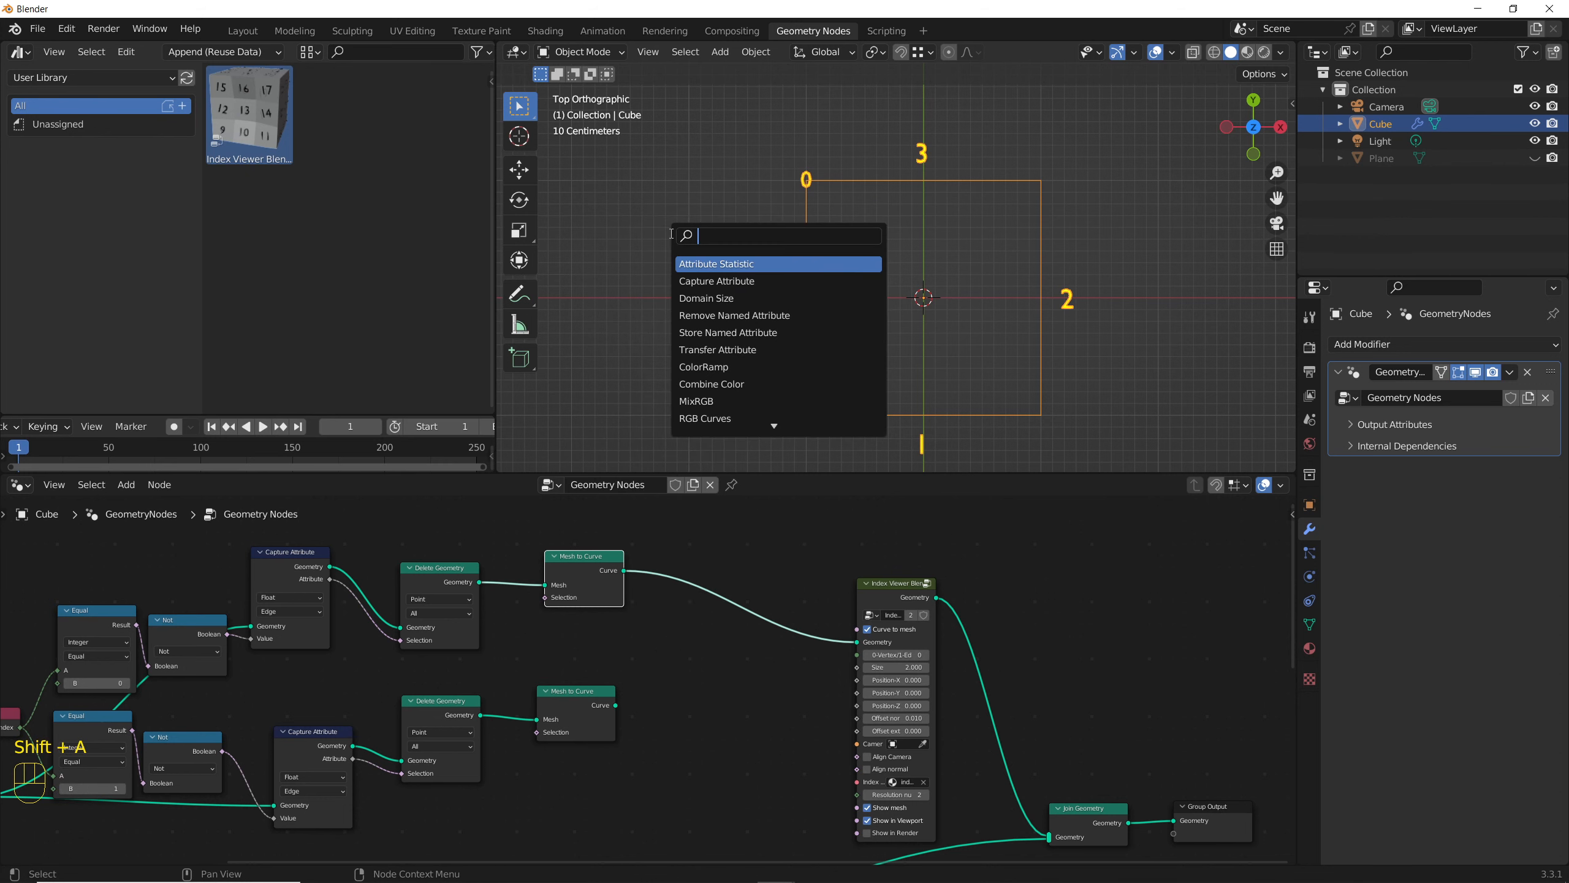
text(resample)
key(Return)
click(677, 556)
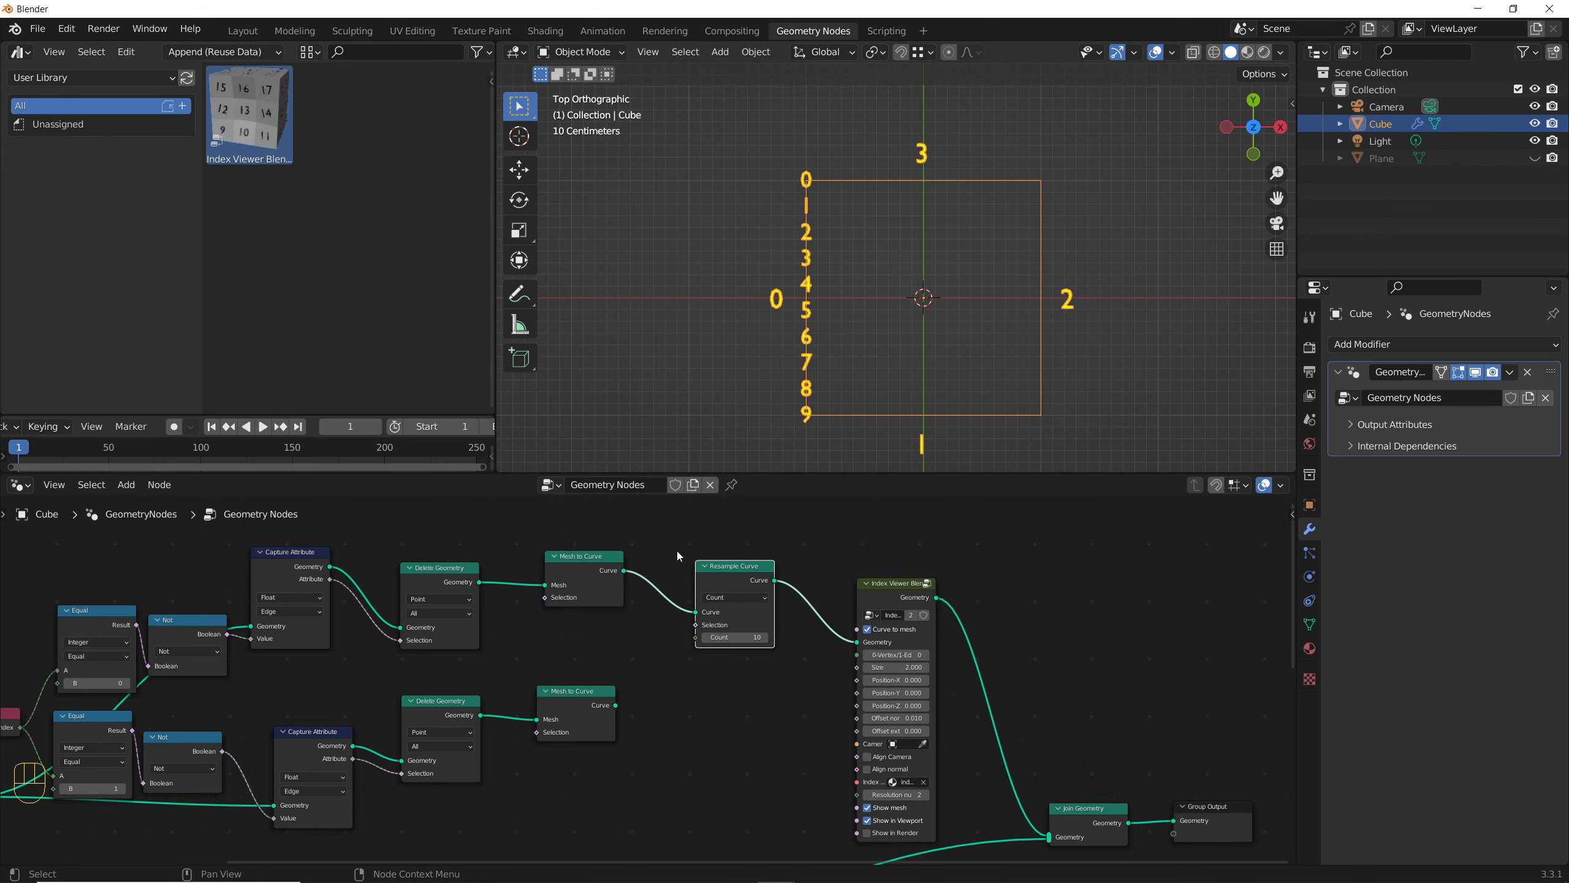
drag(726, 578, 707, 578)
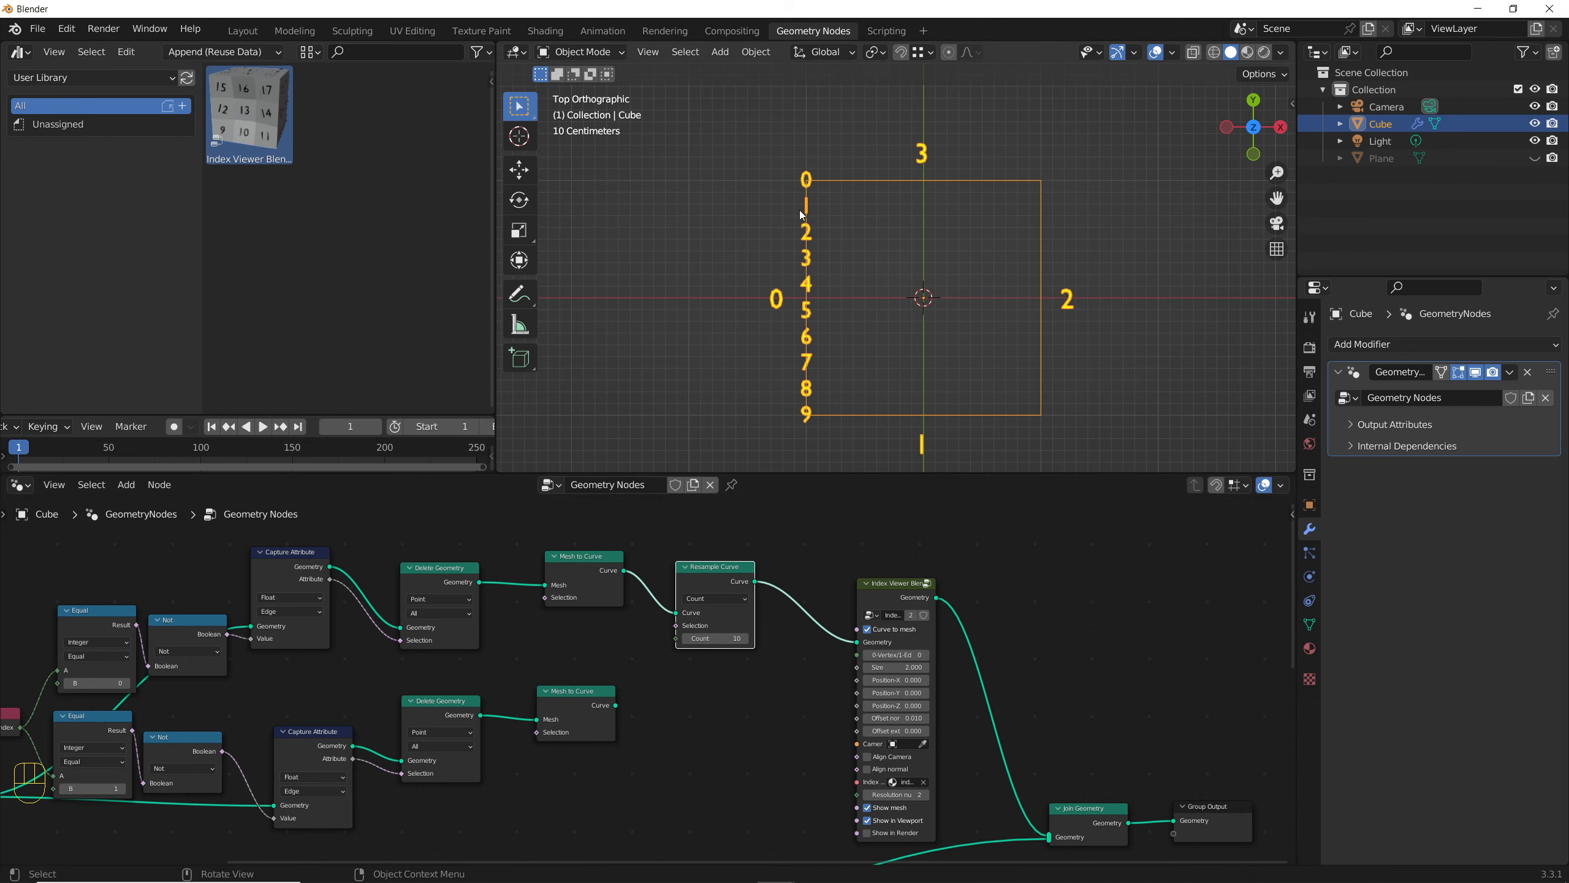
Step: Duplicate Resample Curve for the lower branch, feed it from the lower Mesh to Curve, and connect it to the Index Viewer's Geometry
click(695, 609)
key(shift+d)
click(700, 672)
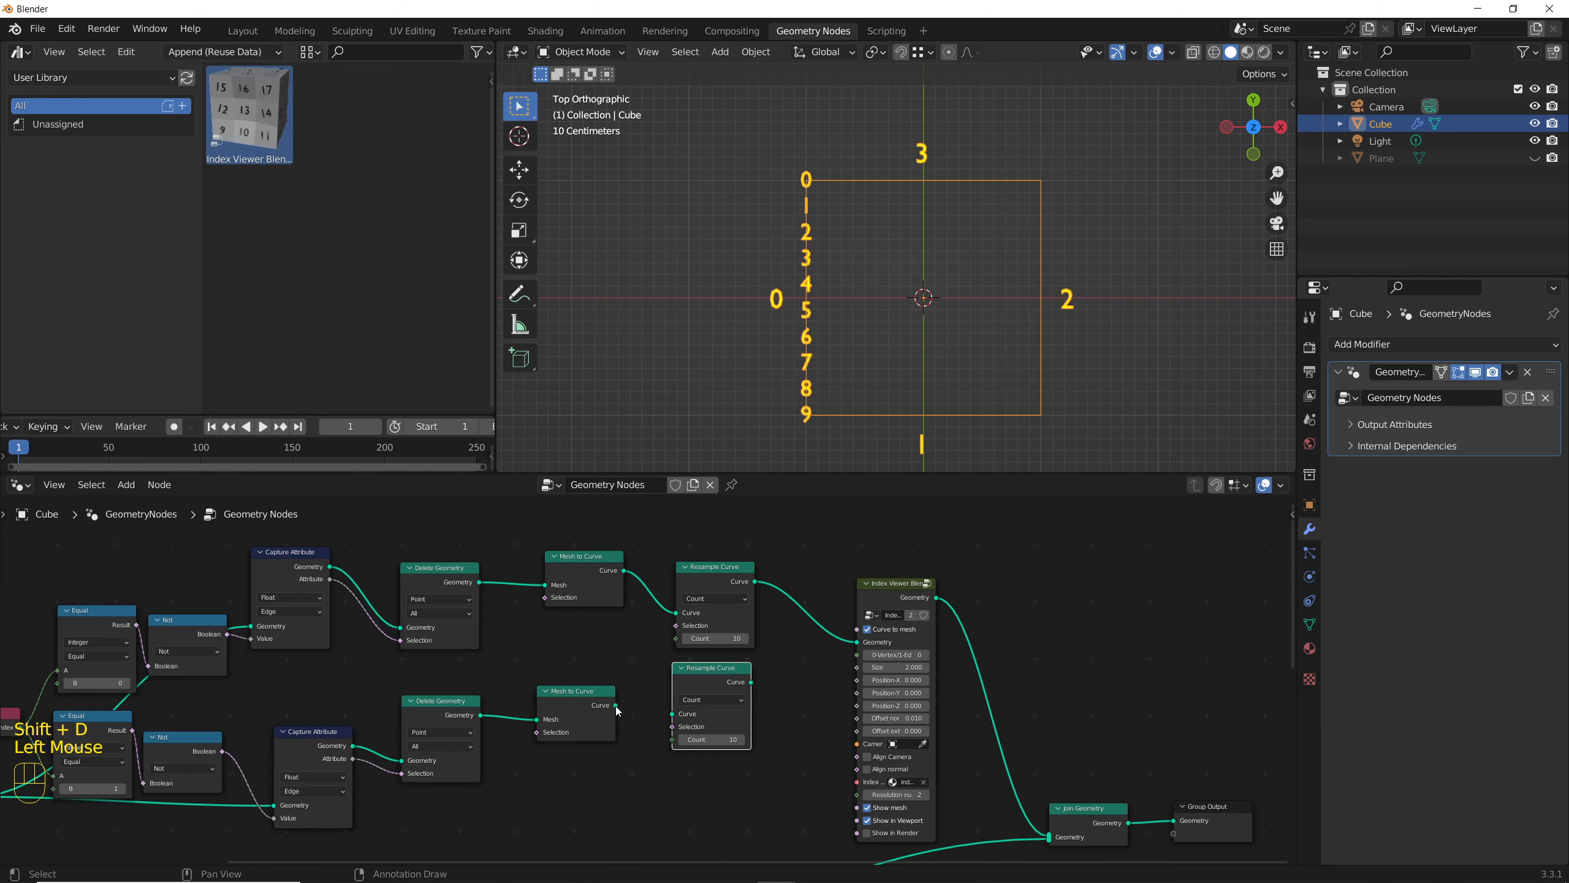
drag(617, 705, 673, 714)
drag(751, 682, 857, 641)
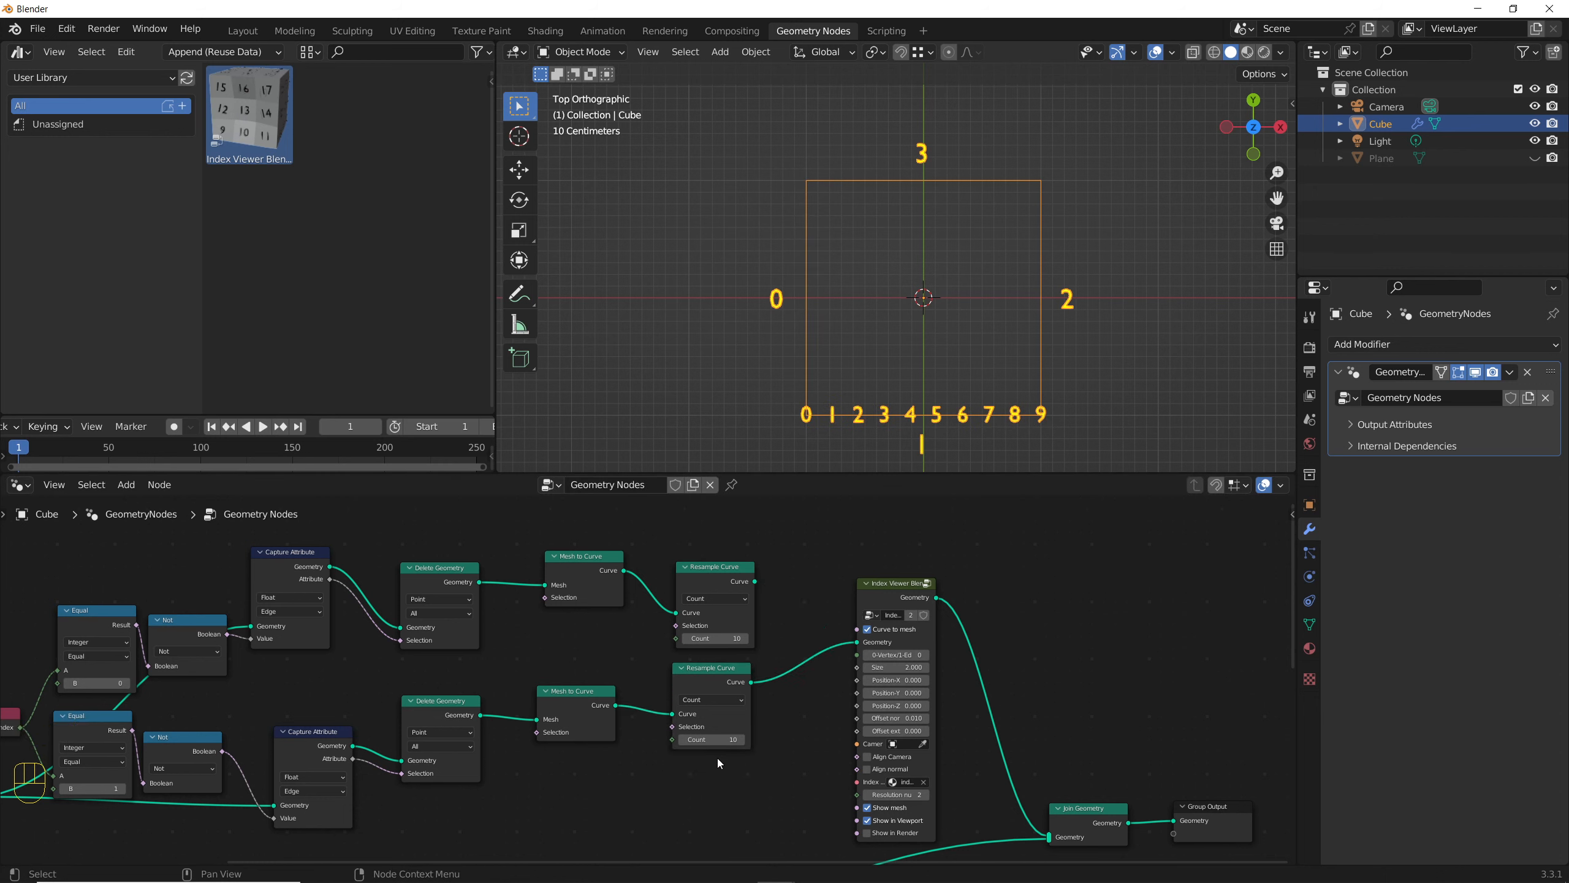
Step: Add an Integer node set to 10 and connect it to the Count input of both Resample Curve nodes
scroll(717, 760, up, 3)
scroll(719, 742, down, 1)
middle_drag(691, 734, 771, 750)
drag(747, 632, 665, 632)
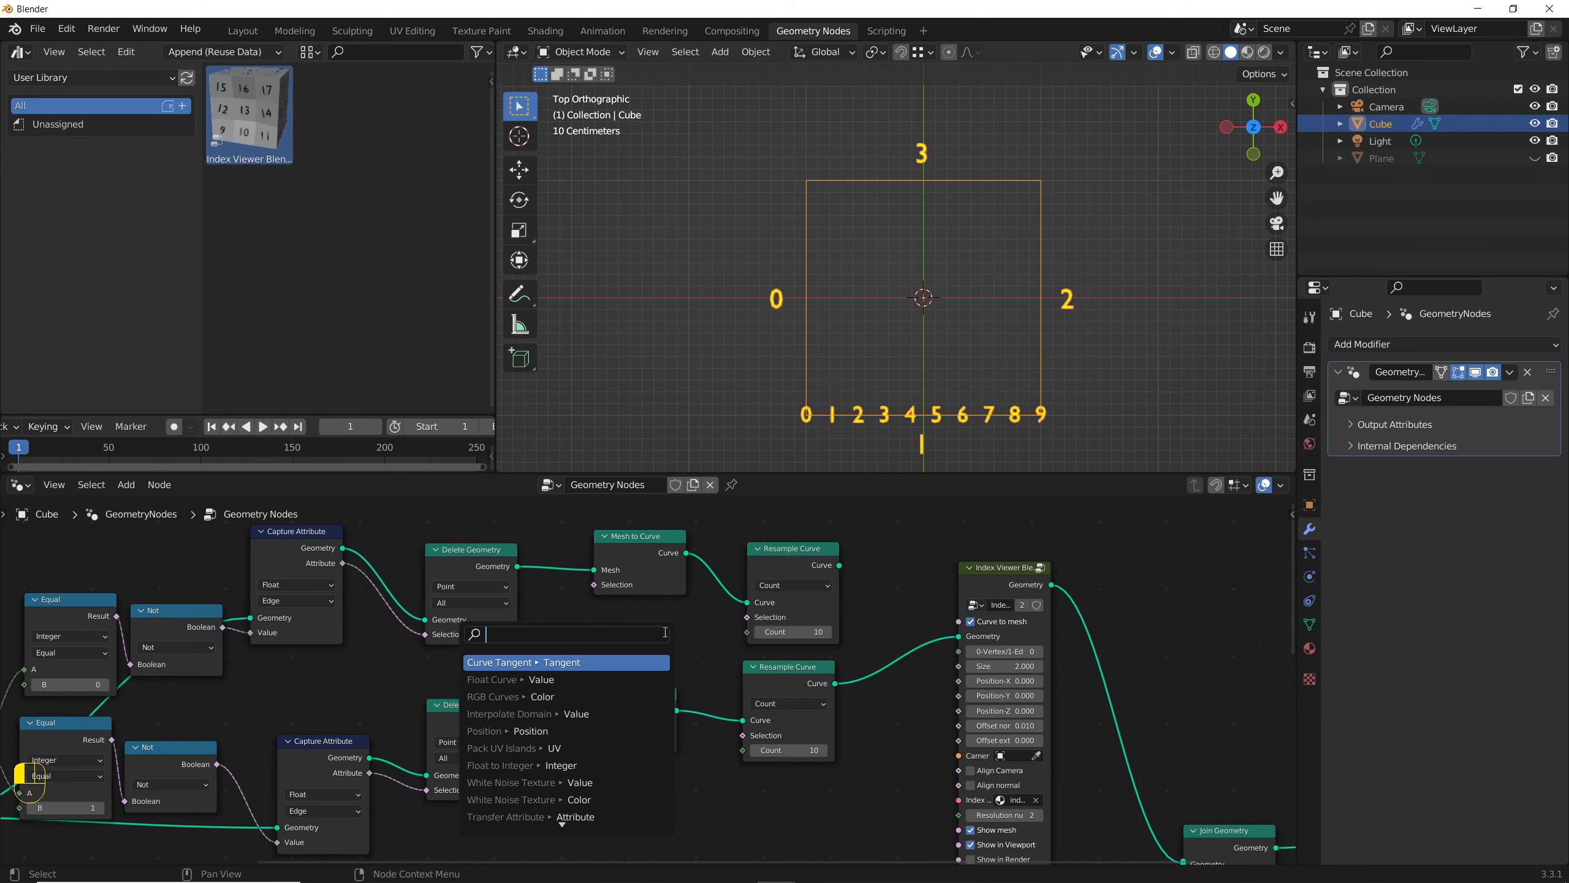
text(integer)
key(Return)
click(688, 636)
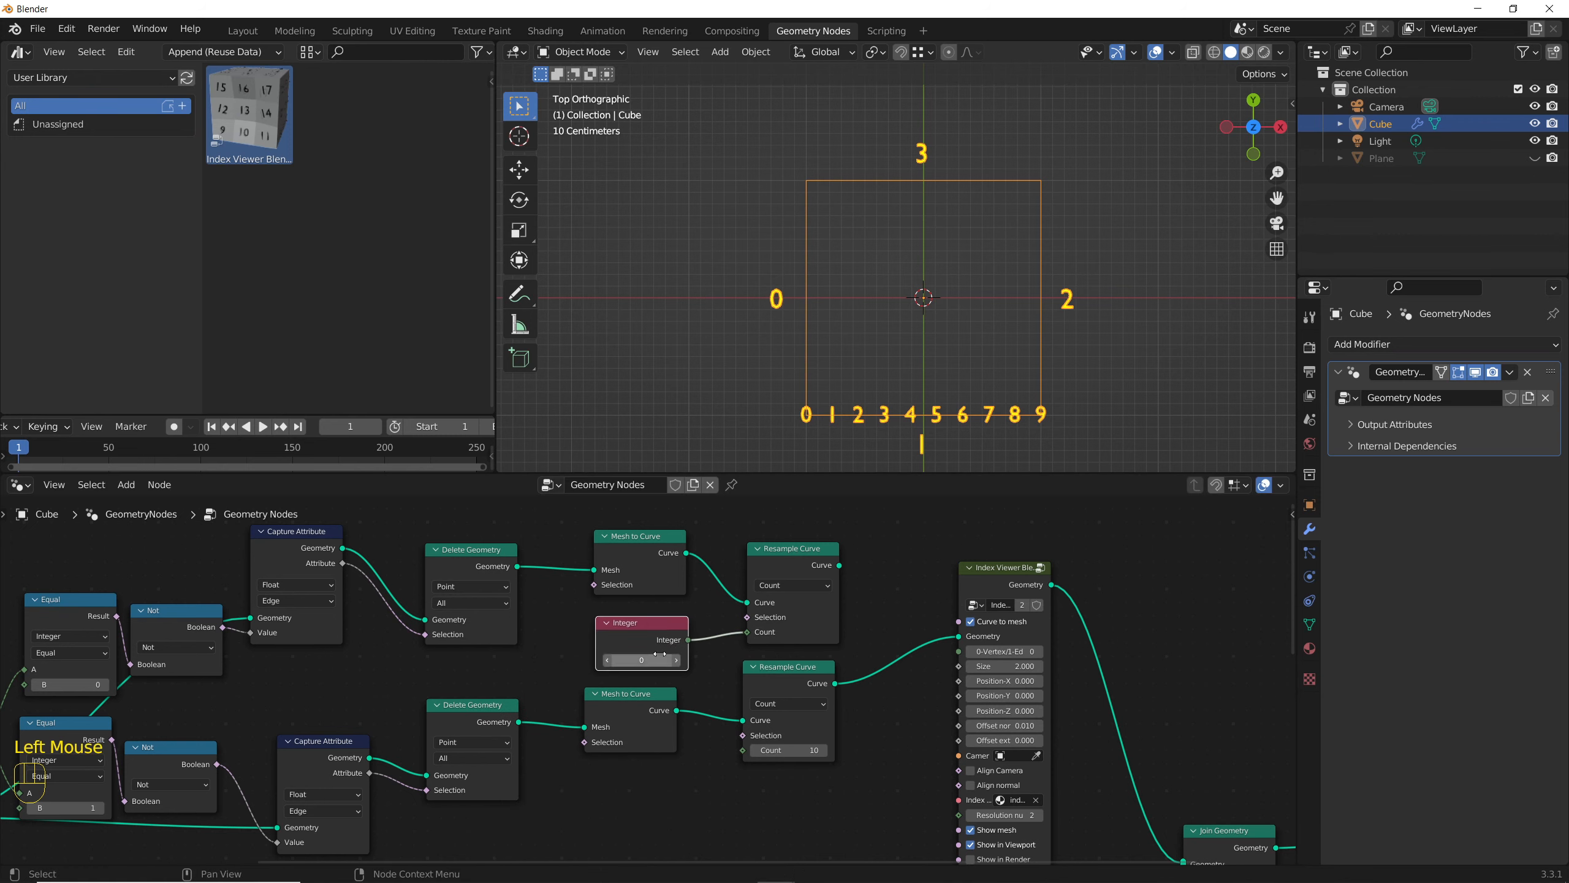
drag(642, 660, 744, 750)
scroll(898, 707, down, 2)
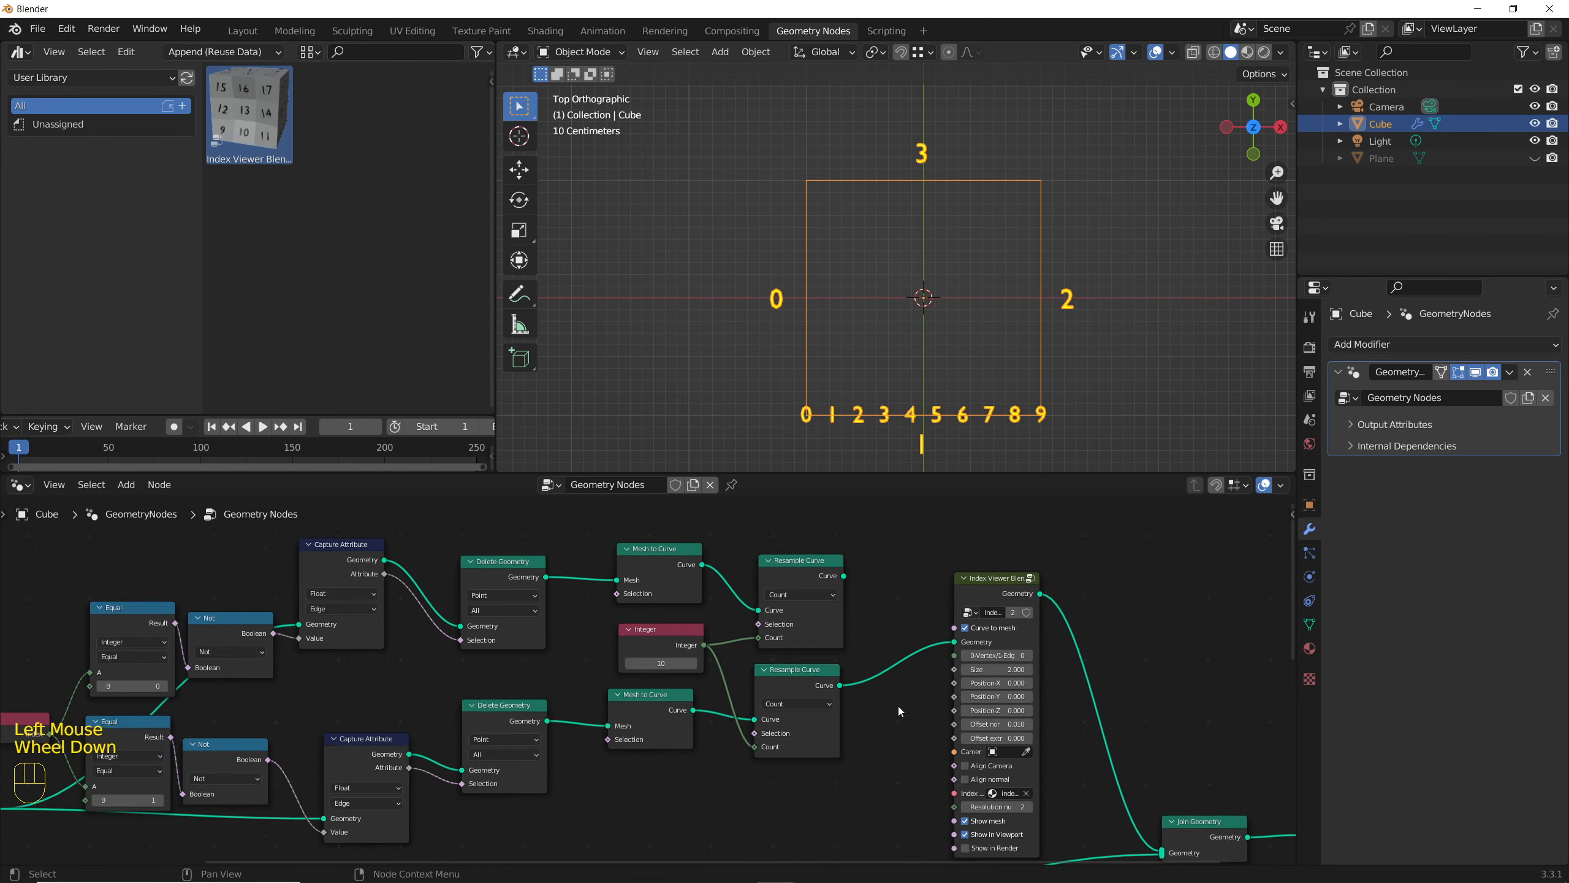
middle_drag(897, 707, 800, 707)
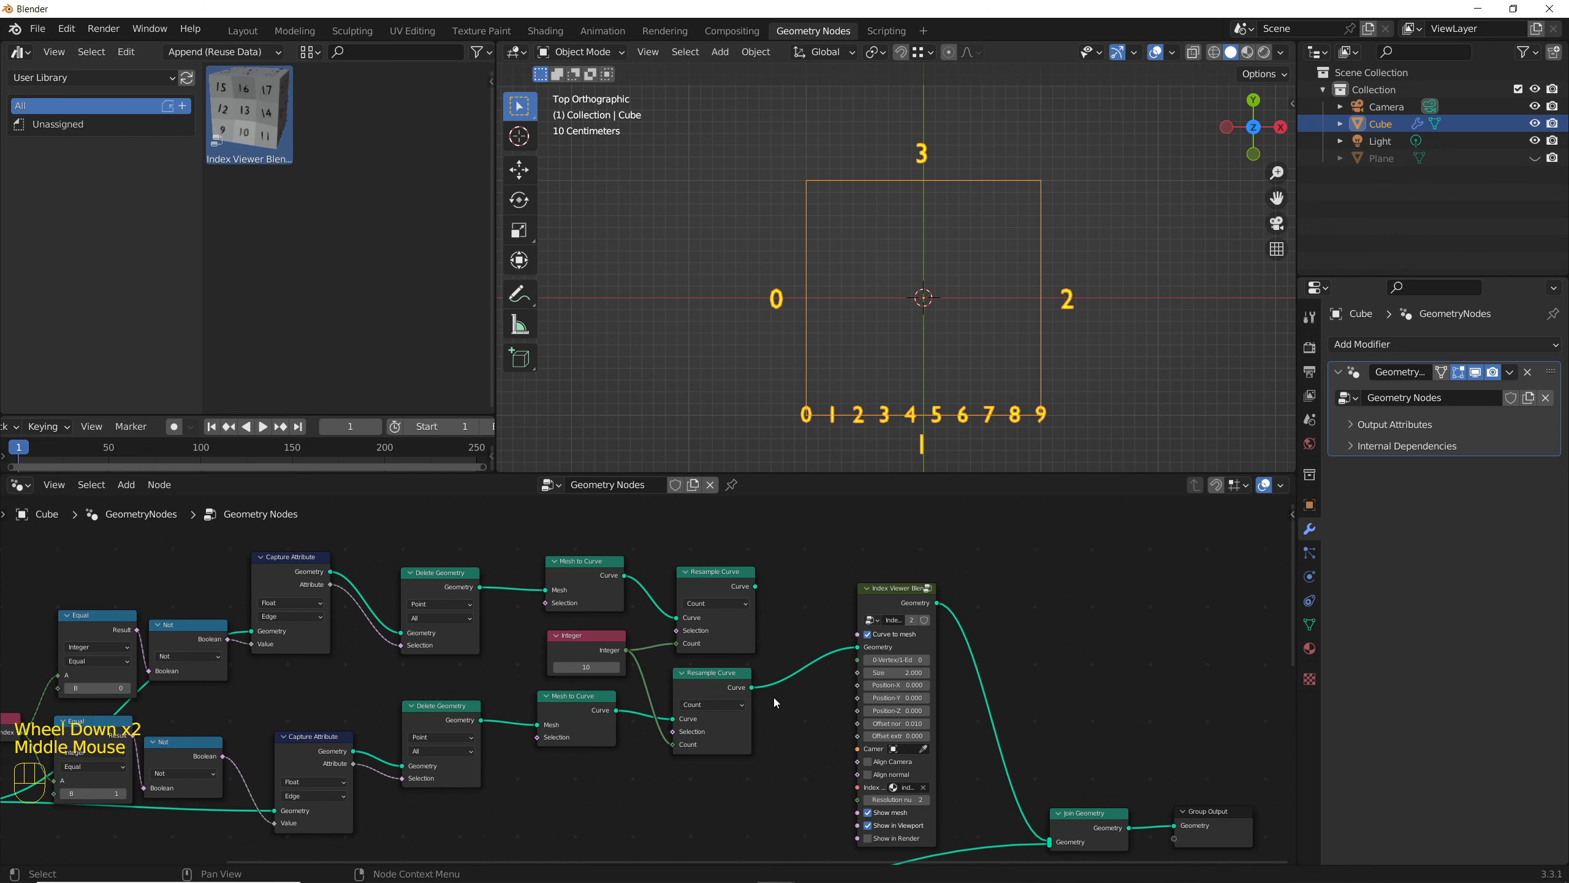
Step: Detach the Index Viewer node from the lower Resample Curve's chain and move it away to free up space
middle_drag(876, 647, 655, 704)
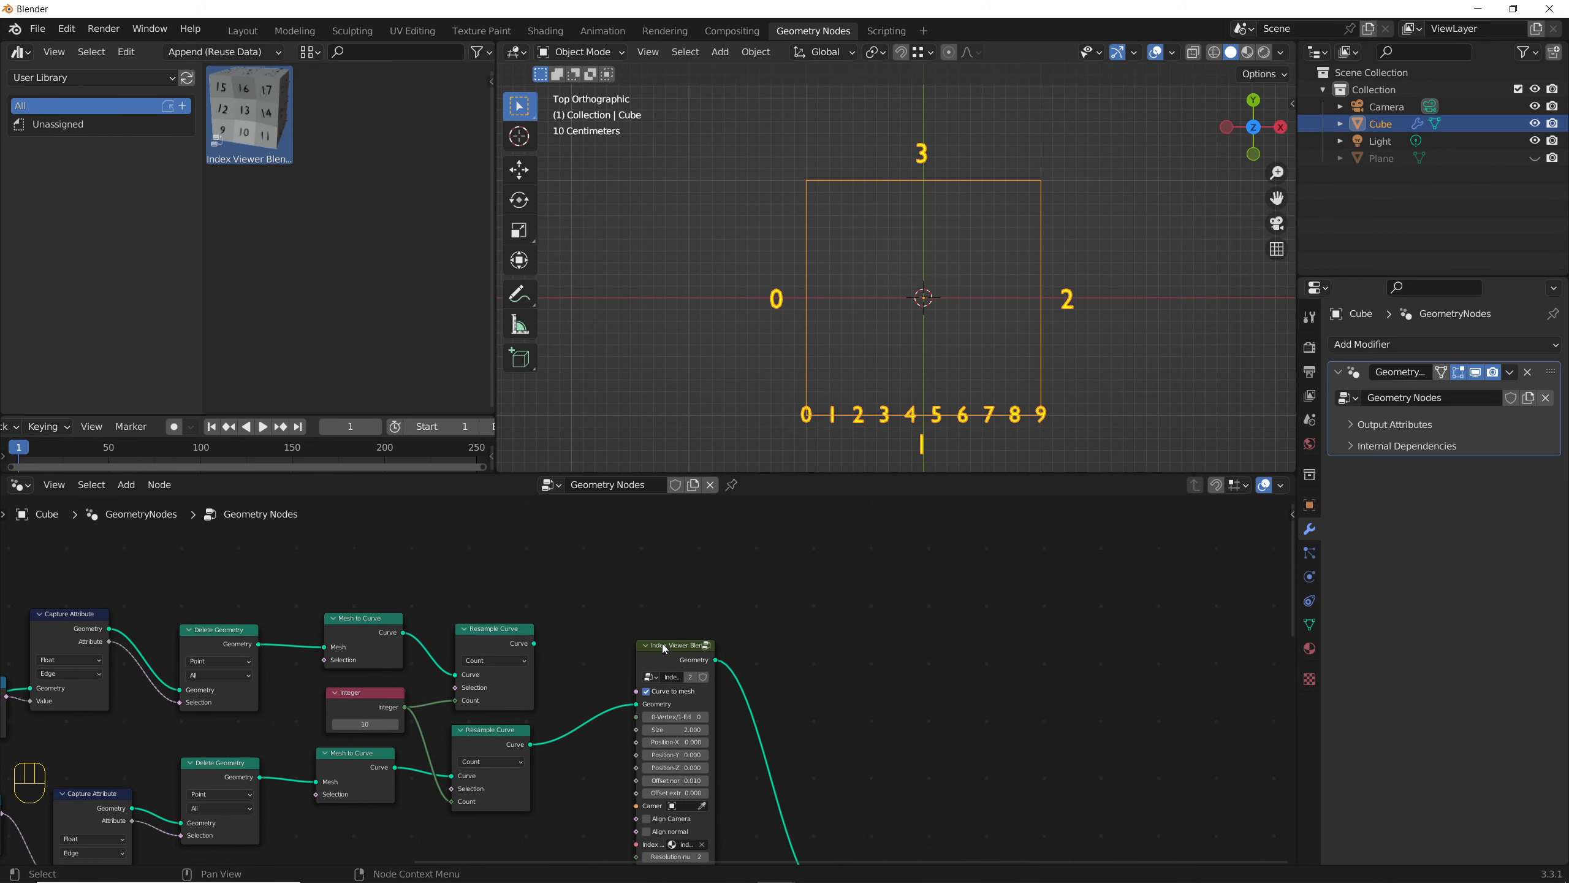
alt+drag(662, 647, 947, 612)
scroll(947, 612, down, 7)
middle_drag(947, 612, 856, 593)
drag(857, 593, 1076, 743)
scroll(624, 601, up, 1)
scroll(627, 611, up, 9)
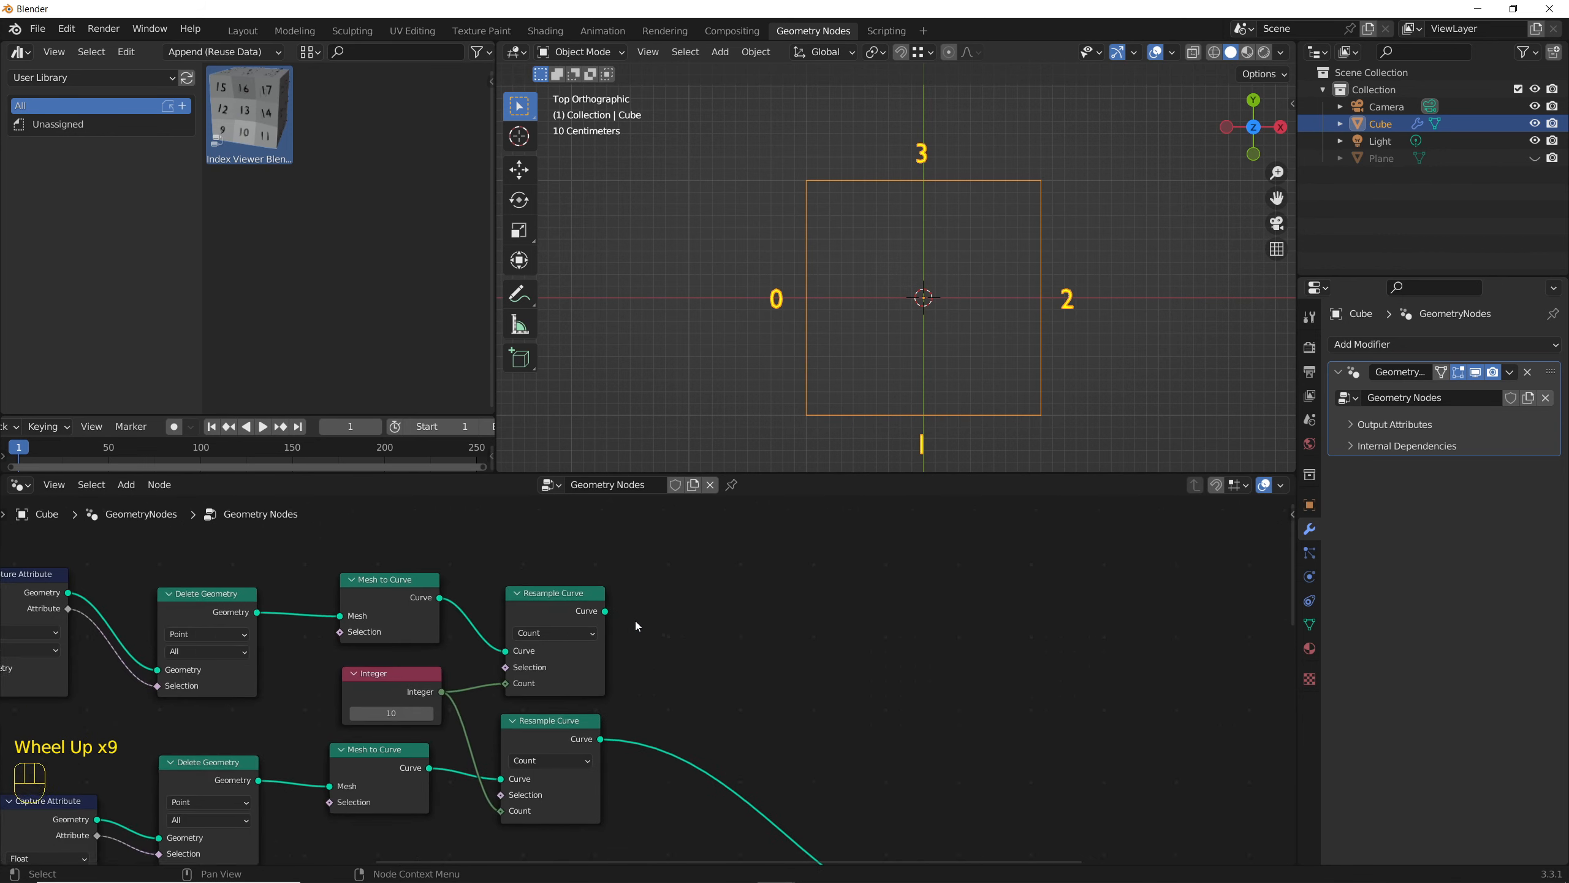
Step: Add an Attribute Statistic node fed by the upper Resample Curve's Curve output
middle_drag(635, 621, 620, 736)
drag(611, 742, 720, 602)
text(atr)
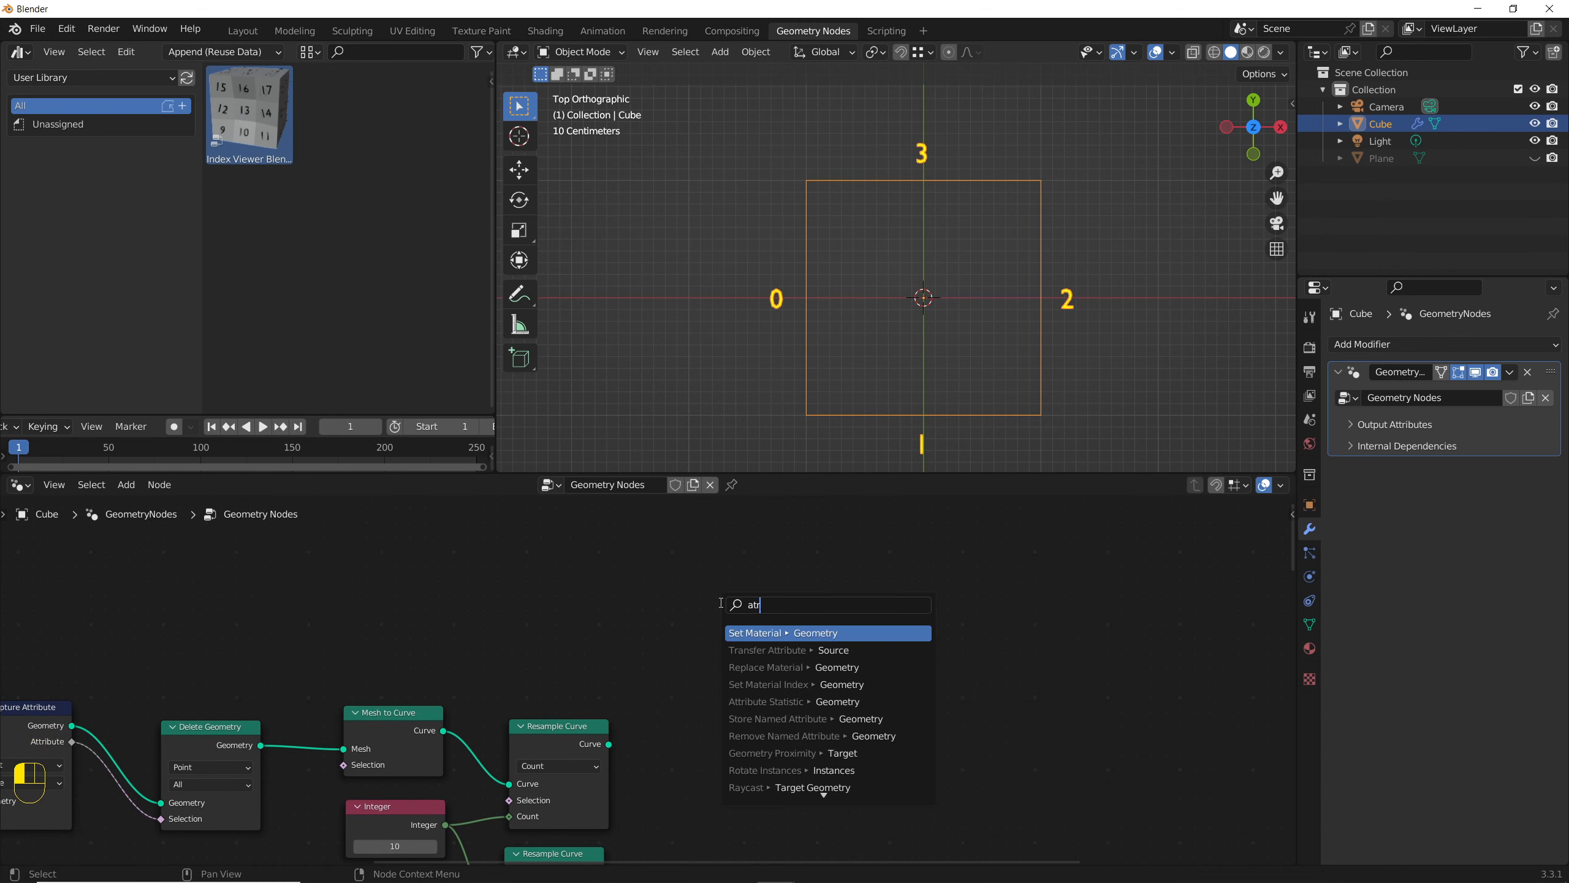
key(BackSpace)
text(t)
key(Down)
key(Down)
key(Return)
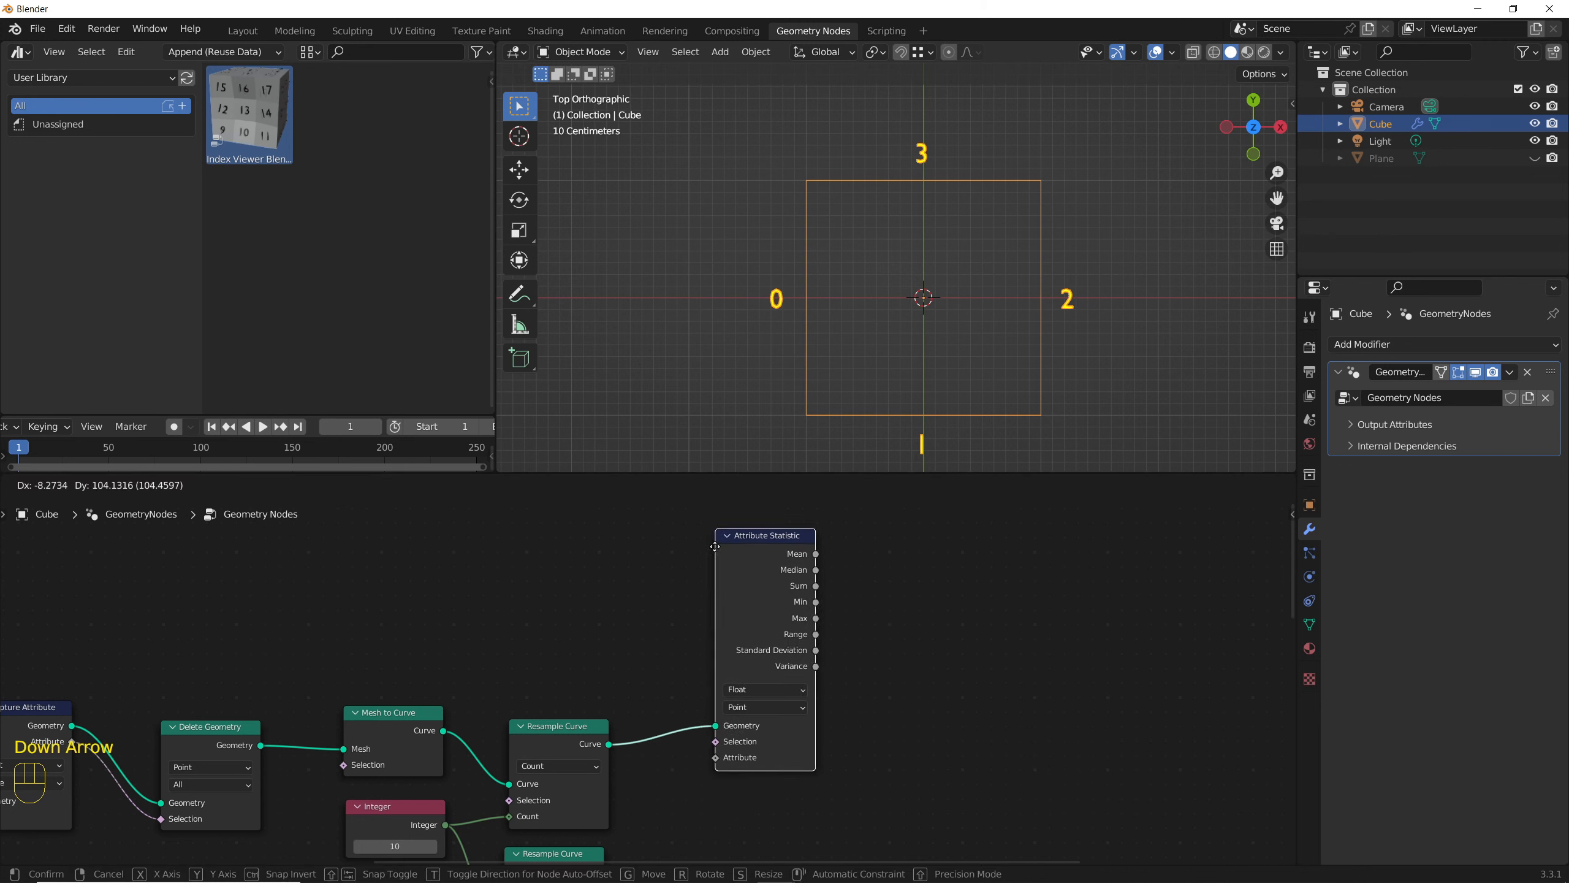
click(717, 541)
Step: Feed a new Index node into Attribute Statistic's Attribute input and reposition the Attribute Statistic node
scroll(739, 715, up, 1)
scroll(743, 715, up, 2)
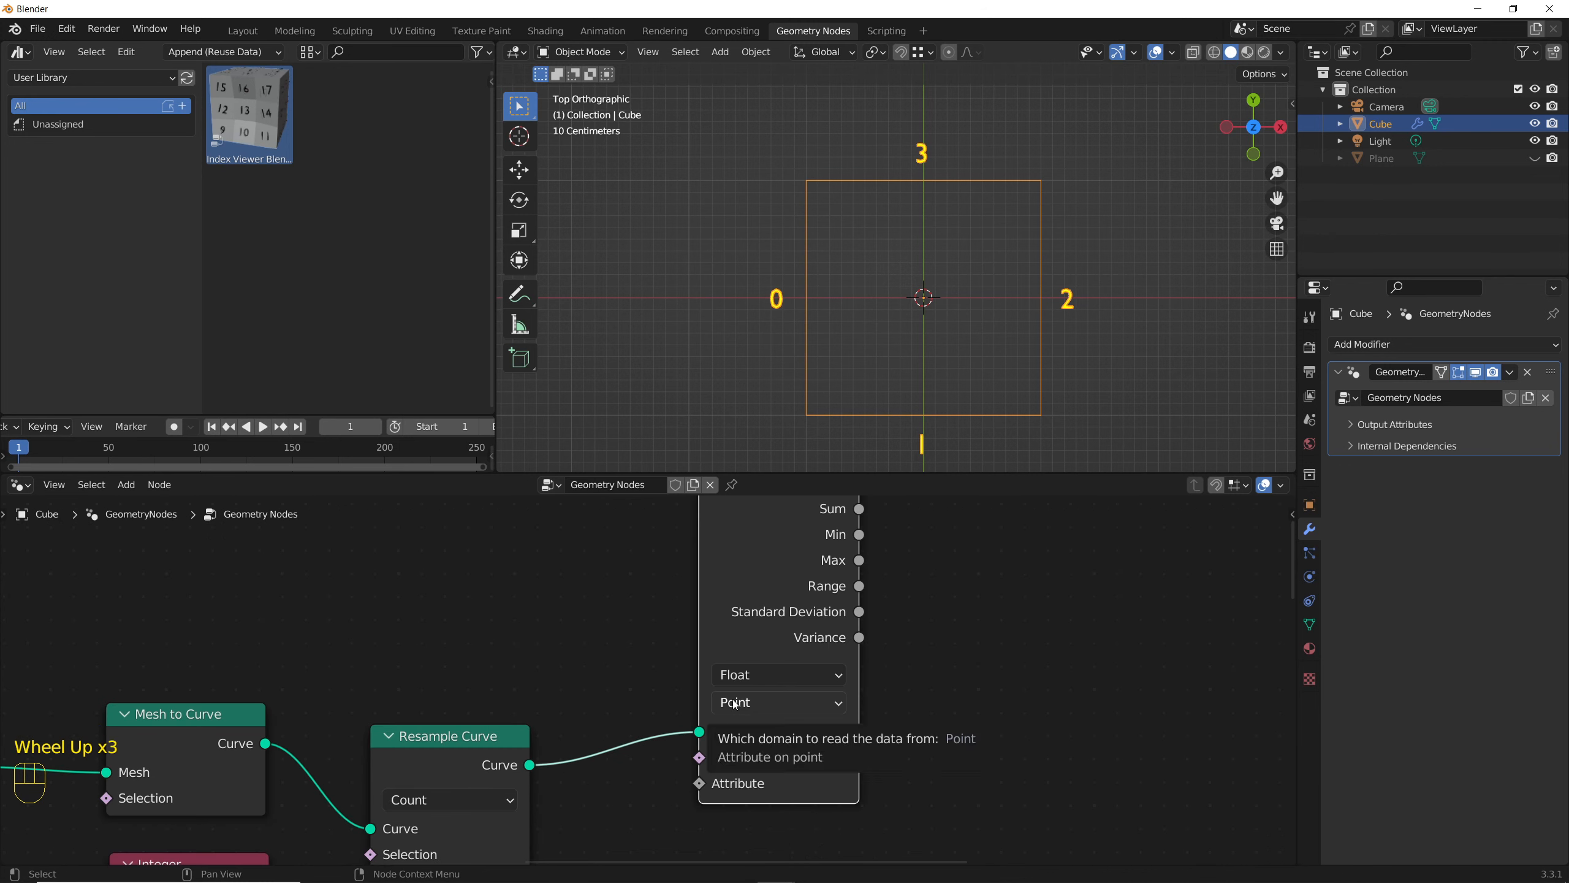
middle_drag(716, 732, 719, 731)
scroll(680, 732, up, 2)
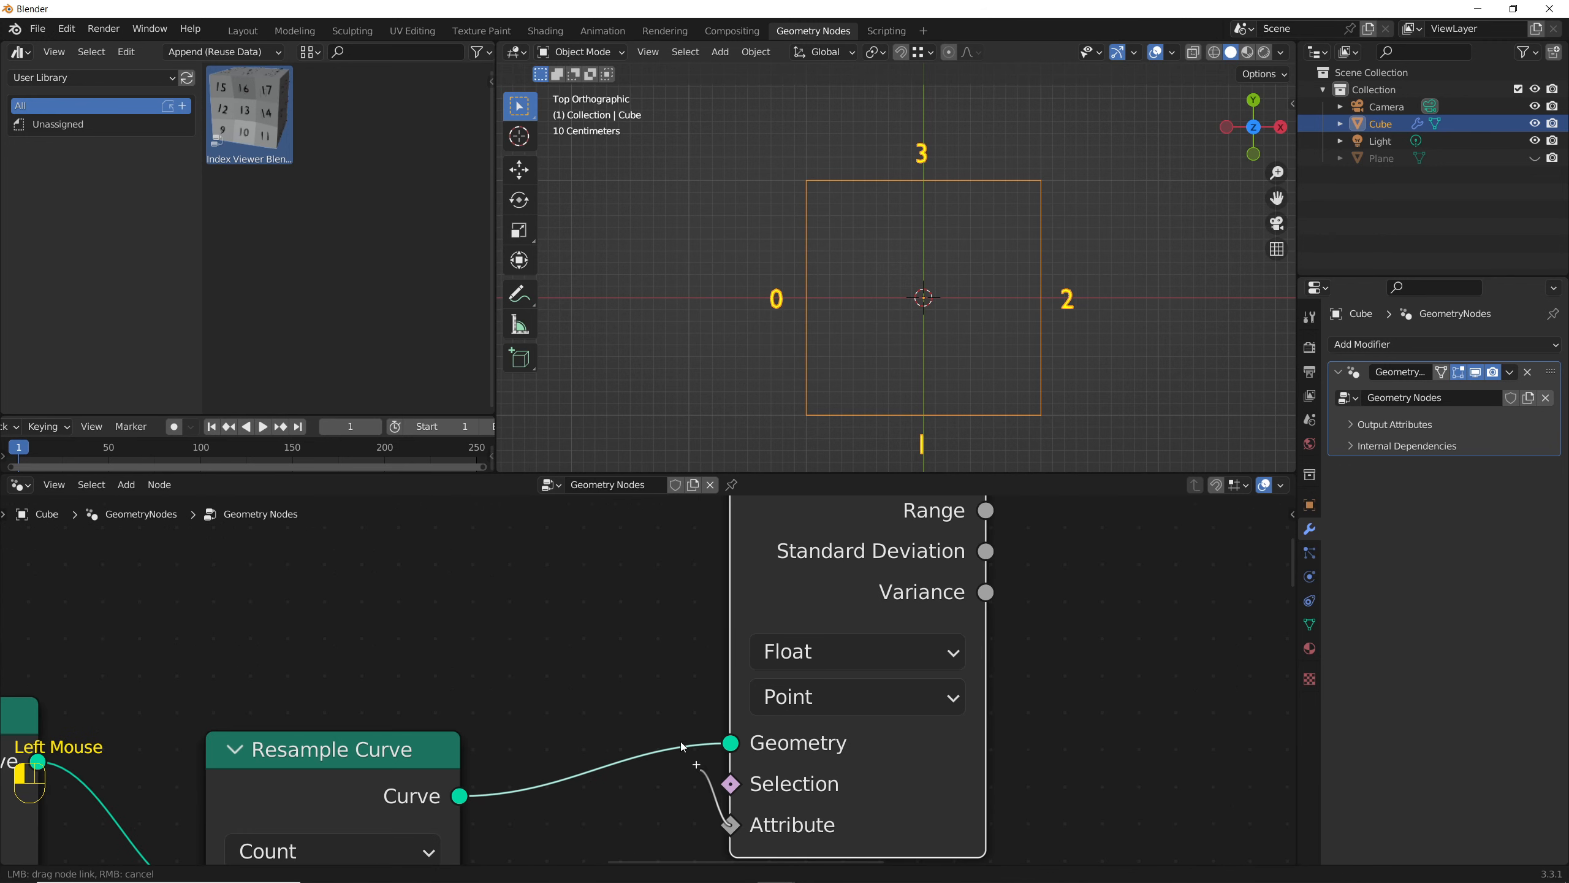
drag(730, 825, 614, 613)
text(index)
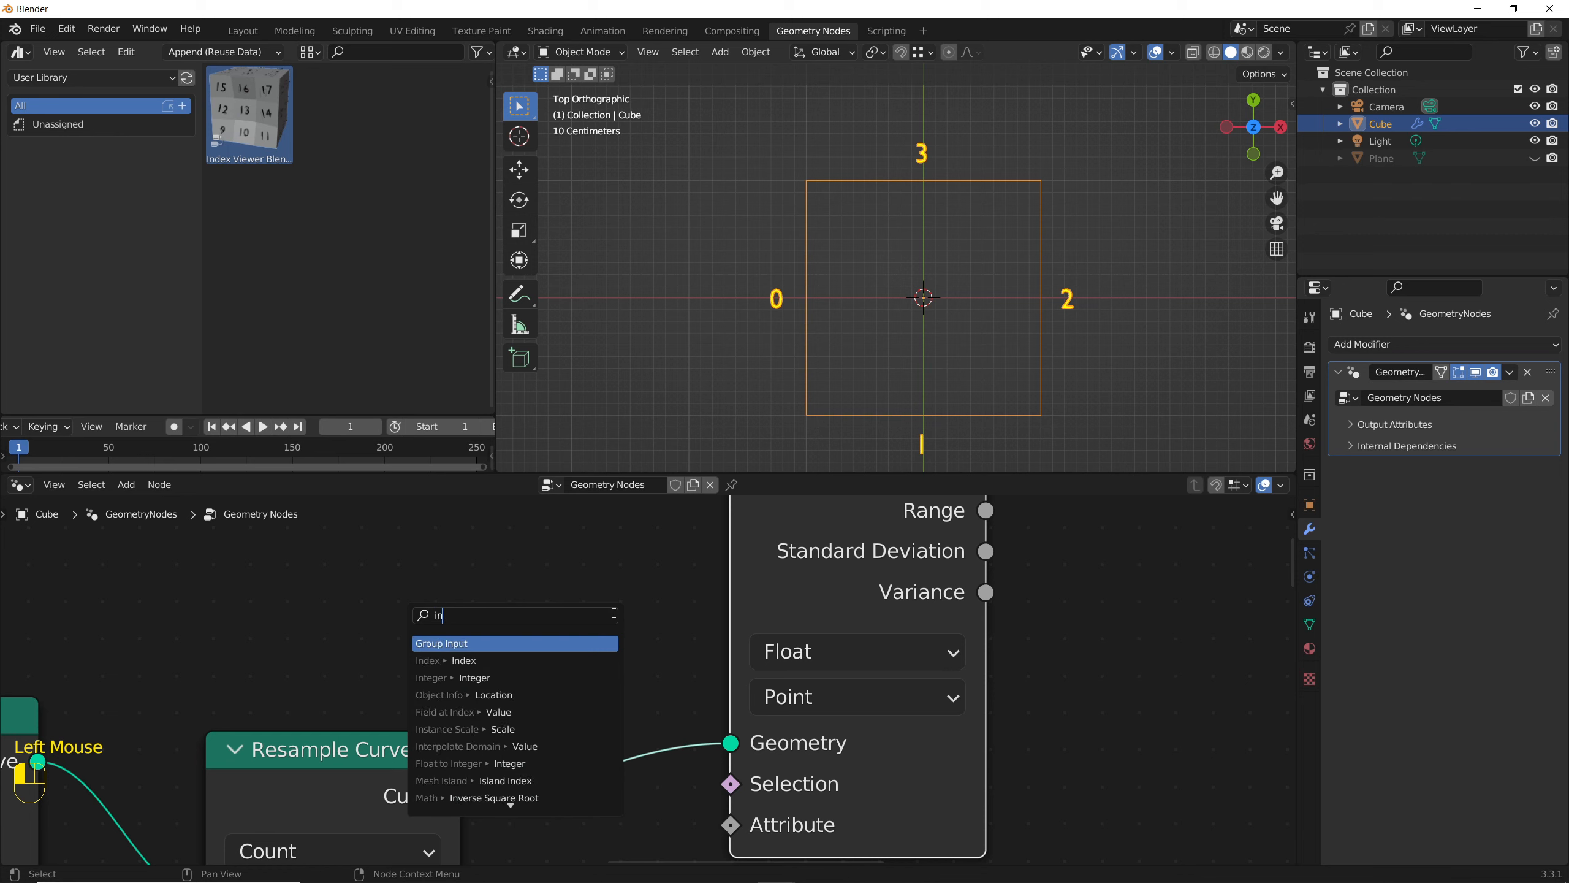
key(Return)
scroll(731, 615, down, 2)
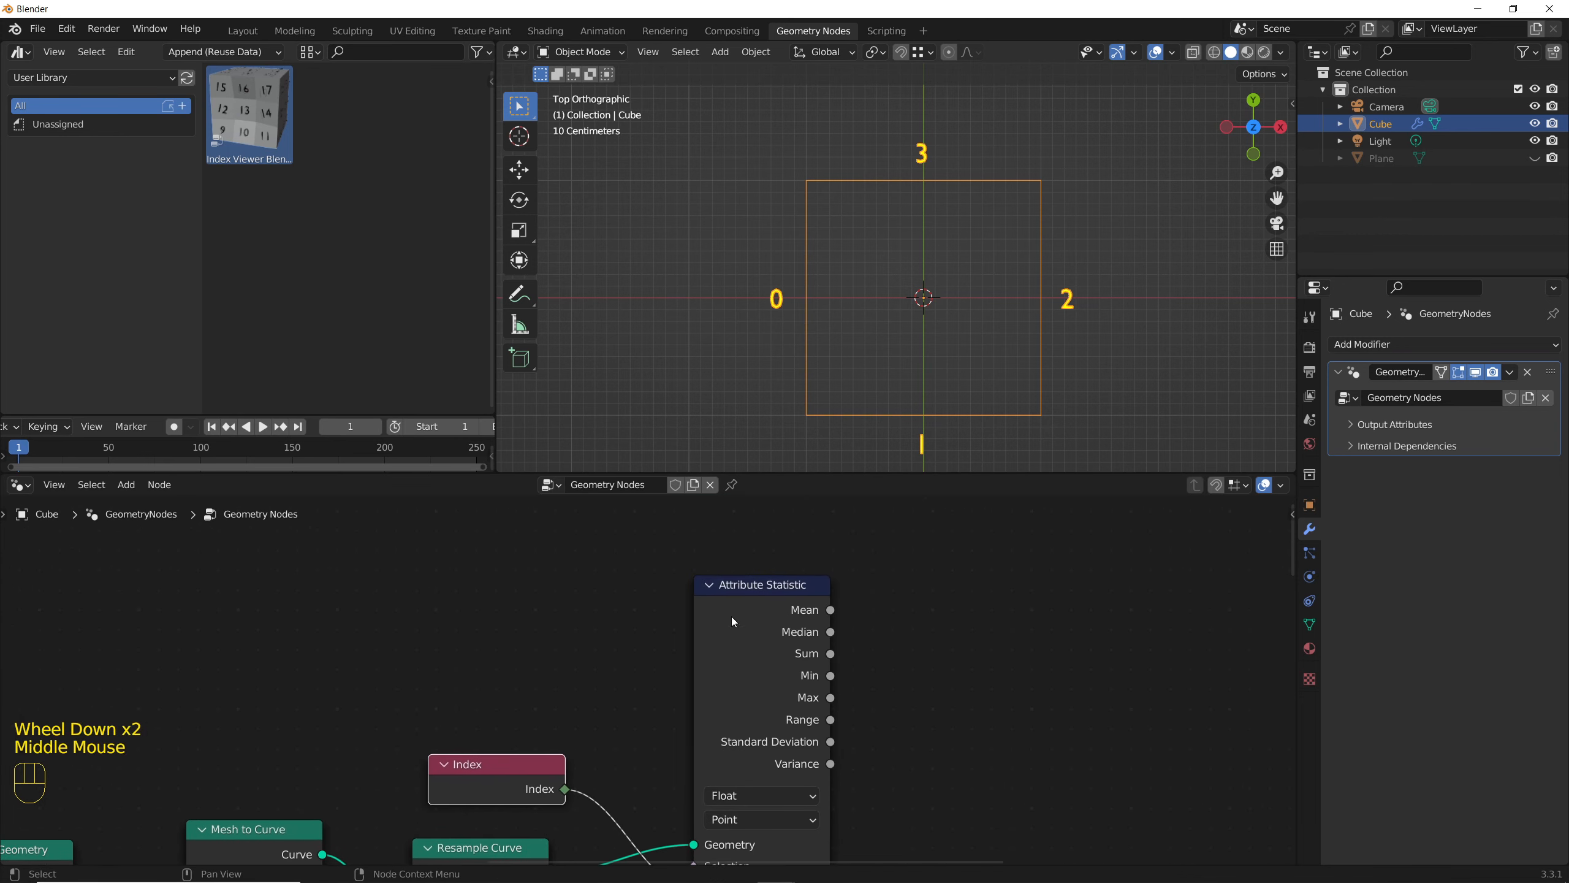
middle_drag(731, 616, 657, 537)
double_click(658, 537)
scroll(678, 579, down, 4)
drag(679, 580, 684, 637)
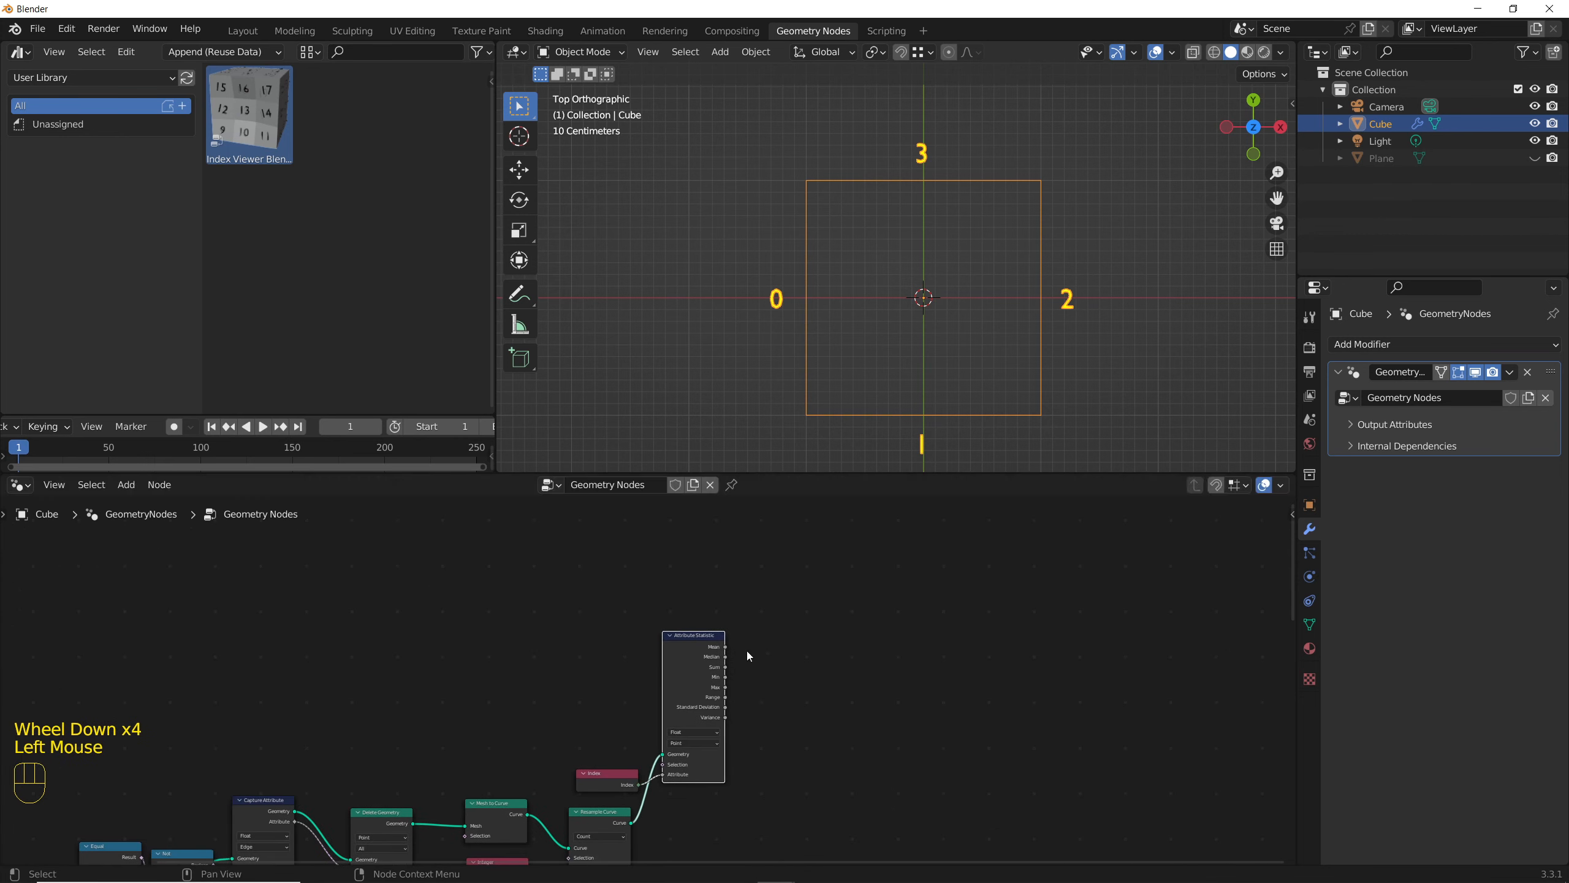
Step: Add a Mesh Line node beside the Attribute Statistic node
scroll(746, 650, up, 6)
key(shift+a)
text(mesh)
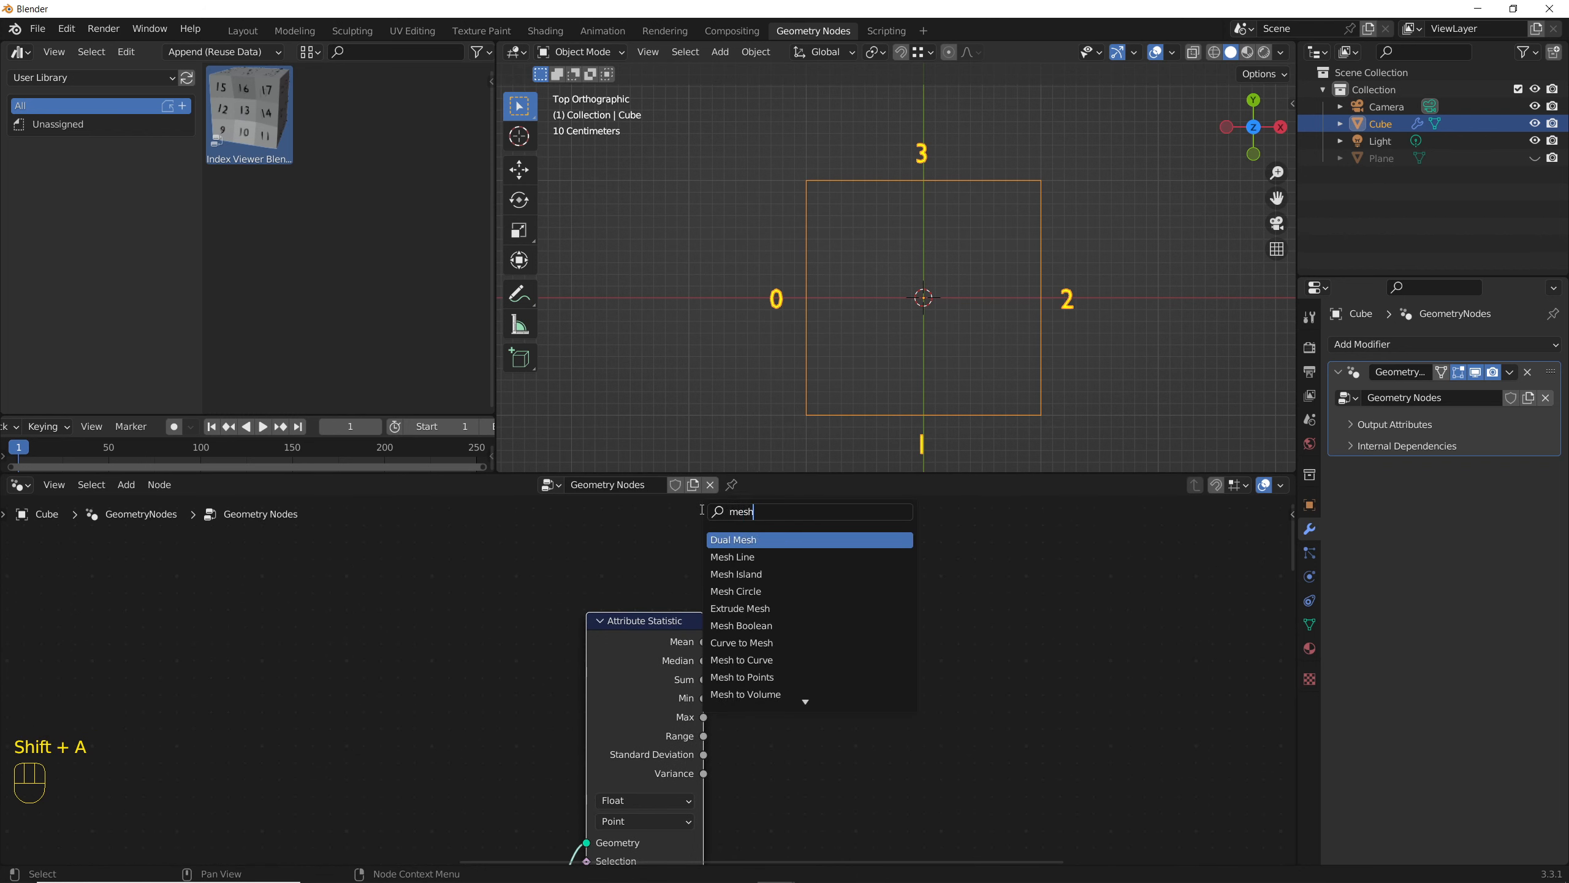
click(732, 557)
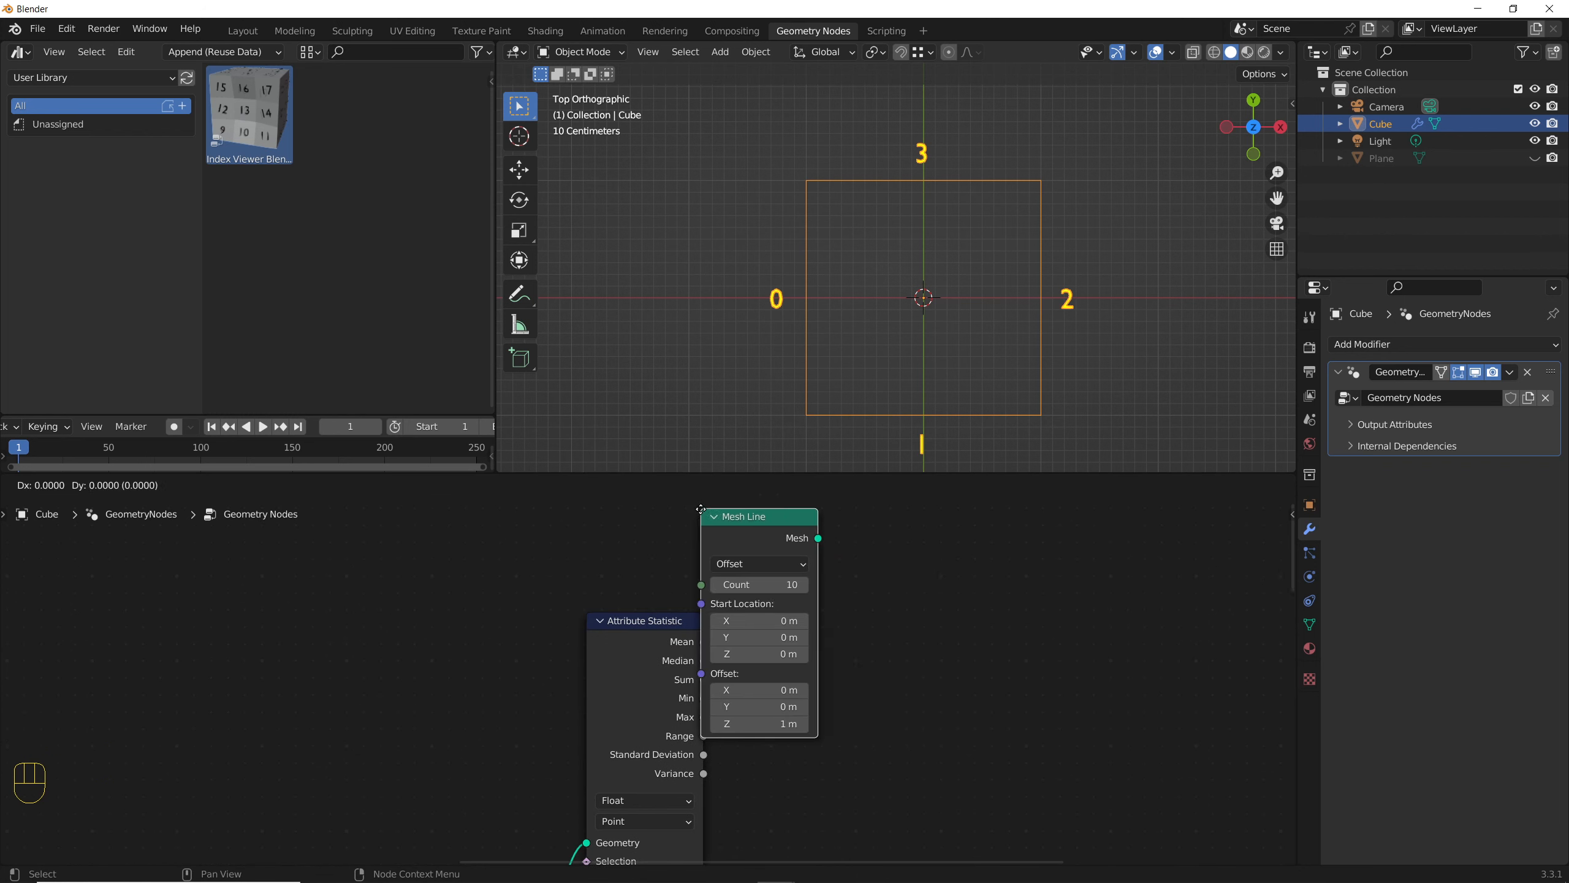
click(877, 674)
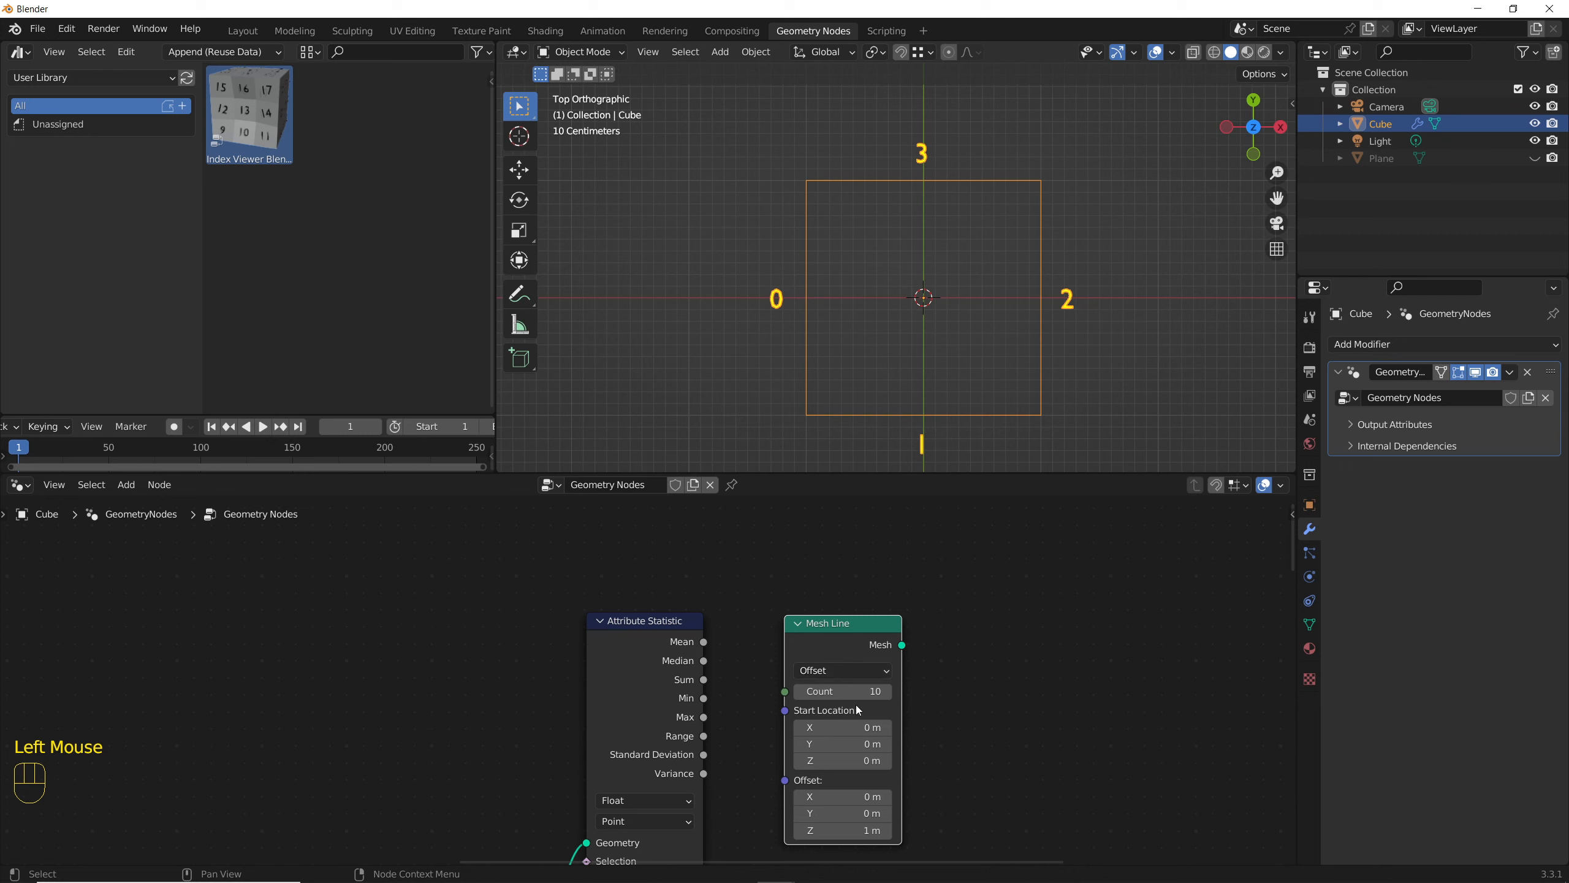
Step: Connect Attribute Statistic's Sum to Mesh Line's Count and bring the two nodes closer together
middle_drag(849, 680, 842, 676)
scroll(837, 674, up, 4)
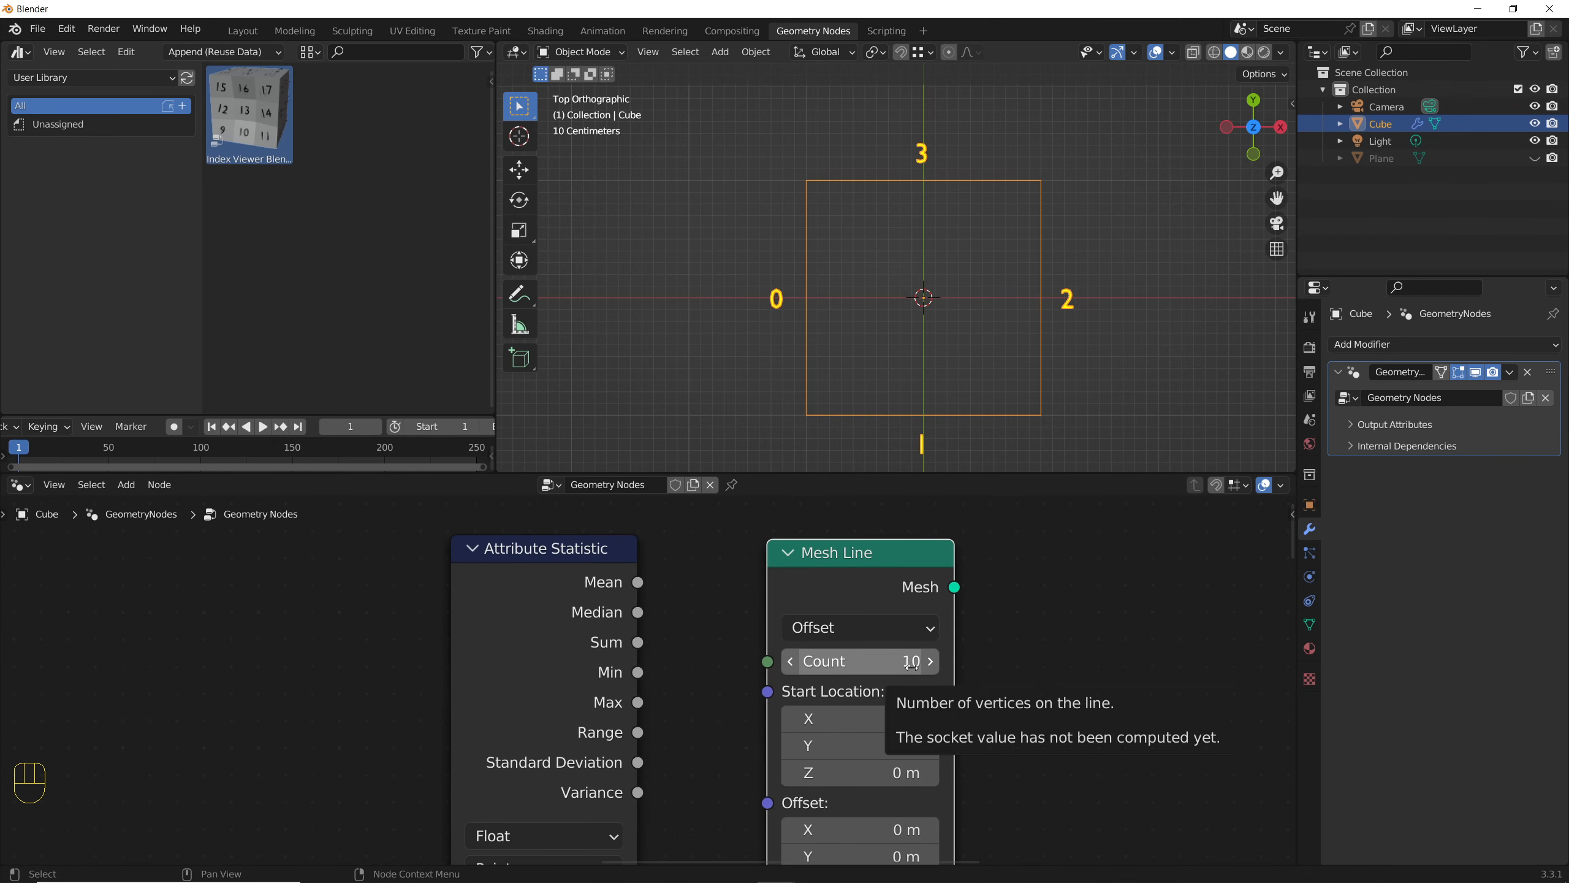
drag(636, 645, 767, 662)
scroll(726, 667, down, 3)
middle_drag(726, 666, 696, 631)
double_click(558, 550)
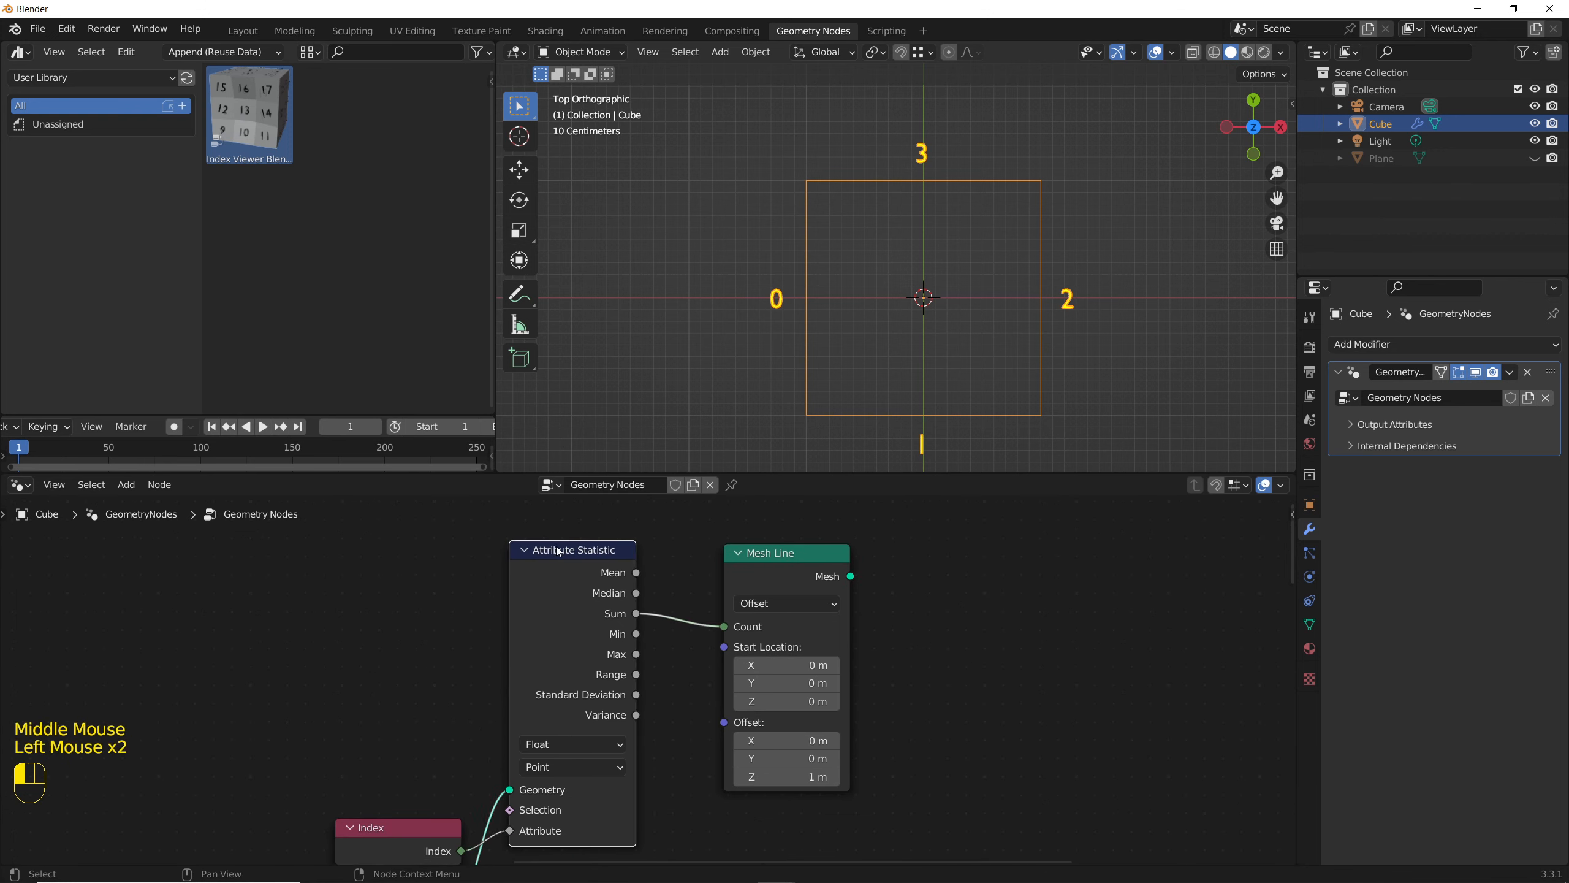
drag(558, 554, 579, 549)
drag(781, 556, 758, 557)
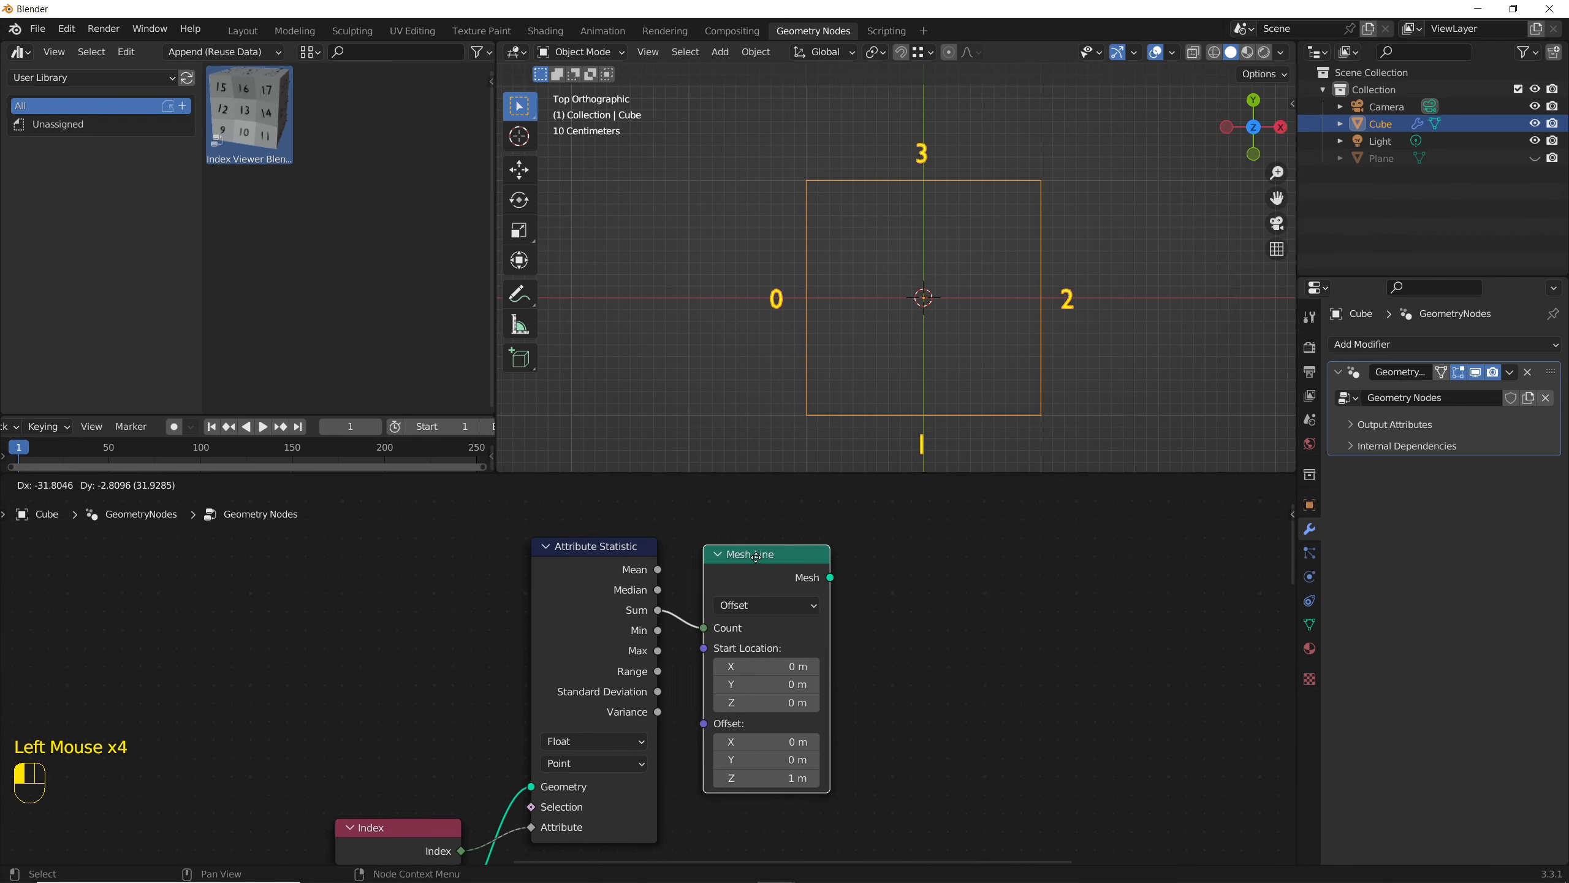
Step: Add an Instance on Points node and connect Mesh Line's Mesh output to its Points input
middle_drag(866, 645, 734, 644)
key(shift+a)
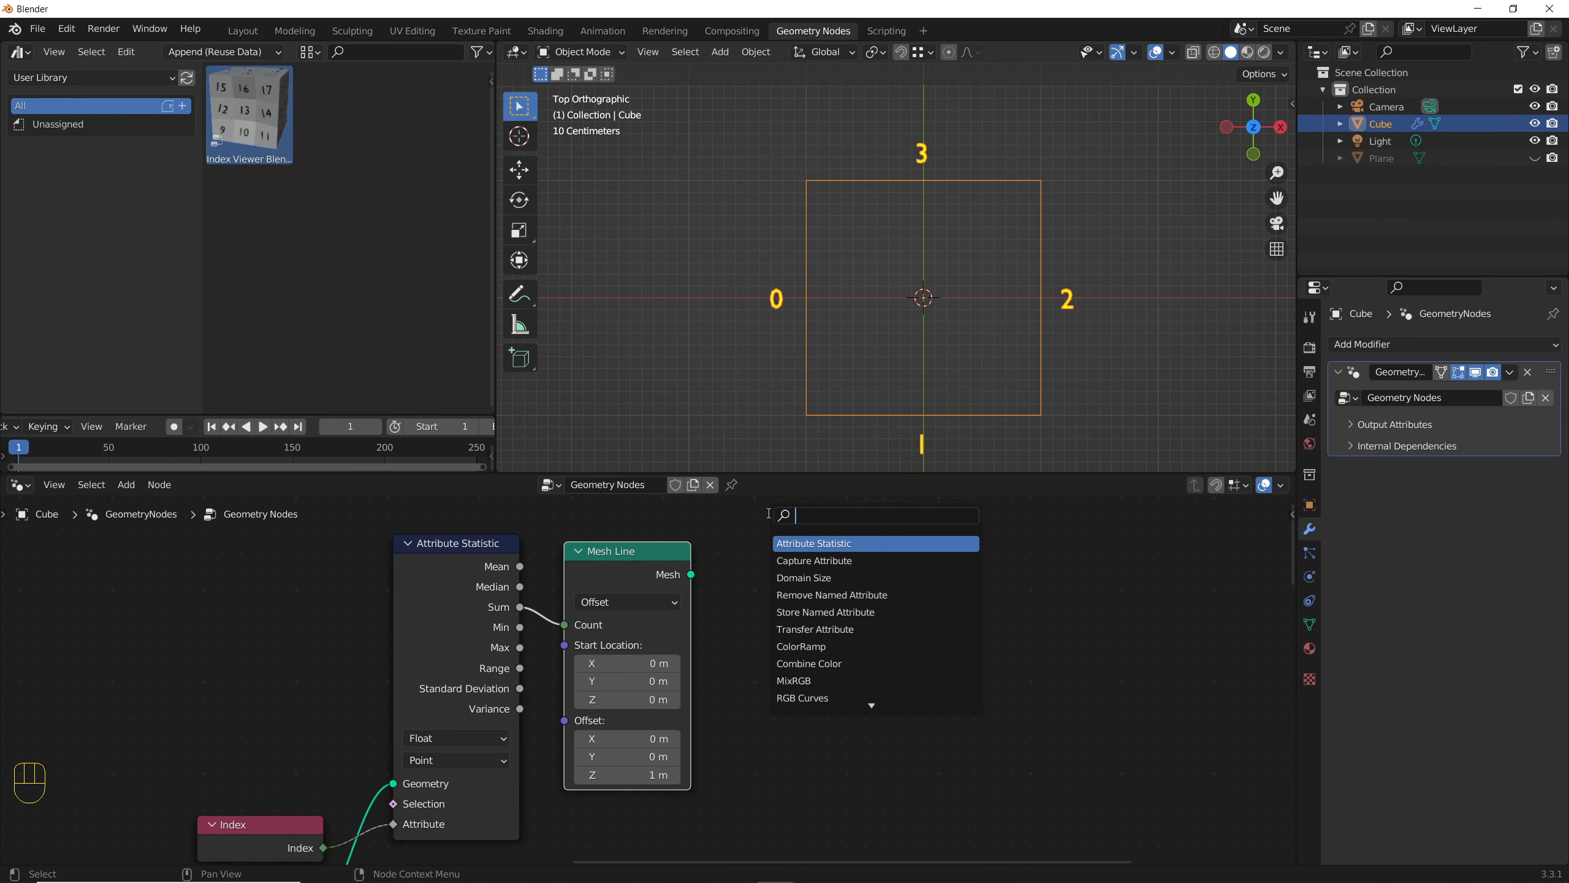
text(instan)
key(Down)
key(Down)
key(Down)
key(Down)
key(Down)
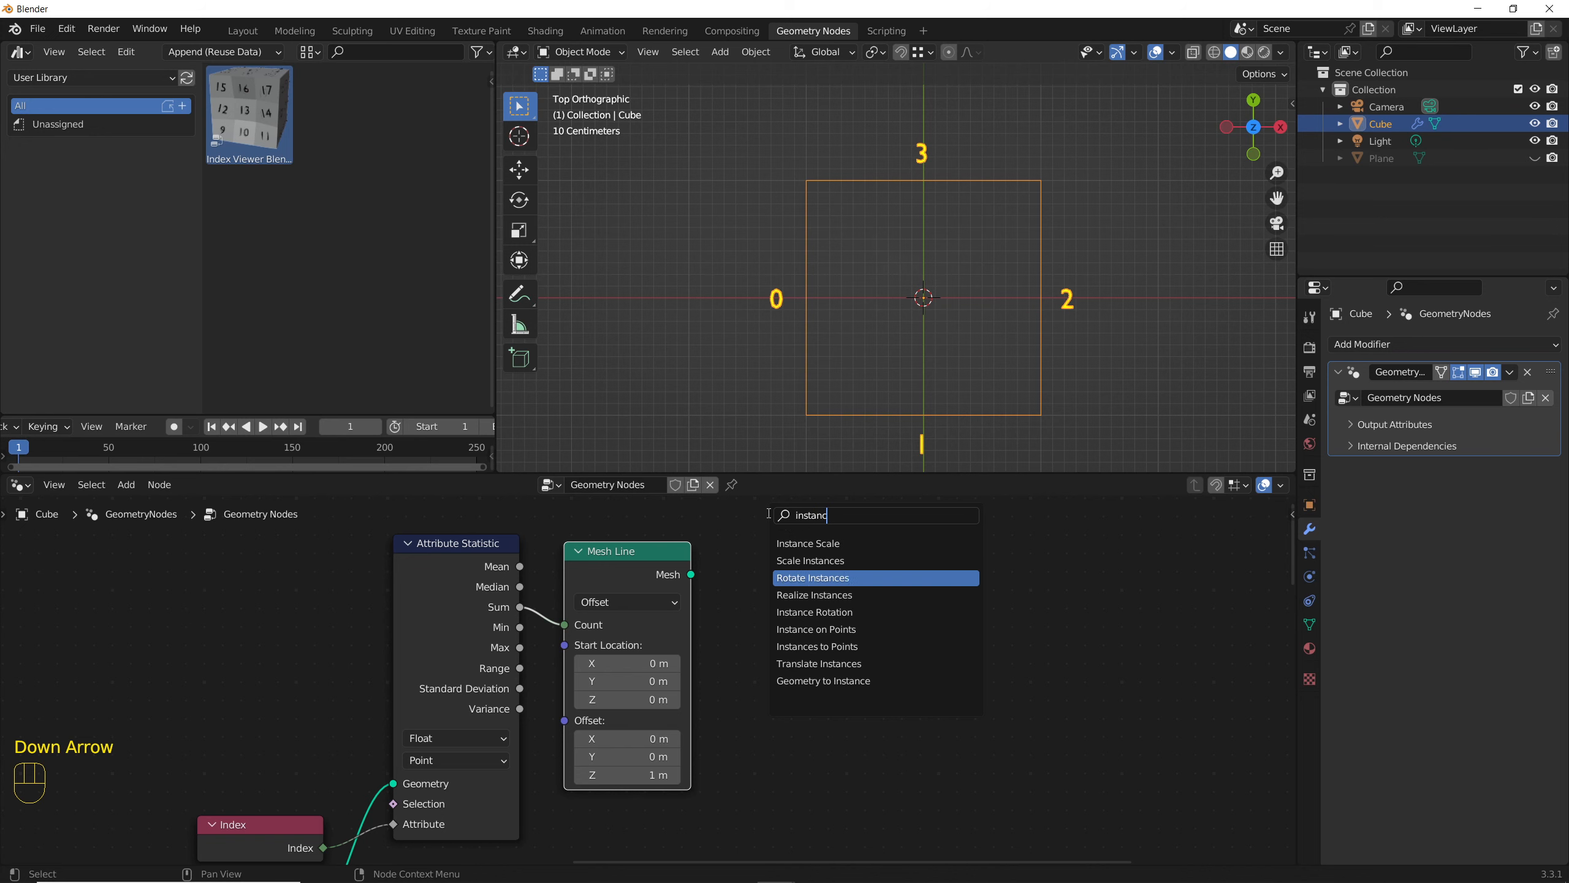
key(Return)
click(789, 529)
drag(691, 575, 788, 585)
drag(846, 539, 905, 539)
middle_drag(886, 623, 972, 581)
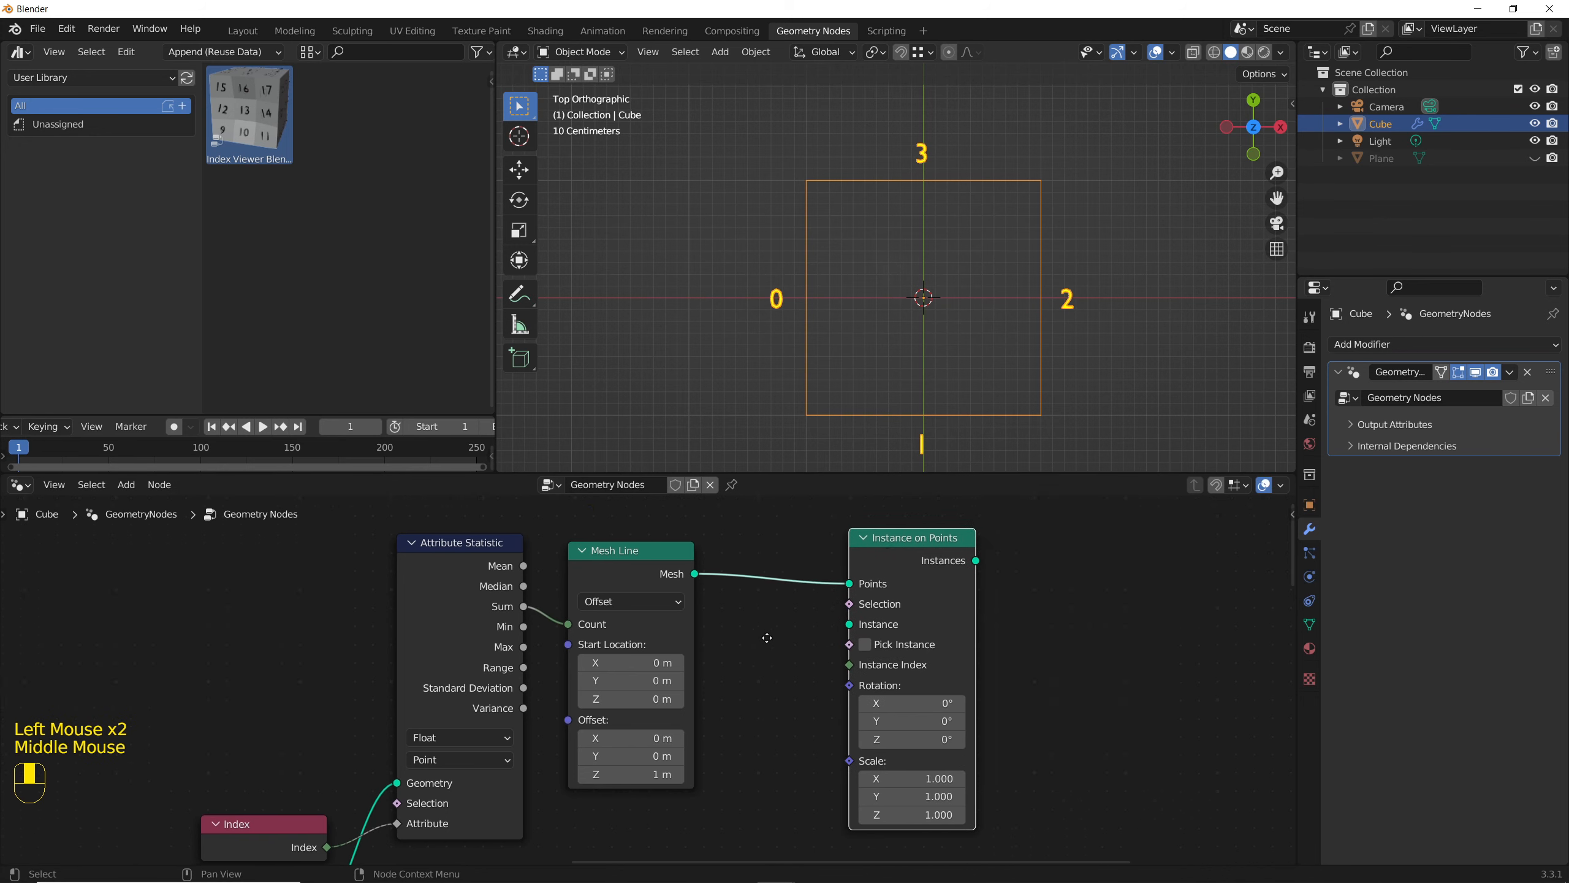
Step: Feed a new Curve Line node into the Instance input of Instance on Points
scroll(973, 581, up, 2)
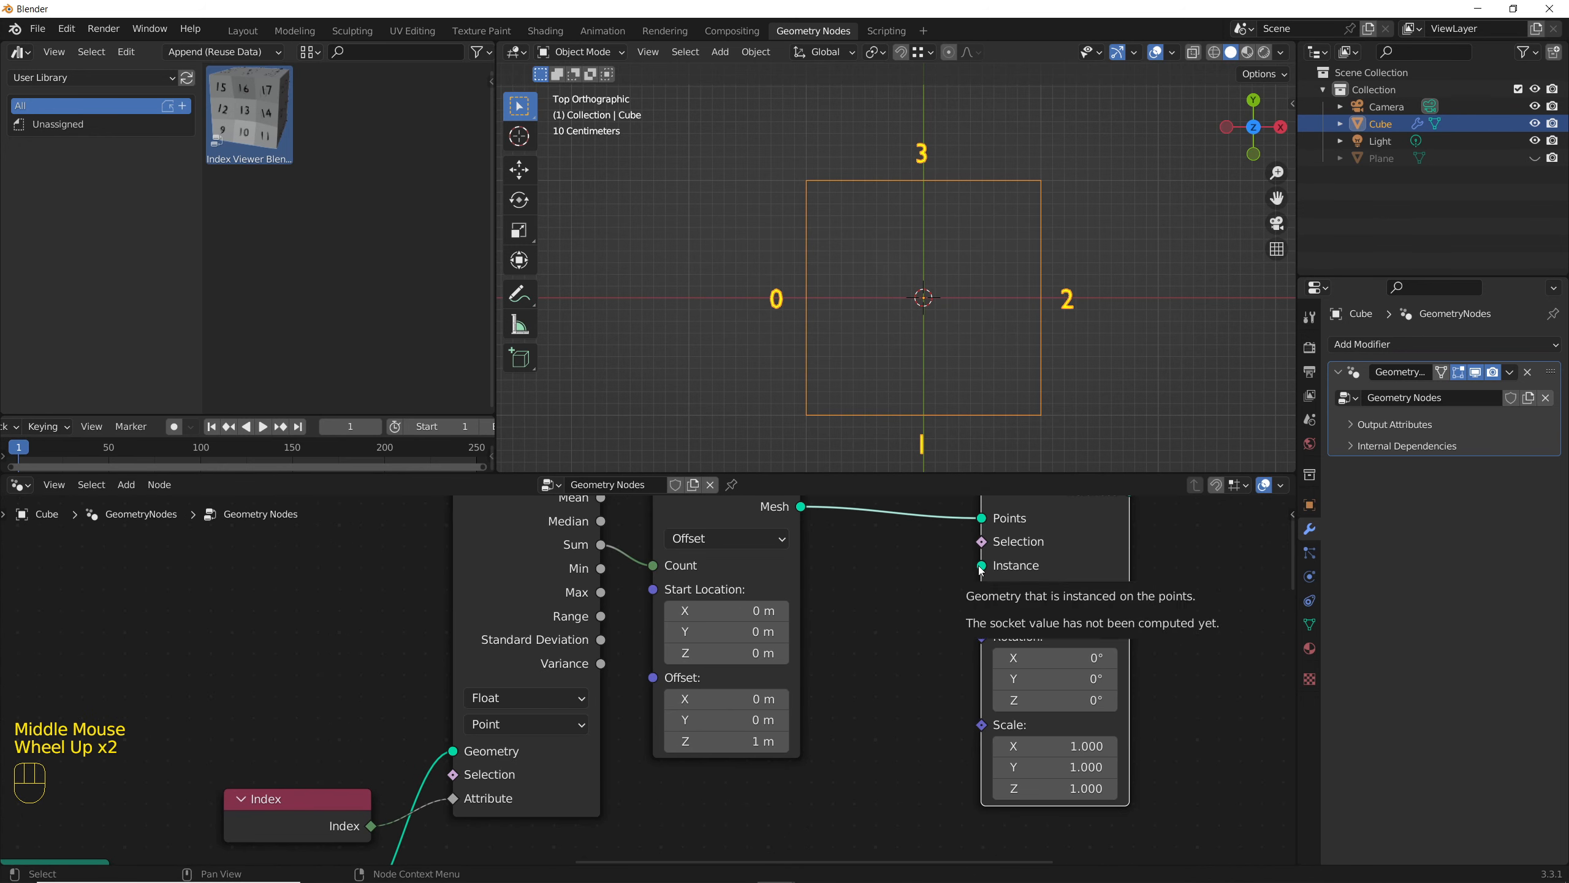
drag(981, 566, 896, 623)
text(curve line)
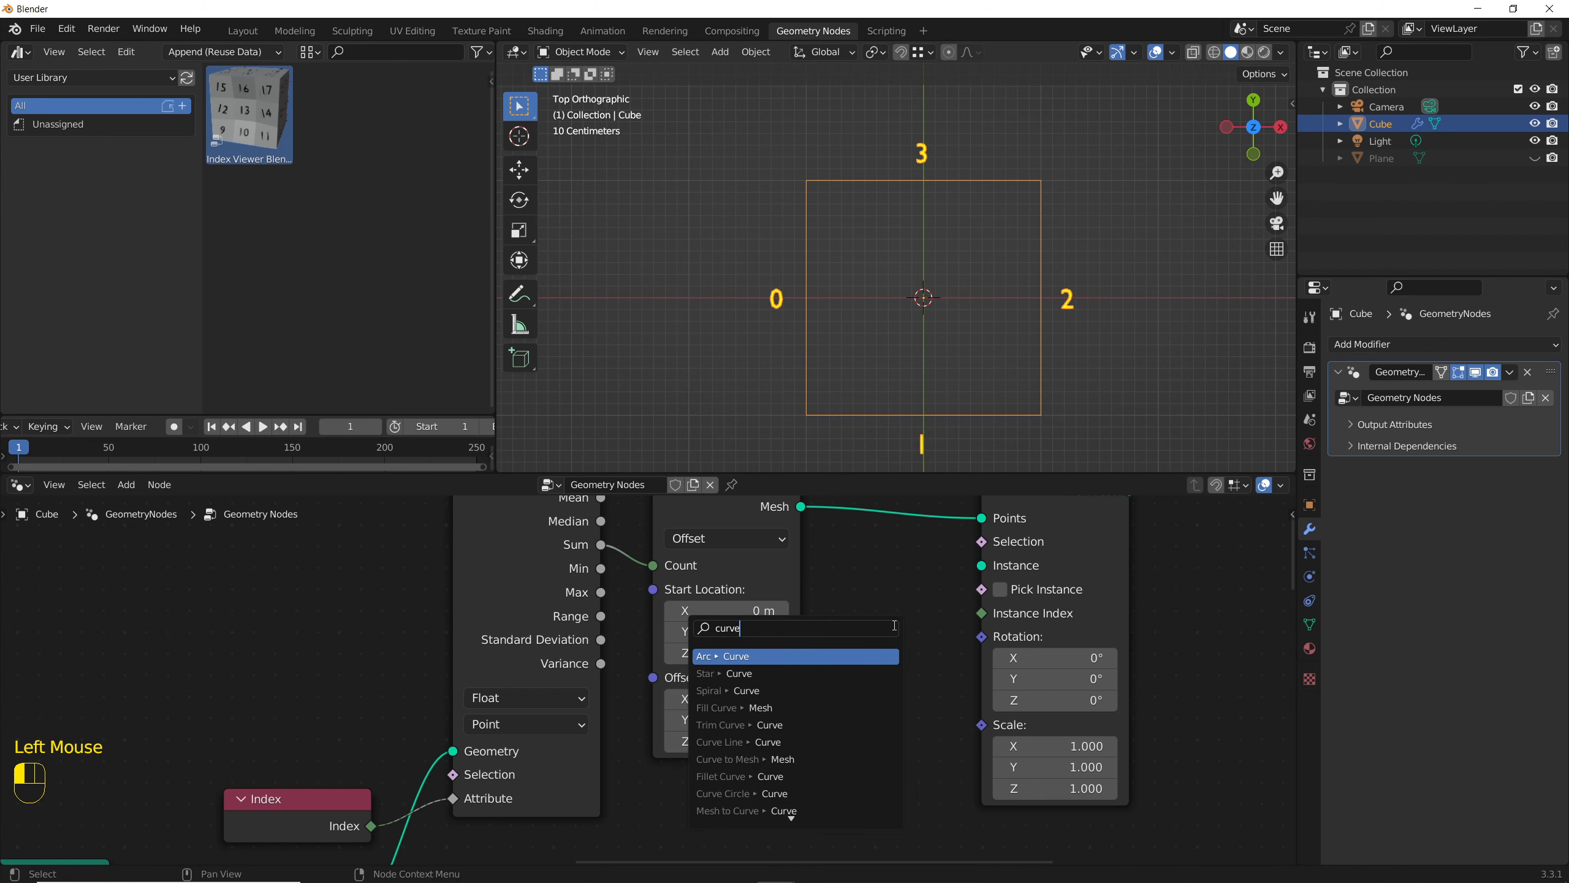
key(Return)
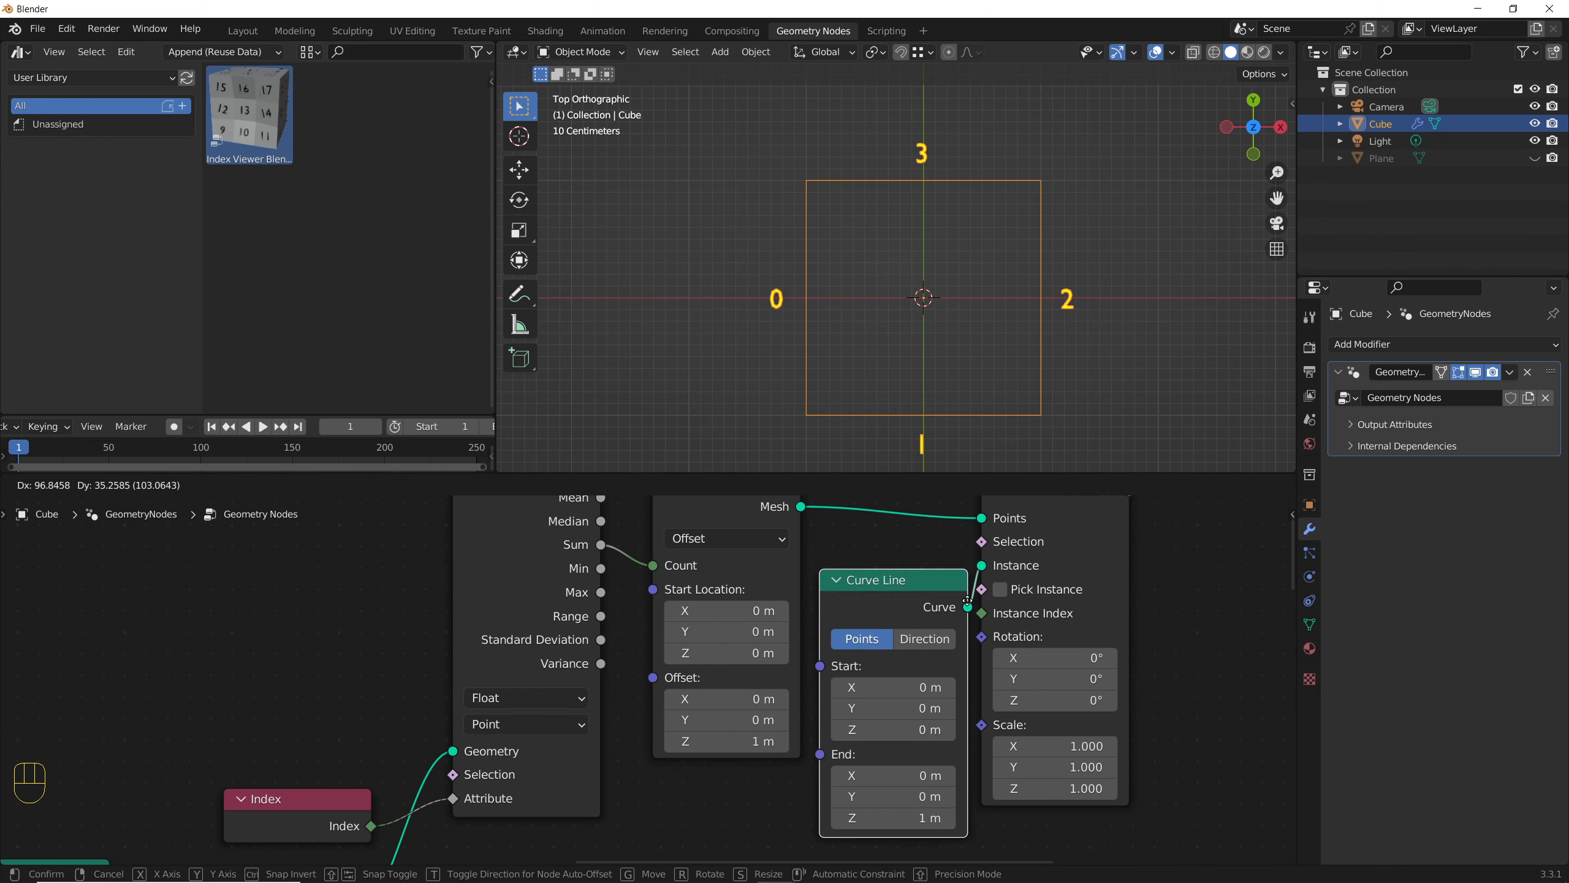
click(964, 572)
Step: Tidy the placement of the Instance on Points node beside the Mesh Line and Curve Line nodes
middle_drag(1153, 612, 799, 675)
click(812, 611)
scroll(619, 634, down, 3)
middle_drag(620, 635, 656, 657)
scroll(609, 601, up, 3)
drag(609, 600, 741, 697)
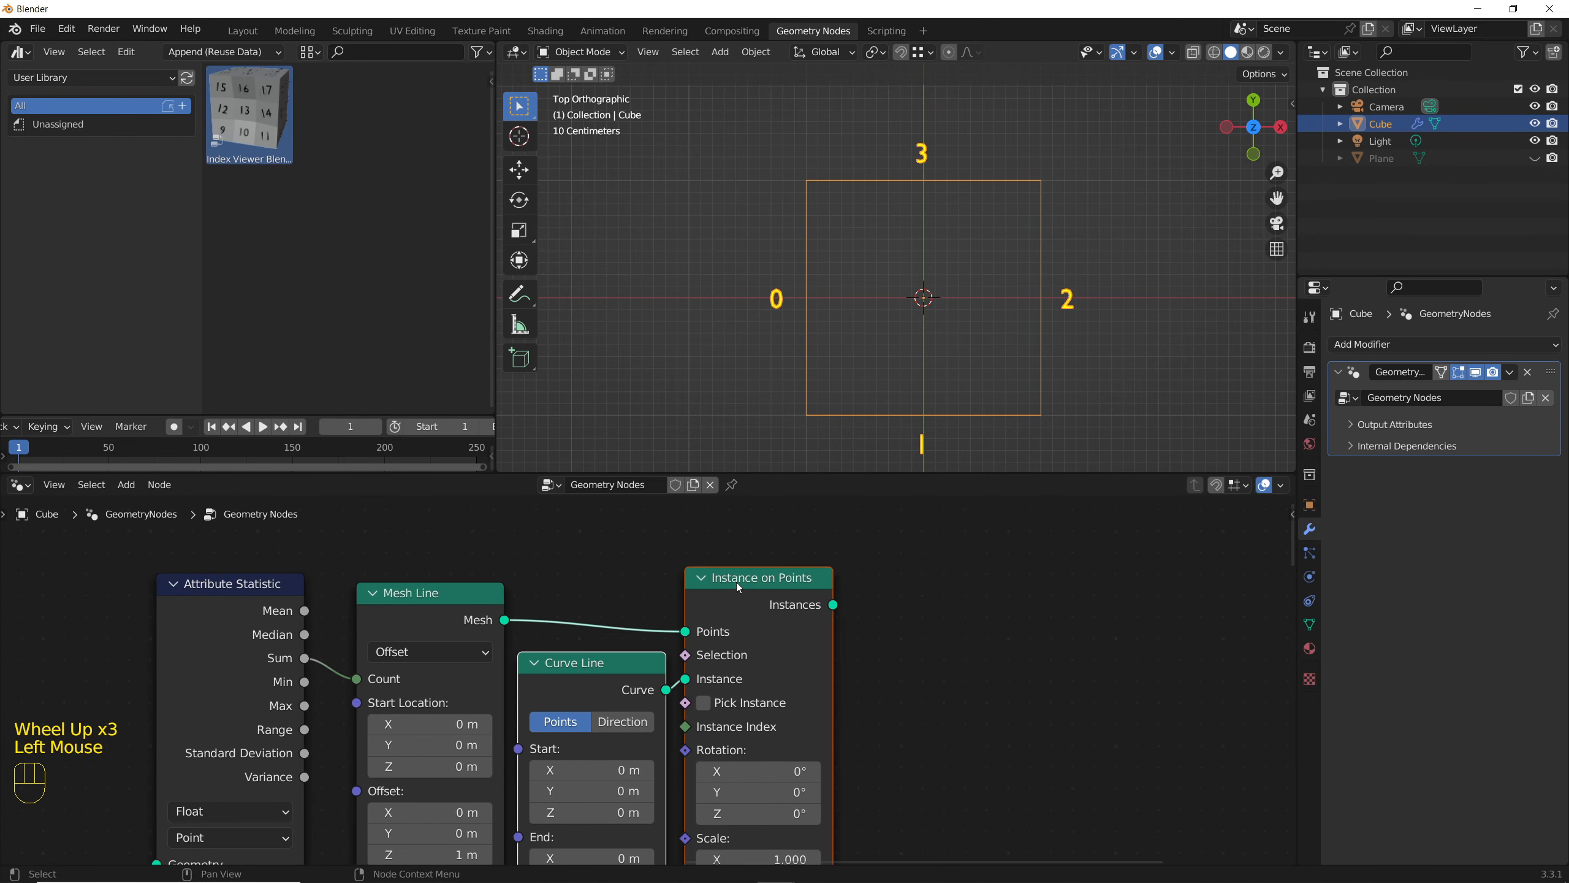
drag(736, 581, 735, 571)
click(878, 645)
middle_drag(880, 644, 878, 645)
scroll(564, 663, down, 2)
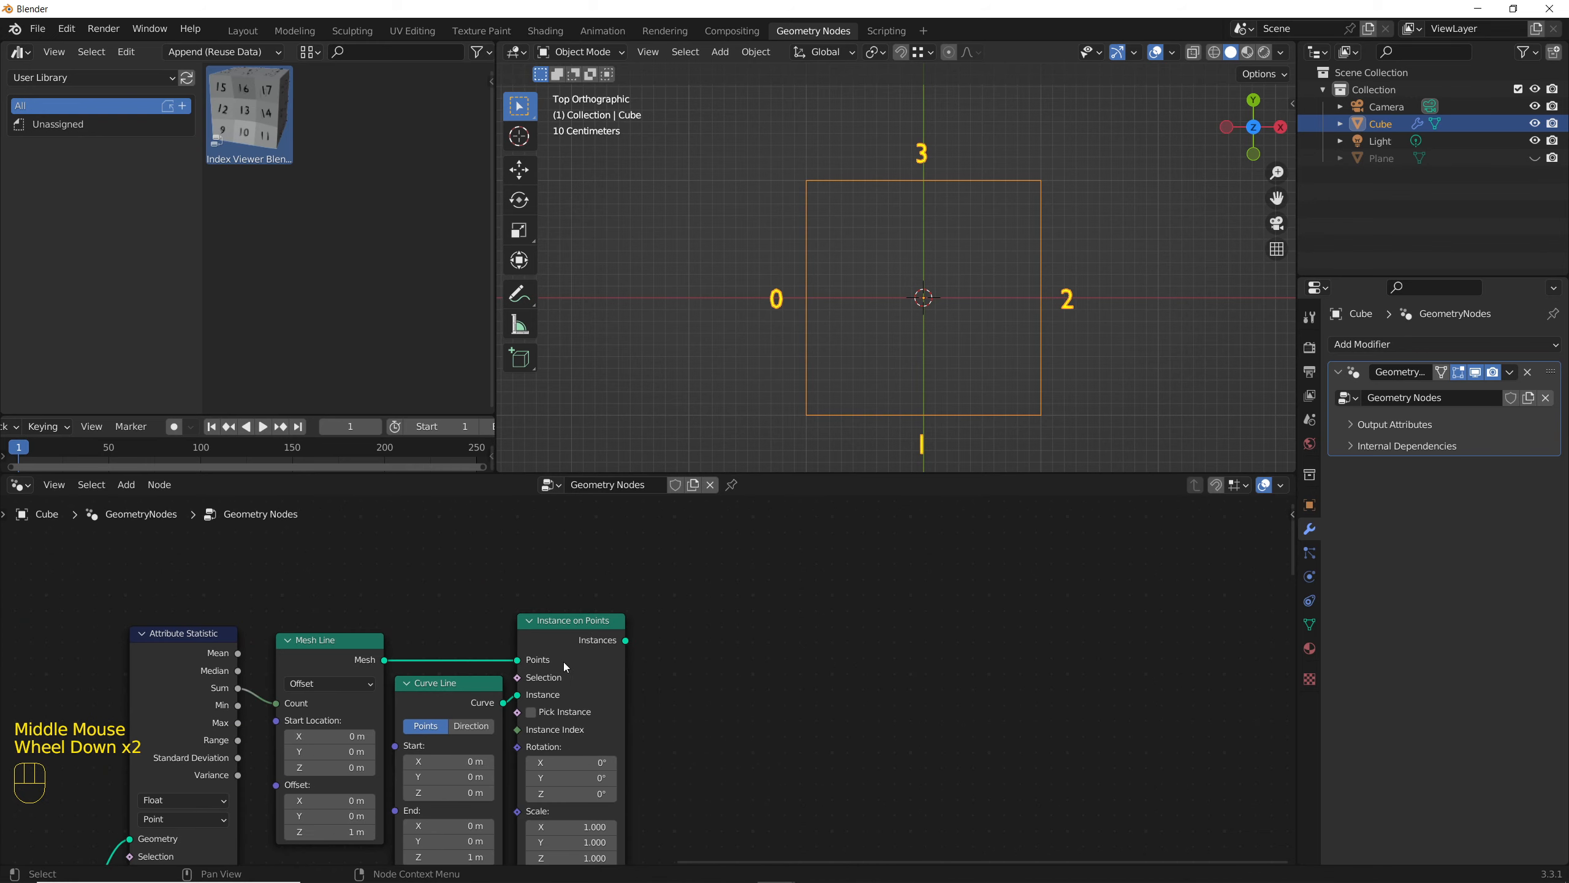
Step: Add a Realize Instances node fed by the Instances output of Instance on Points
scroll(640, 667, up, 2)
drag(632, 632, 741, 632)
text(re)
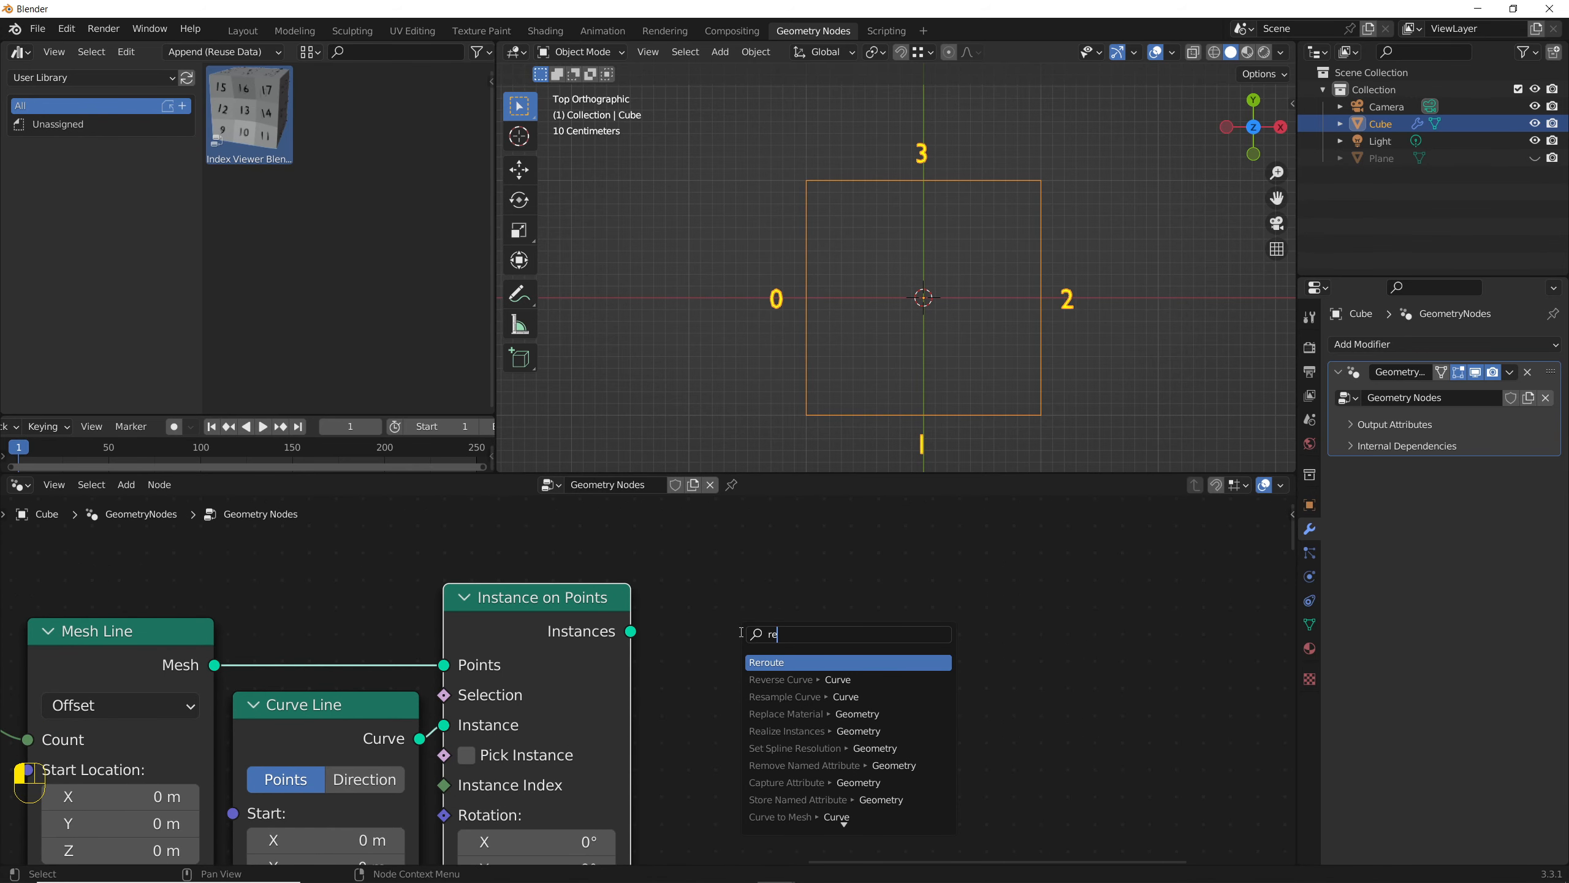
text(ali)
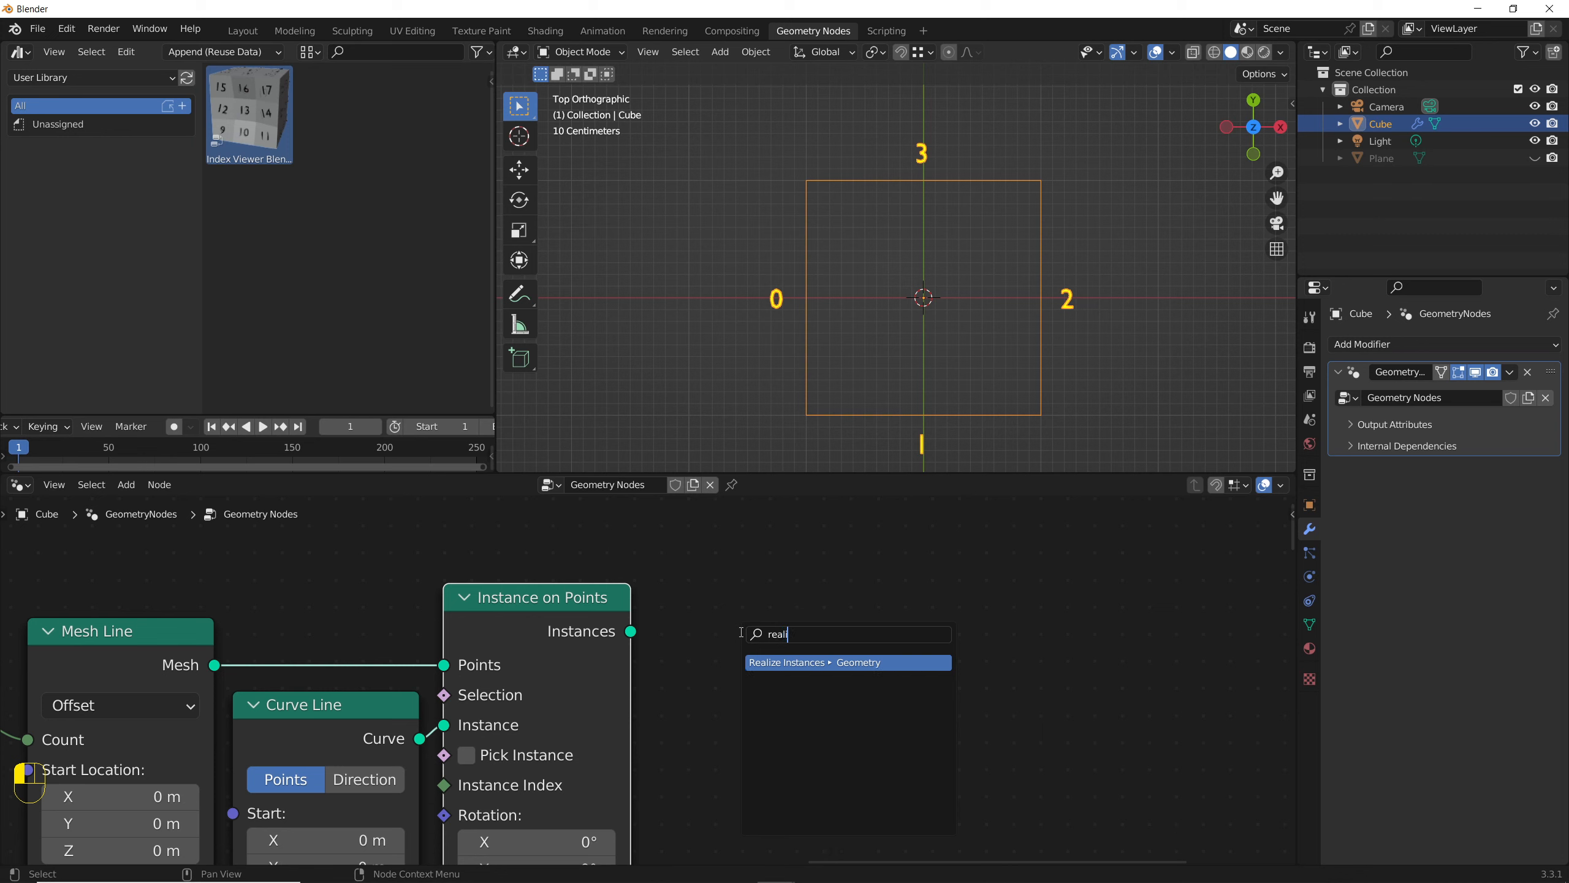
key(Return)
click(740, 632)
scroll(745, 739, down, 2)
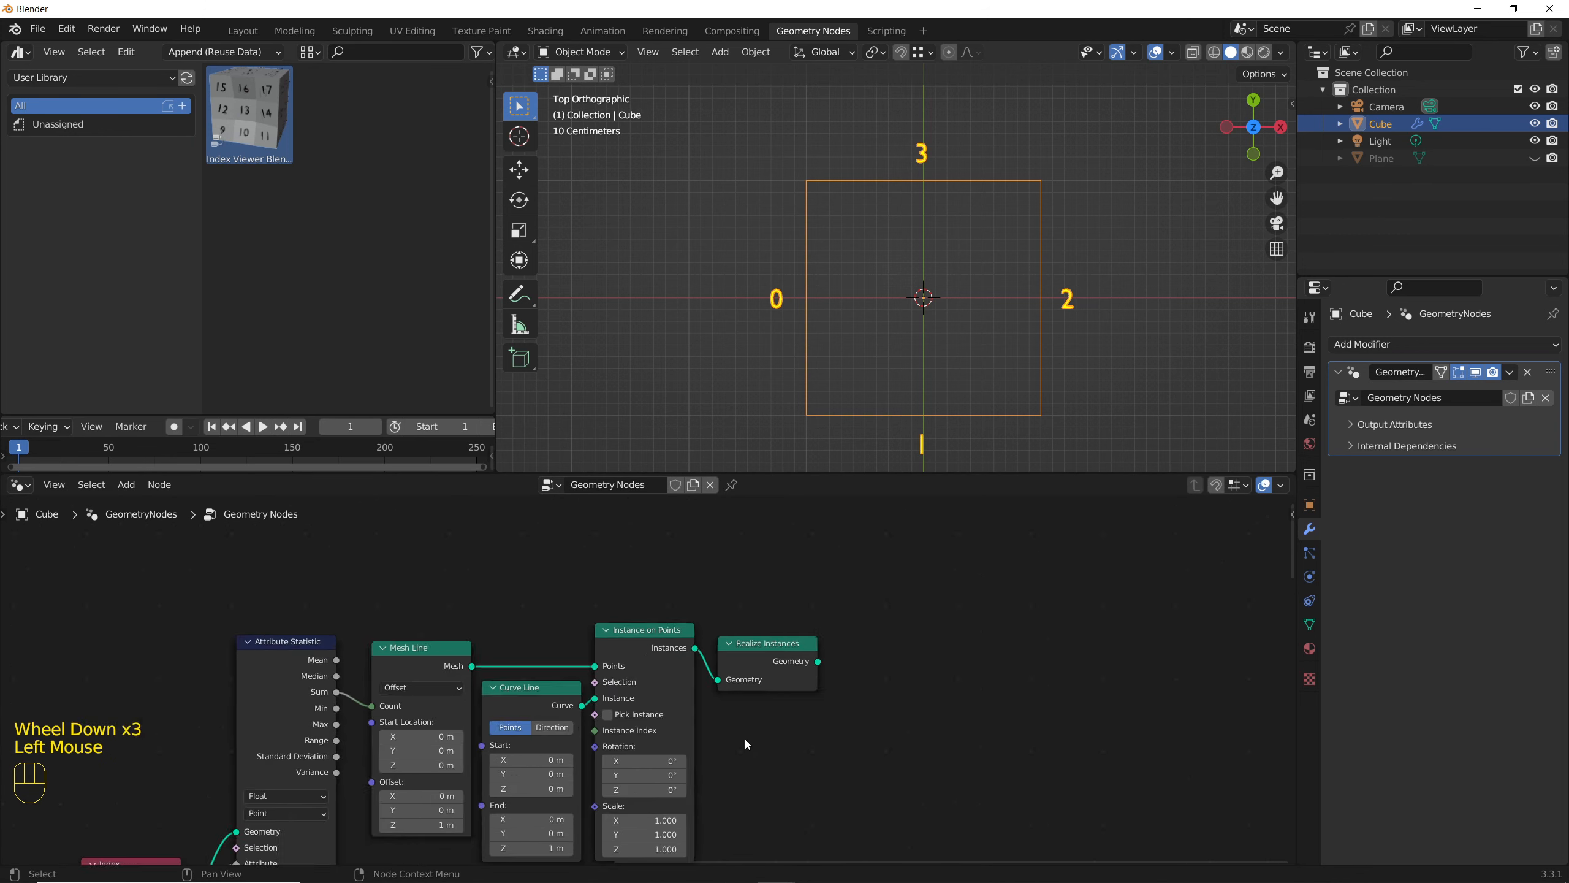
Step: Add a Set Position node fed by Realize Instances and place it below and beyond that node
middle_drag(745, 739, 834, 614)
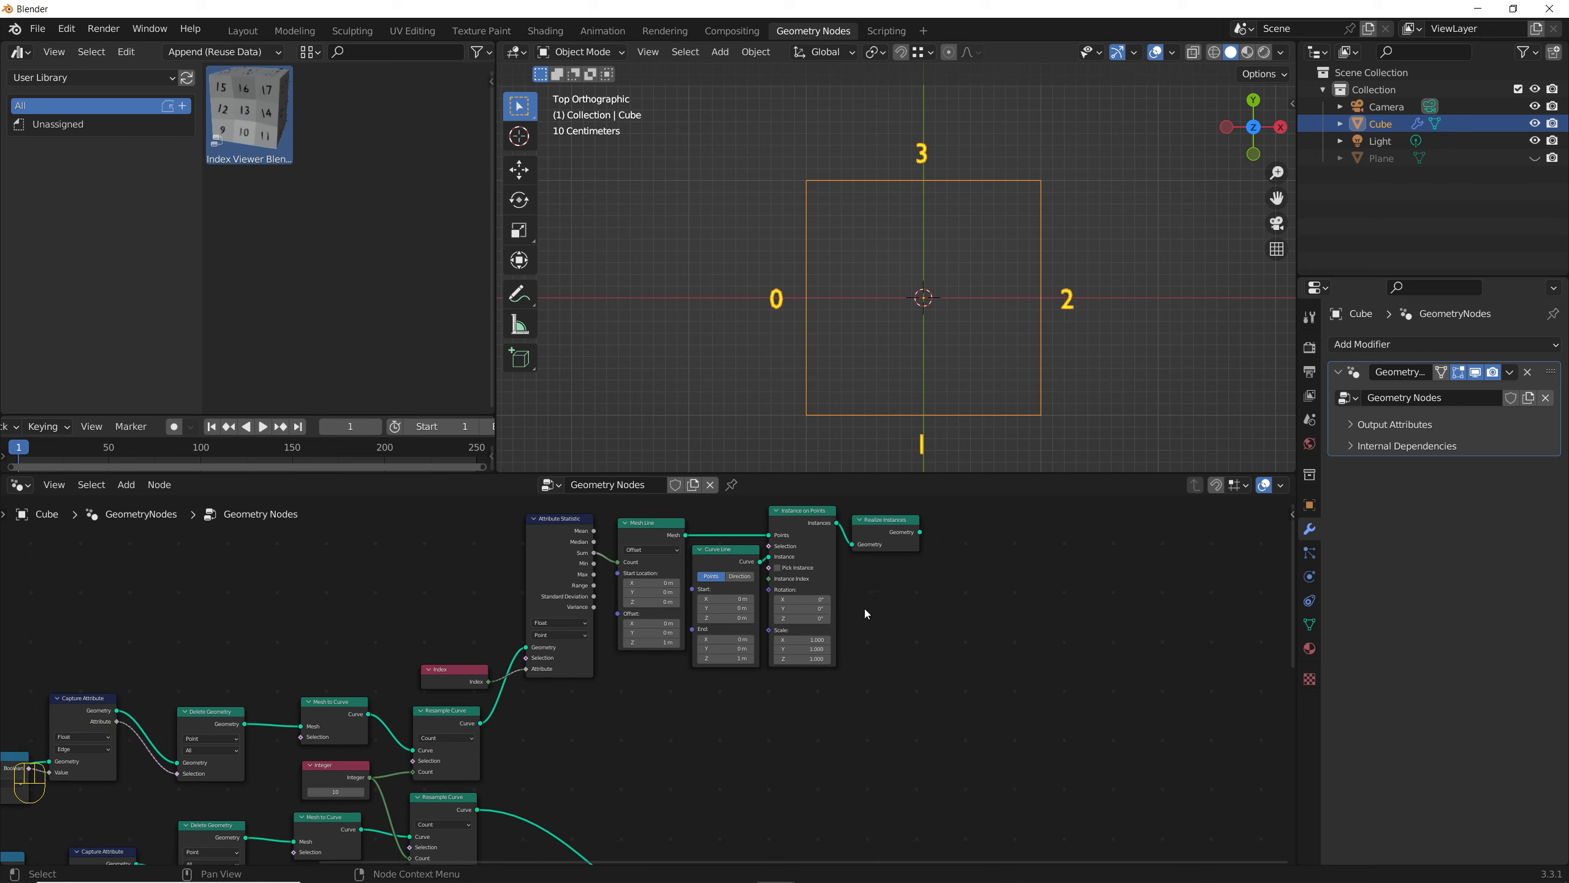
middle_drag(889, 597, 762, 624)
scroll(785, 605, up, 1)
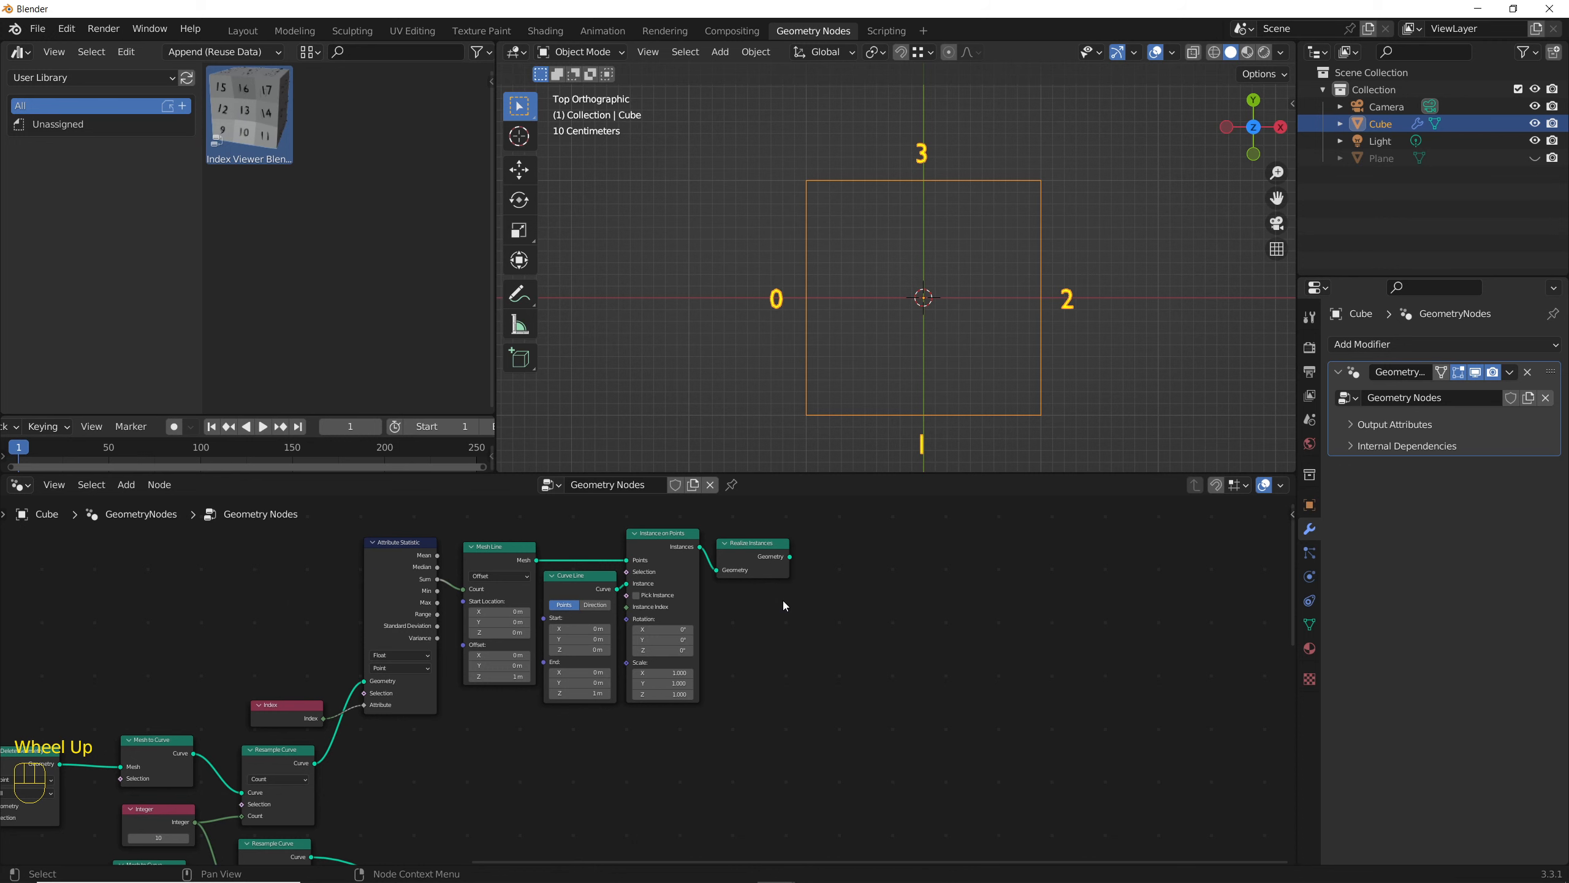
middle_drag(798, 603, 590, 622)
scroll(590, 623, up, 2)
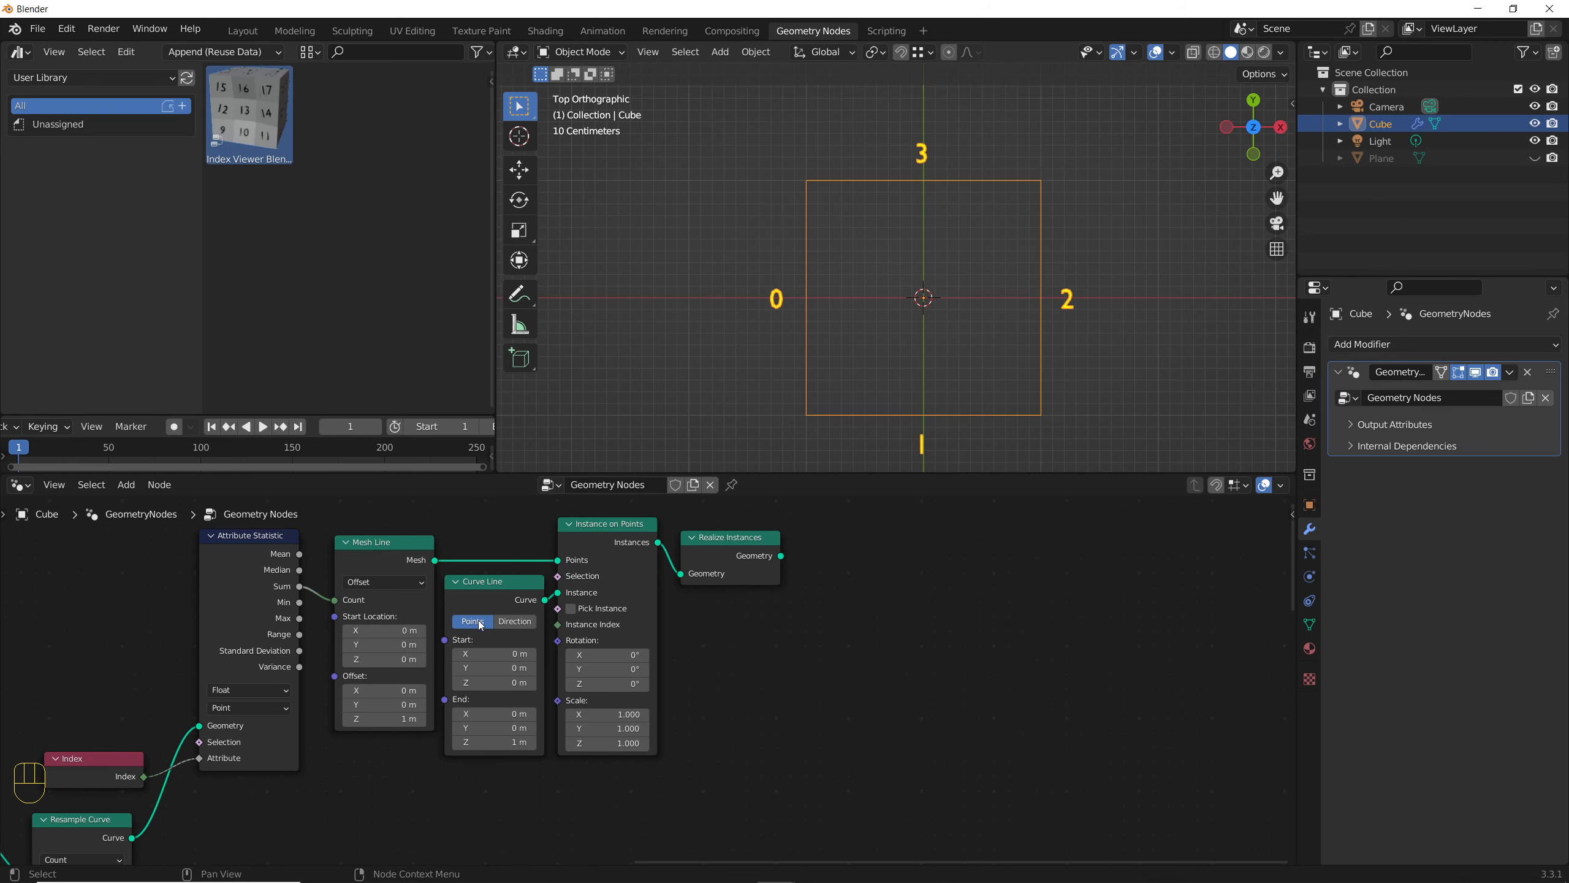
scroll(613, 643, down, 2)
middle_drag(754, 569, 618, 527)
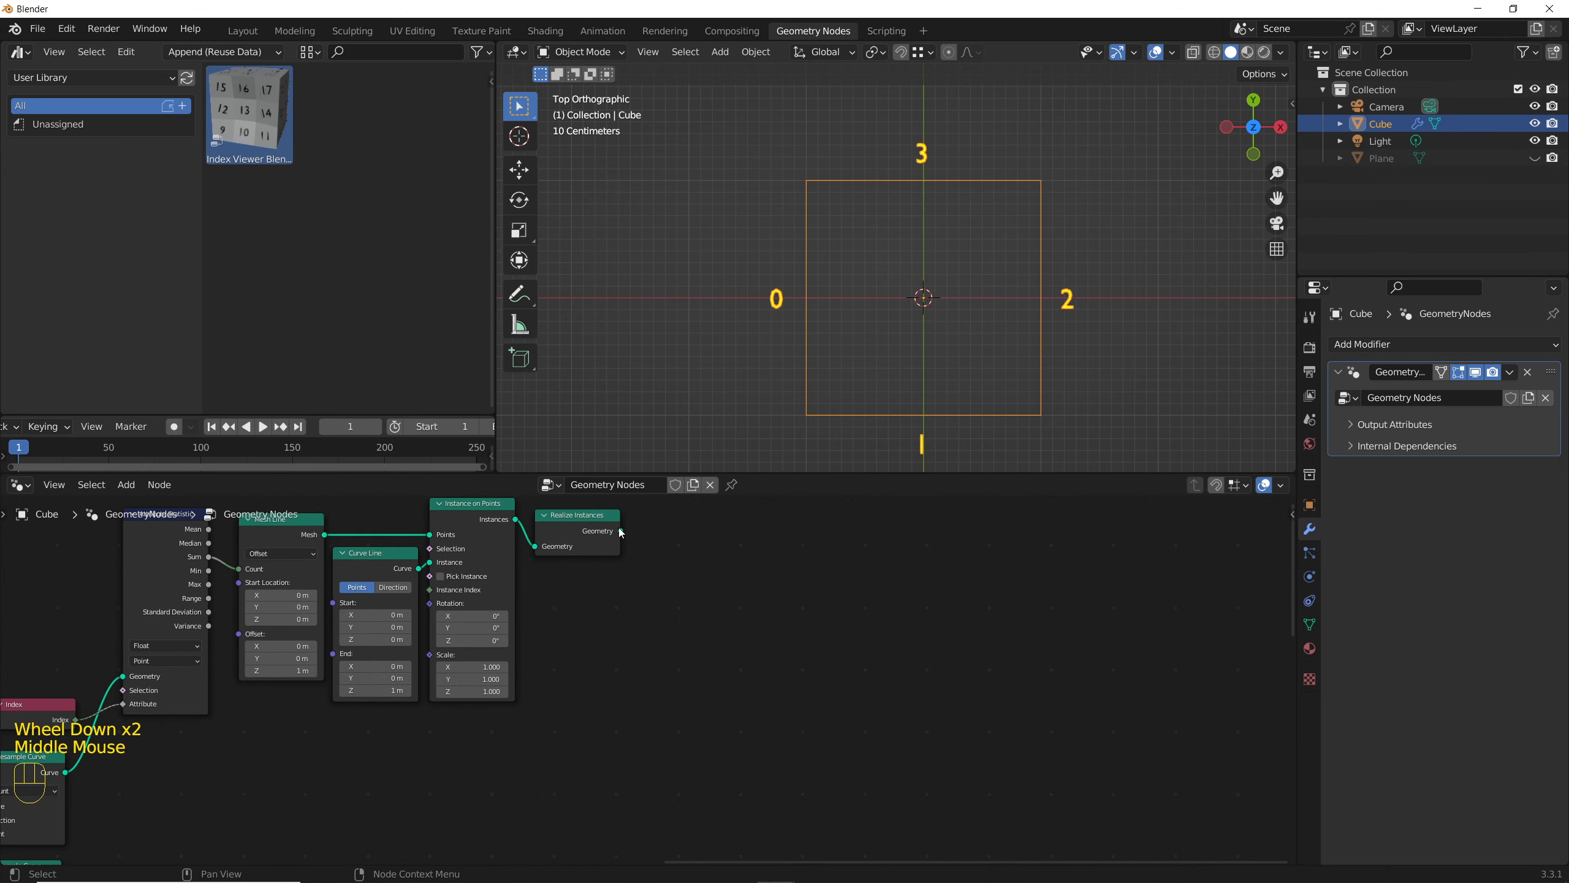
drag(620, 530, 772, 647)
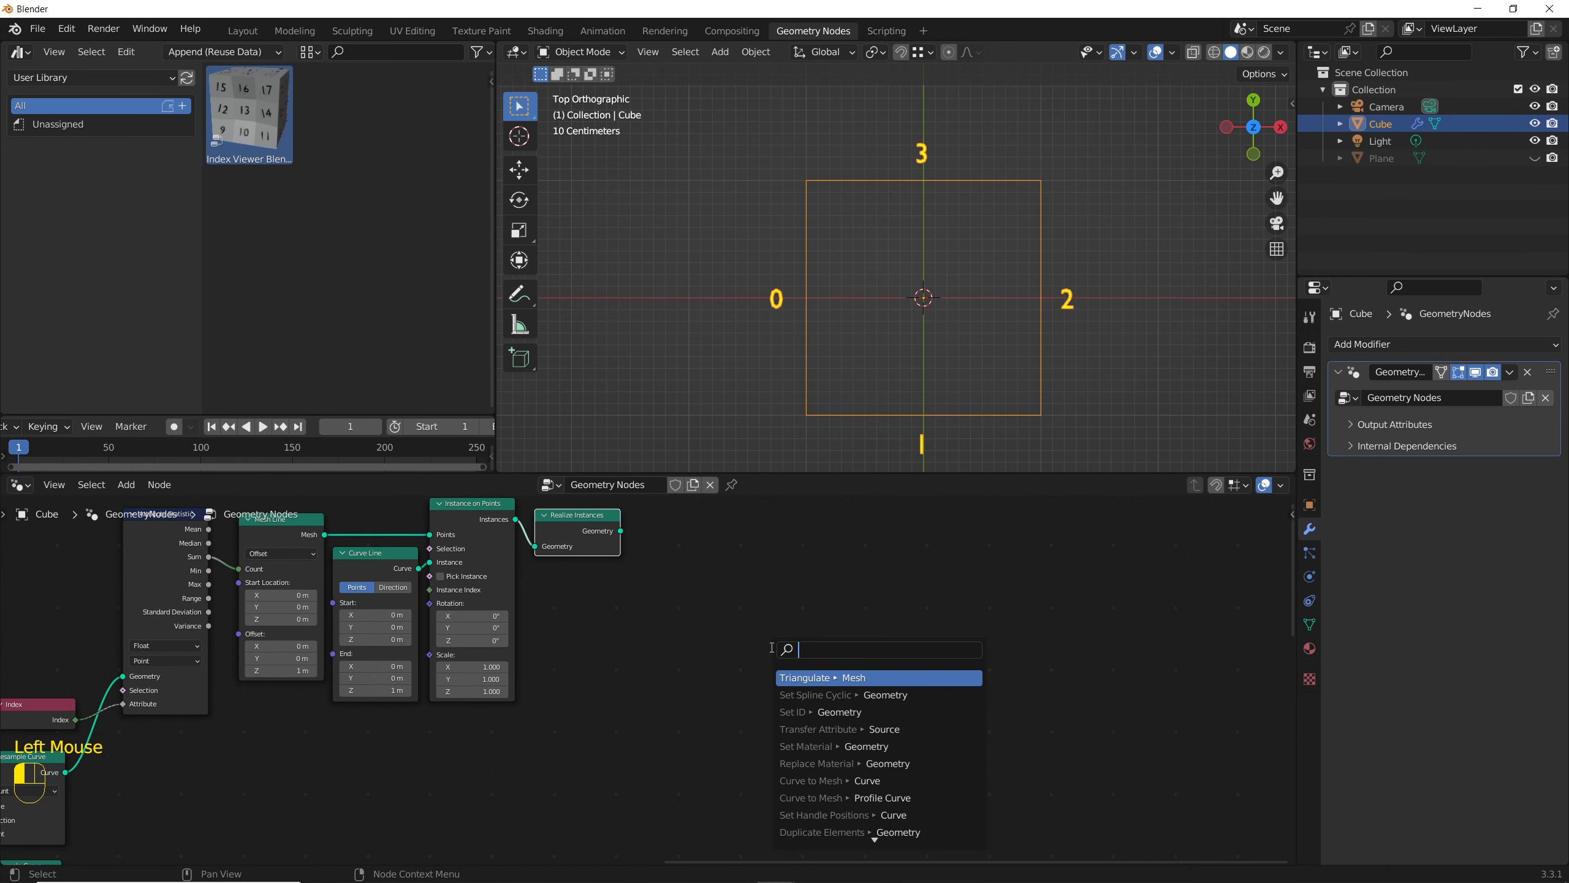
text(set pos)
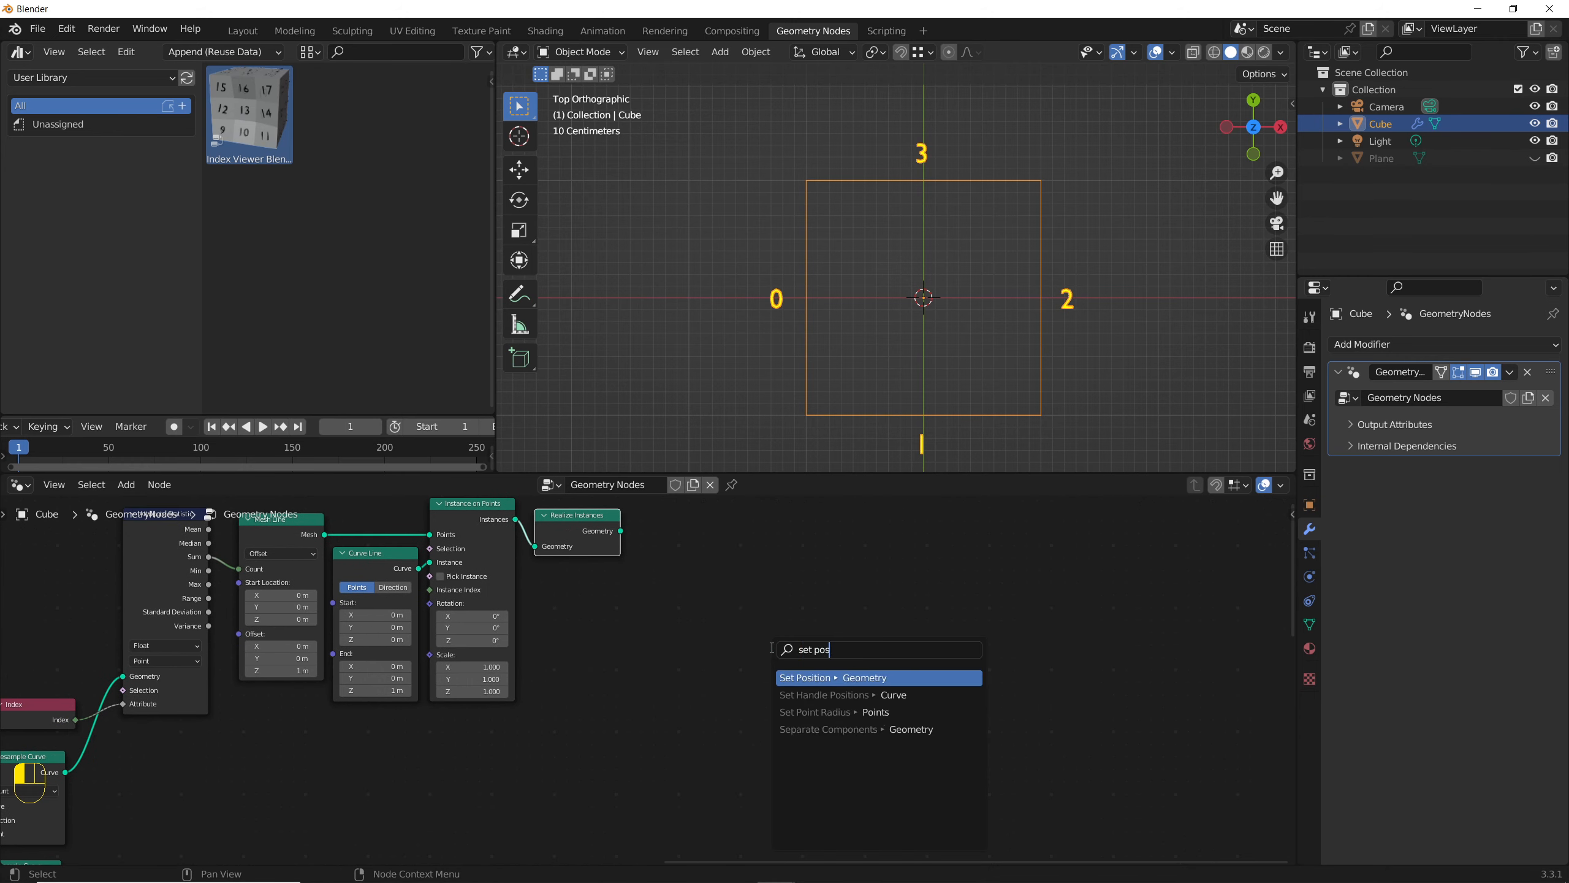
key(Return)
click(696, 635)
Step: Duplicate the Set Position node and chain the copy after the original through their Geometry sockets
scroll(701, 643, down, 2)
middle_drag(707, 649, 610, 592)
key(shift+d)
click(737, 675)
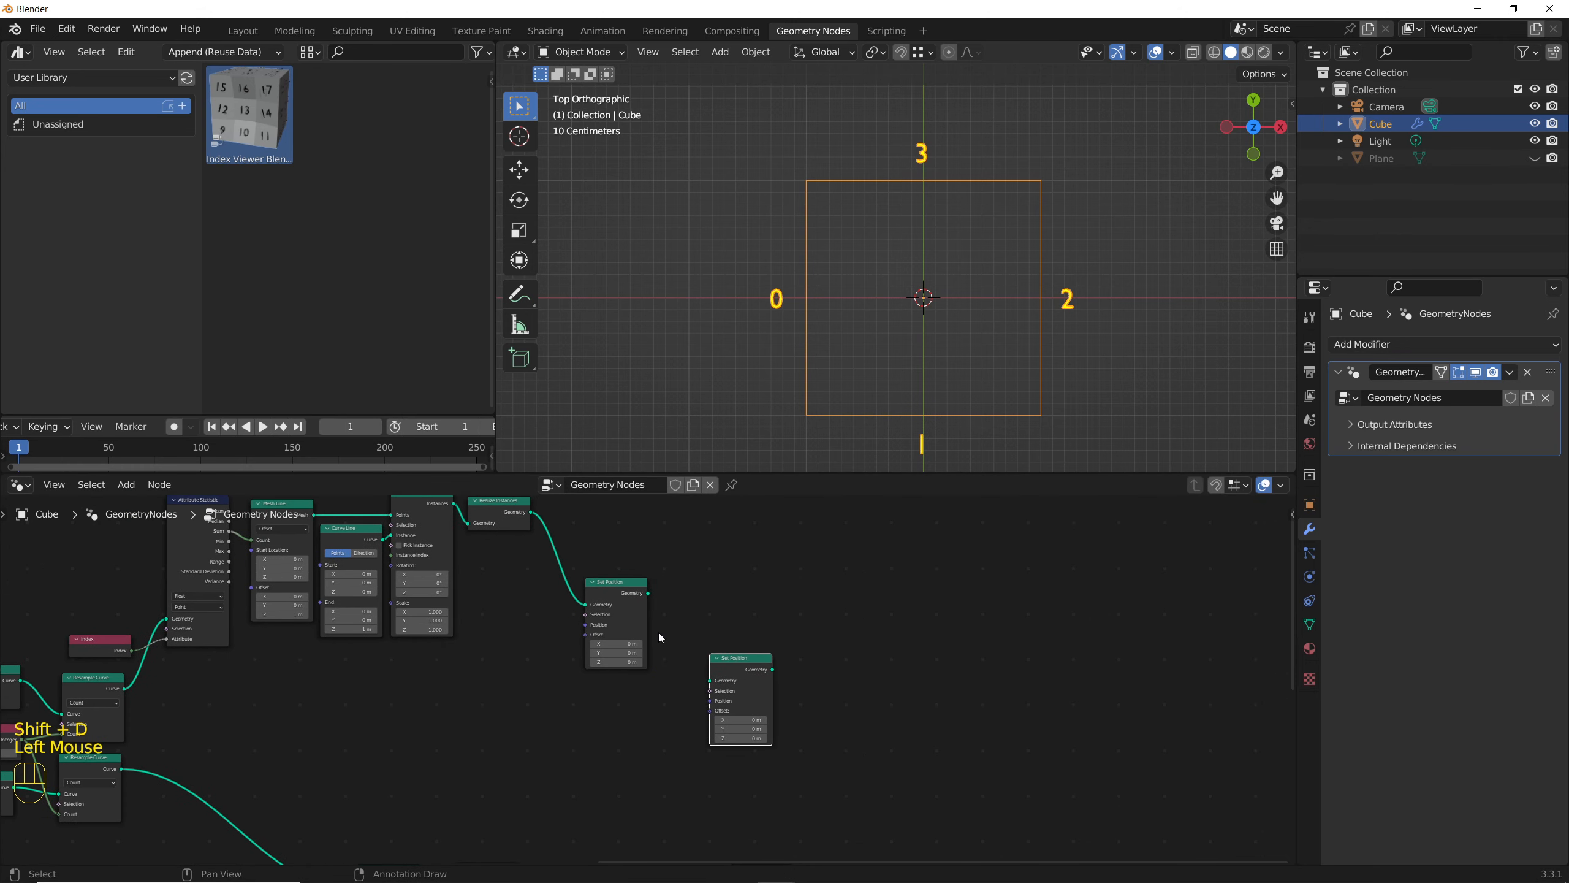
scroll(659, 634, up, 1)
click(618, 705)
middle_drag(618, 705, 845, 721)
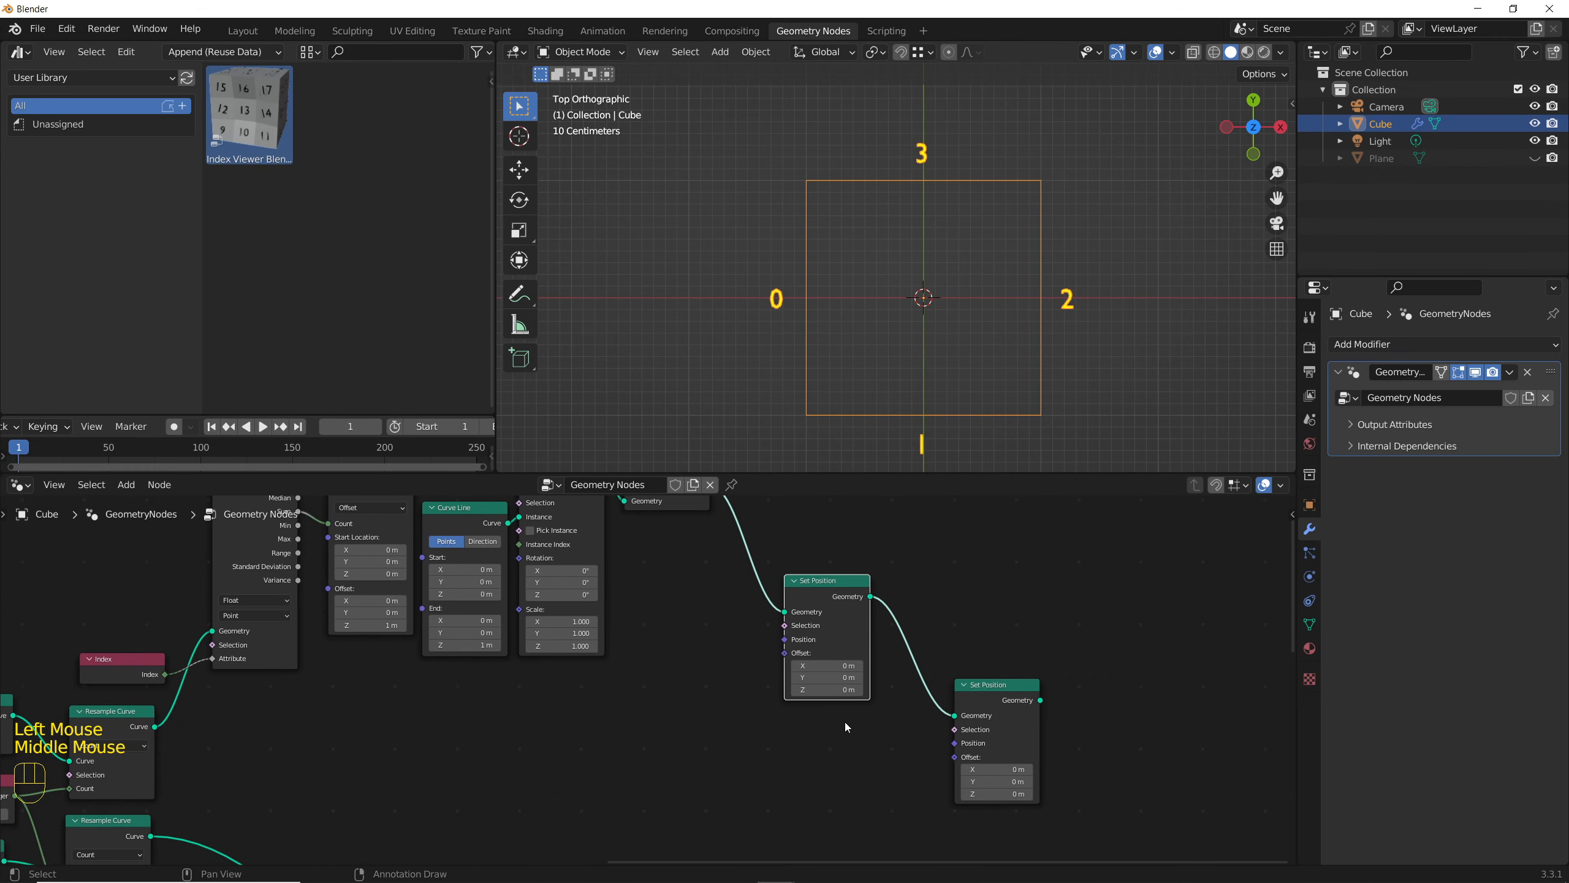
scroll(816, 708, up, 4)
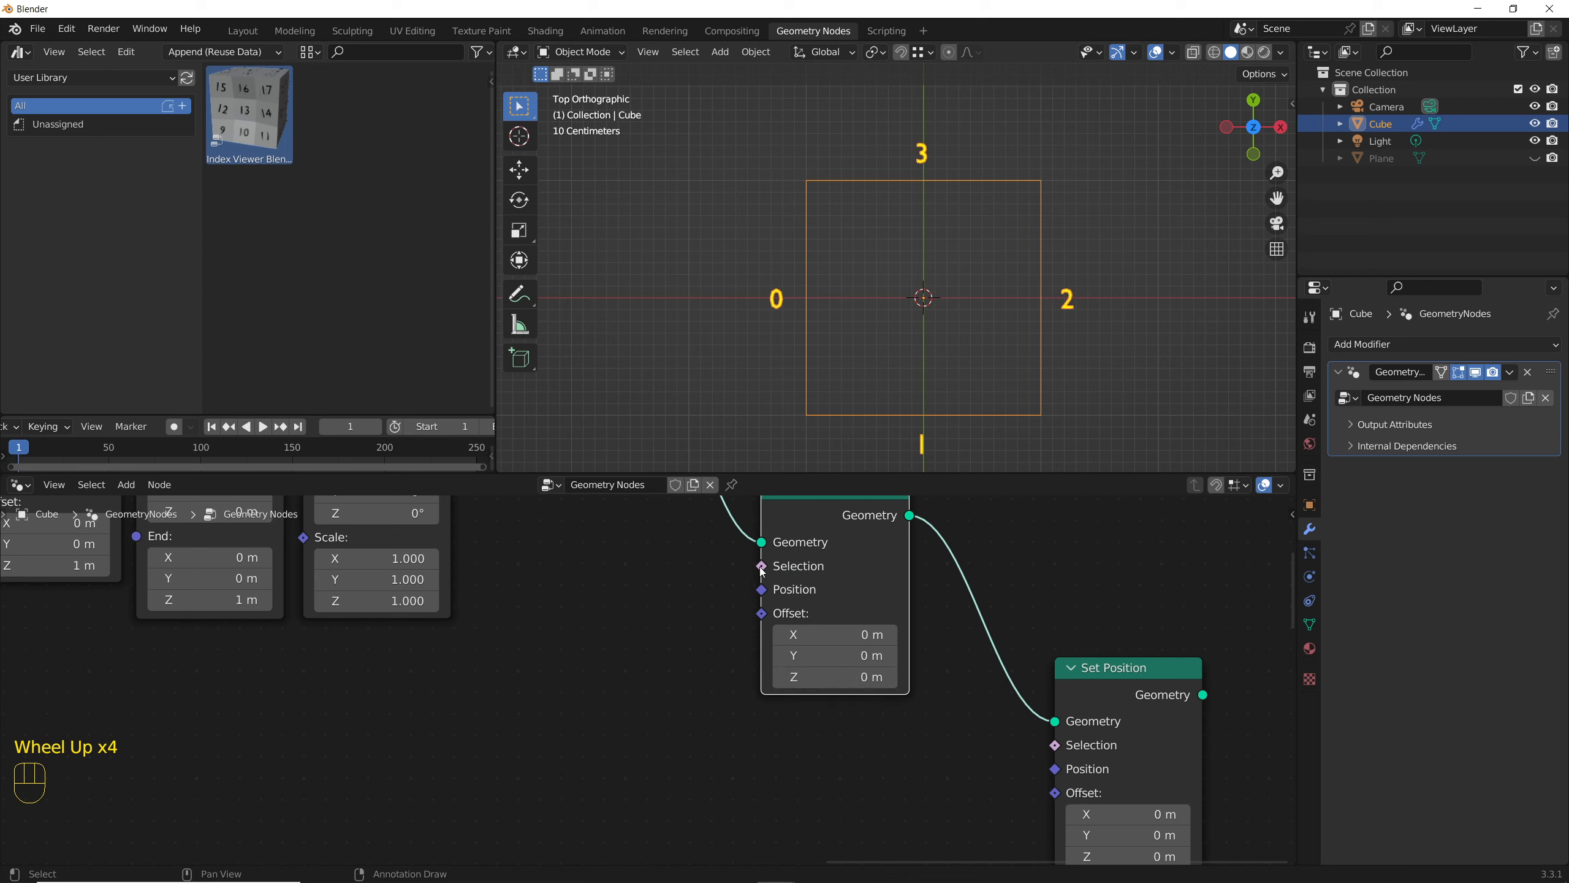
Step: Add an Endpoint Selection node to the first Set Position's Selection, and connect a duplicate of it to the second Set Position's Selection
drag(762, 566, 599, 591)
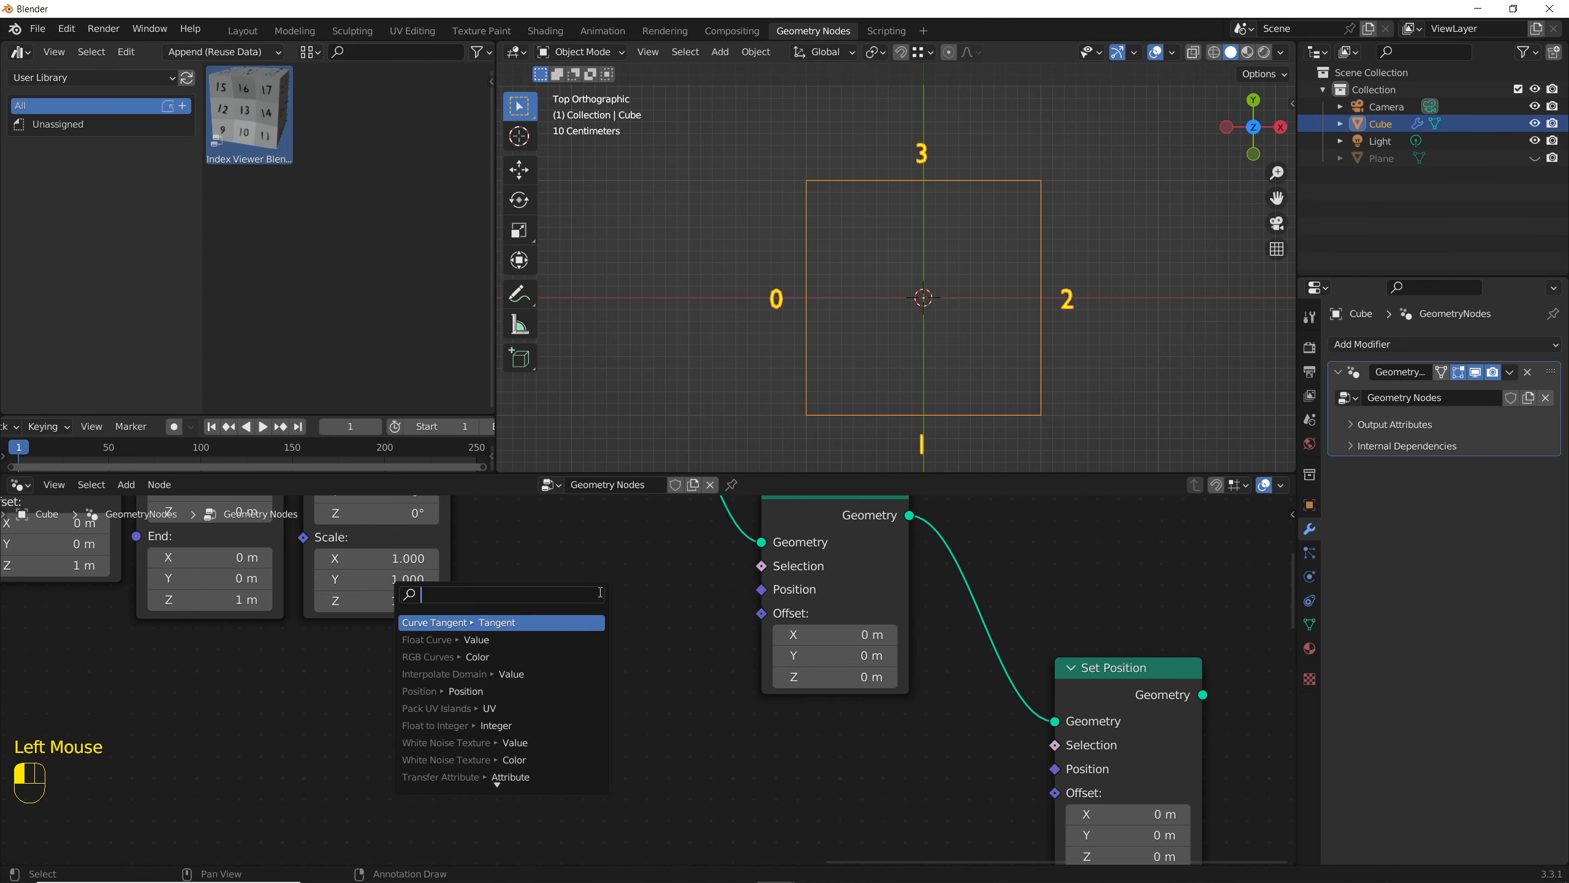
text(end)
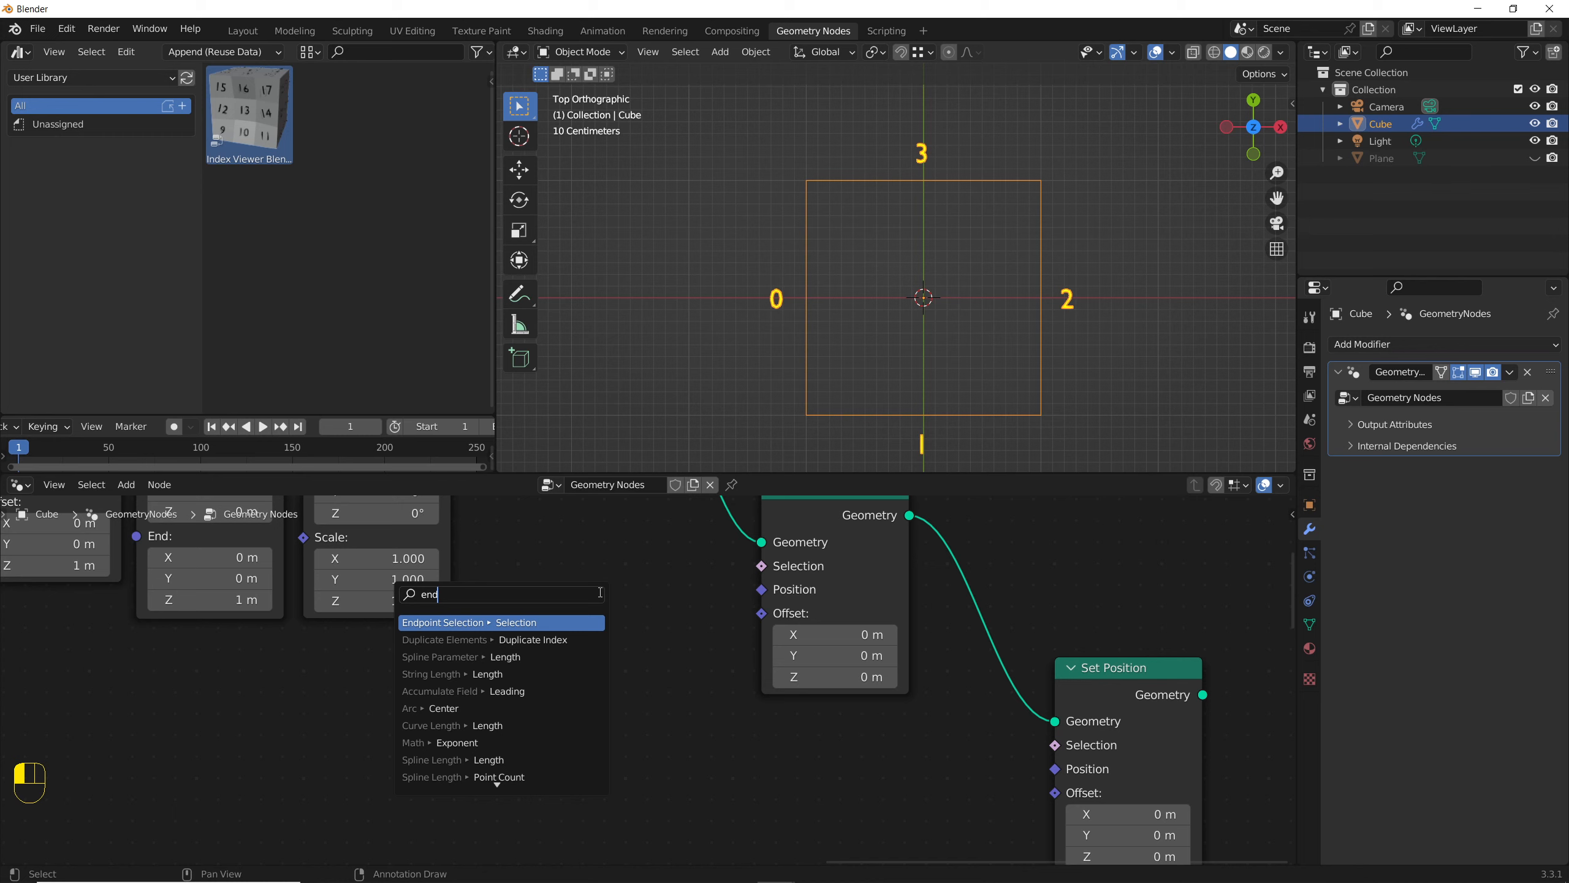
key(Return)
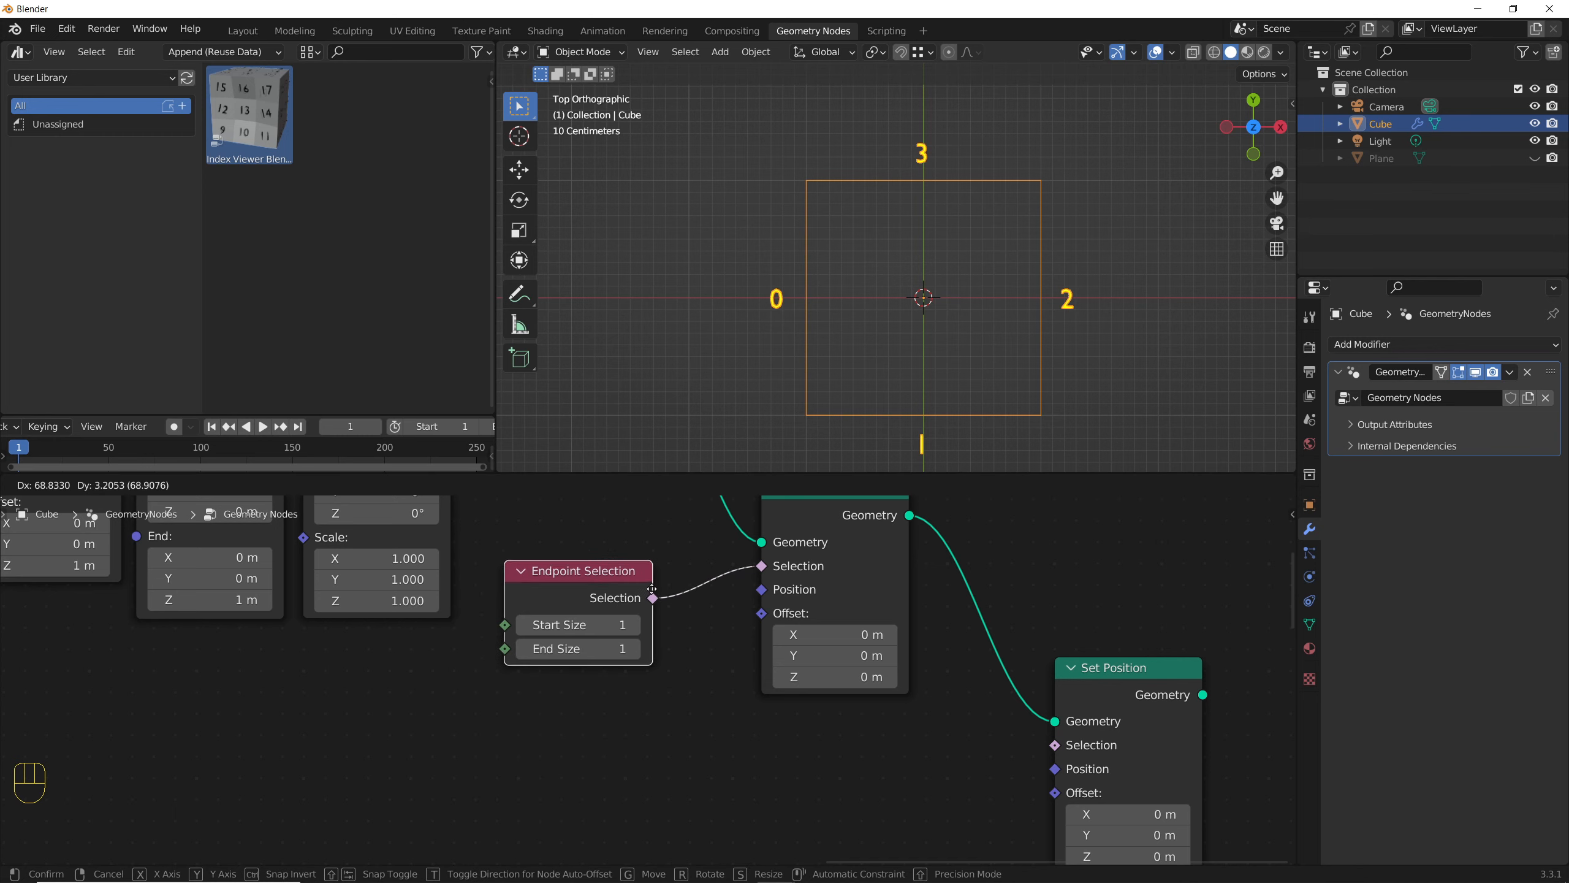
click(649, 588)
key(shift+d)
click(923, 763)
drag(922, 763, 1051, 747)
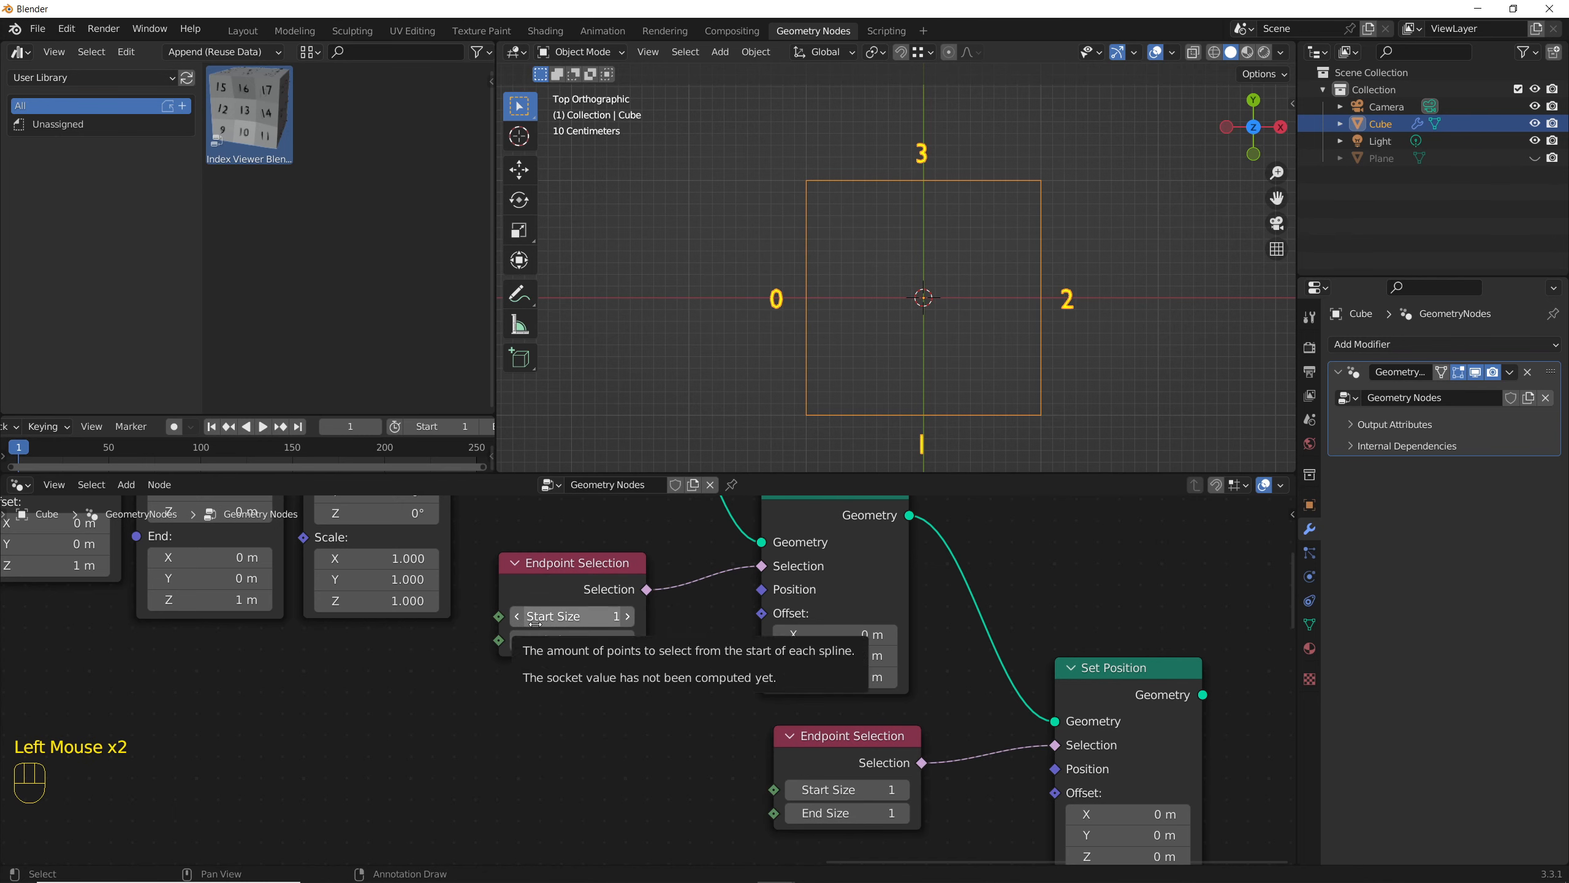
Step: Set End Size to 0 on the first Endpoint Selection node and Start Size to 0 on the second
click(517, 642)
middle_drag(860, 716, 819, 648)
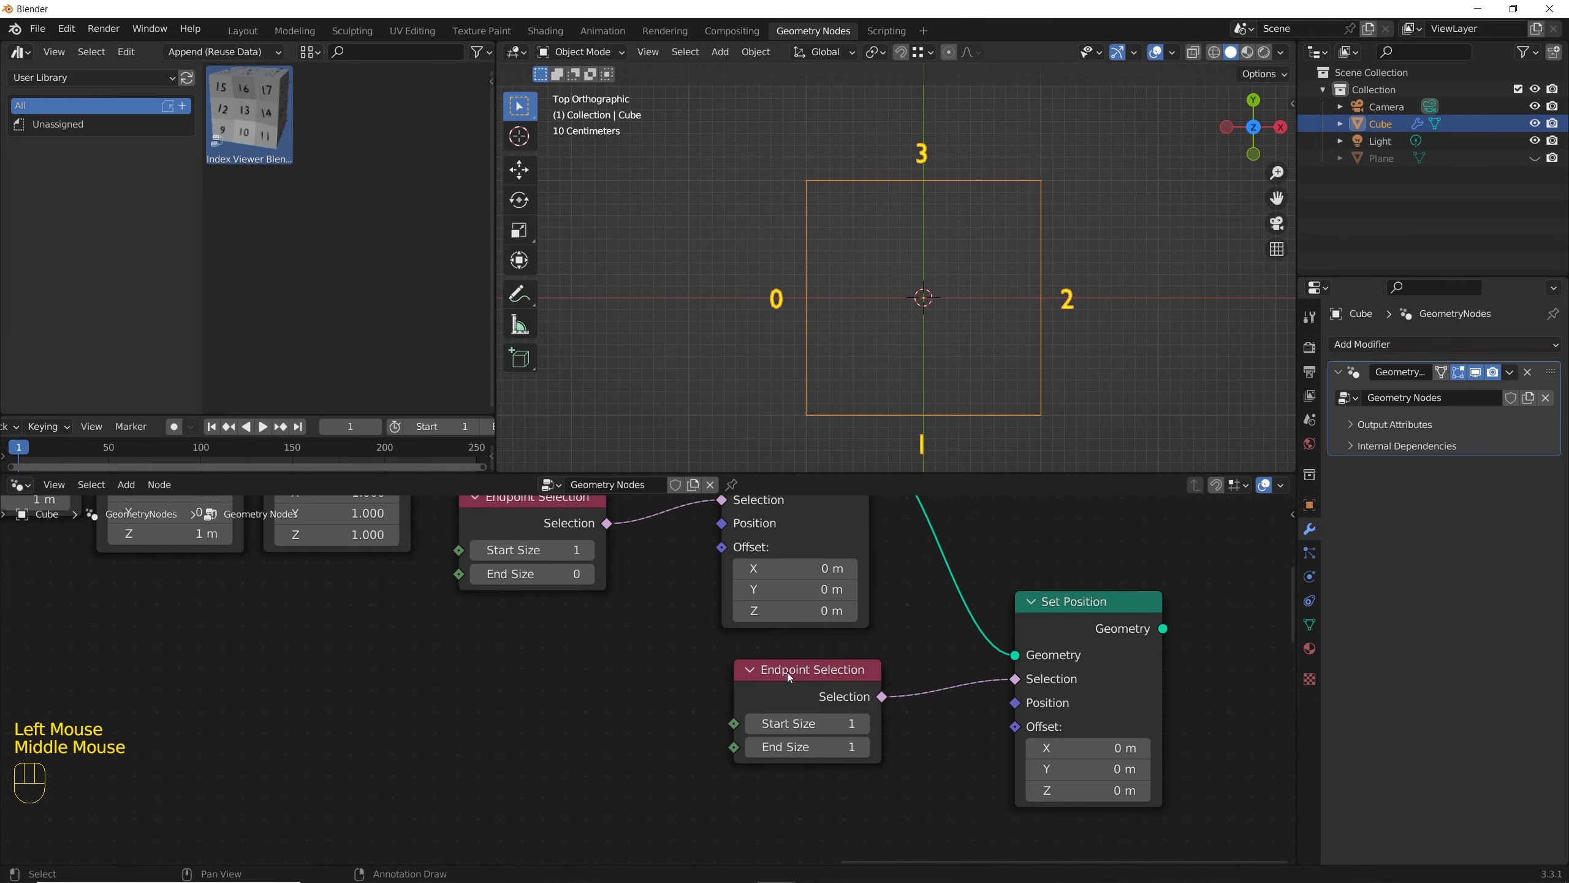
click(751, 721)
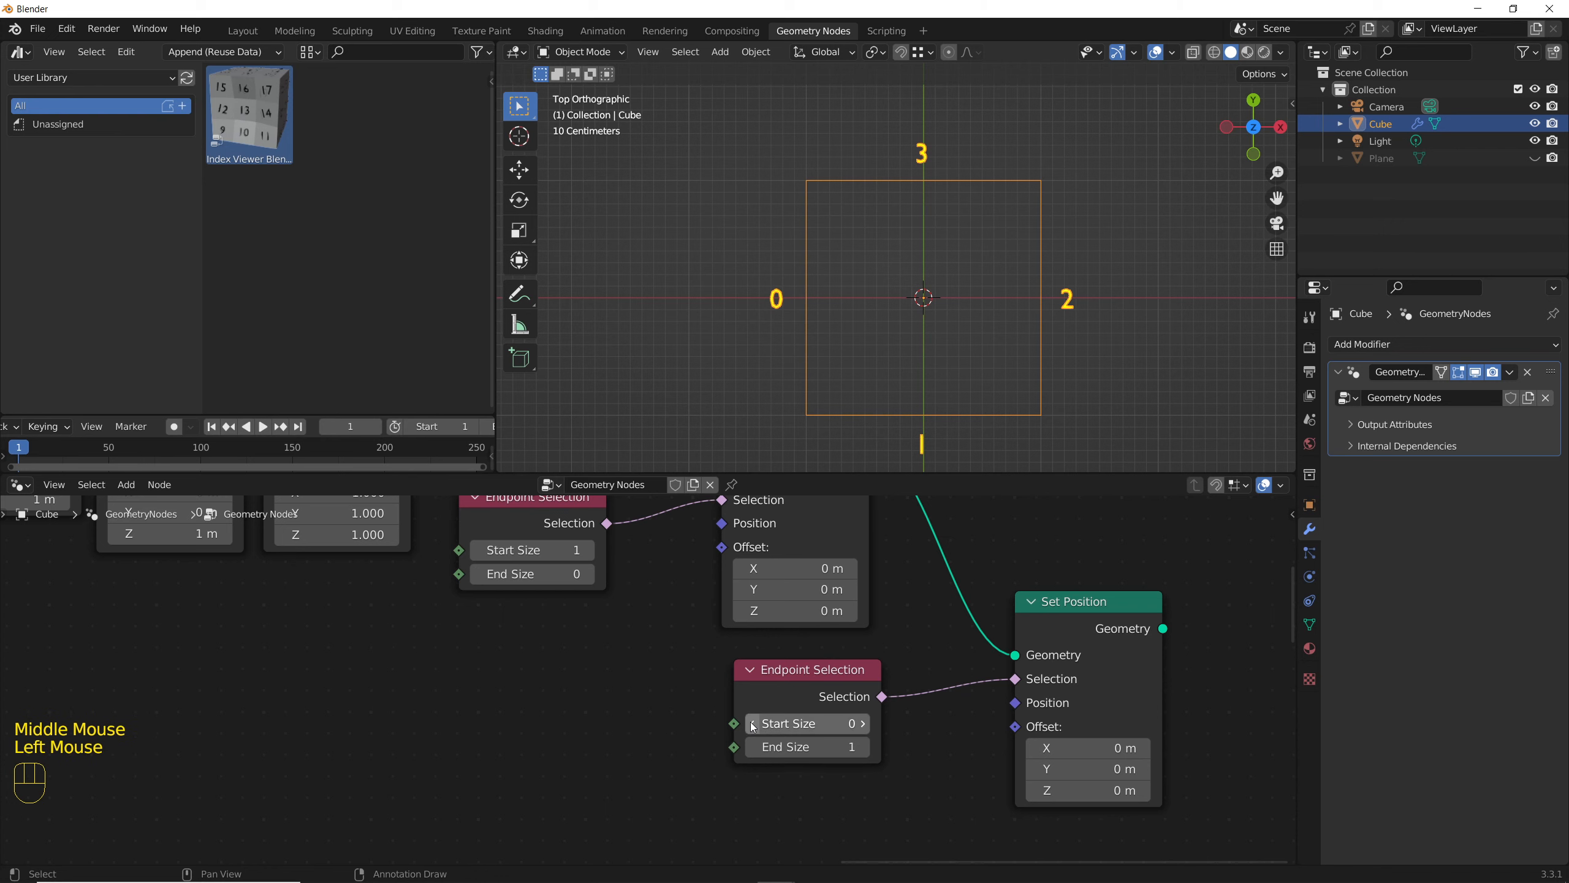
Step: Add a Transfer Attribute node with its Source fed by the upper Resample Curve and place it below the first Endpoint Selection
middle_drag(654, 733, 730, 709)
scroll(699, 726, down, 2)
scroll(699, 726, down, 2)
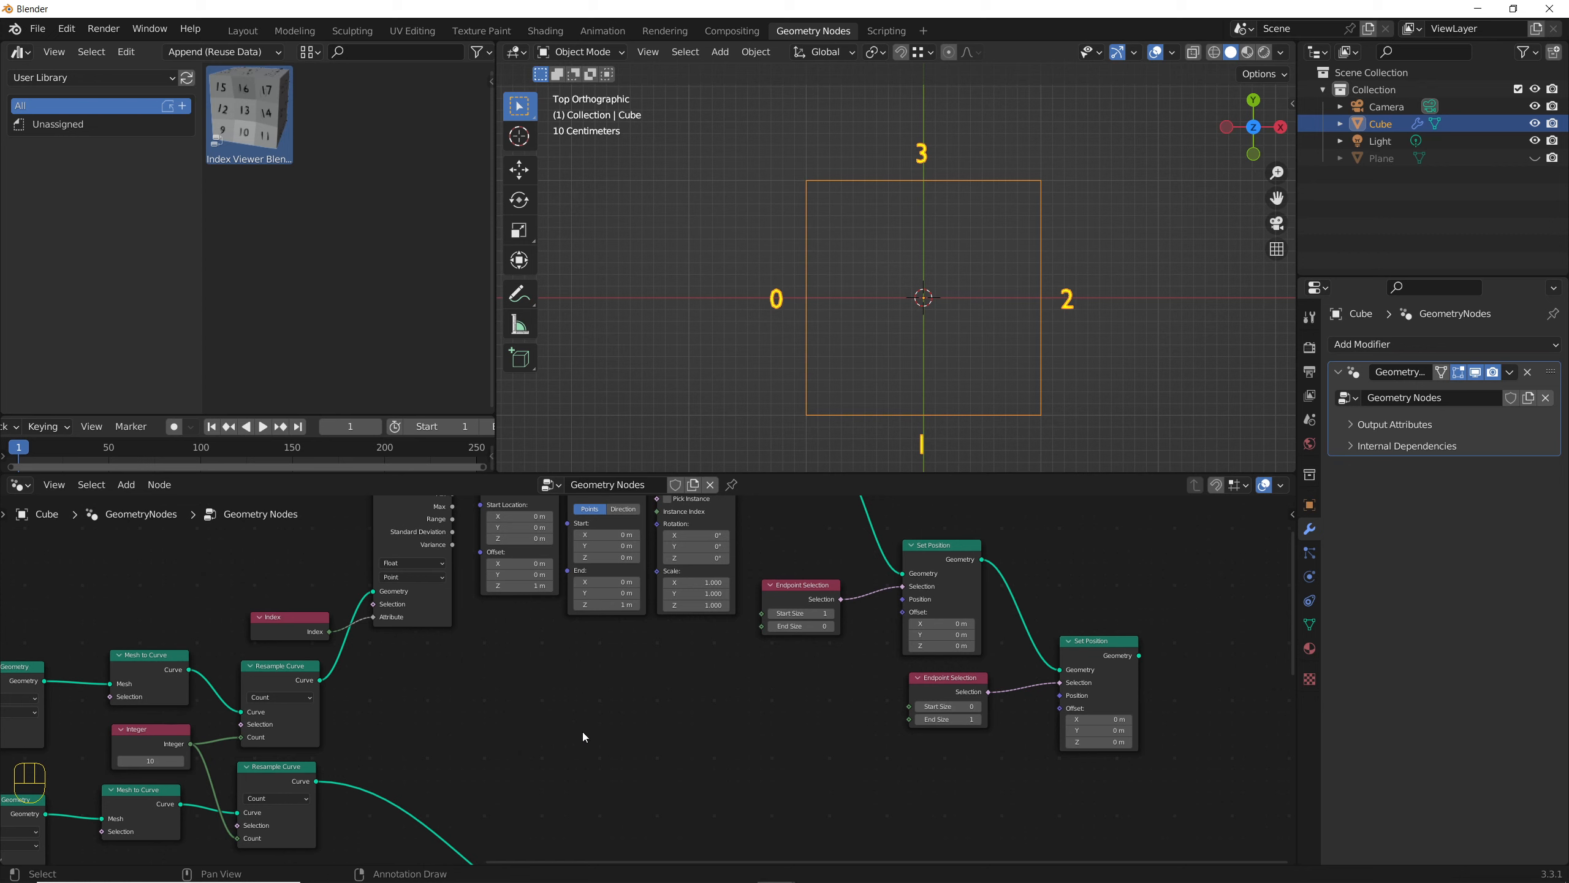
drag(319, 680, 615, 672)
text(tra)
key(Down)
key(Return)
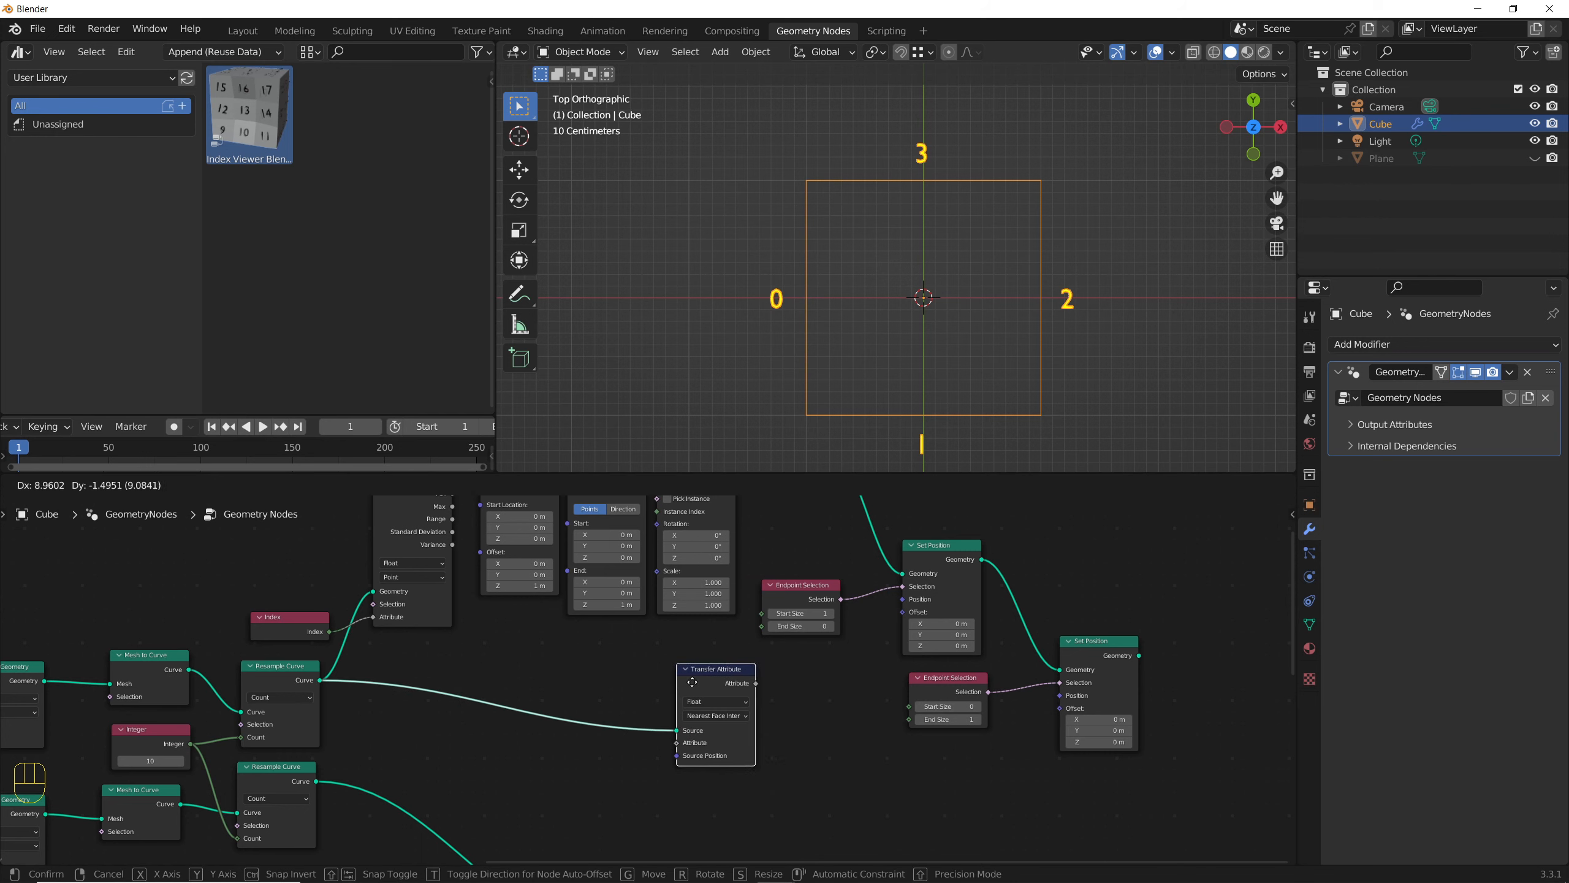
click(722, 671)
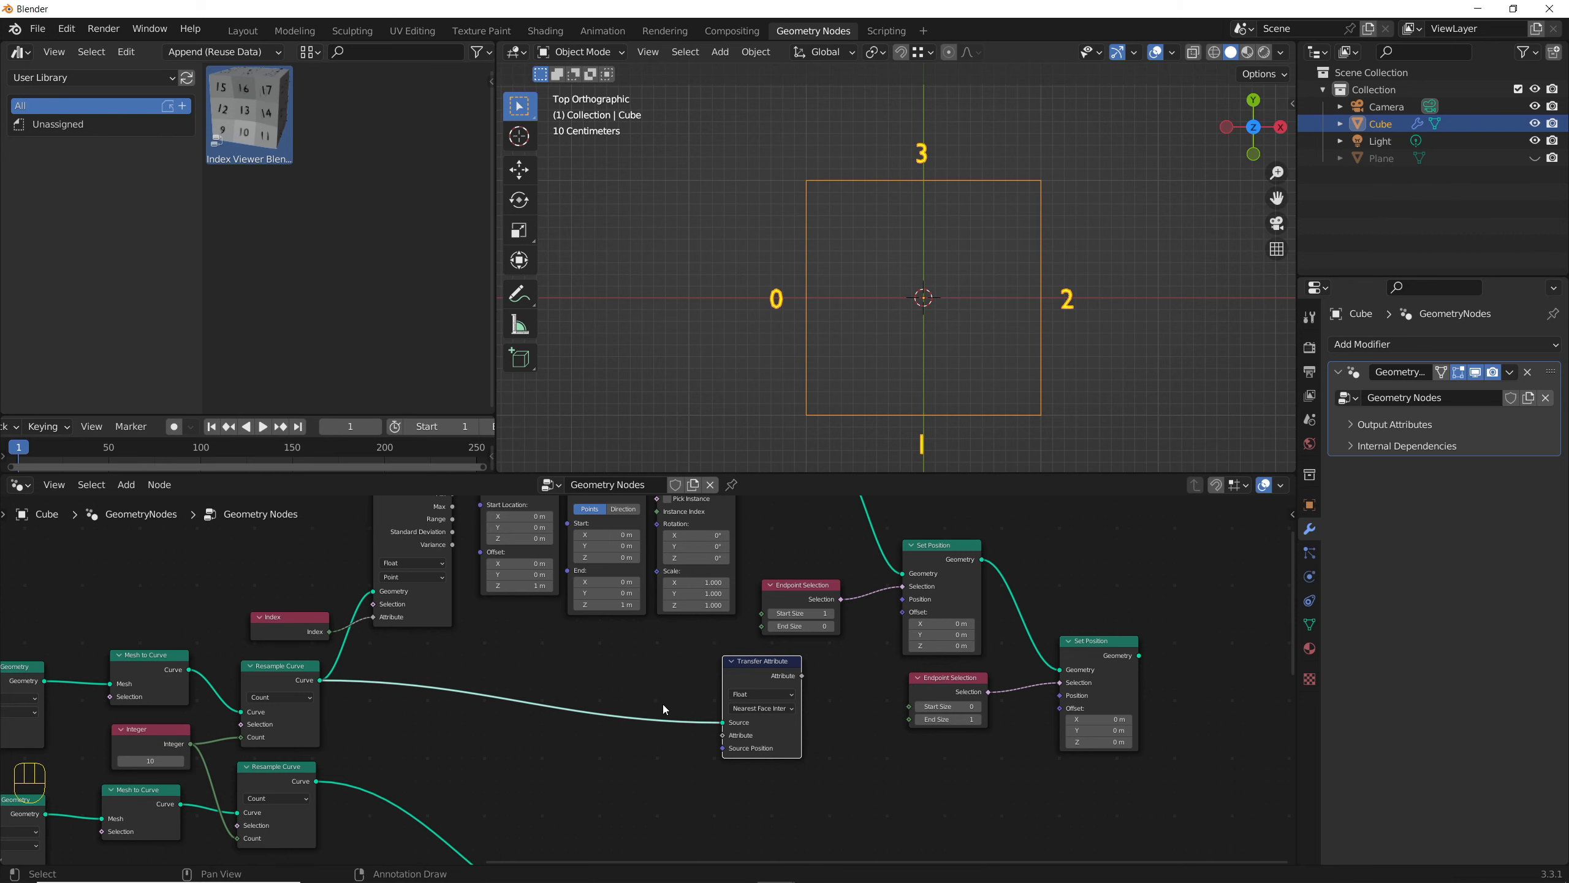
Step: Adjust the Transfer Attribute node's placement and set its data type to Vector and its mapping to Index
scroll(736, 697, up, 2)
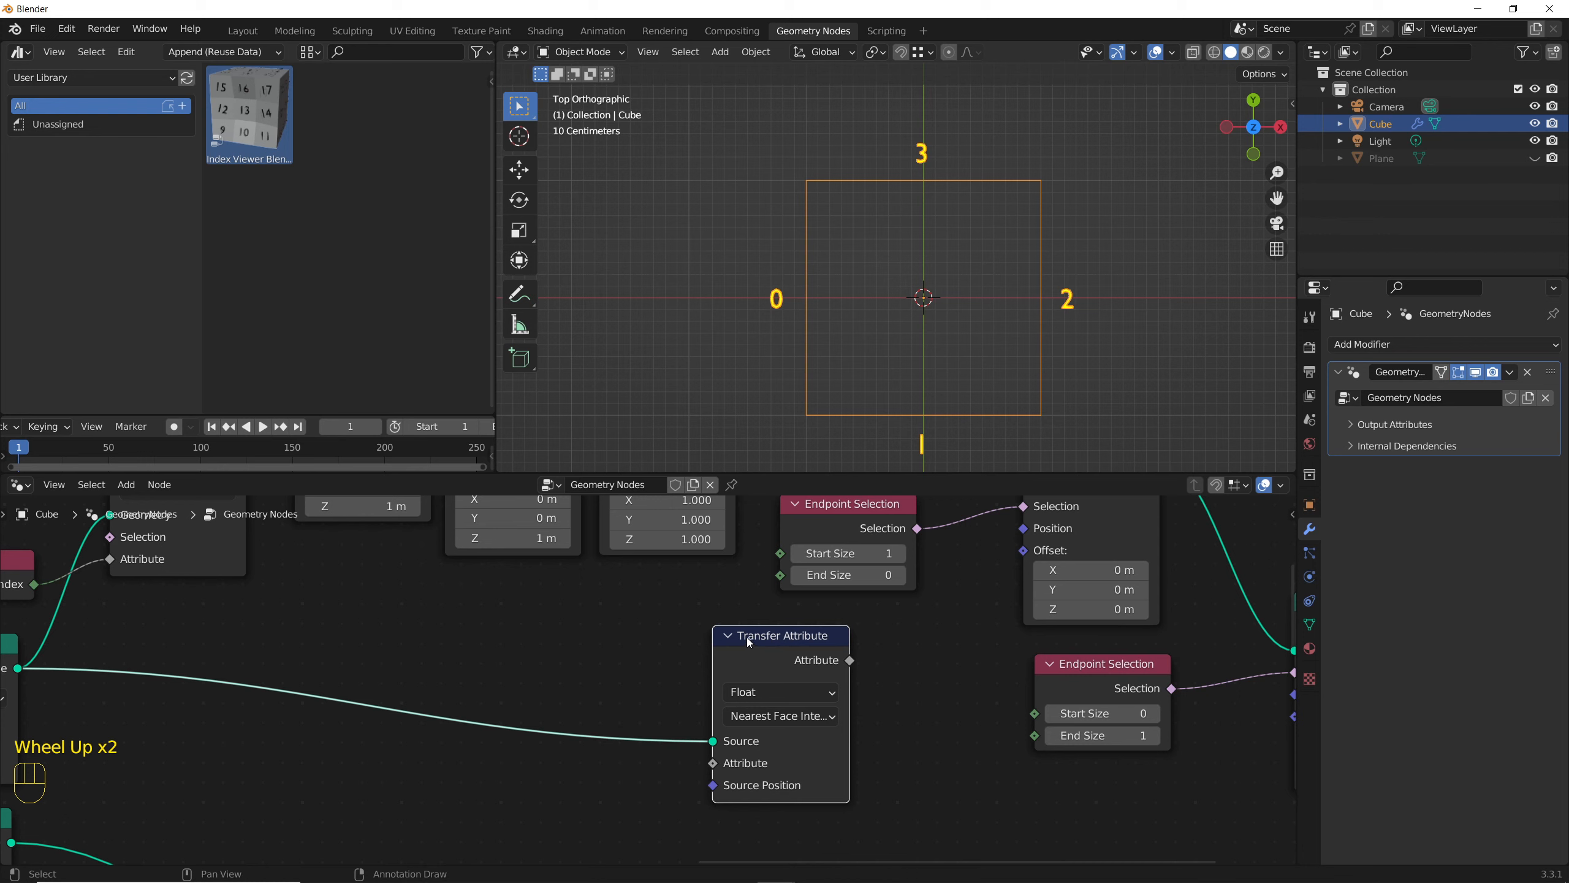
drag(756, 648, 770, 620)
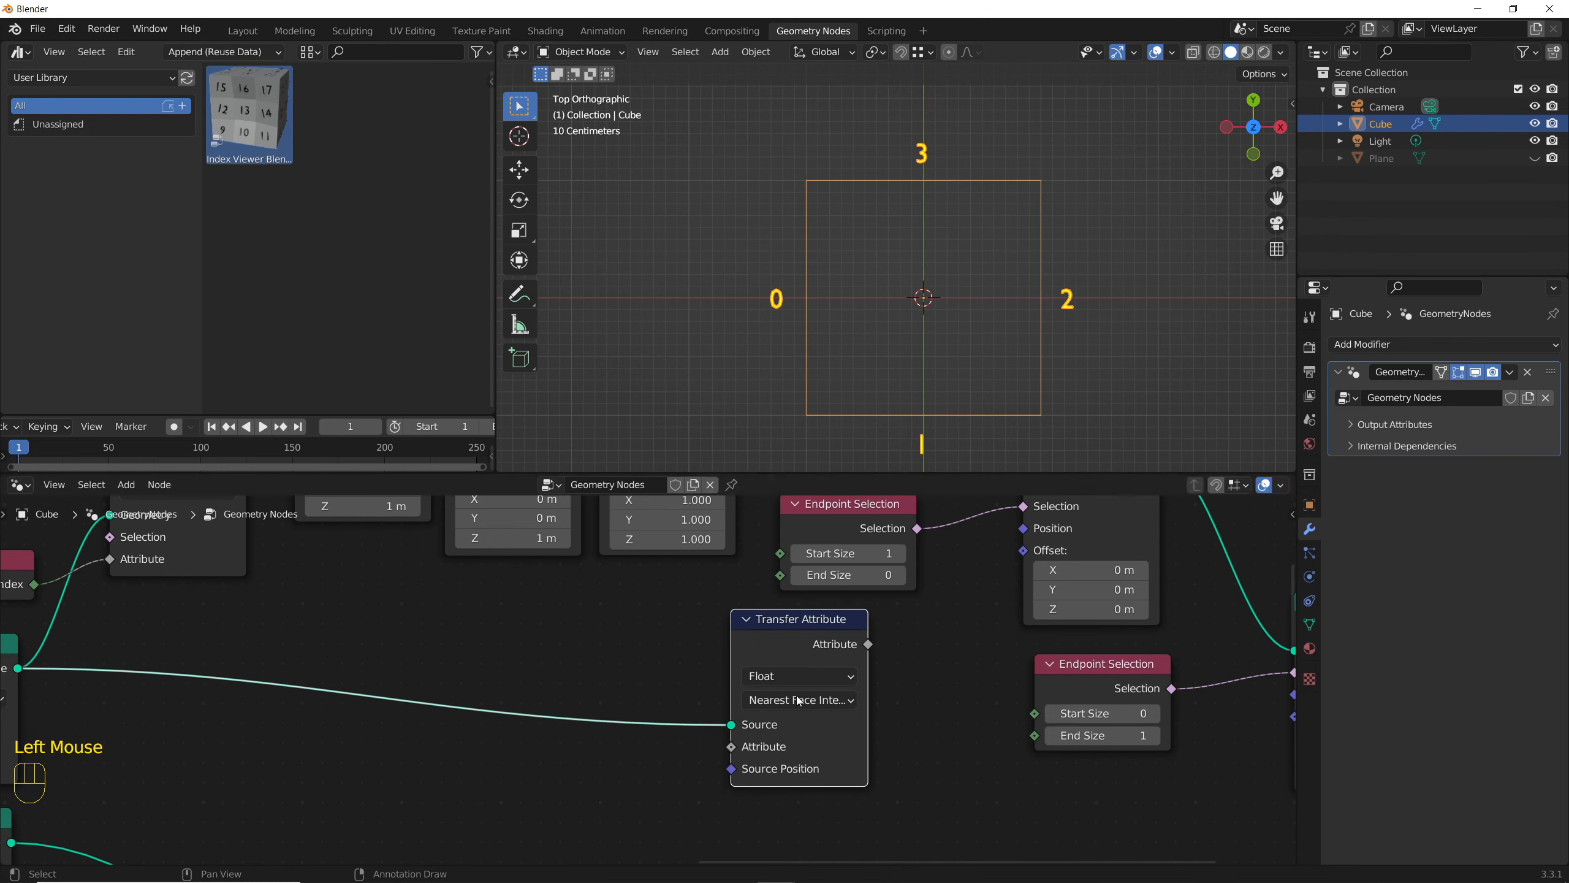
click(777, 677)
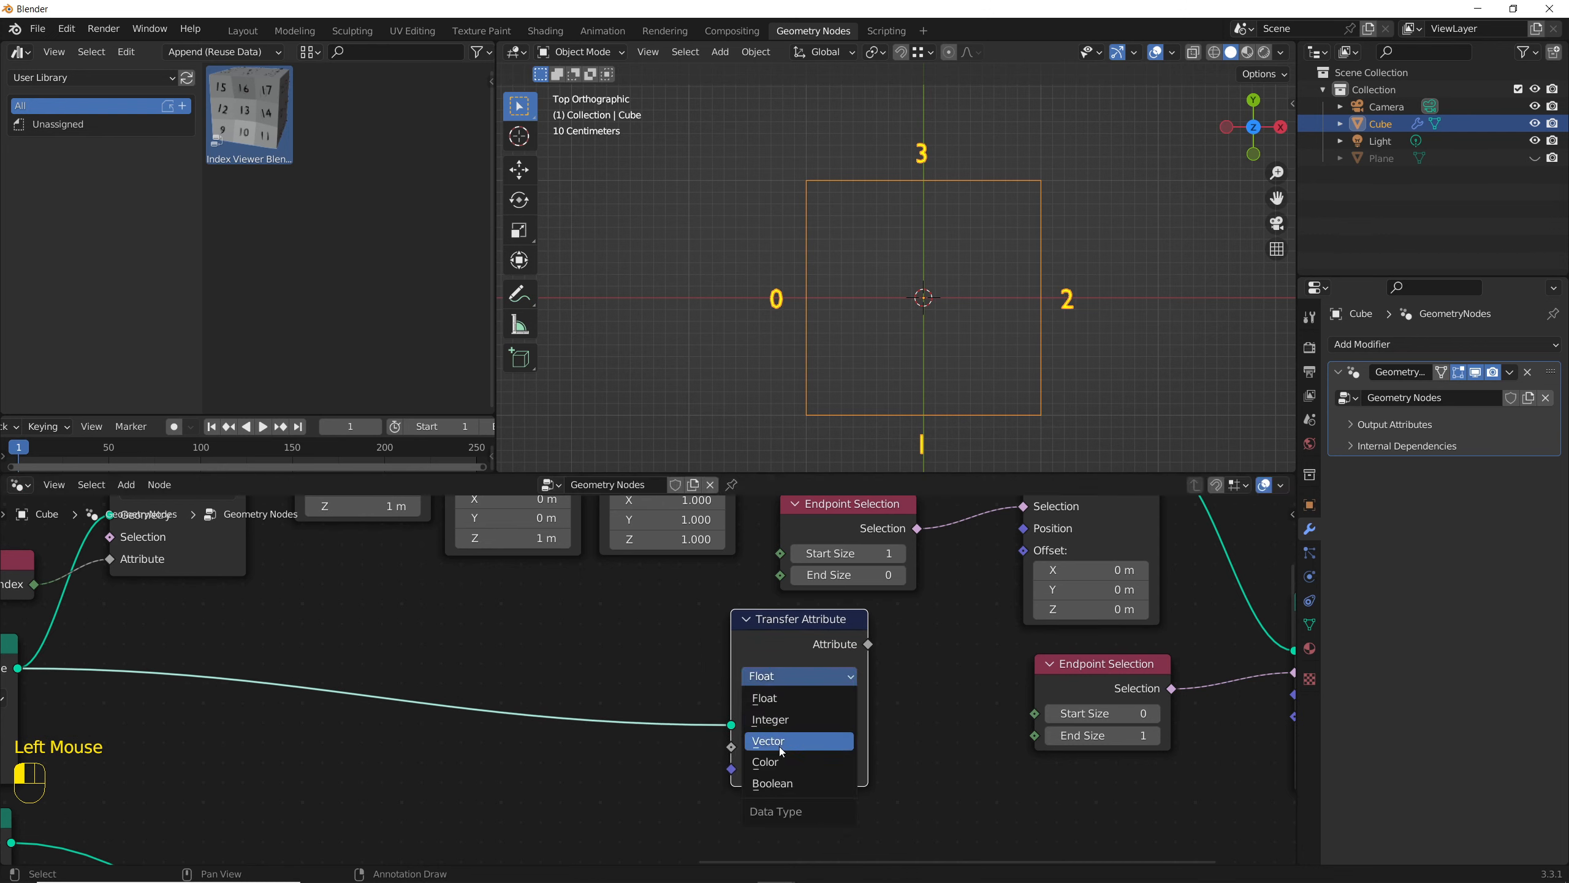
click(783, 749)
click(785, 703)
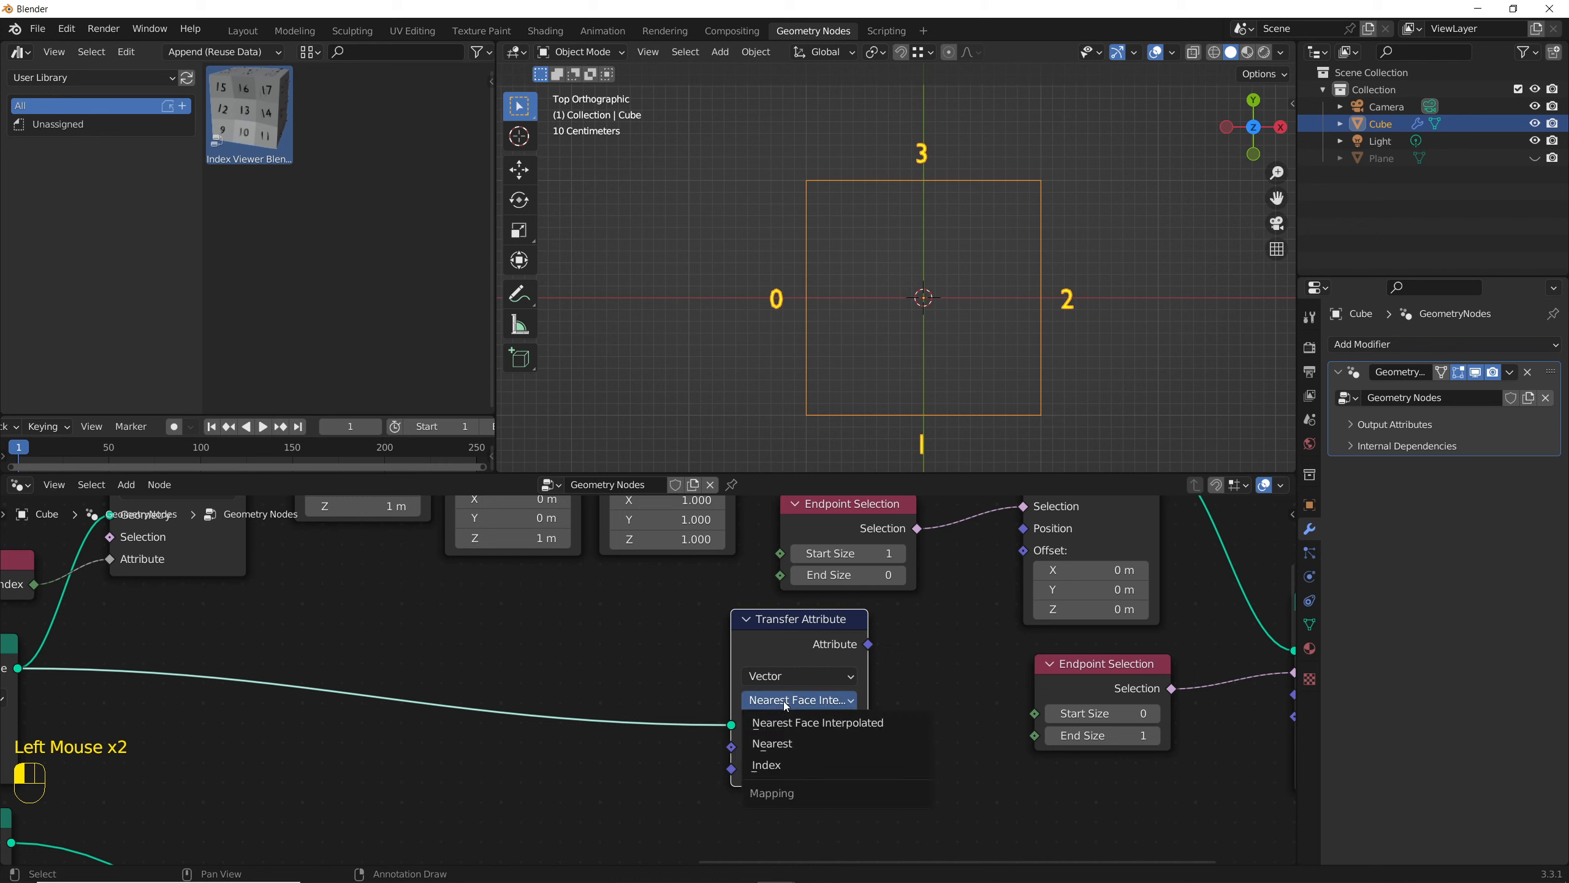
click(783, 767)
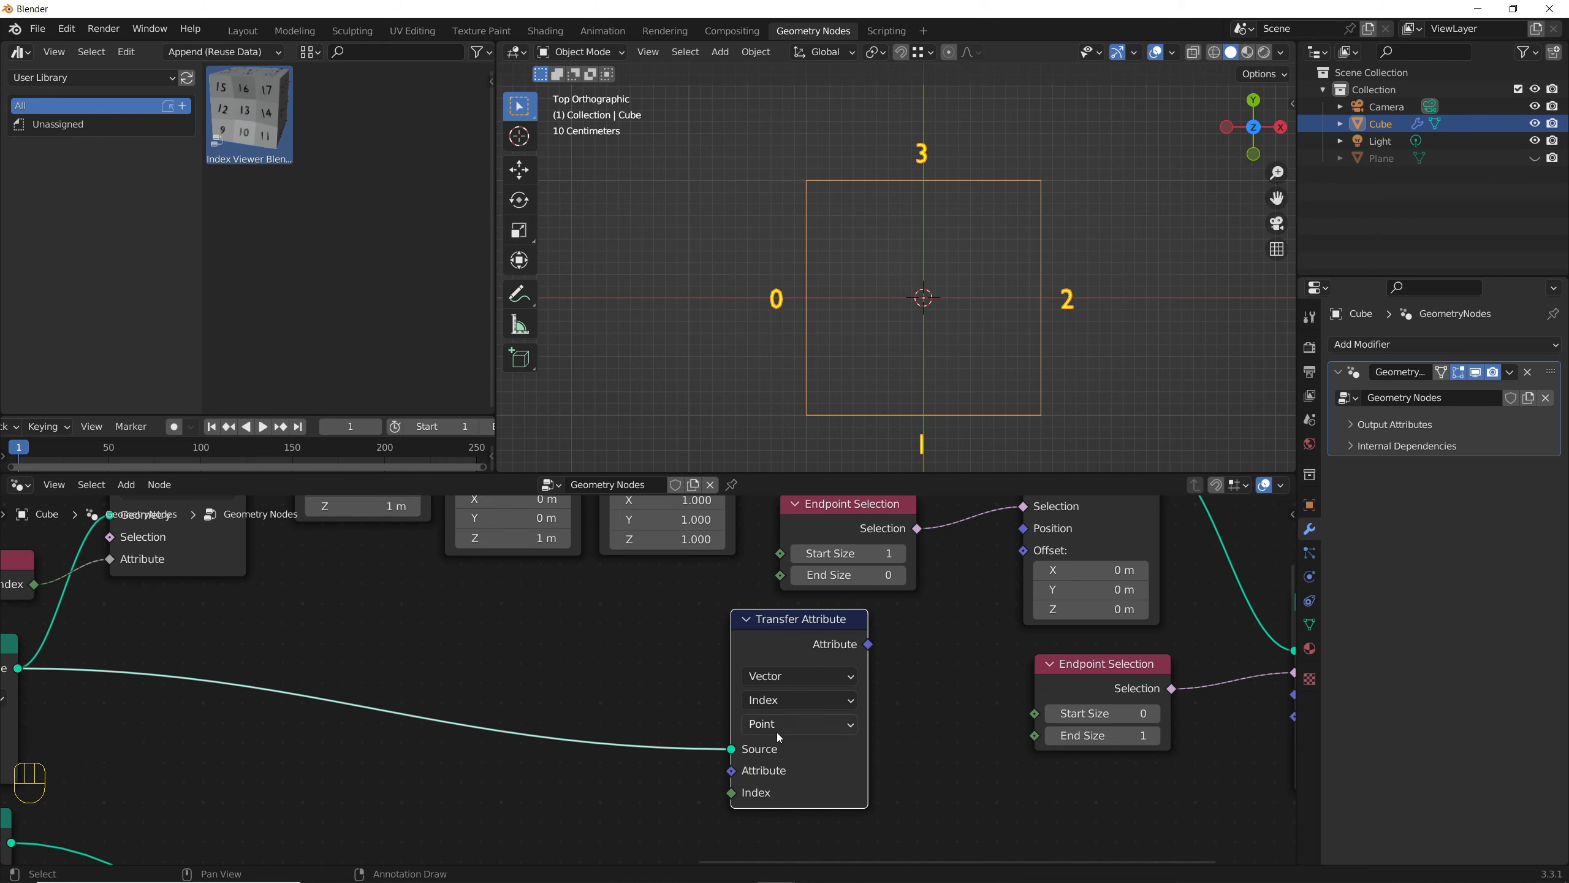
Step: Add an Index node to the Transfer Attribute's Index input and a Position node to its Attribute input
click(730, 798)
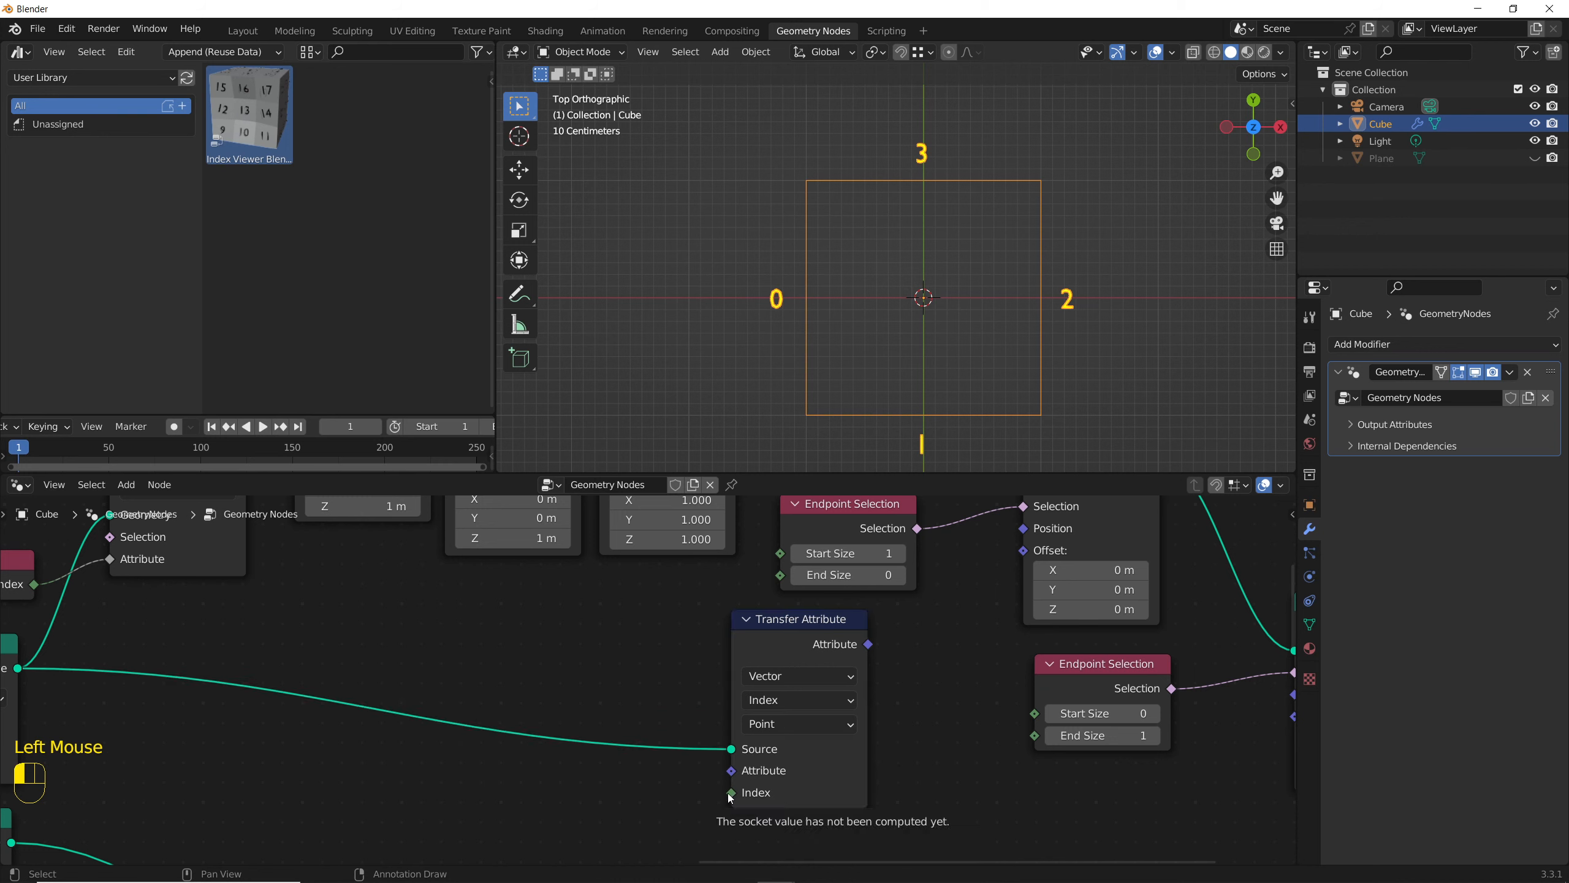
drag(730, 794, 644, 767)
text(ind)
key(Return)
click(513, 814)
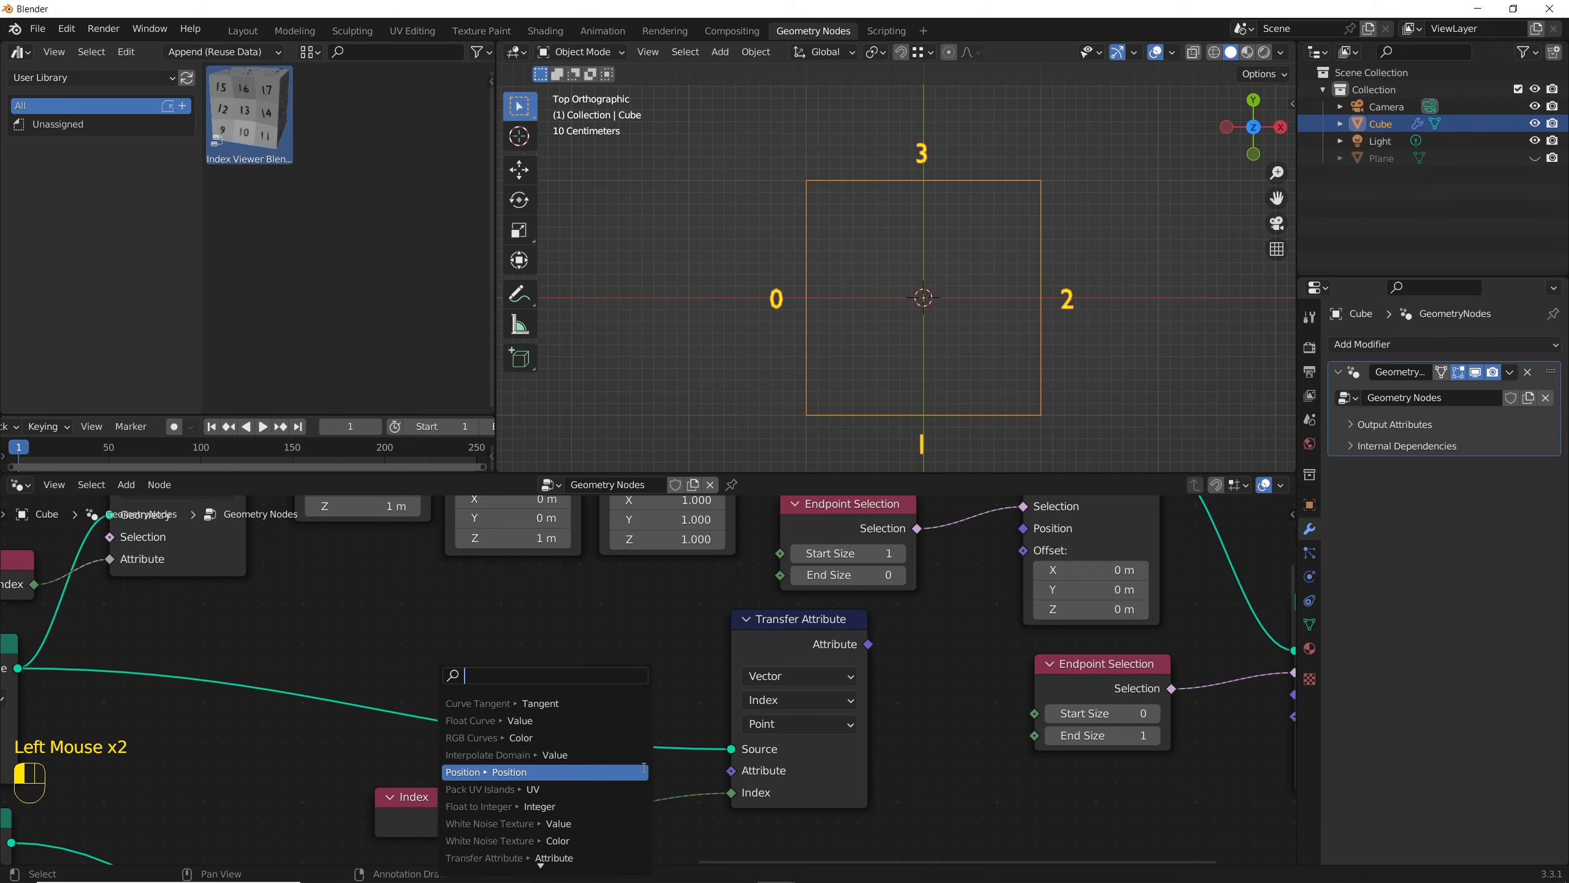
click(643, 771)
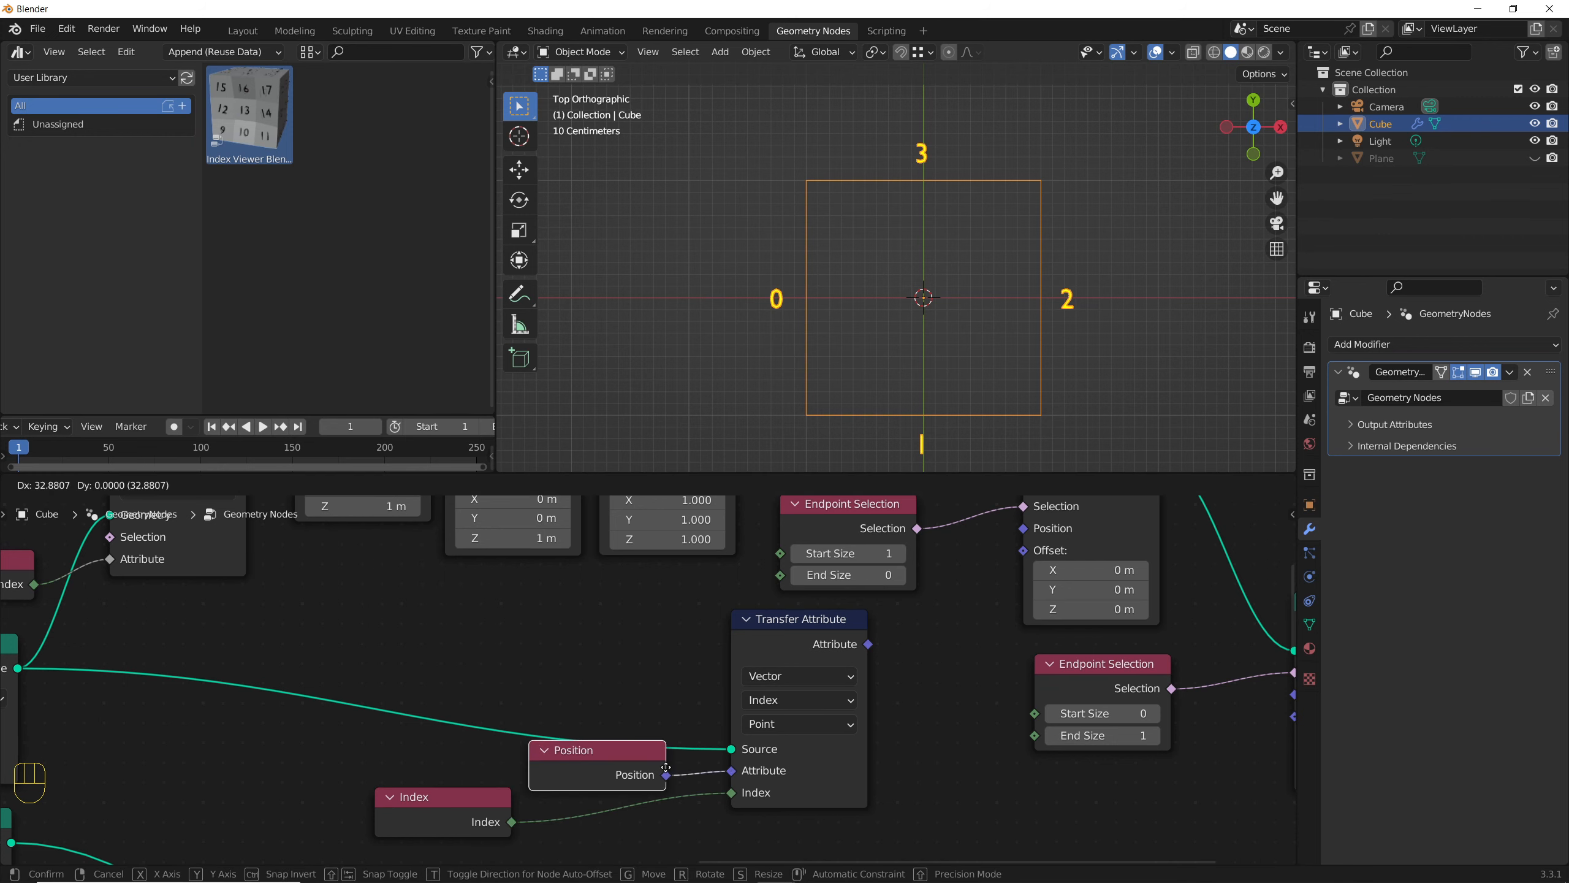
click(665, 770)
Step: Duplicate the Transfer Attribute node below the original and feed the copy's Source from the lower Resample Curve
scroll(665, 769, down, 3)
middle_drag(825, 693, 861, 602)
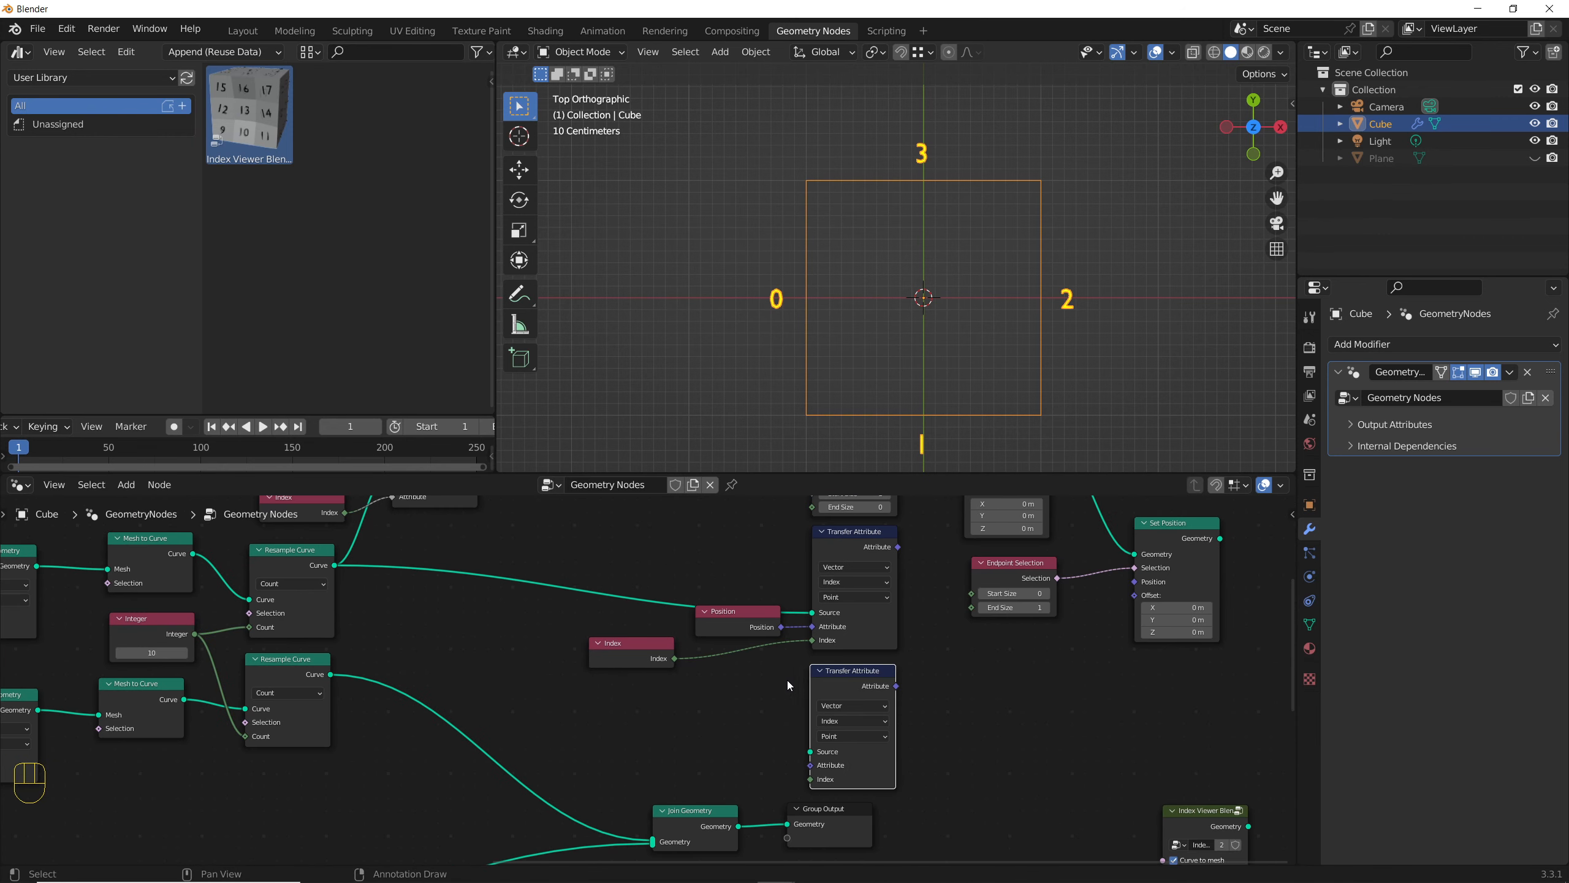
drag(330, 675, 810, 750)
drag(830, 674, 830, 672)
Step: Move the Join Geometry and Group Output nodes farther along the tree, clear of the Transfer Attribute nodes
scroll(672, 711, down, 3)
middle_drag(672, 710, 647, 732)
drag(699, 748, 1168, 675)
Step: Insert an Add math node on the link between the Index node and the first Transfer Attribute's Index input
scroll(593, 618, up, 5)
middle_drag(593, 618, 548, 675)
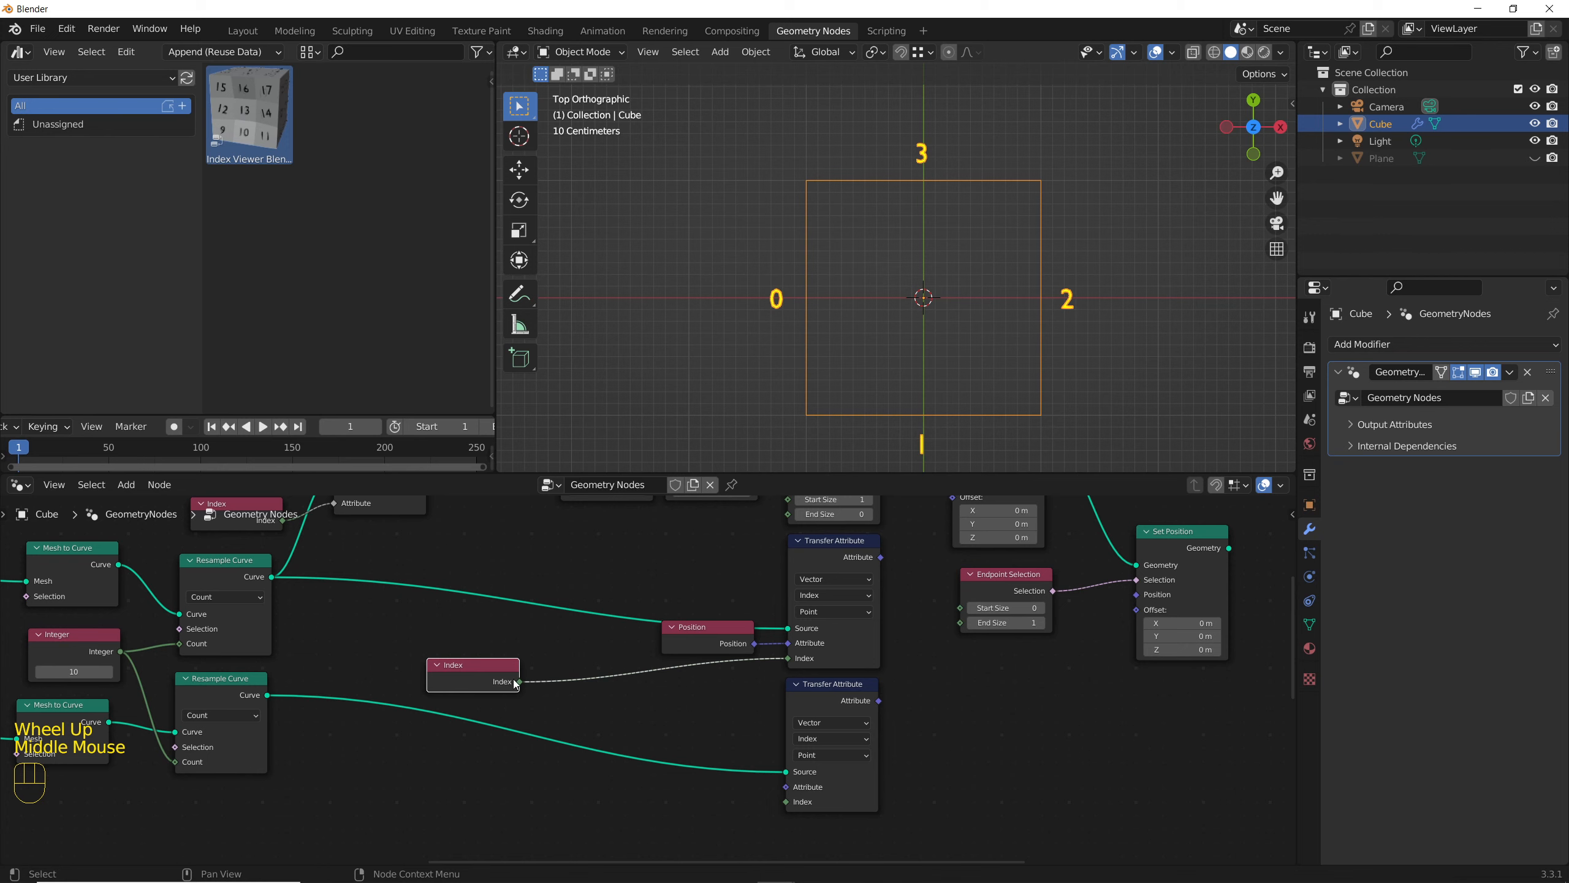
key(shift+a)
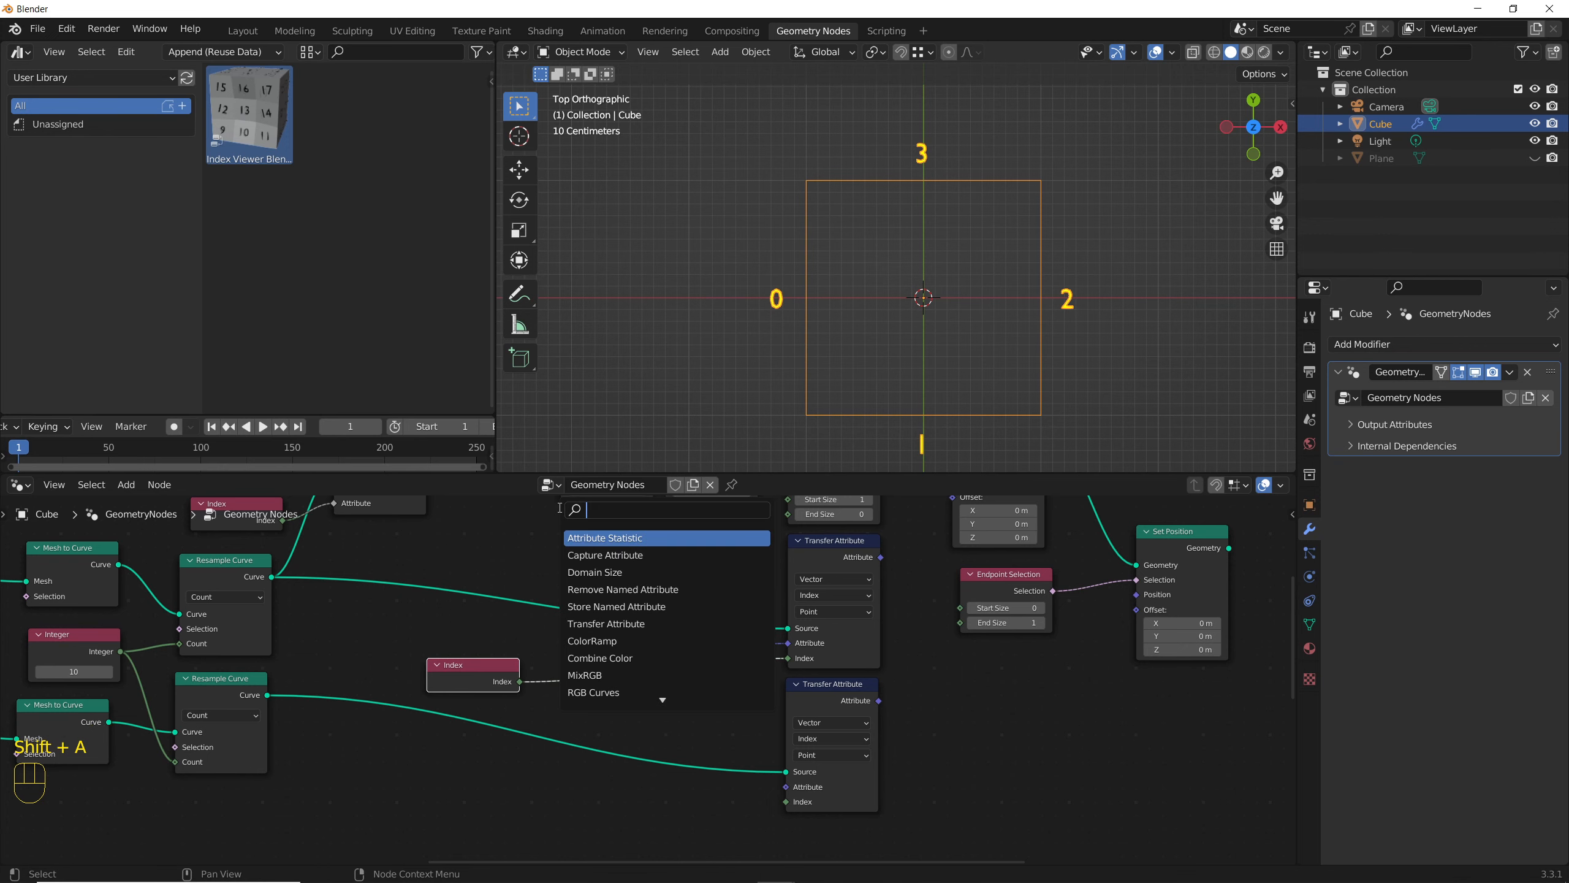
text(add)
key(Return)
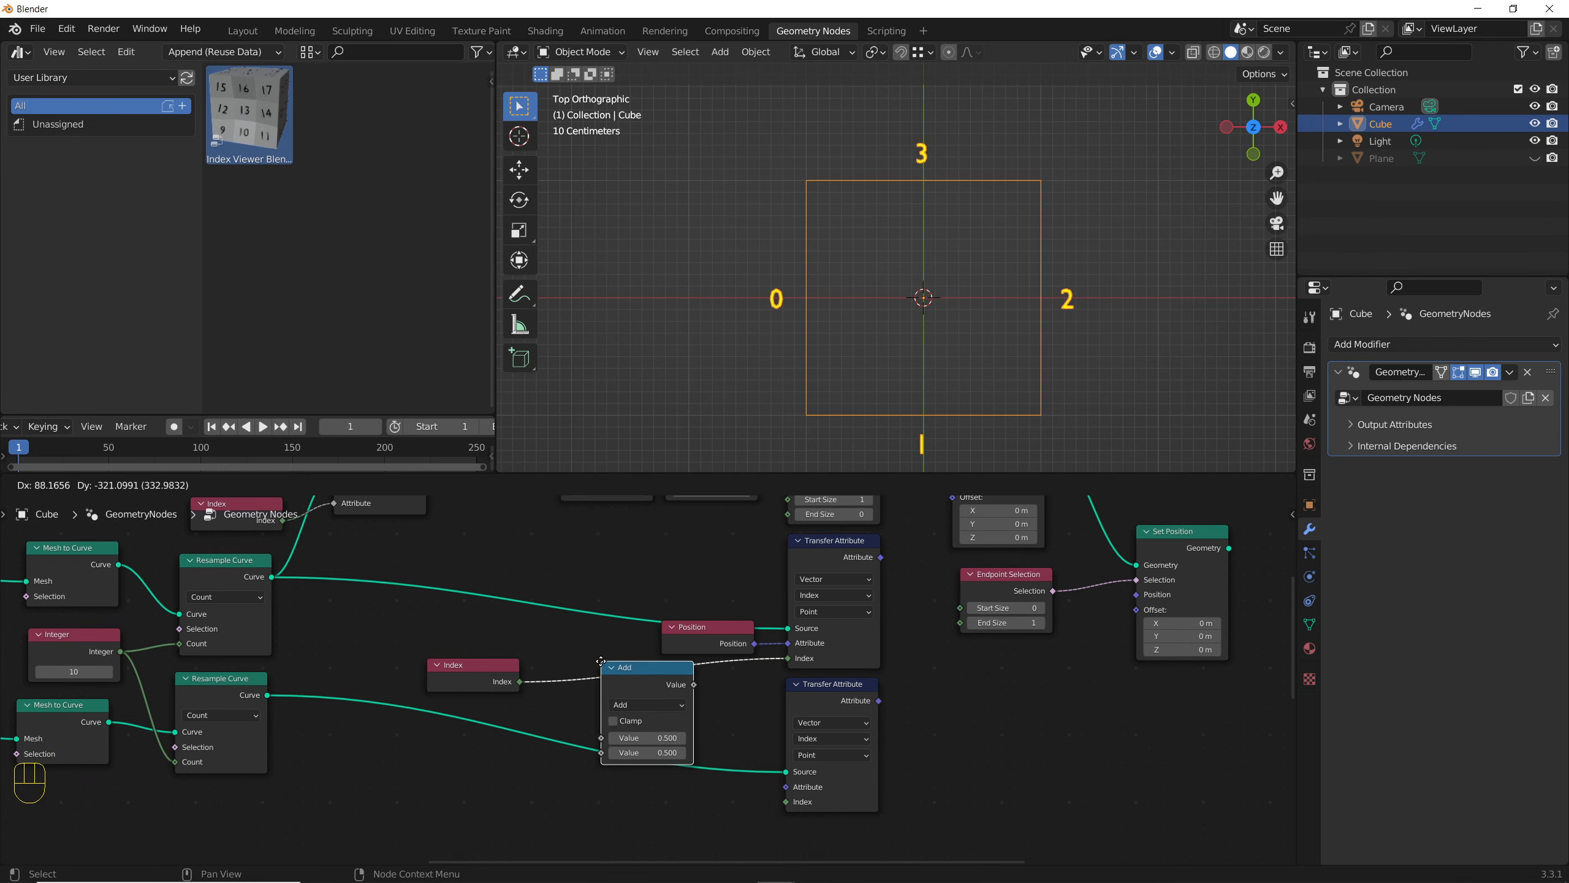
click(600, 661)
Step: Switch the math node's operation to Divide and set its divisor to 2
scroll(601, 661, up, 2)
click(628, 702)
click(638, 546)
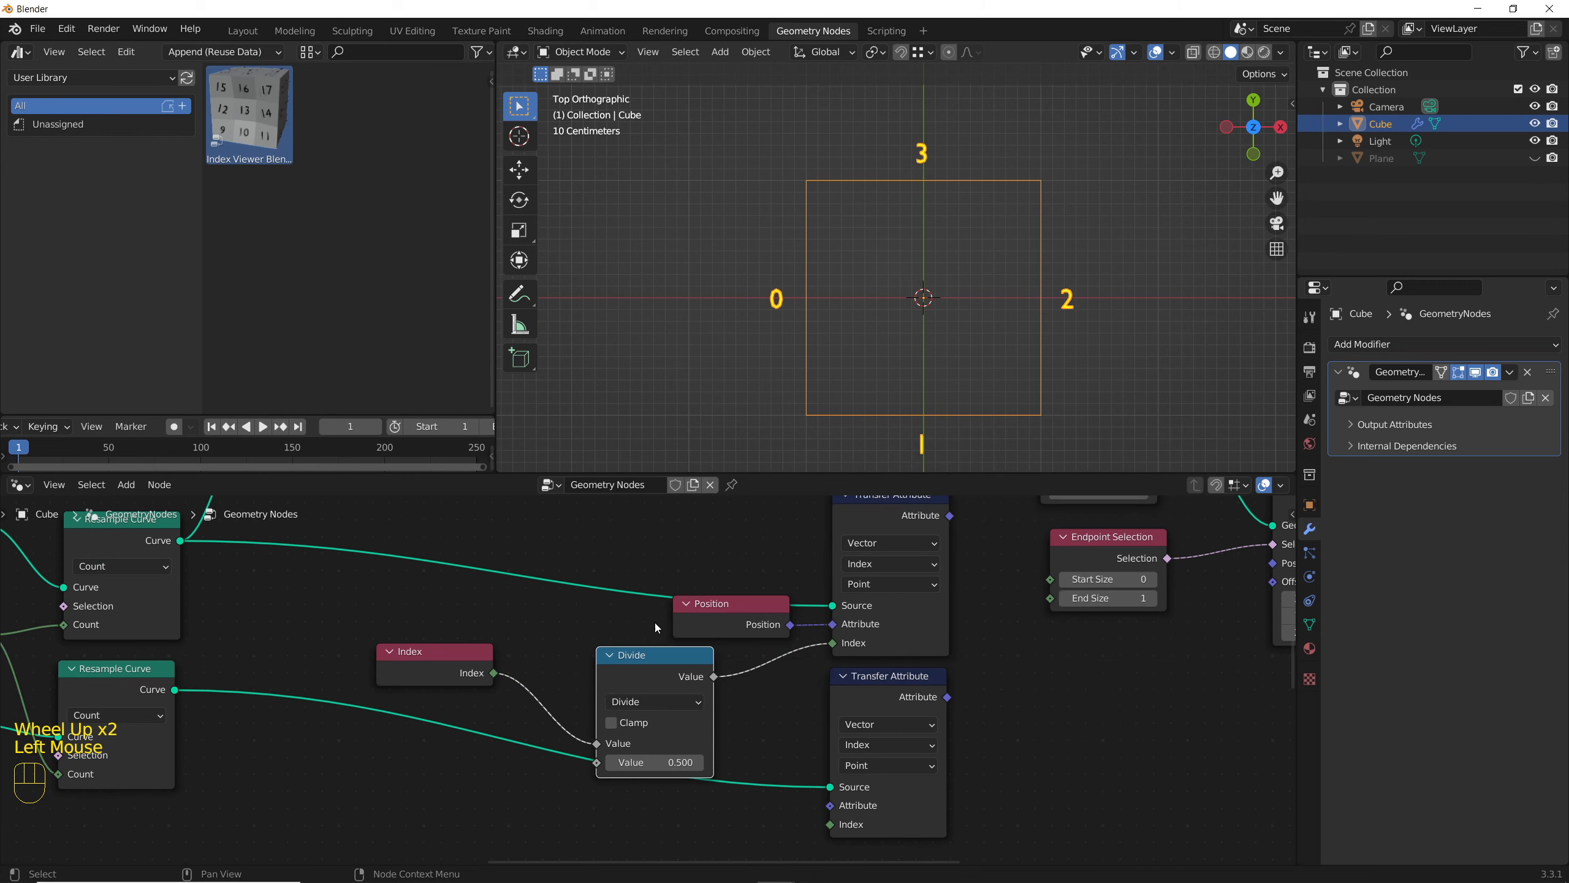
click(665, 763)
text(2)
key(Return)
Step: Connect Divide and Position to the second Transfer Attribute's Index and Attribute inputs, and link each Transfer Attribute output to its Set Position's Position input
drag(714, 676, 830, 823)
drag(710, 603, 830, 805)
scroll(830, 805, down, 2)
middle_drag(903, 668, 613, 661)
drag(621, 600, 686, 543)
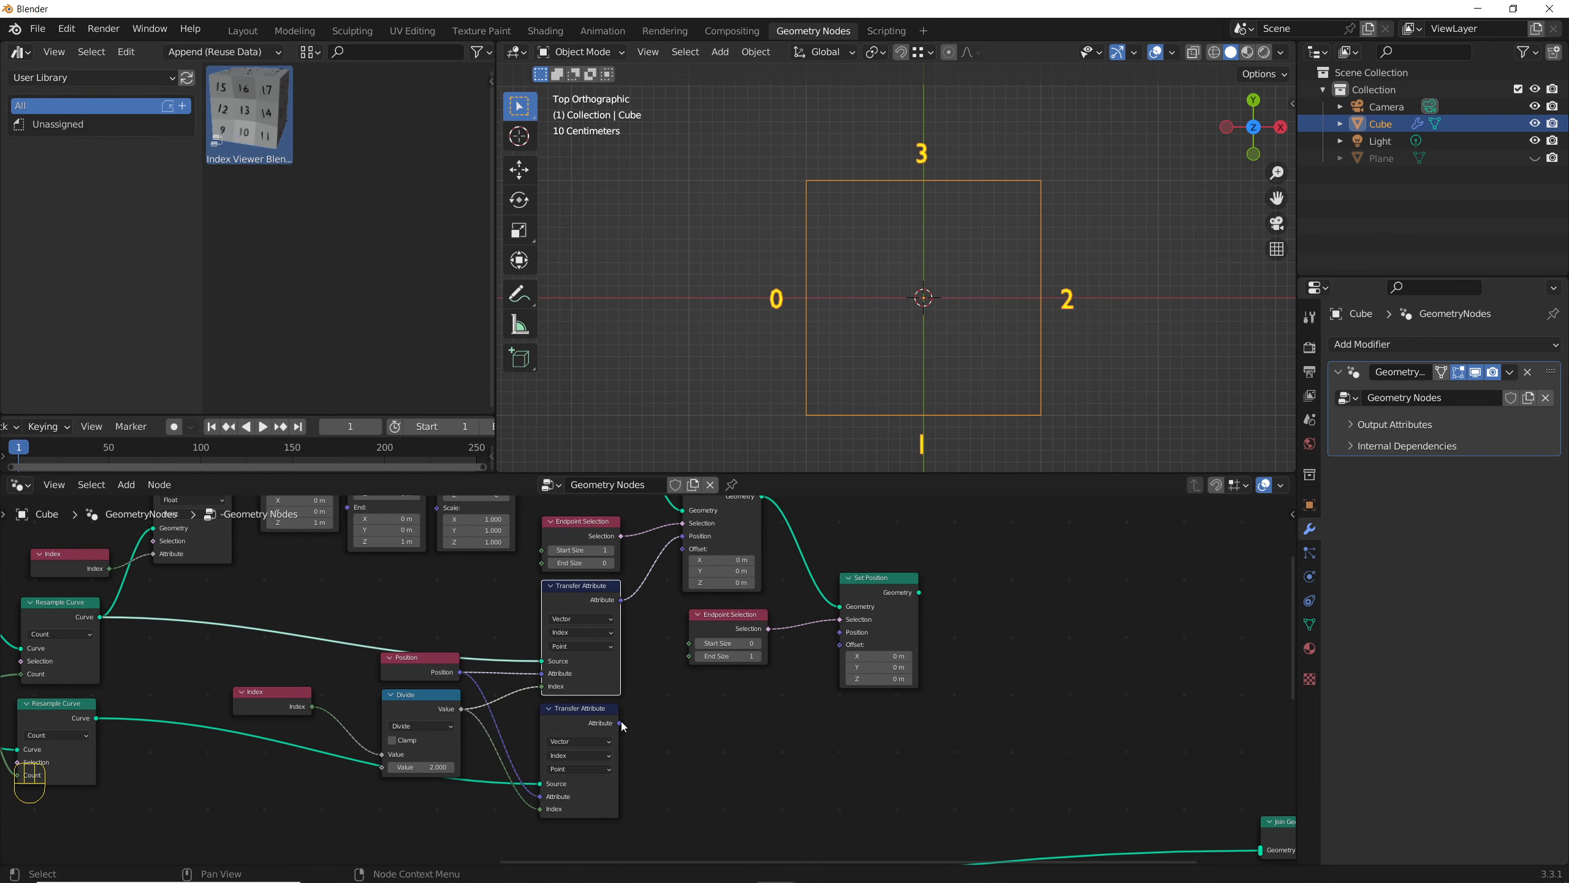
drag(621, 722, 846, 631)
drag(872, 579, 860, 596)
Step: Connect the last Set Position's Geometry output to Join Geometry and check the resulting lines in the top view
middle_drag(756, 685, 540, 627)
scroll(767, 717, up, 5)
scroll(779, 709, down, 5)
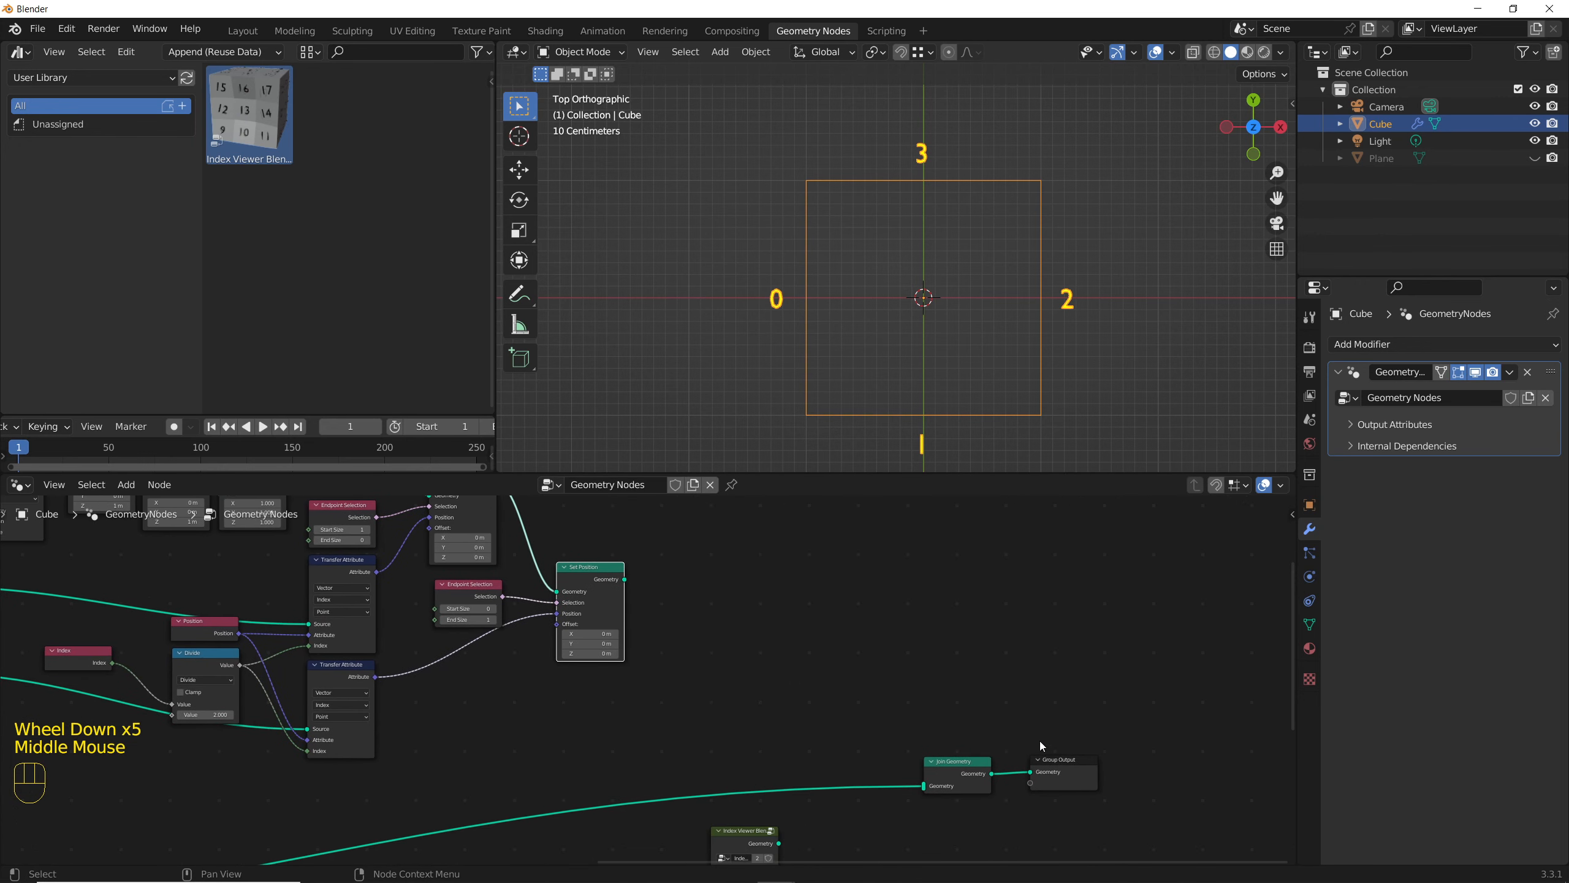
drag(624, 580, 923, 785)
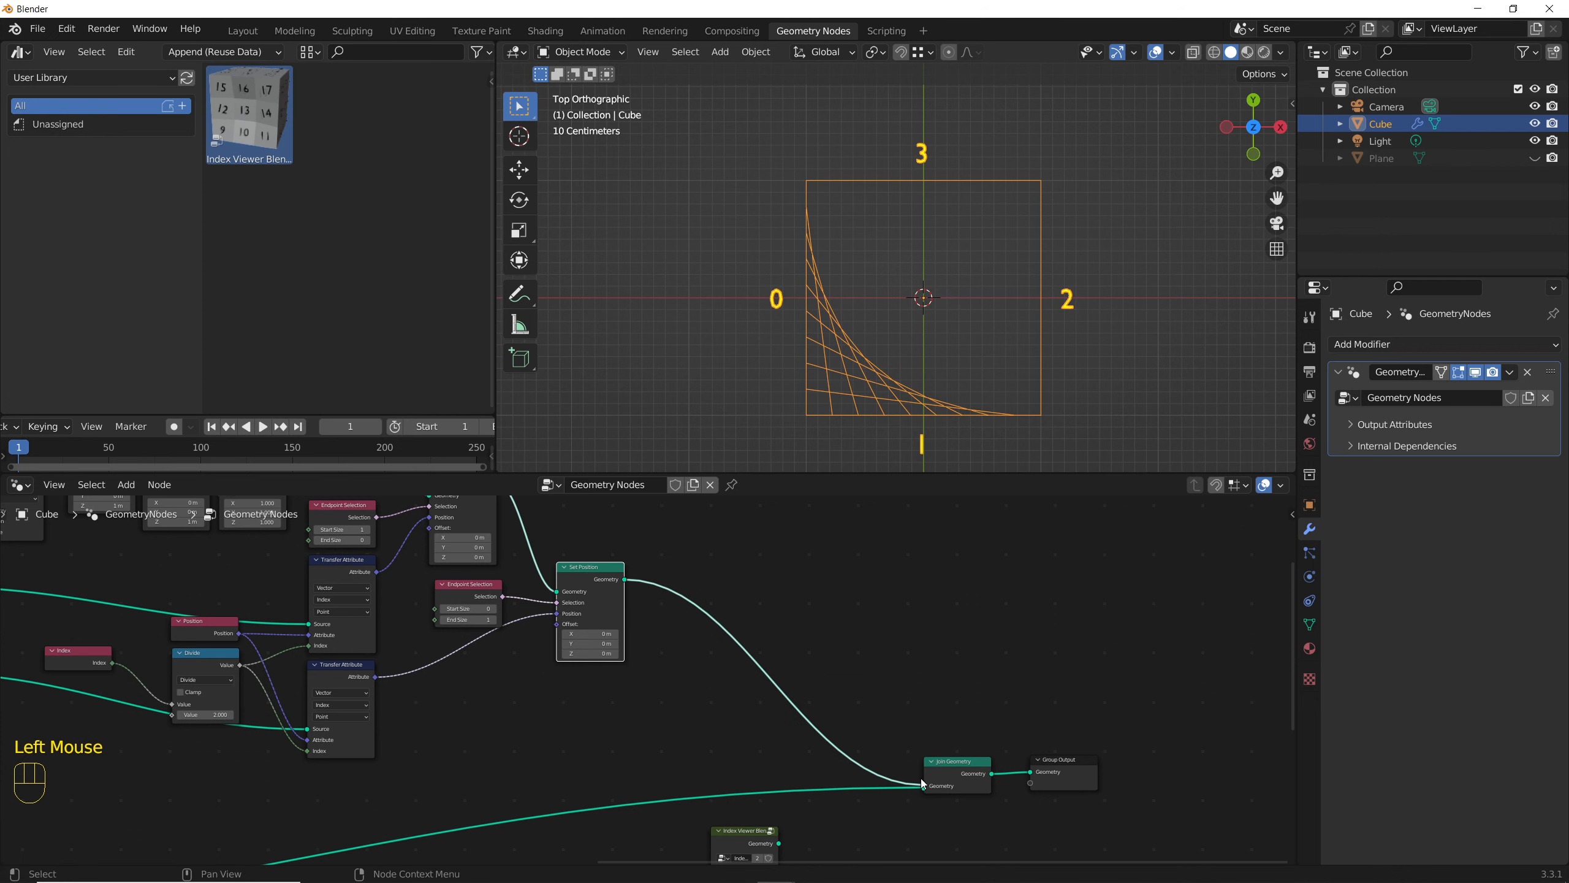
scroll(818, 363, up, 5)
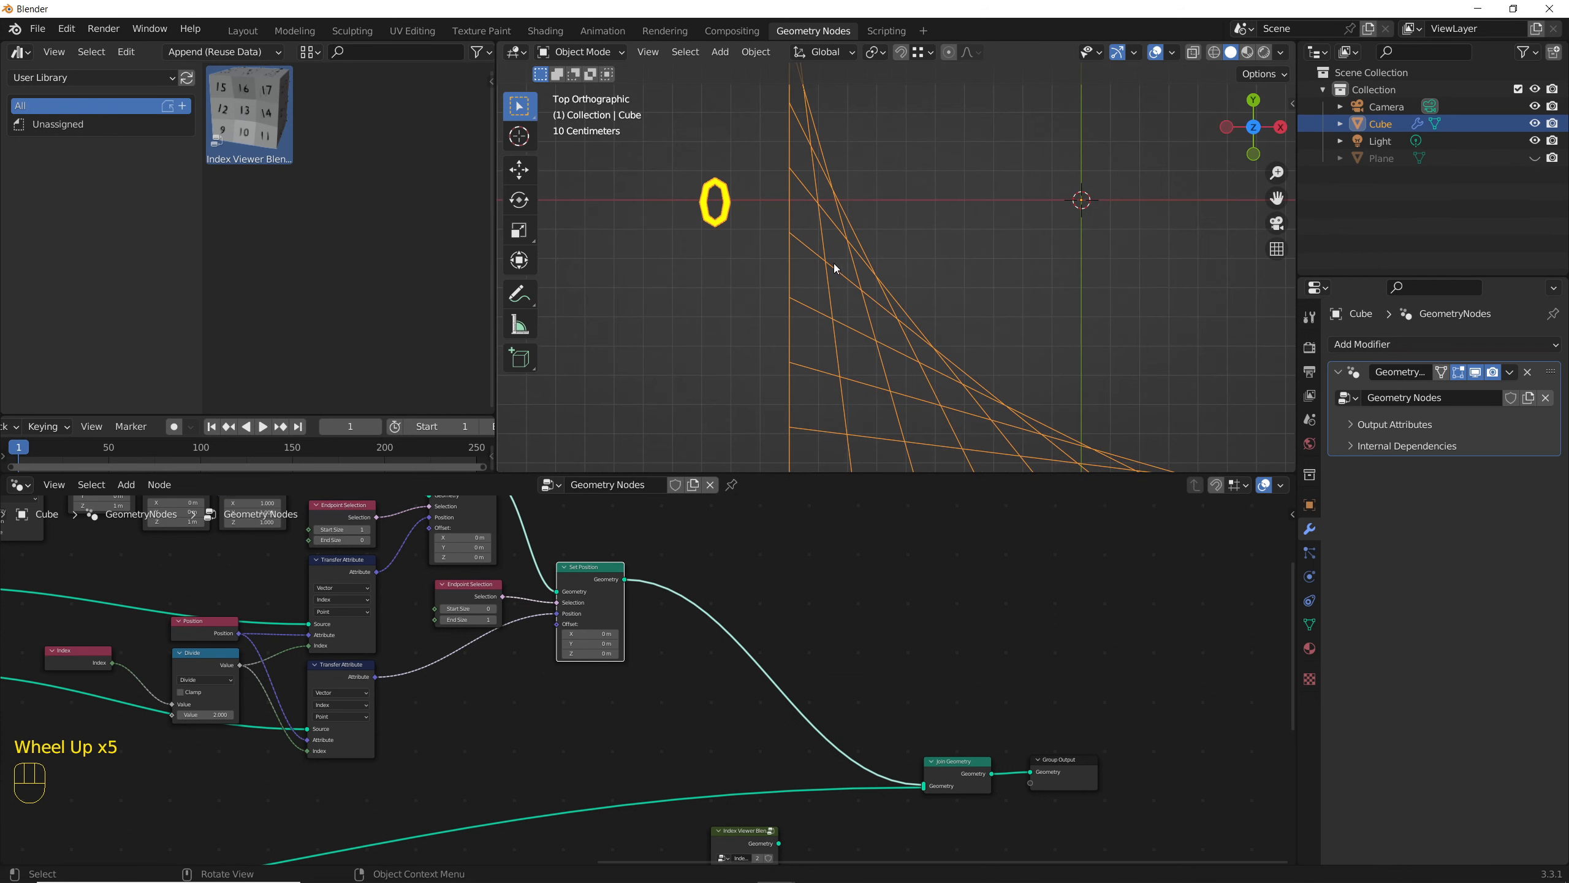
scroll(835, 291, down, 3)
middle_drag(837, 301, 861, 331)
key(KP_7)
Step: Raise the upper Equal node's B value to 3 to use edge 3 as the first edge
middle_drag(438, 664, 882, 736)
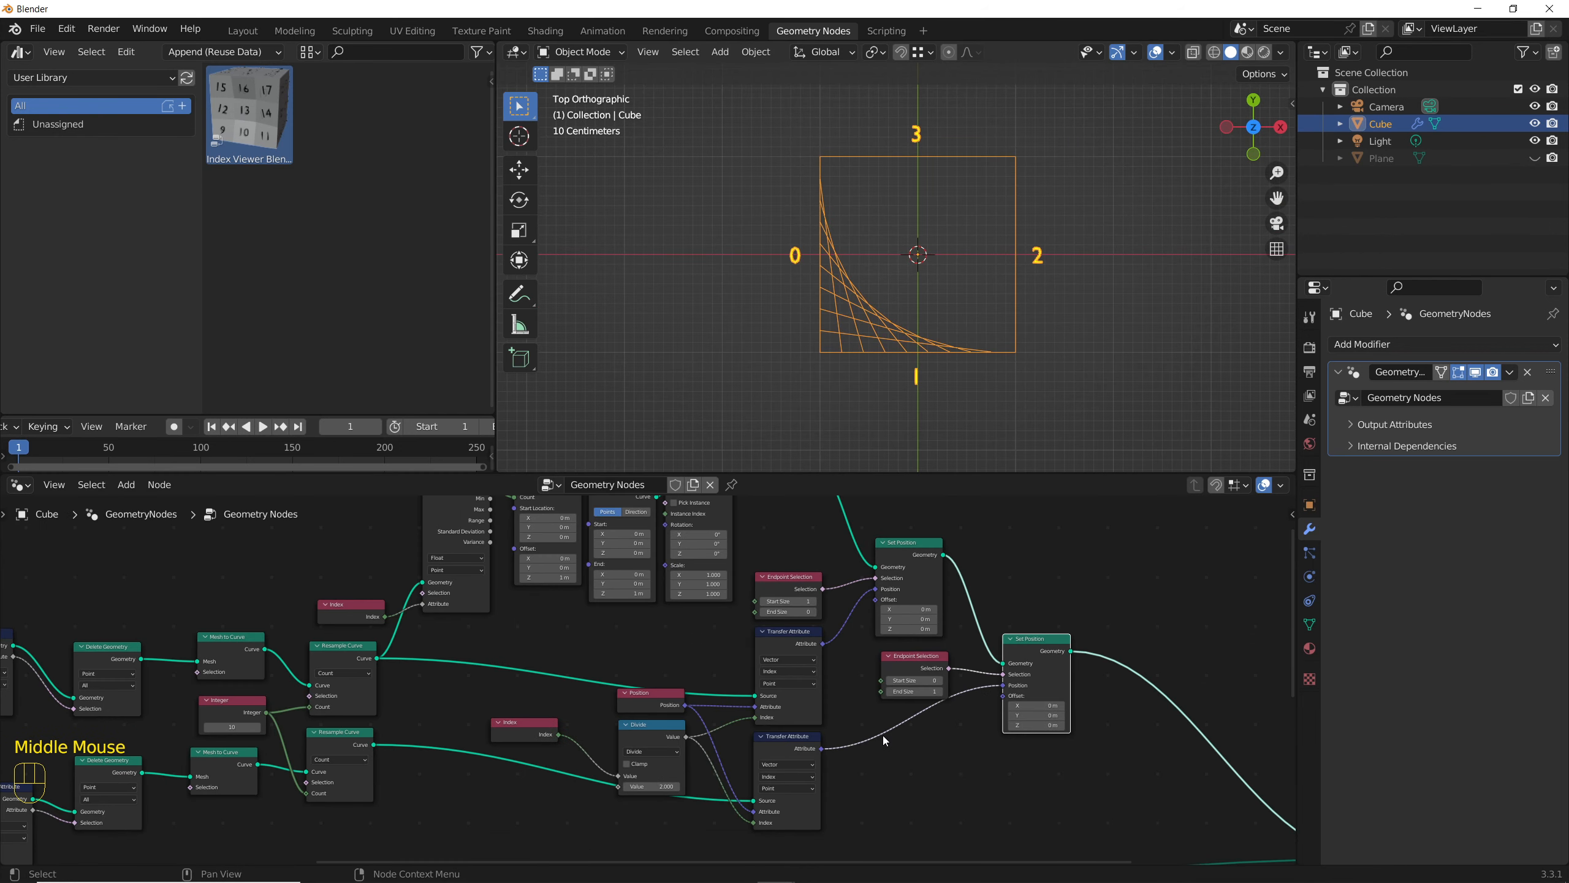
scroll(695, 754, down, 2)
middle_drag(676, 758, 534, 698)
scroll(677, 774, up, 1)
scroll(531, 711, up, 3)
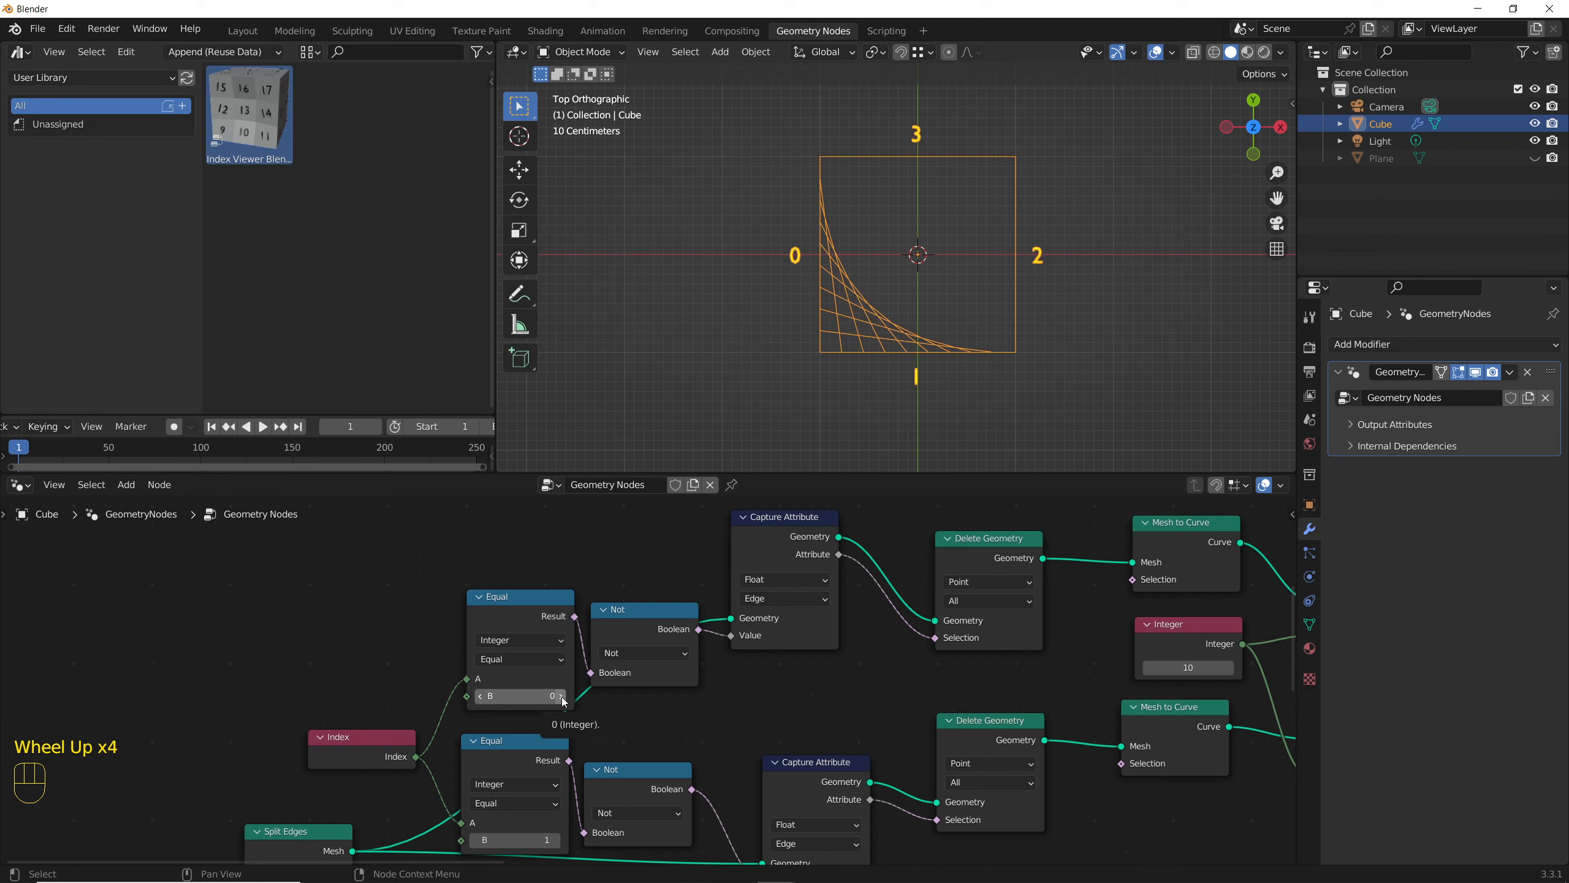
click(560, 696)
click(560, 697)
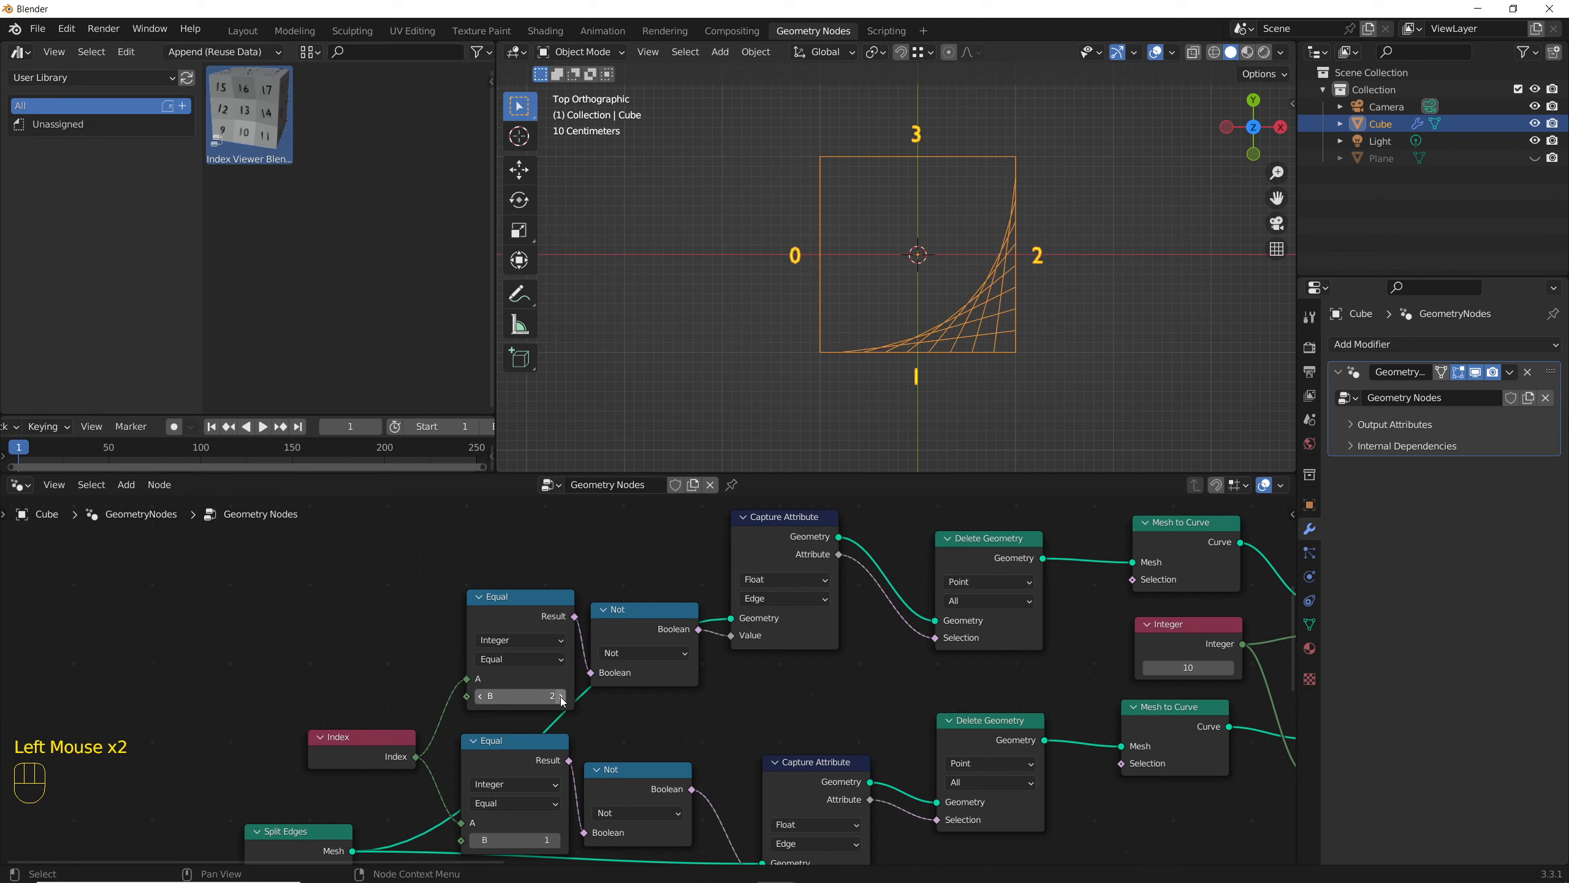
click(560, 697)
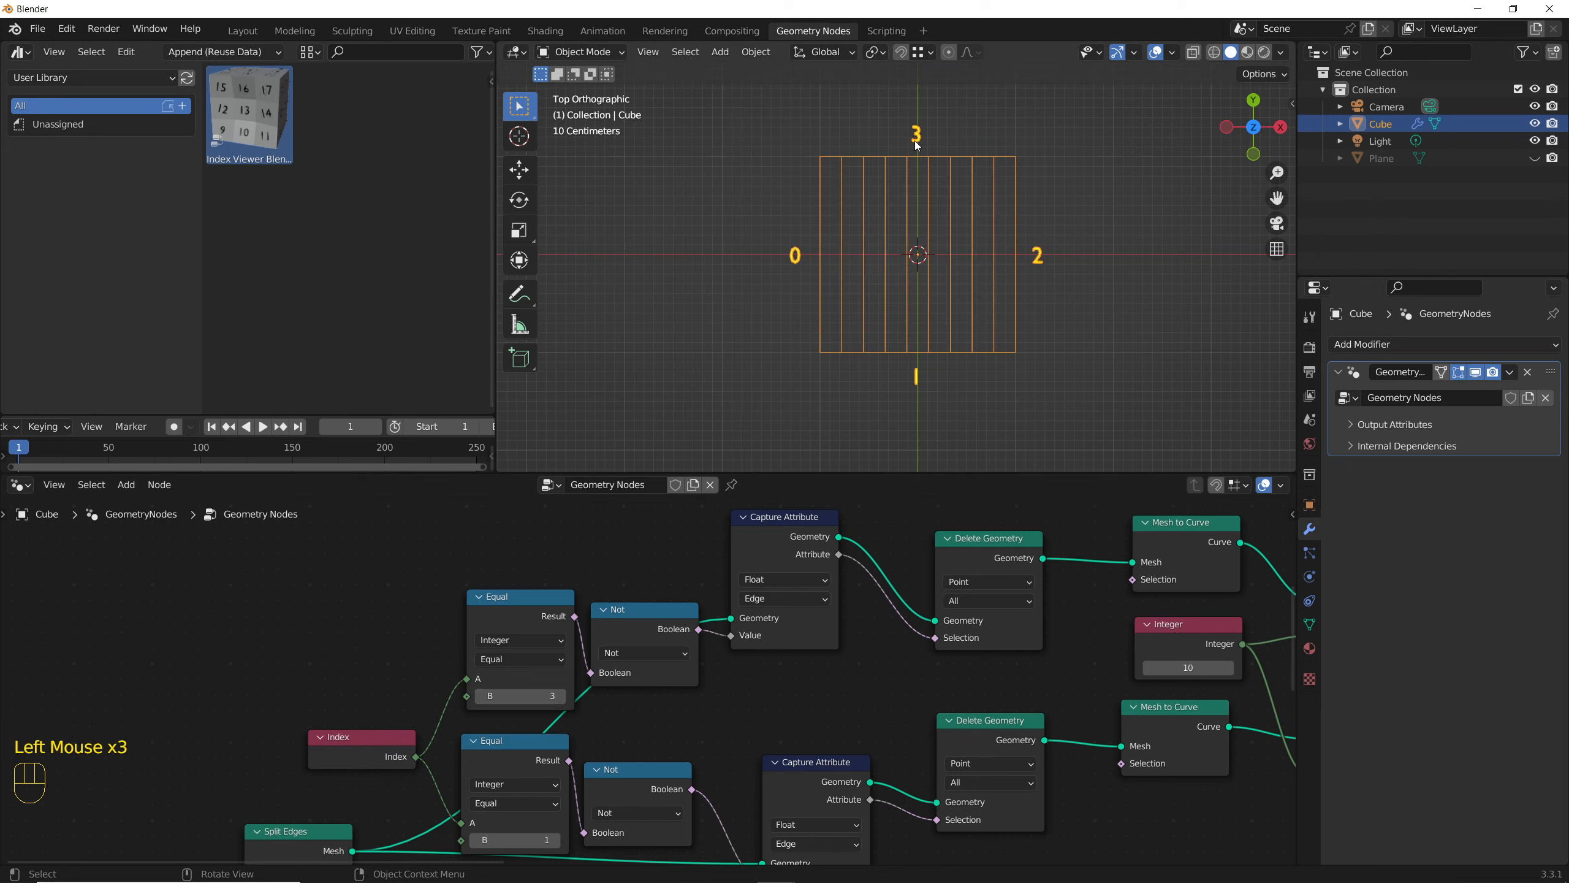
Step: Try 2 as the lower Equal node's B value before settling on 0
middle_drag(497, 742, 503, 677)
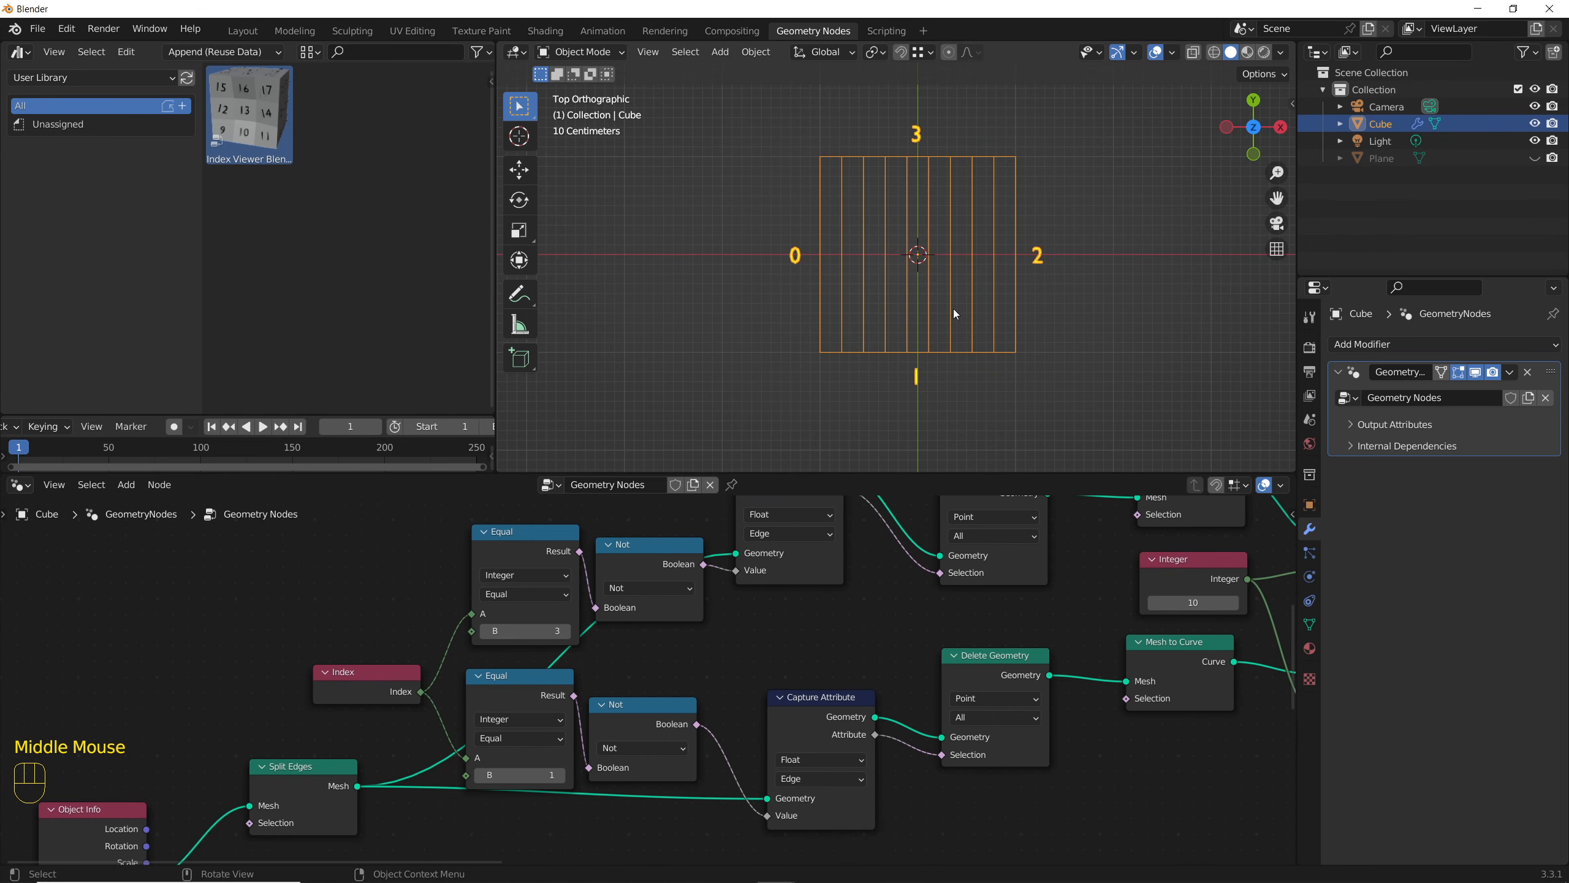
click(562, 778)
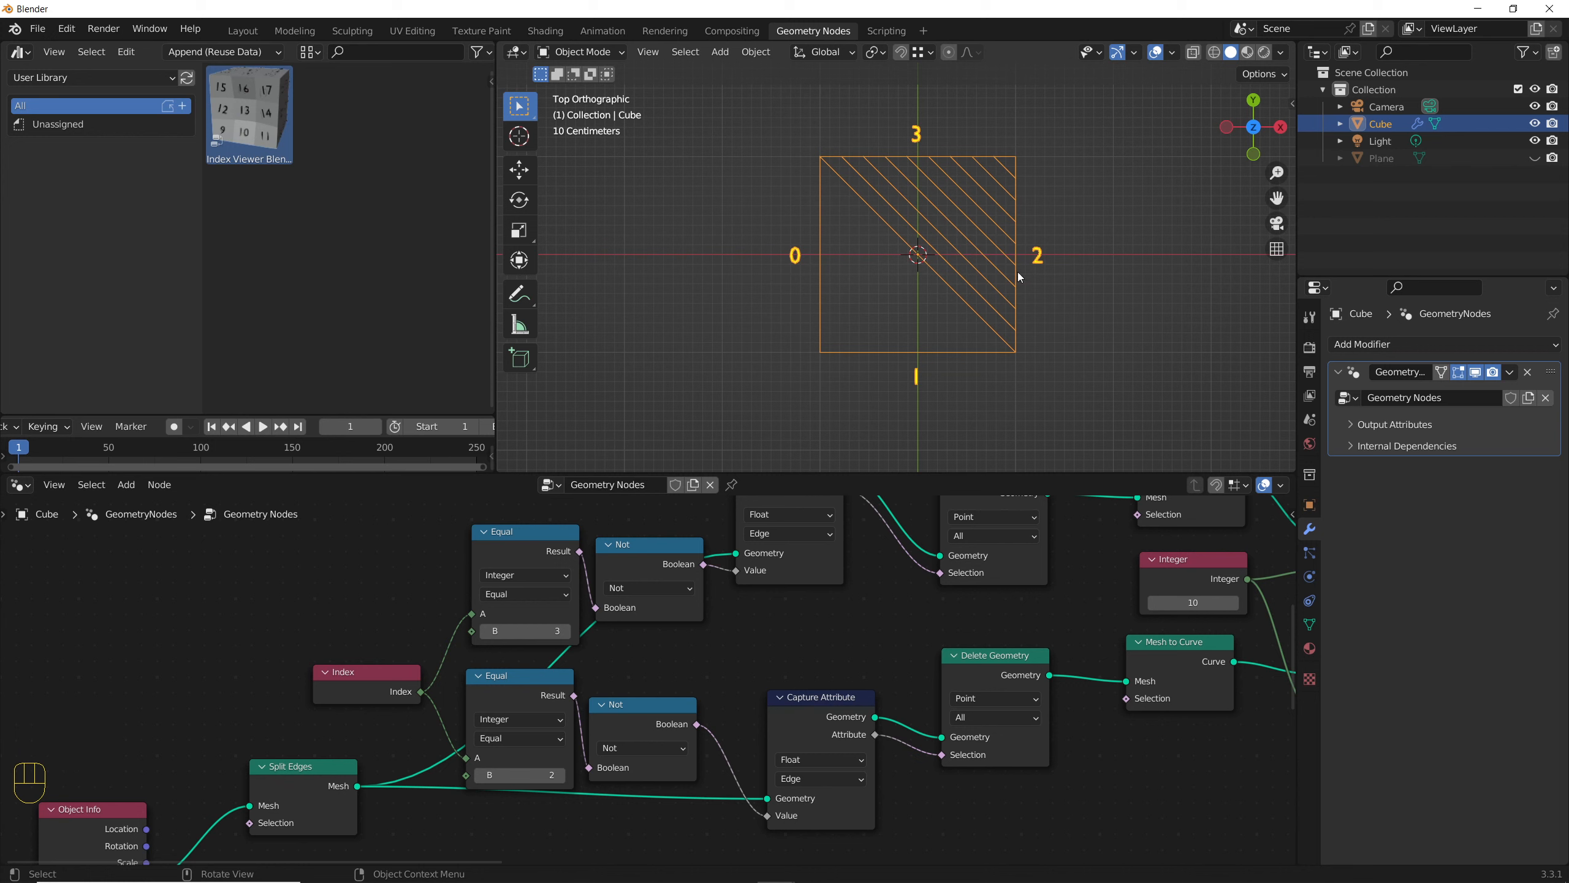
click(480, 777)
click(480, 776)
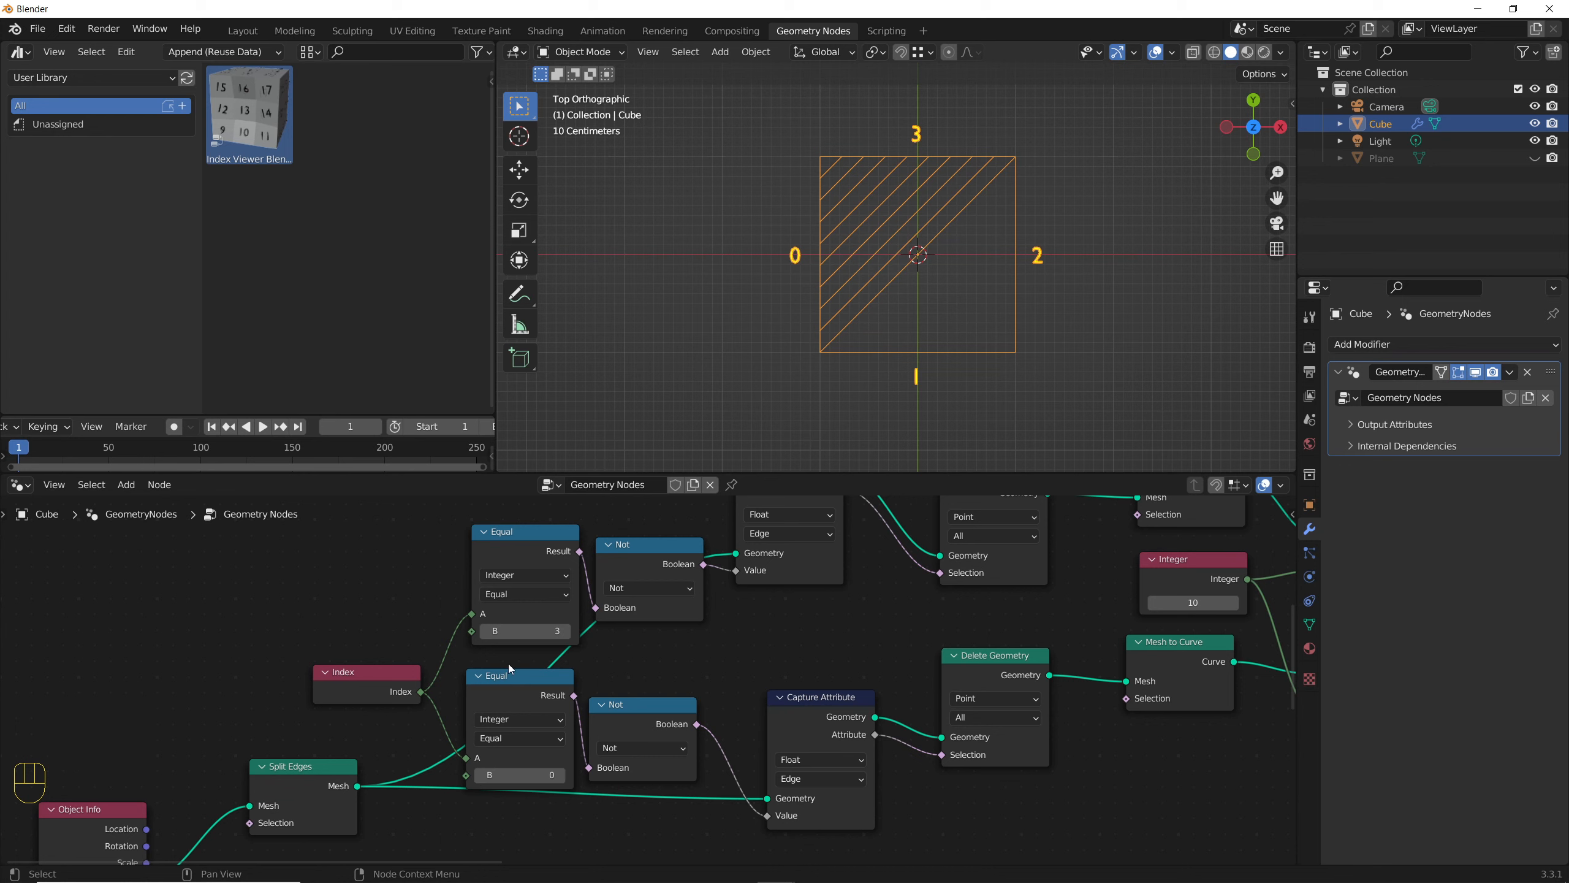
Step: Set the upper Equal node's B value to 2 so the lines use edges 2 and 0
click(483, 631)
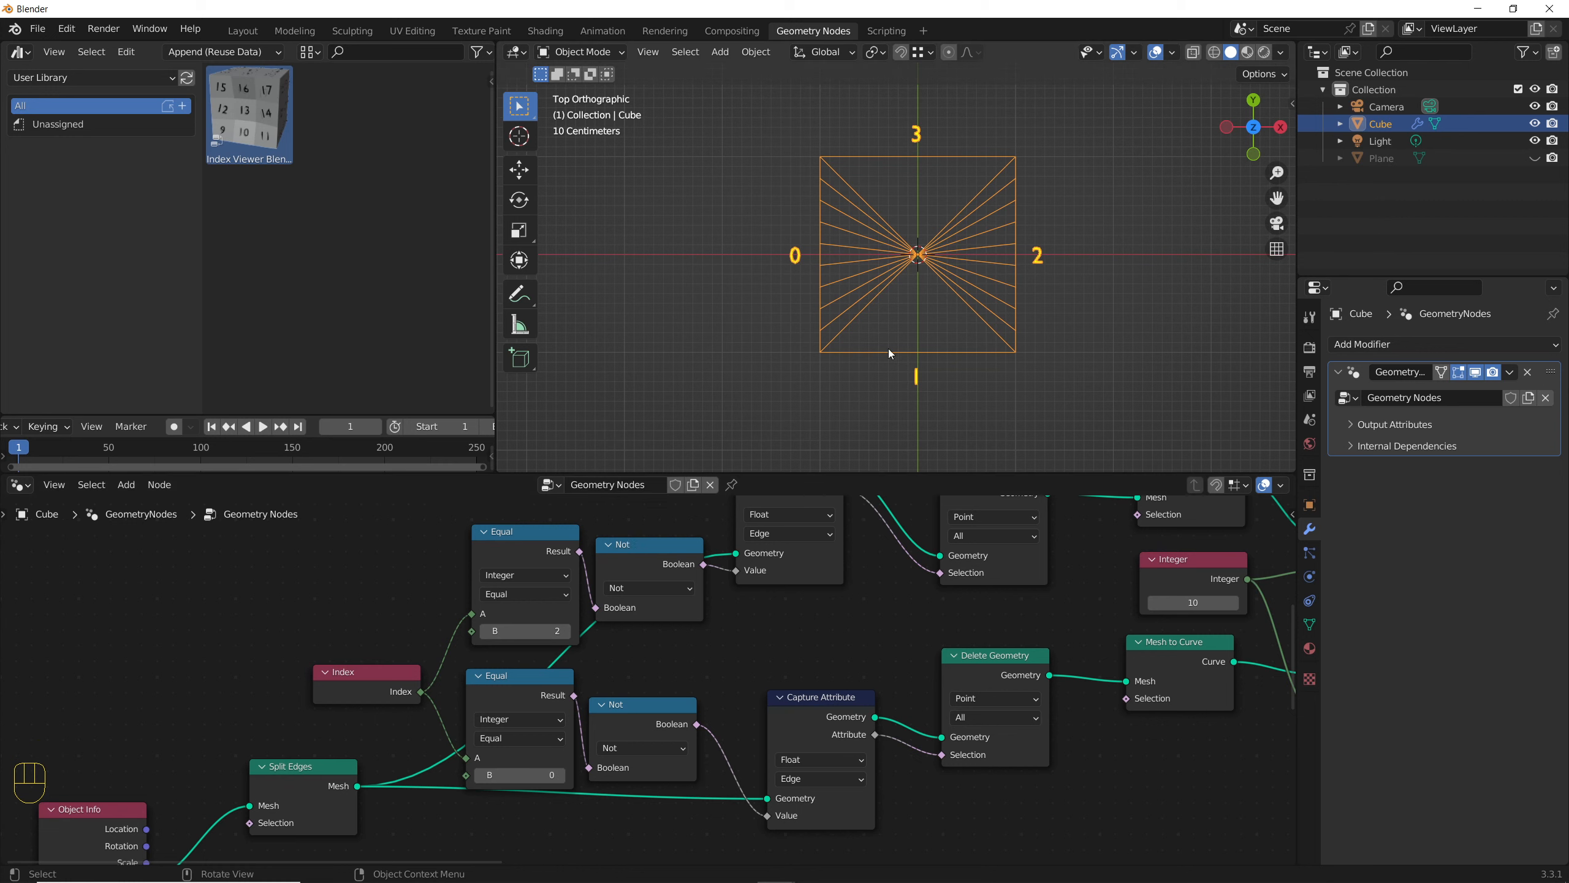
scroll(784, 653, down, 6)
middle_drag(784, 652, 620, 644)
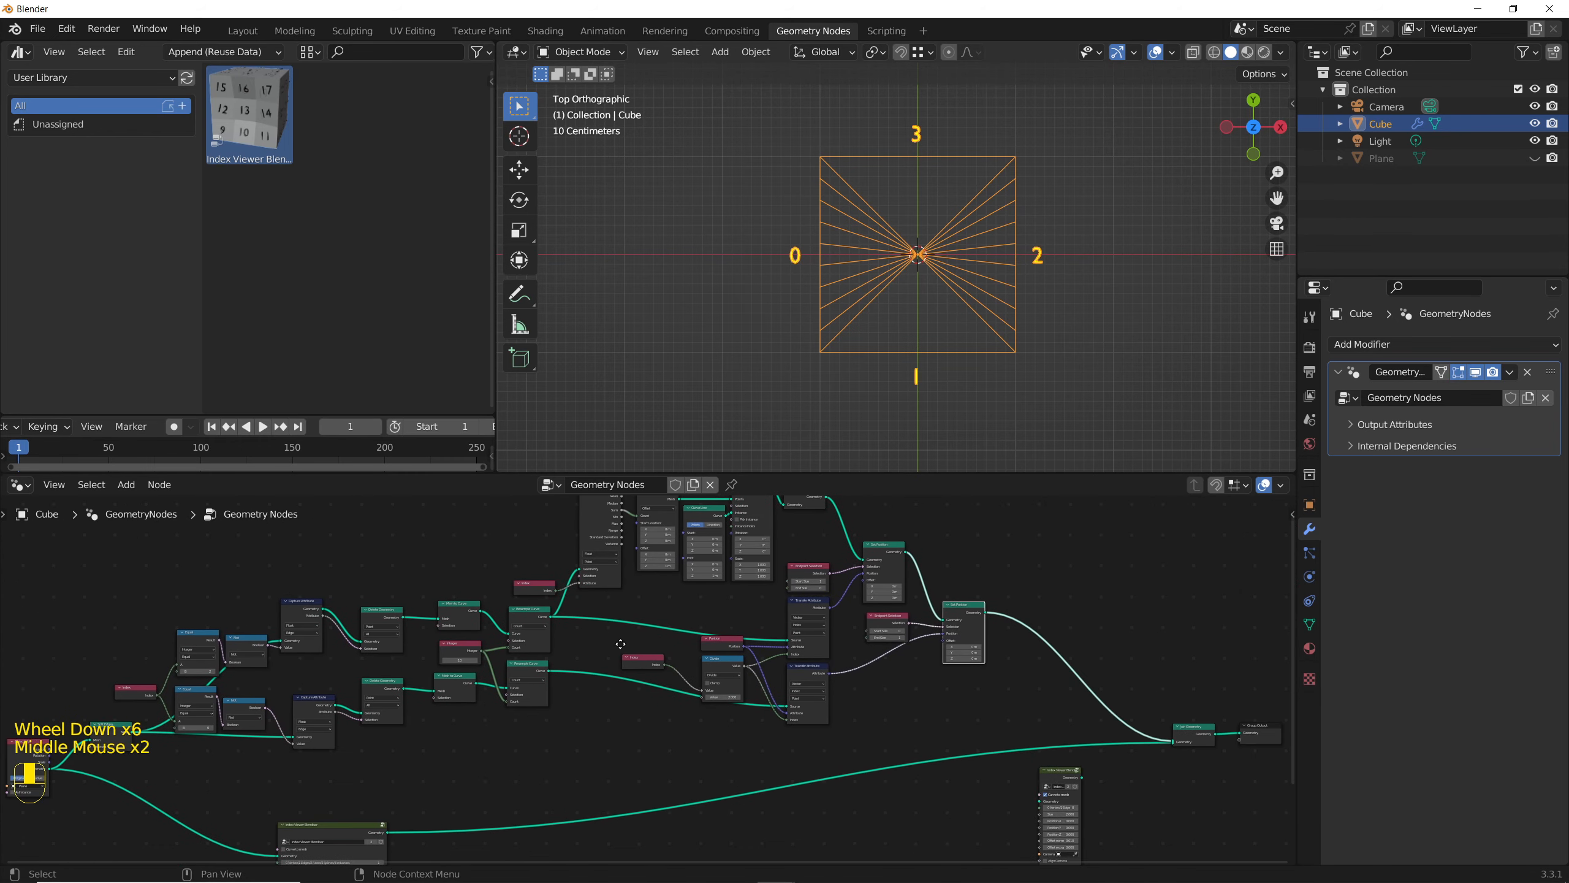
Step: Add reroute points on both Resample Curve outputs and link the upper one to the spare Index Viewer node's Geometry input
drag(1052, 774, 967, 778)
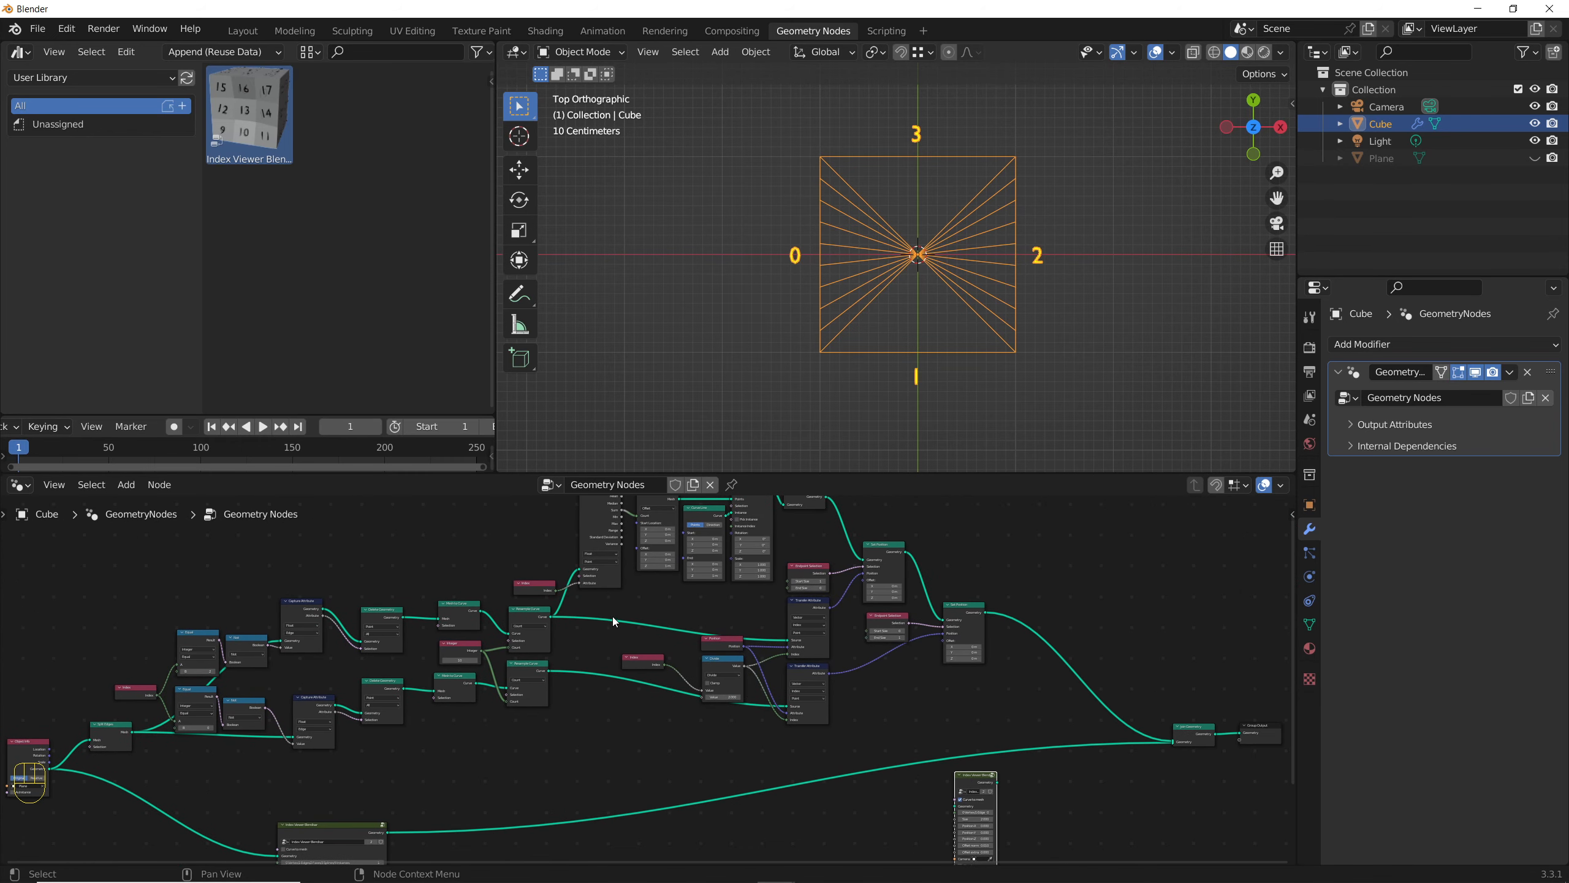
shift+right_drag(612, 605, 604, 686)
click(613, 637)
drag(610, 620, 955, 807)
drag(974, 774, 963, 684)
Step: Duplicate the Index Viewer node and link the lower Resample Curve reroute to the copy's Geometry input
key(ctrl+shift+d)
click(897, 741)
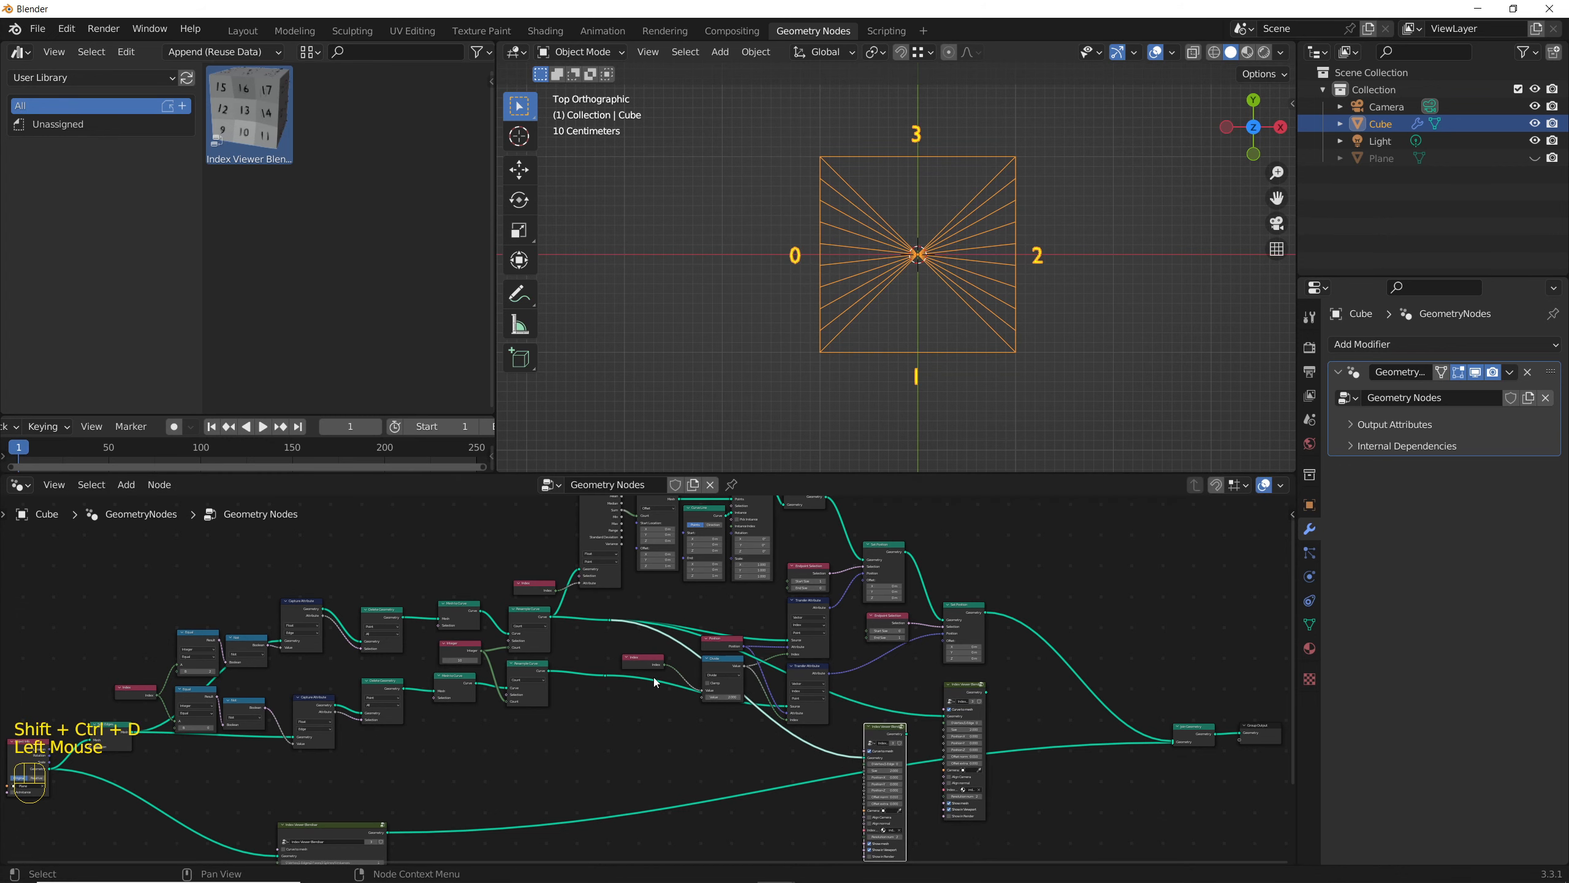
drag(605, 675, 854, 739)
drag(973, 737, 919, 737)
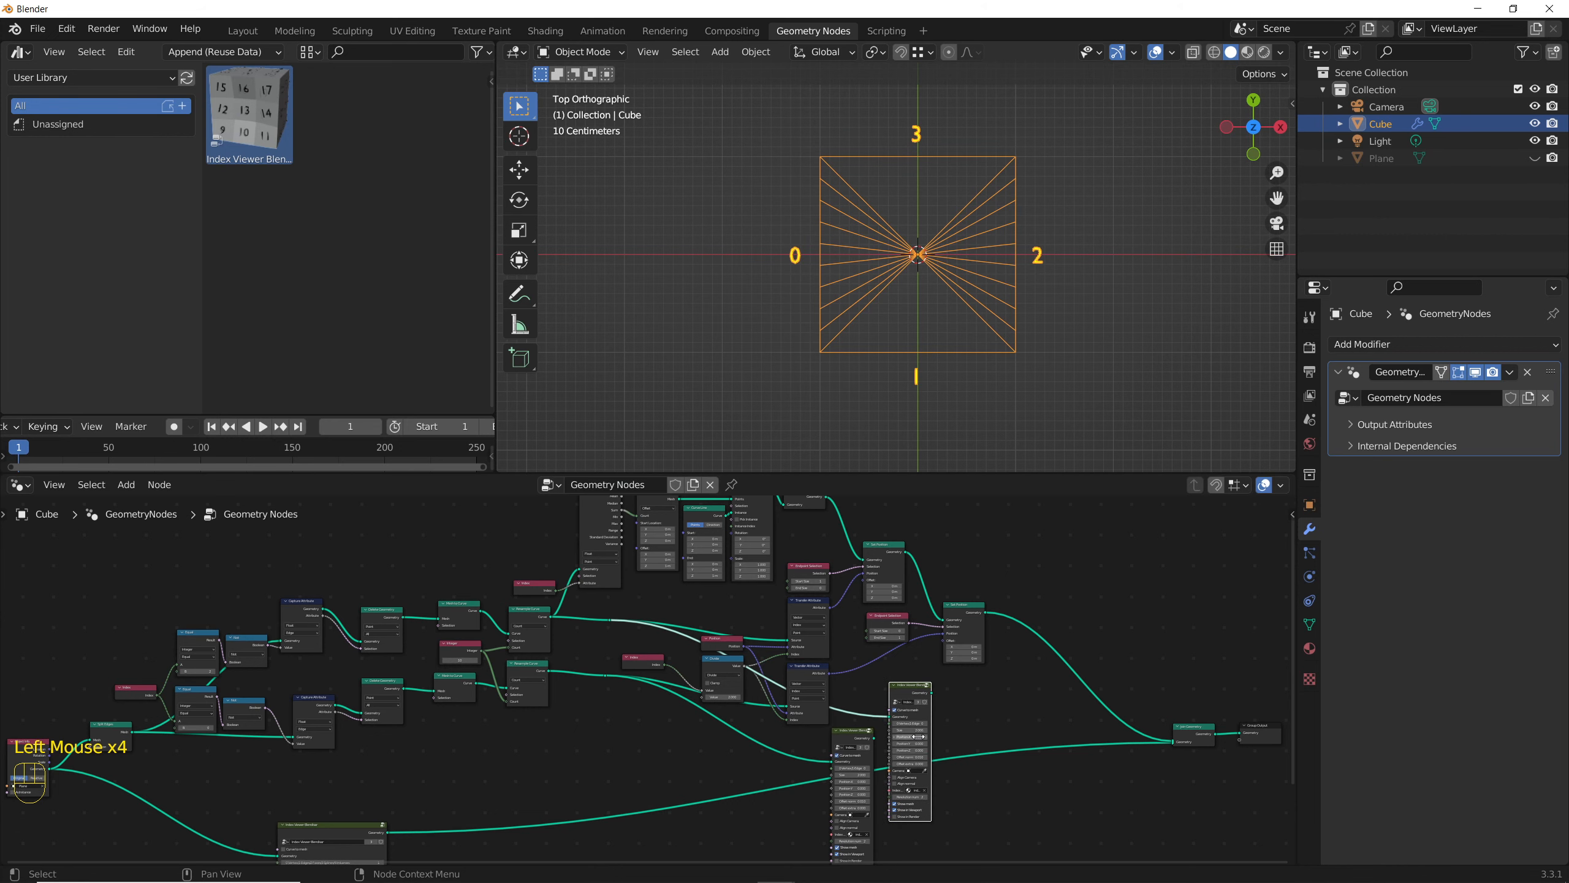
Step: Connect both Index Viewer nodes' Geometry outputs to Join Geometry and show the point numbers on edges 0 and 2
scroll(920, 737, up, 2)
middle_drag(919, 737, 732, 745)
drag(714, 730, 1120, 735)
drag(791, 668, 1120, 737)
click(817, 141)
scroll(816, 141, up, 1)
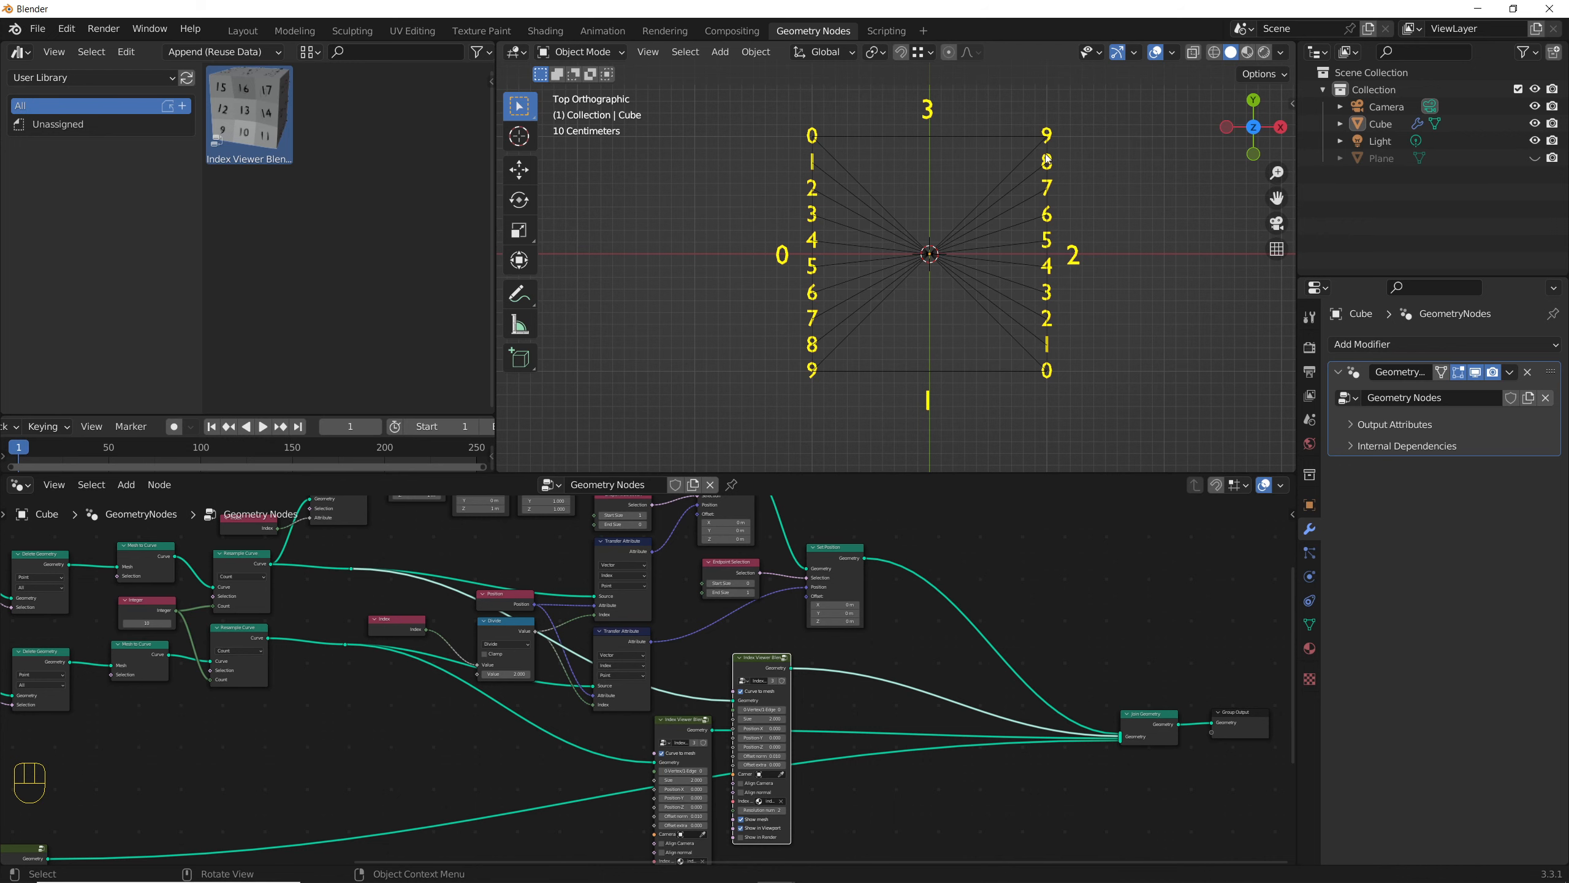
Step: Add a Reverse Curve node beside the upper Resample Curve node
scroll(803, 643, down, 2)
middle_drag(711, 643, 824, 629)
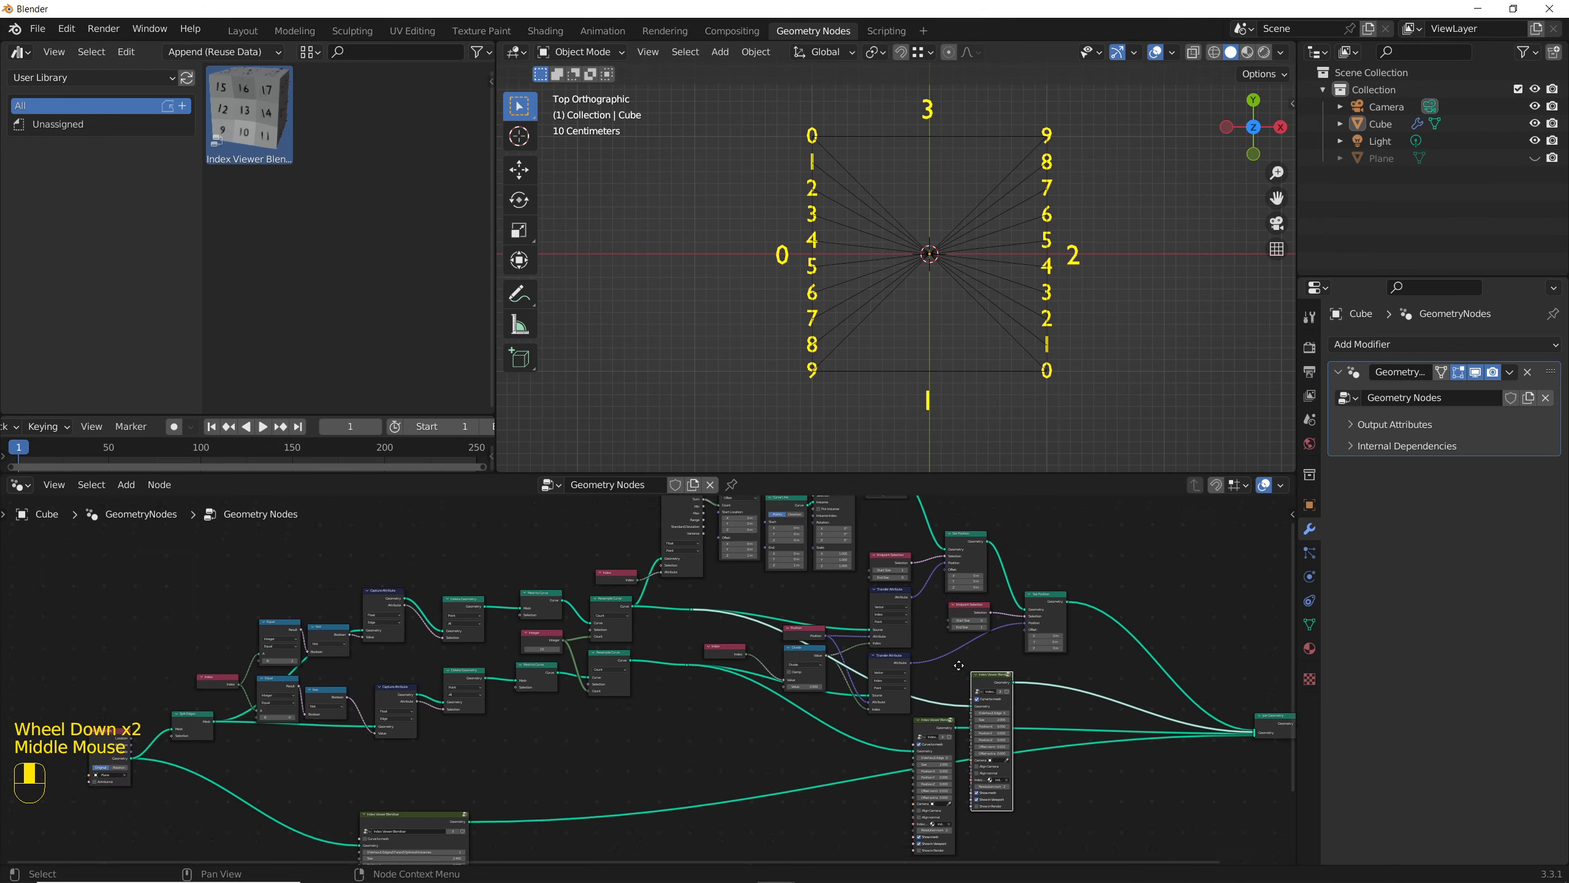
scroll(825, 628, up, 6)
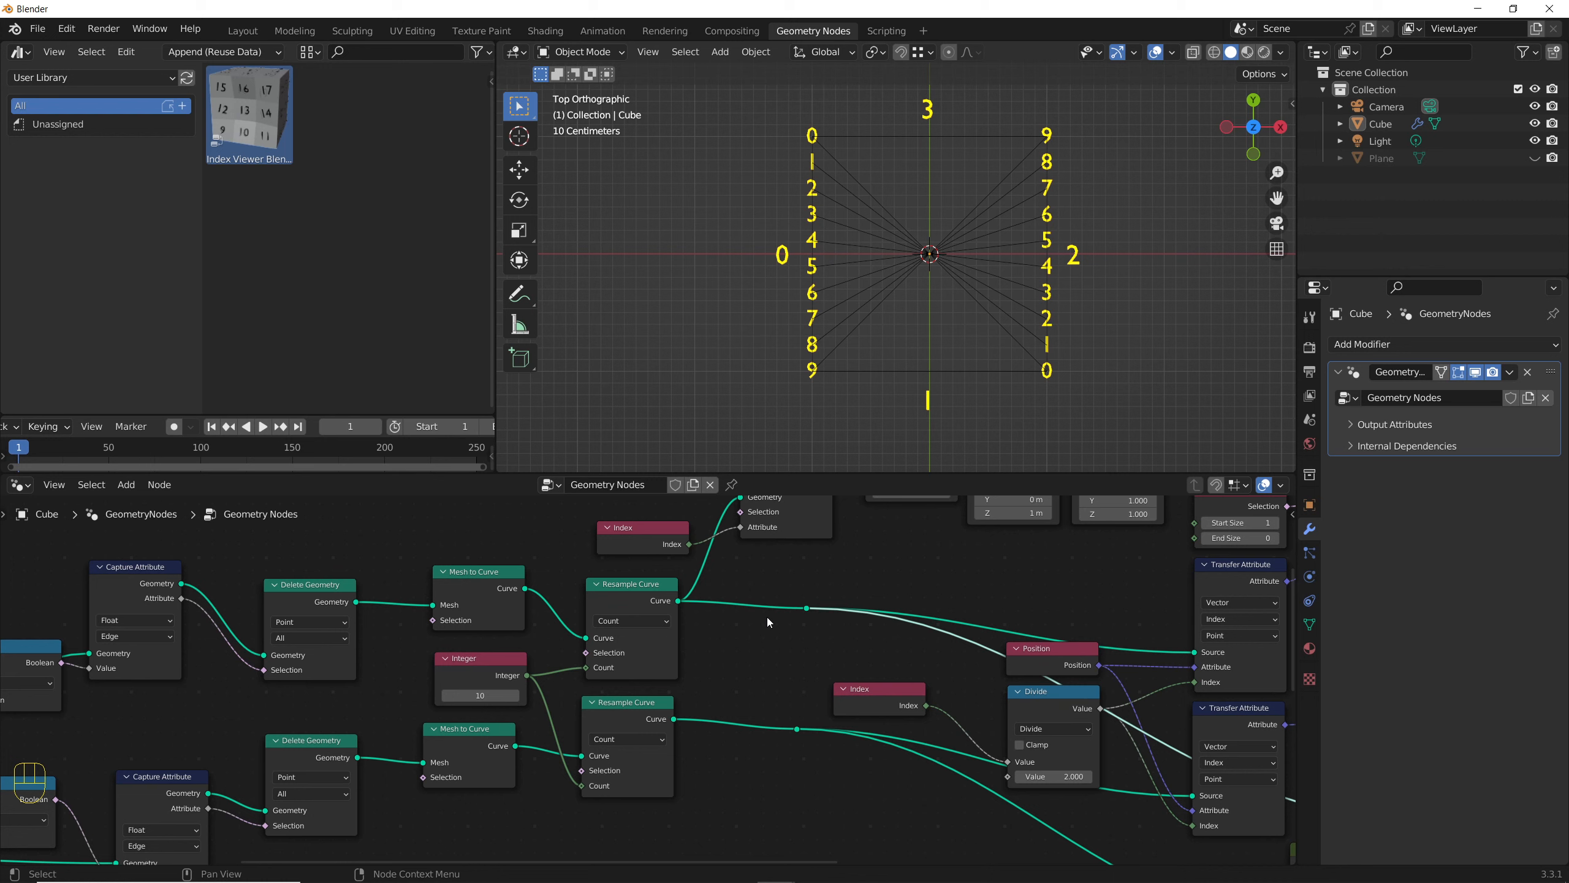
key(shift+a)
click(703, 513)
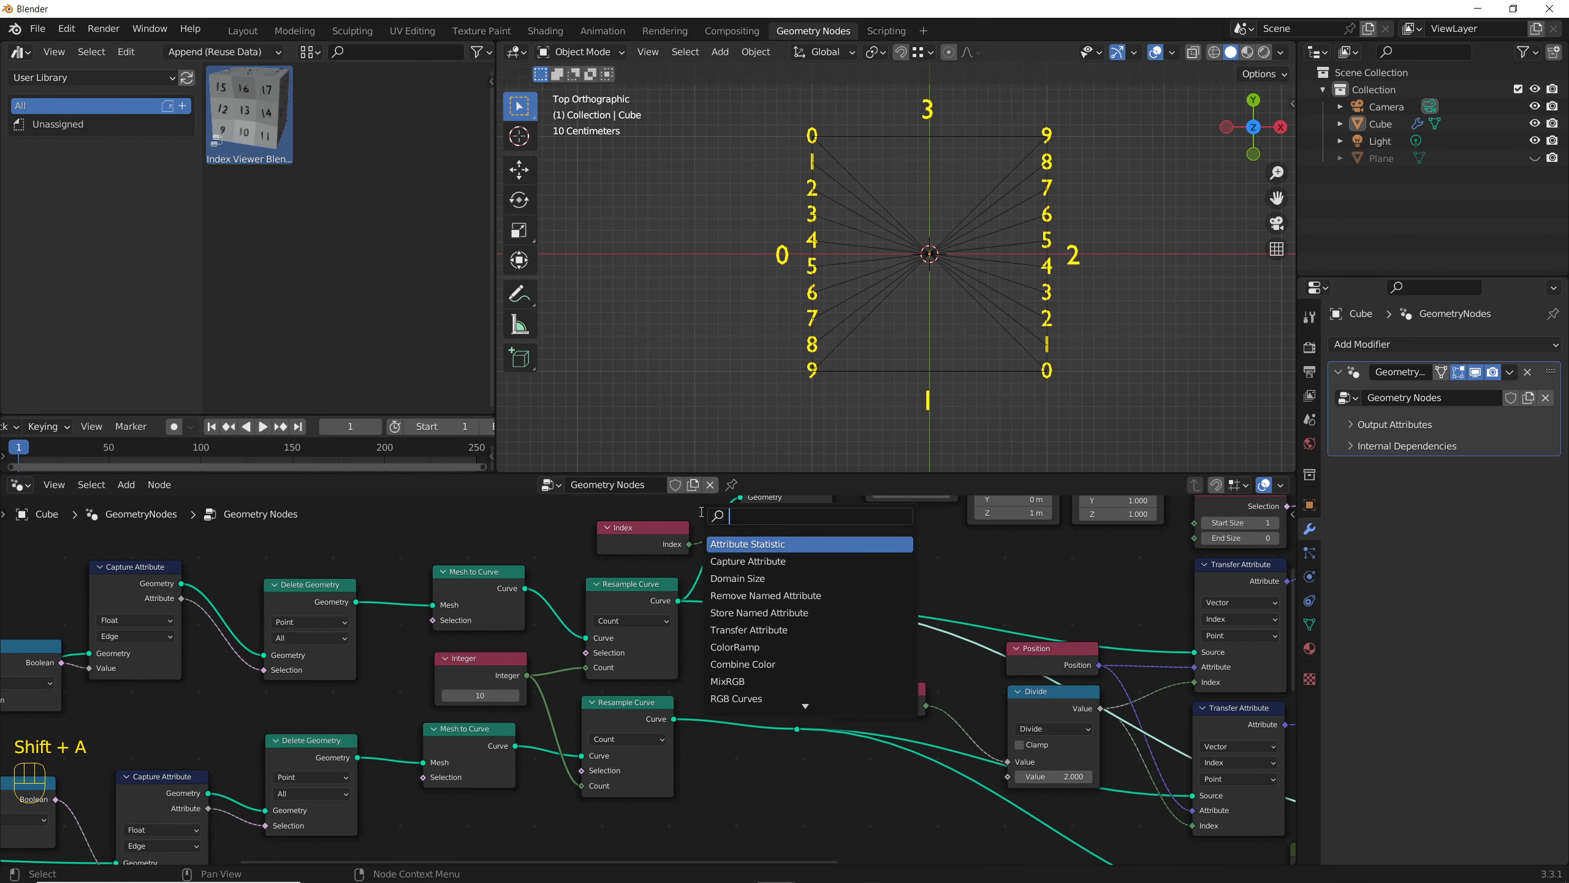
text(re)
click(742, 561)
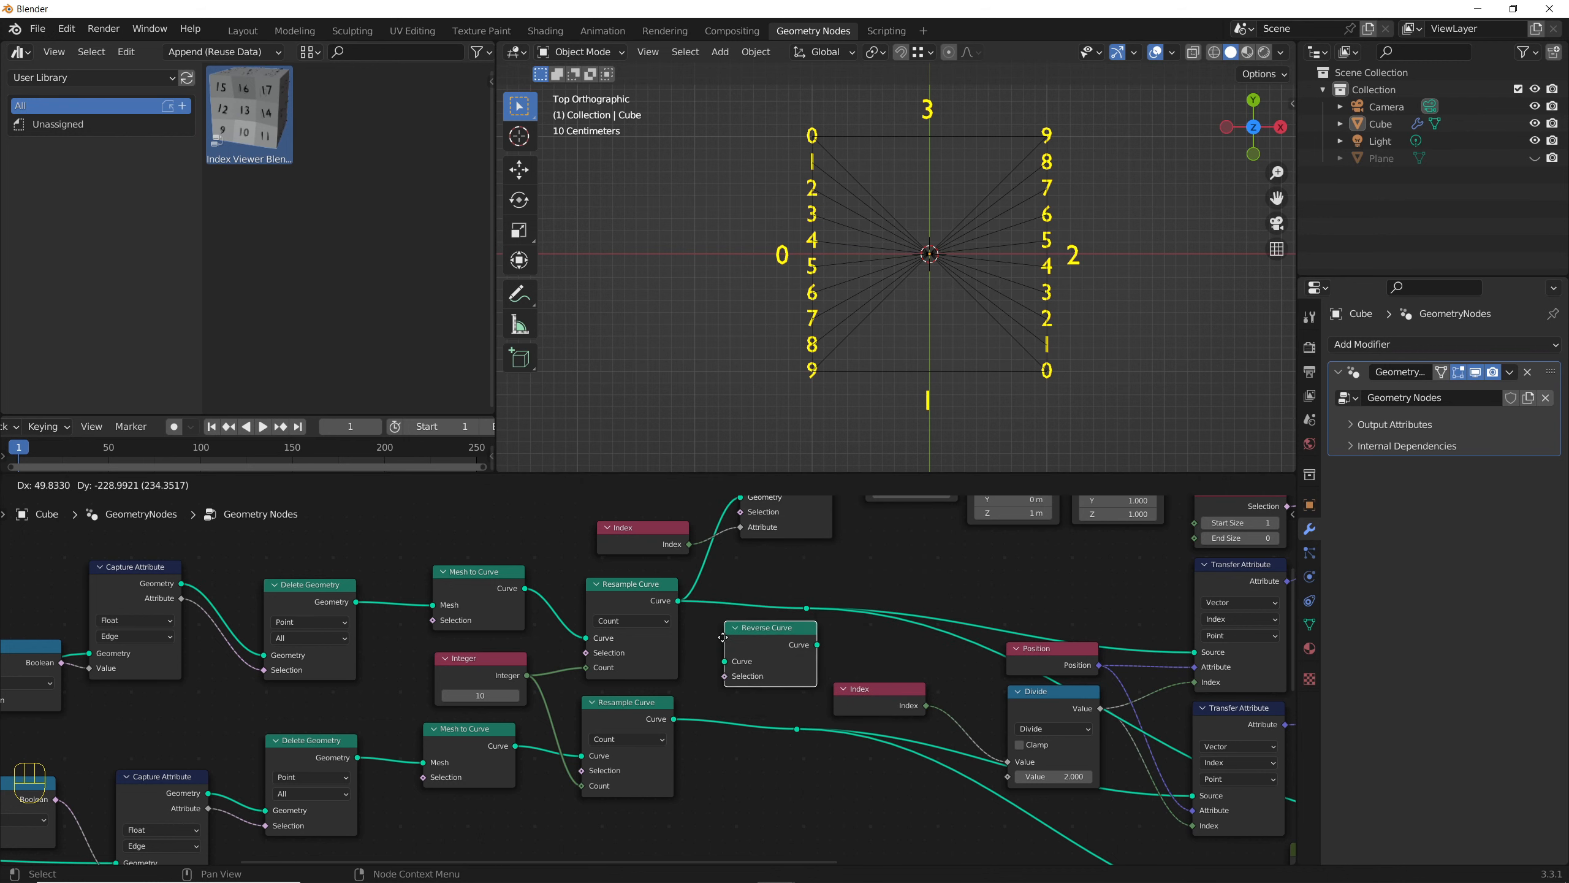
drag(755, 643, 760, 598)
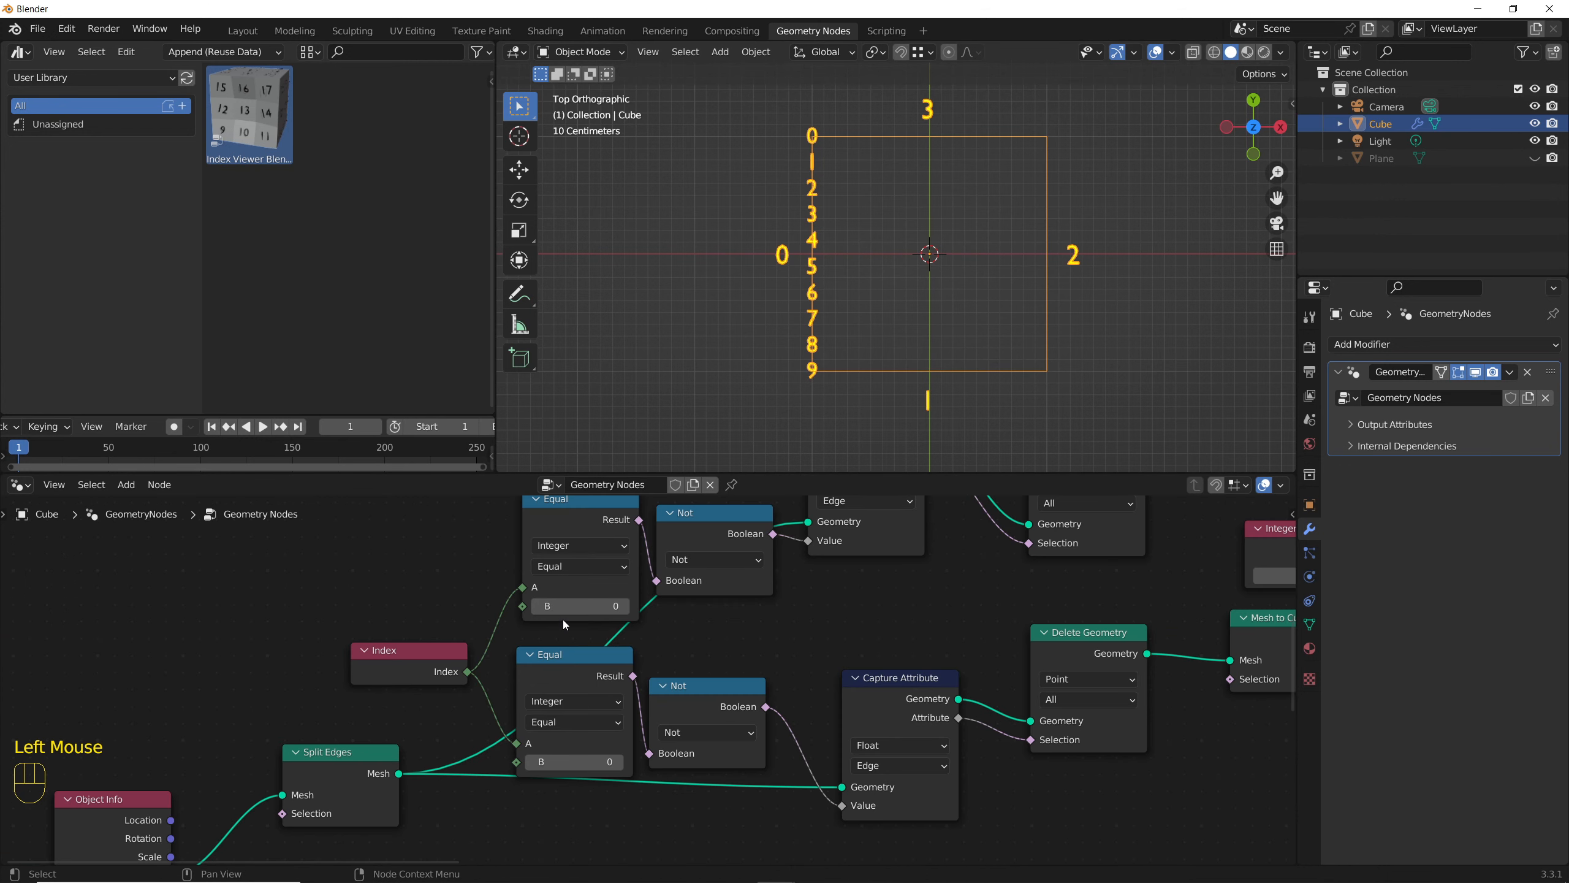
Step: Set the lower Equal node's B value to 1 so the lines run to edge 1
click(623, 762)
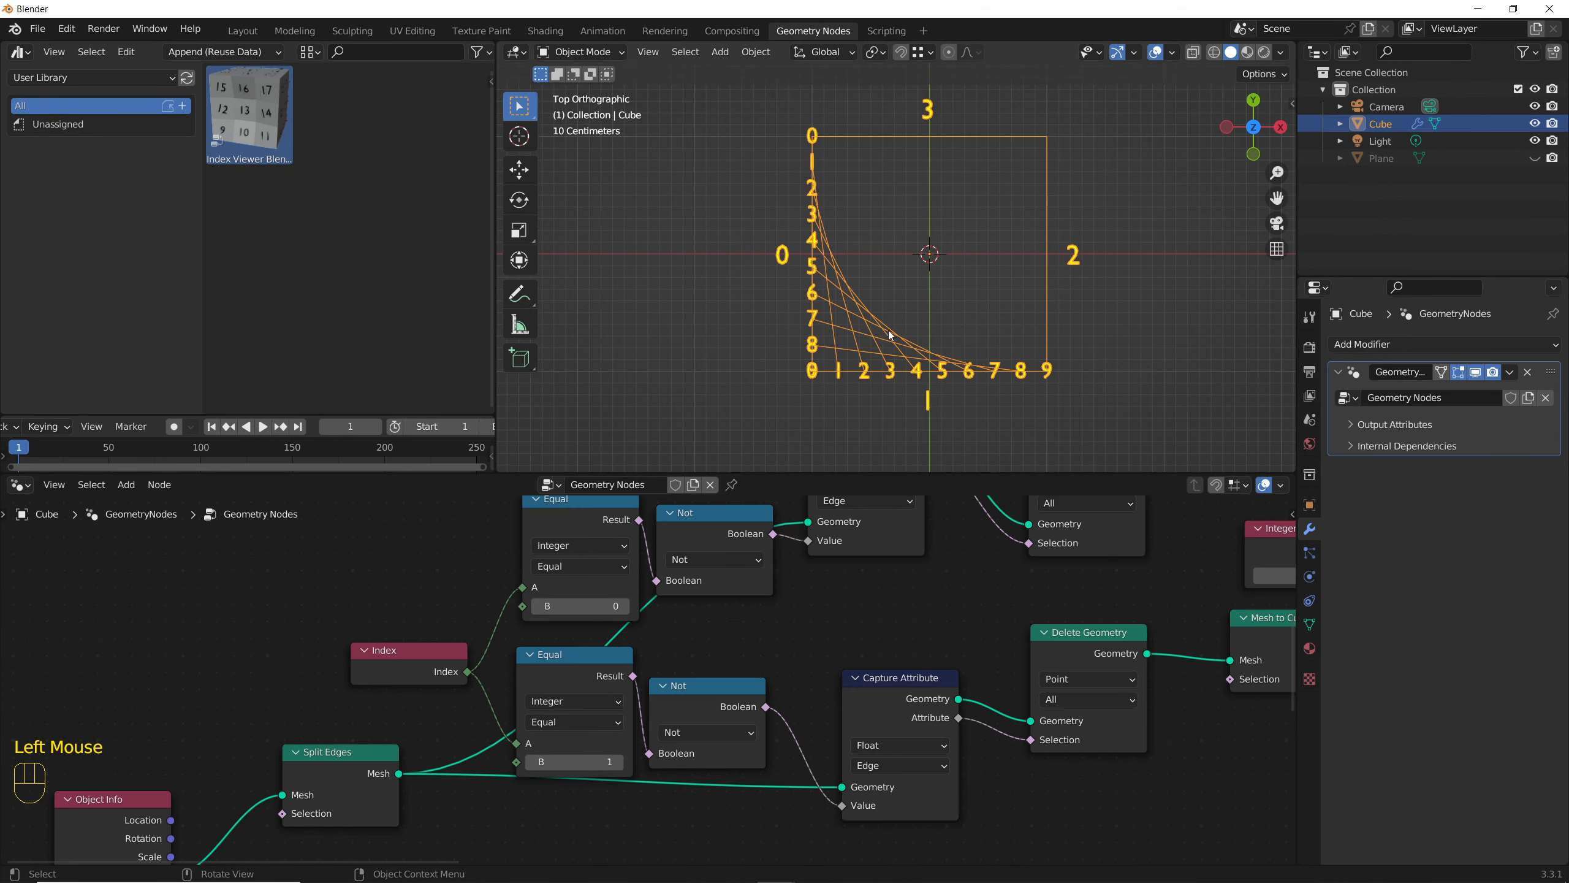
scroll(867, 298, up, 2)
scroll(812, 334, down, 1)
Step: Adjust the position values on the two Index Viewer nodes to place the point numbers outside the plane's edges
scroll(865, 680, down, 6)
middle_drag(1174, 766, 442, 676)
scroll(951, 677, up, 9)
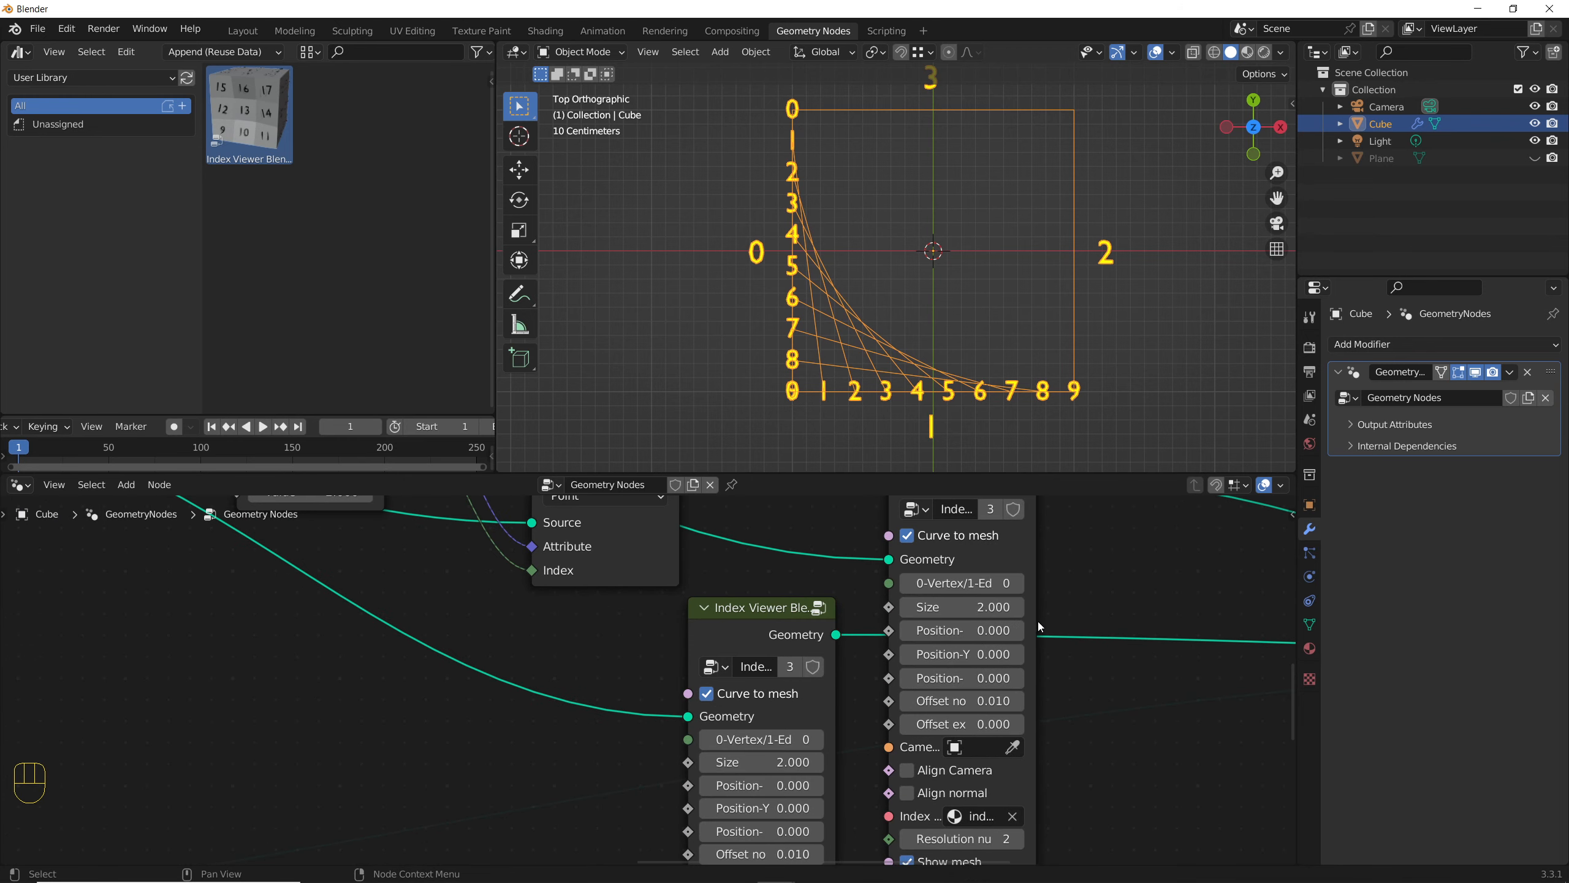
drag(1035, 630, 998, 631)
mouse_move(760, 808)
shift+mouse_down()
mouse_move(741, 808)
mouse_move(732, 762)
mouse_move(778, 762)
mouse_move(773, 808)
shift+mouse_up()
mouse_move(802, 644)
scroll(801, 644, down, 2)
middle_drag(801, 644, 863, 601)
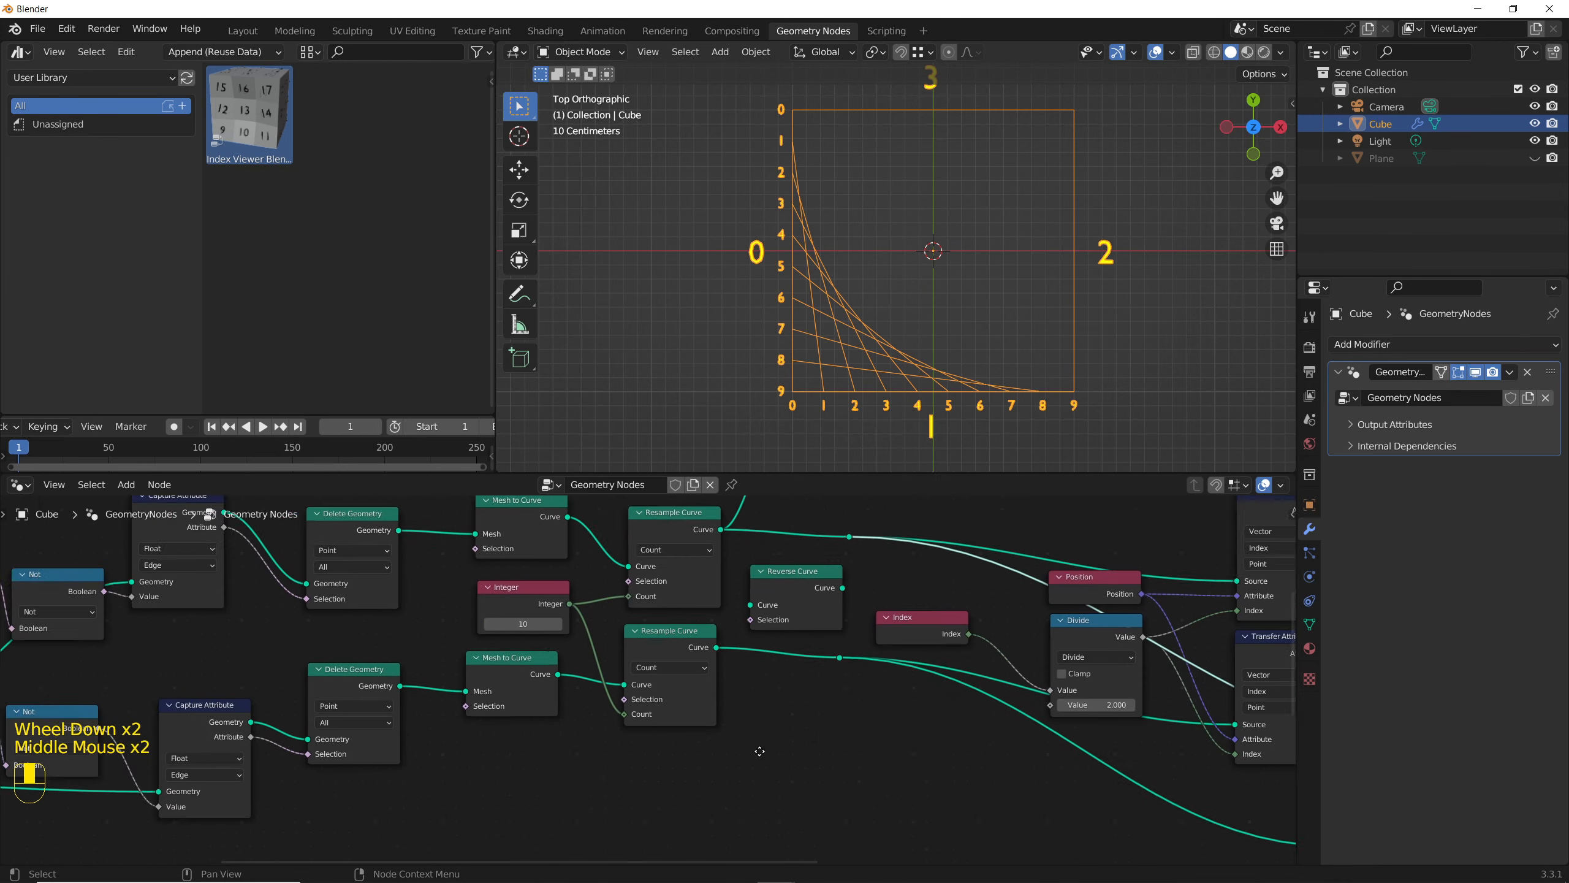
Step: Try the Reverse Curve node on the upper and lower Resample Curve links in turn, leaving it detached
scroll(863, 601, up, 5)
click(897, 598)
drag(897, 598, 882, 713)
scroll(890, 712, down, 2)
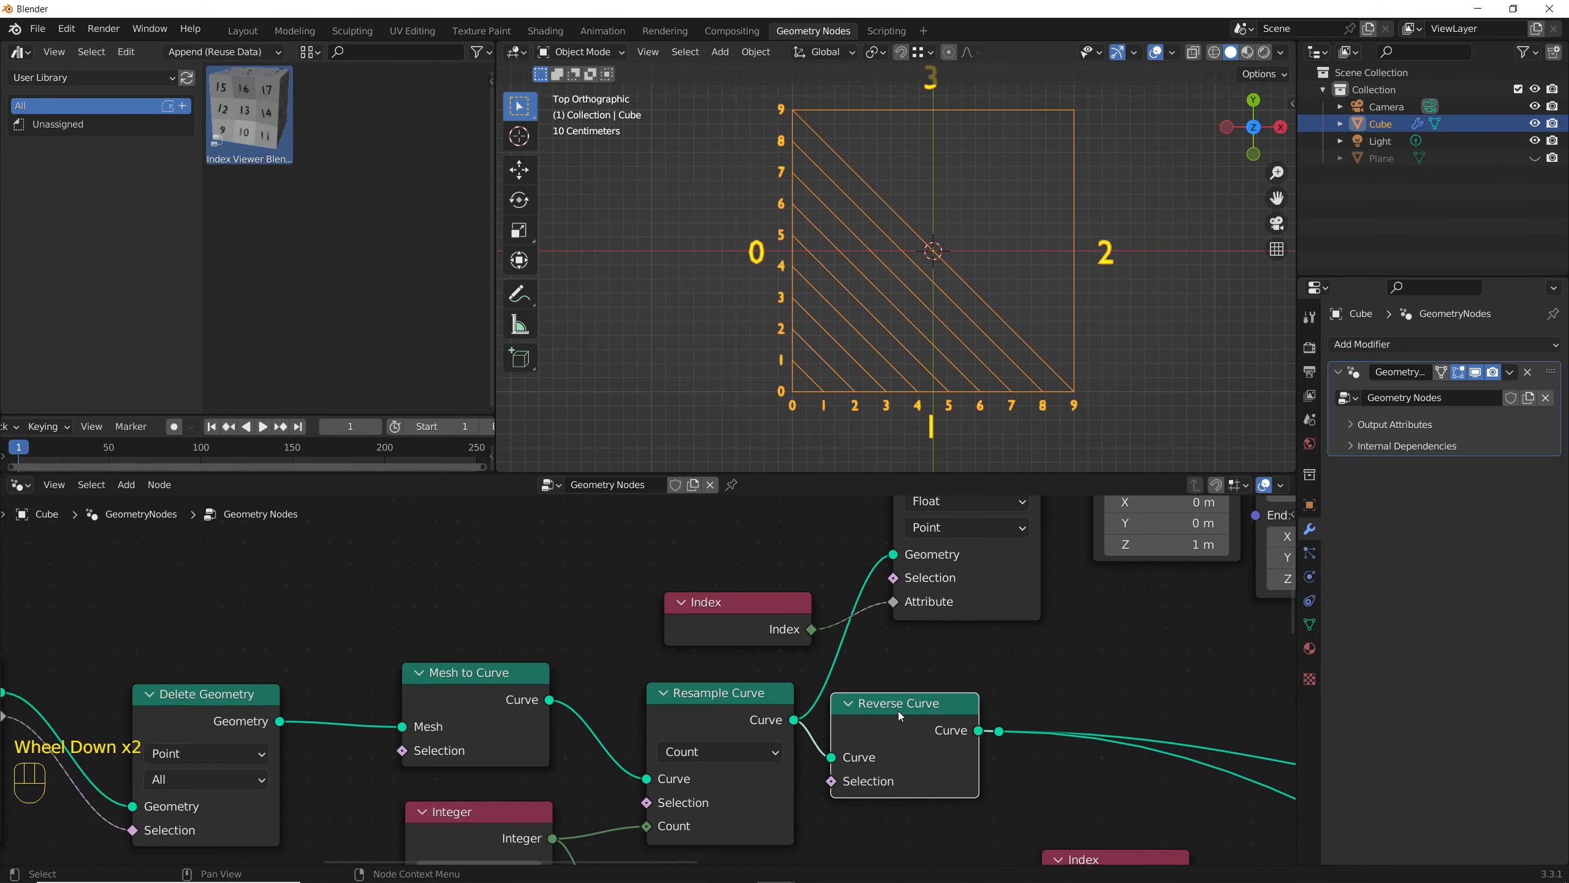
middle_drag(898, 711, 901, 588)
alt+drag(901, 588, 891, 717)
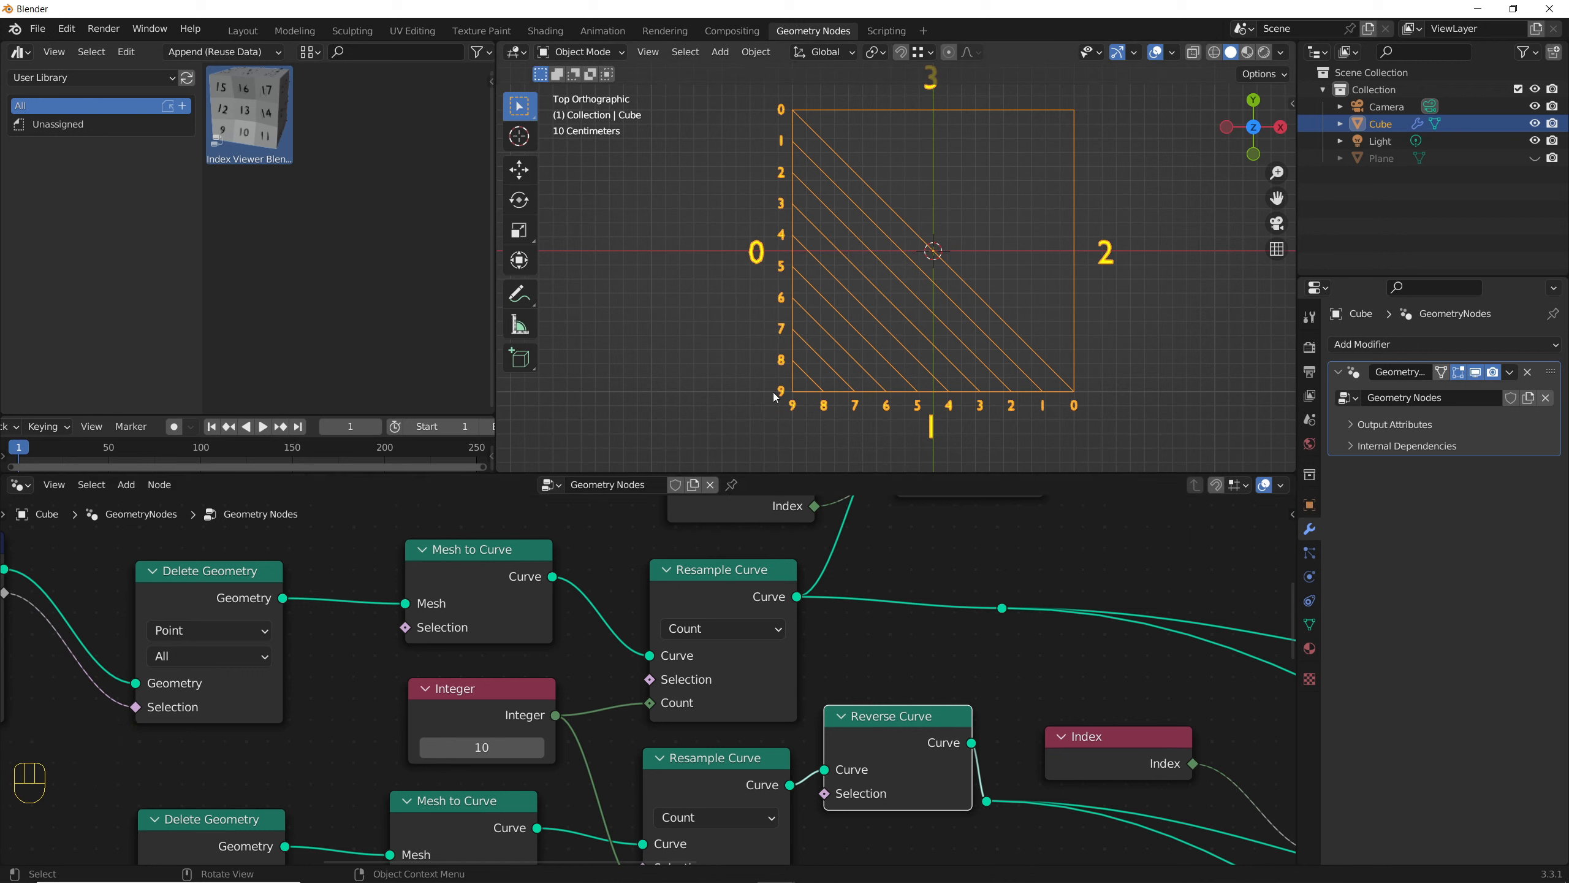
alt+drag(877, 716, 883, 599)
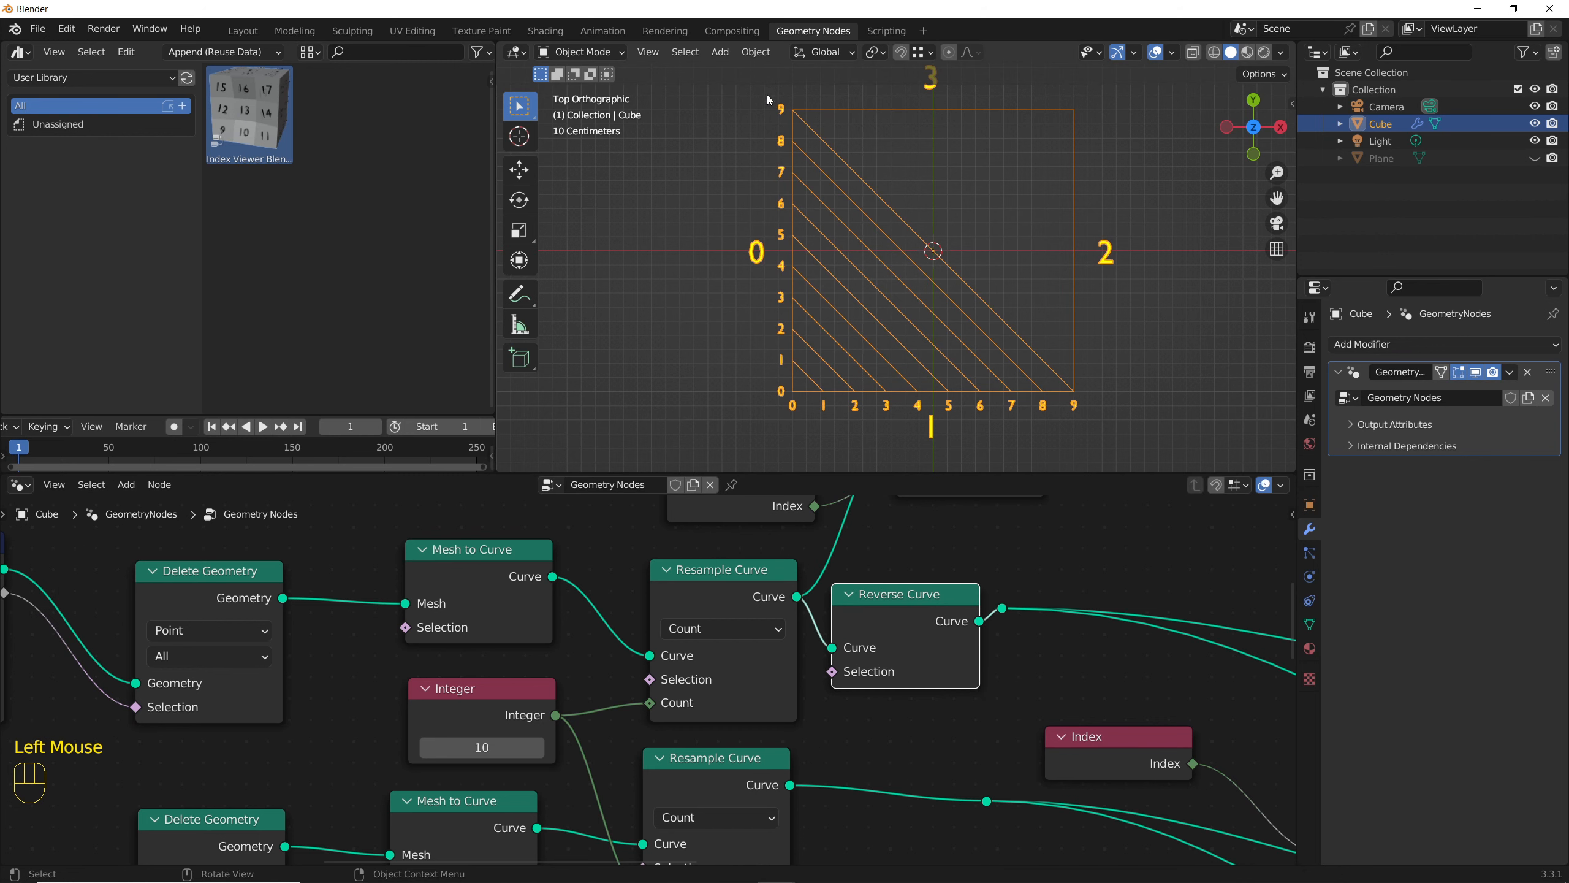
alt+drag(899, 601, 900, 665)
Step: Delete the two Index Viewer nodes that number the resampled points
scroll(799, 656, down, 8)
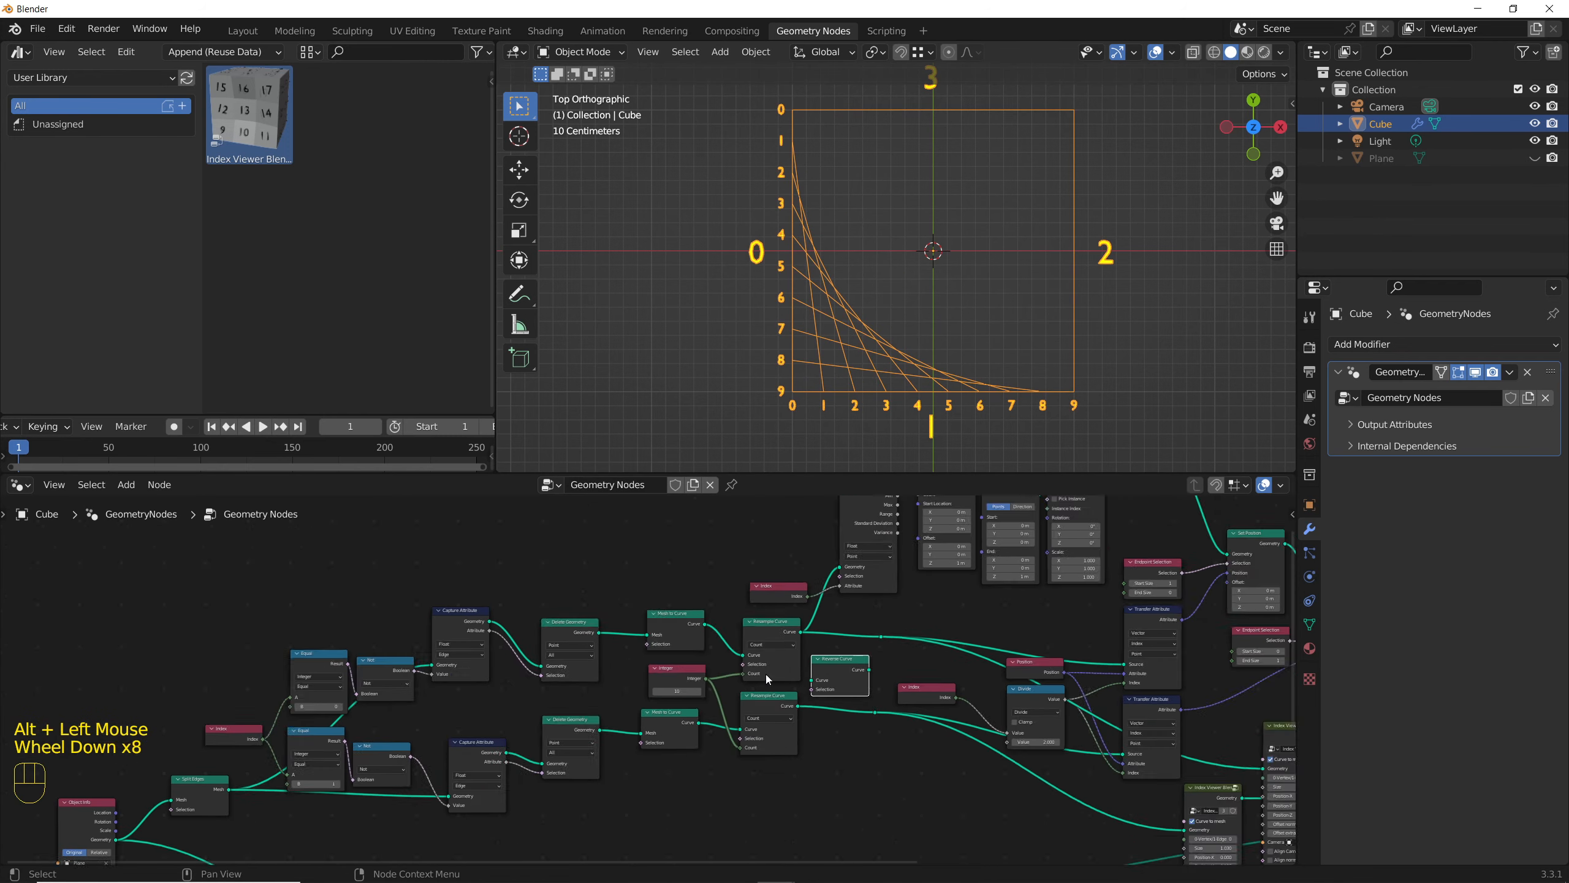
middle_drag(341, 778, 641, 746)
scroll(637, 748, up, 4)
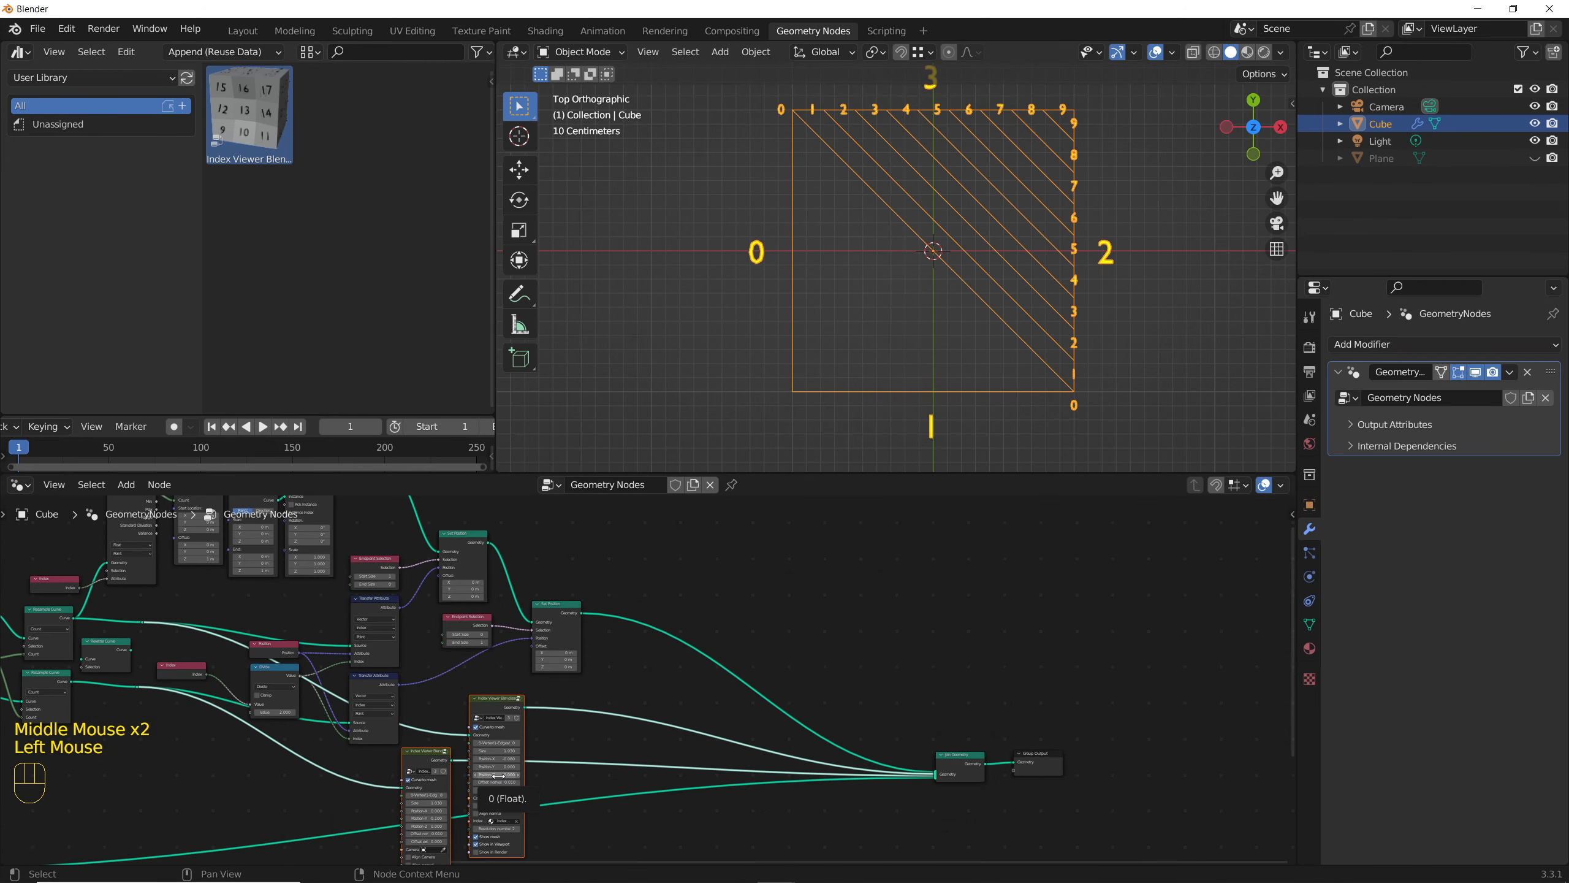
key(Delete)
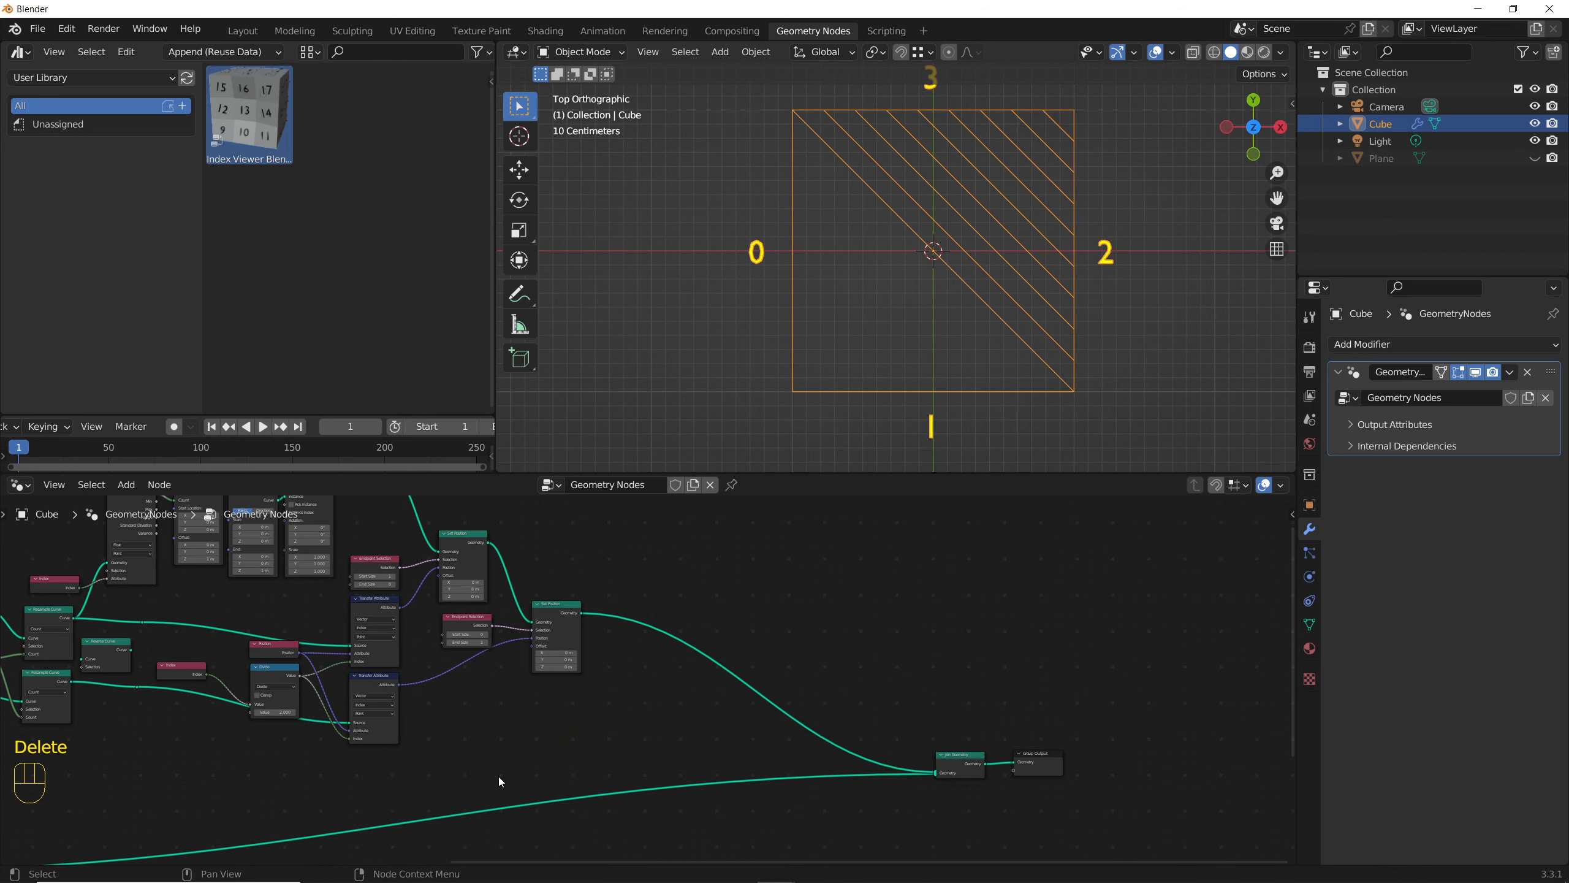
Step: Insert a Curve to Mesh node between the last Set Position node and Join Geometry
middle_drag(612, 732, 559, 681)
scroll(562, 683, up, 2)
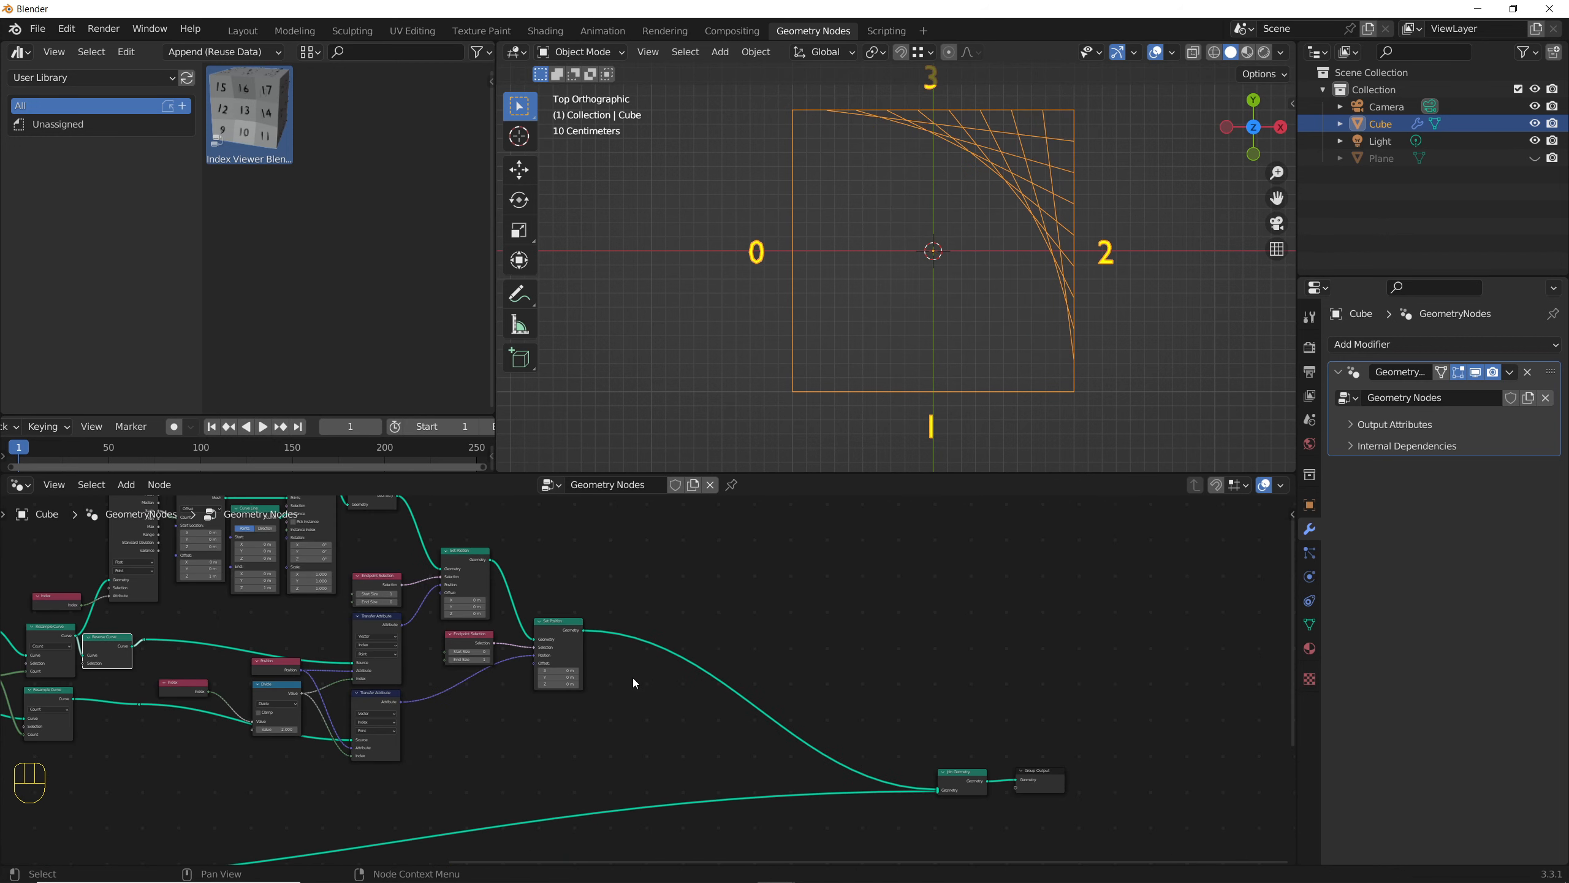
key(shift+a)
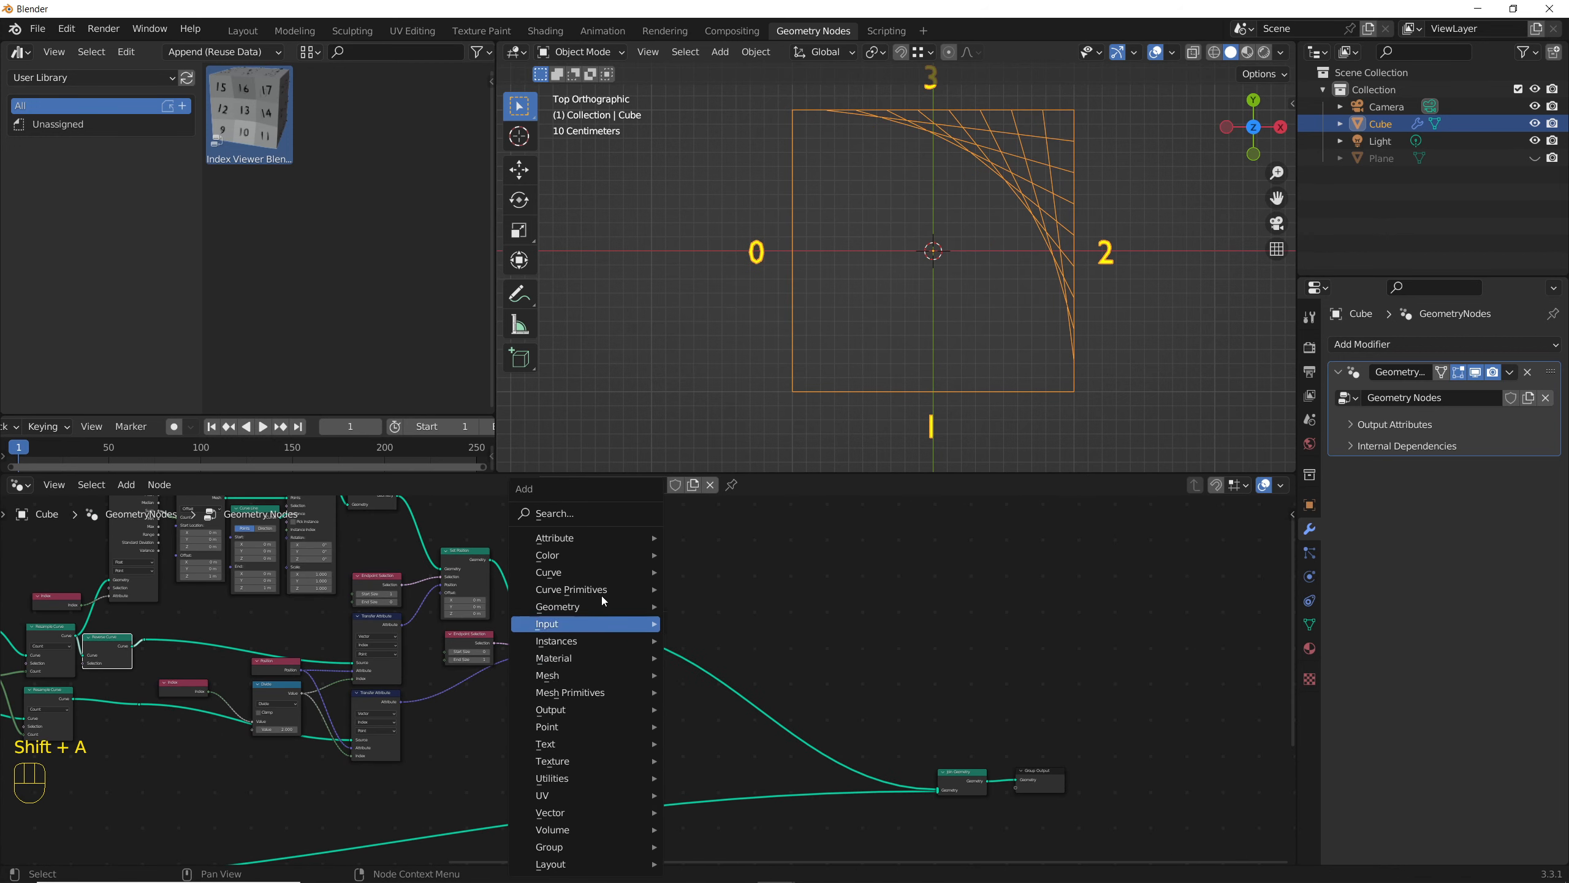
click(576, 515)
text(c)
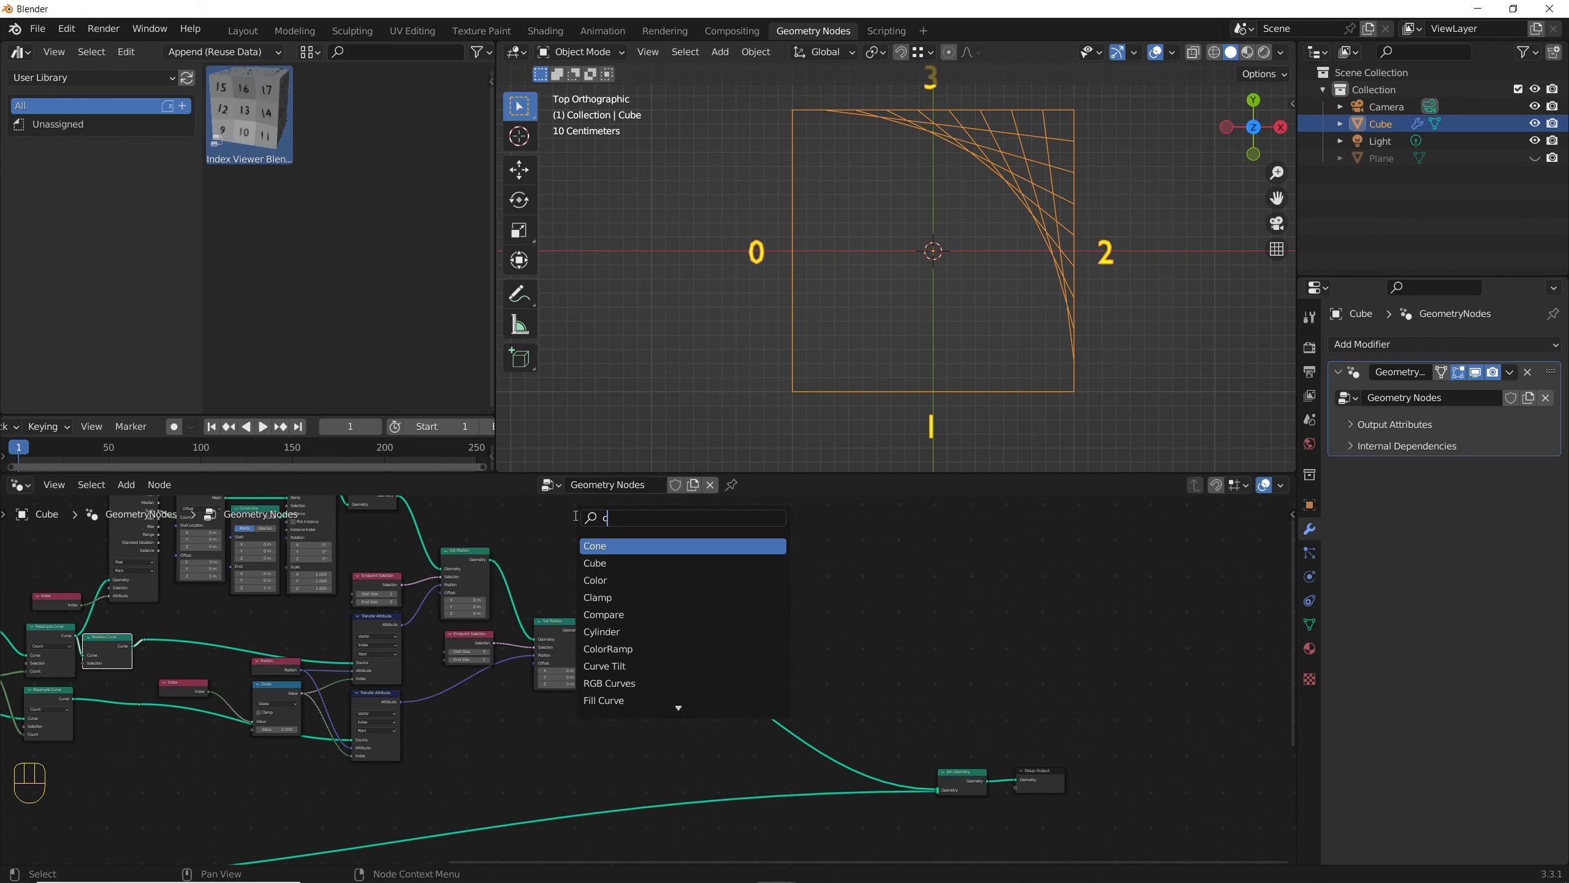
text(u)
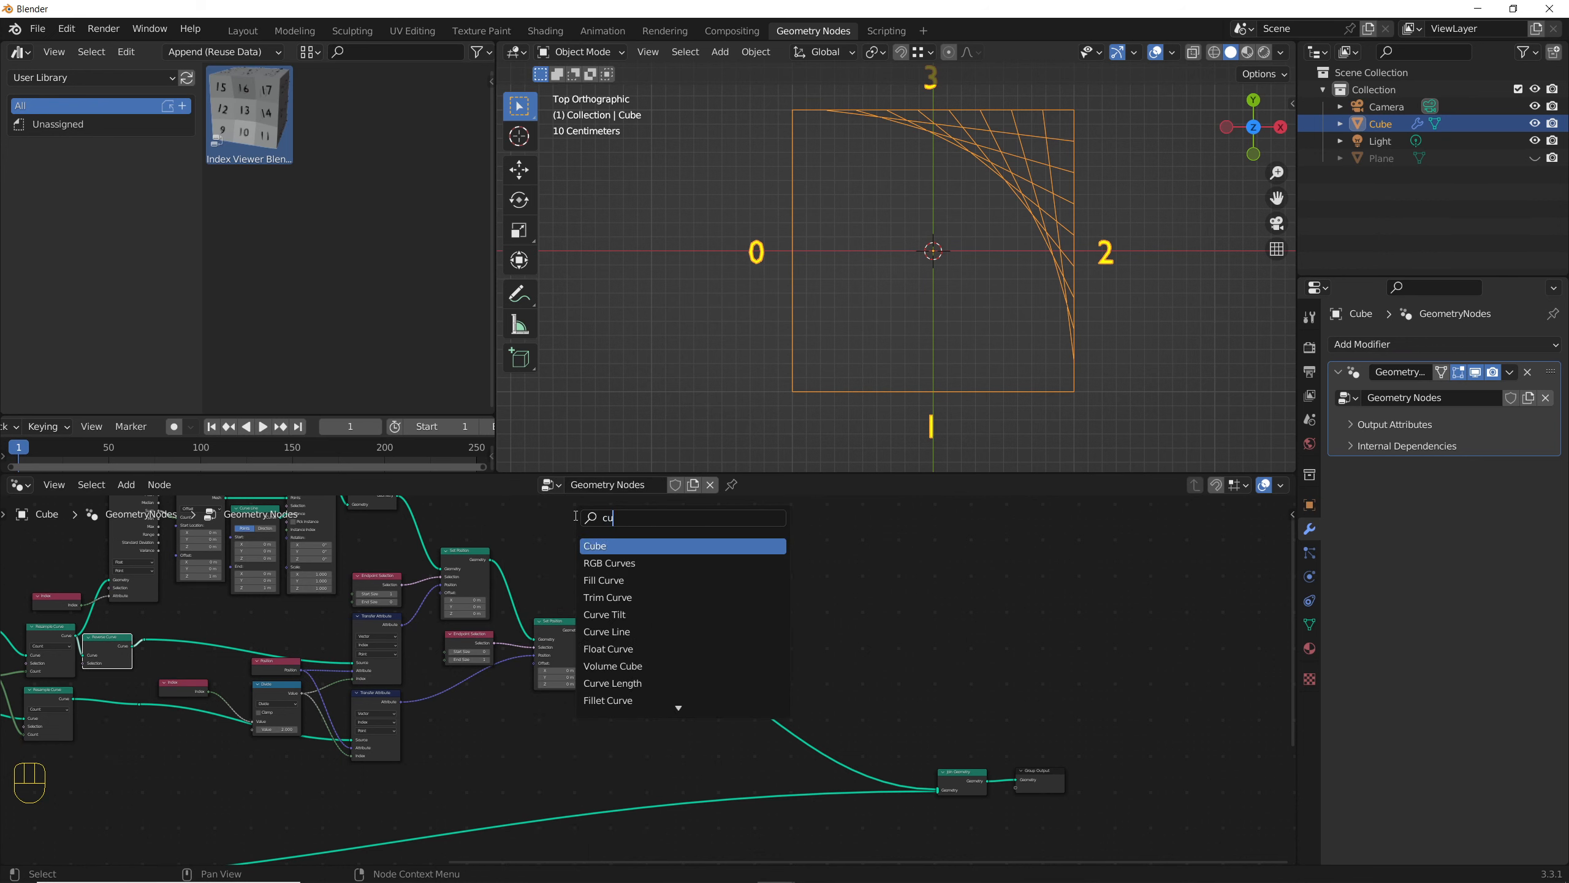
text(rve to m)
key(Return)
click(636, 626)
scroll(636, 637, up, 4)
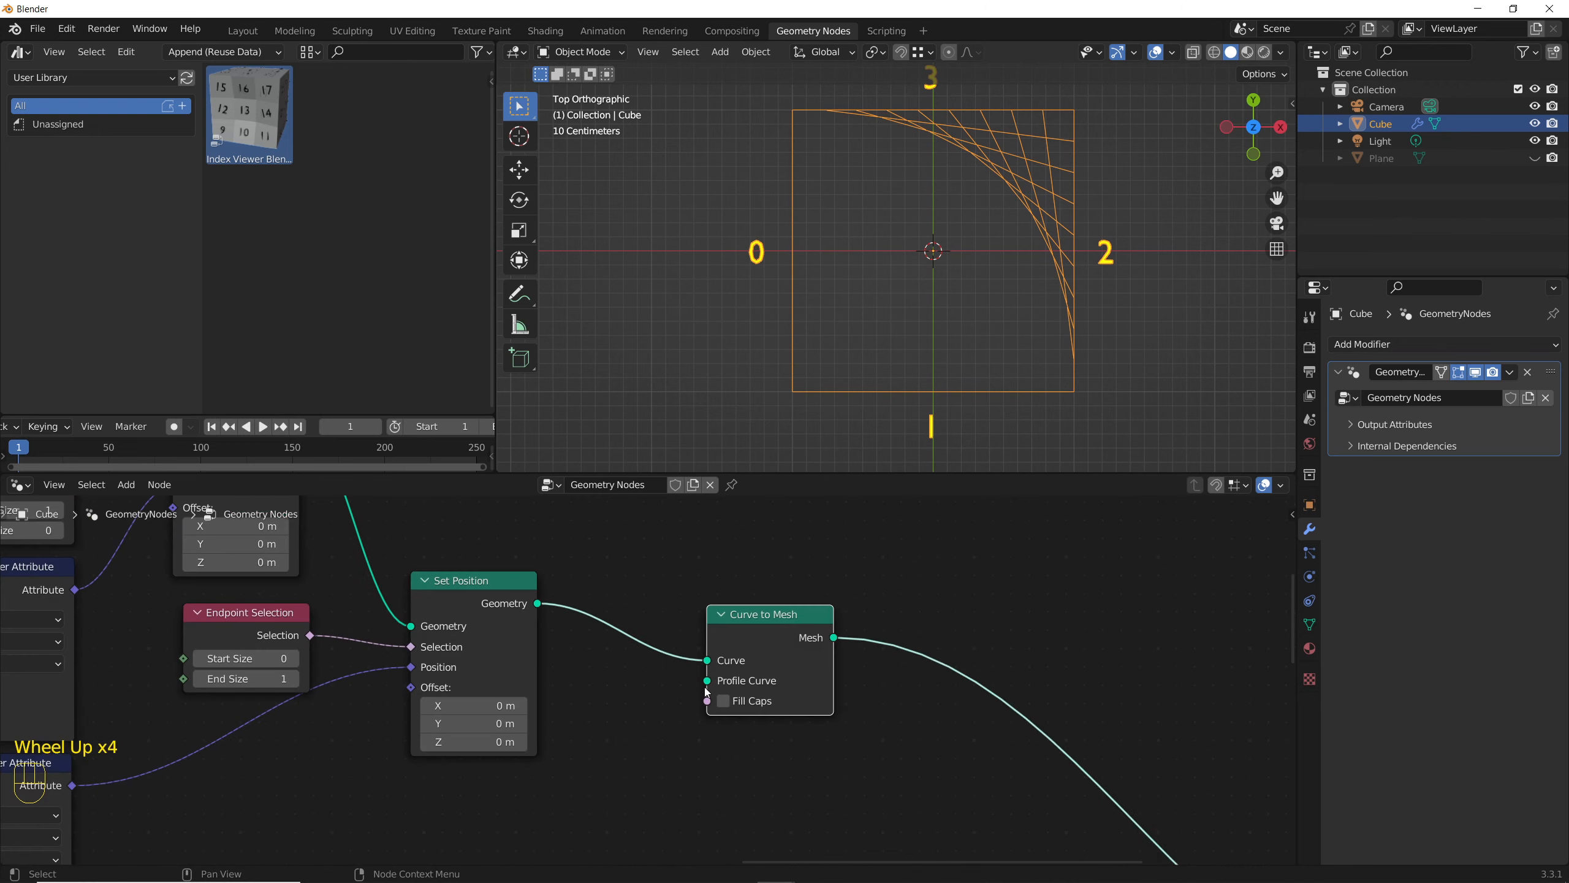
Step: Add a Curve Circle as the Curve to Mesh profile, with resolution 8 and radius 0.01 m
drag(707, 682, 643, 738)
text(curve ci)
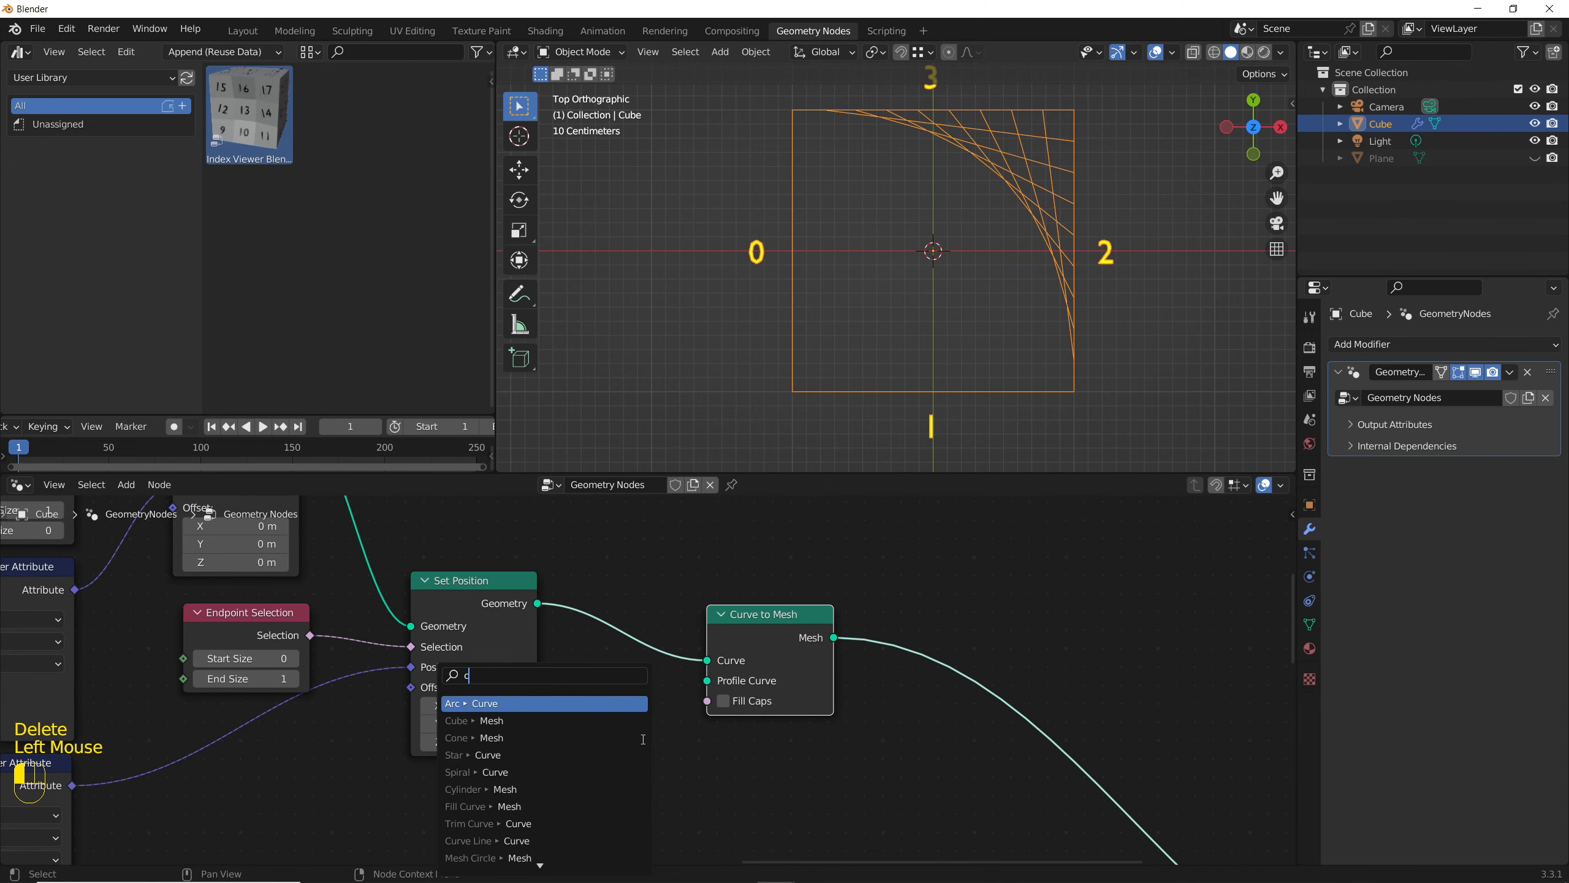
key(Return)
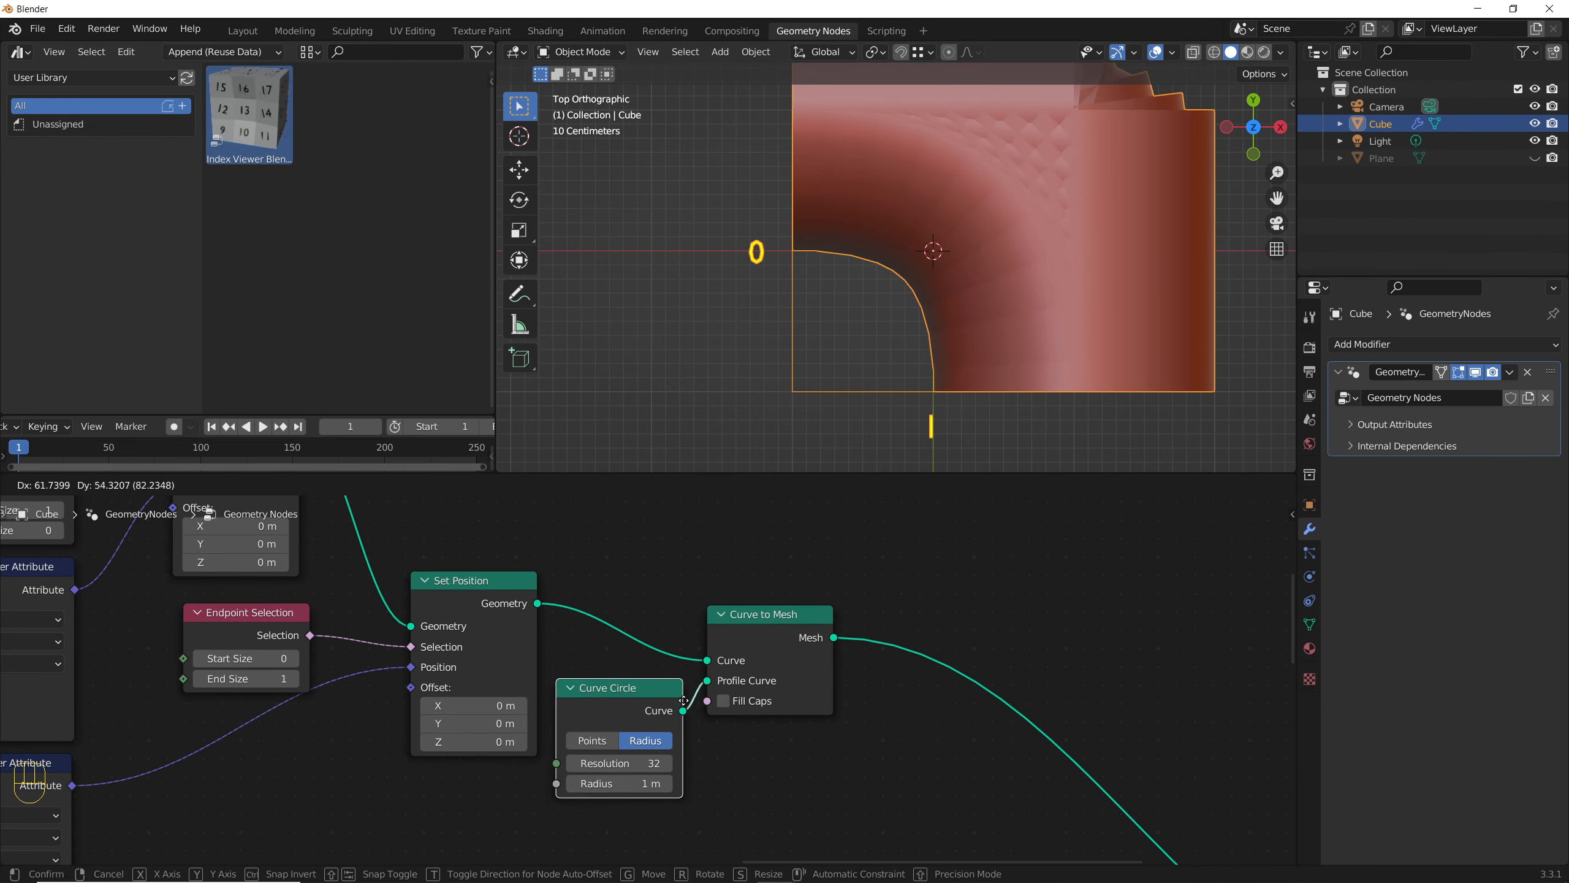
click(689, 688)
drag(648, 747, 606, 769)
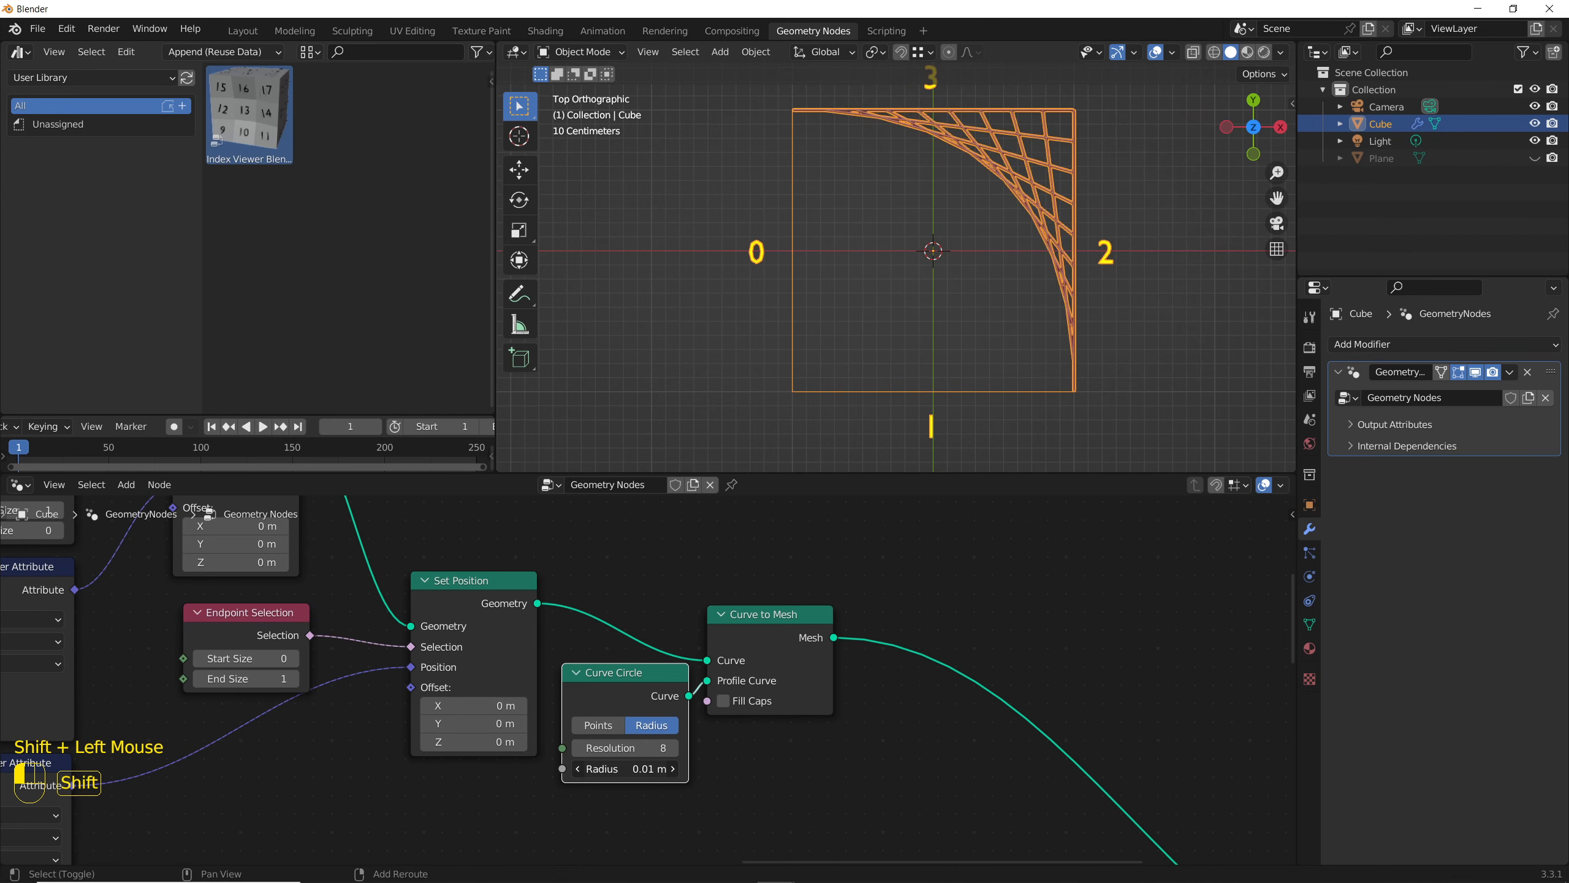
click(1091, 333)
scroll(1012, 166, up, 2)
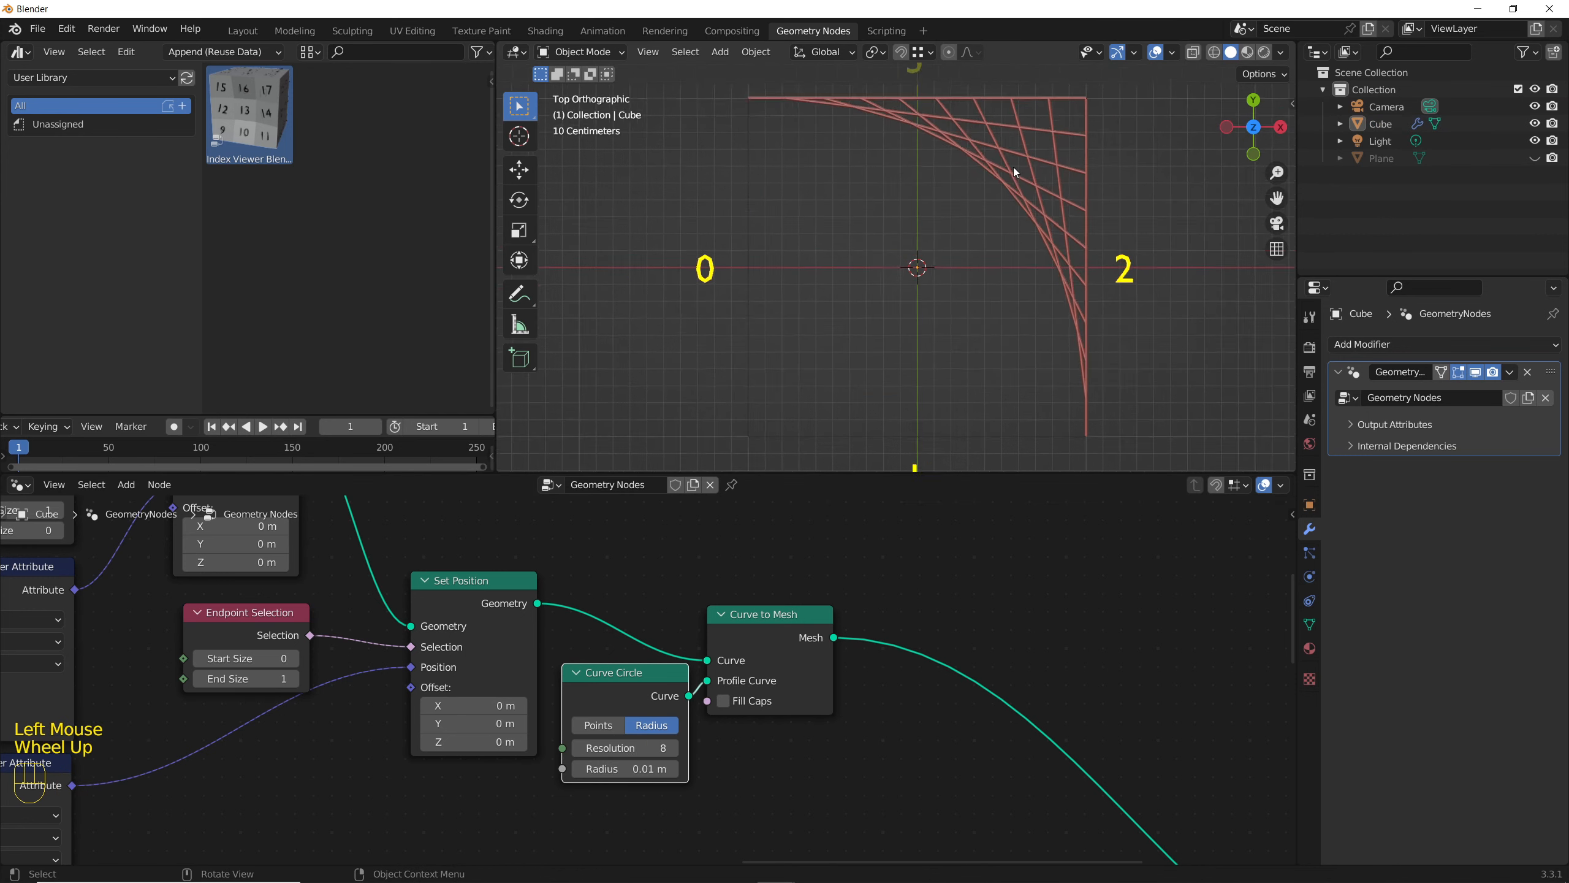
scroll(1012, 332, down, 2)
Step: Add a second Join Geometry node and link the Reverse Curve and lower Resample Curve outputs into it
scroll(752, 714, down, 4)
middle_drag(752, 714, 689, 687)
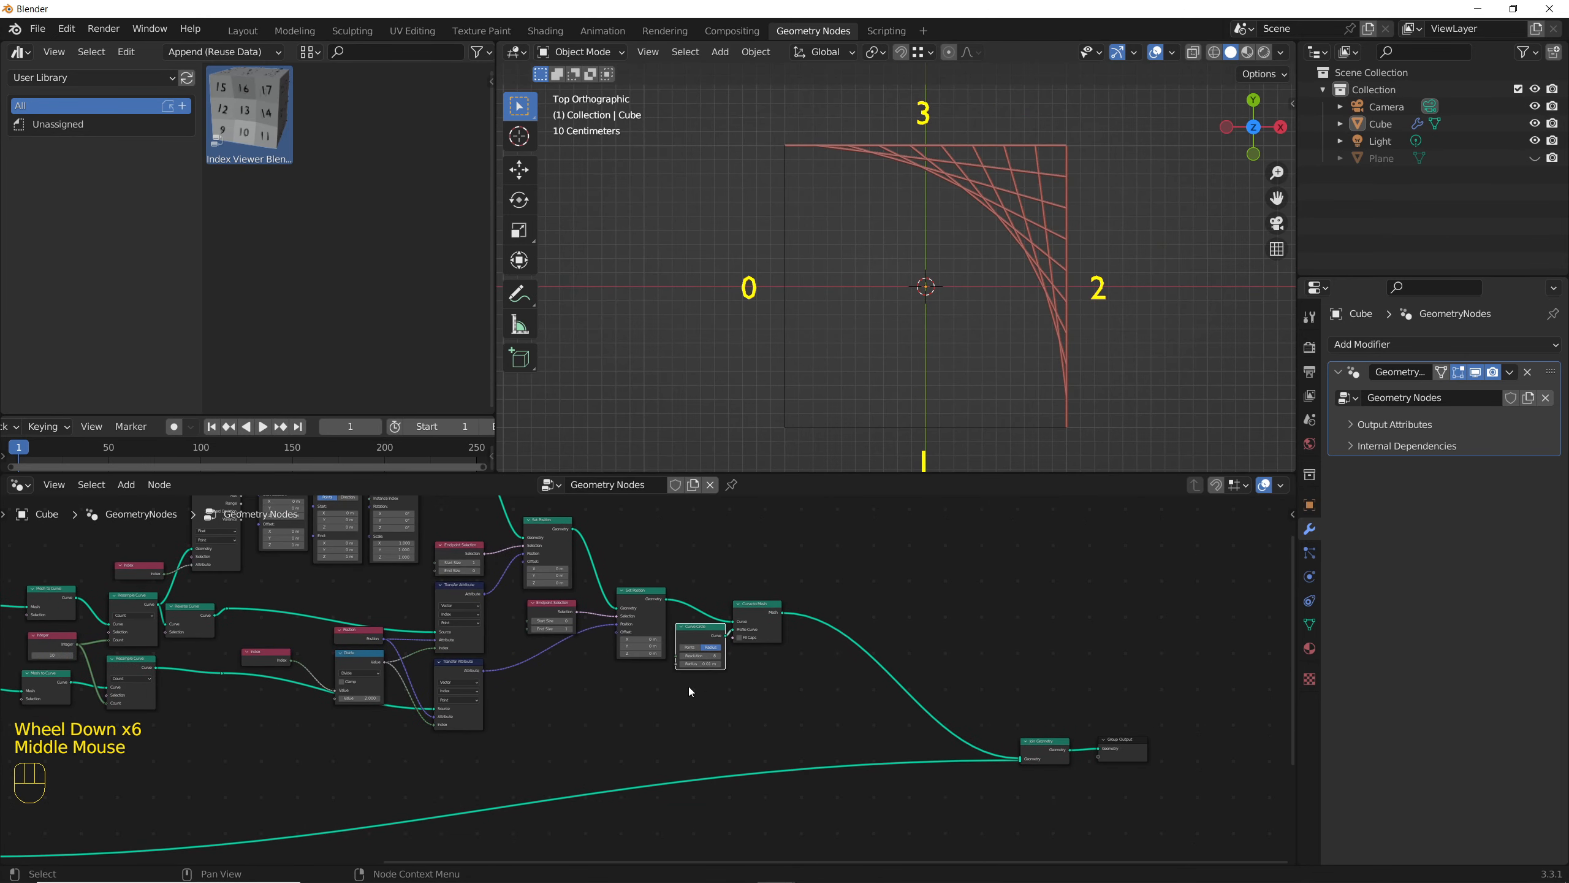
middle_drag(185, 656, 357, 629)
scroll(408, 635, up, 2)
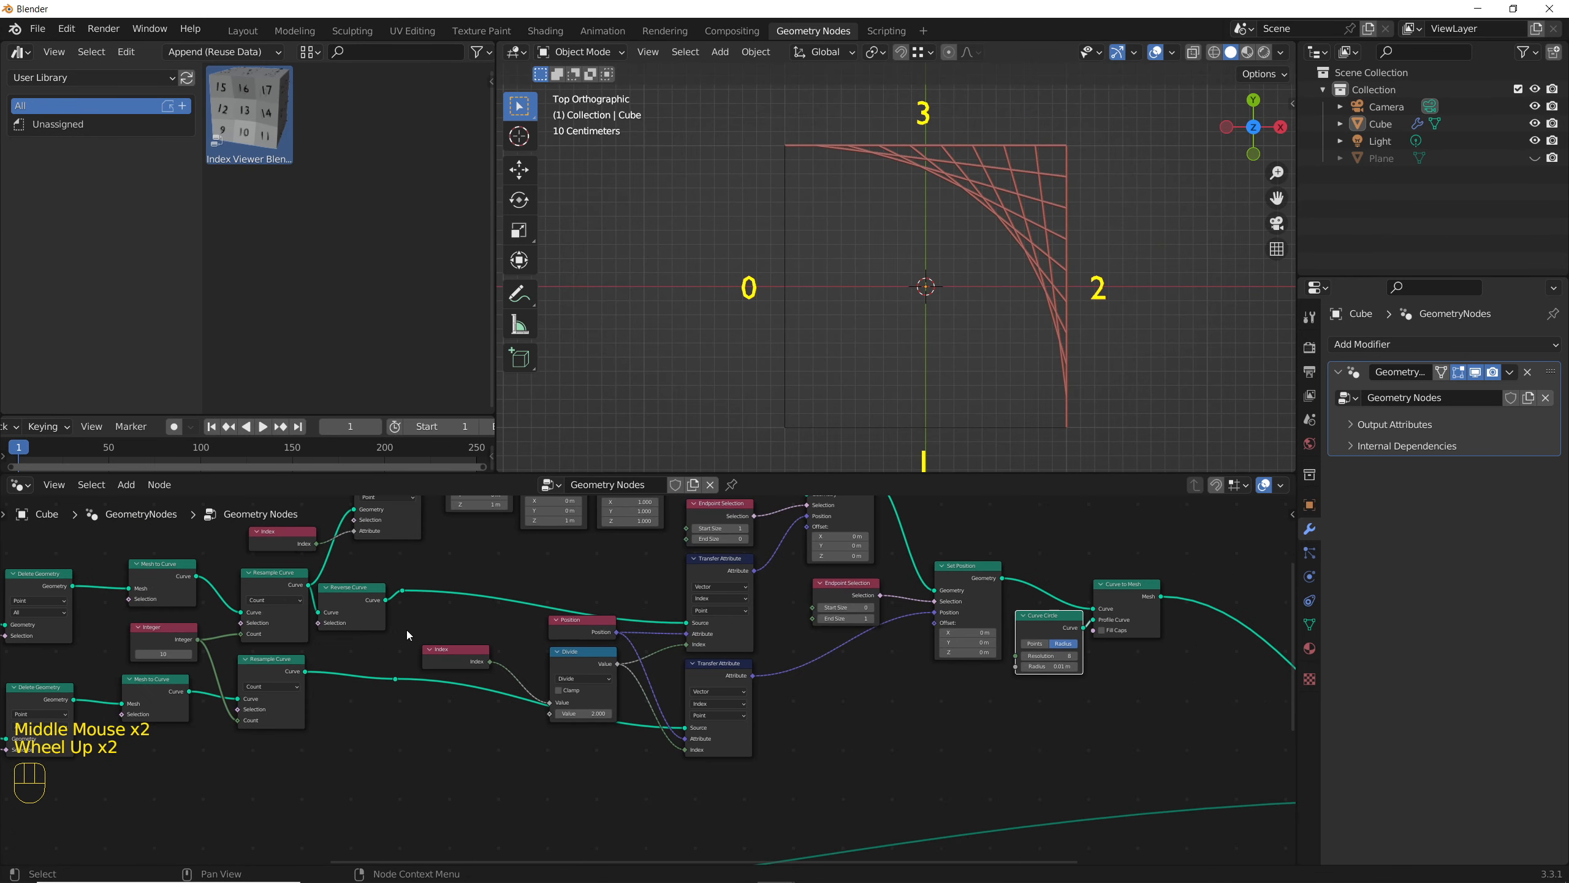
drag(387, 600, 864, 738)
text(jo)
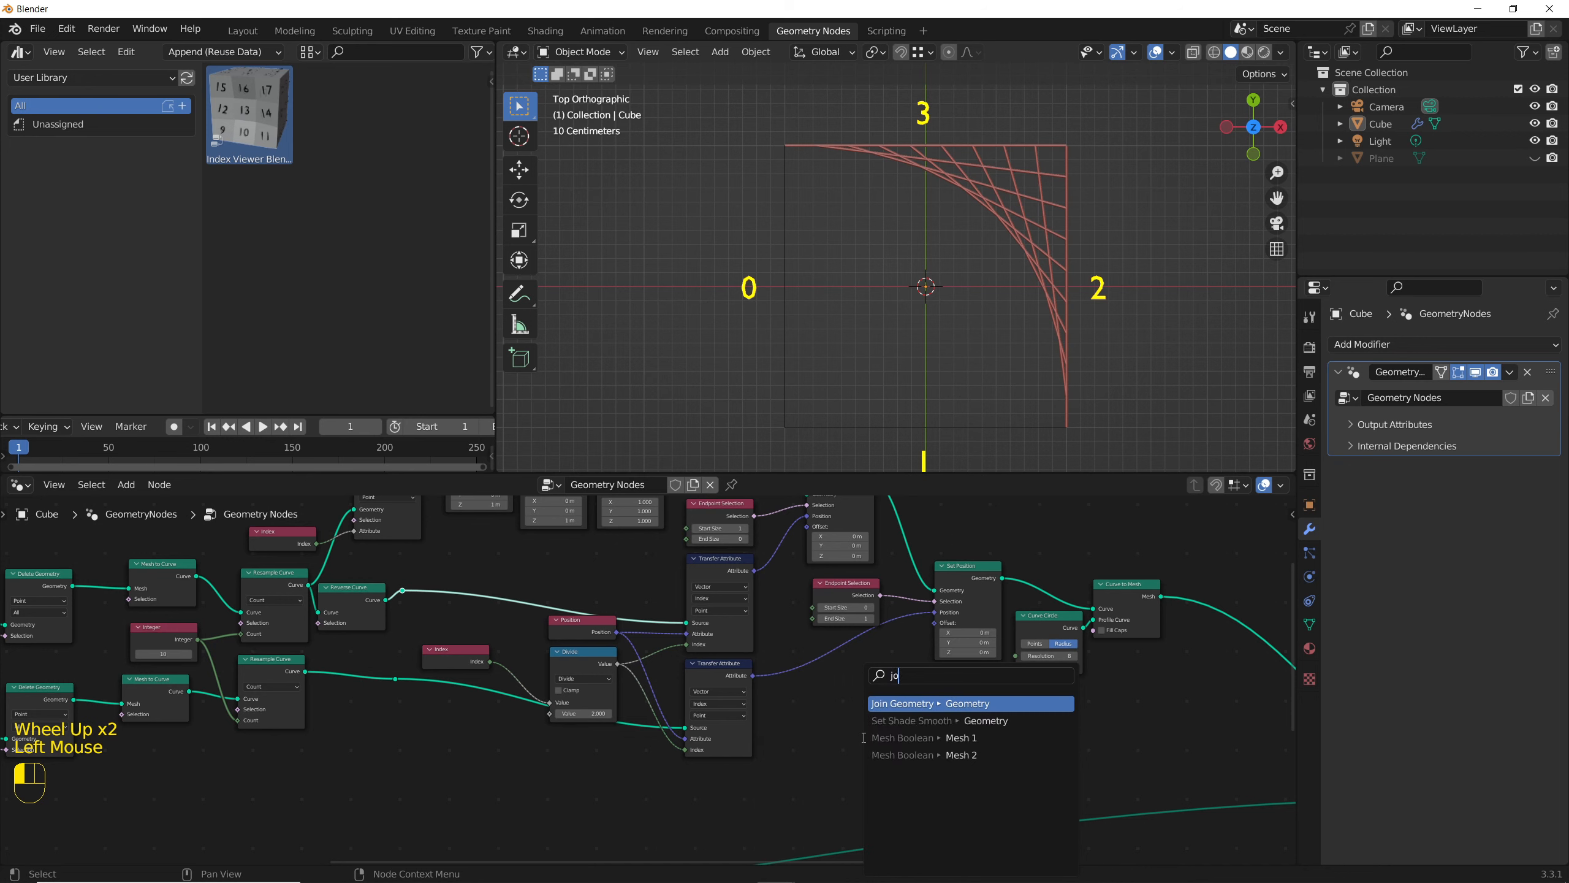
text(in)
key(Return)
click(865, 737)
drag(398, 680, 855, 736)
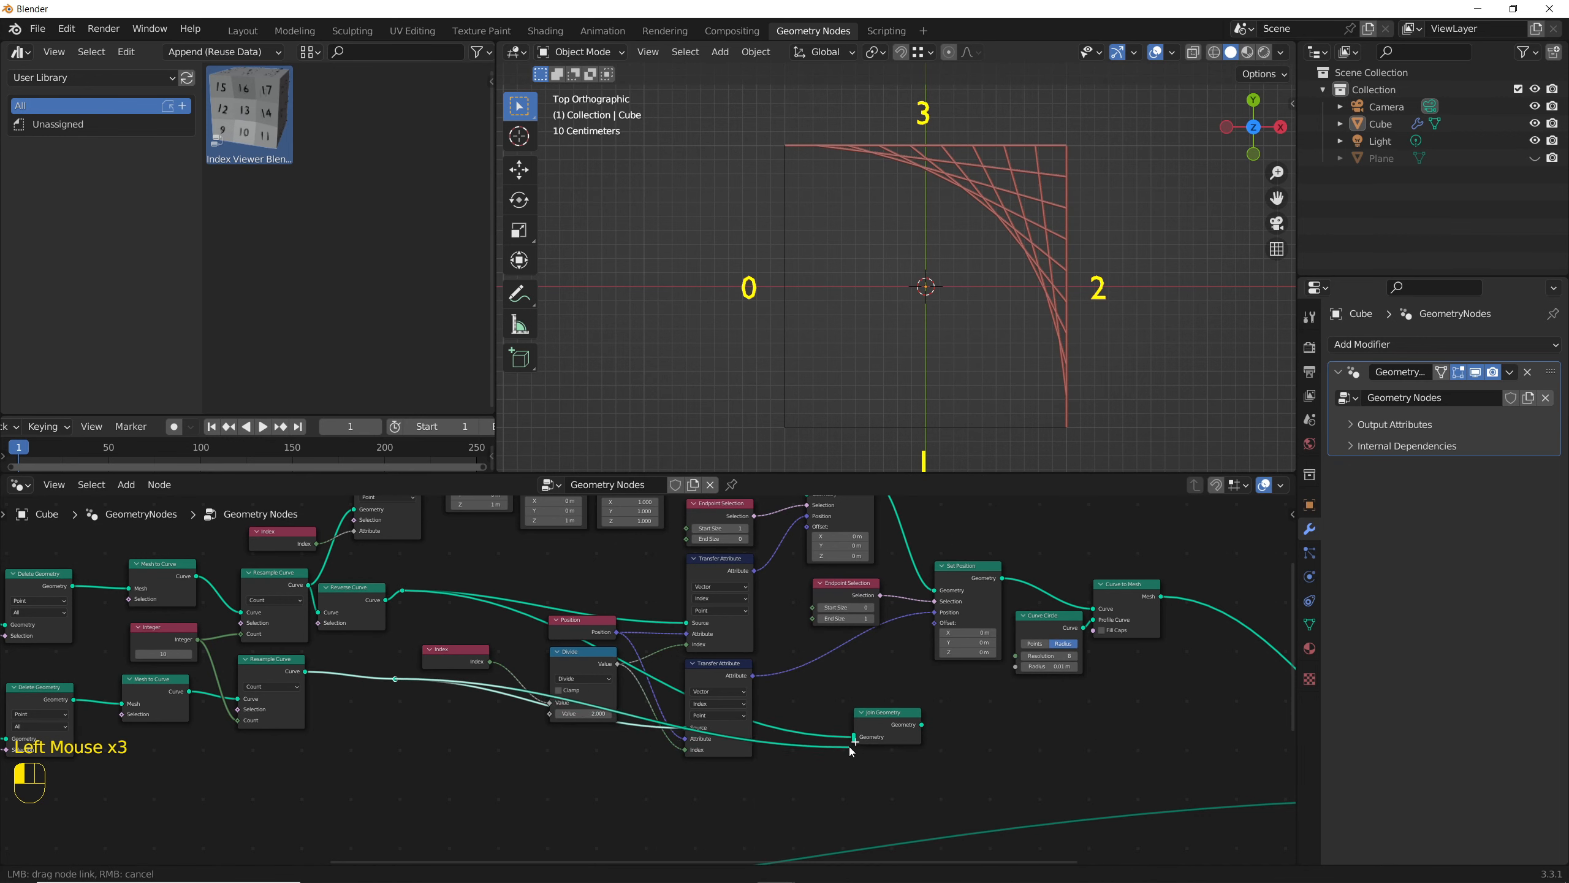
Step: Add an Instance on Points node fed by the new Join Geometry node's output
scroll(950, 722, up, 1)
middle_drag(950, 722, 466, 698)
drag(436, 701, 668, 698)
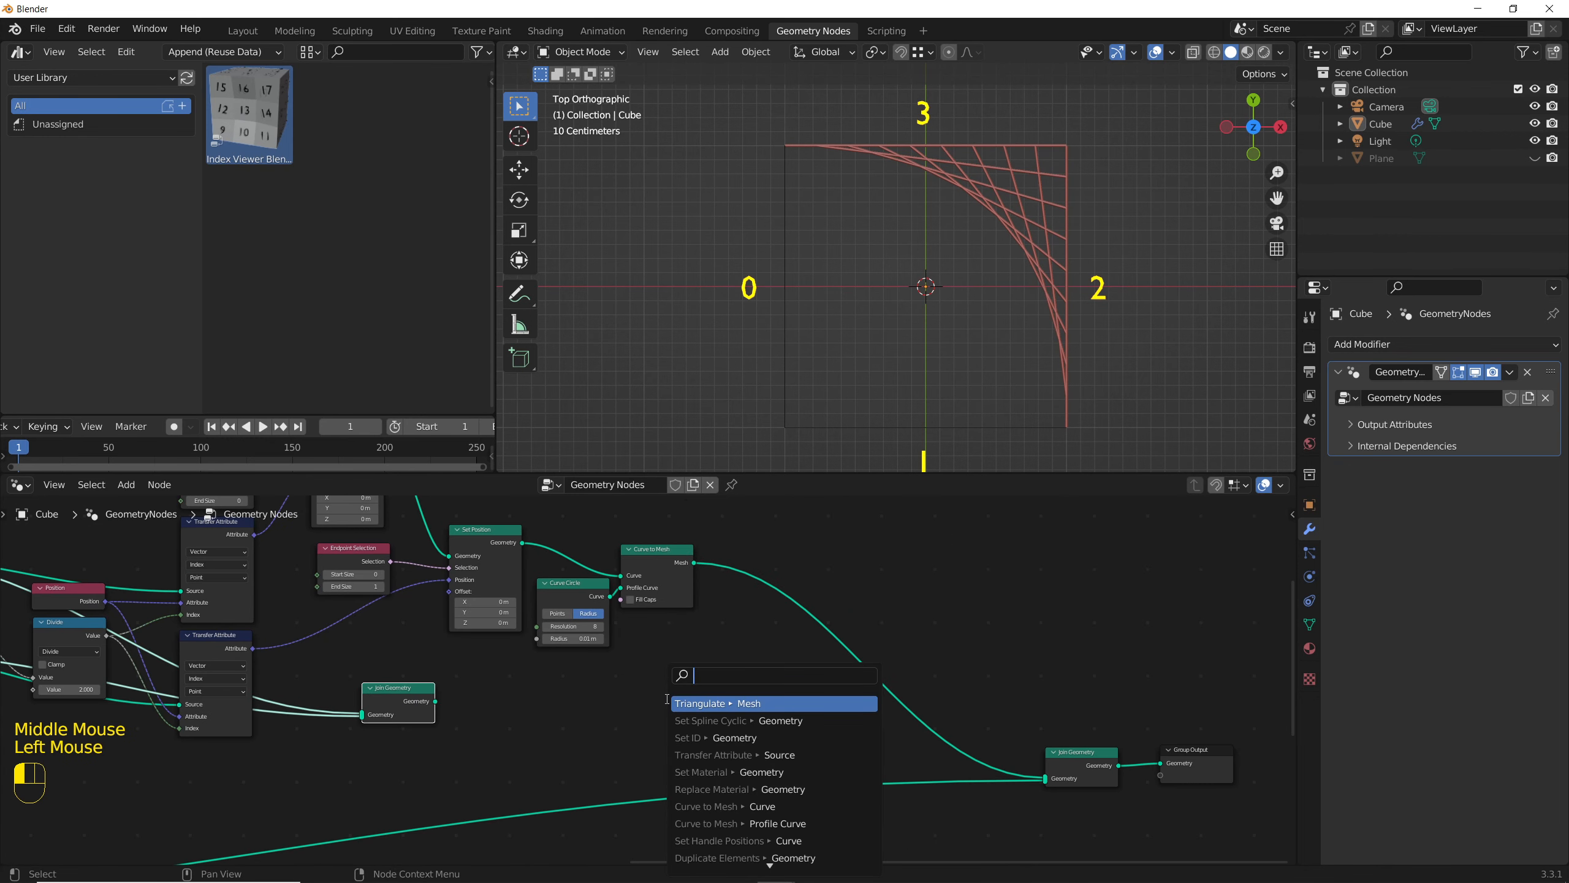
text(instan)
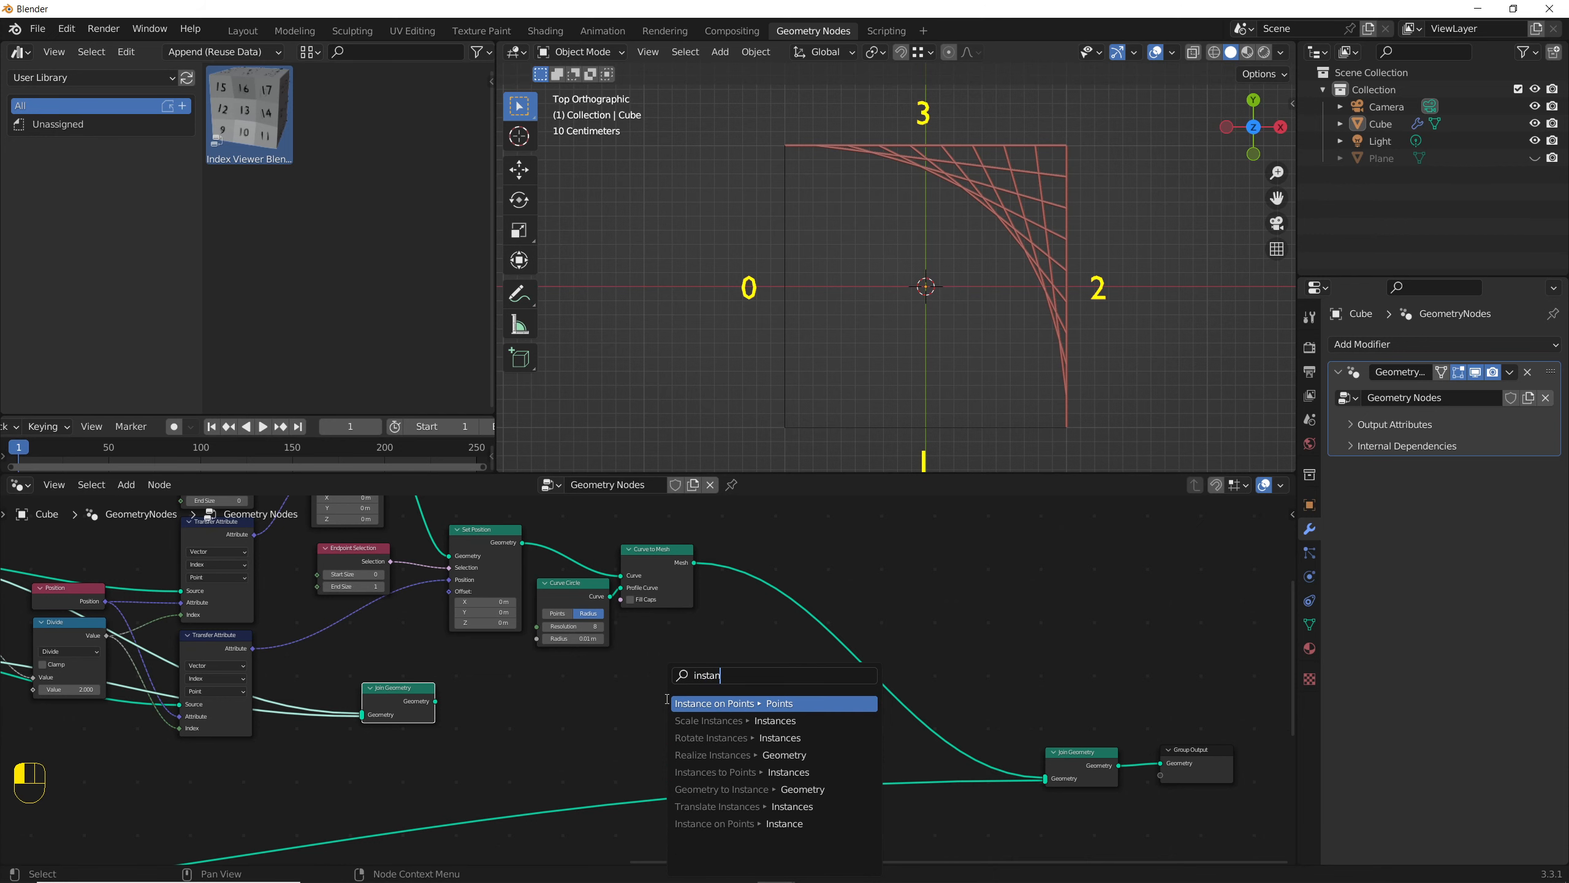
key(Return)
click(619, 705)
Step: Add an Ico Sphere as the instance and connect the Instances output to the final Join Geometry node
scroll(620, 705, up, 2)
drag(621, 728, 557, 744)
text(ico)
key(Return)
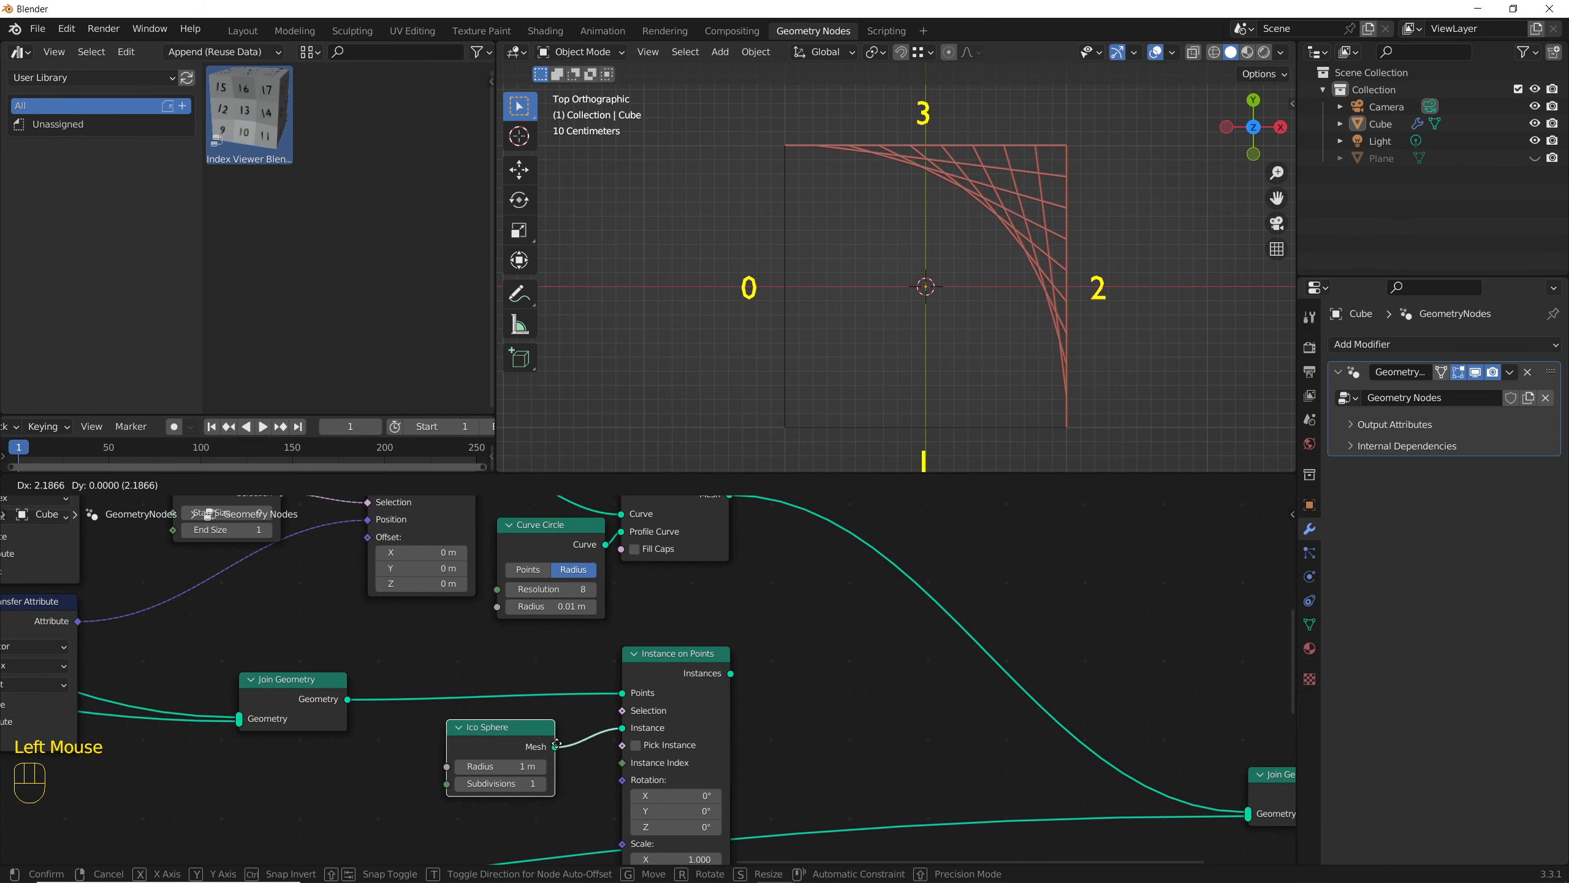
middle_drag(773, 682, 581, 655)
drag(539, 646, 1058, 791)
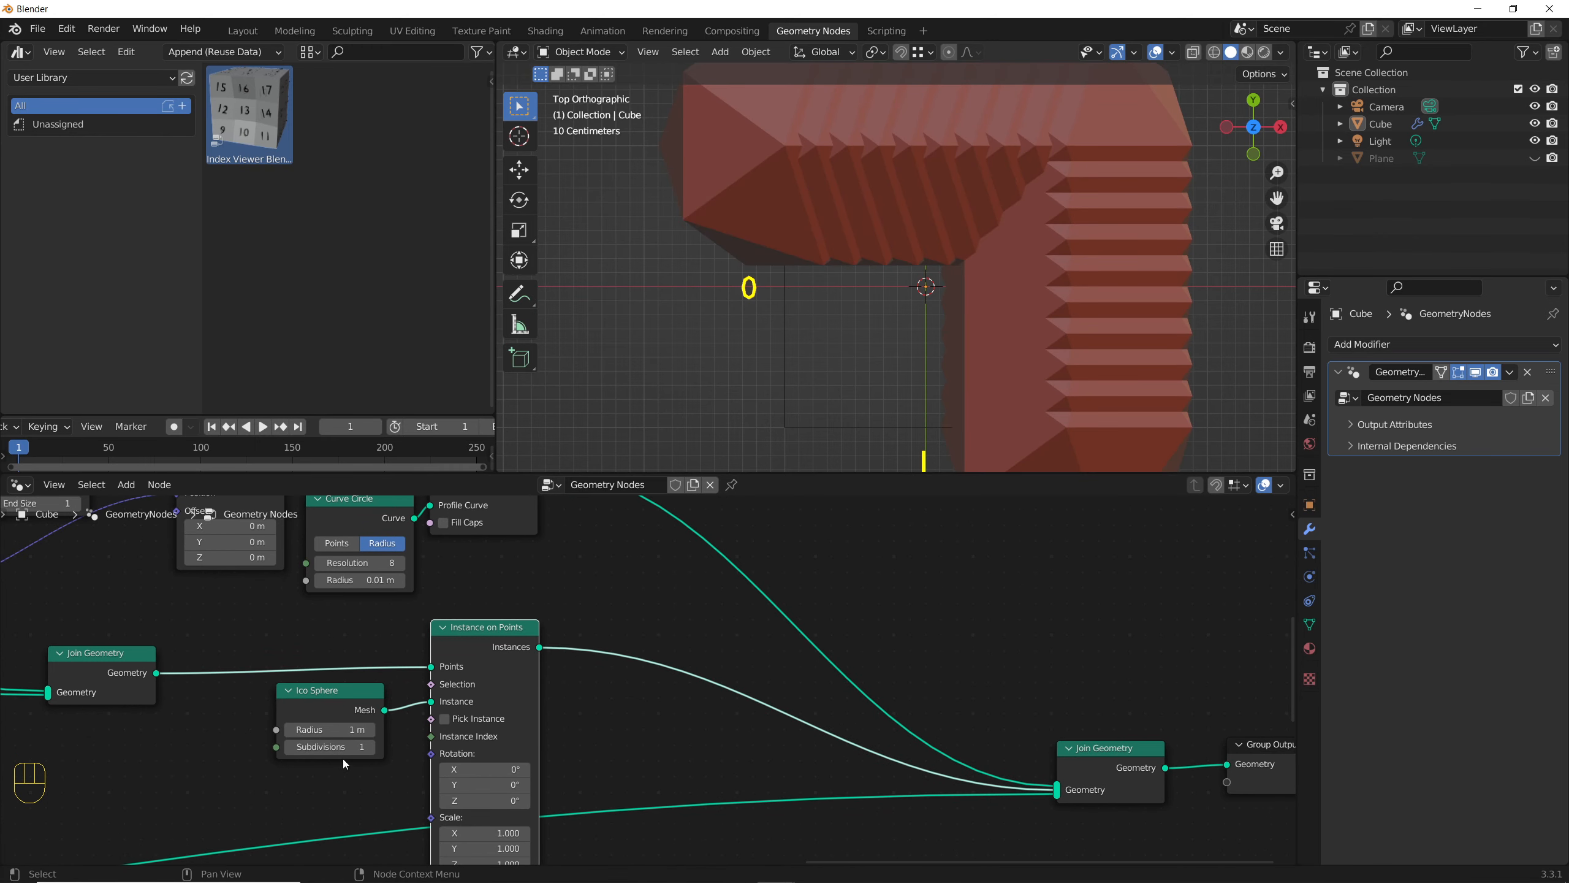
Step: Set the Ico Sphere node's radius to 0.05 m
shift+drag(330, 729, 285, 730)
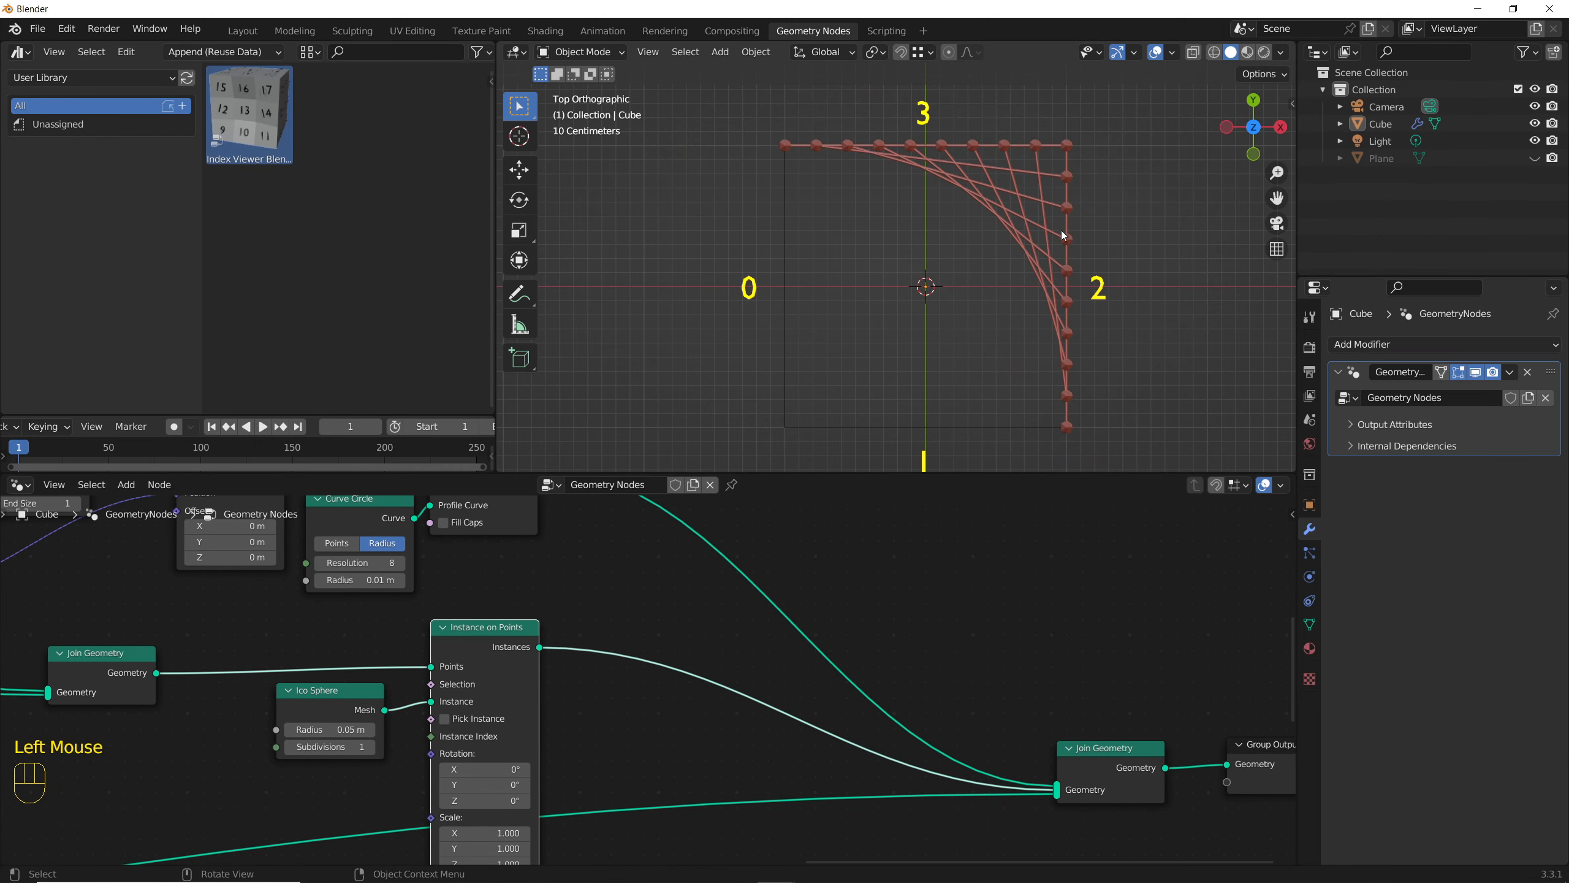
middle_drag(1063, 233, 878, 260)
scroll(997, 249, up, 3)
scroll(998, 255, down, 3)
scroll(500, 754, down, 3)
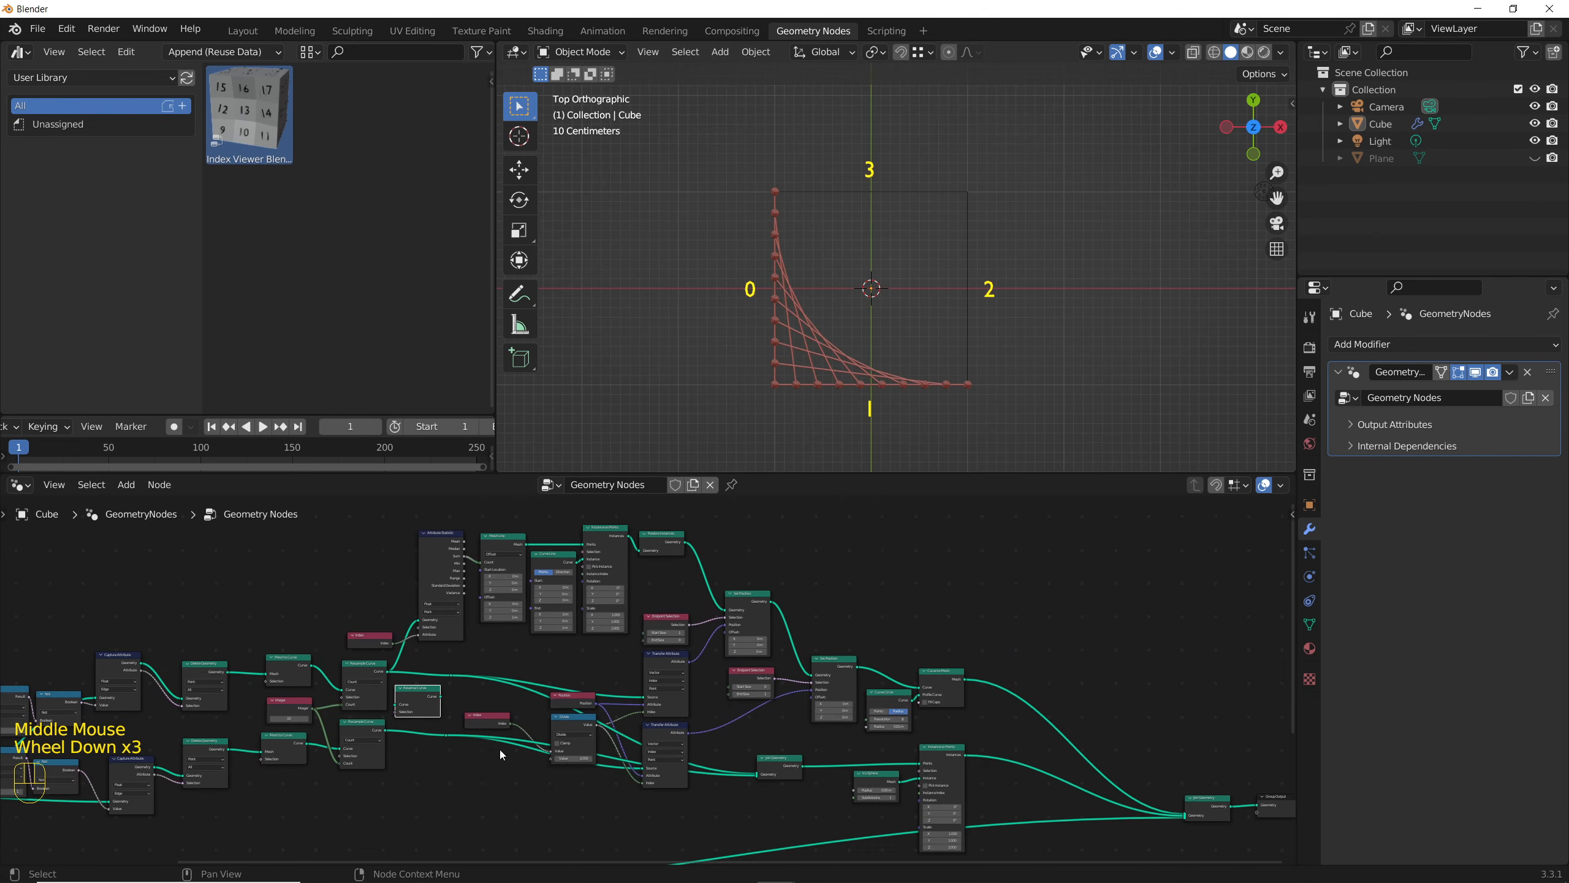
Step: Switch the viewport's solid shading to the multicoloured normal-style matcap and deselect the object
click(814, 339)
click(1281, 53)
click(1262, 234)
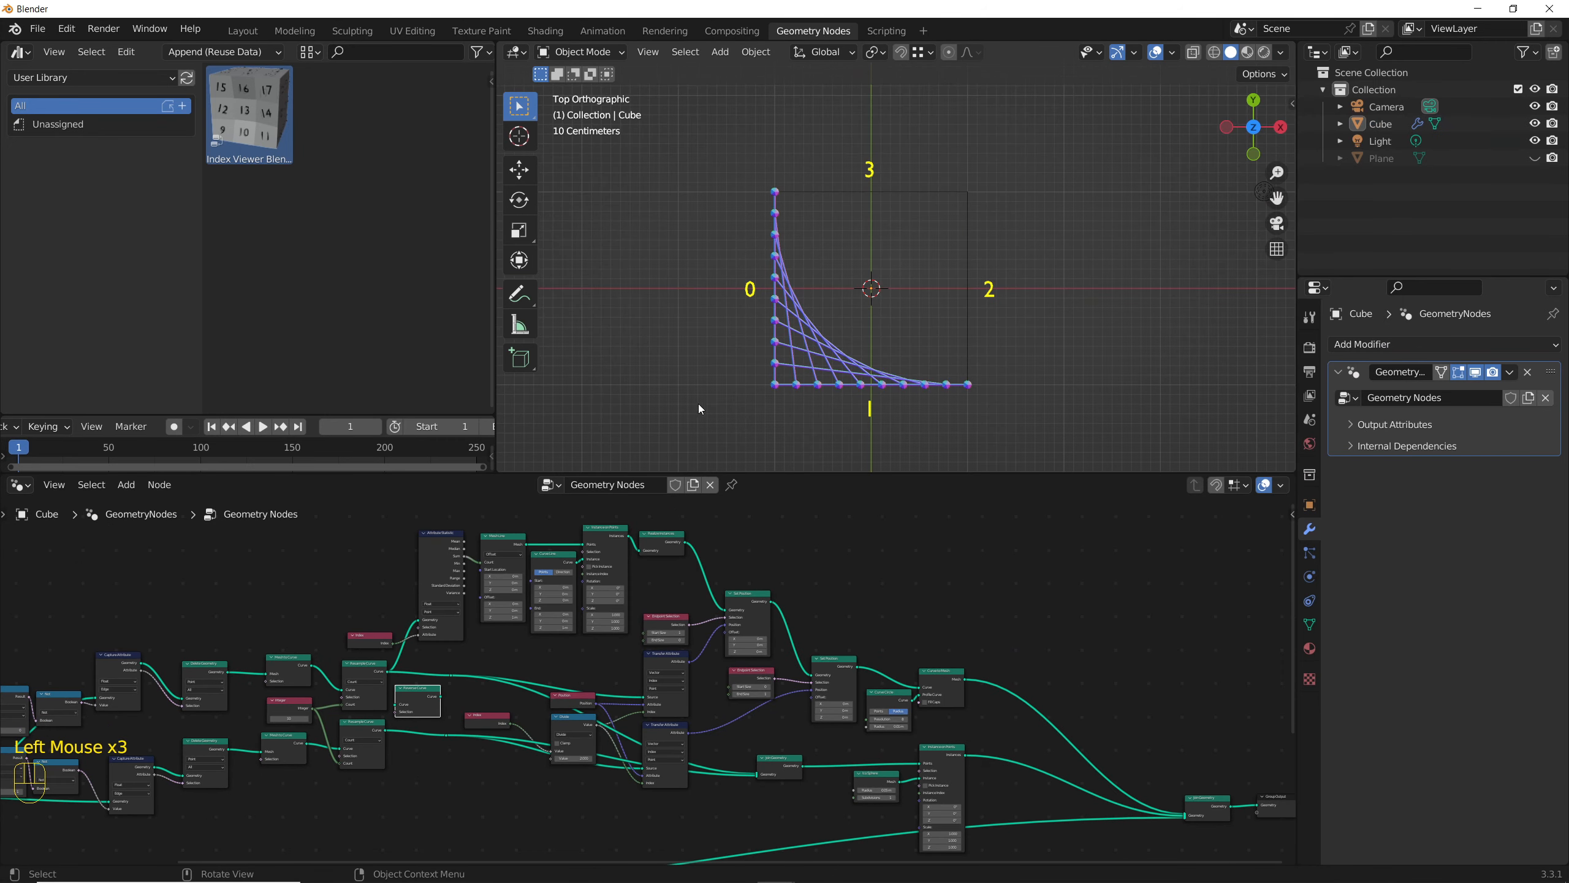
scroll(694, 360, up, 2)
Step: Try edge index 3 as the upper Equal node's B value, then return it to 0
middle_drag(28, 761, 374, 743)
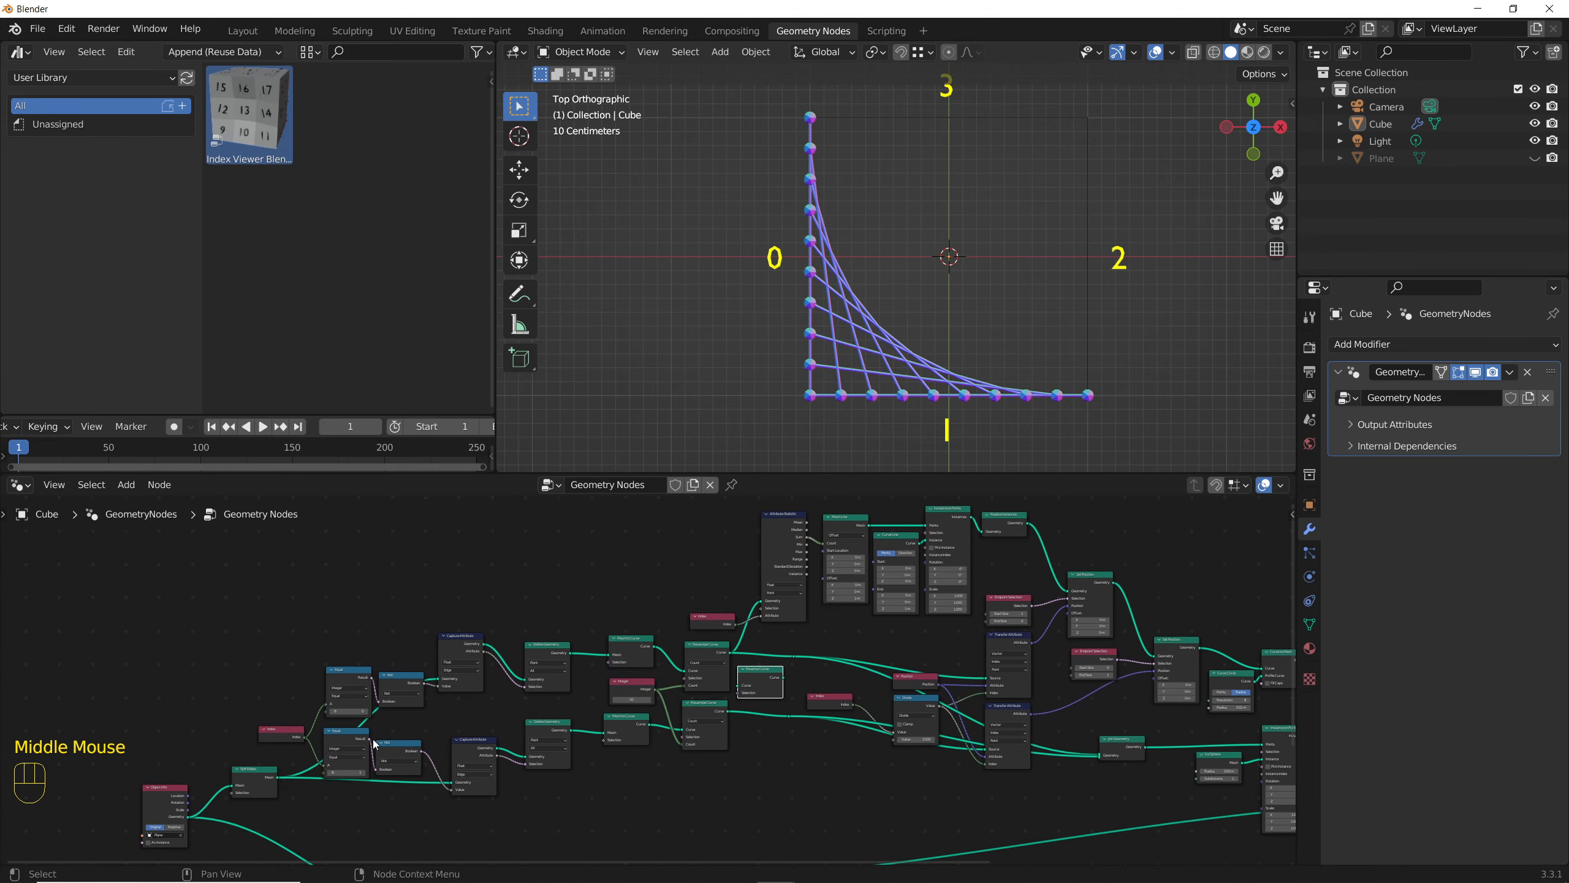
scroll(331, 738, up, 3)
scroll(331, 738, up, 2)
drag(365, 663, 377, 662)
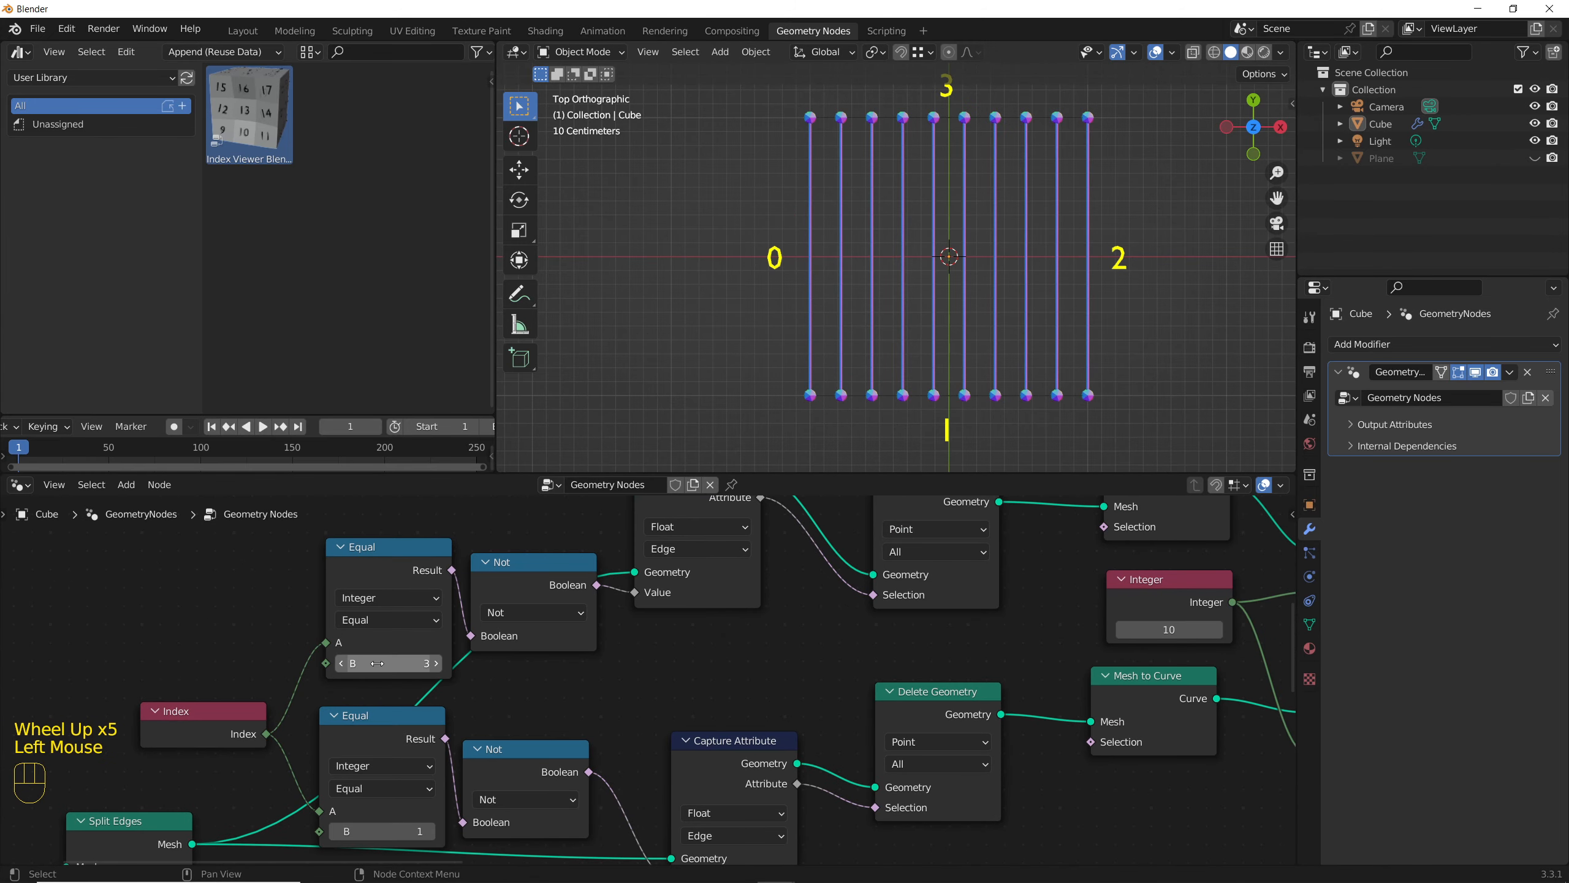
key(Return)
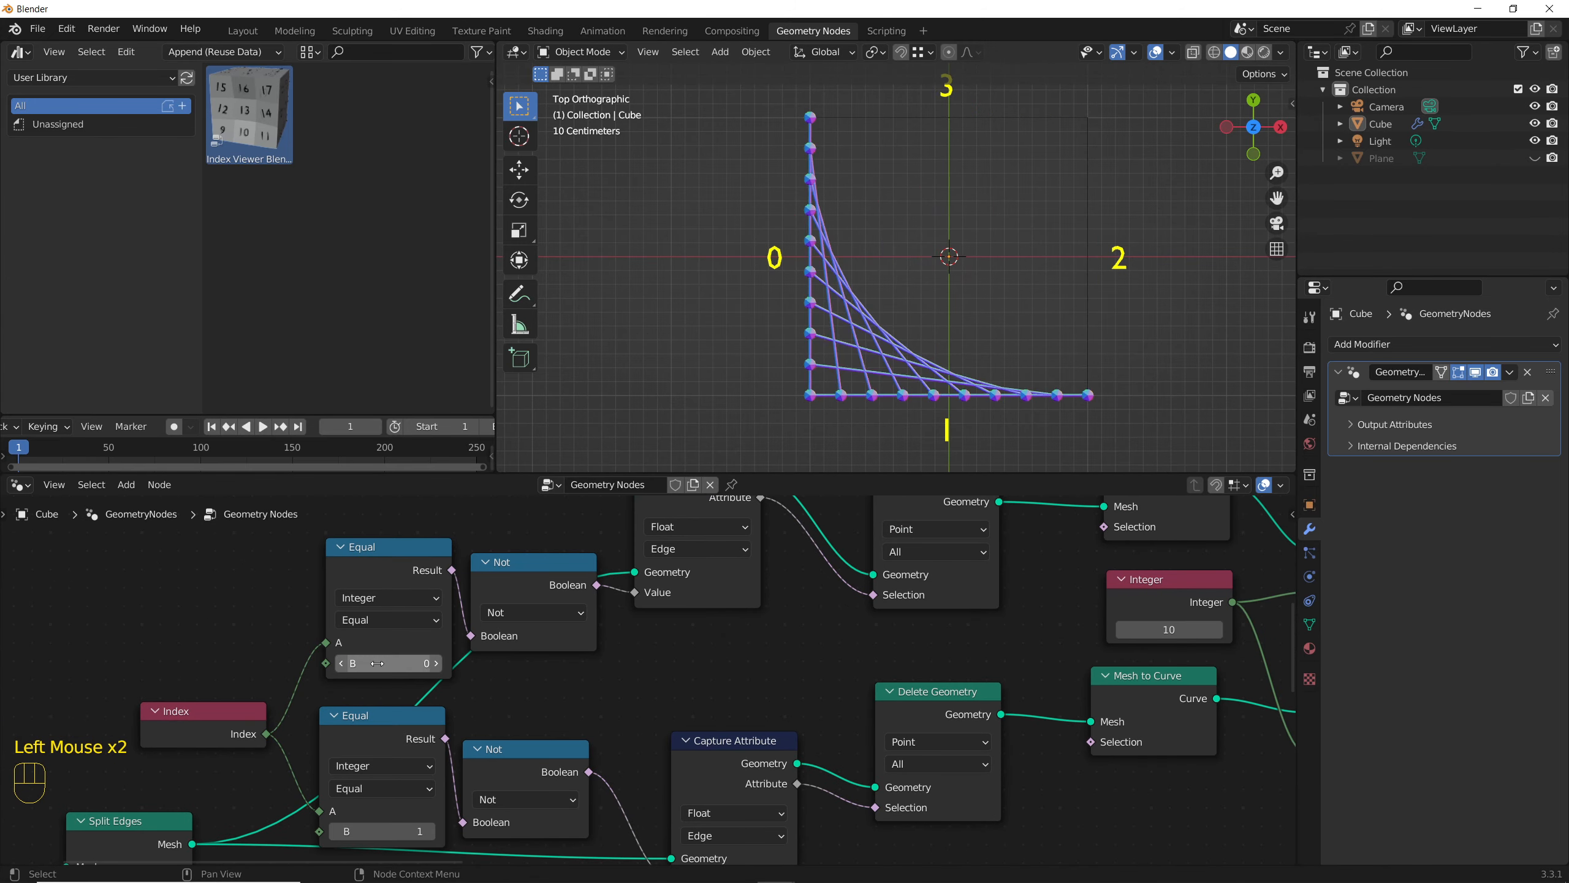
Step: Set the Integer node that drives both Resample Curve counts to 13
scroll(854, 680, down, 2)
scroll(989, 653, up, 2)
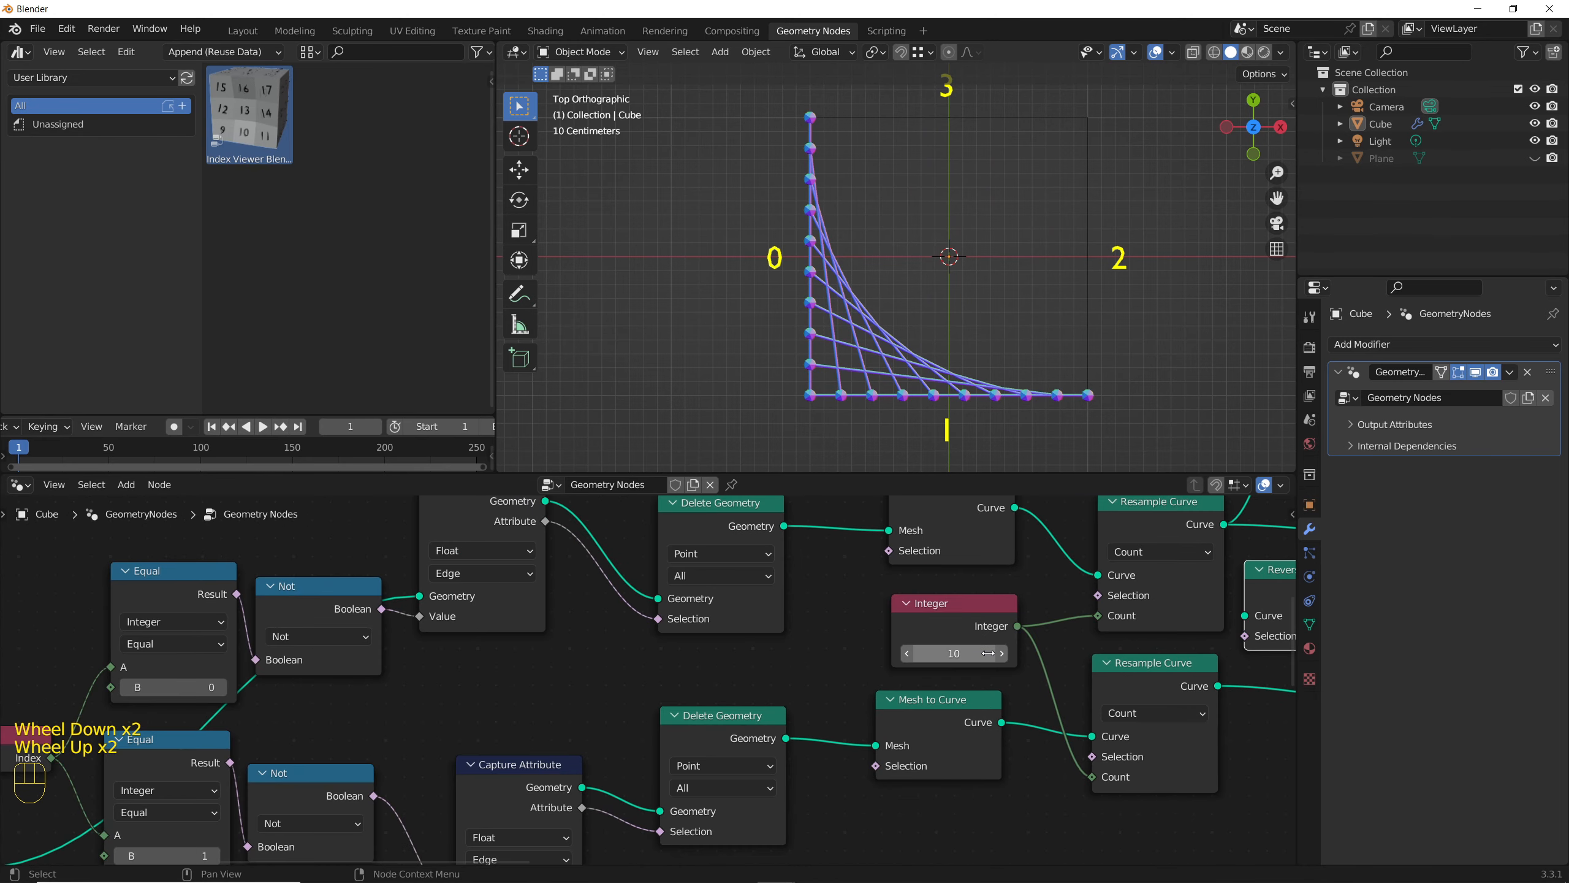
middle_drag(989, 653, 905, 674)
scroll(851, 674, up, 2)
mouse_move(851, 675)
mouse_down()
mouse_move(909, 675)
mouse_move(838, 674)
mouse_move(895, 674)
mouse_move(862, 675)
mouse_up()
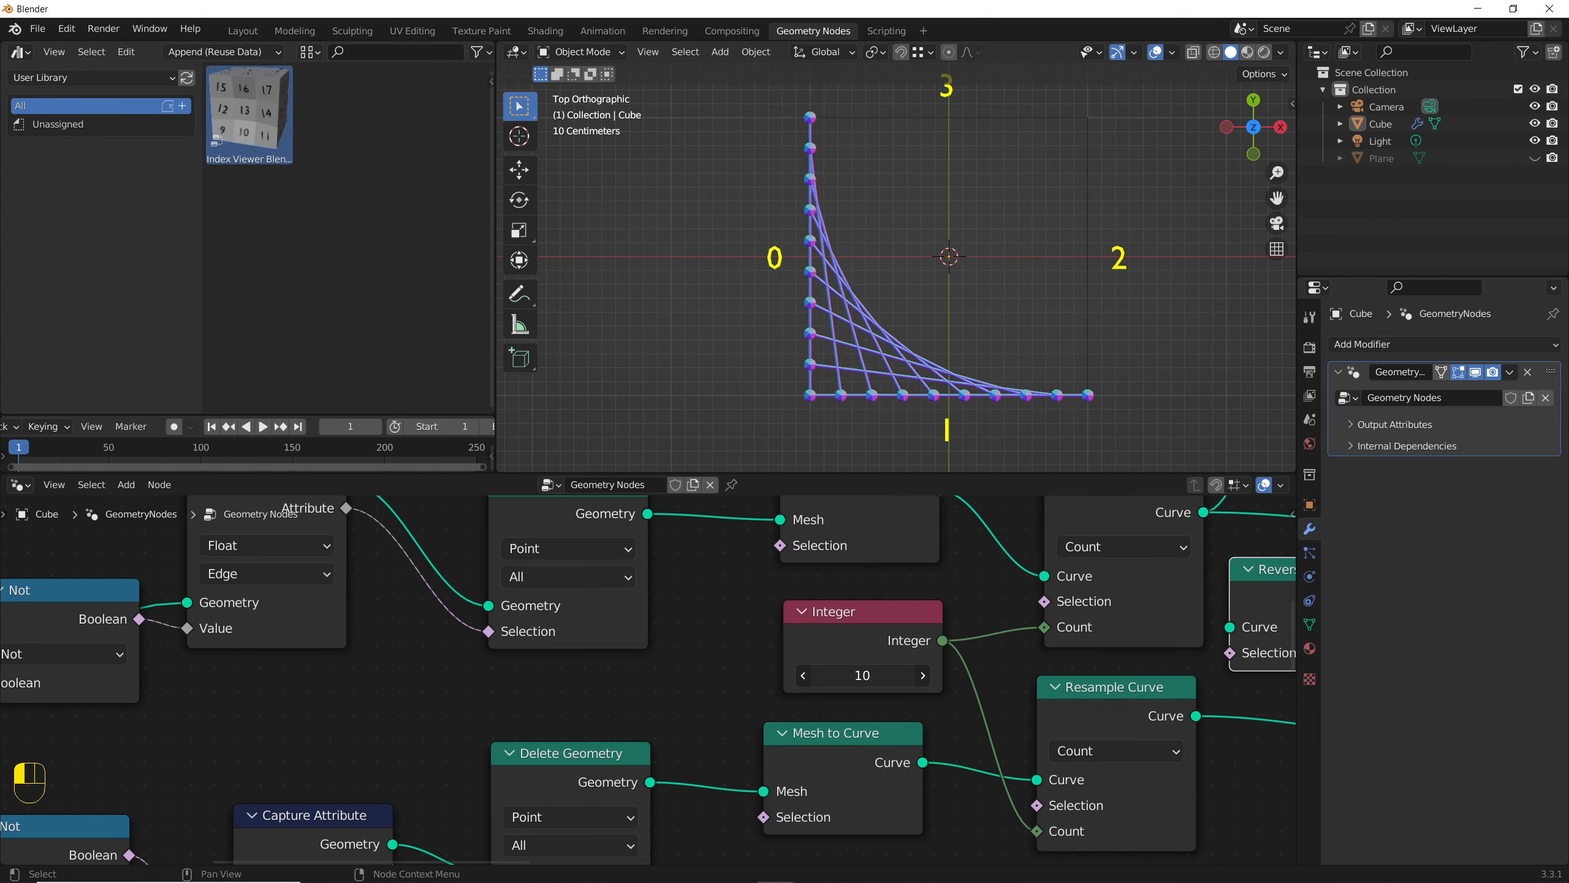
scroll(477, 653, down, 8)
scroll(467, 670, up, 4)
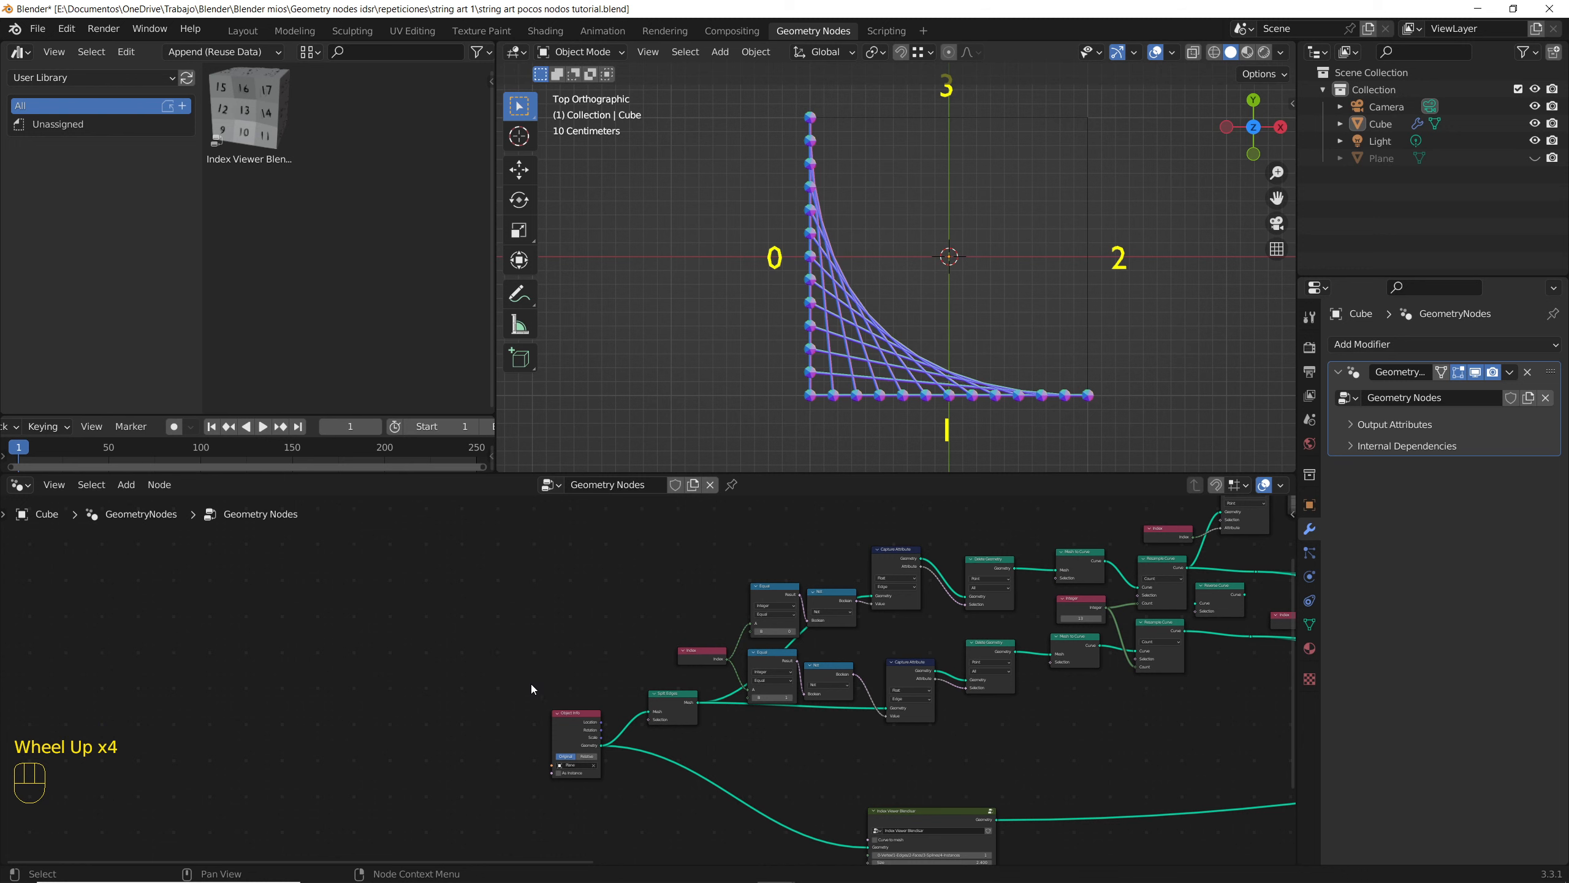
Step: Add a Cube mesh primitive node to the node tree beside the Object Info node
middle_drag(739, 443, 711, 383)
key(shift+a)
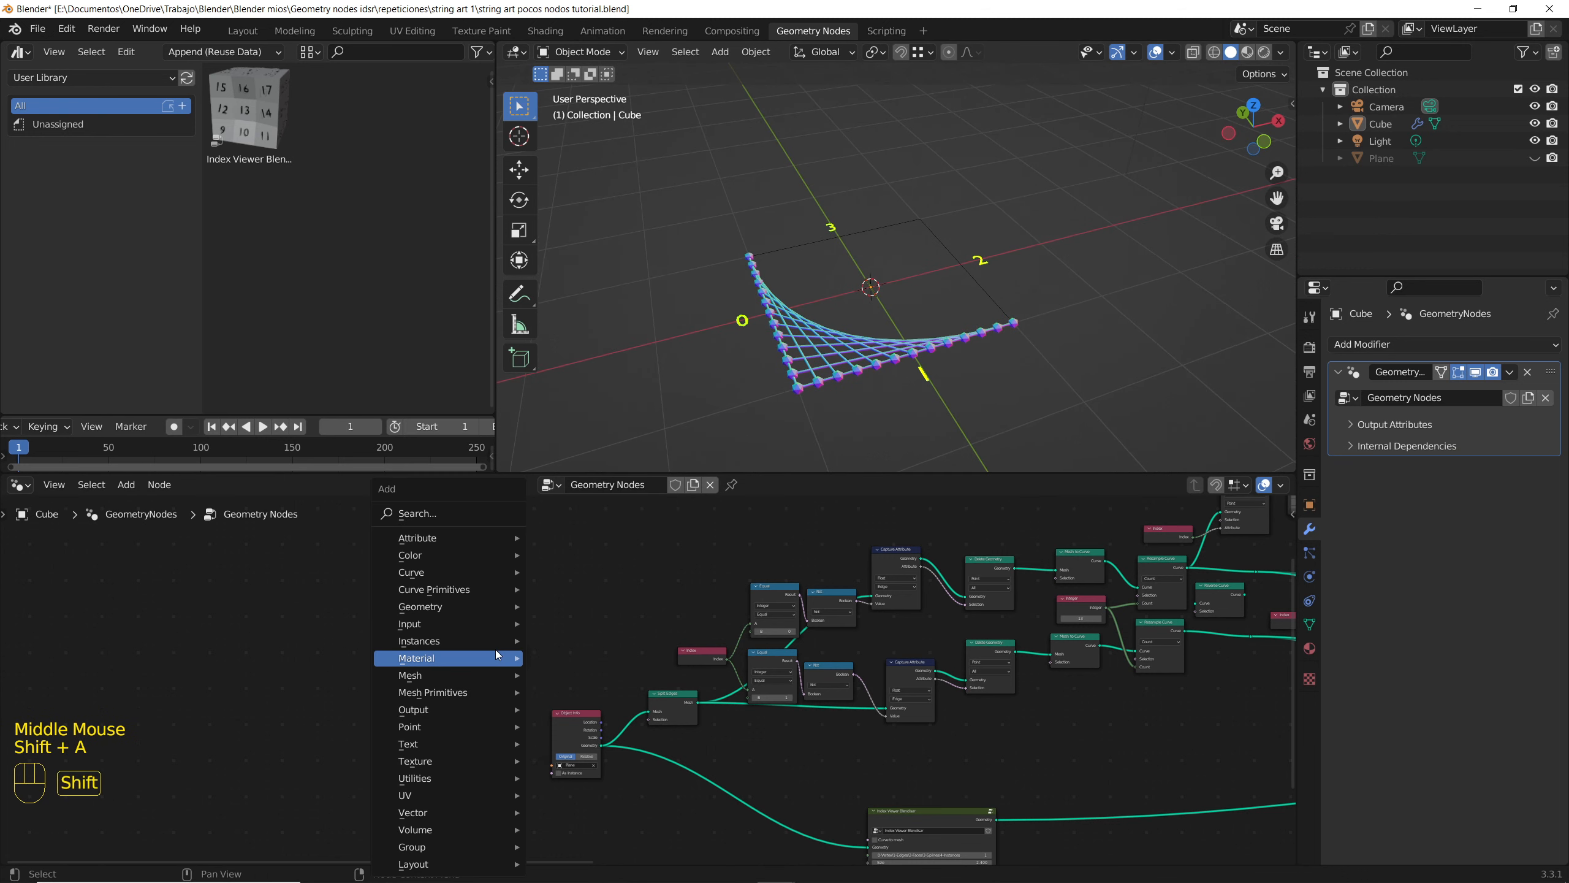
click(447, 515)
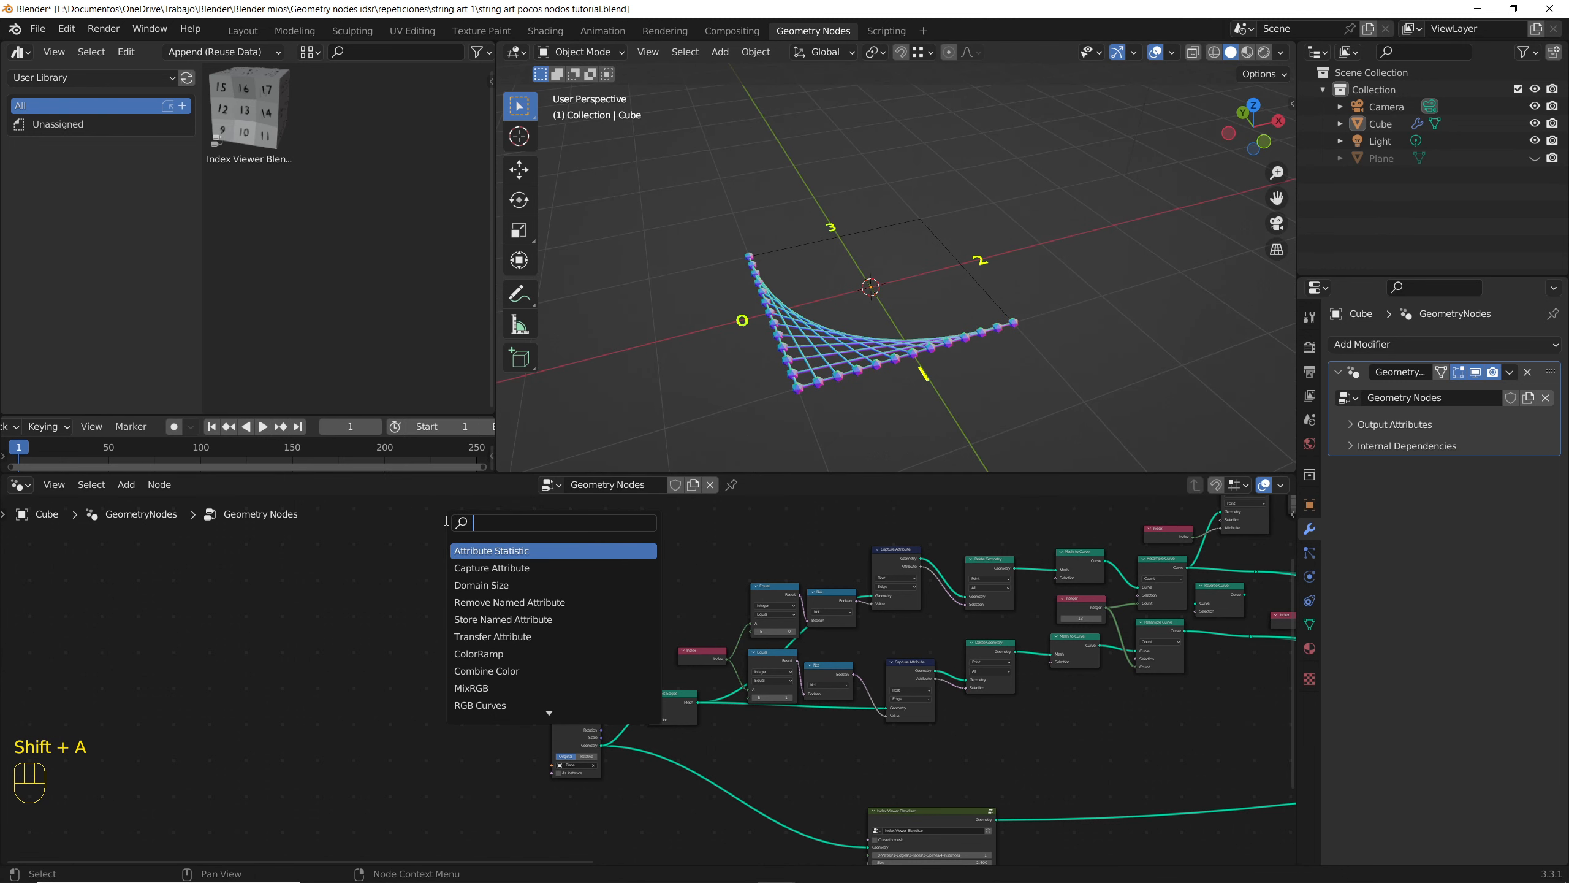
text(cube)
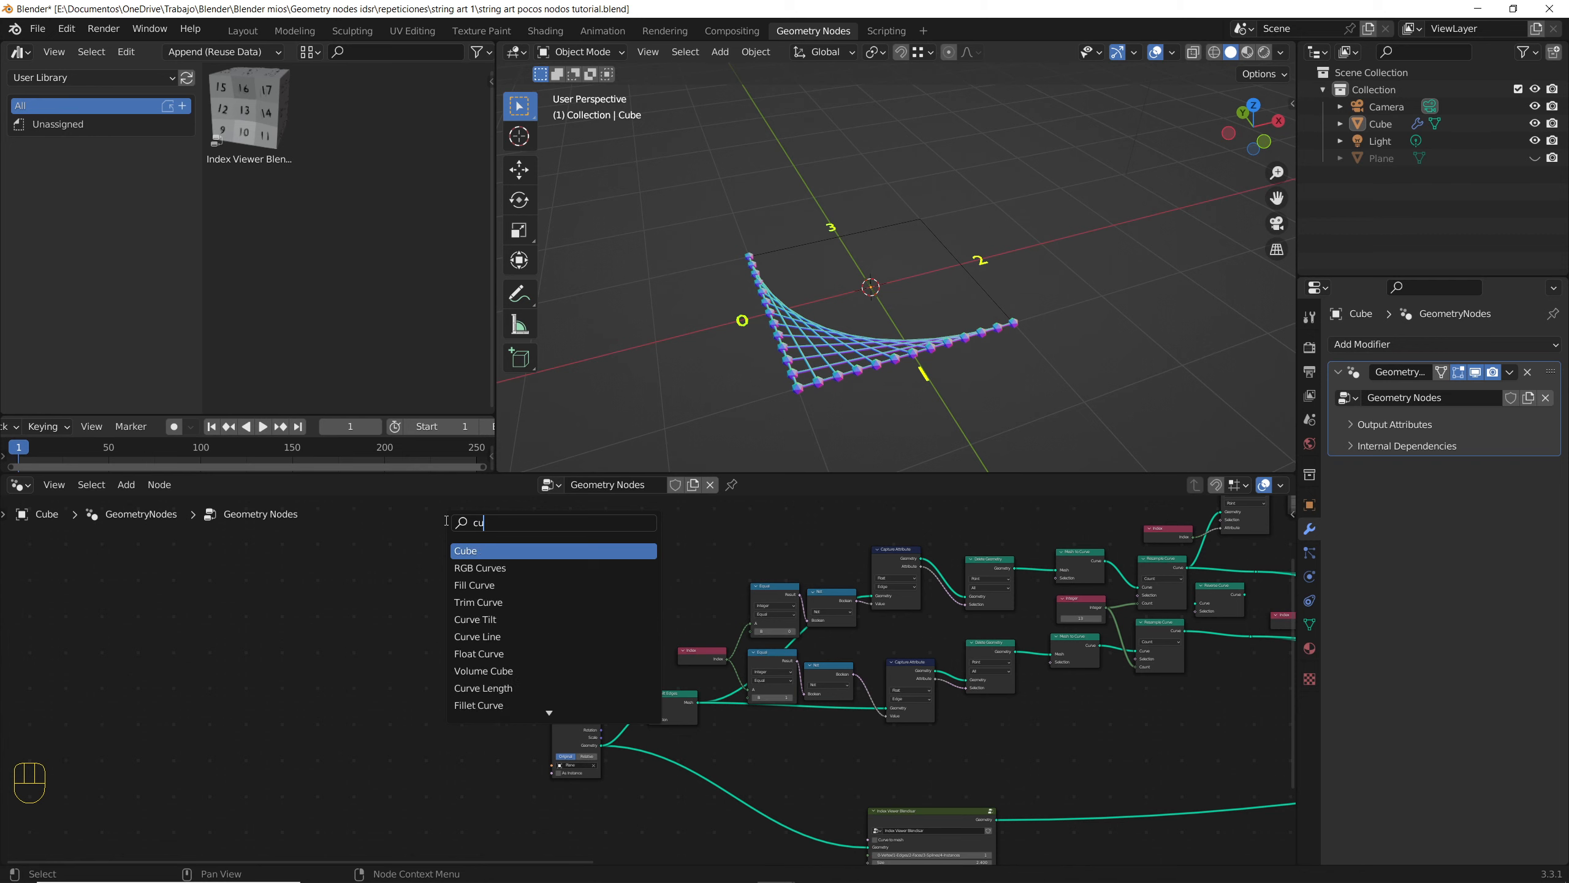
key(Return)
scroll(420, 621, up, 3)
click(347, 613)
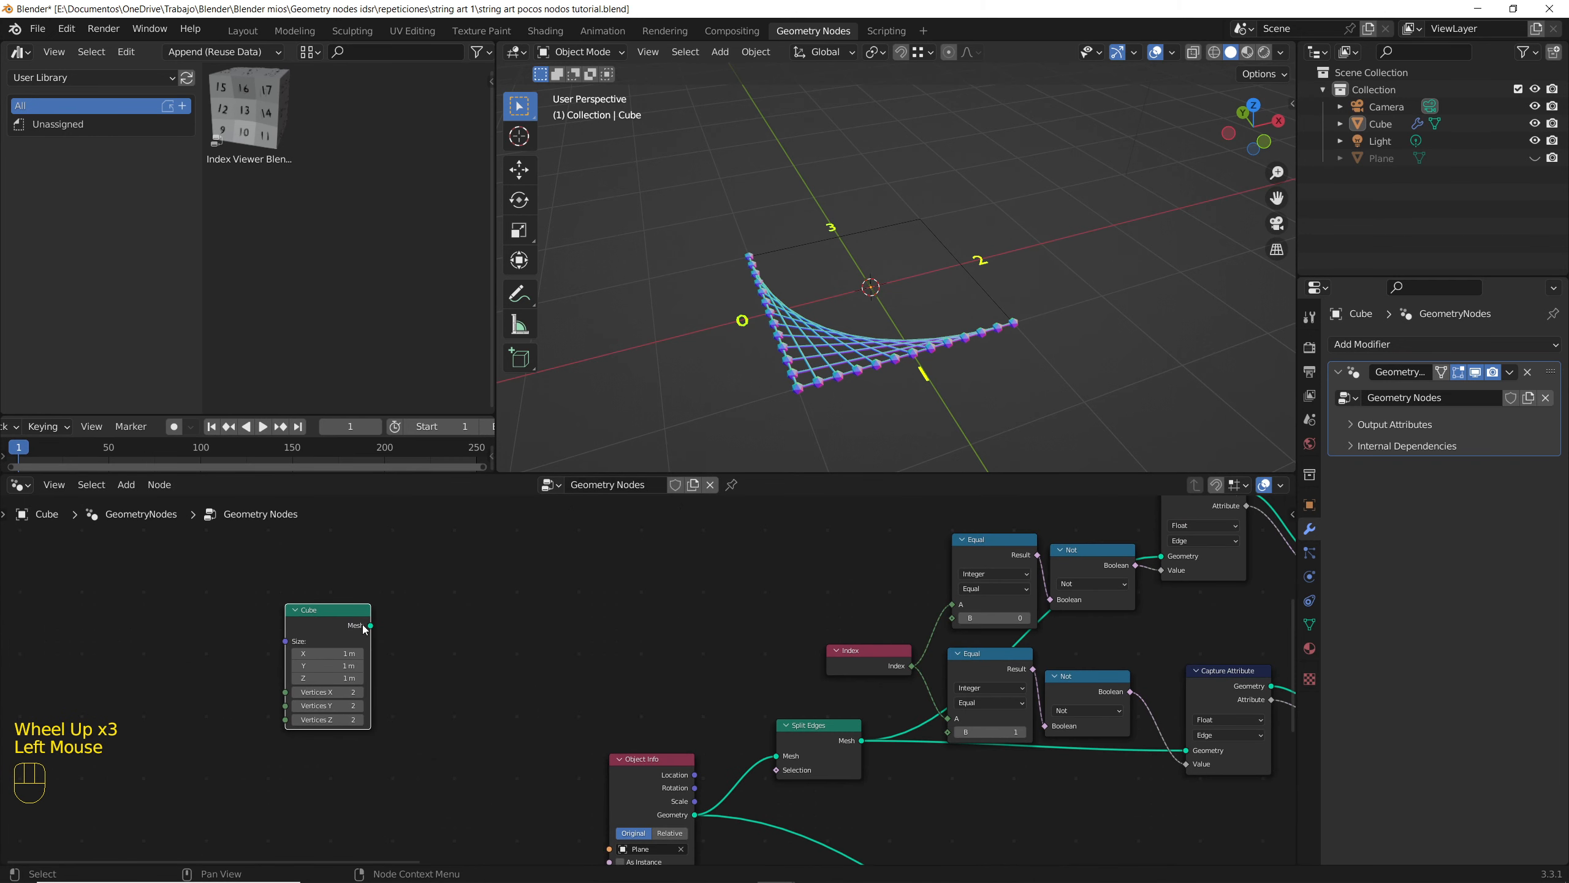
Step: Connect the Cube's Mesh output to Split Edges, inserting Mesh to Curve and Curve to Mesh nodes between them
drag(420, 631, 776, 755)
text(to m)
key(BackSpace)
text(c)
key(Return)
click(408, 644)
text(to m)
key(Return)
click(510, 648)
middle_drag(813, 390, 821, 380)
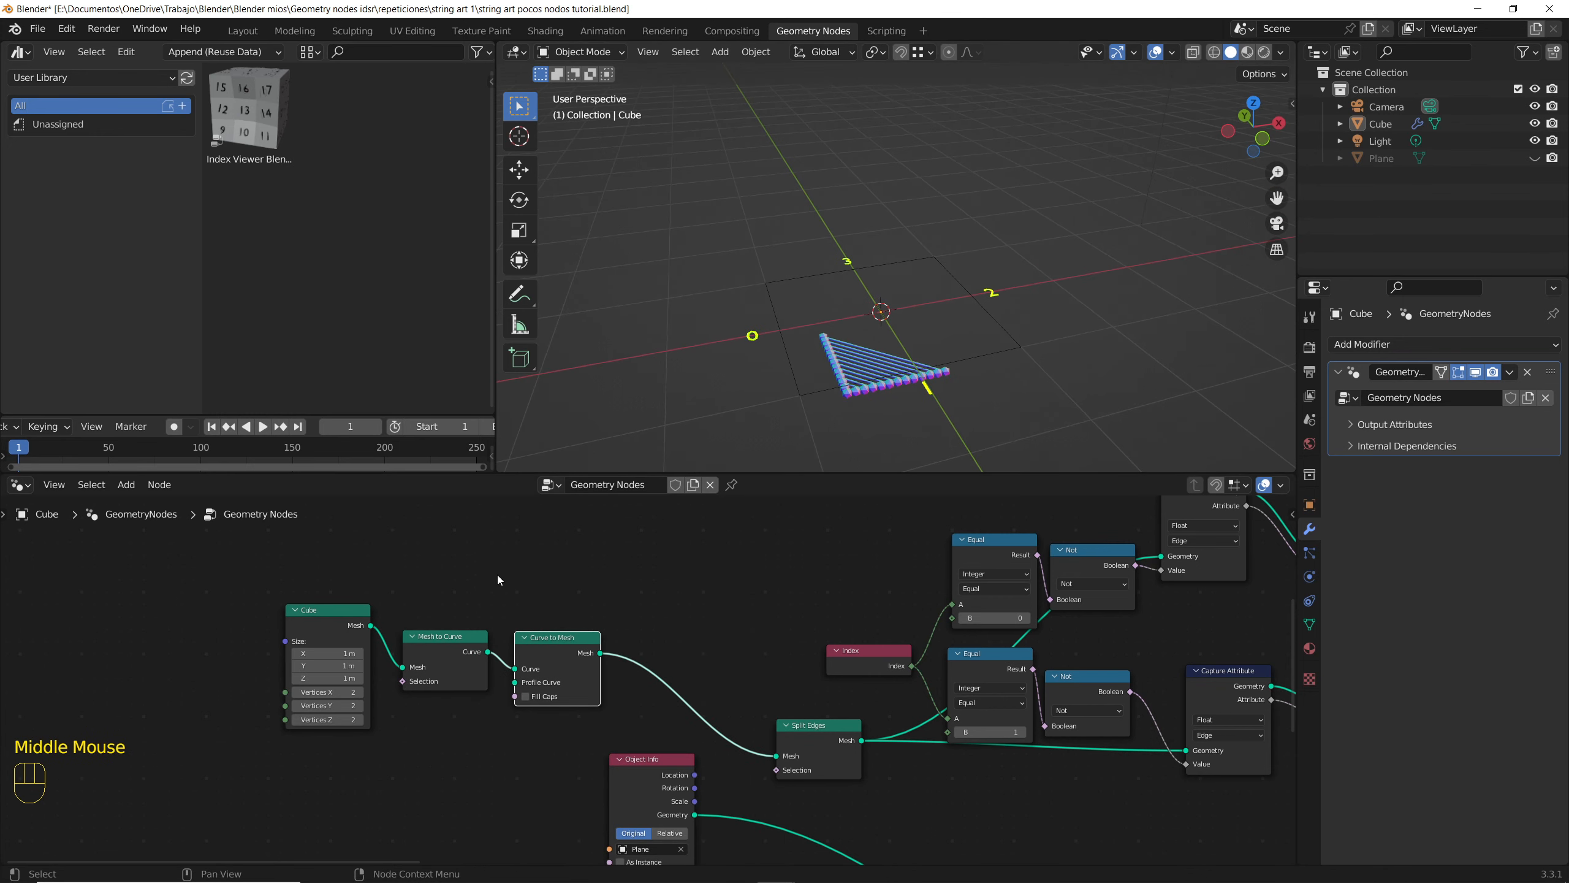
Step: Link the Curve to Mesh output to the Index Viewer Blendisar node's Geometry and reduce its number size
scroll(647, 603, down, 3)
drag(618, 637, 965, 732)
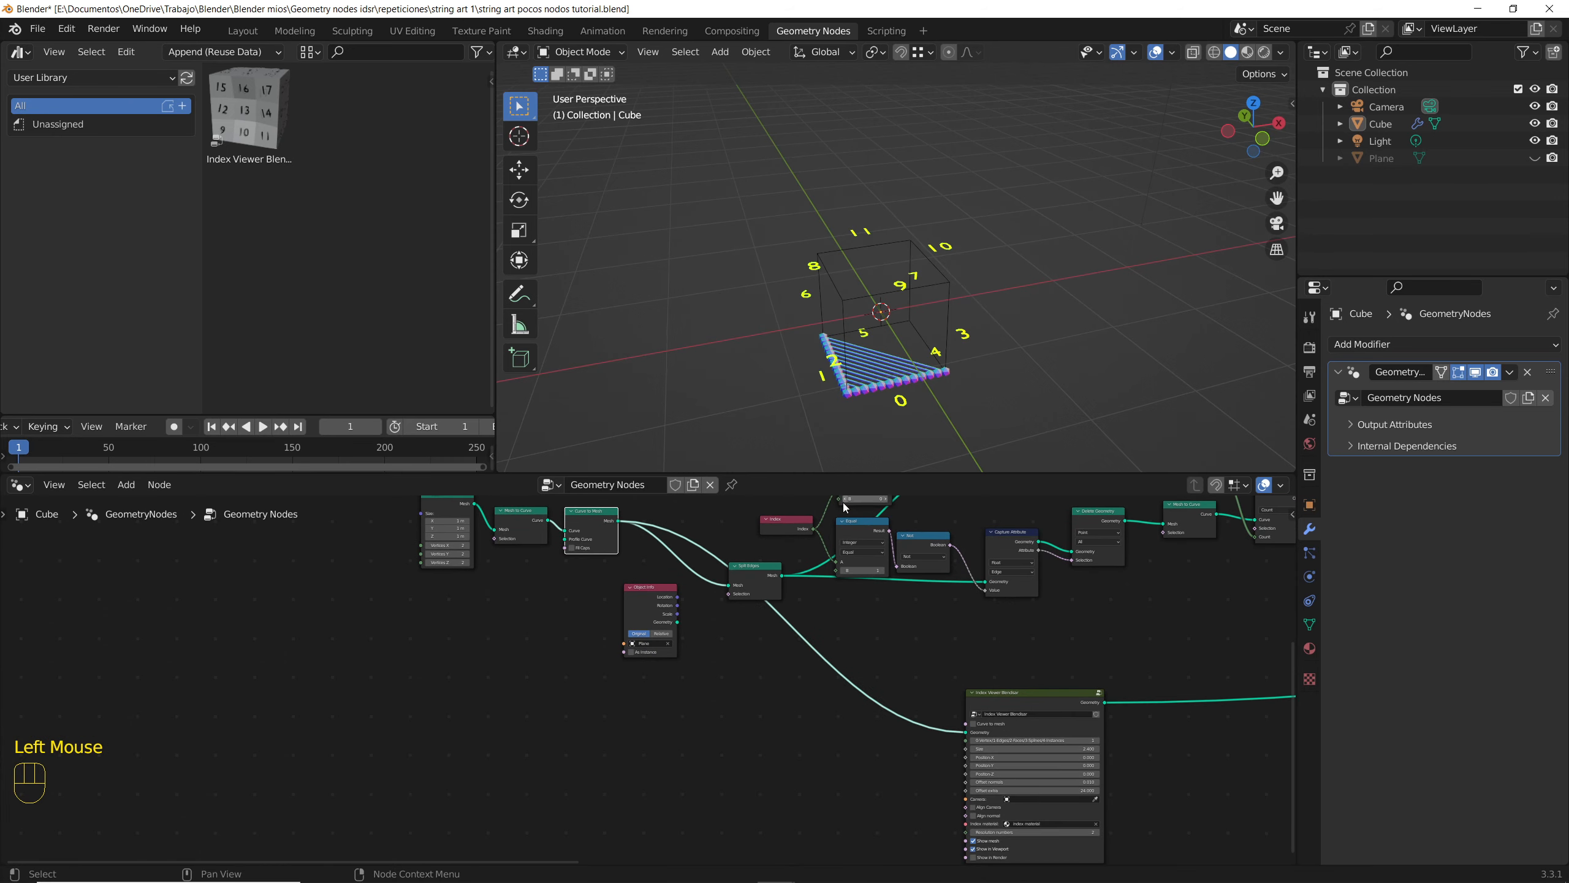
middle_drag(853, 396, 877, 359)
key(KP_7)
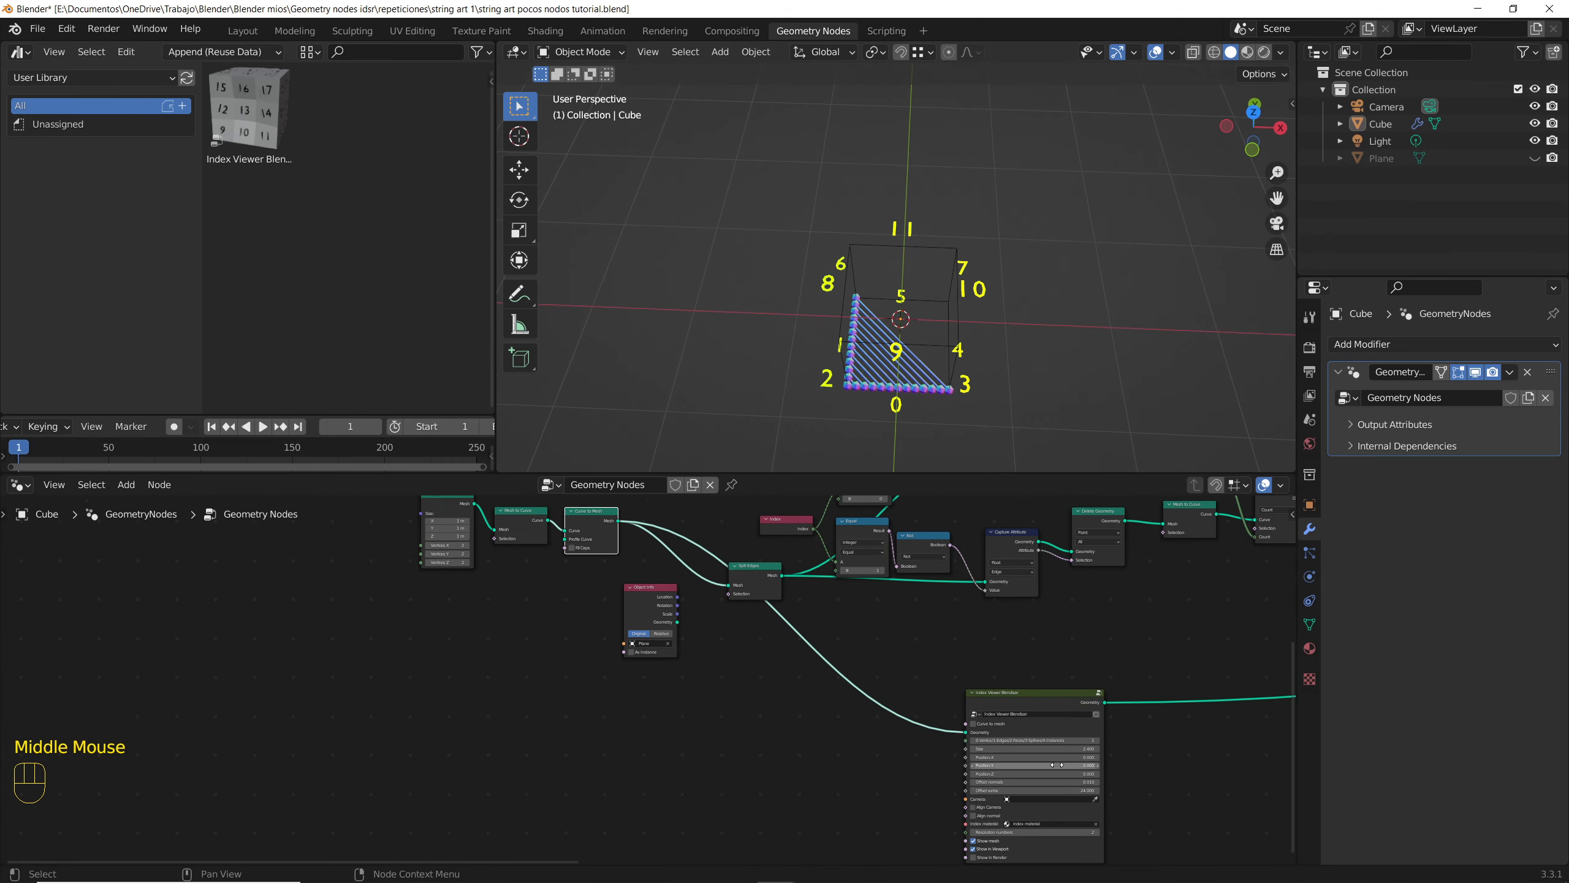
scroll(1057, 764, up, 5)
shift+drag(1058, 737, 988, 737)
Step: Set the Cube node's size to 2 m on X, Y and Z
middle_drag(725, 641, 1291, 859)
scroll(512, 628, up, 2)
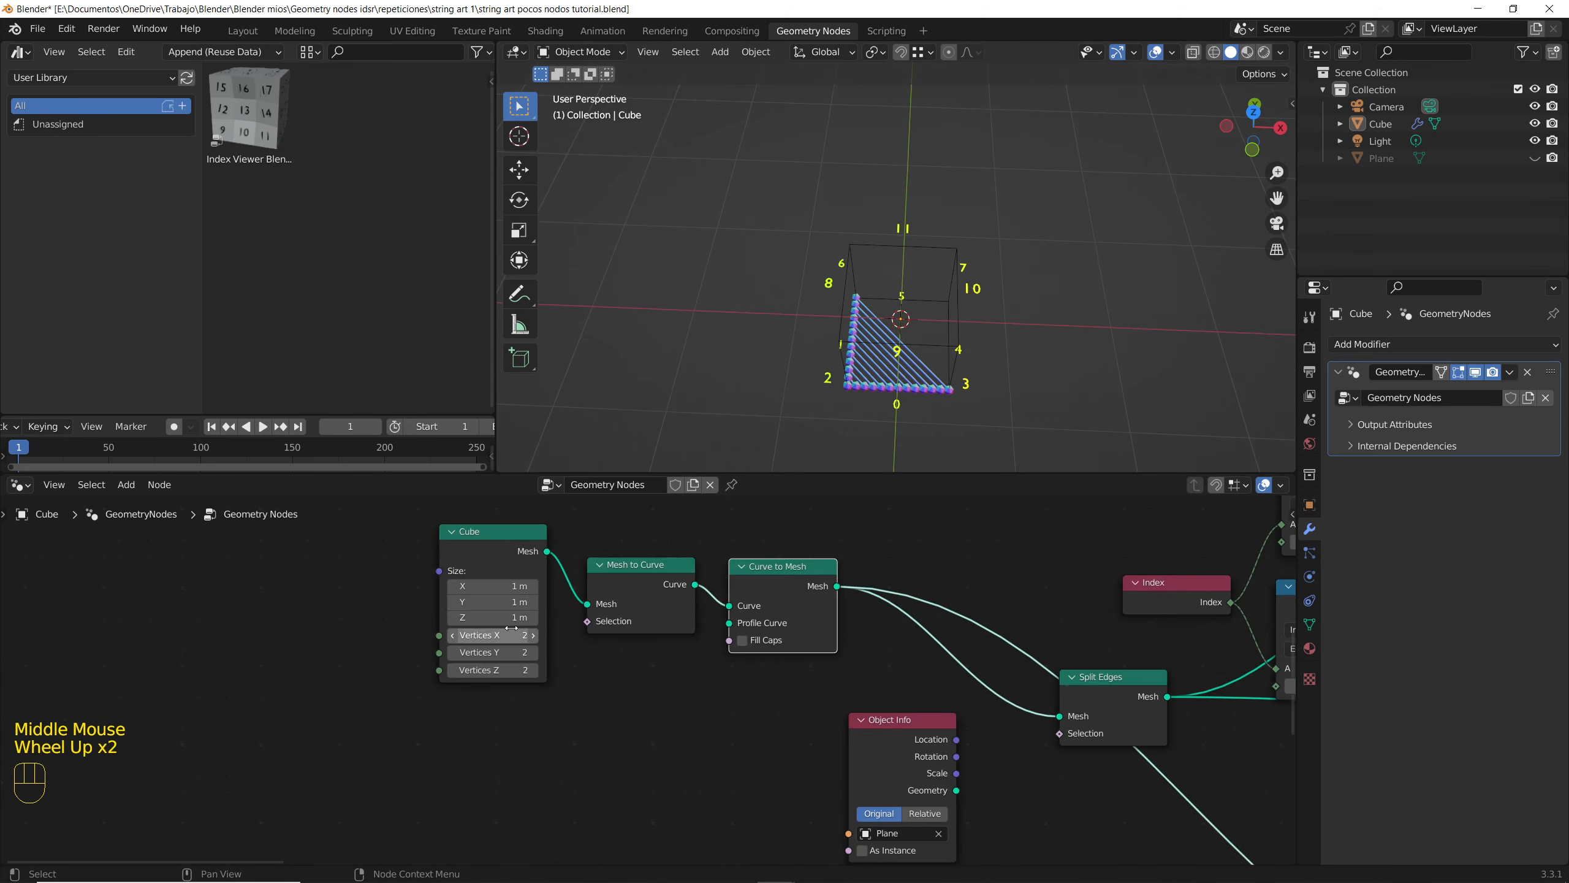
drag(488, 586, 544, 617)
middle_drag(1036, 299, 927, 290)
scroll(911, 664, down, 2)
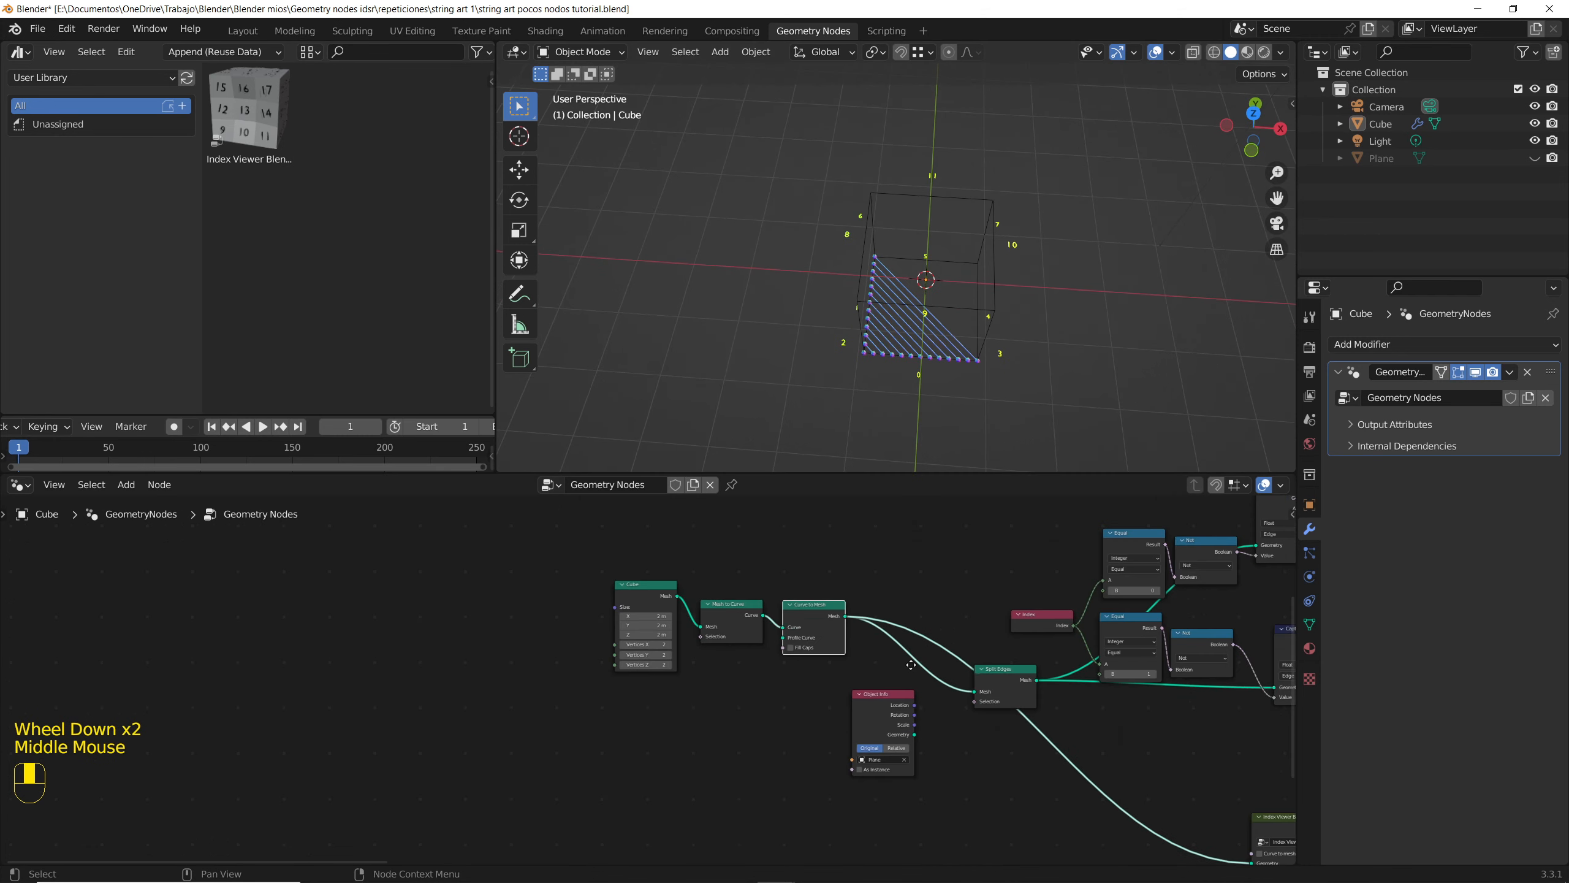
Step: Adjust the number size of the Index Viewer Blendisar node for the enlarged cube
scroll(985, 718, up, 3)
click(985, 718)
shift+drag(964, 707, 1050, 717)
click(964, 707)
click(963, 710)
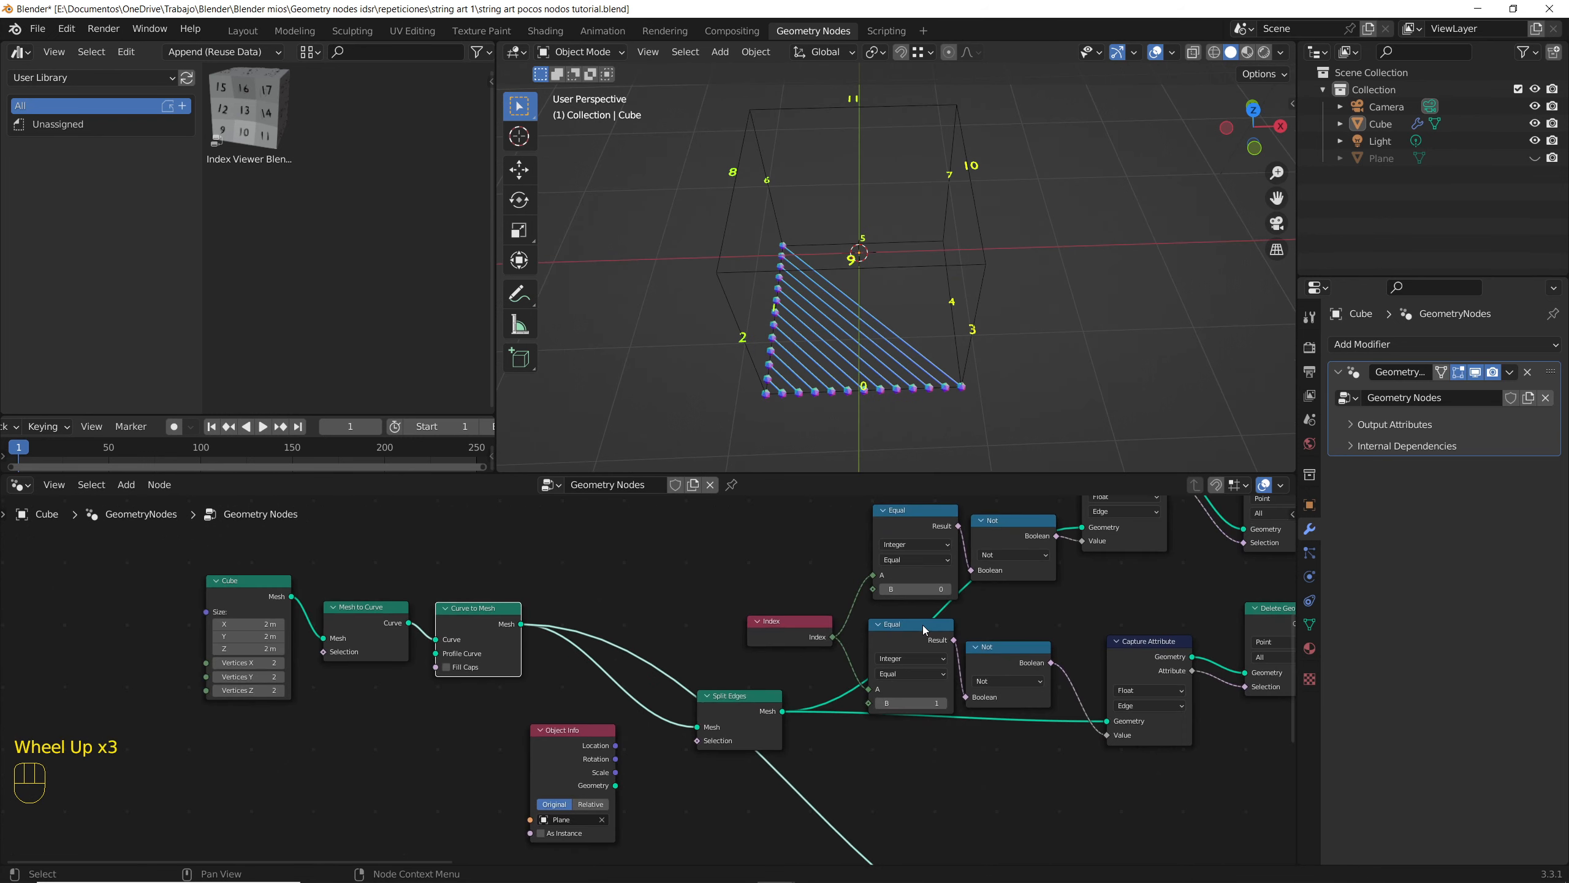
Step: Set the upper Equal node's B value to 6 and the lower Equal node's B value to 0
scroll(922, 626, up, 2)
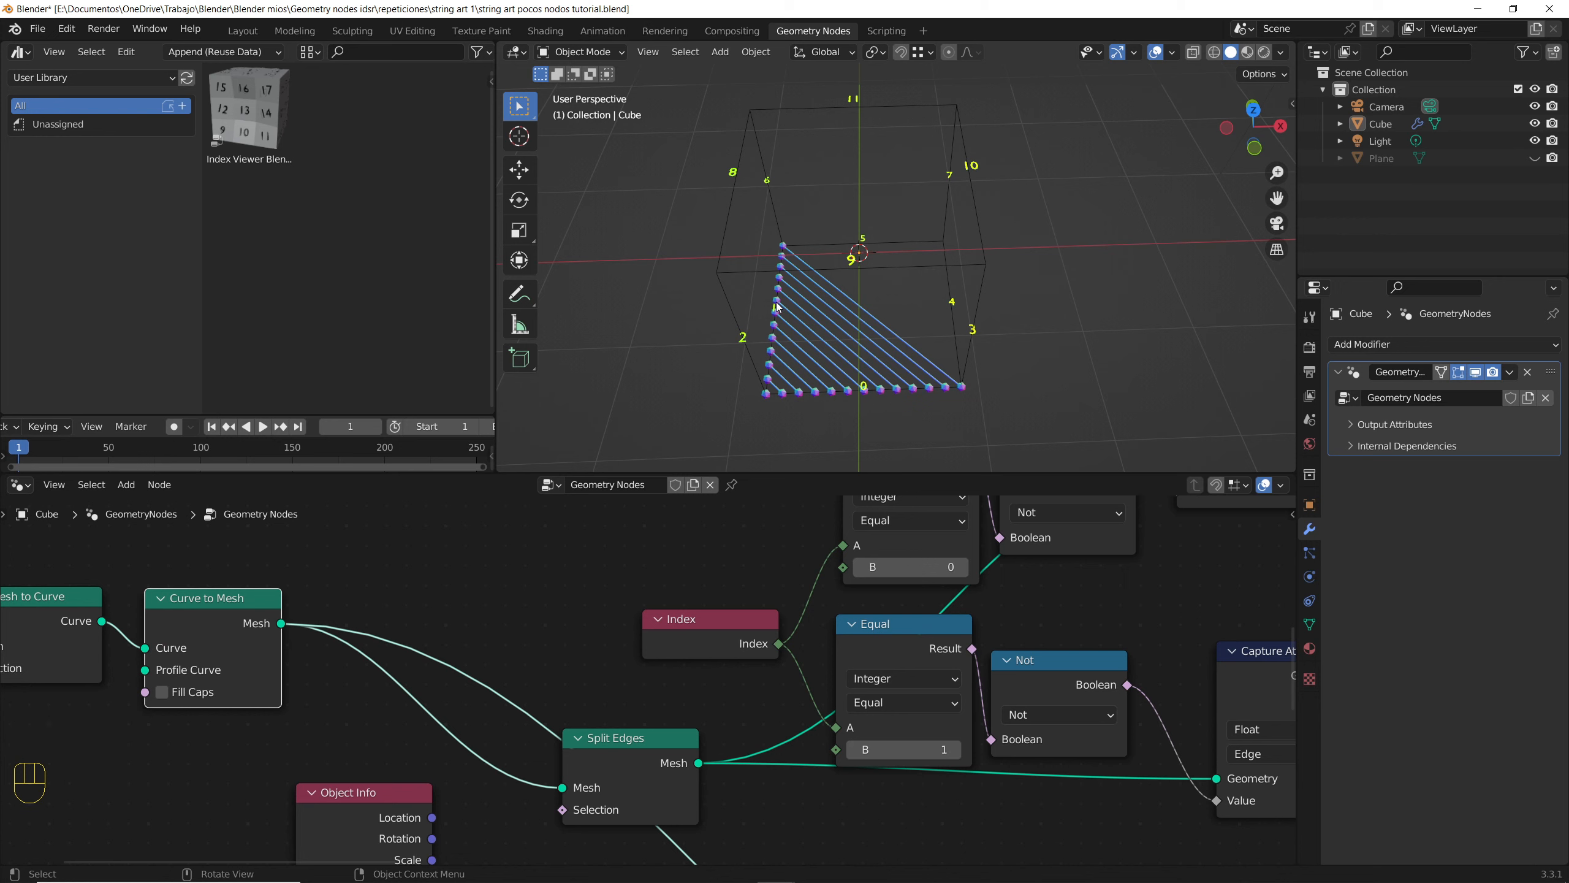
scroll(804, 339, down, 1)
scroll(804, 339, up, 1)
middle_drag(804, 339, 781, 278)
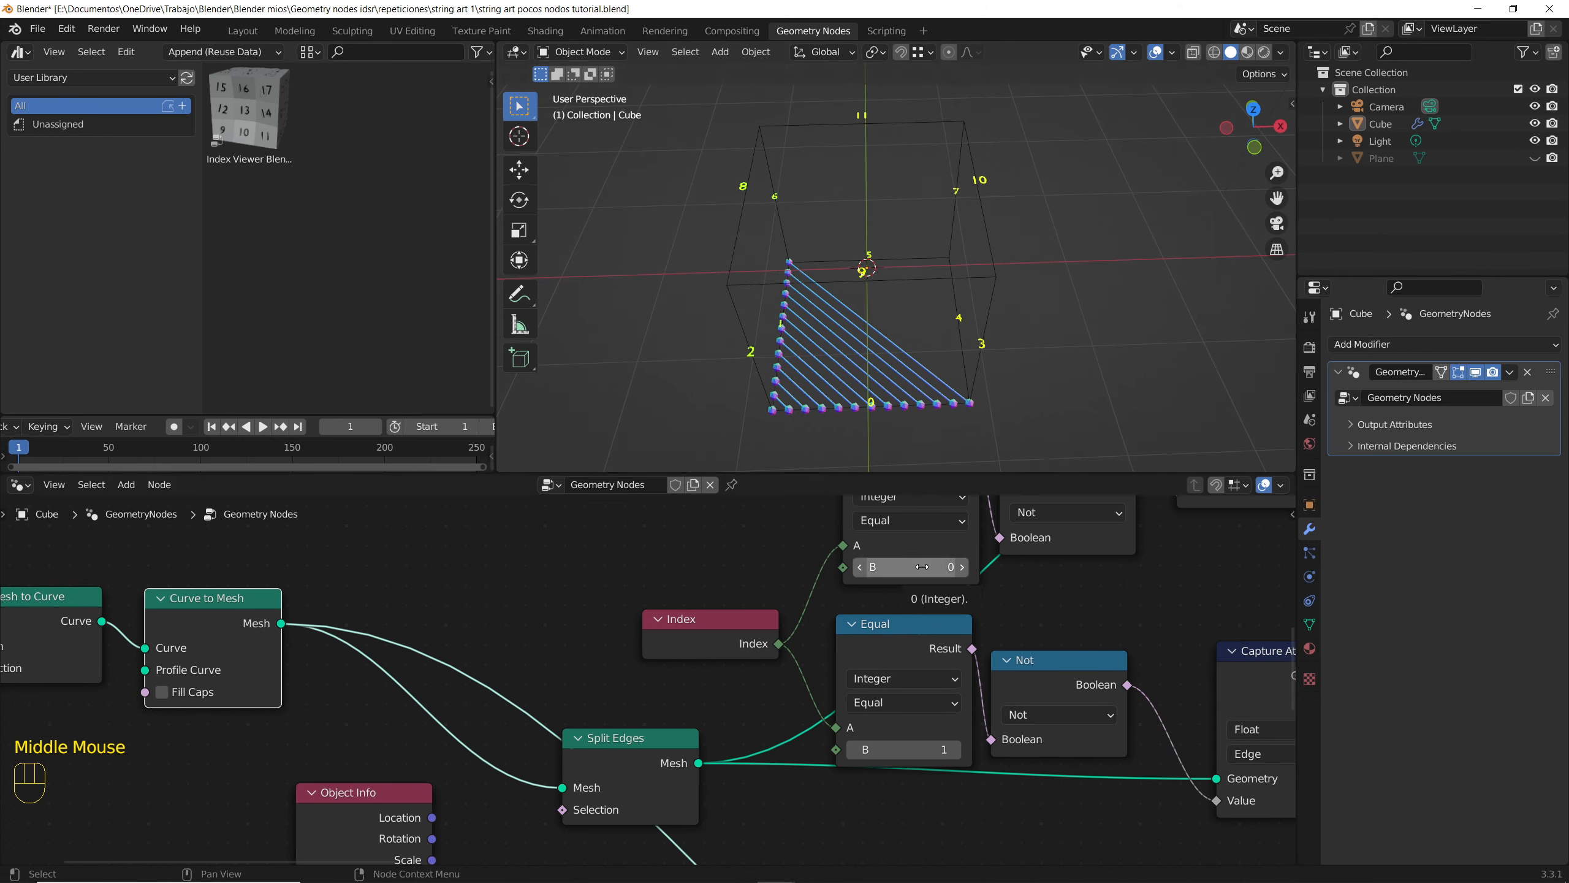
drag(922, 567, 945, 568)
double_click(930, 750)
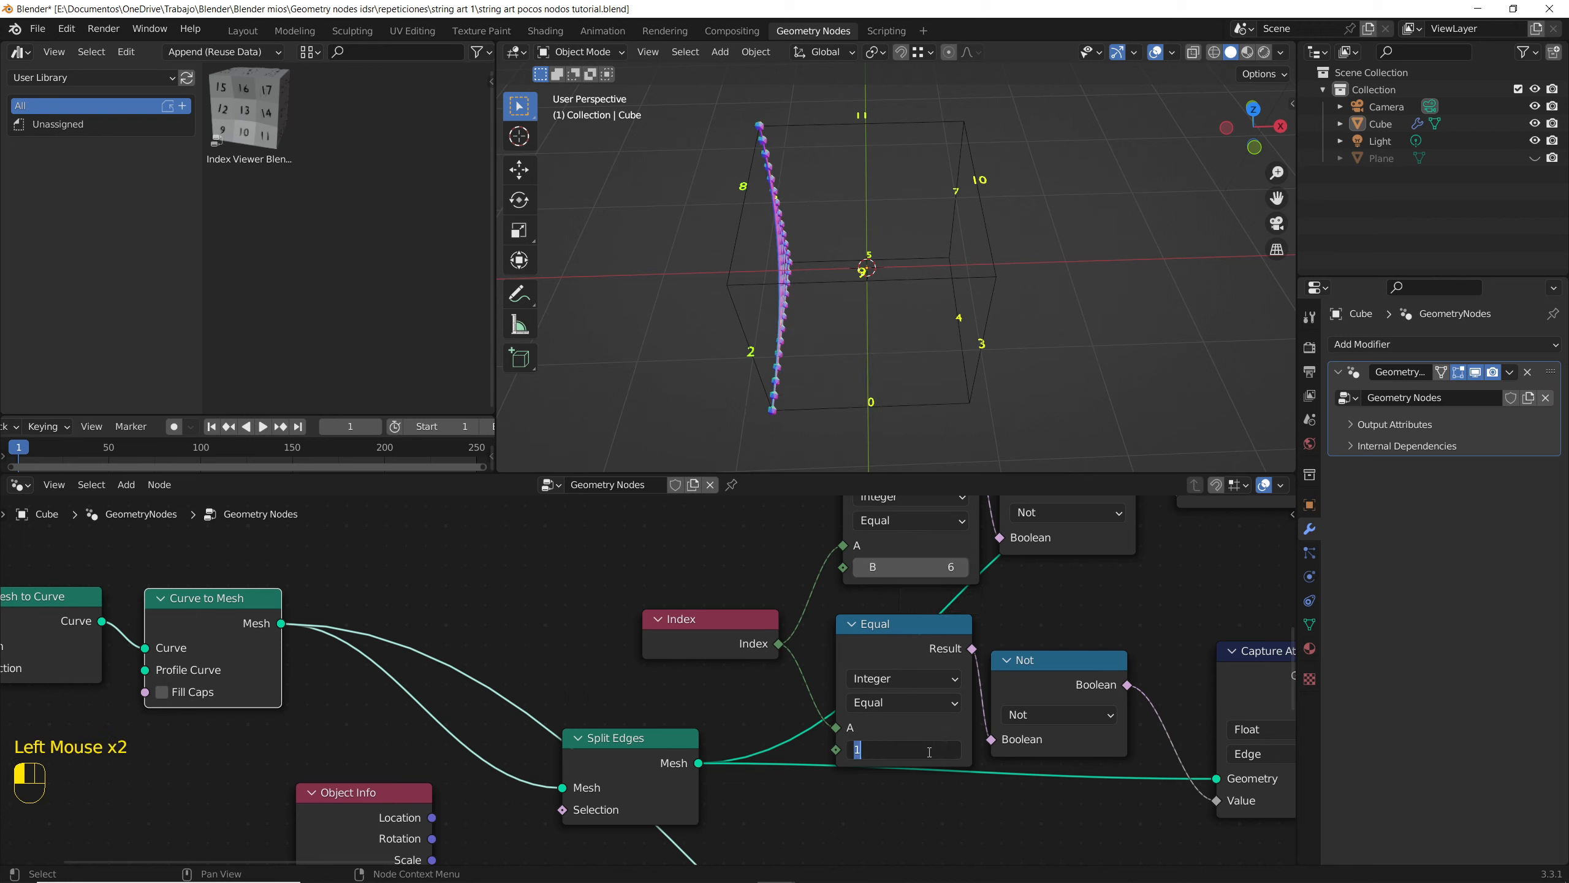
text(0)
key(Return)
Step: Insert the Reverse Curve node into the upper Resample Curve's output link and view the strings on the cube
mouse_move(779, 346)
middle_down()
mouse_move(678, 376)
mouse_move(750, 342)
middle_up()
scroll(717, 356, down, 3)
scroll(1120, 717, down, 4)
middle_drag(1120, 717, 614, 781)
middle_drag(988, 732, 848, 747)
drag(1105, 622, 1107, 596)
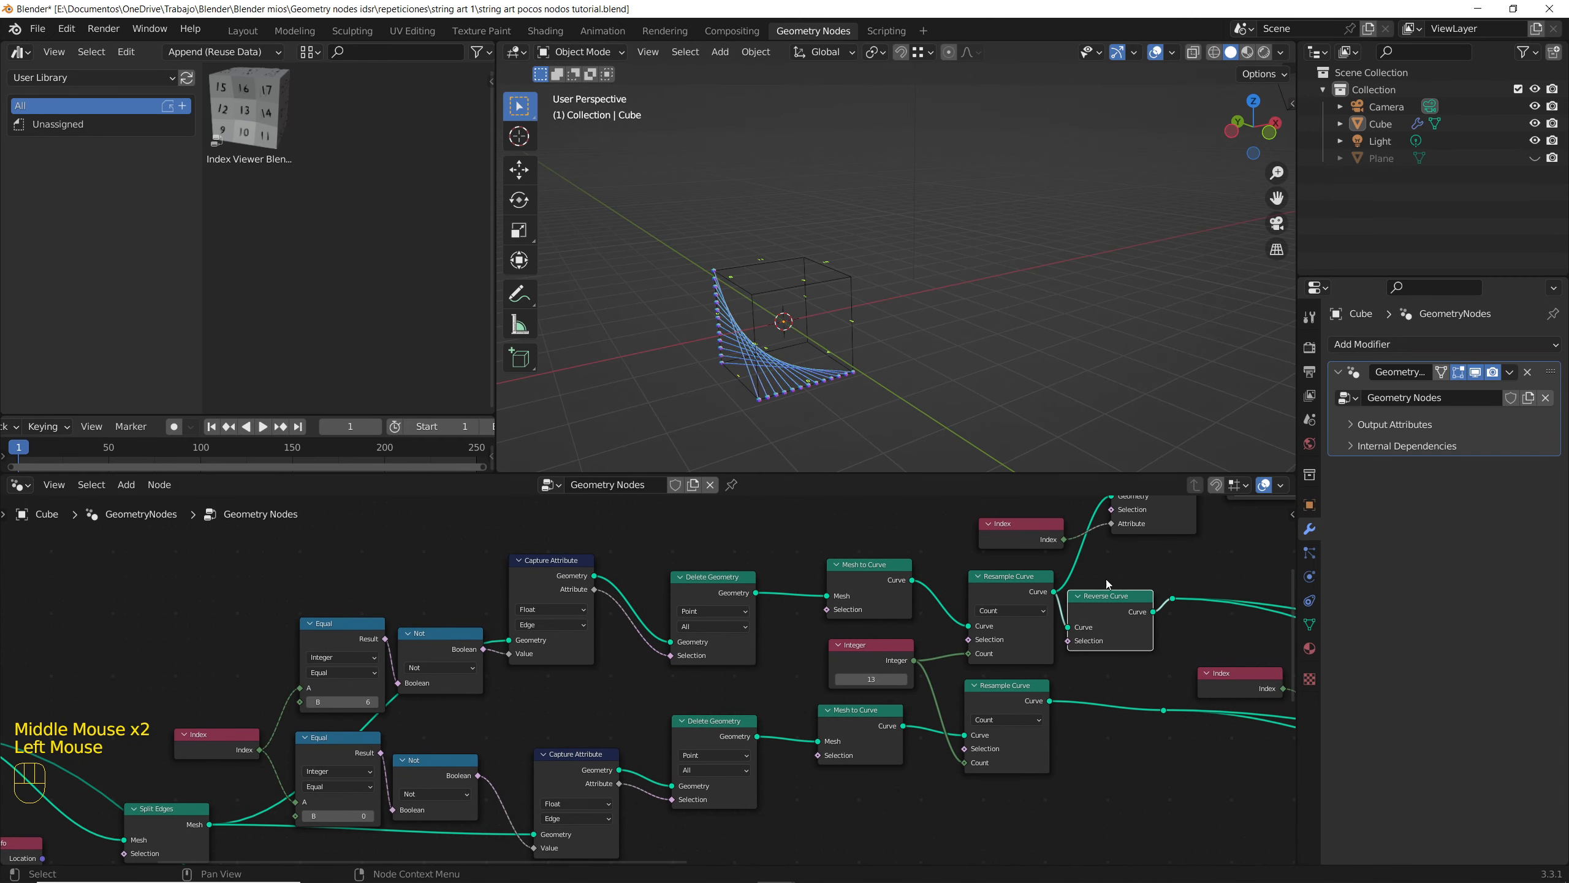
scroll(716, 325, up, 3)
middle_drag(716, 326, 839, 374)
scroll(870, 378, down, 1)
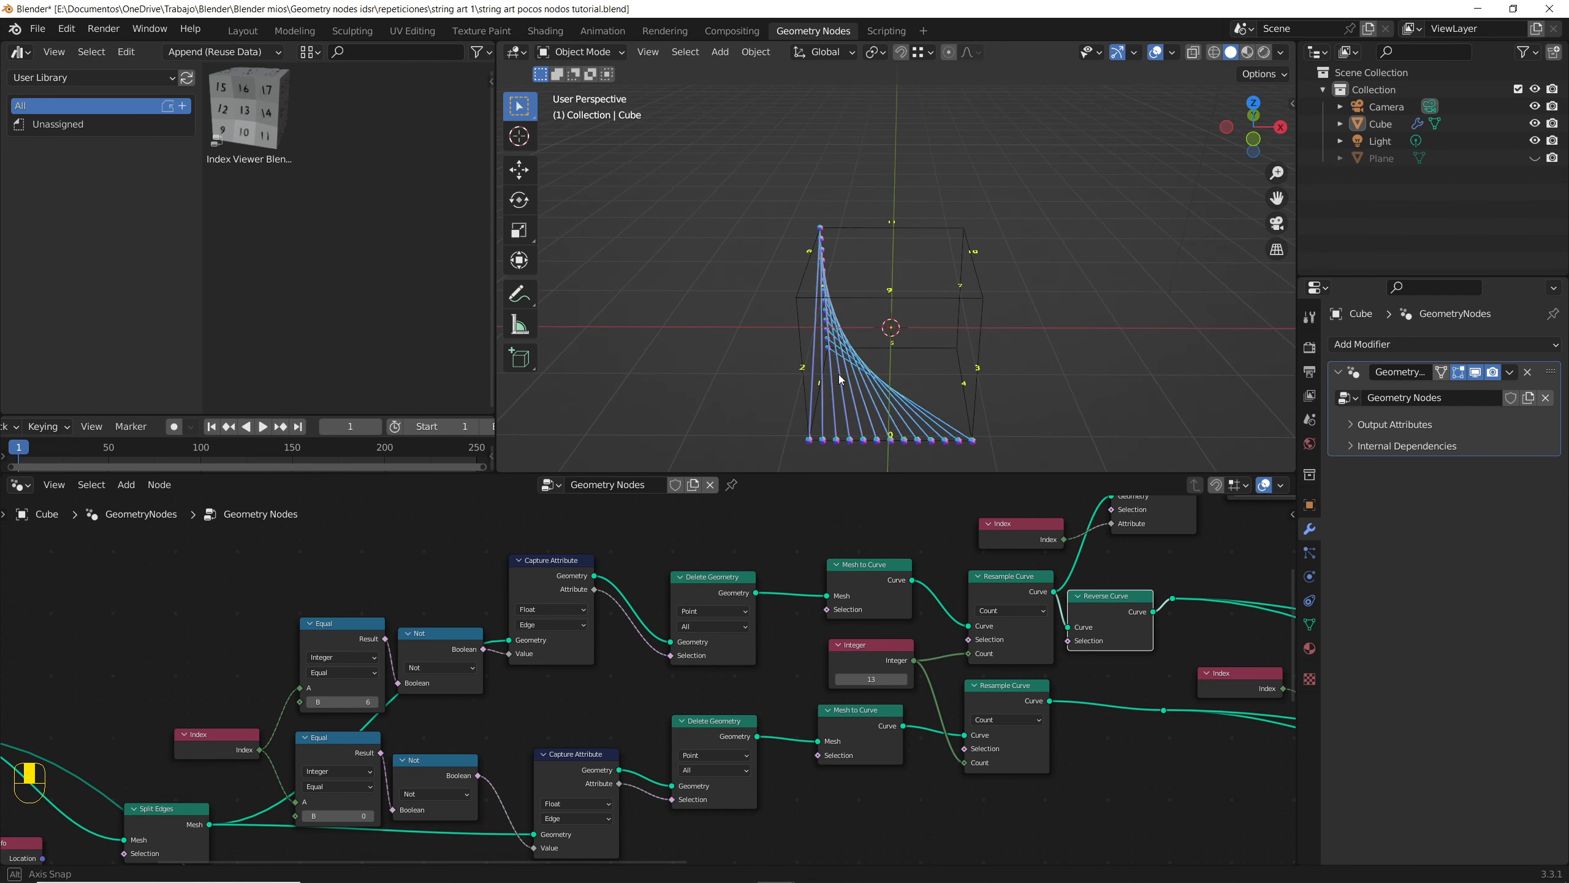
Step: Try edge index 10 in the lower Equal node, then set B to 0 in the upper Equal node and 3 in the lower
middle_drag(367, 762, 932, 626)
scroll(921, 668, up, 3)
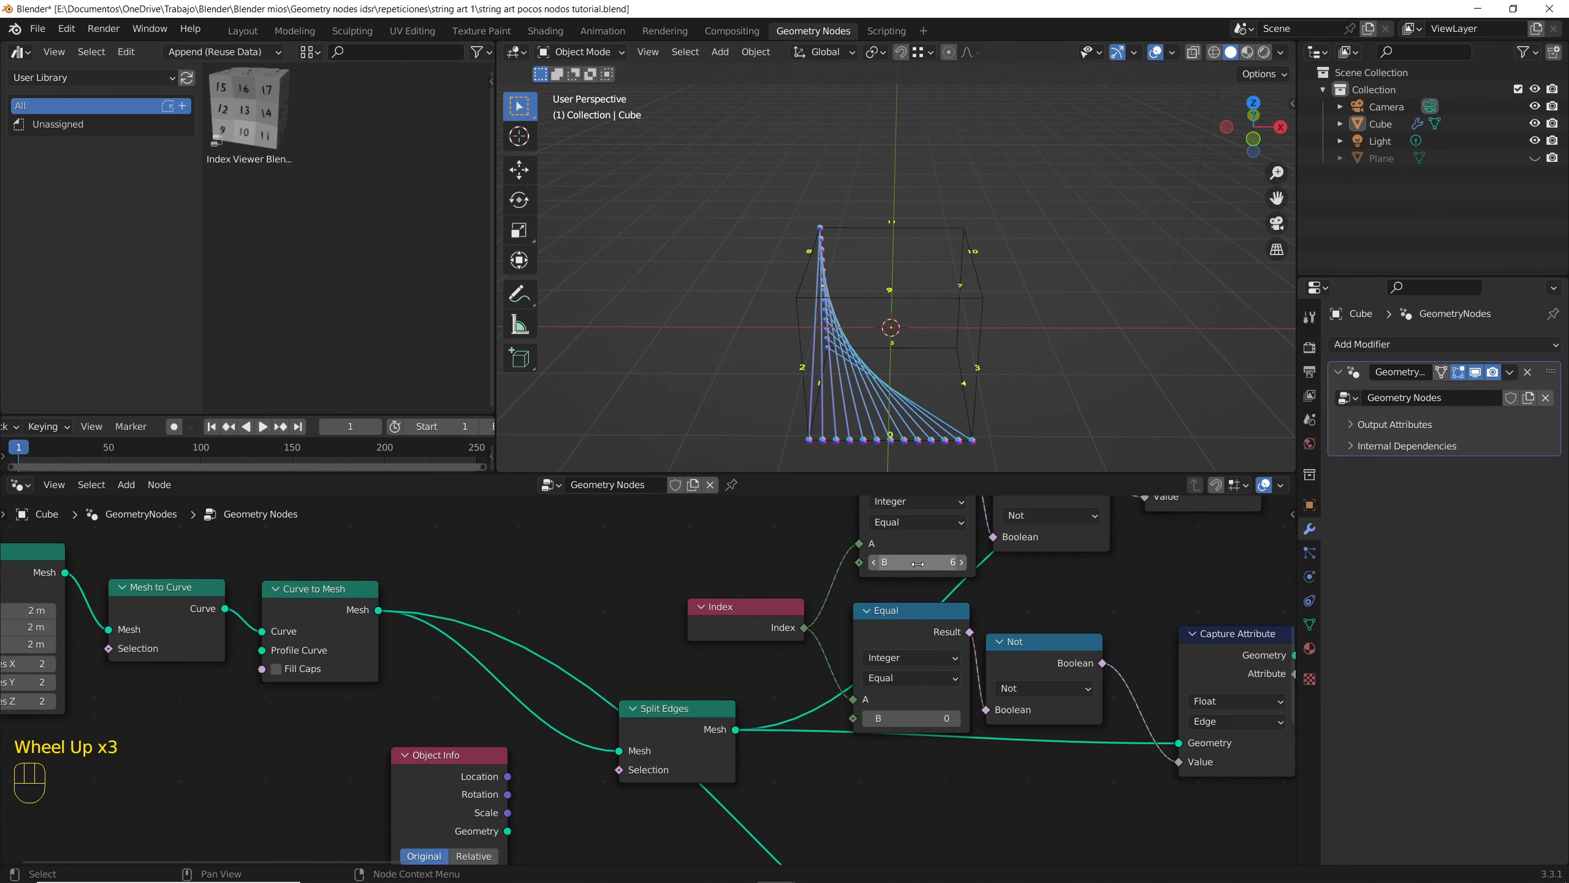
double_click(913, 717)
text(10)
key(Return)
middle_drag(982, 378, 958, 301)
click(959, 300)
scroll(927, 347, up, 2)
mouse_move(915, 717)
mouse_down()
mouse_move(877, 717)
mouse_move(900, 718)
mouse_up()
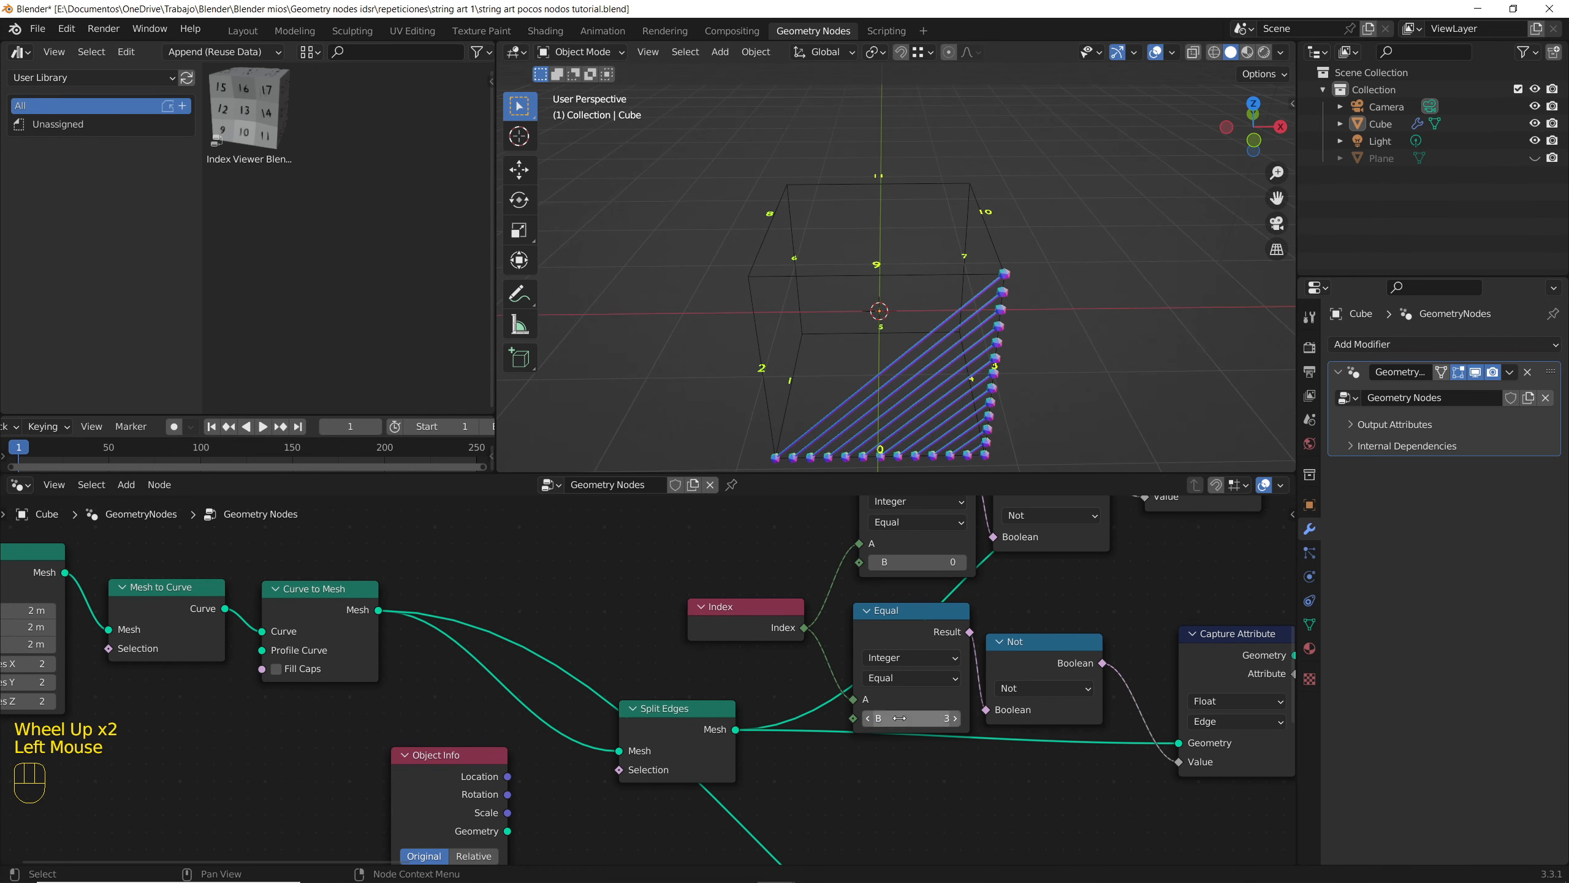
middle_drag(902, 618, 891, 593)
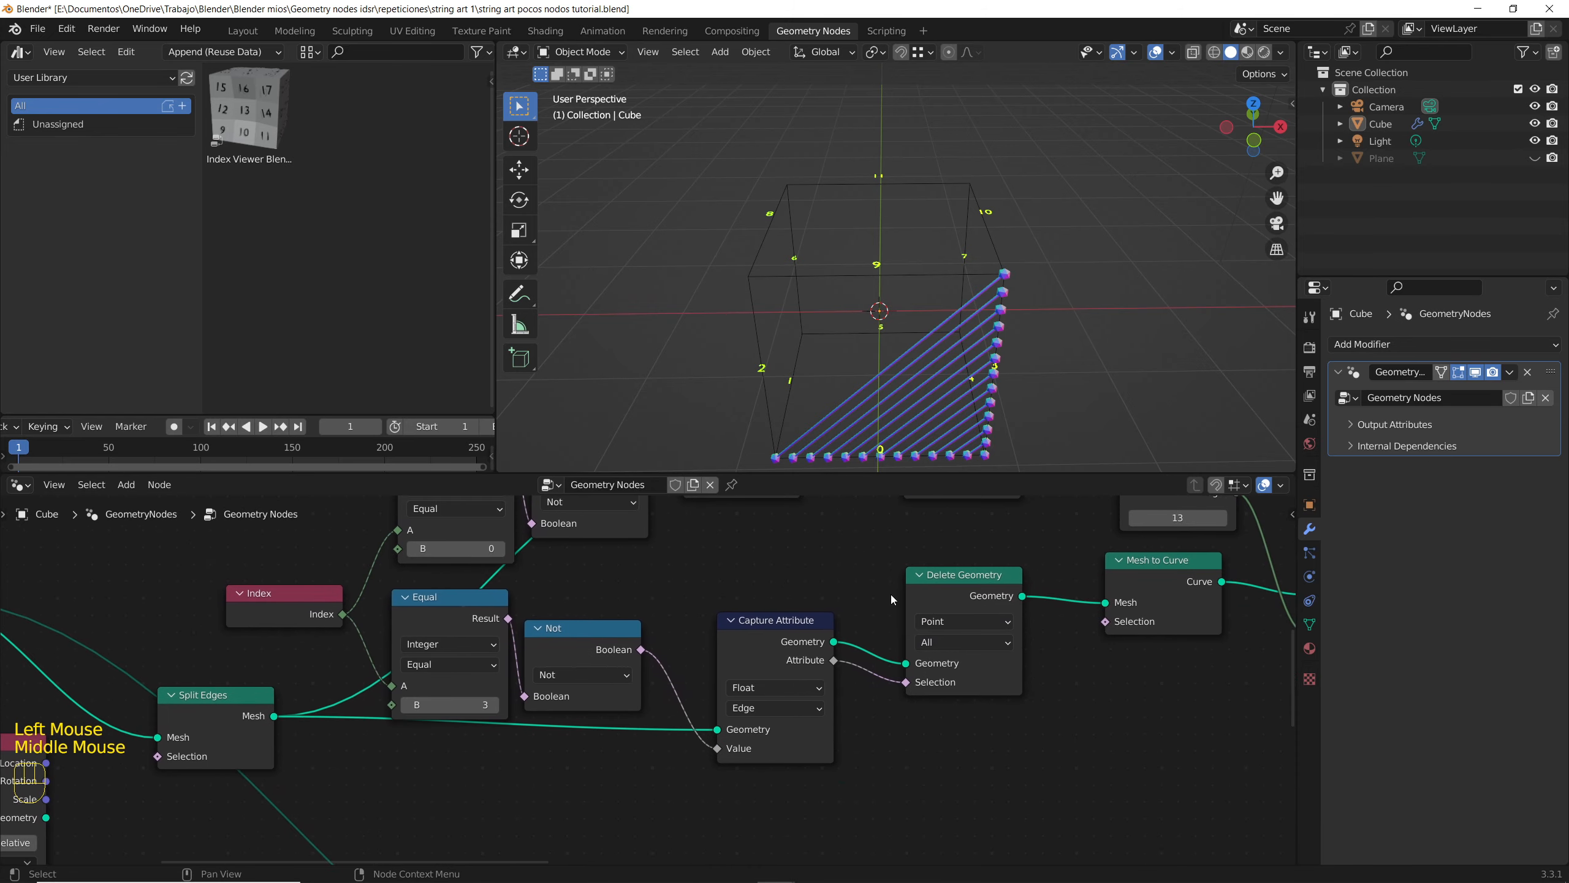
scroll(638, 662, down, 3)
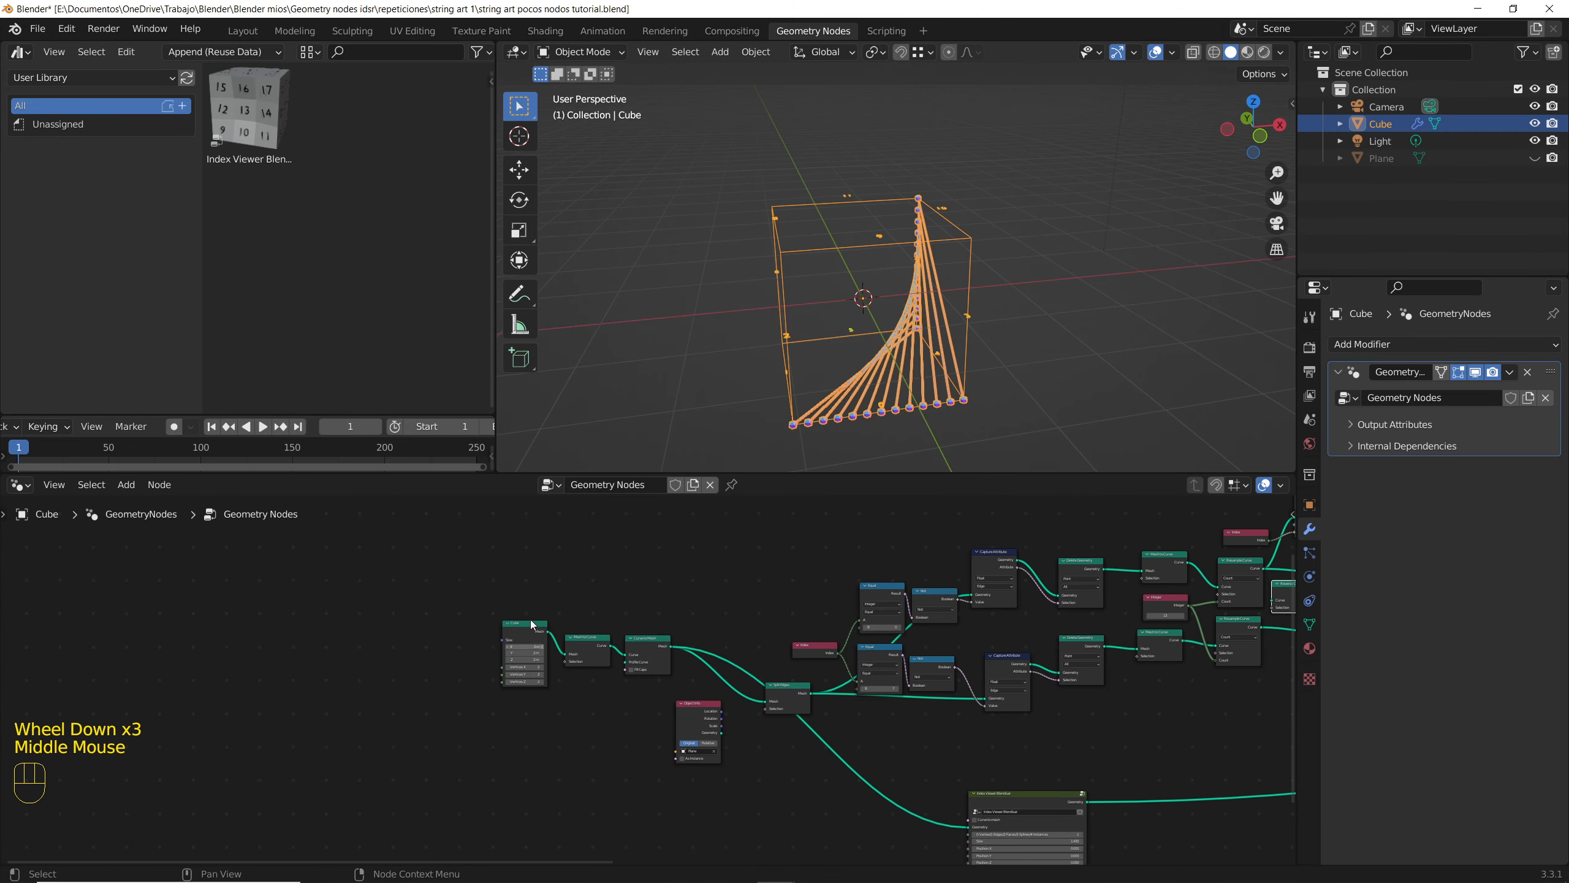
Step: Add a Group Input node and link its Geometry to the Mesh to Curve node in place of the Cube
key(shift+a)
mouse_move(469, 847)
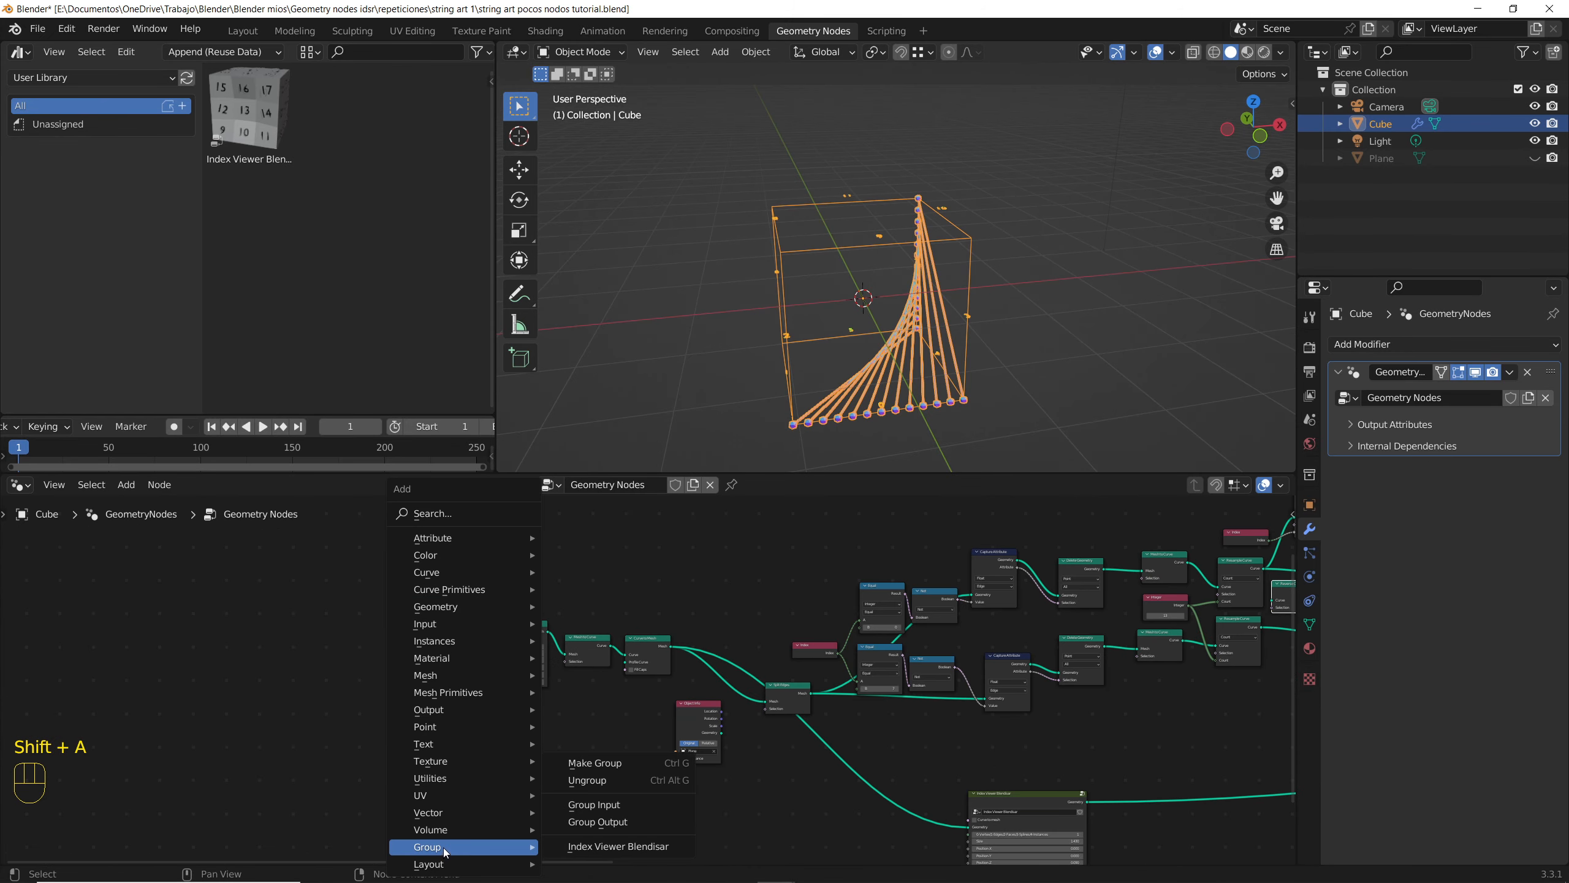
click(566, 807)
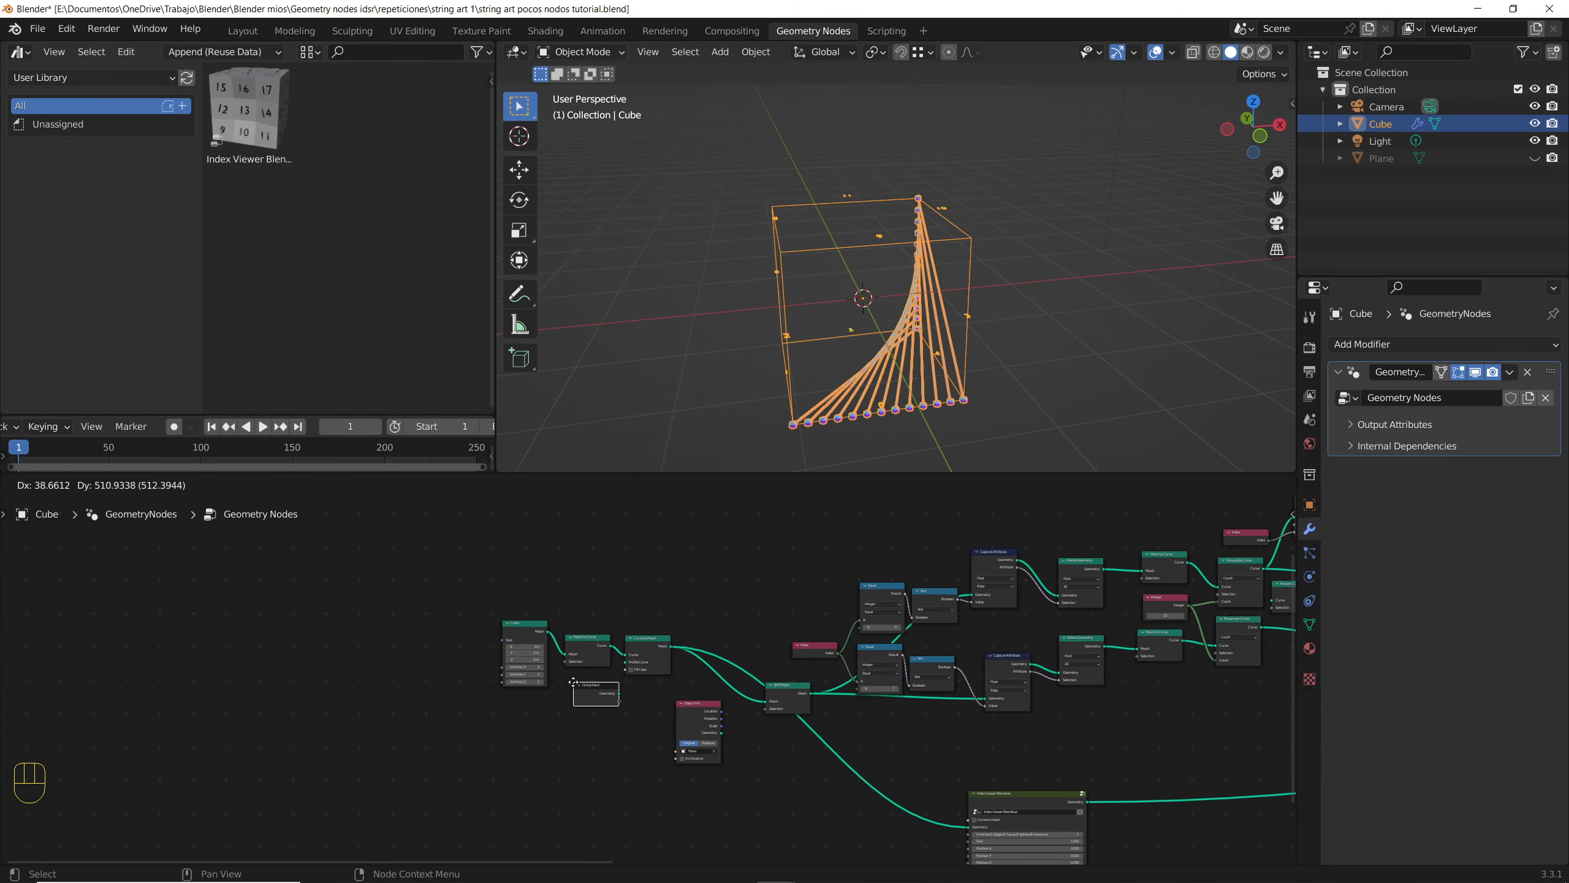
scroll(560, 610, up, 5)
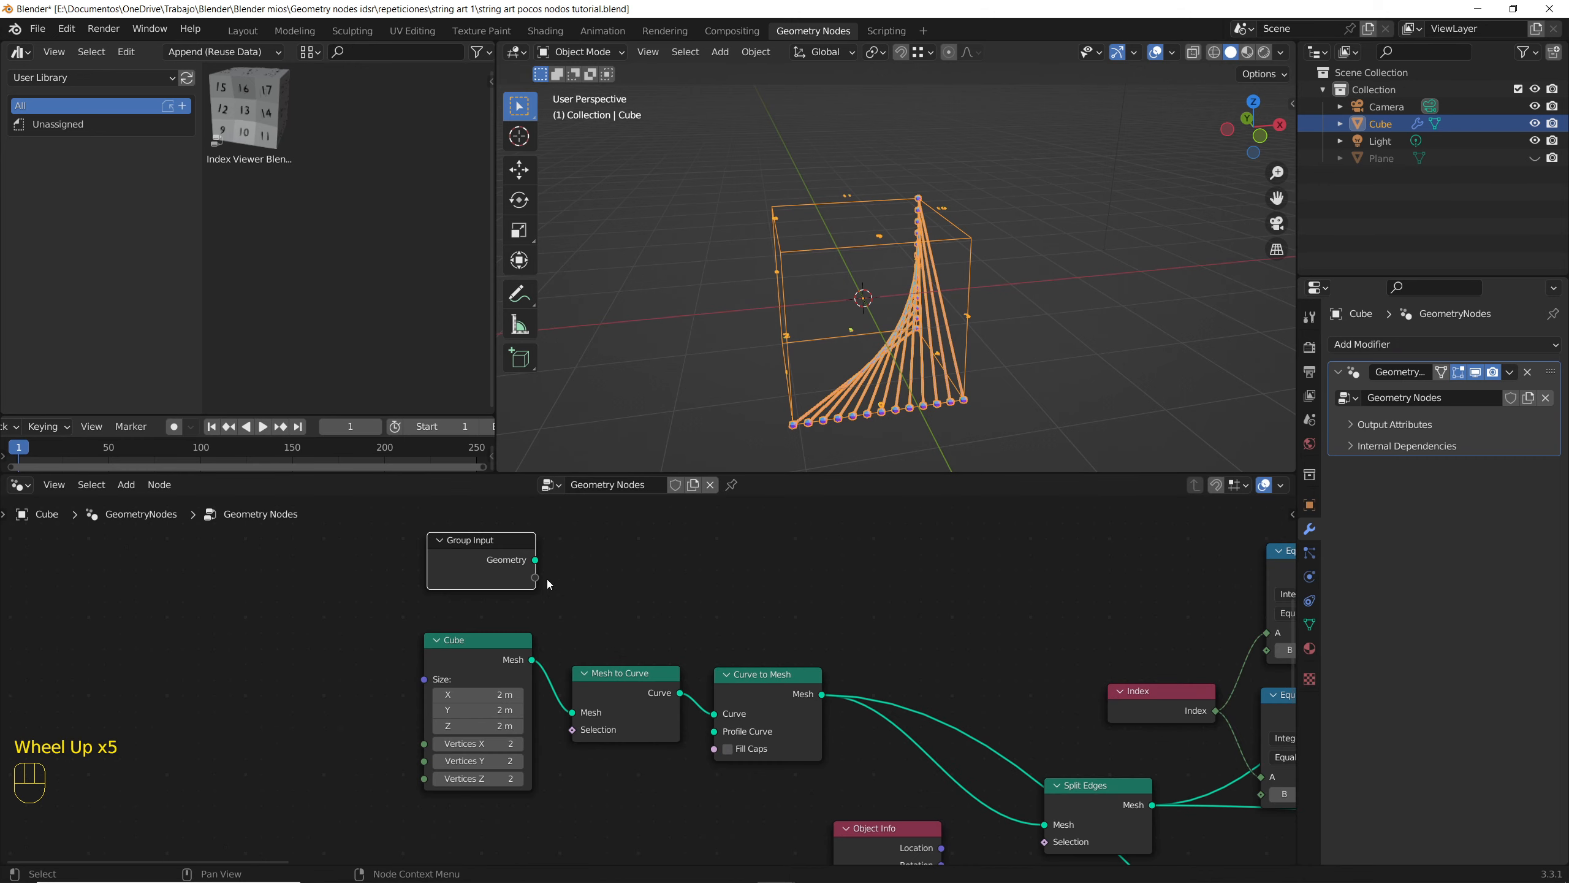
drag(535, 560, 586, 714)
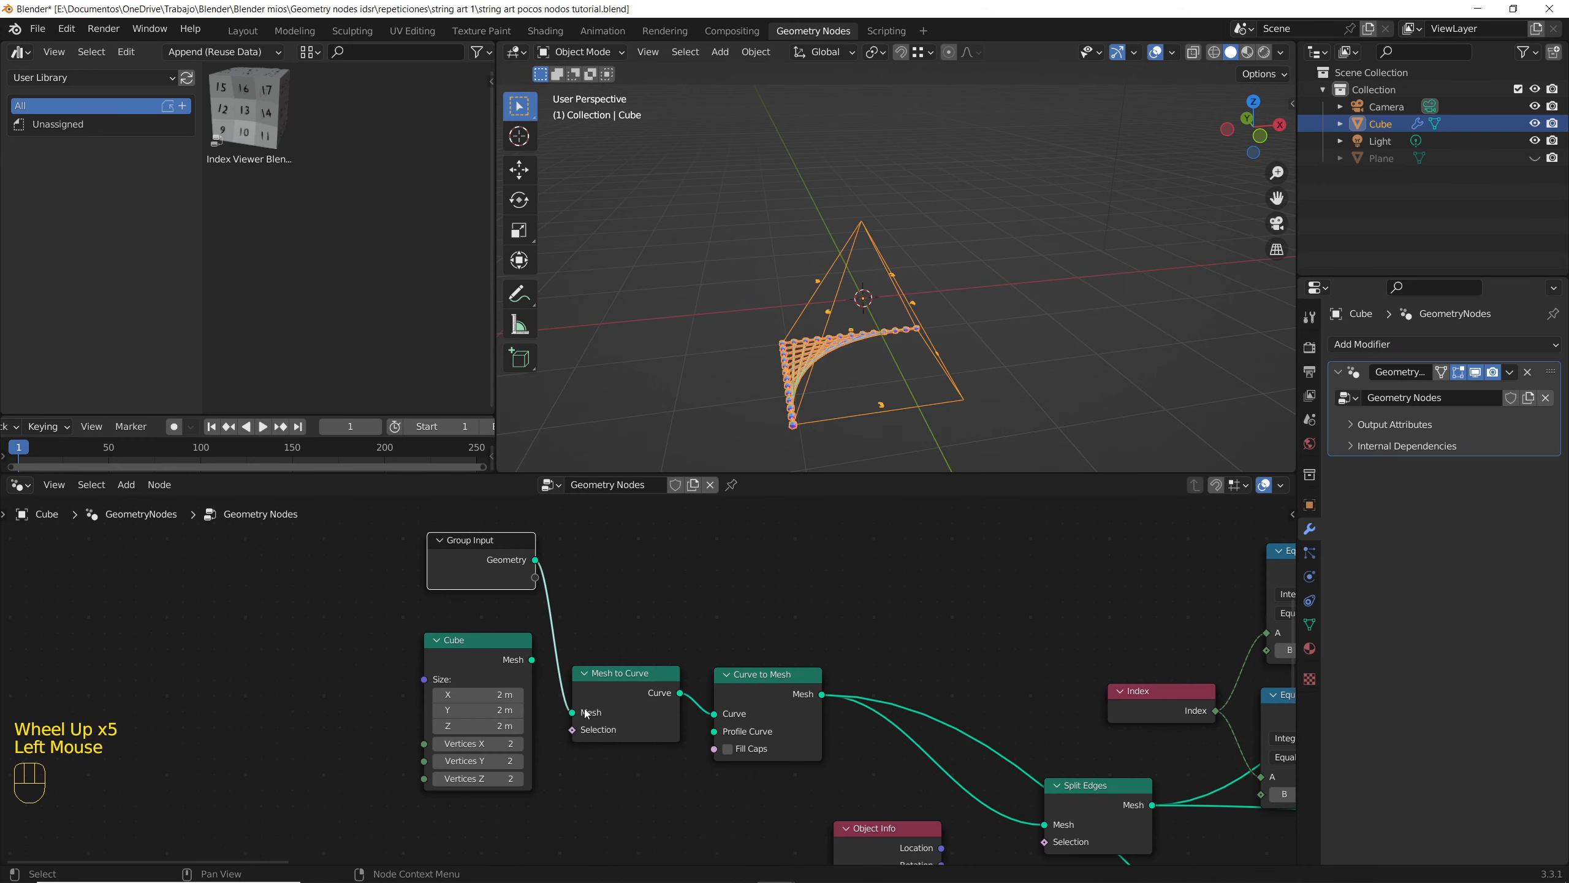
Step: Set the upper Equal node's B value to 7 and the lower Equal node's B value to 4
click(949, 315)
middle_drag(949, 315, 873, 353)
scroll(873, 363, up, 2)
scroll(897, 353, down, 1)
scroll(834, 665, down, 3)
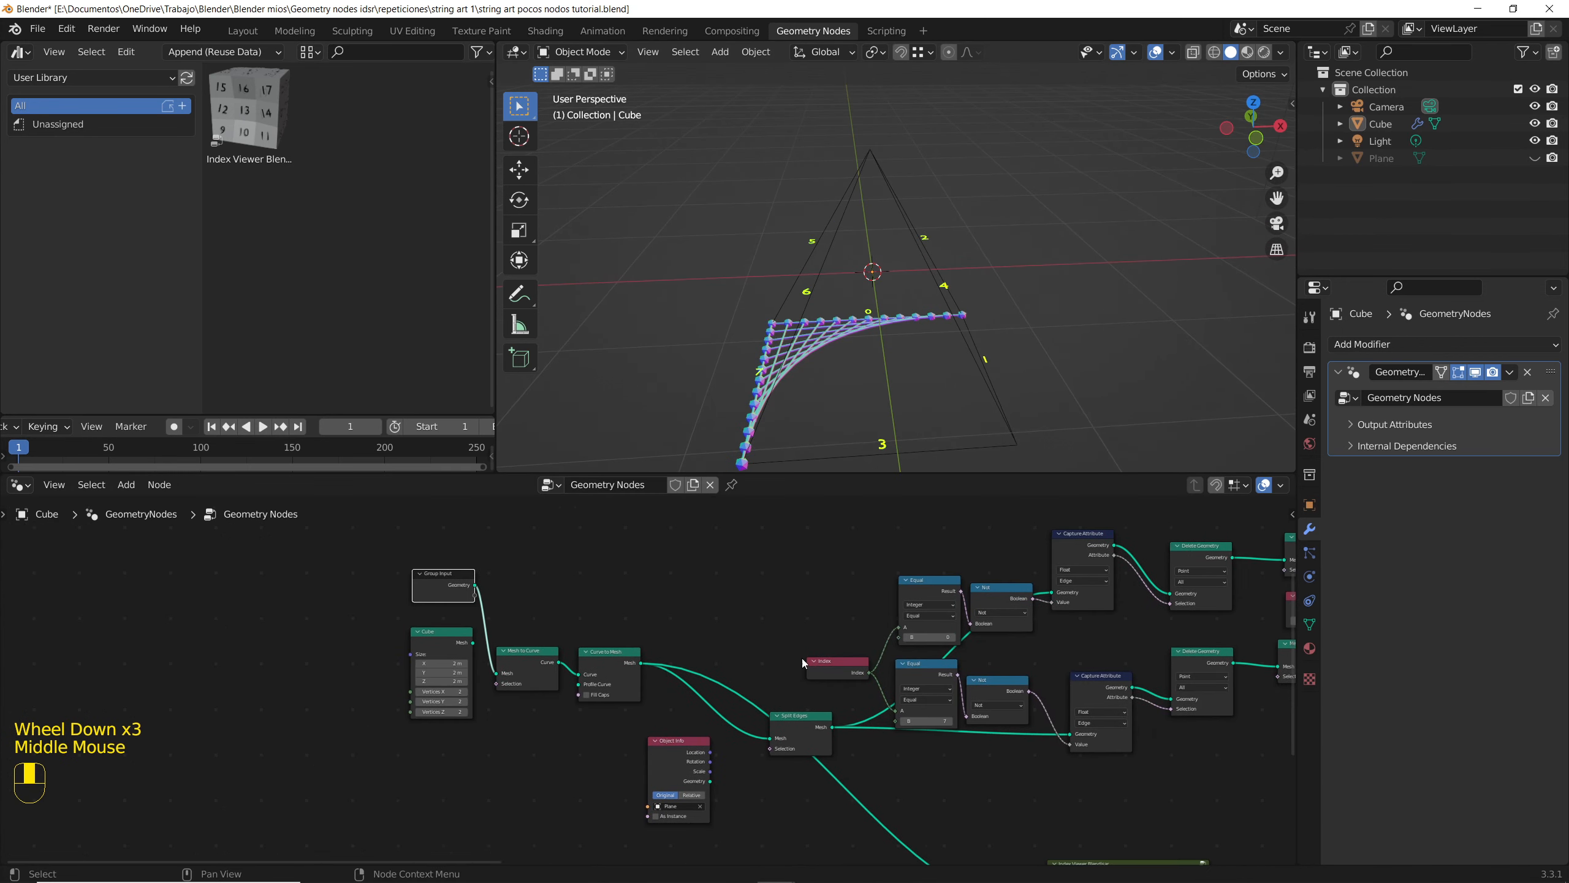
scroll(829, 542, up, 3)
mouse_move(979, 670)
mouse_down()
mouse_move(1013, 669)
mouse_move(979, 669)
mouse_up()
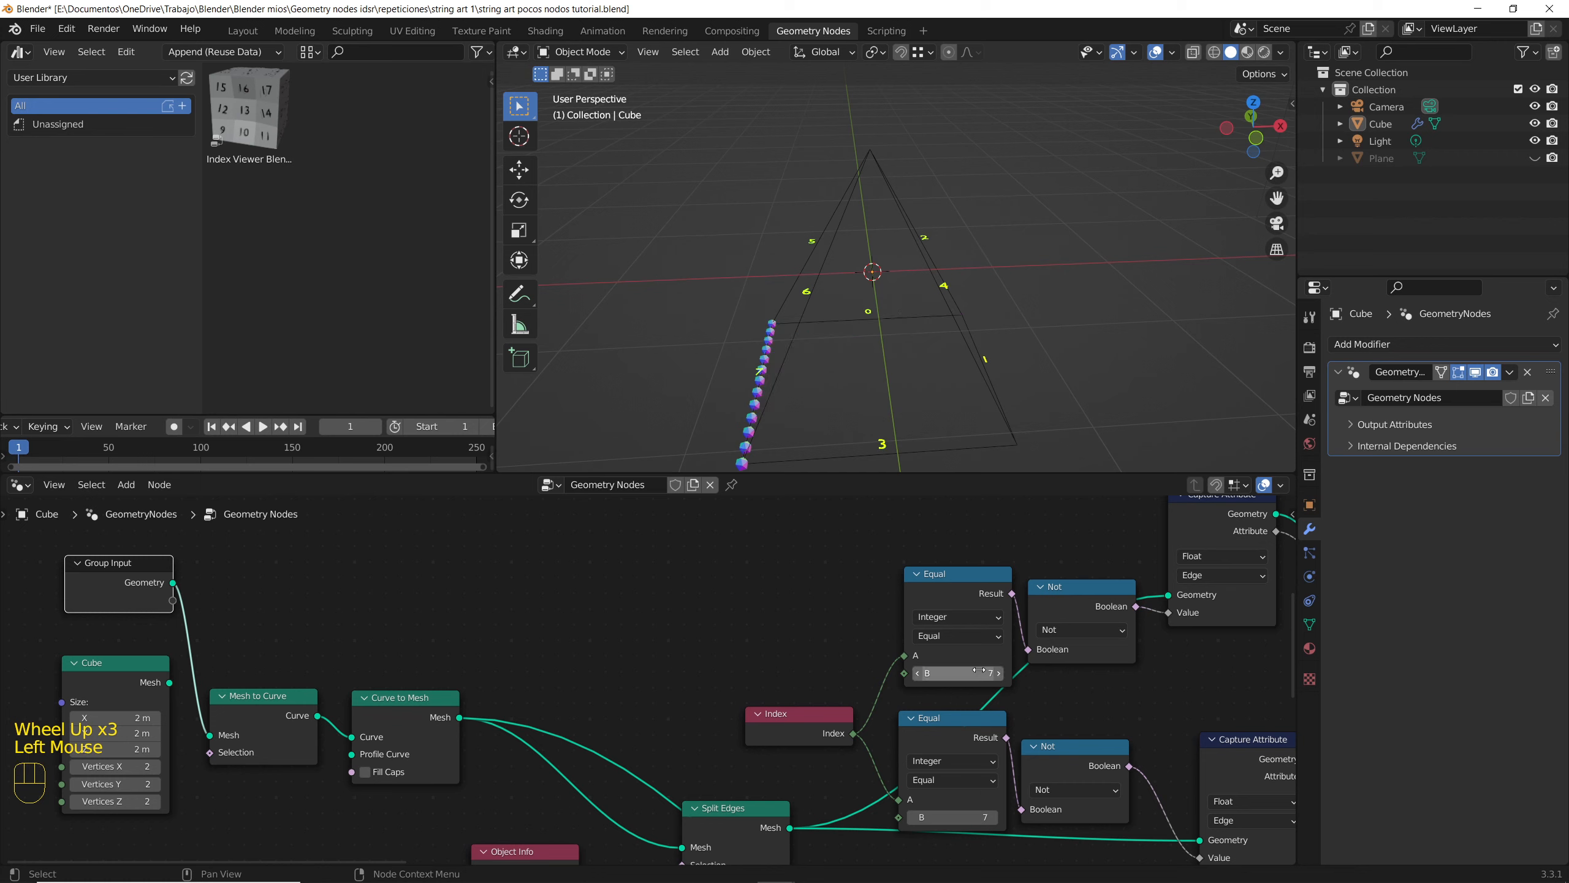
drag(972, 810, 964, 810)
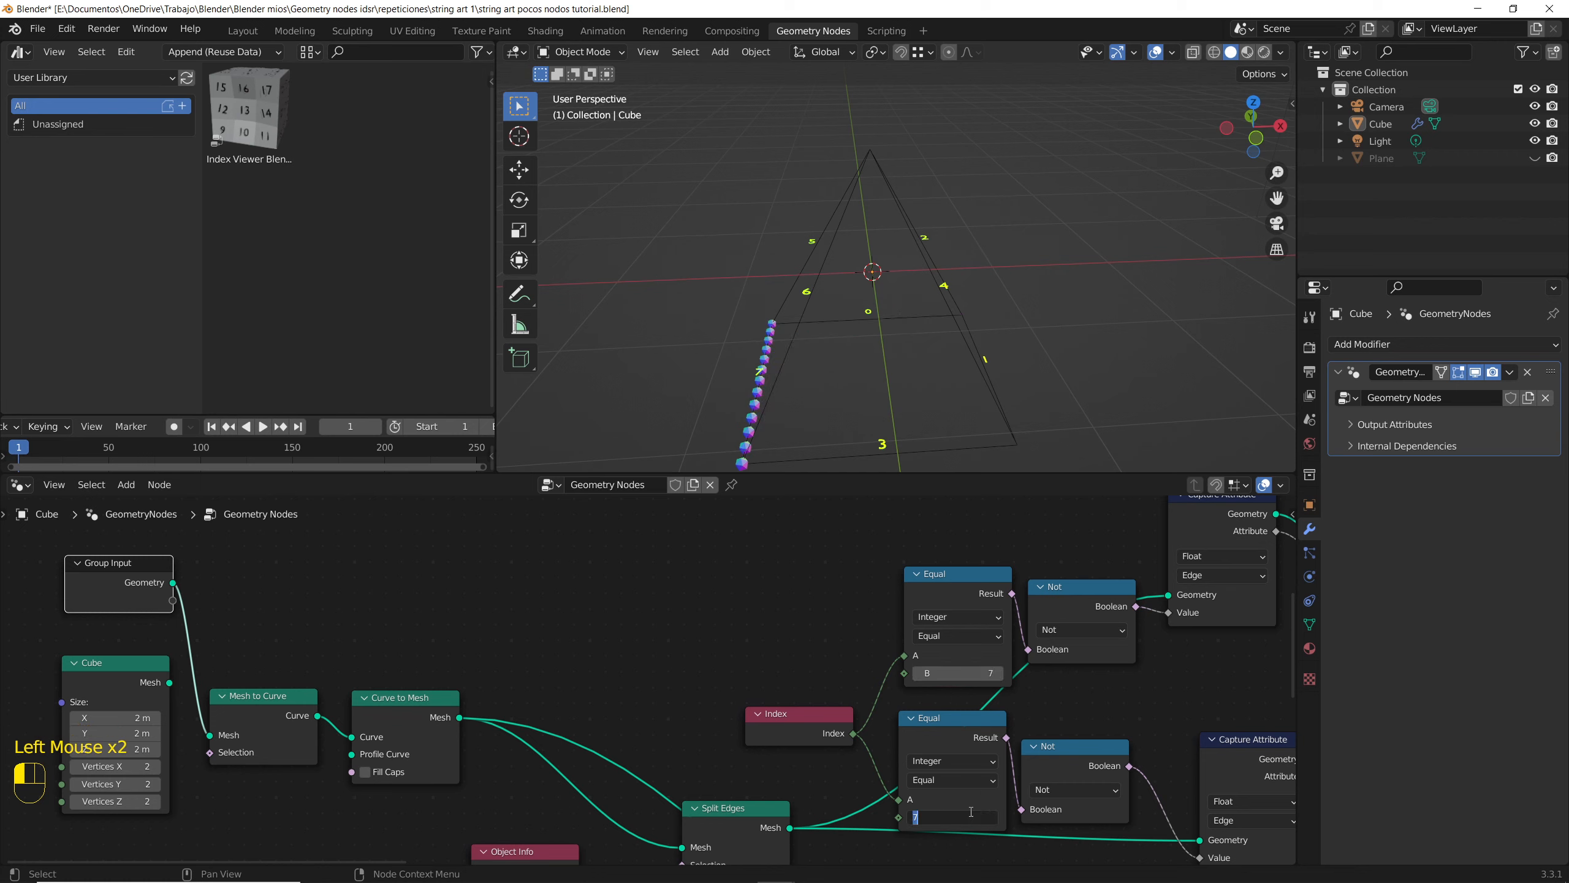
middle_drag(970, 344, 921, 365)
drag(971, 816, 956, 816)
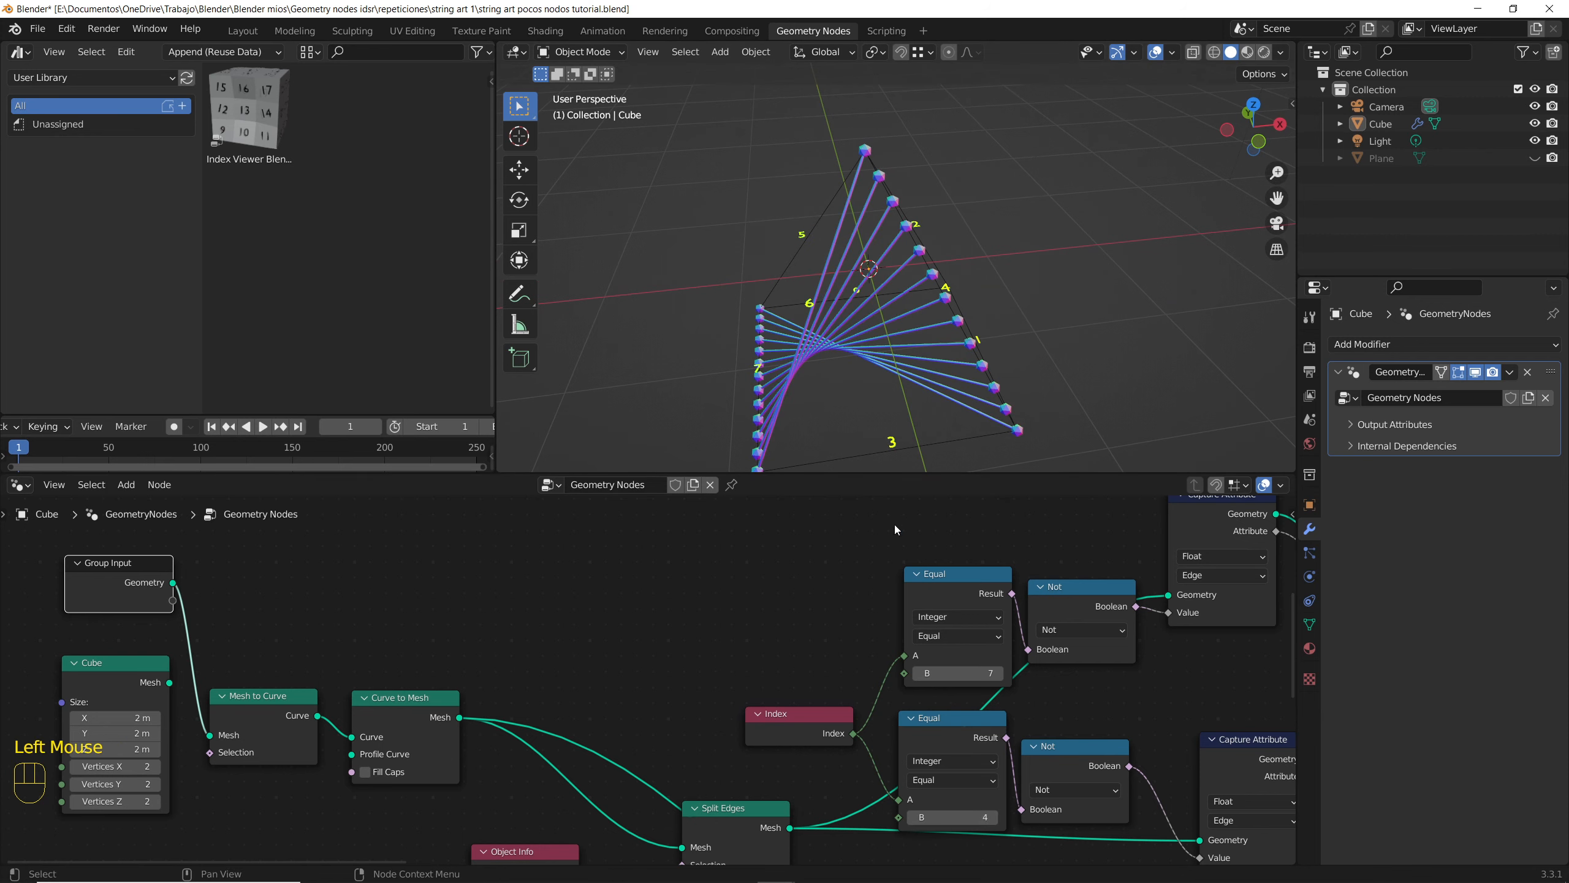
middle_drag(858, 445, 544, 303)
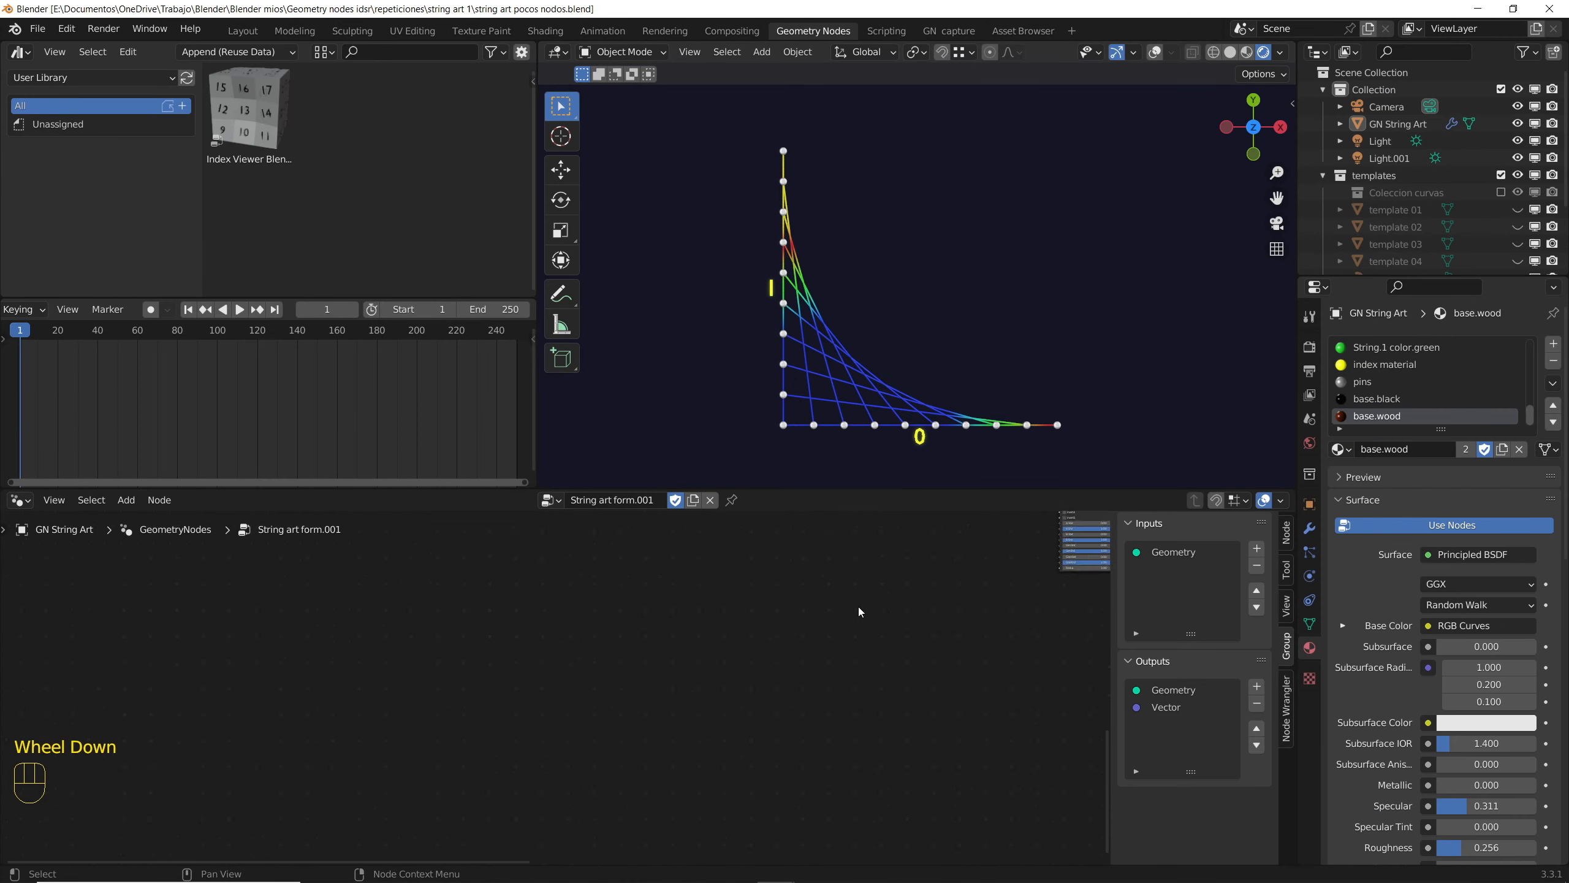
Step: Select the GN String Art object and set Points to 14 in its String art setup node
scroll(858, 612, down, 4)
middle_drag(858, 611, 668, 699)
click(791, 413)
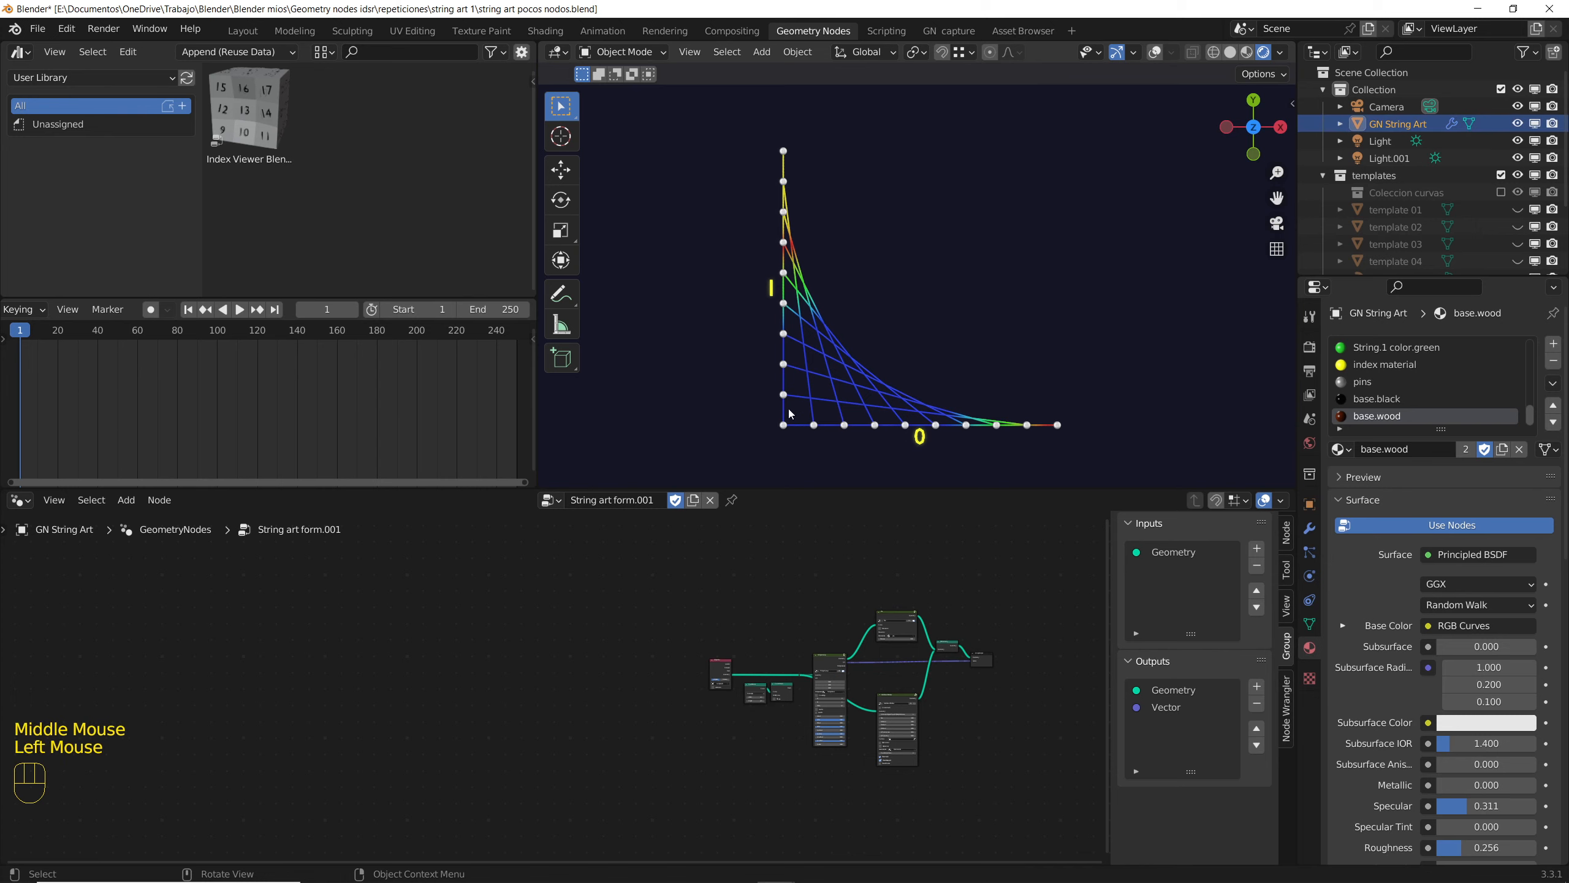
scroll(828, 679, up, 11)
middle_drag(829, 680, 771, 575)
scroll(773, 593, down, 3)
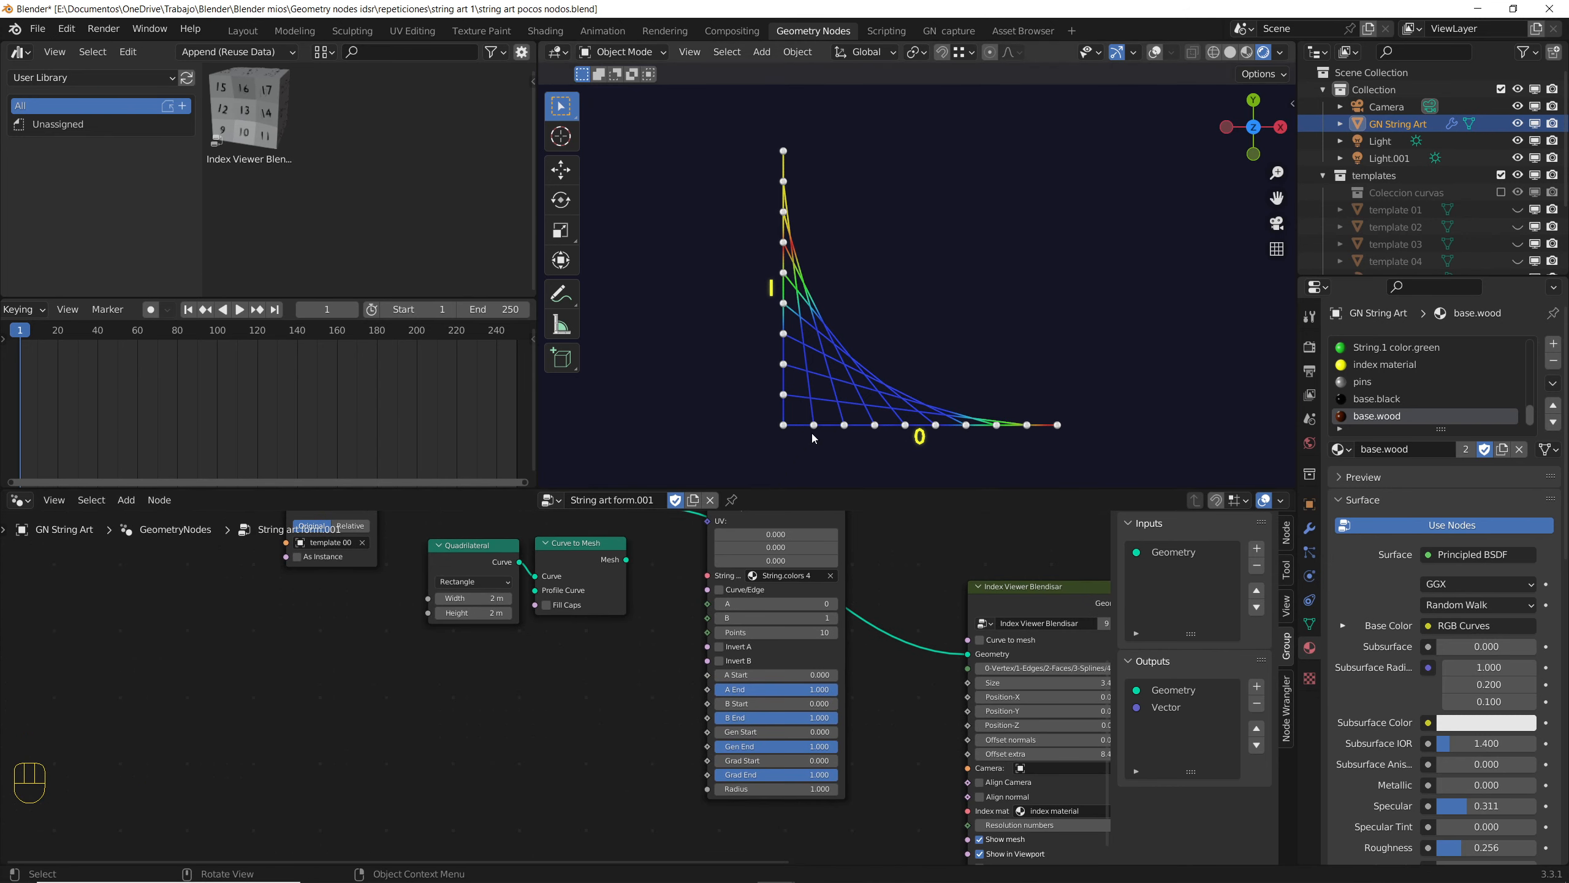
middle_drag(777, 596, 779, 648)
scroll(778, 636, up, 5)
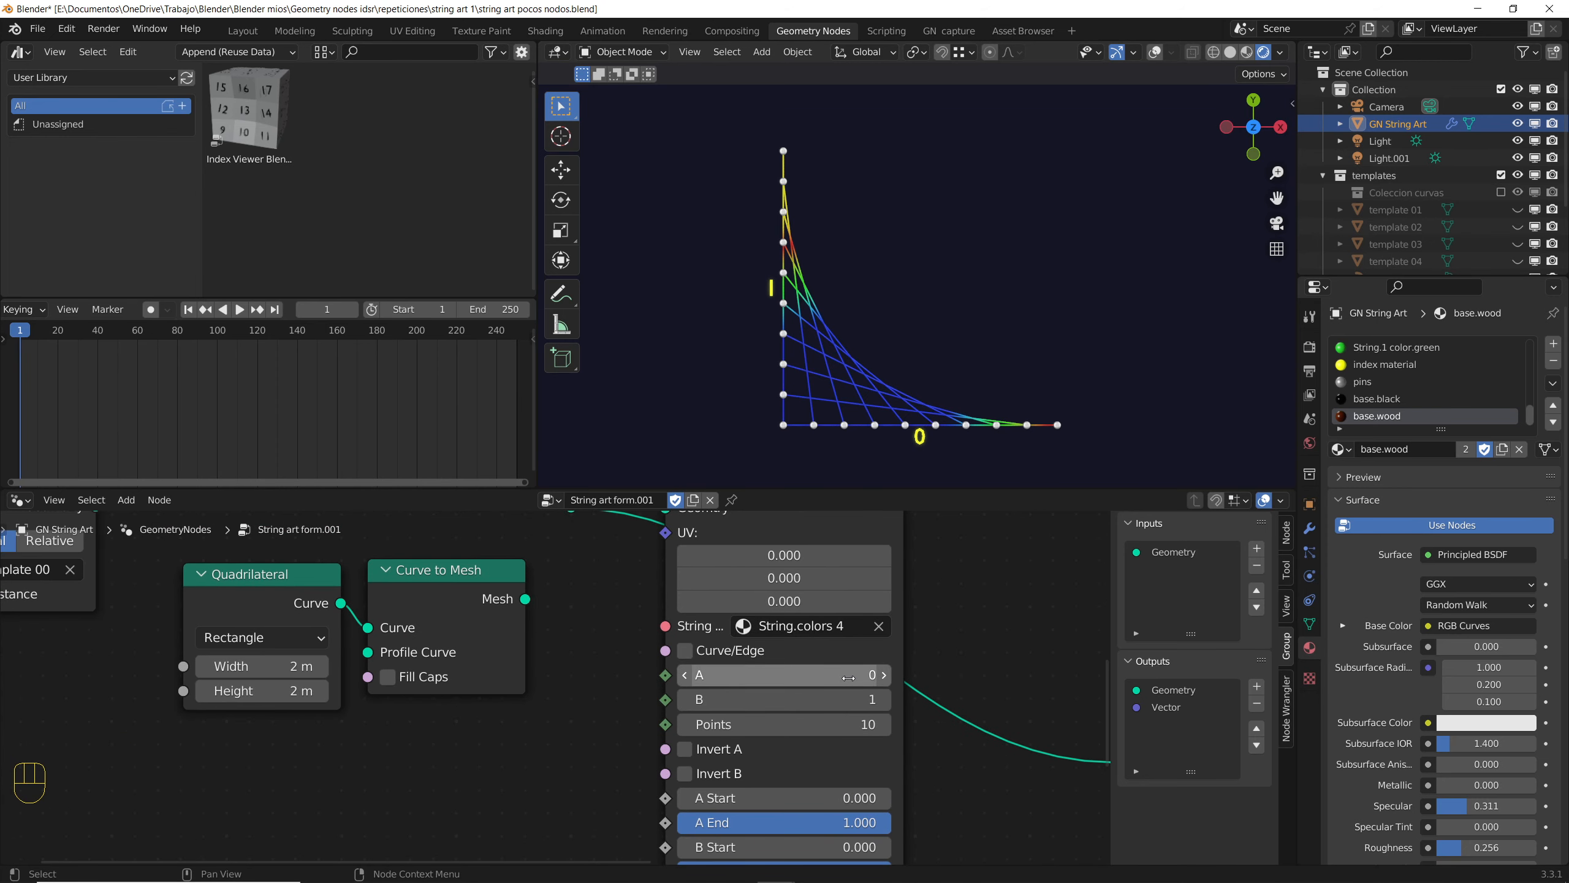
mouse_move(849, 724)
mouse_down()
mouse_move(803, 724)
mouse_move(870, 725)
mouse_up()
Step: Try Invert A and Invert B on the String art setup node one at a time, switching each back off
click(703, 750)
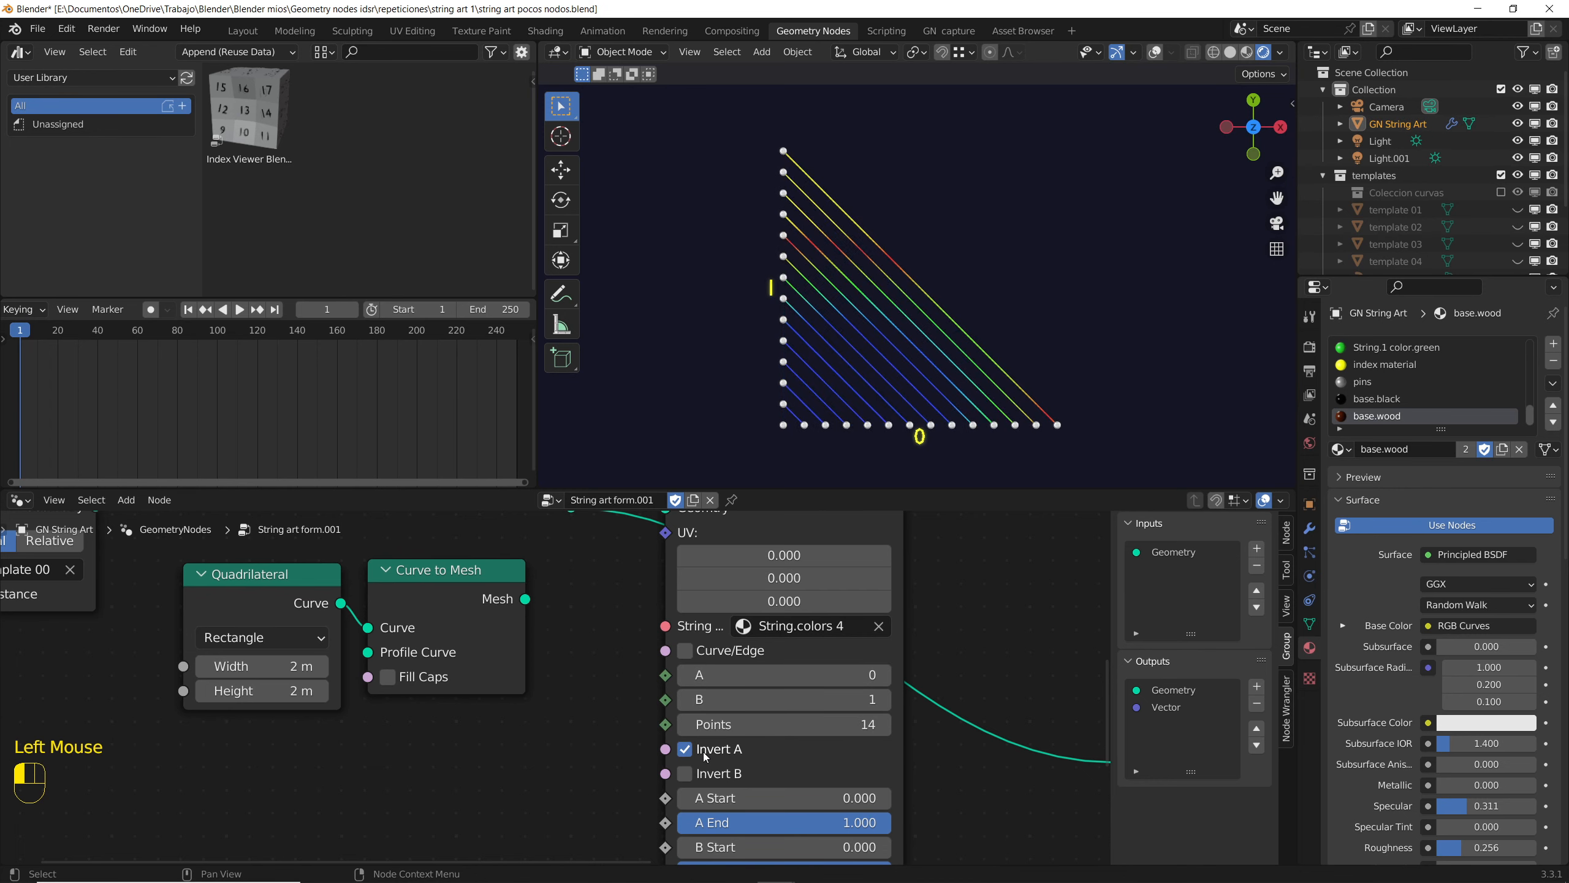
click(703, 750)
click(706, 773)
click(707, 773)
Step: Try the A Start, A End, B Start and B End values, returning the starts to 0 and the ends to 1
scroll(706, 773, down, 1)
middle_drag(707, 773, 715, 615)
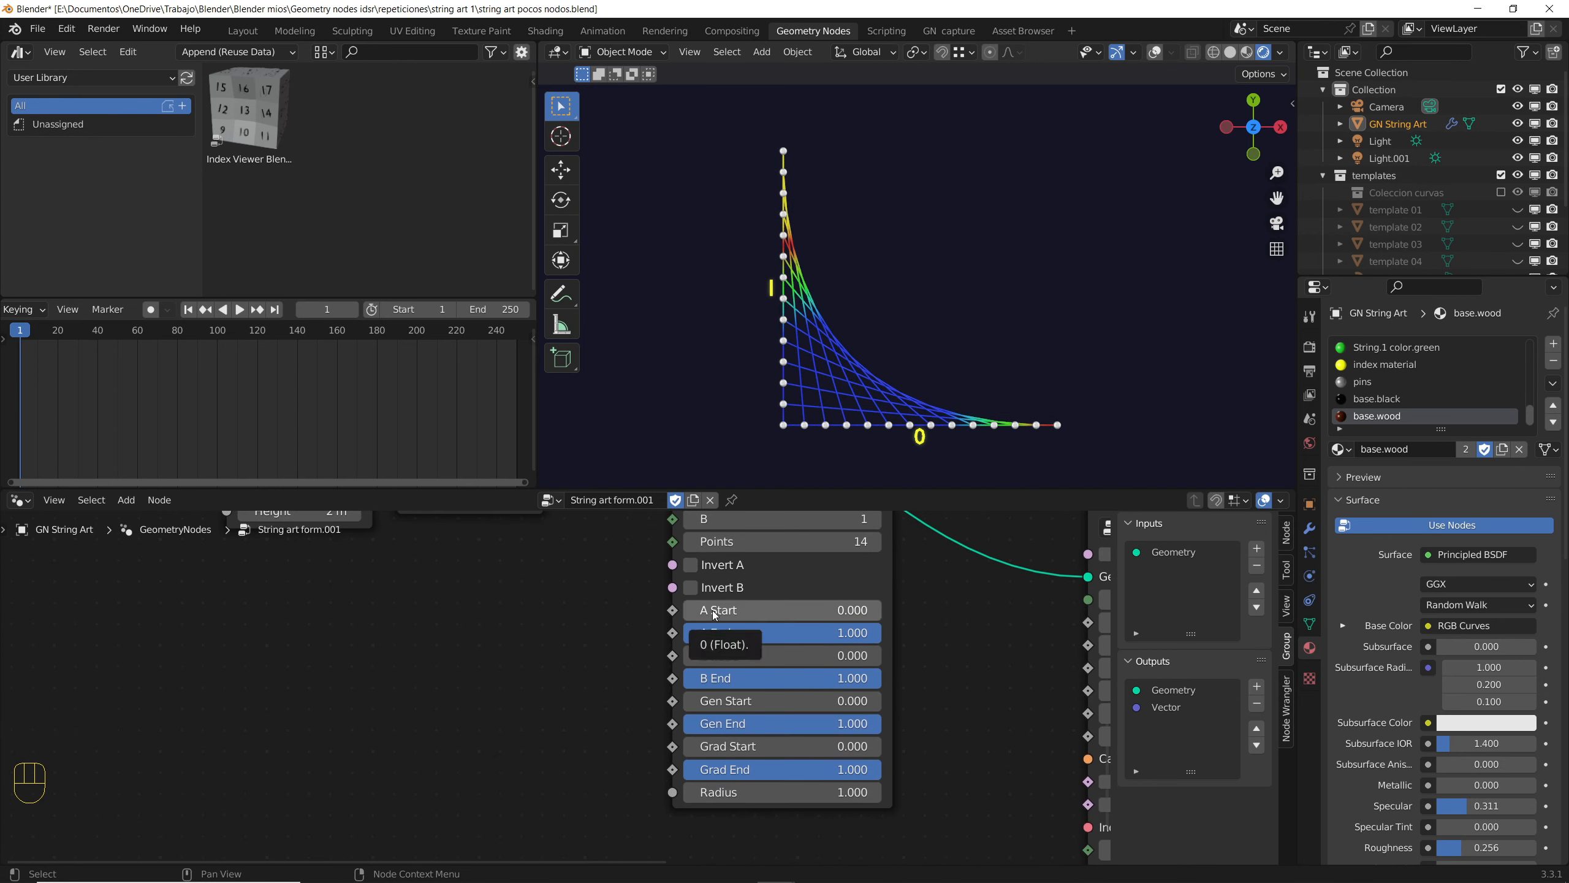
drag(715, 615, 683, 610)
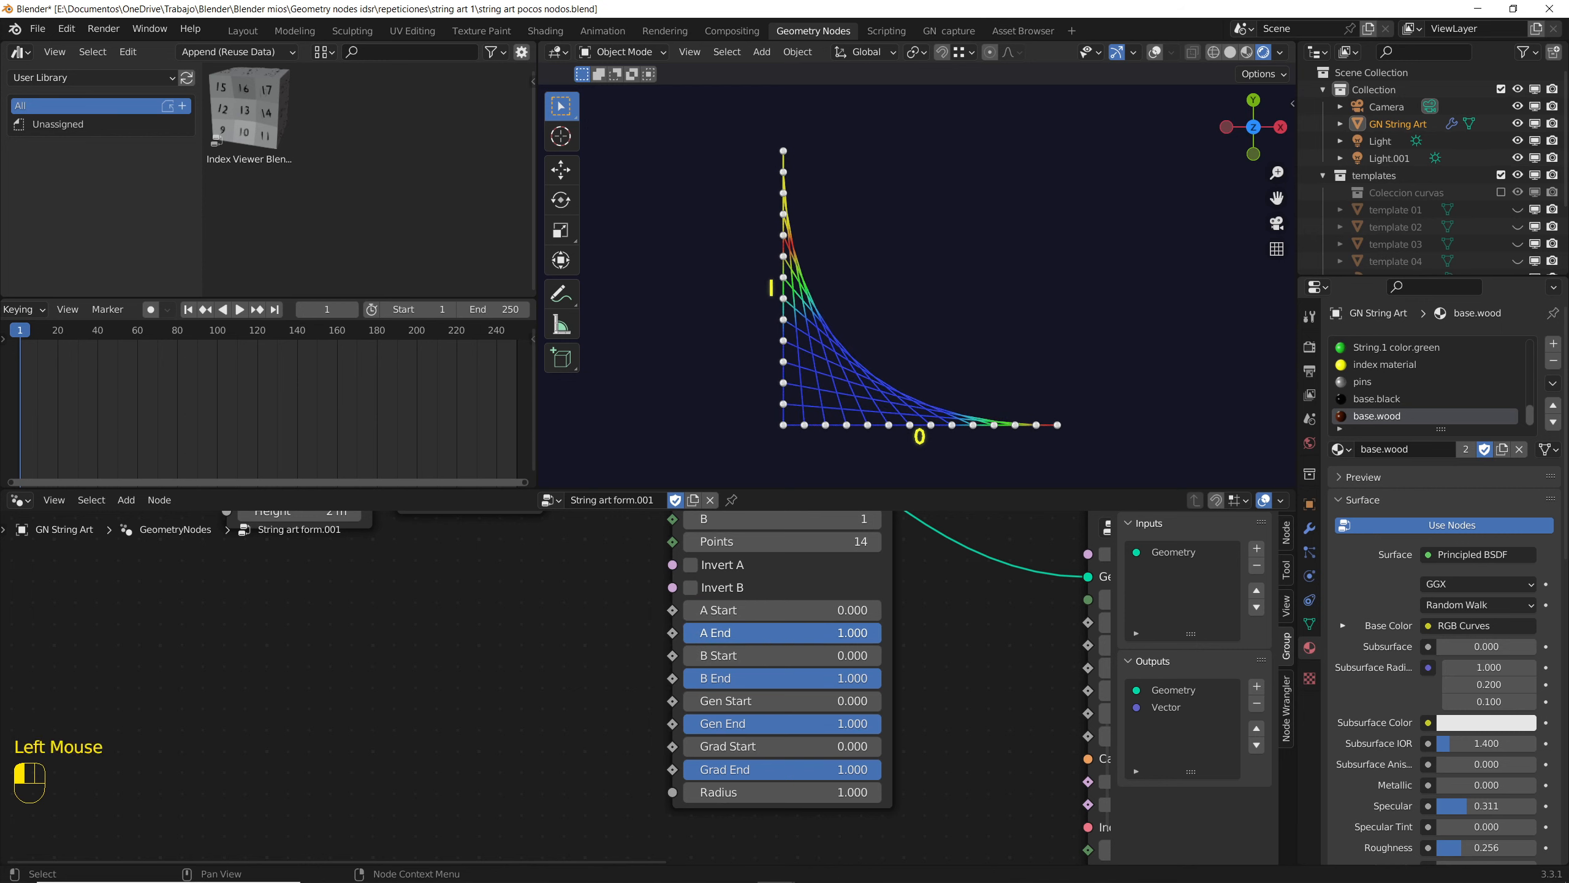
drag(877, 633, 686, 656)
drag(846, 678, 886, 679)
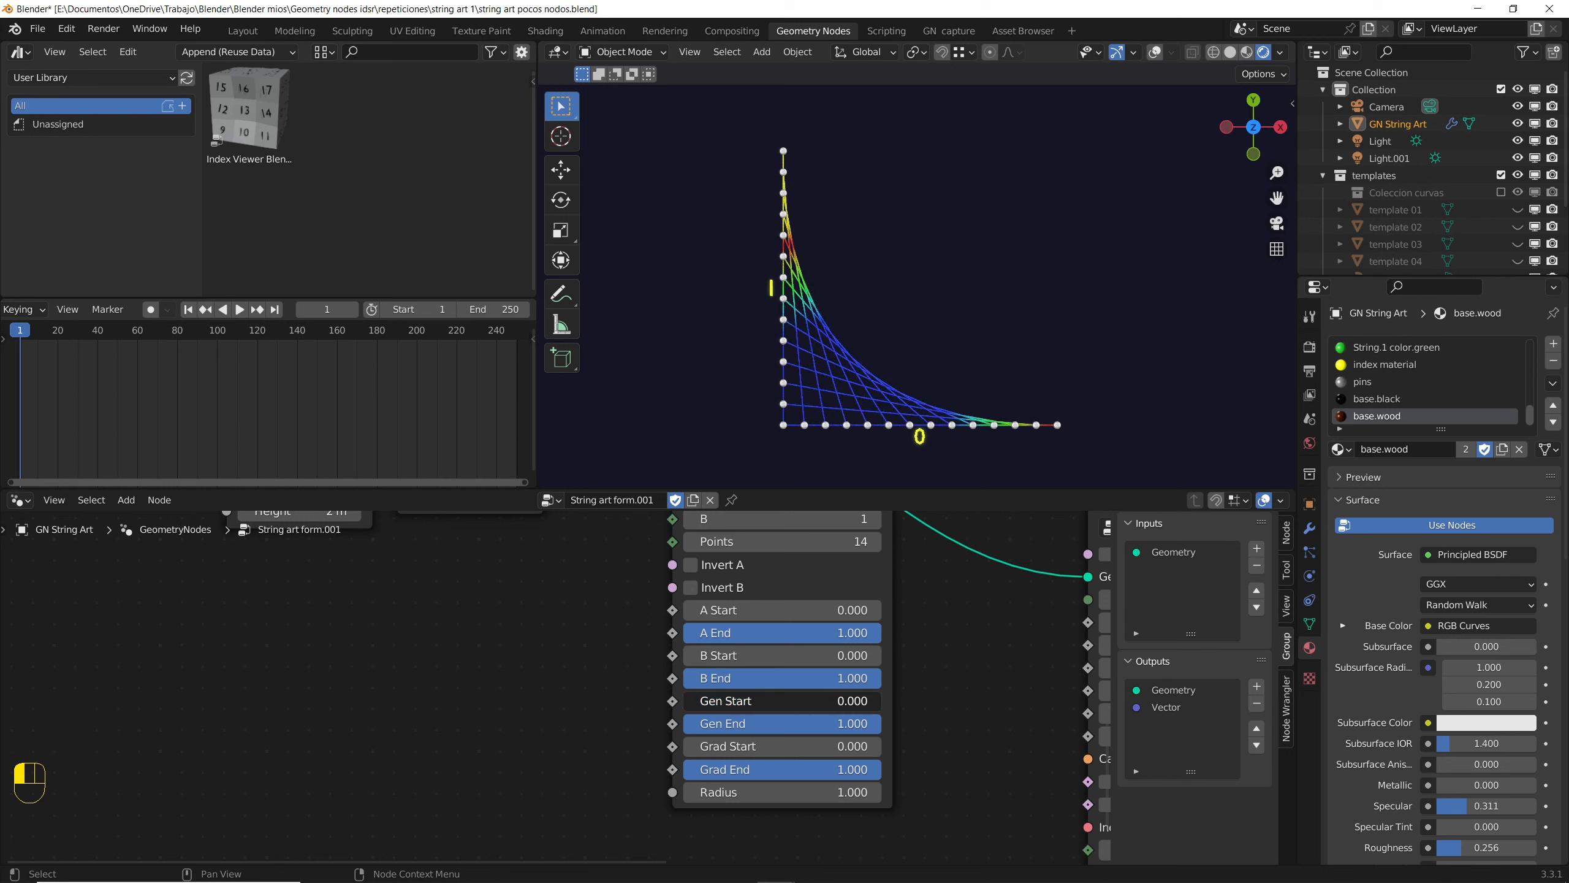
Step: Try the Gen Start and Gen End values and return them to 0 and 1
drag(695, 701, 686, 701)
drag(782, 724, 783, 723)
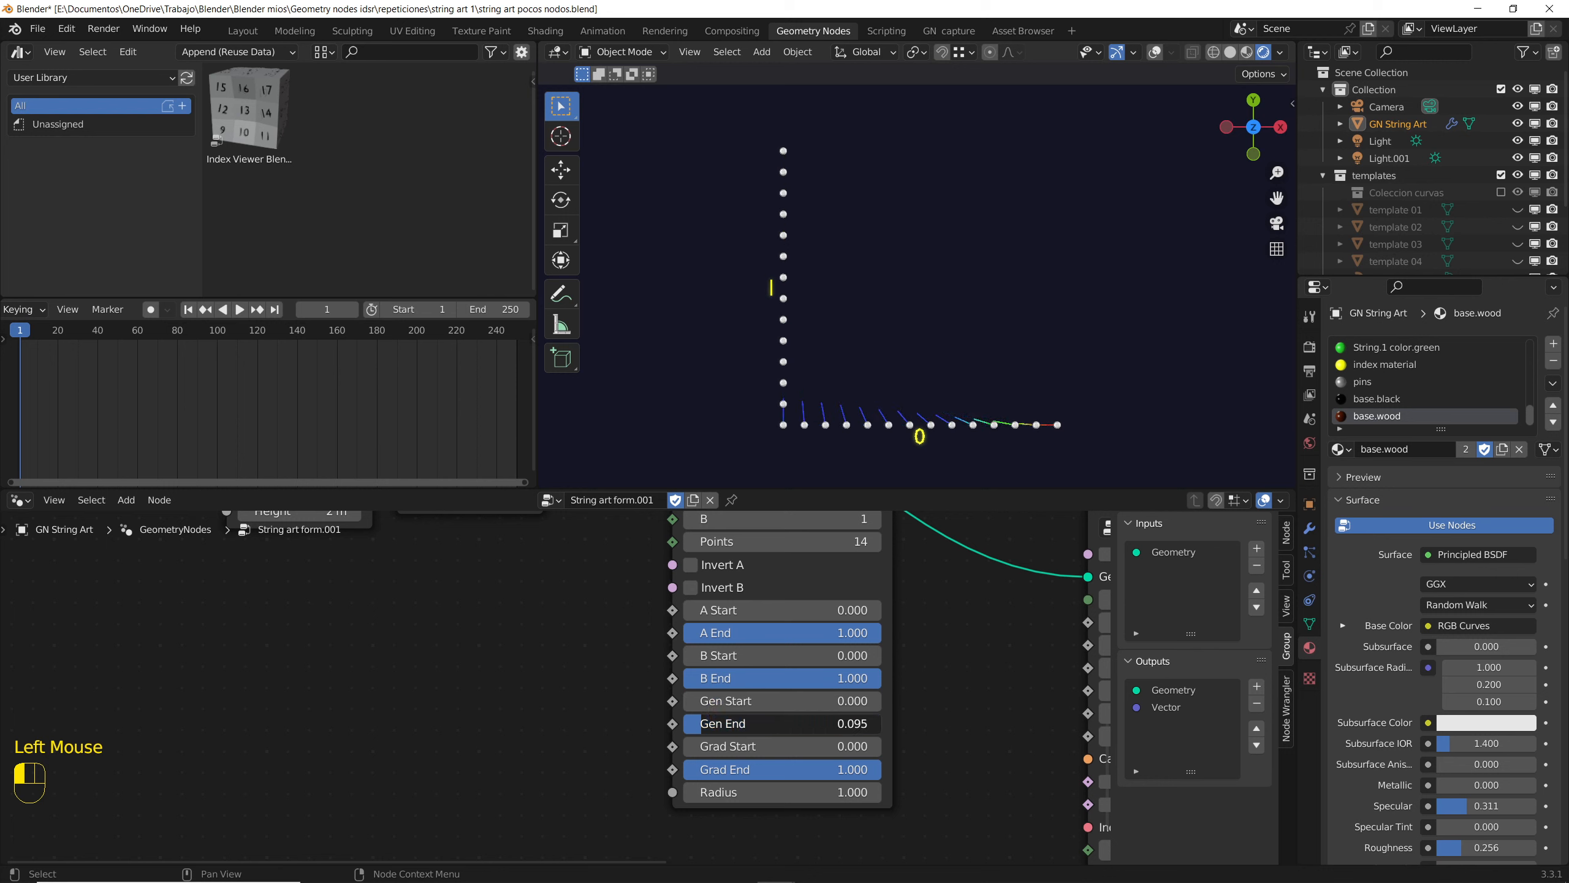
drag(686, 723, 772, 723)
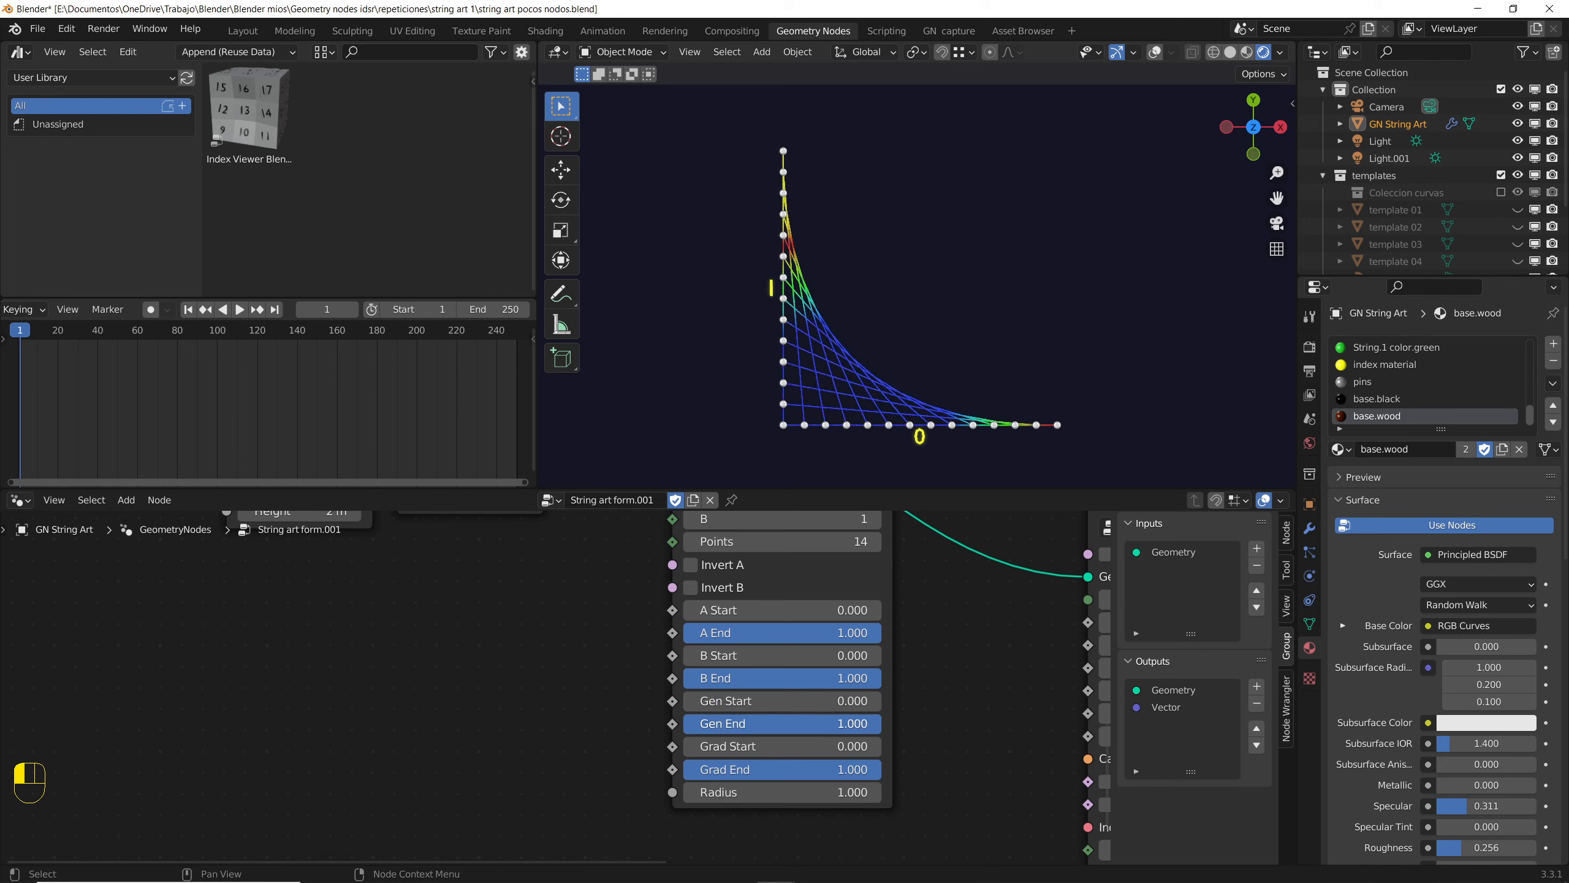
Step: Try the Grad Start and Grad End values, return them to 0 and 1, and set Radius to 1.1
drag(686, 746, 736, 746)
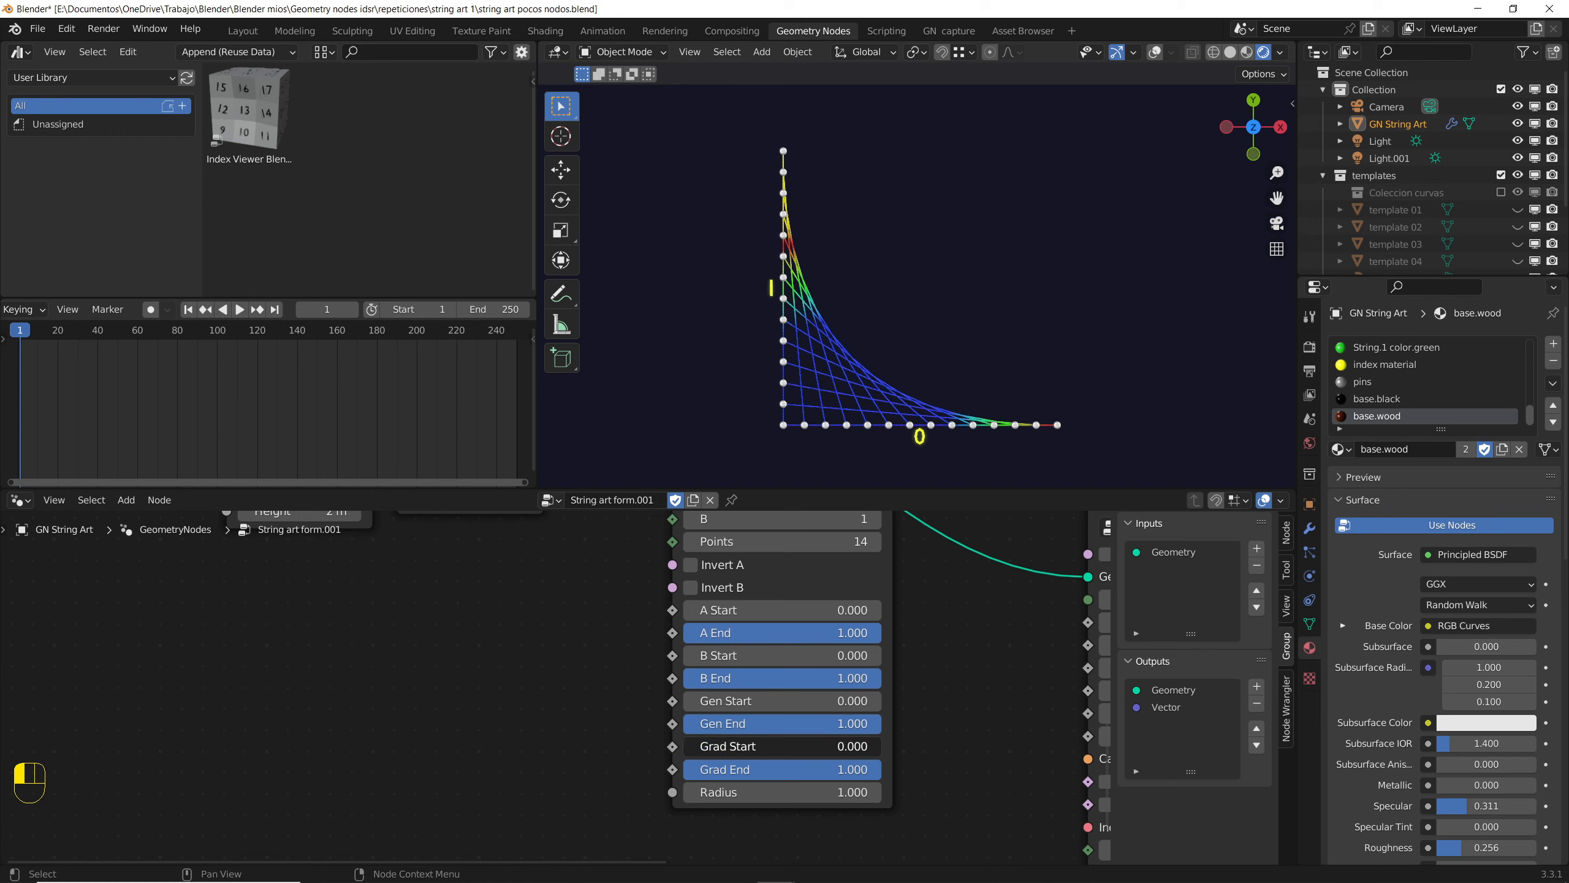
drag(756, 746, 756, 777)
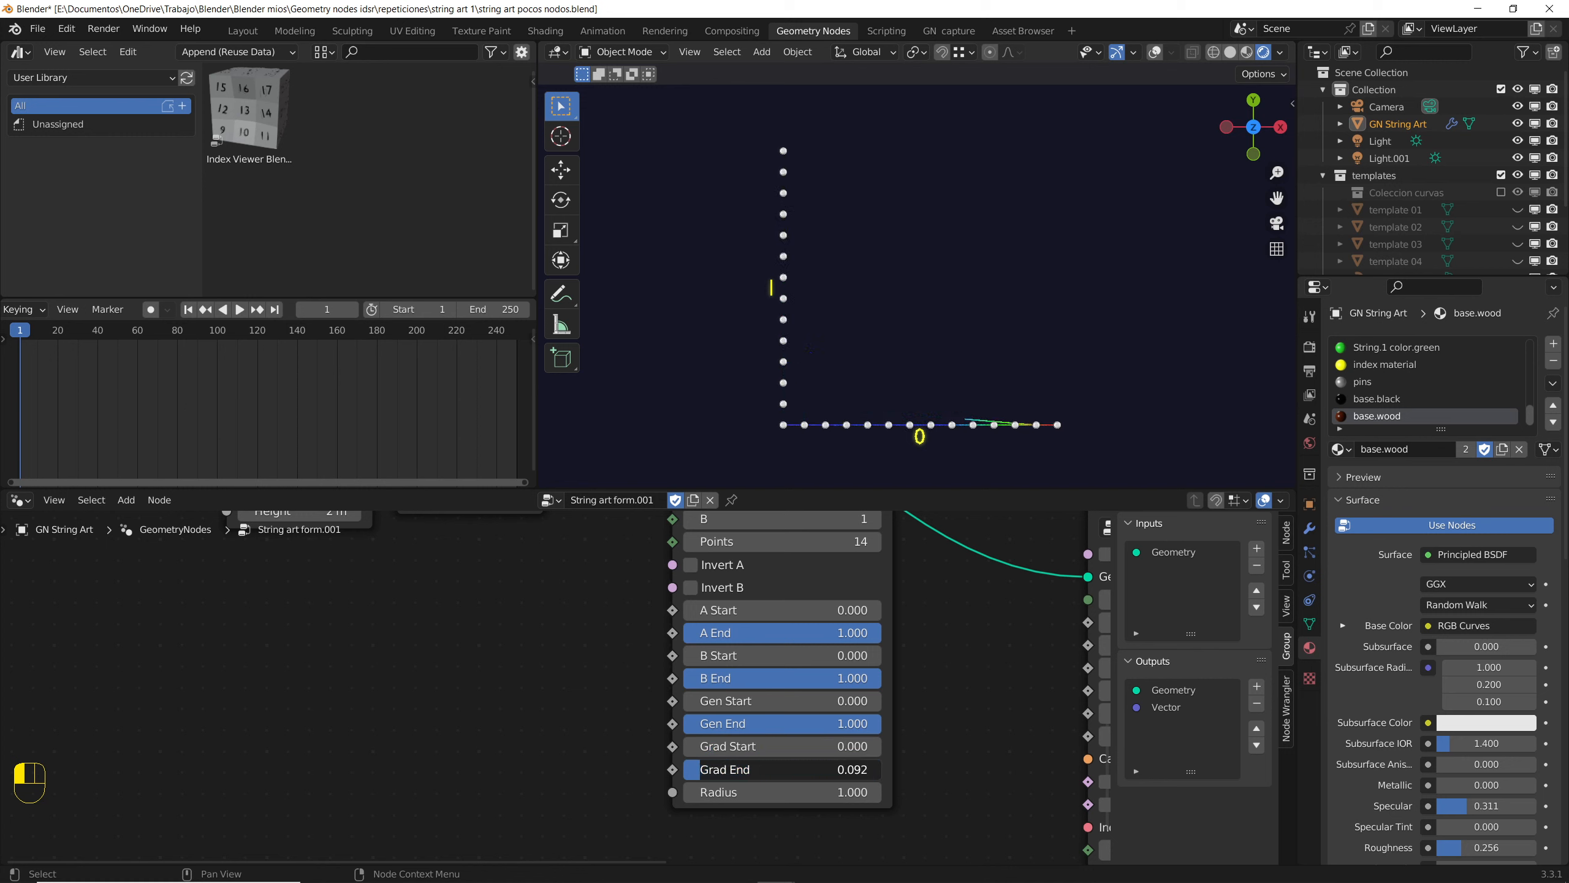
drag(700, 768, 802, 769)
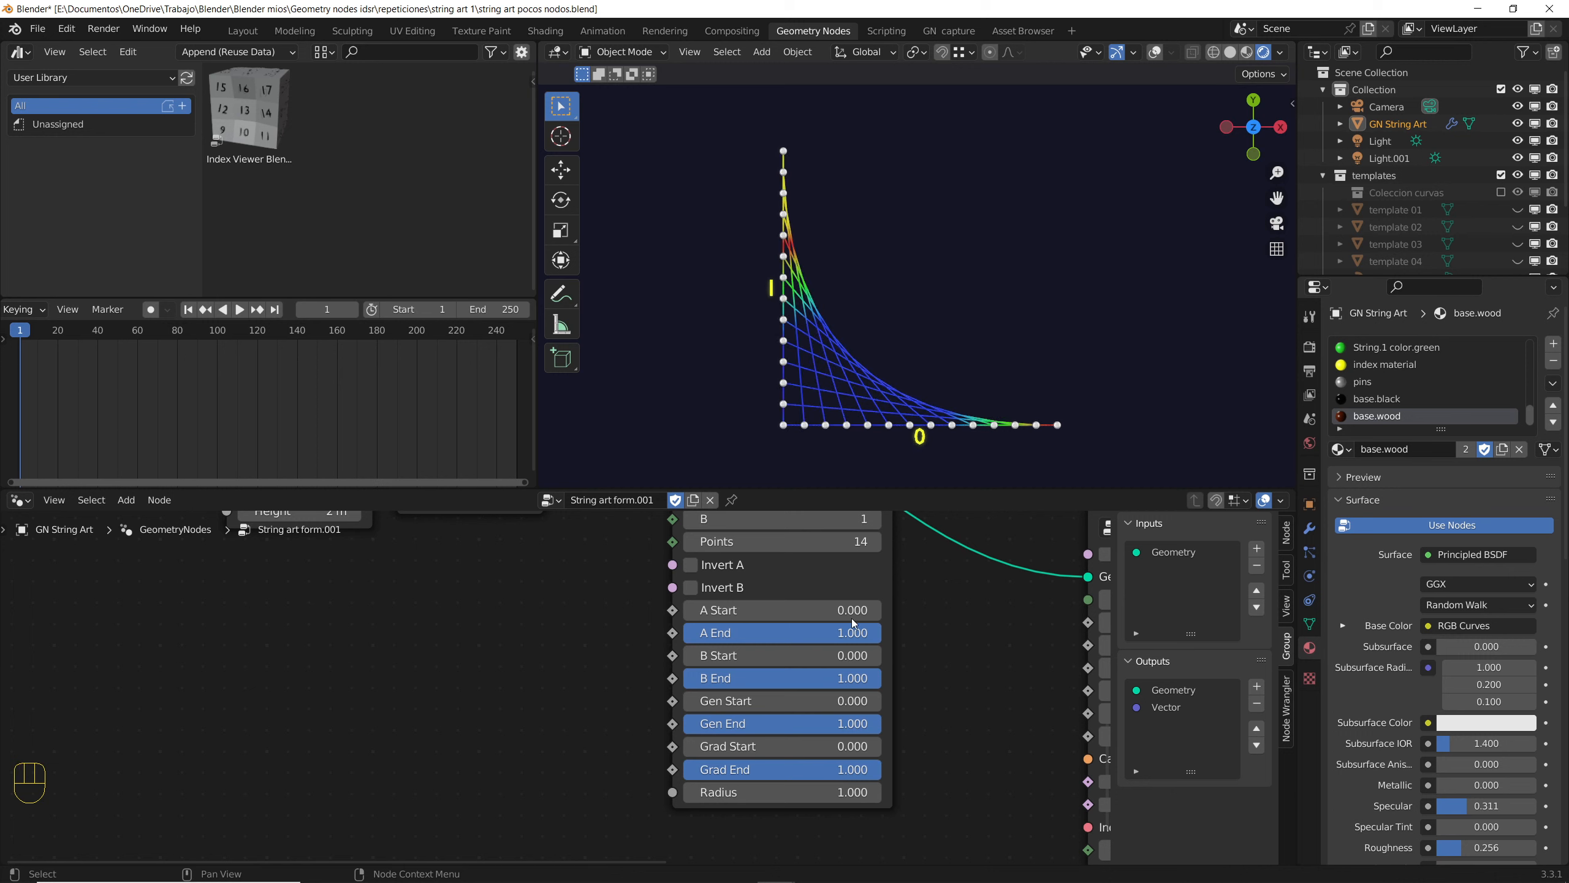
mouse_move(772, 792)
mouse_down()
mouse_move(989, 792)
mouse_move(779, 792)
mouse_up()
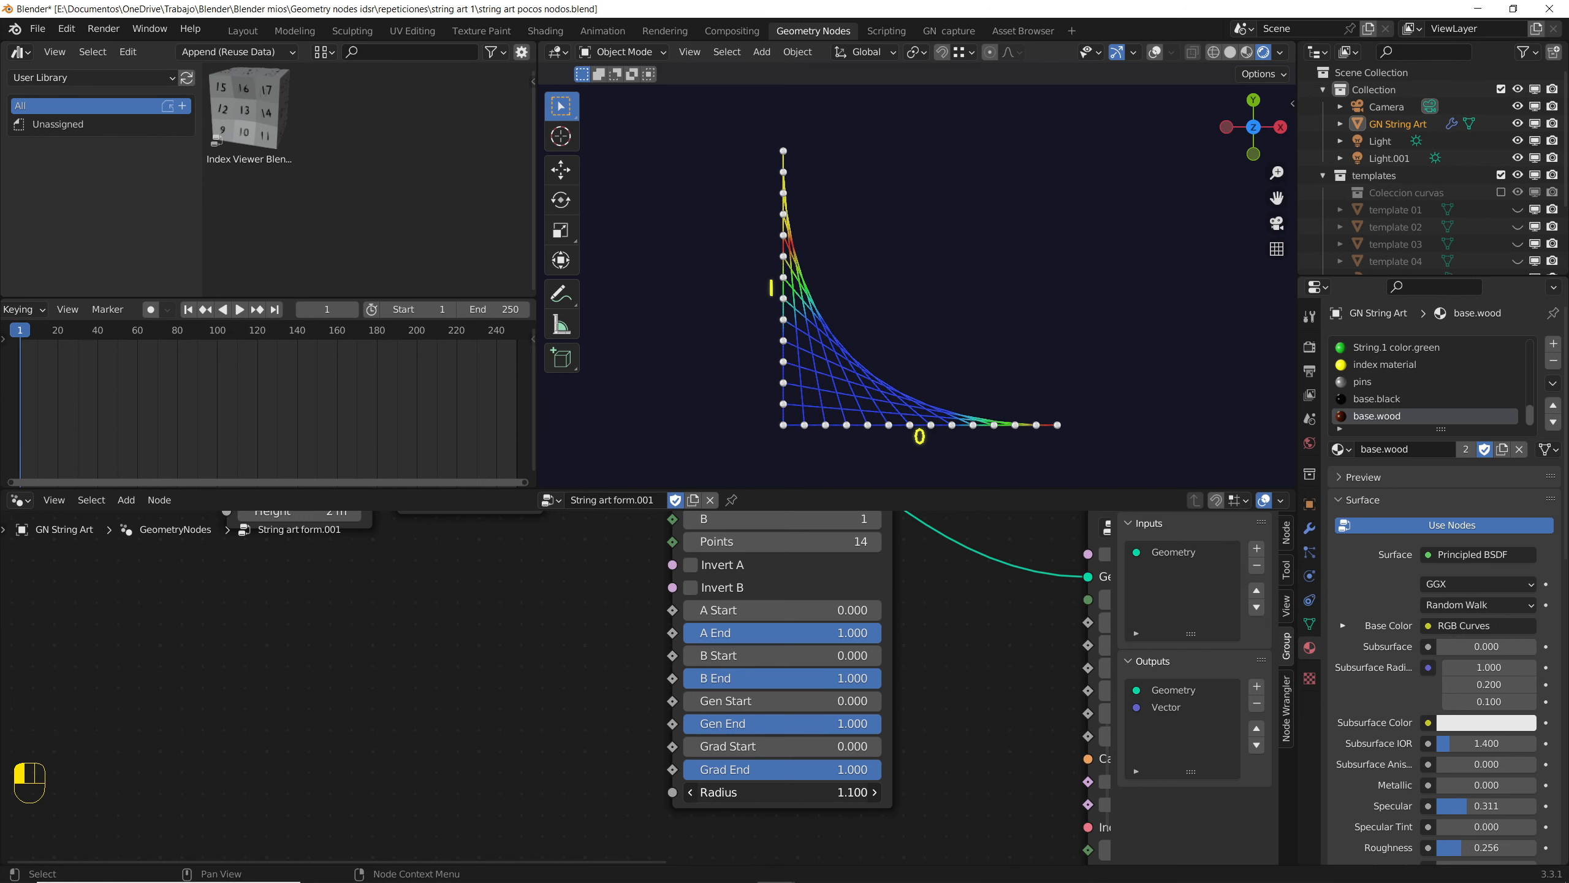
middle_drag(519, 536, 559, 860)
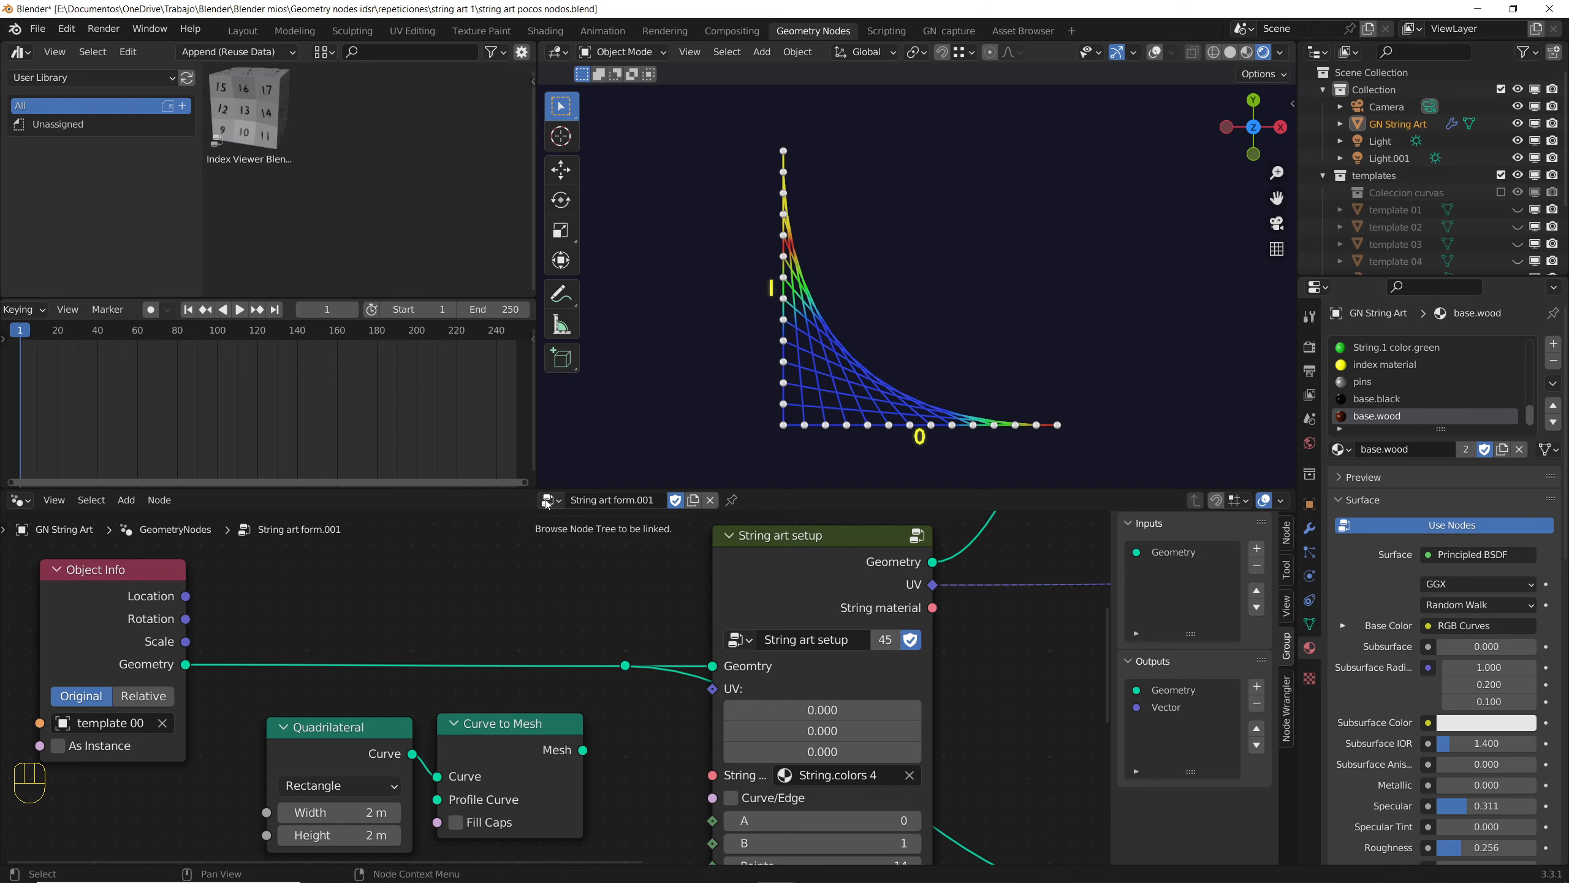
Step: Hide the GN String Art object and replace the visible template 01 with template 02
click(1517, 124)
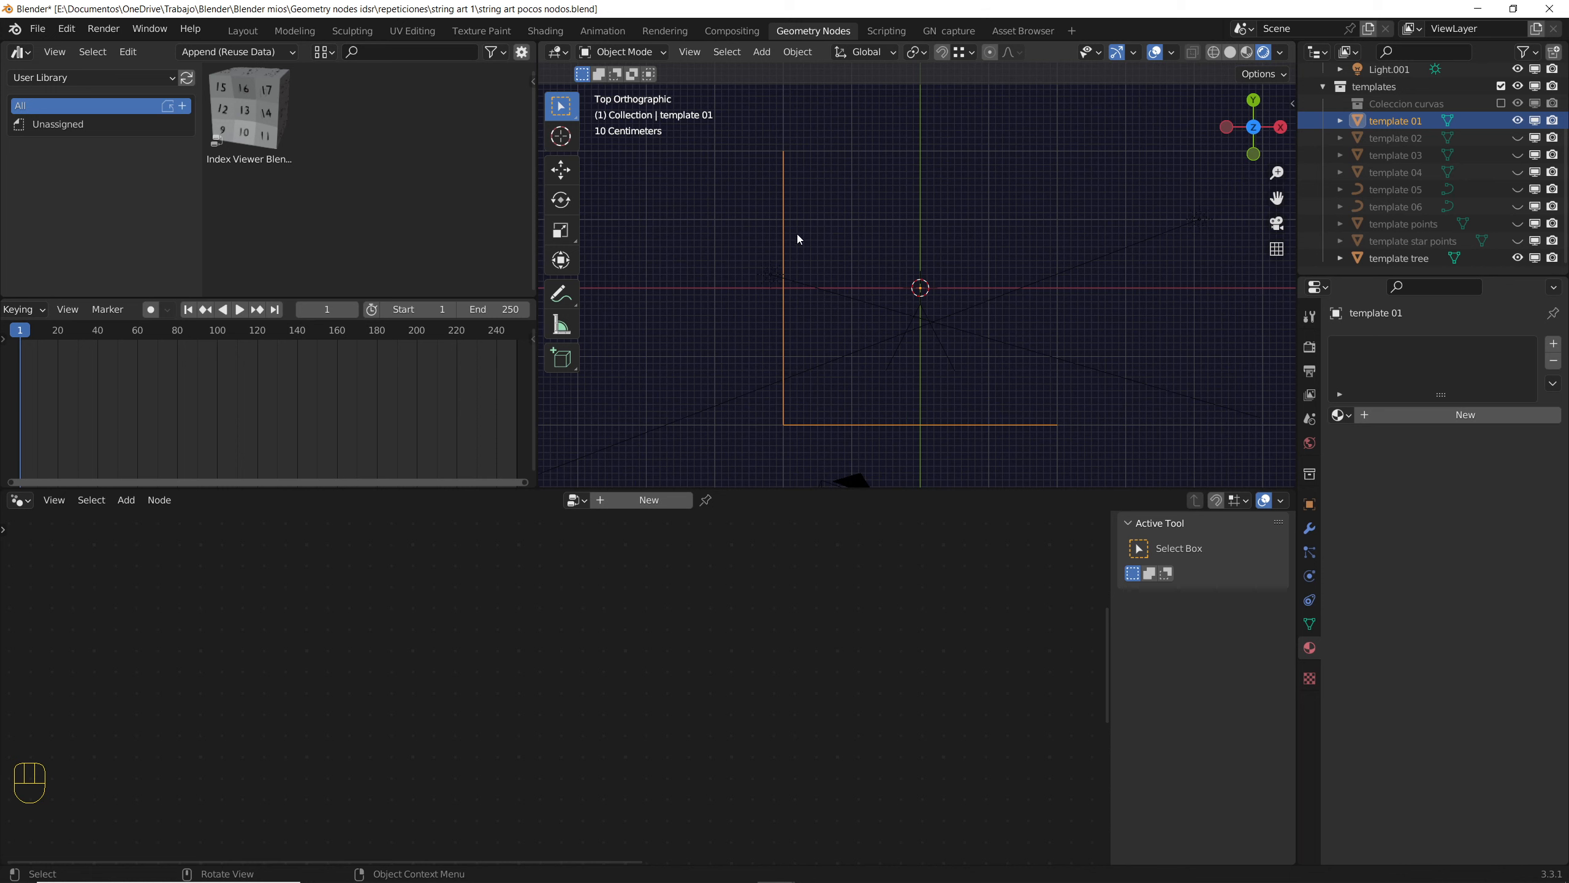
click(1516, 137)
click(1517, 121)
click(1014, 193)
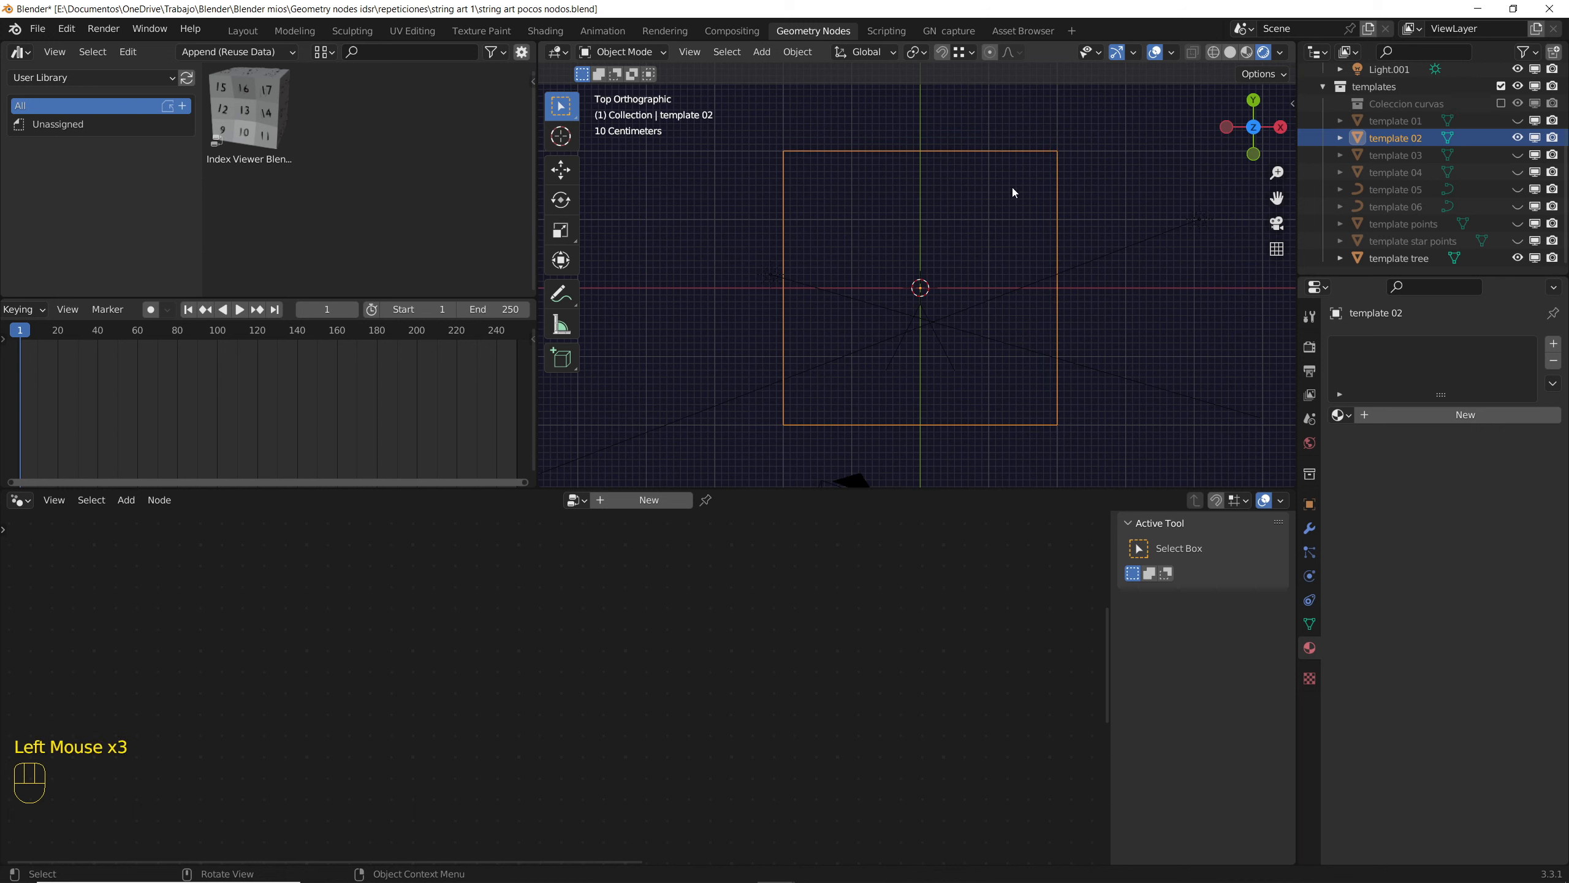
Step: View template 03 and template 04 in turn, each shown alone and hidden again
click(1517, 138)
click(1517, 154)
click(1407, 155)
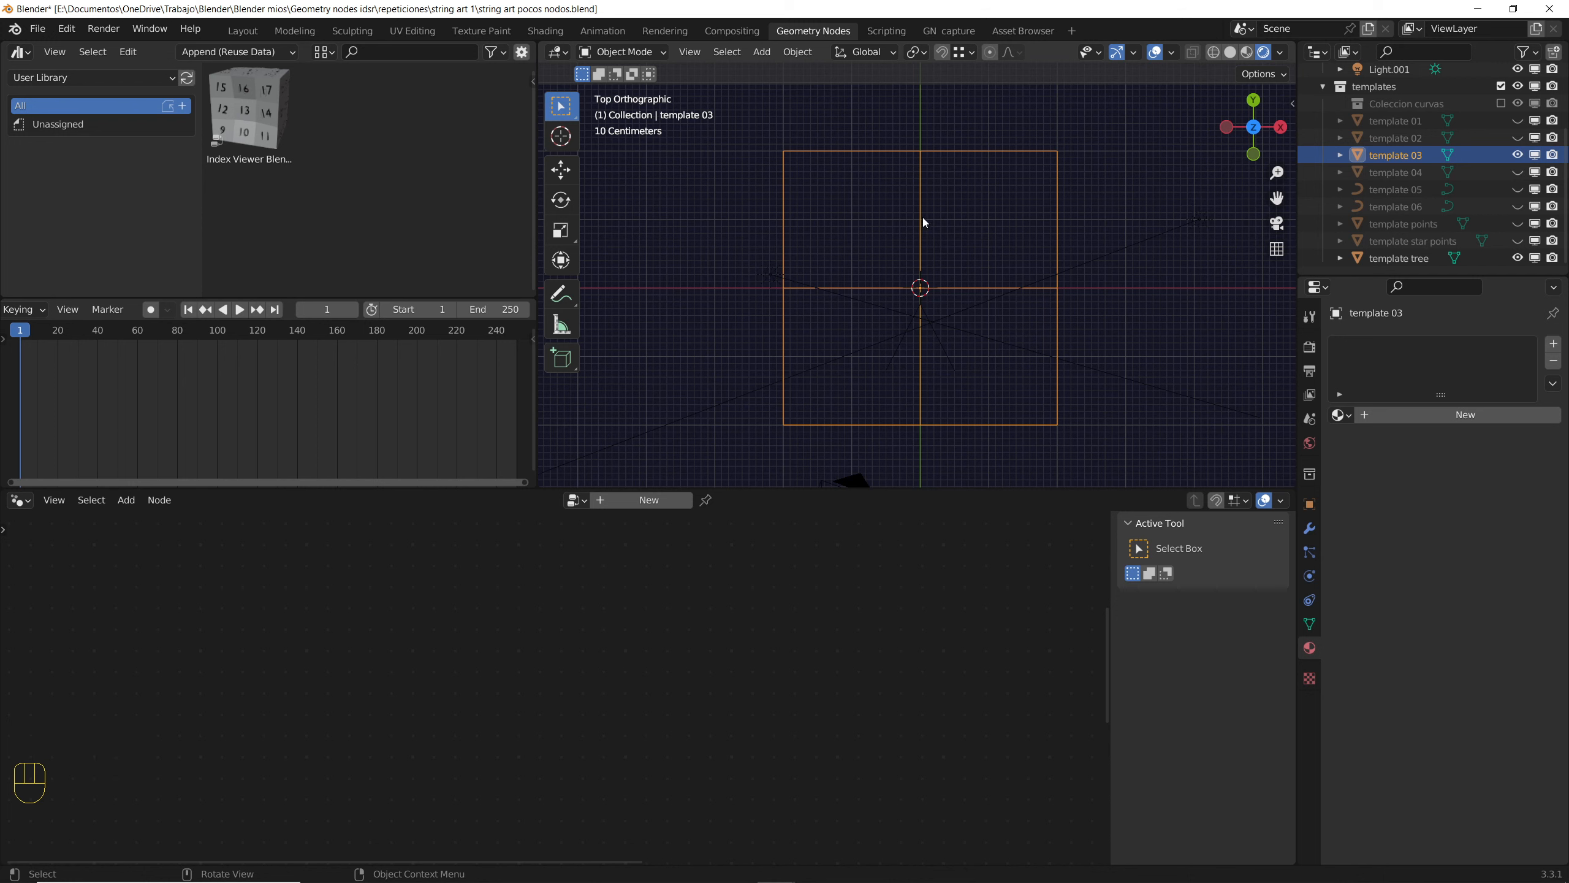
click(1517, 154)
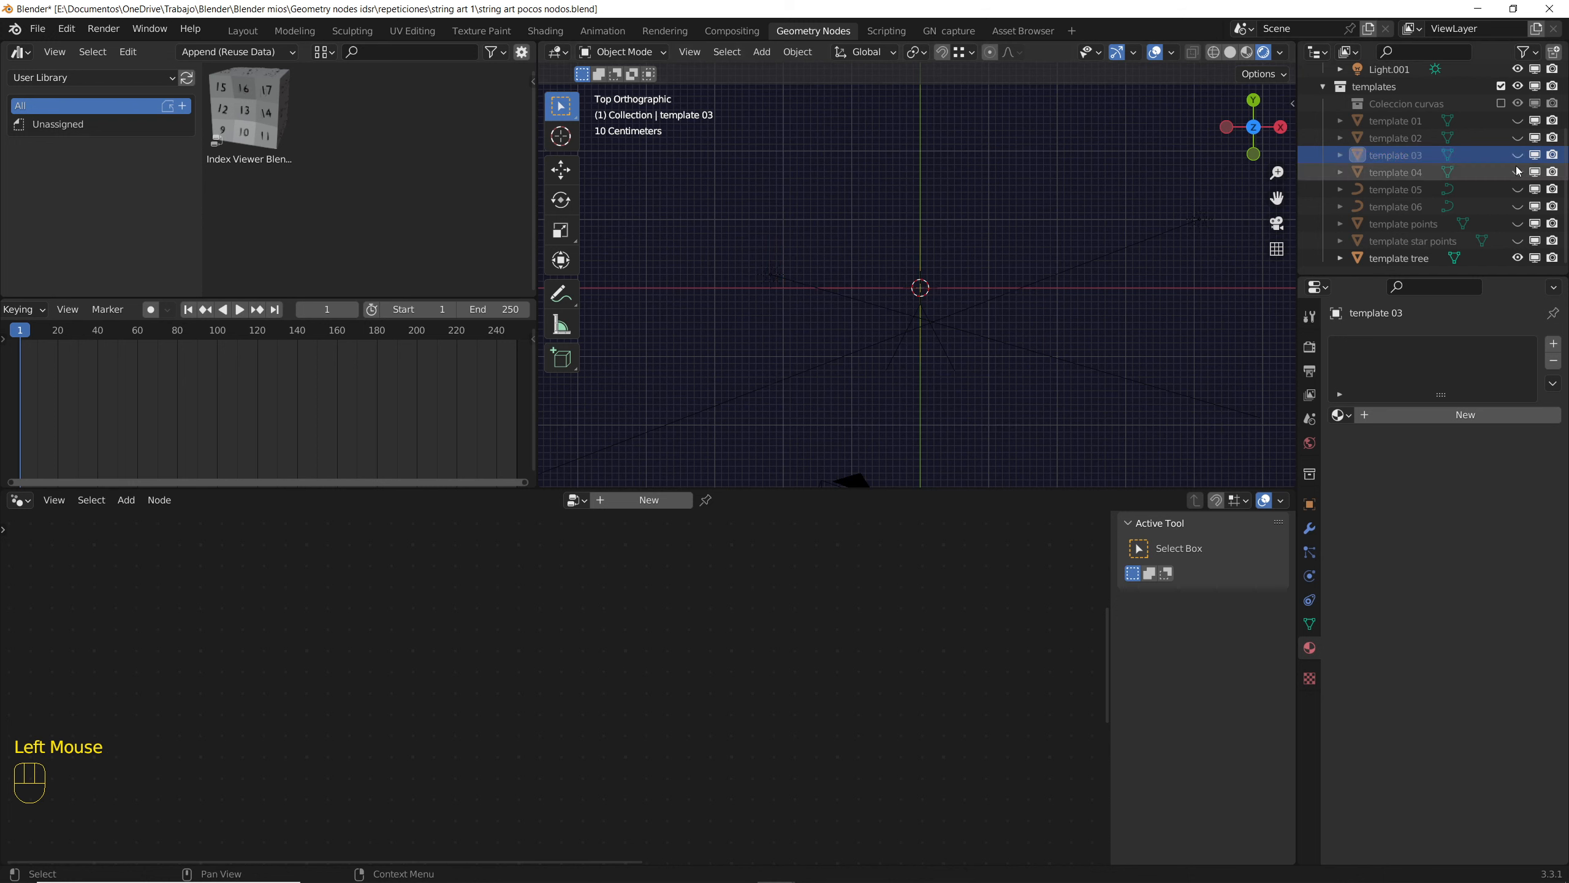
click(1517, 171)
click(834, 222)
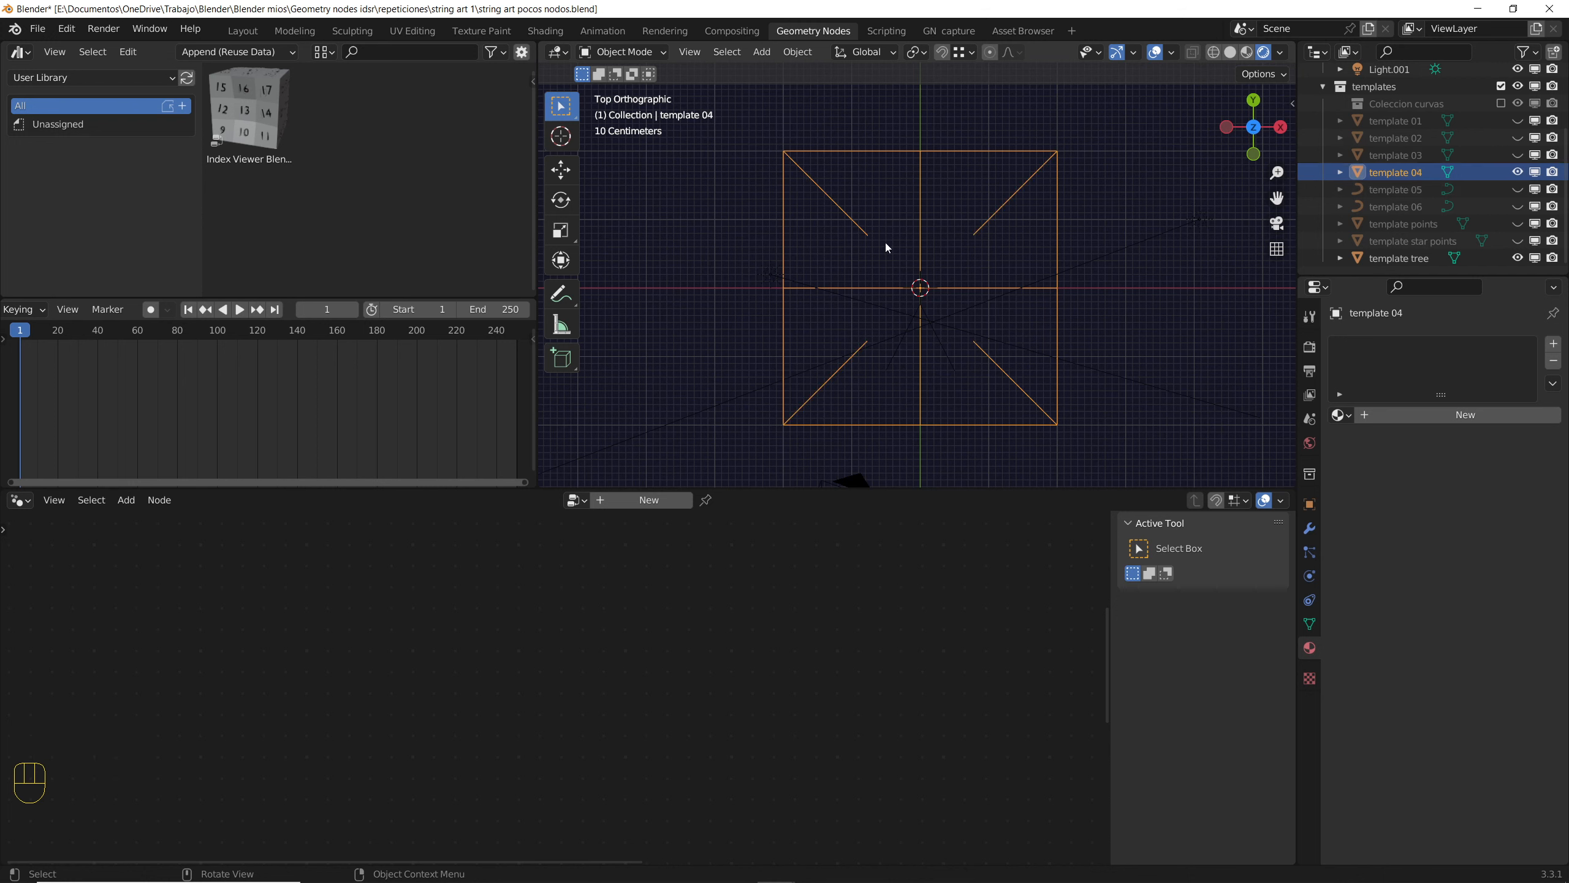
click(1517, 172)
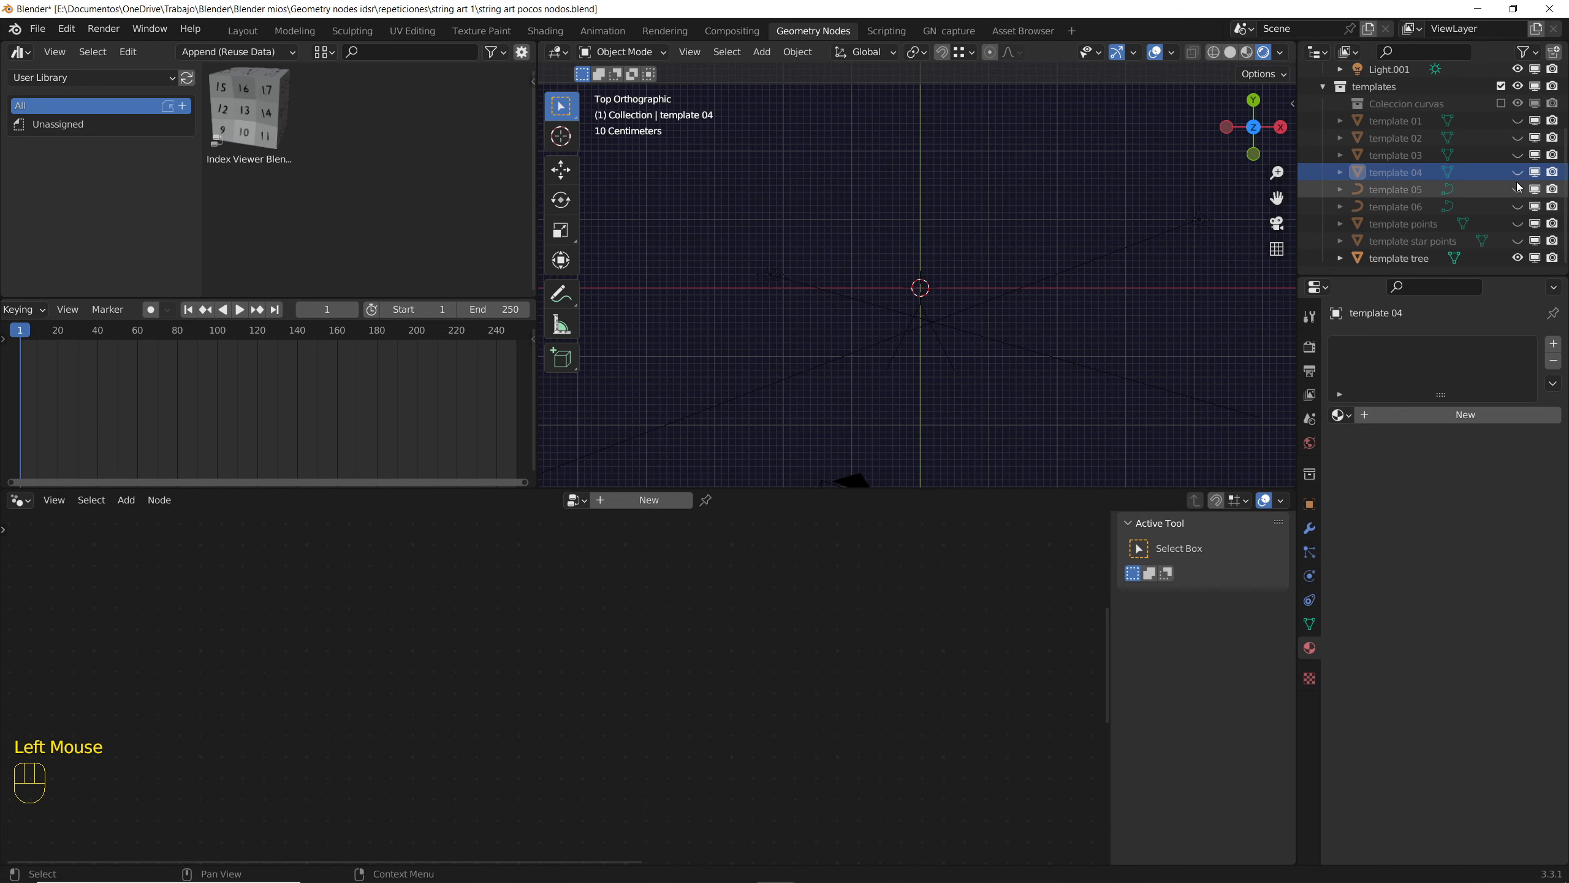
Step: Show template 05, enter its Edit Mode and move the lower arc segment outward from the wedge
click(1517, 189)
click(1388, 191)
key(Tab)
click(1124, 240)
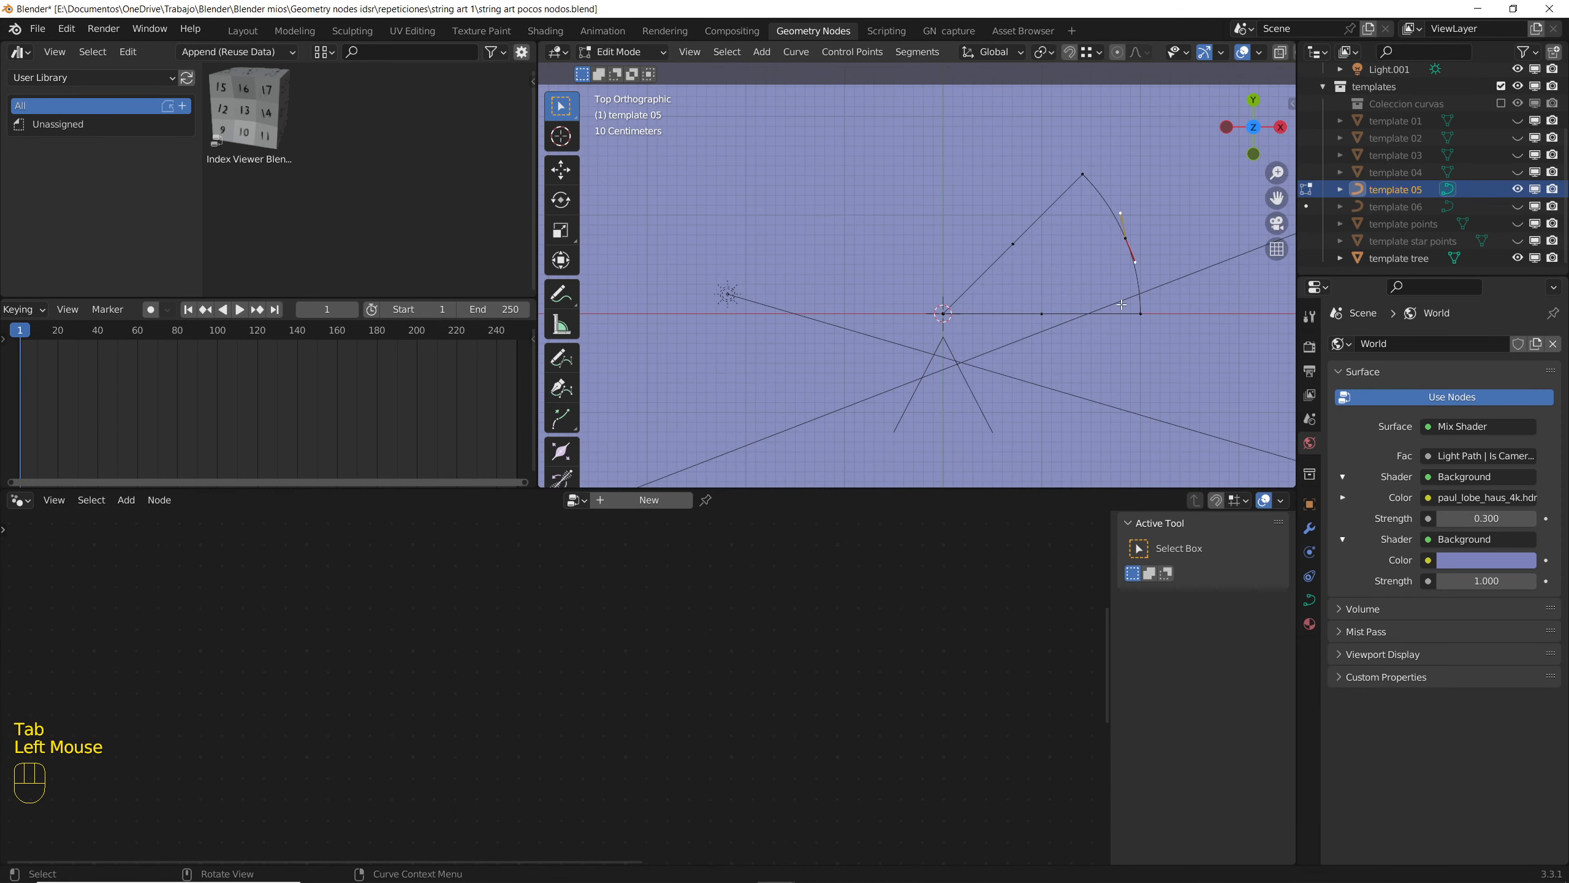
key(ctrl+l)
key(g)
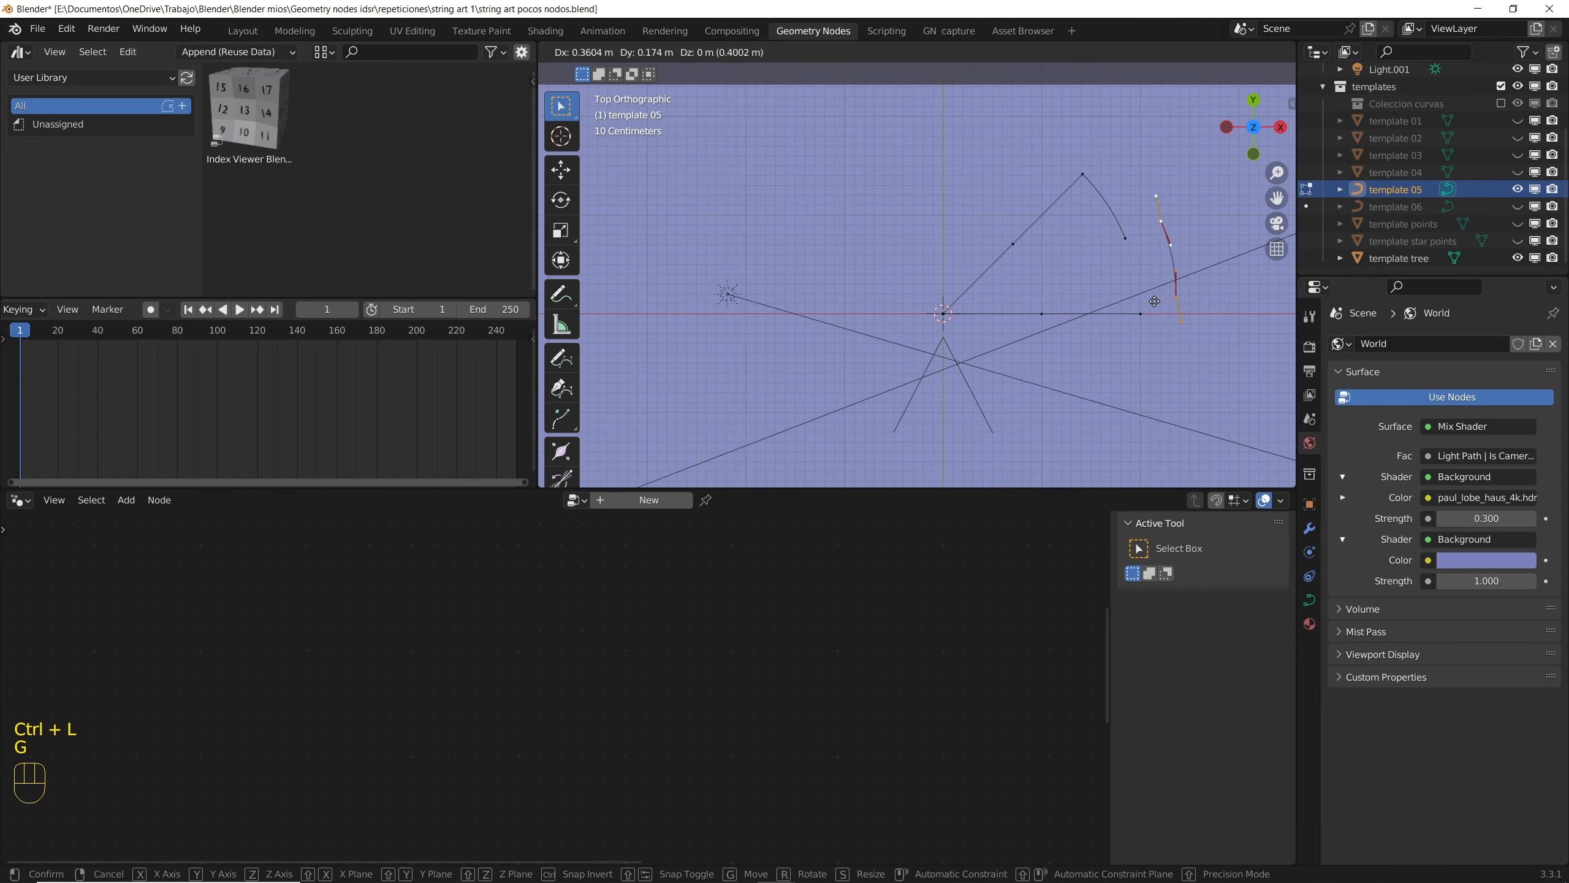
click(1159, 291)
Step: Move the diagonal segment at the origin away from template 05's wedge, leave Edit Mode and undo the segment moves
click(1003, 285)
key(ctrl+l)
key(g)
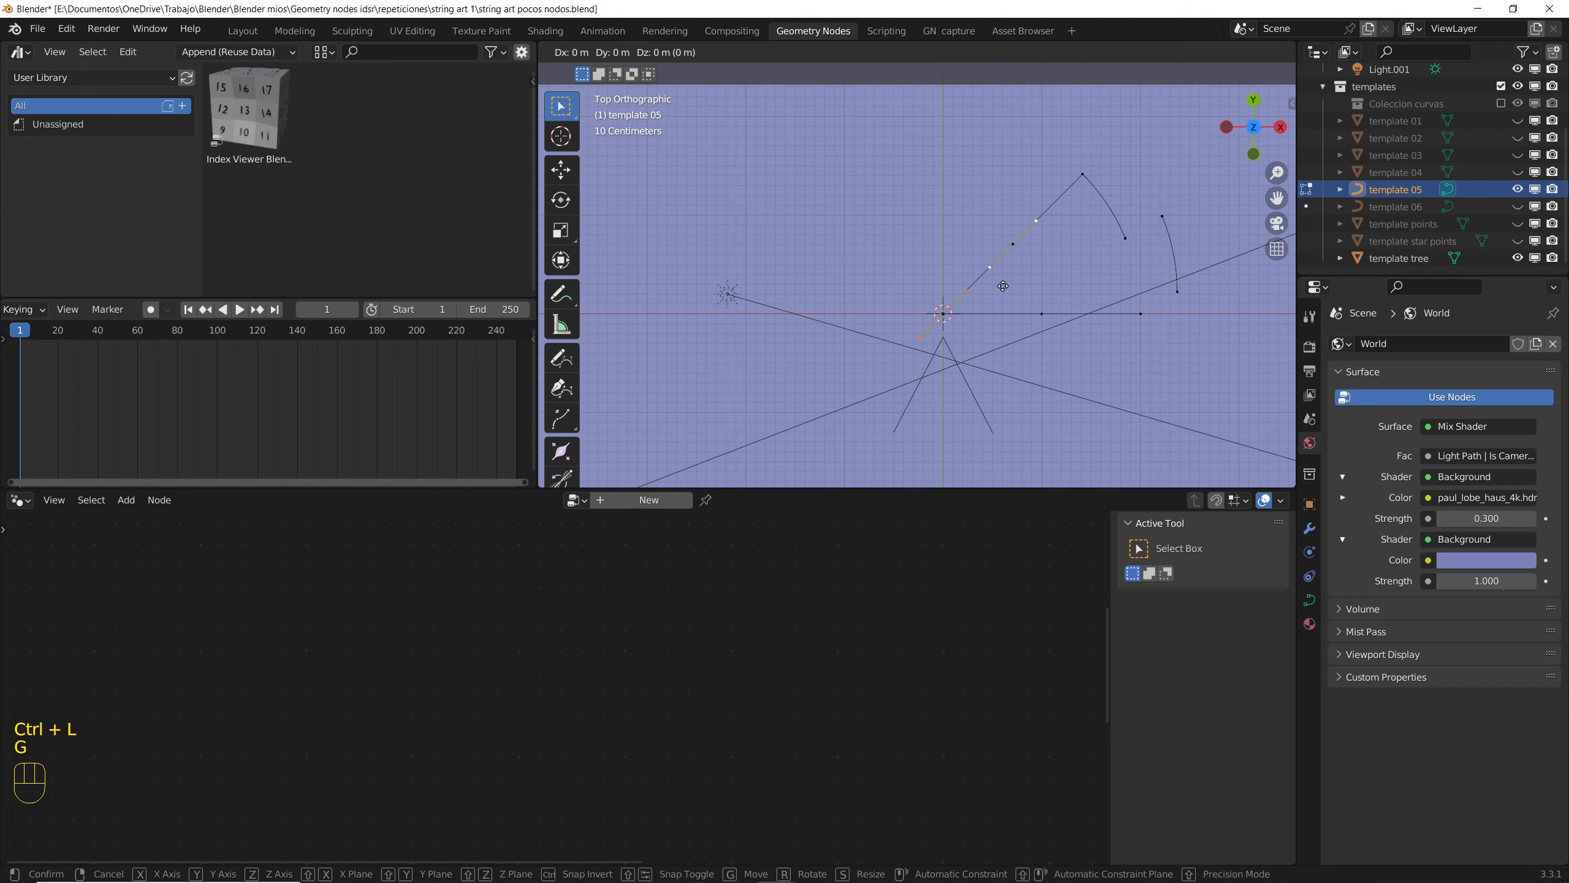
click(1010, 281)
click(1015, 278)
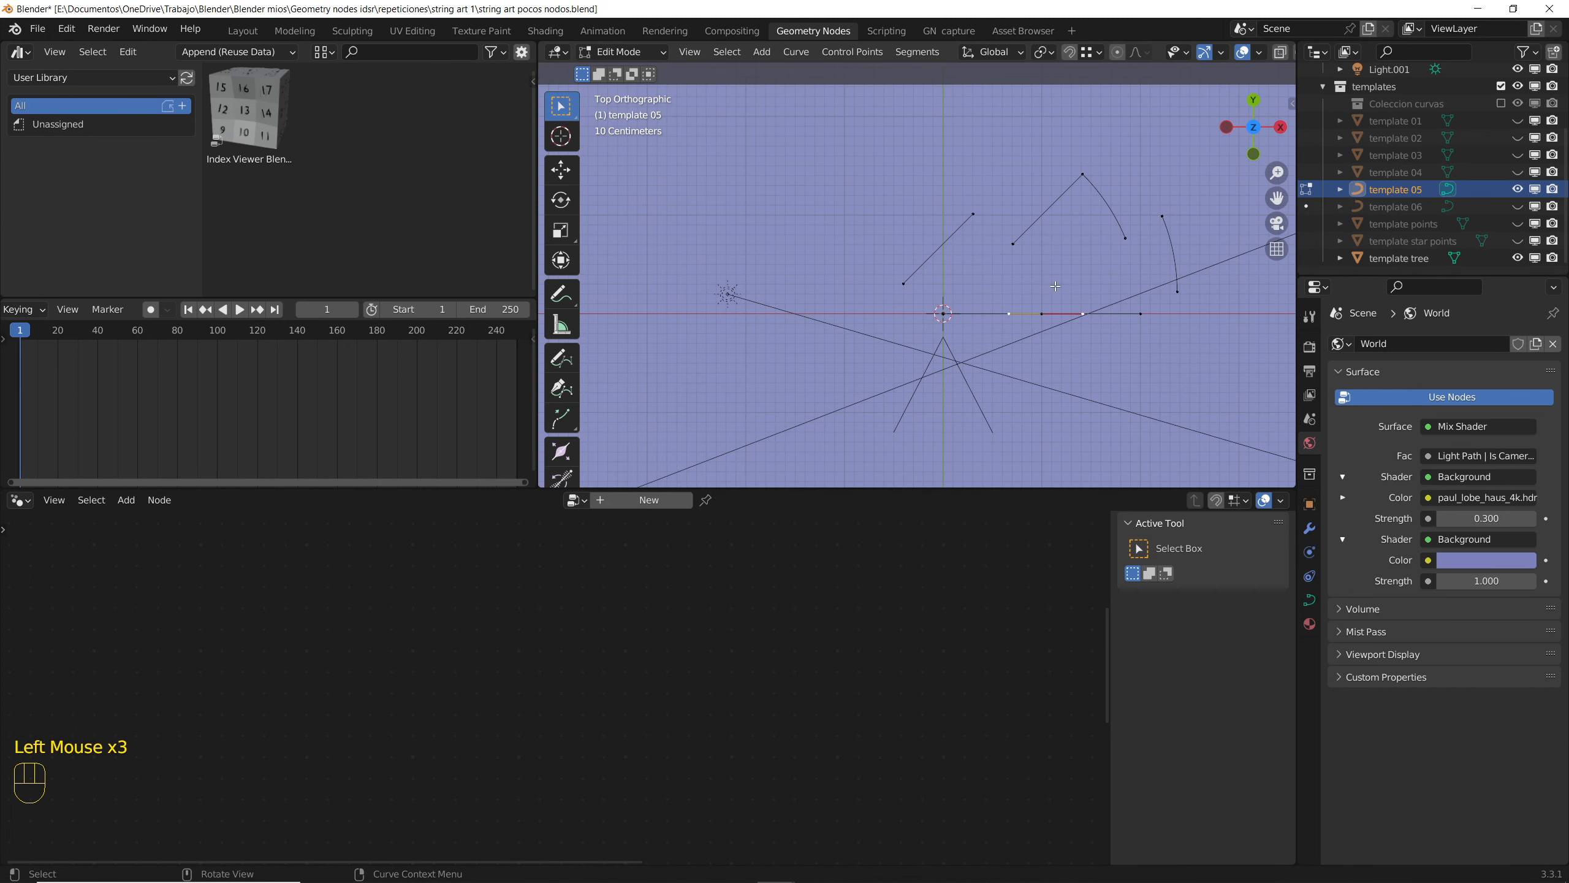
key(Tab)
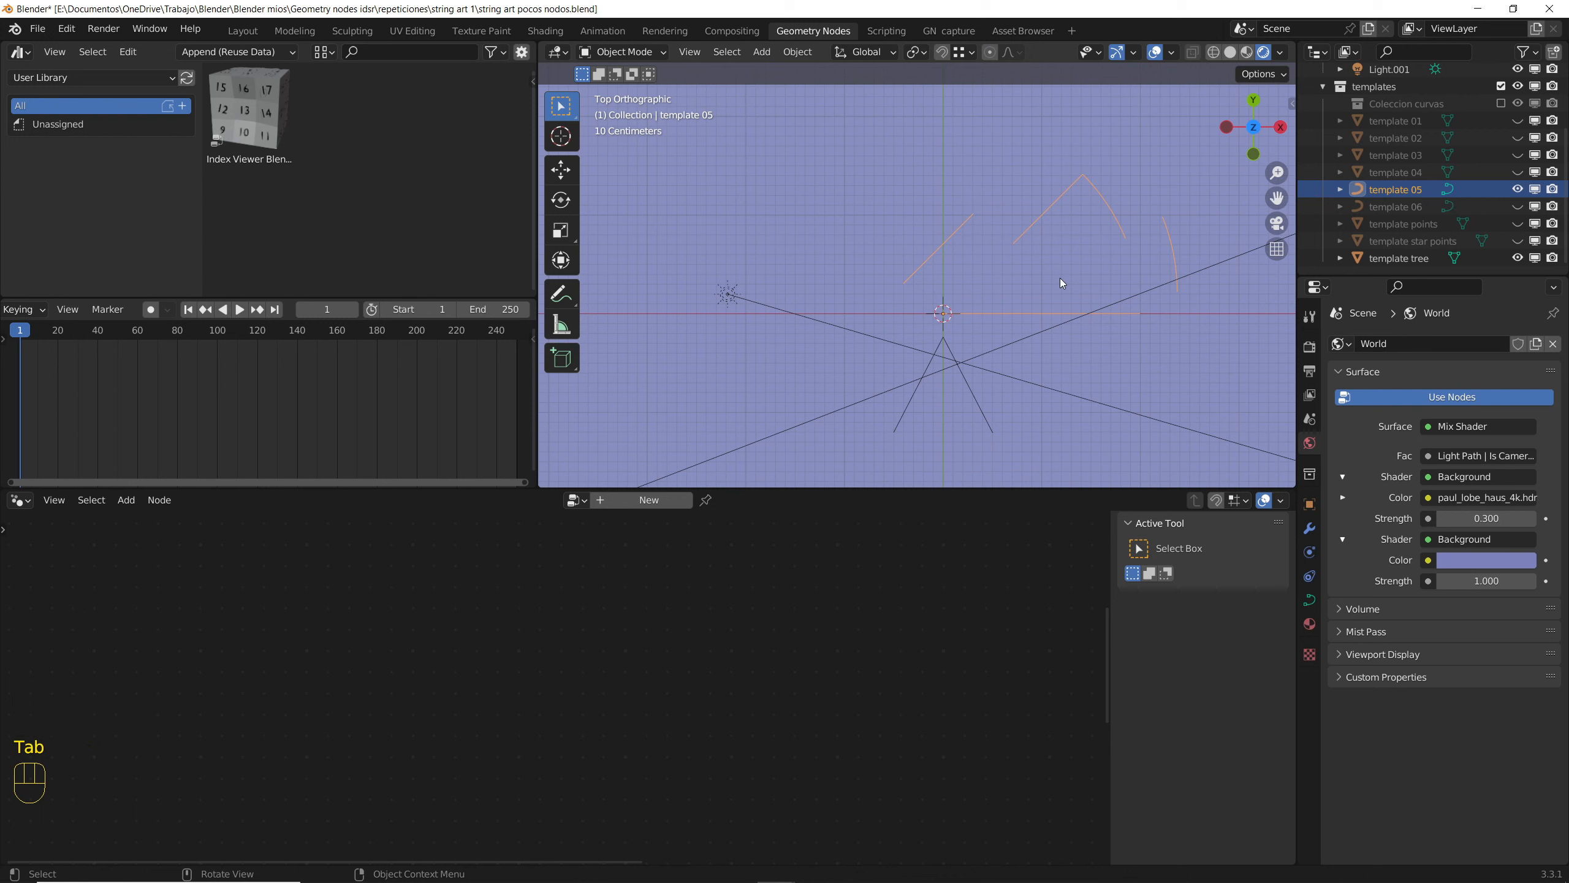
key(ctrl+z)
key(ctrl+z)
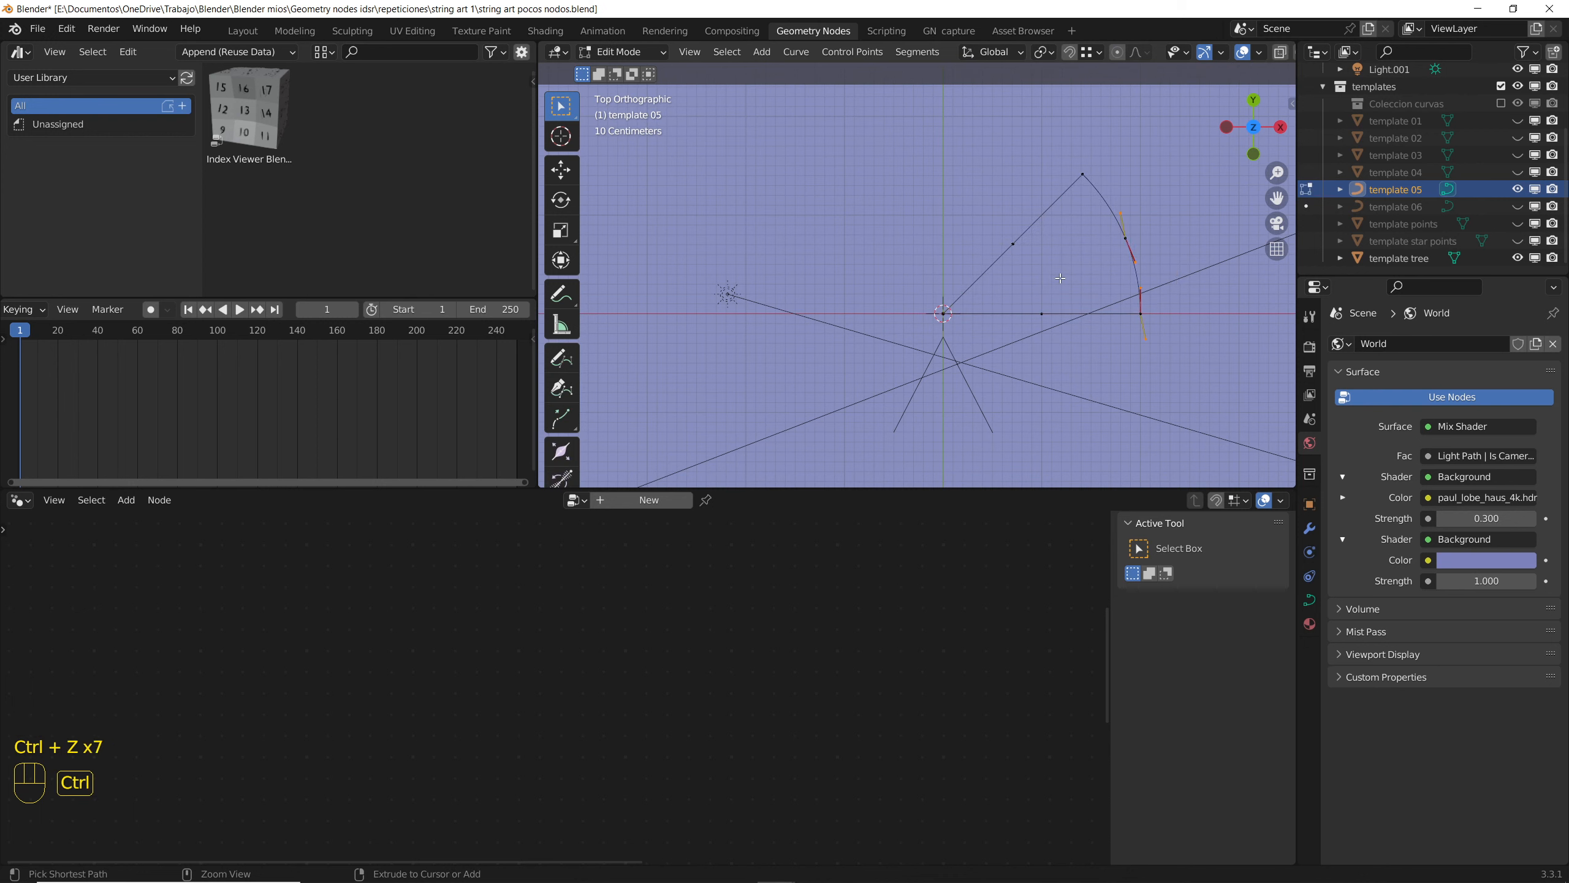
Step: Hide template 05, show template 06 and view its closed curve in perspective
click(1517, 190)
click(1515, 205)
click(1385, 208)
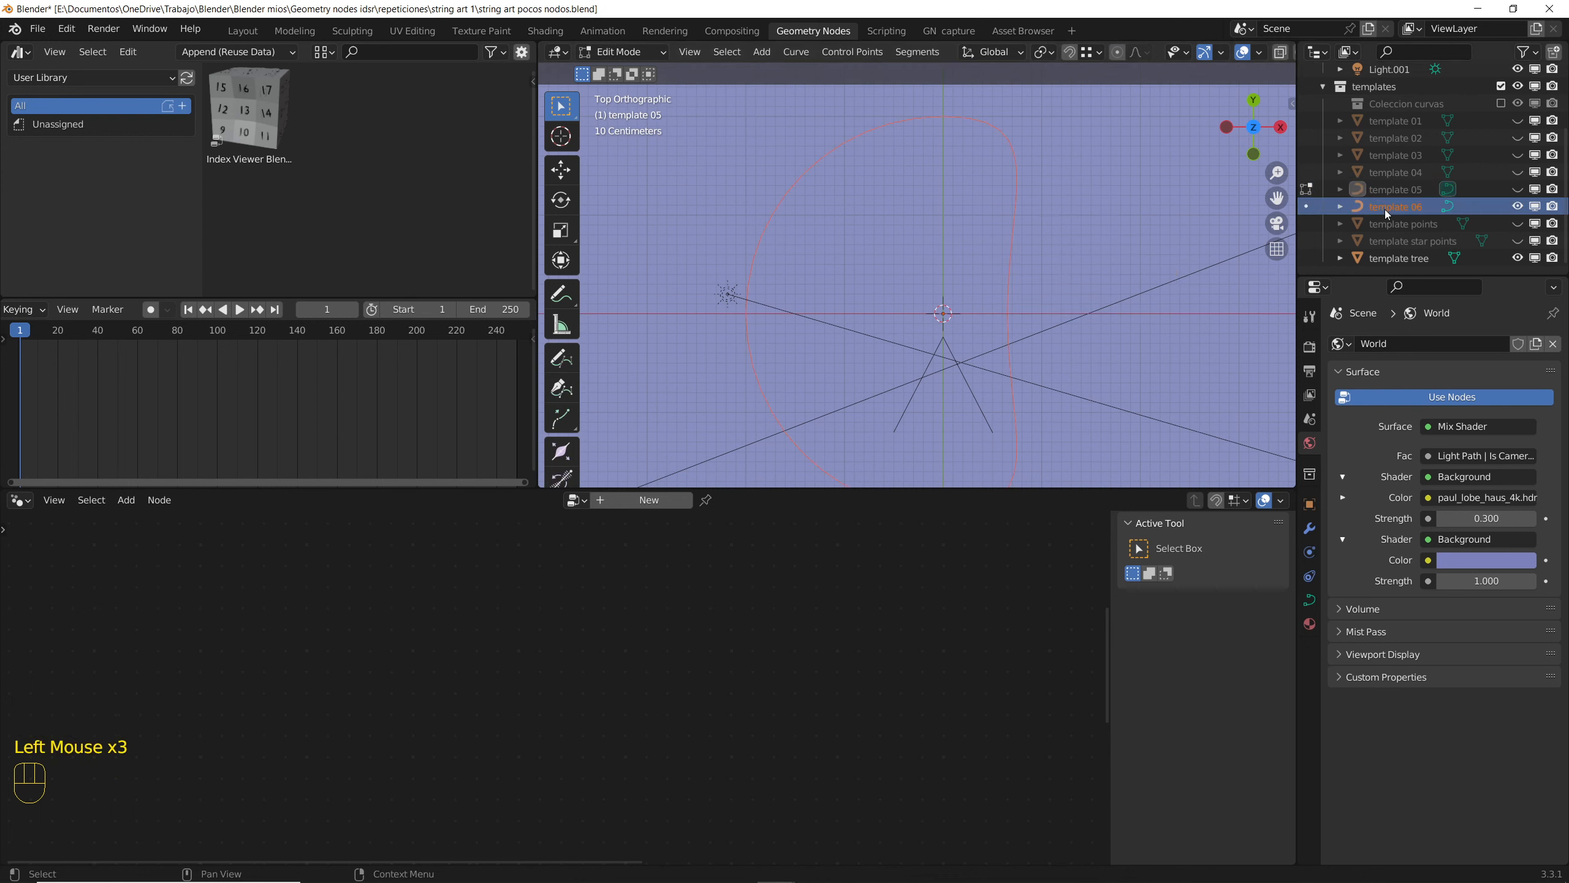
scroll(1009, 289, down, 2)
middle_drag(1010, 288, 979, 266)
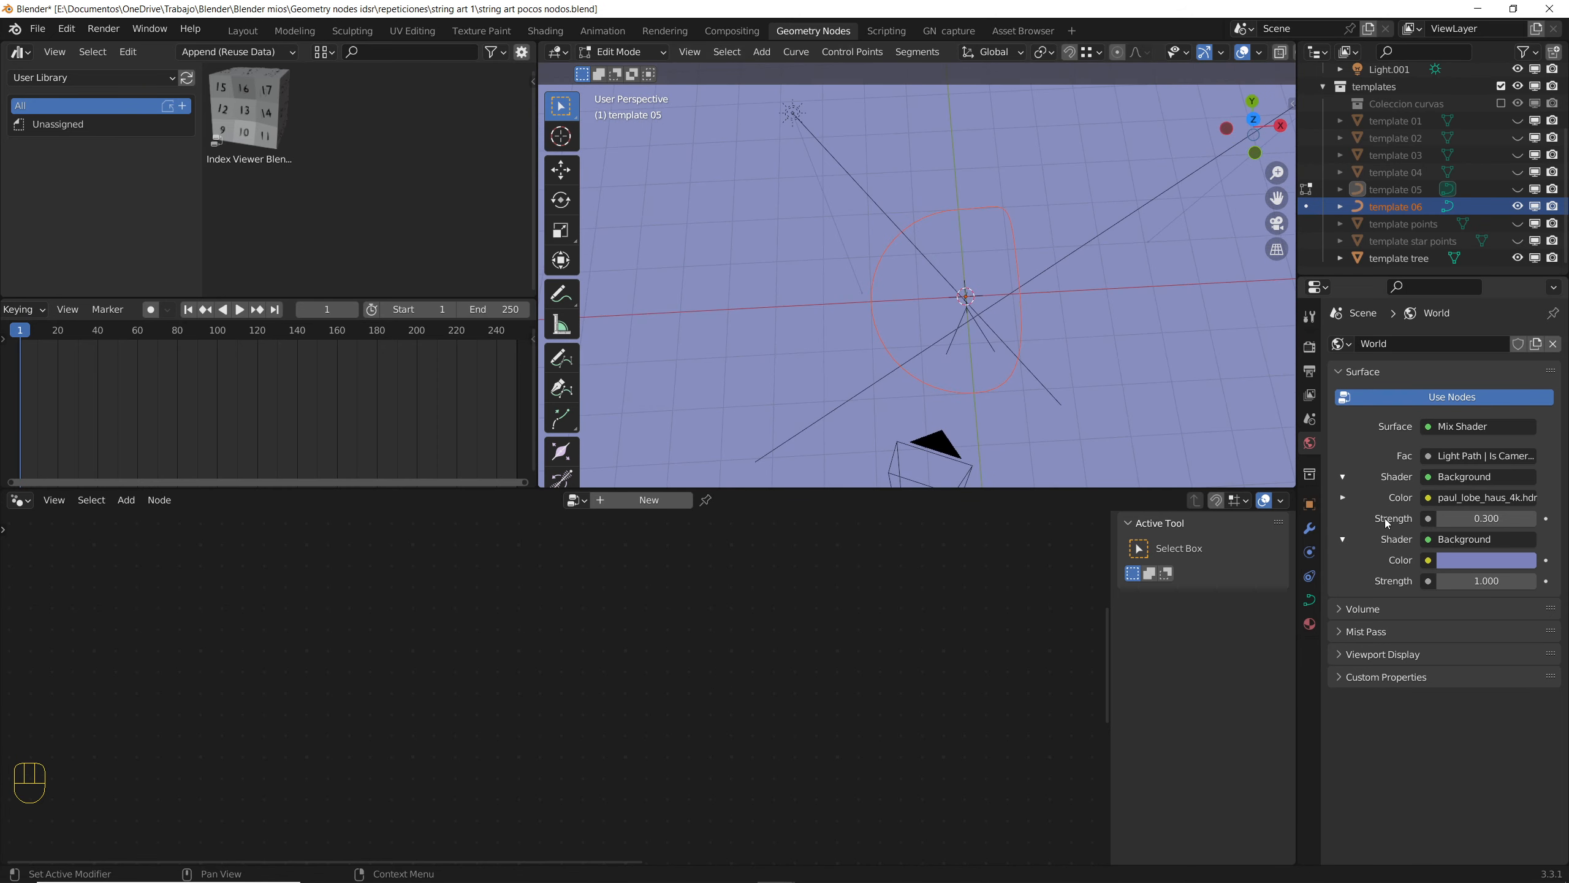
Step: Darken the World's second Background color to a near-black navy, leave Edit Mode and select the template 06 curve
click(1485, 560)
drag(1522, 377, 1522, 427)
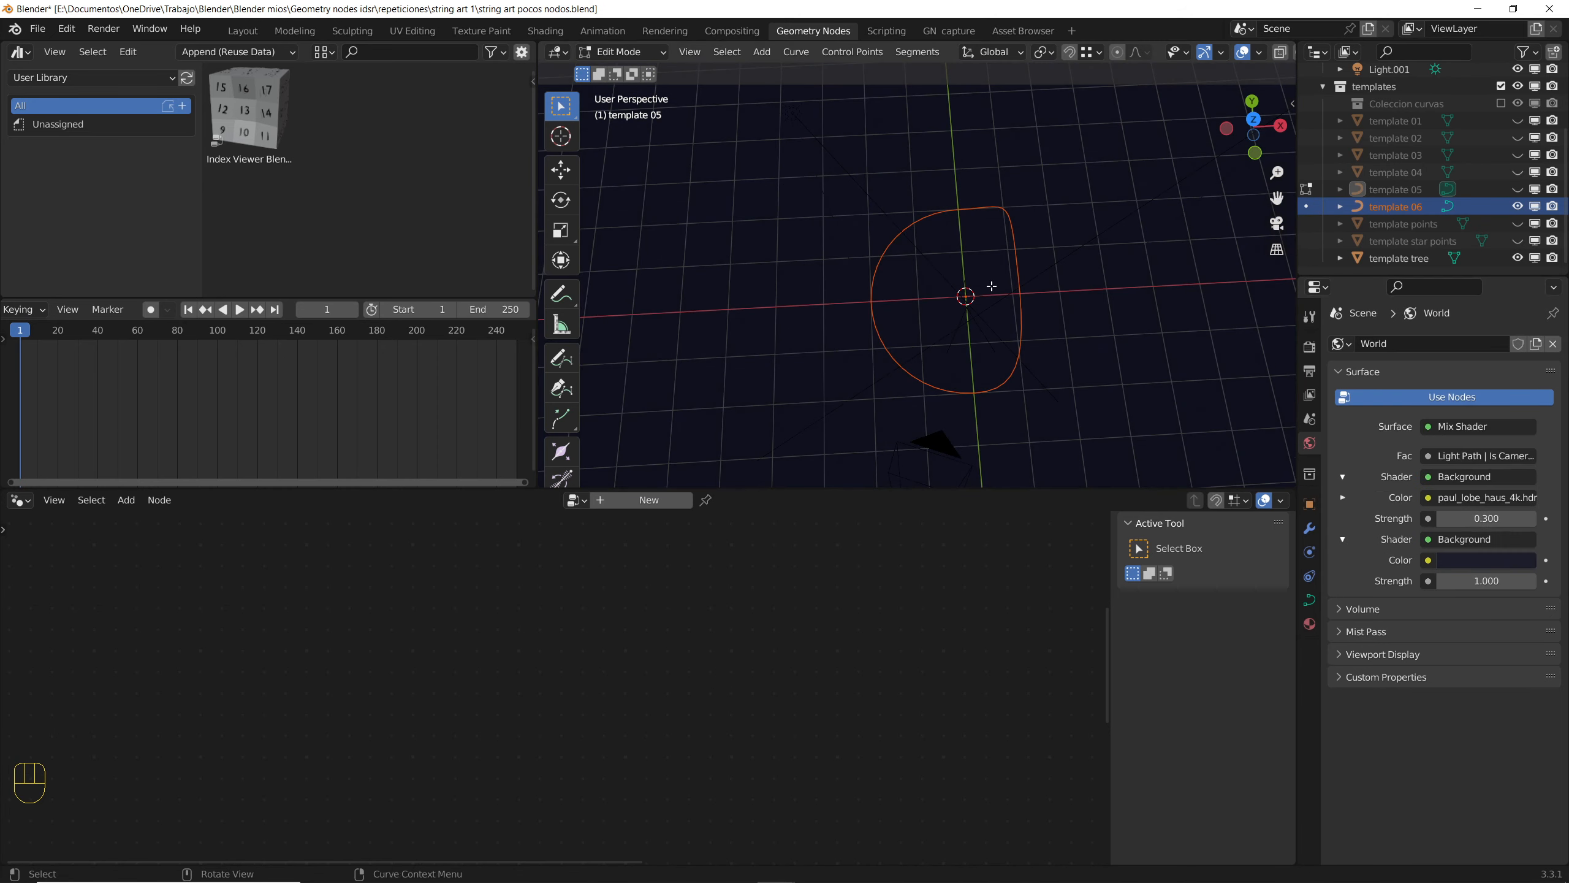
scroll(1026, 254, up, 2)
key(Tab)
click(1043, 209)
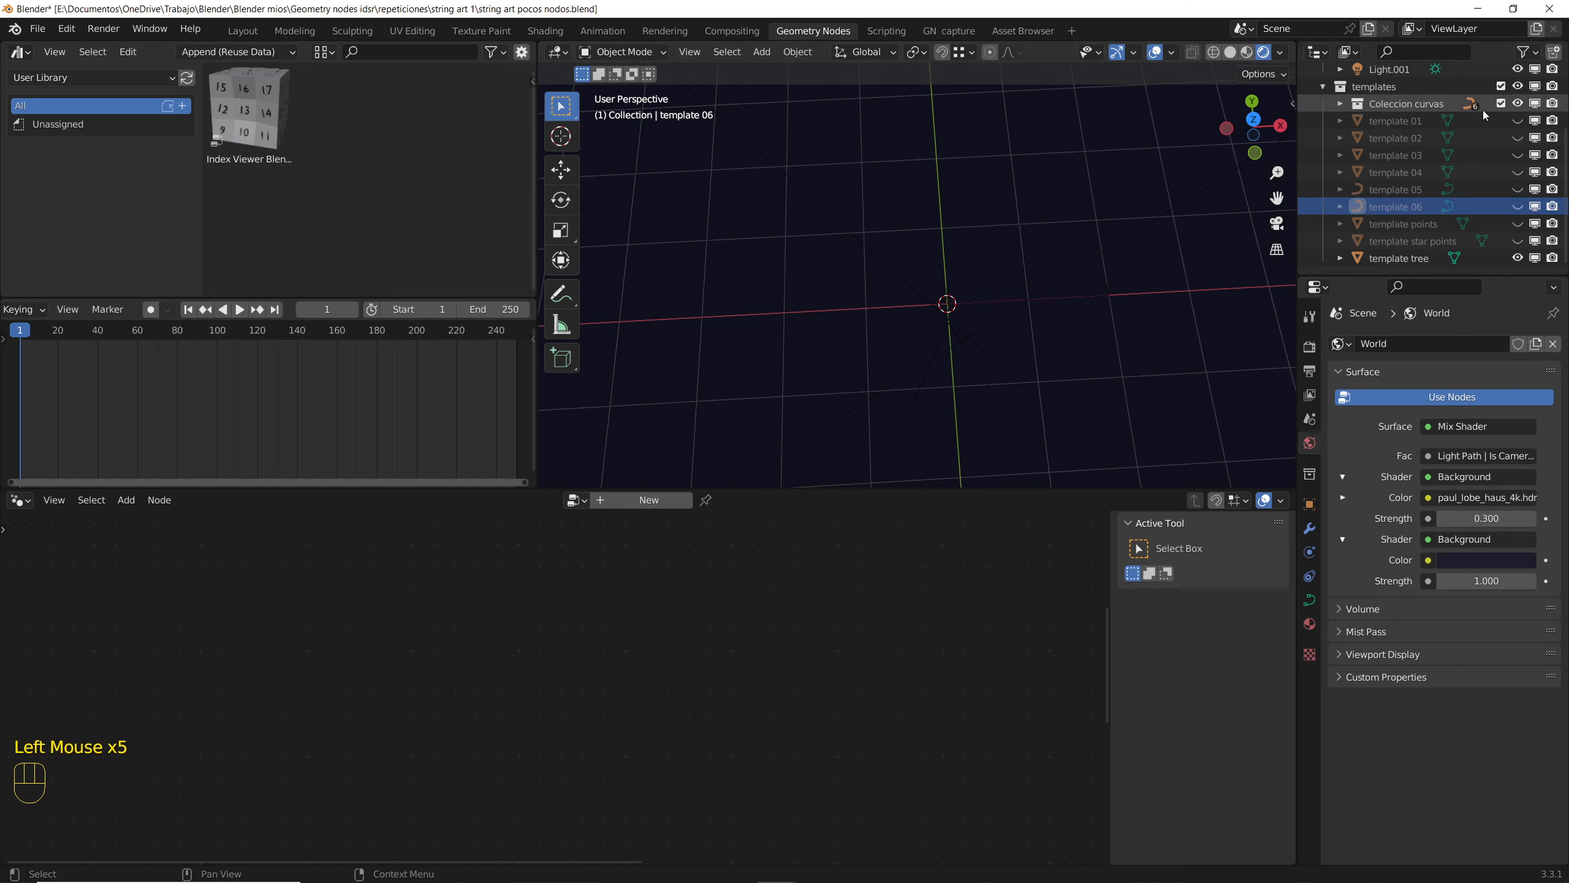
Step: Expand the Coleccion curvas collection and select its curves template 07.1 through template 07.6
click(1341, 104)
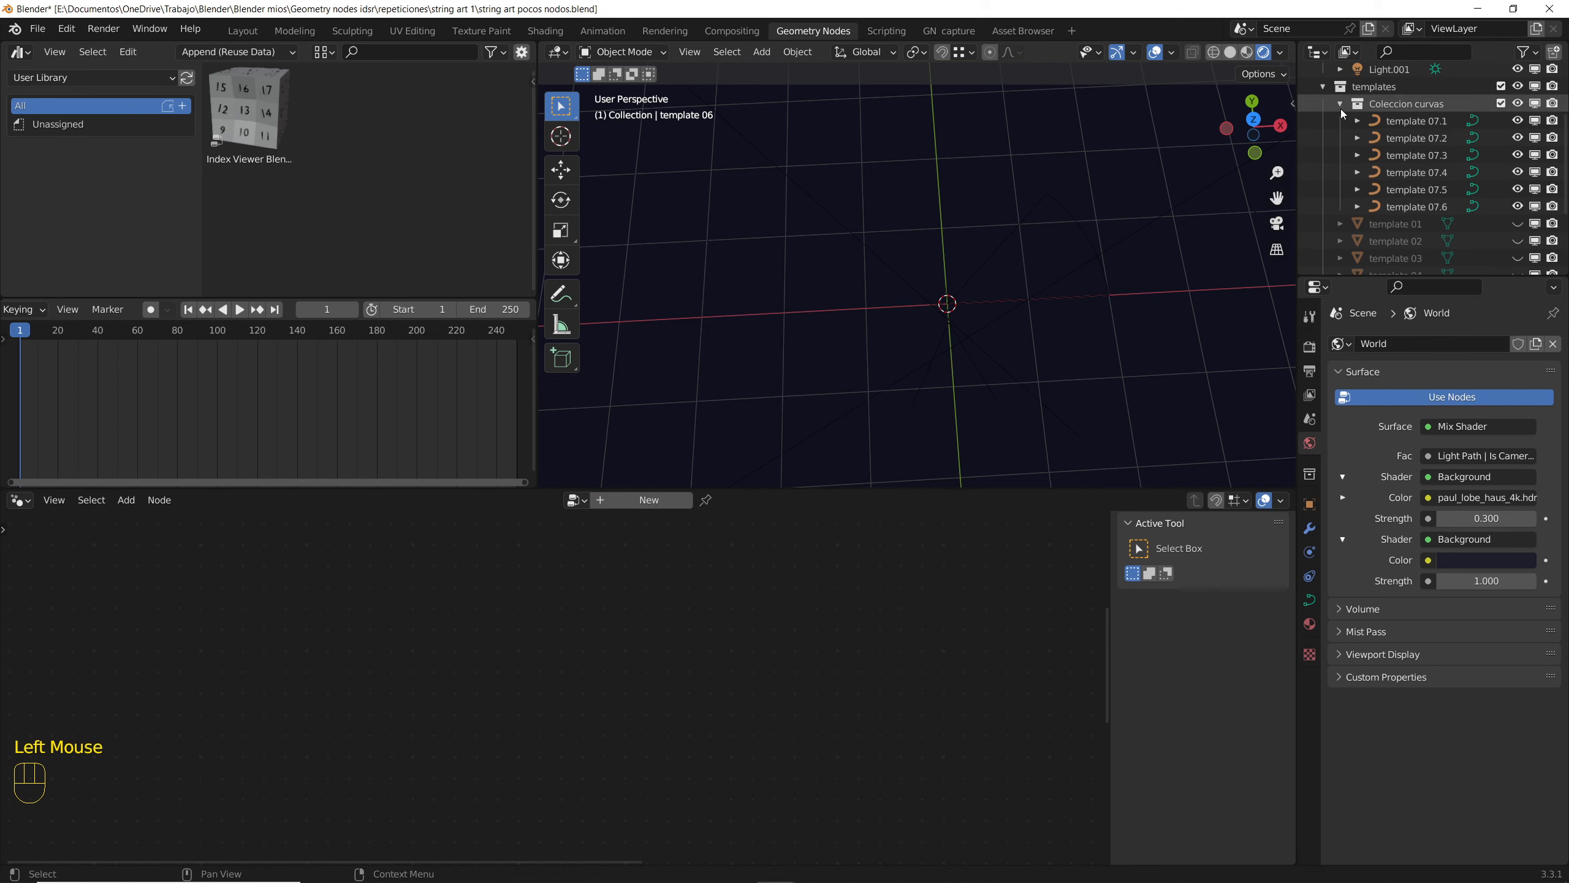
click(1400, 123)
shift+click(1421, 207)
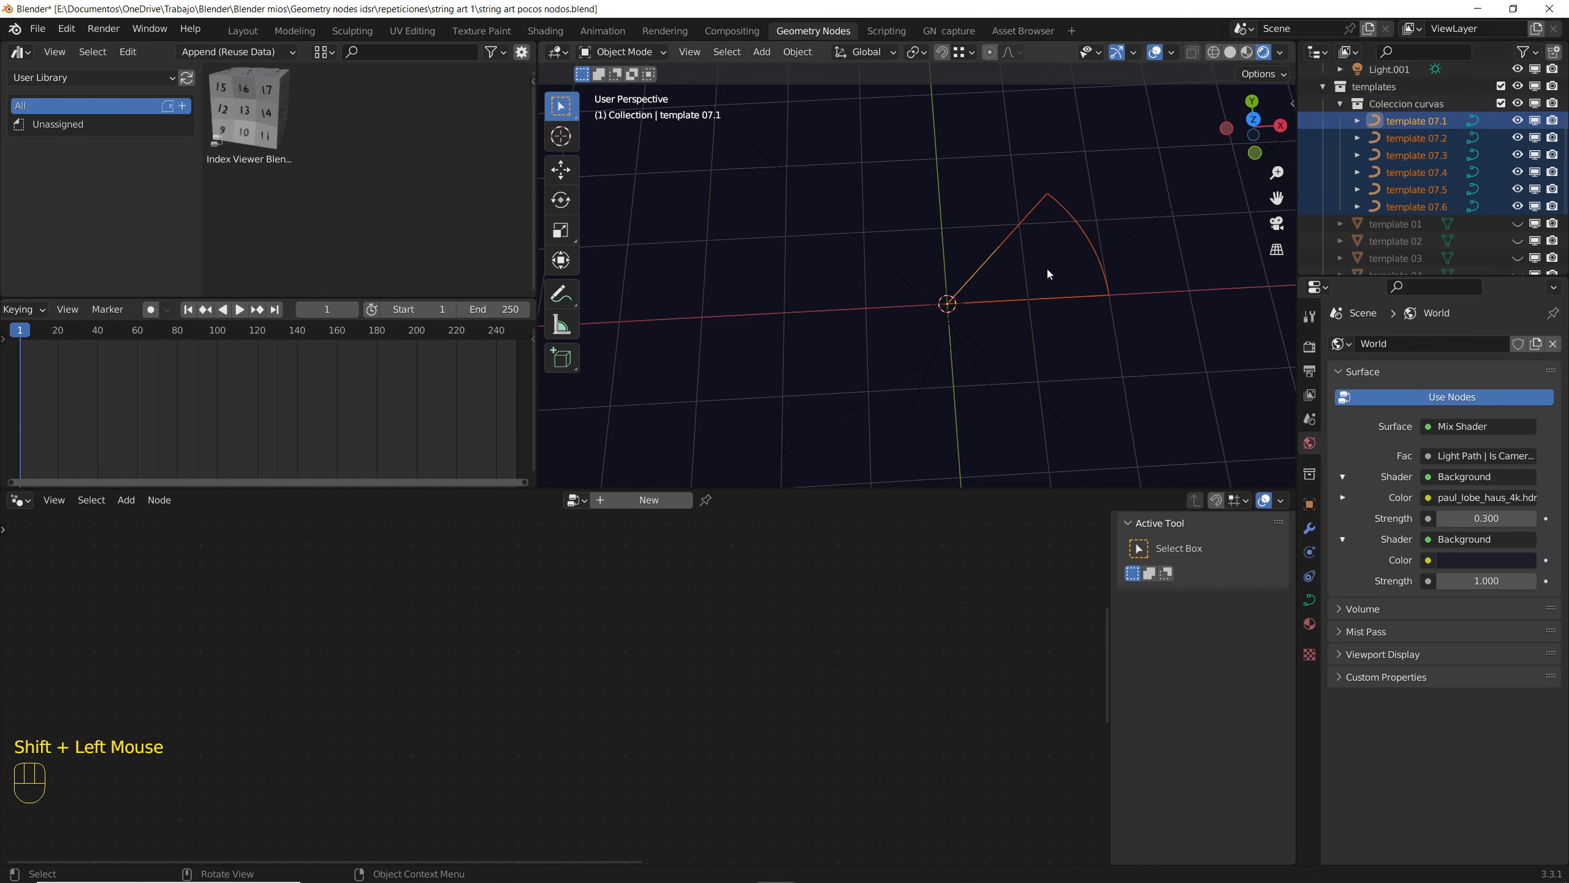
Step: Lighten the World's second Background color to a medium blue-violet and clear the curve selection
click(1467, 561)
drag(1527, 422, 1525, 348)
click(969, 258)
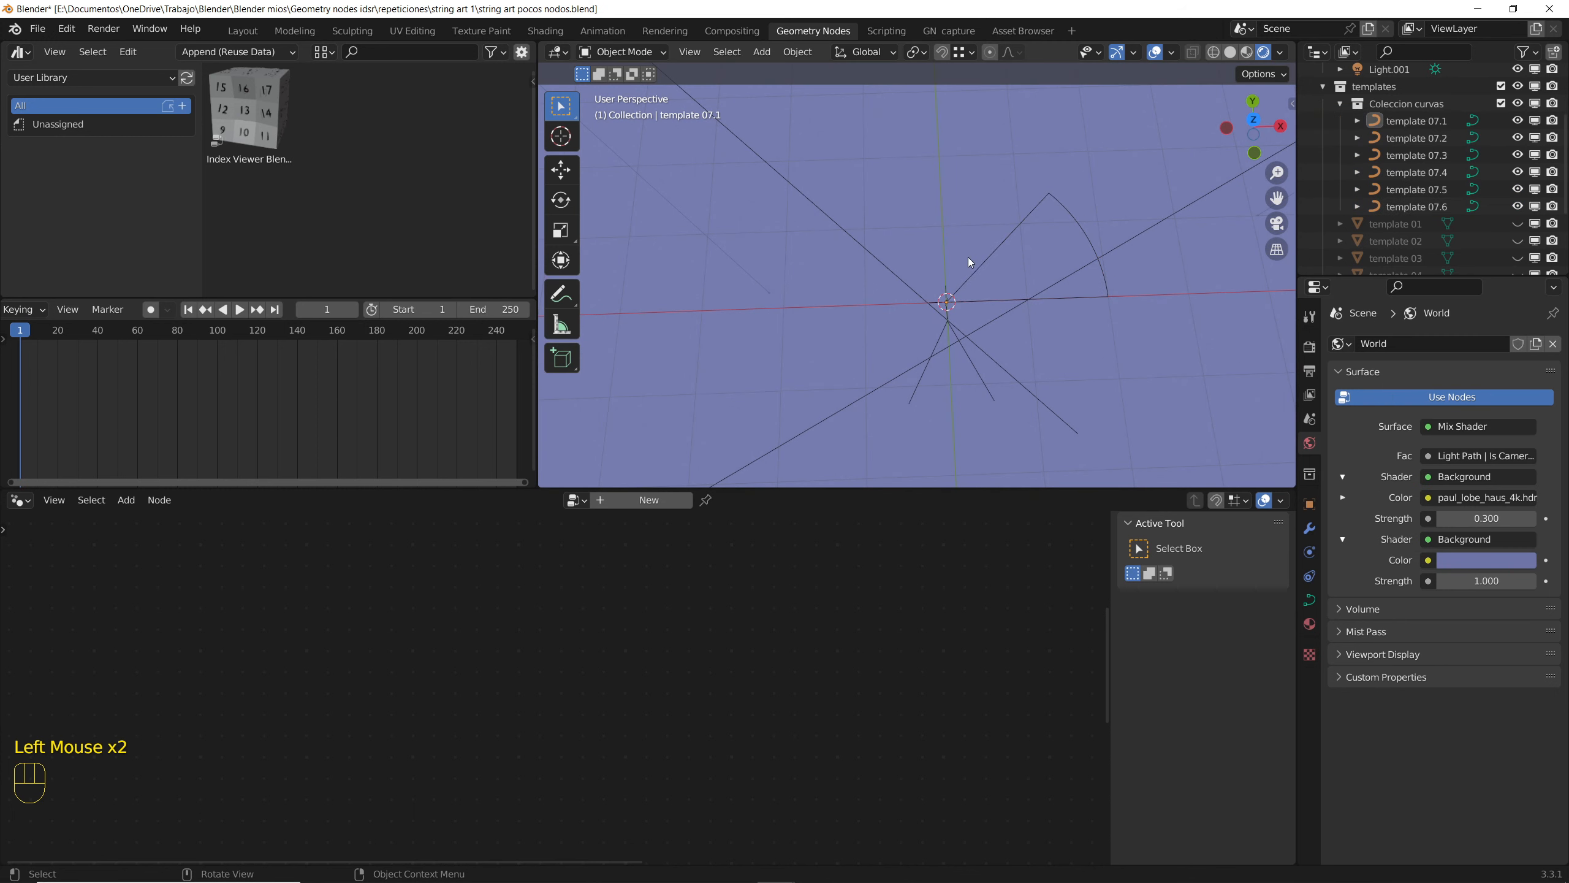
Step: Try moving the template 07.1 and template 07.3 segments individually, cancelling each move
click(978, 267)
key(g)
right_click(883, 178)
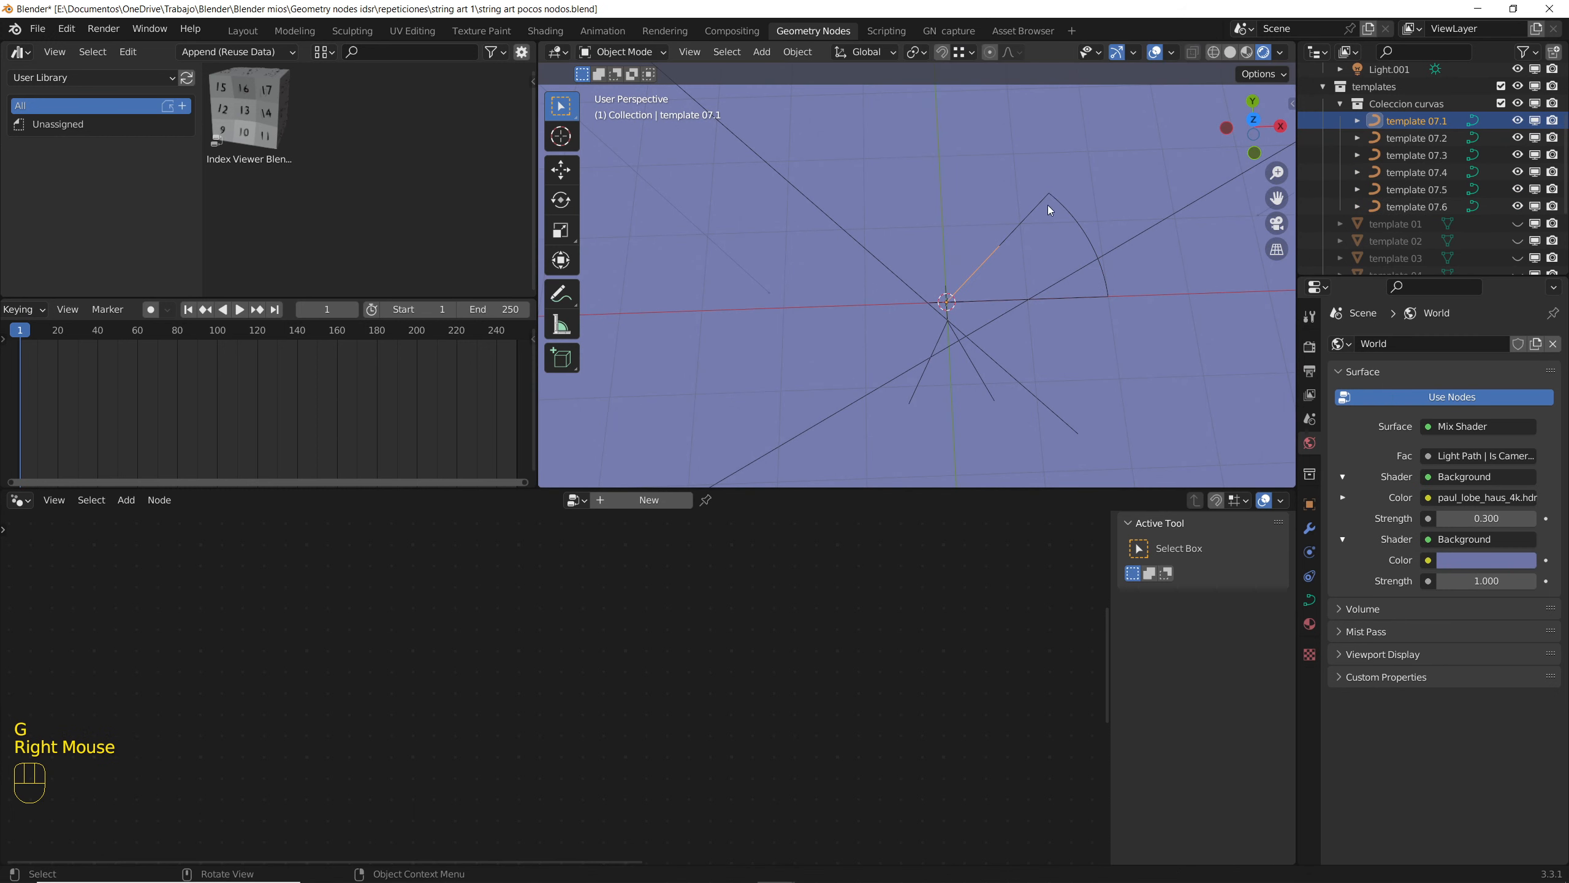
click(1057, 204)
key(g)
right_click(1126, 181)
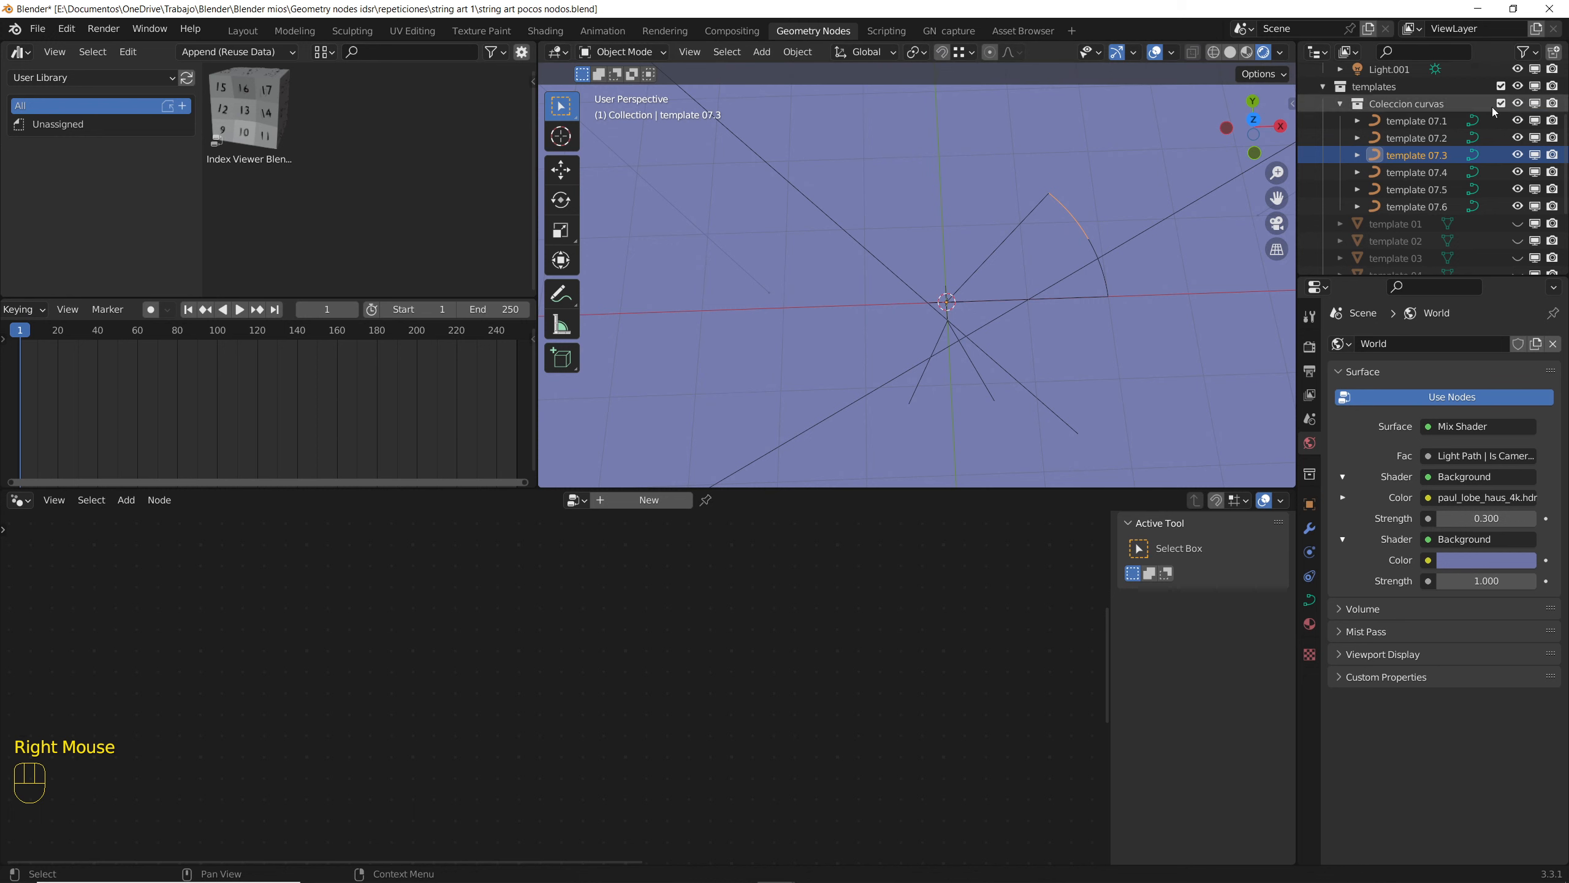
Step: Exclude the templates collection, show the GN String Art object and view it from the top
click(1500, 87)
click(1516, 124)
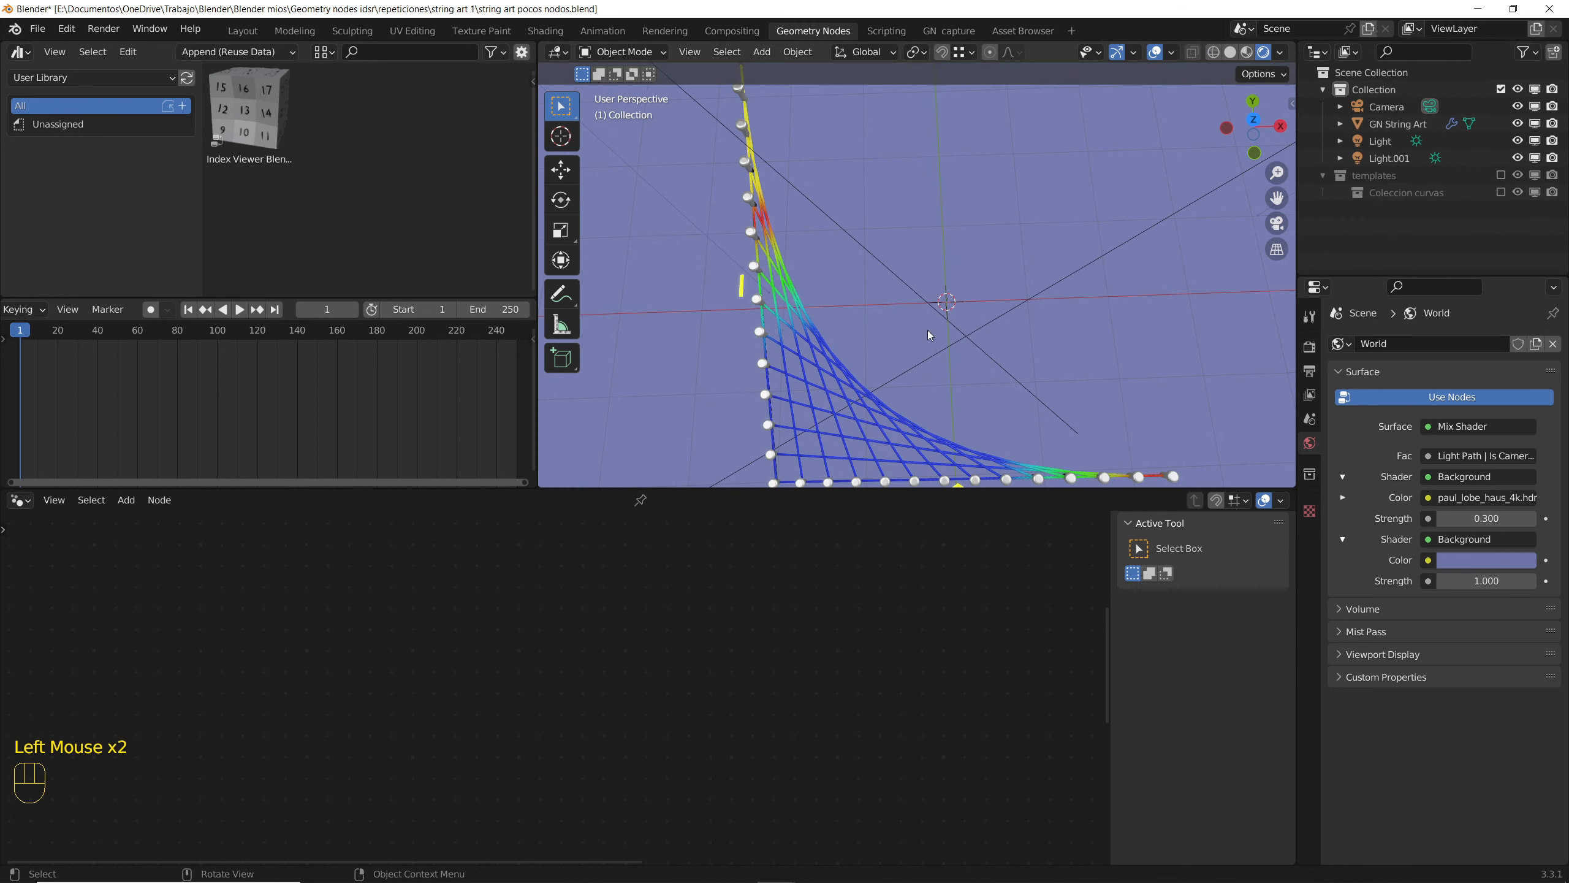
key(KP_7)
Step: Darken the World's second Background color to an HSV value of 0.020 and select the GN String Art object
click(1487, 562)
drag(1520, 417, 1522, 438)
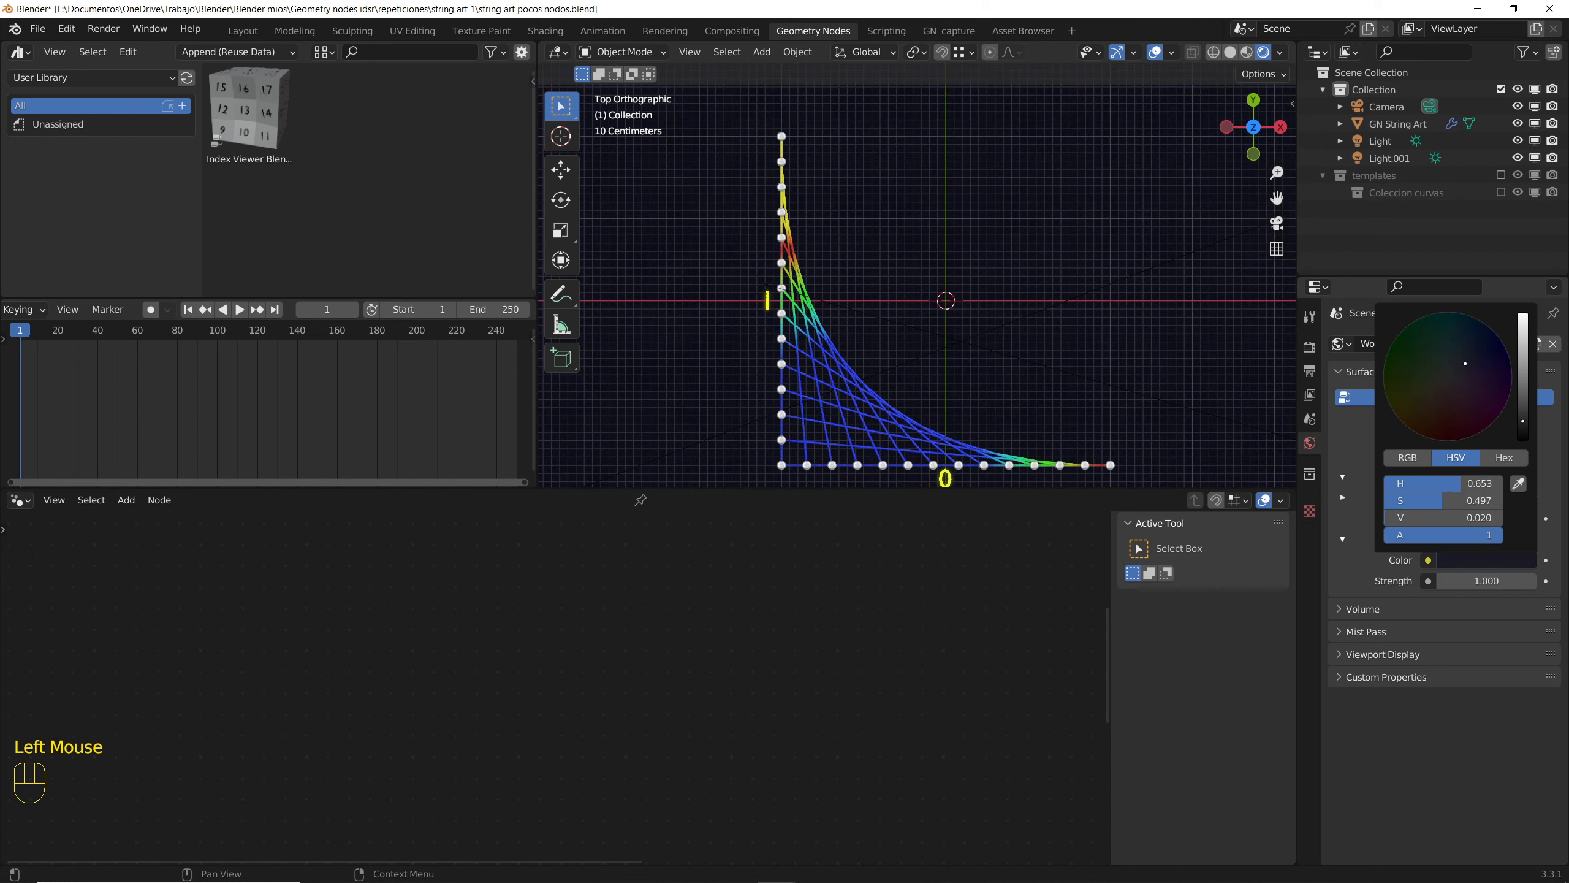
shift+middle_drag(915, 332, 927, 304)
scroll(929, 309, down, 1)
click(858, 365)
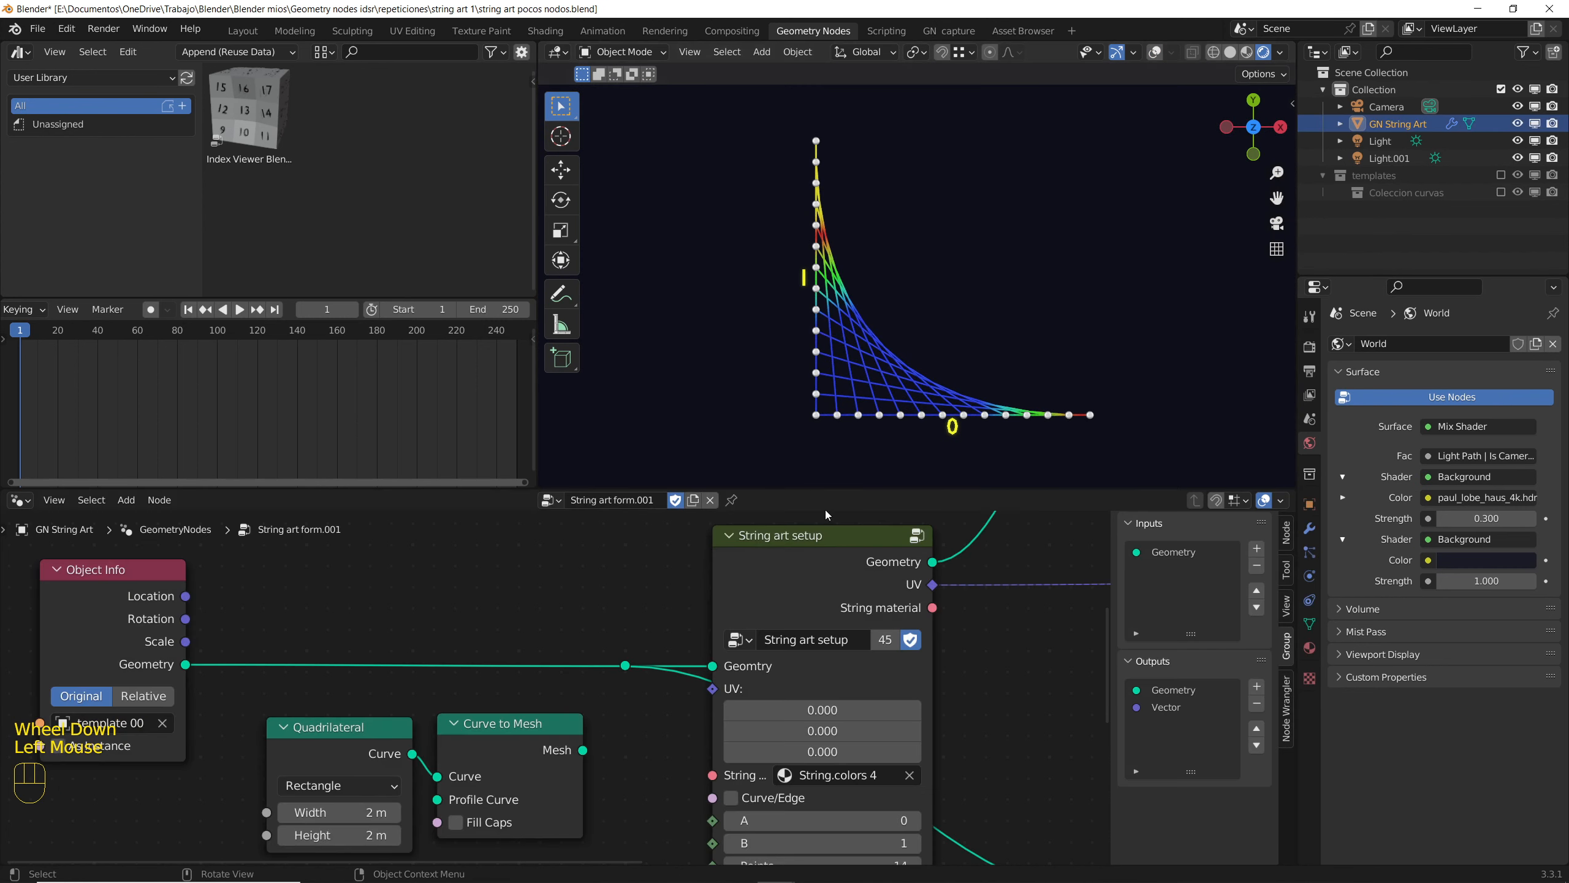
Step: Switch GN String Art's geometry node tree to String art form.002
scroll(735, 624, down, 3)
middle_drag(735, 624, 752, 616)
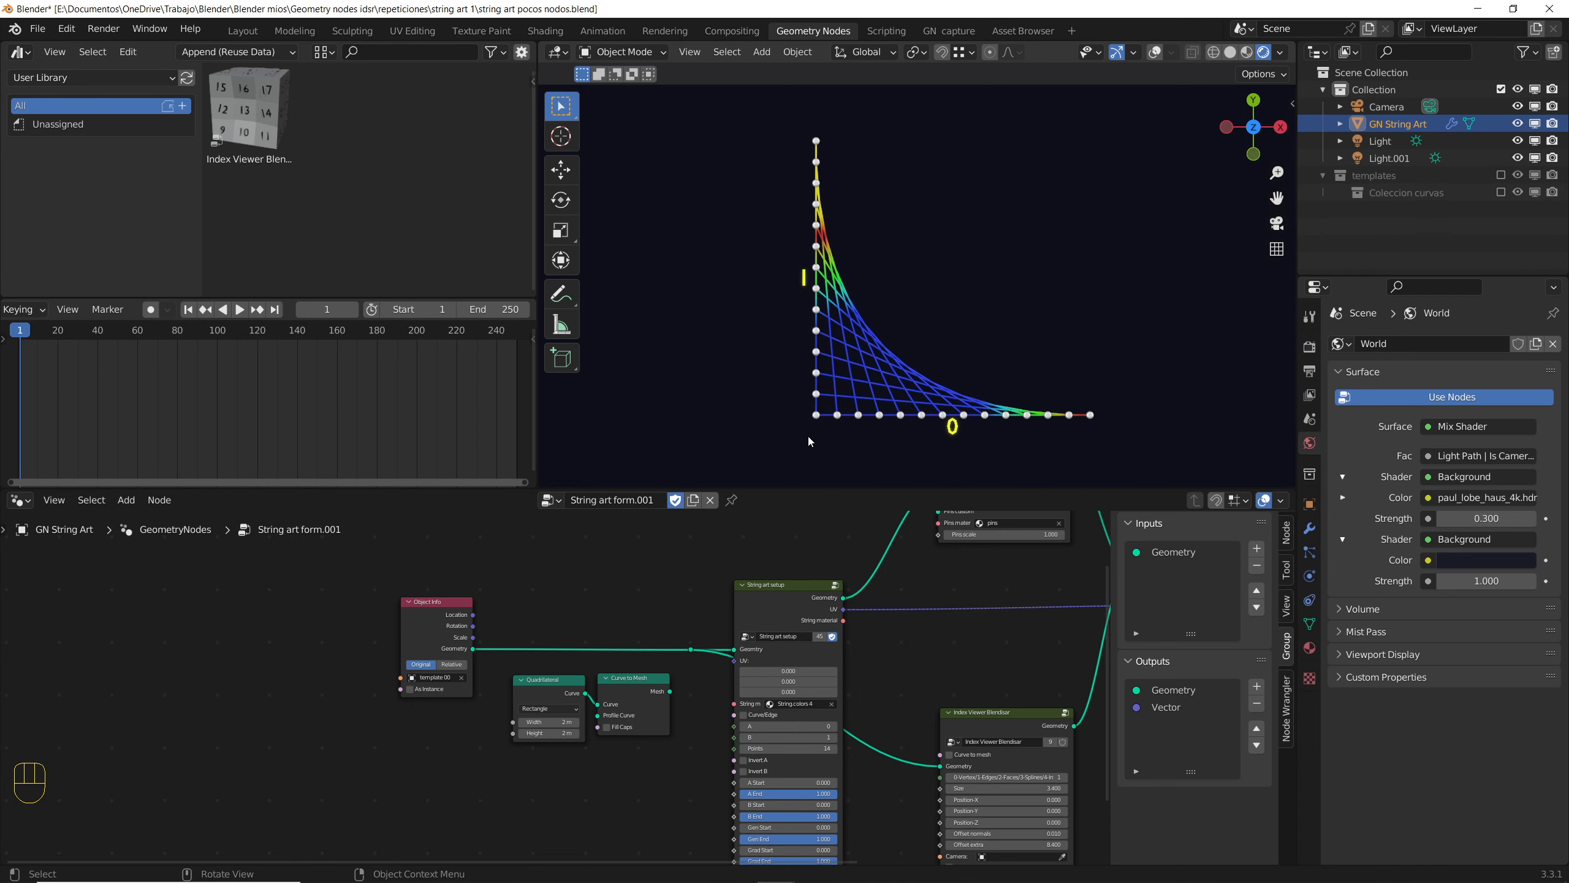
click(550, 500)
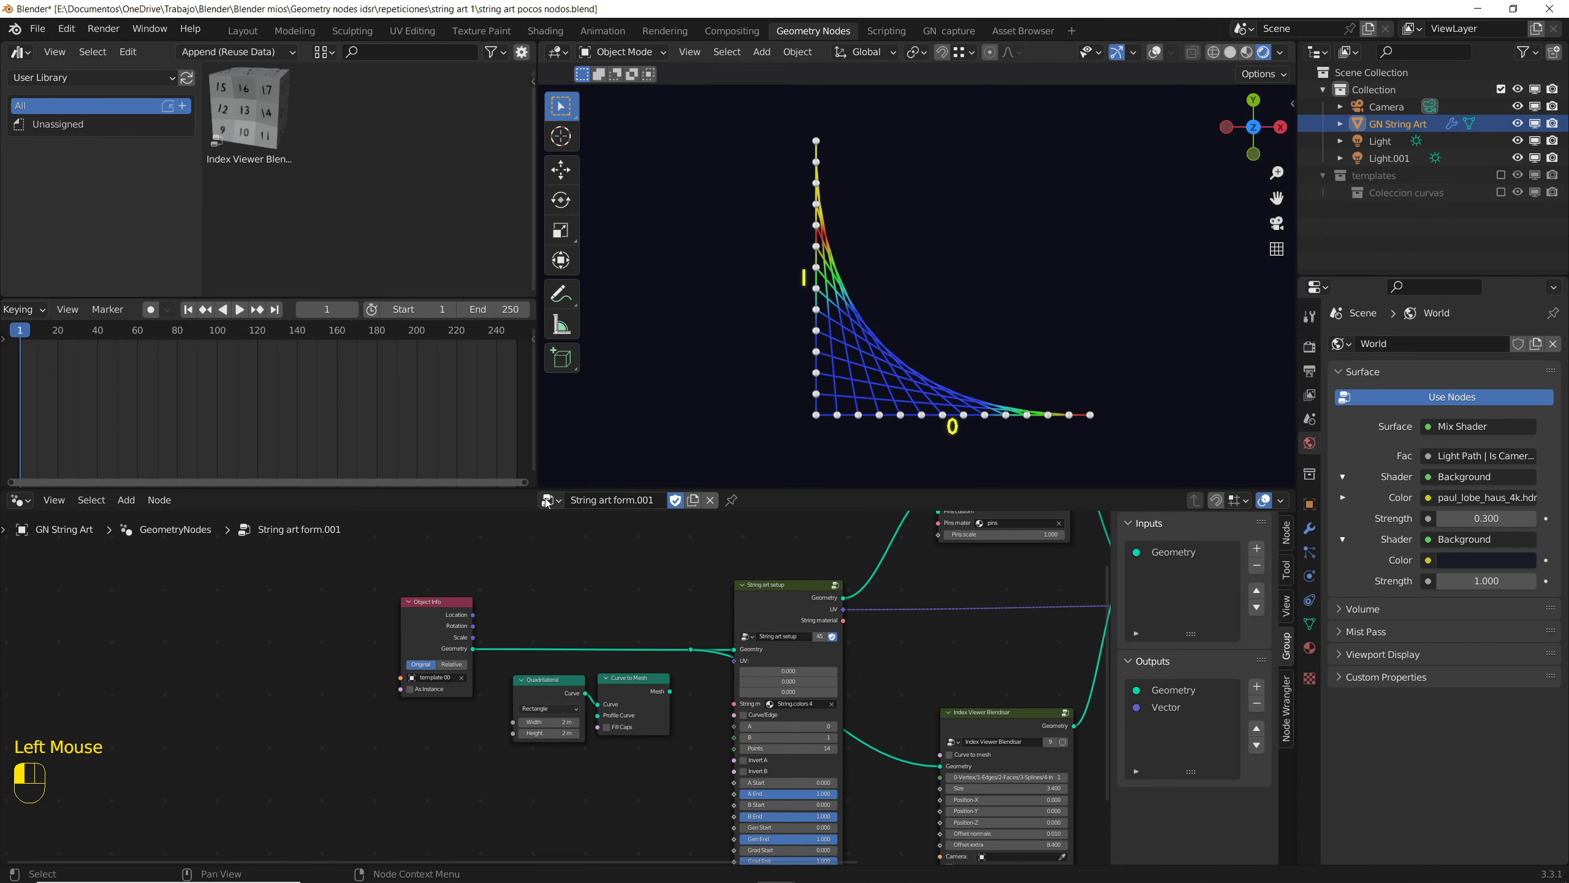
click(571, 584)
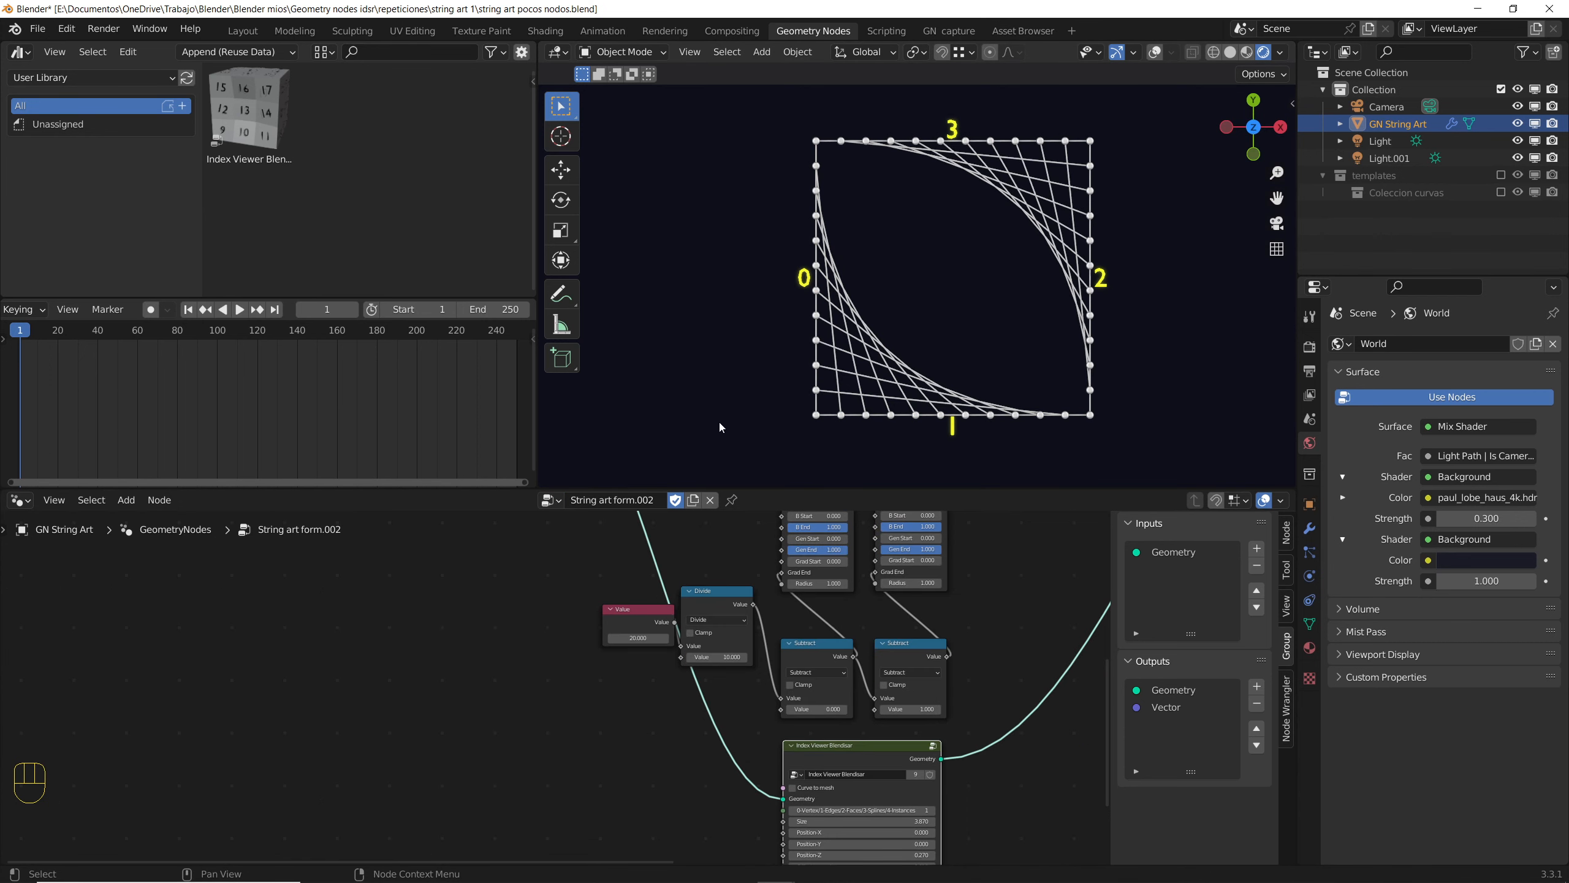
scroll(941, 210, up, 1)
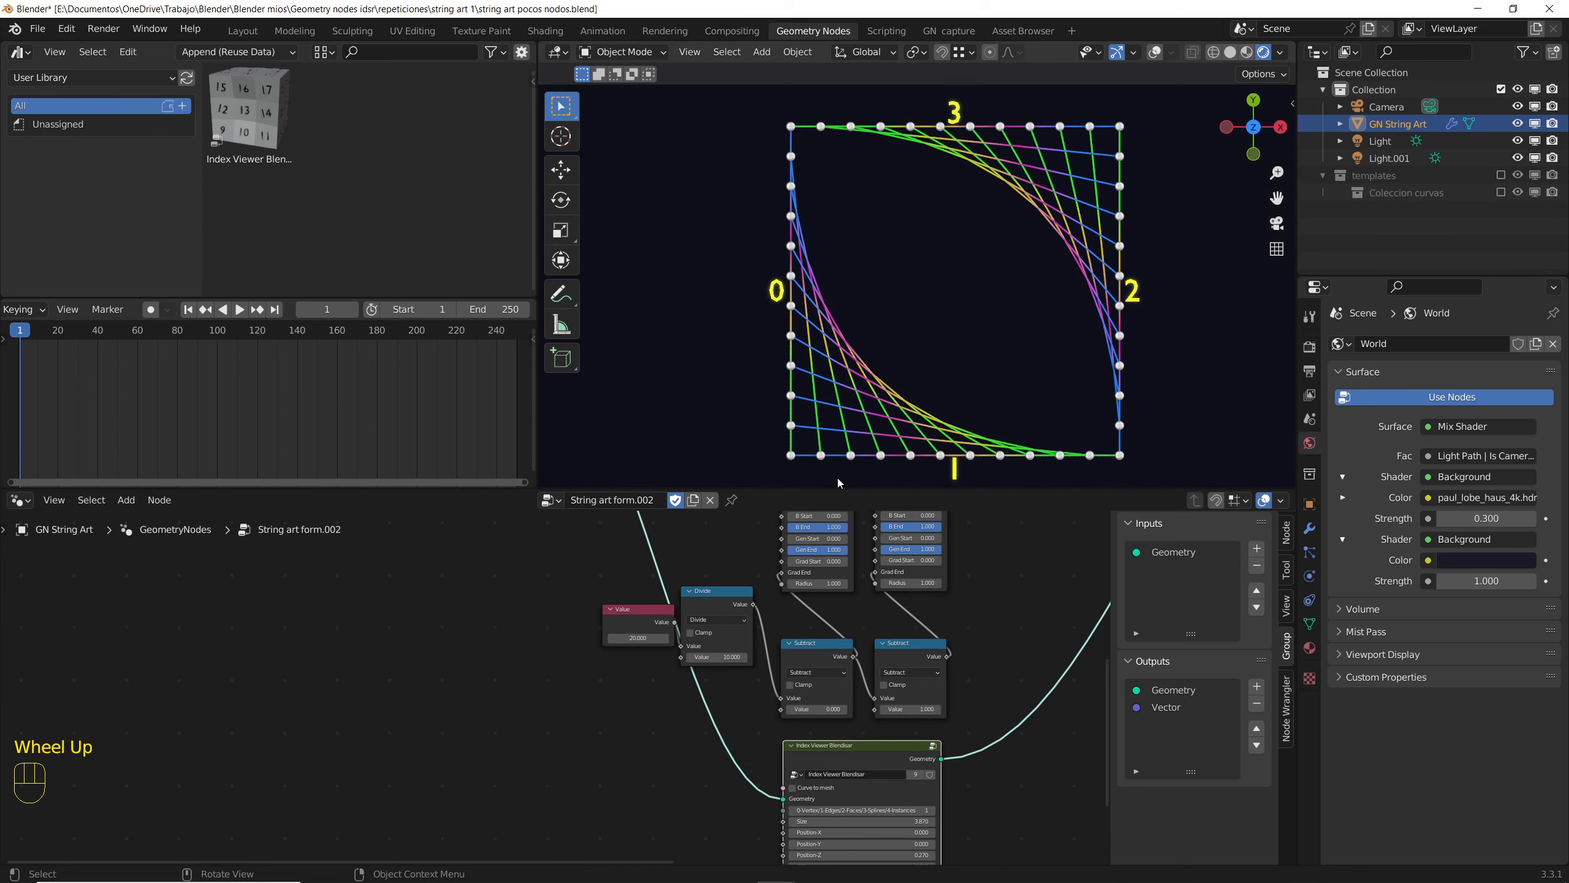
Step: Examine how Object Info and the two chained String art setup nodes are connected in this tree
scroll(865, 649, down, 3)
middle_drag(865, 649, 870, 640)
scroll(870, 640, up, 6)
drag(870, 640, 875, 598)
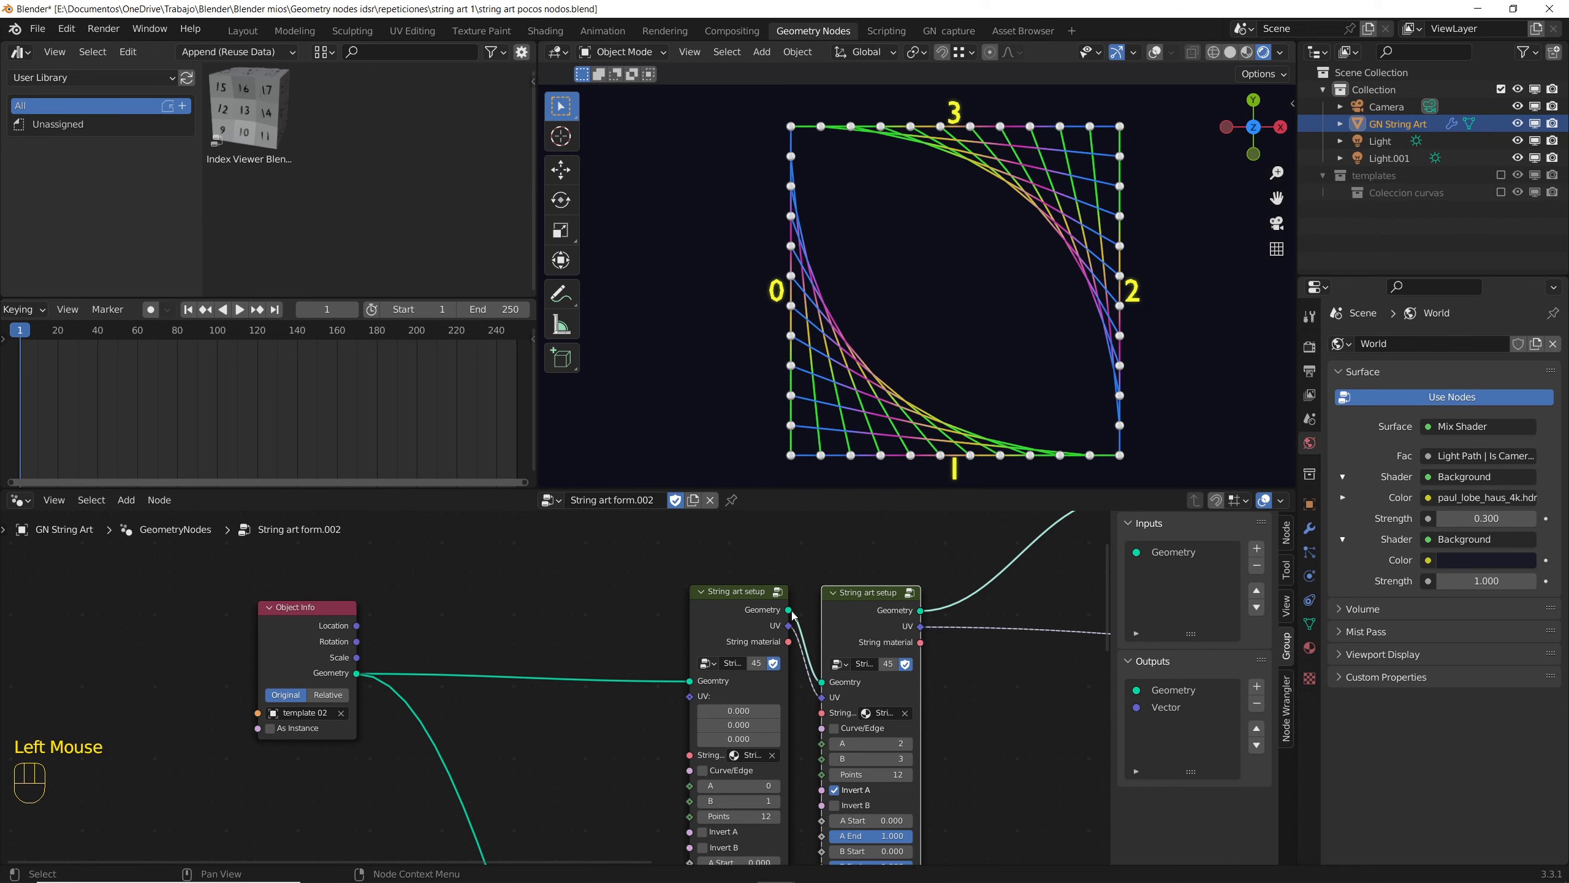
mouse_move(735, 613)
middle_down()
mouse_move(714, 565)
mouse_move(726, 634)
mouse_move(718, 595)
middle_up()
scroll(753, 597, up, 4)
scroll(834, 616, down, 4)
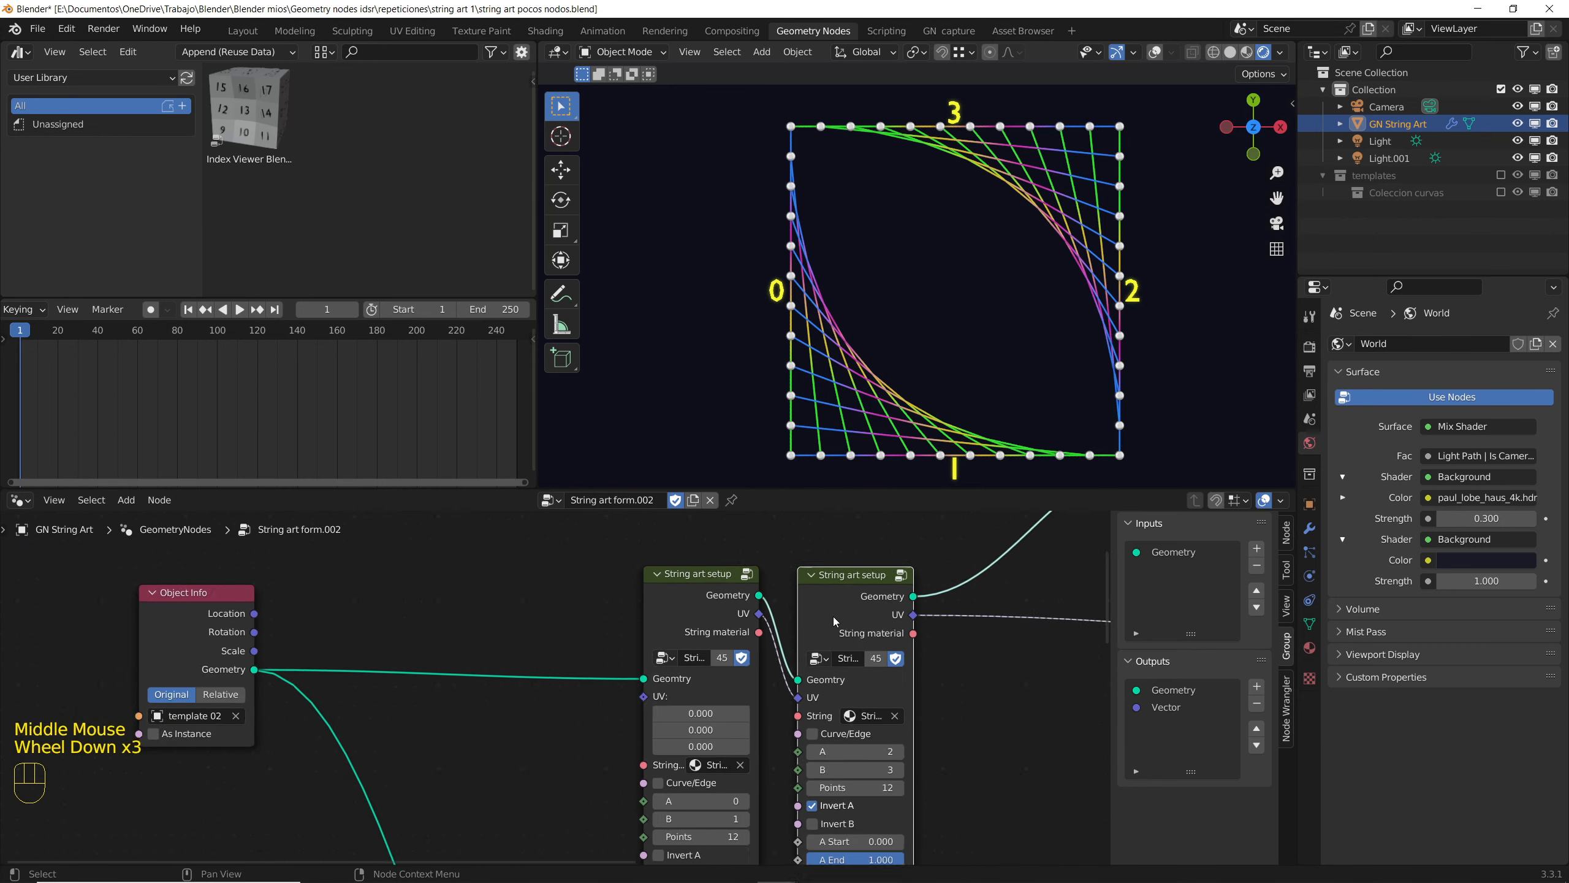
middle_drag(834, 616, 710, 567)
scroll(789, 562, up, 7)
scroll(789, 563, down, 3)
Step: Duplicate the second String art setup node and insert the copy into the Geometry link after it
click(710, 567)
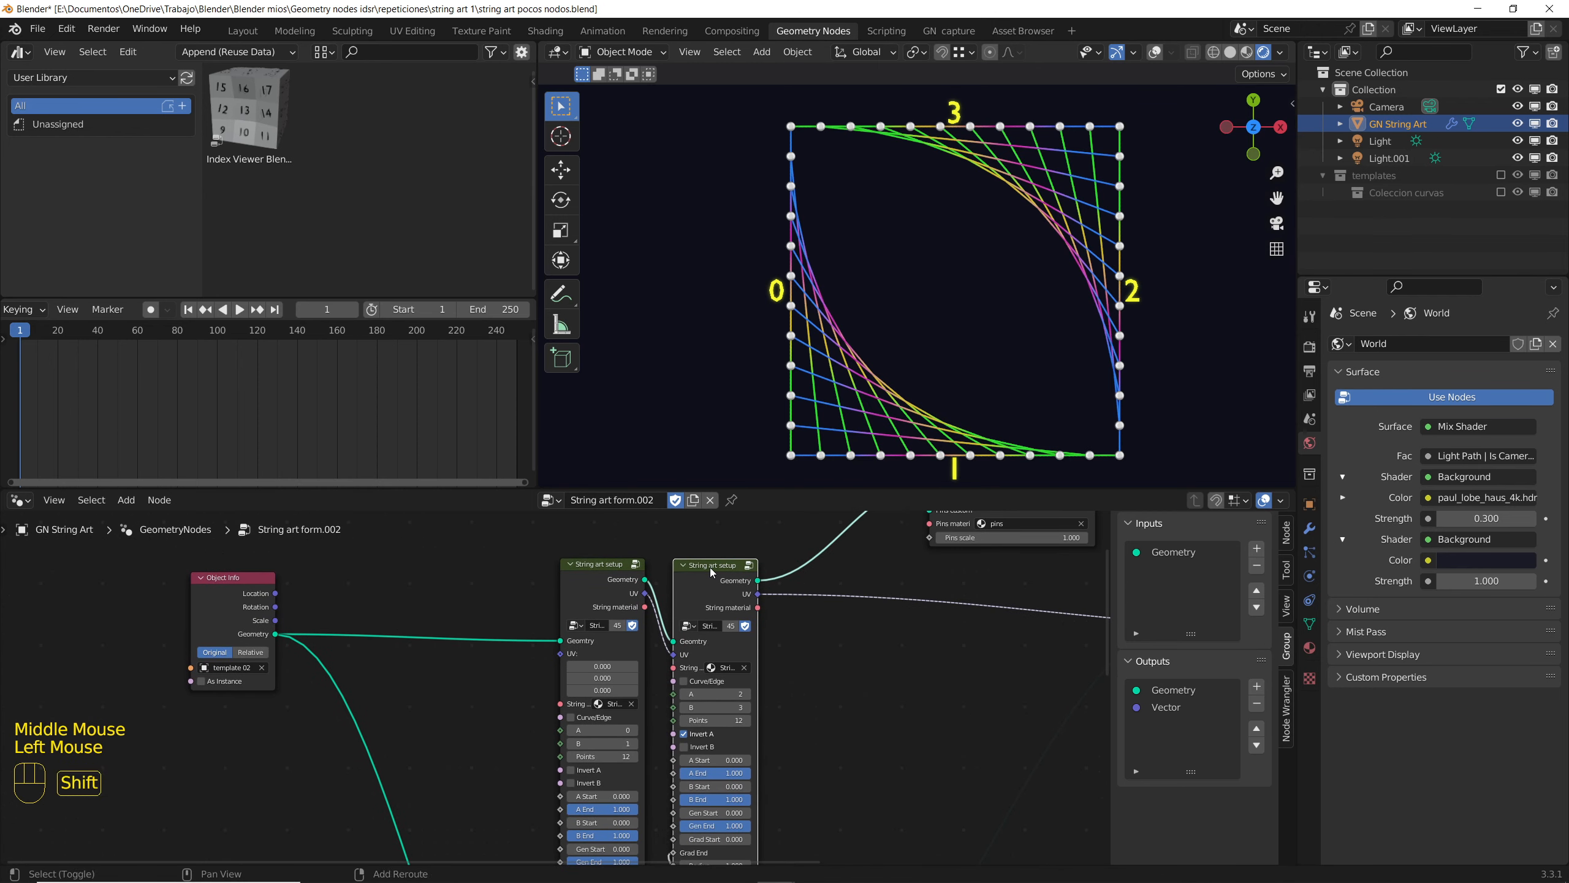
key(shift+d)
click(822, 552)
drag(822, 553, 859, 567)
middle_drag(859, 567, 871, 532)
Step: Set the duplicated String art setup node's A to 3 and B to 1
click(879, 691)
text(3)
key(Return)
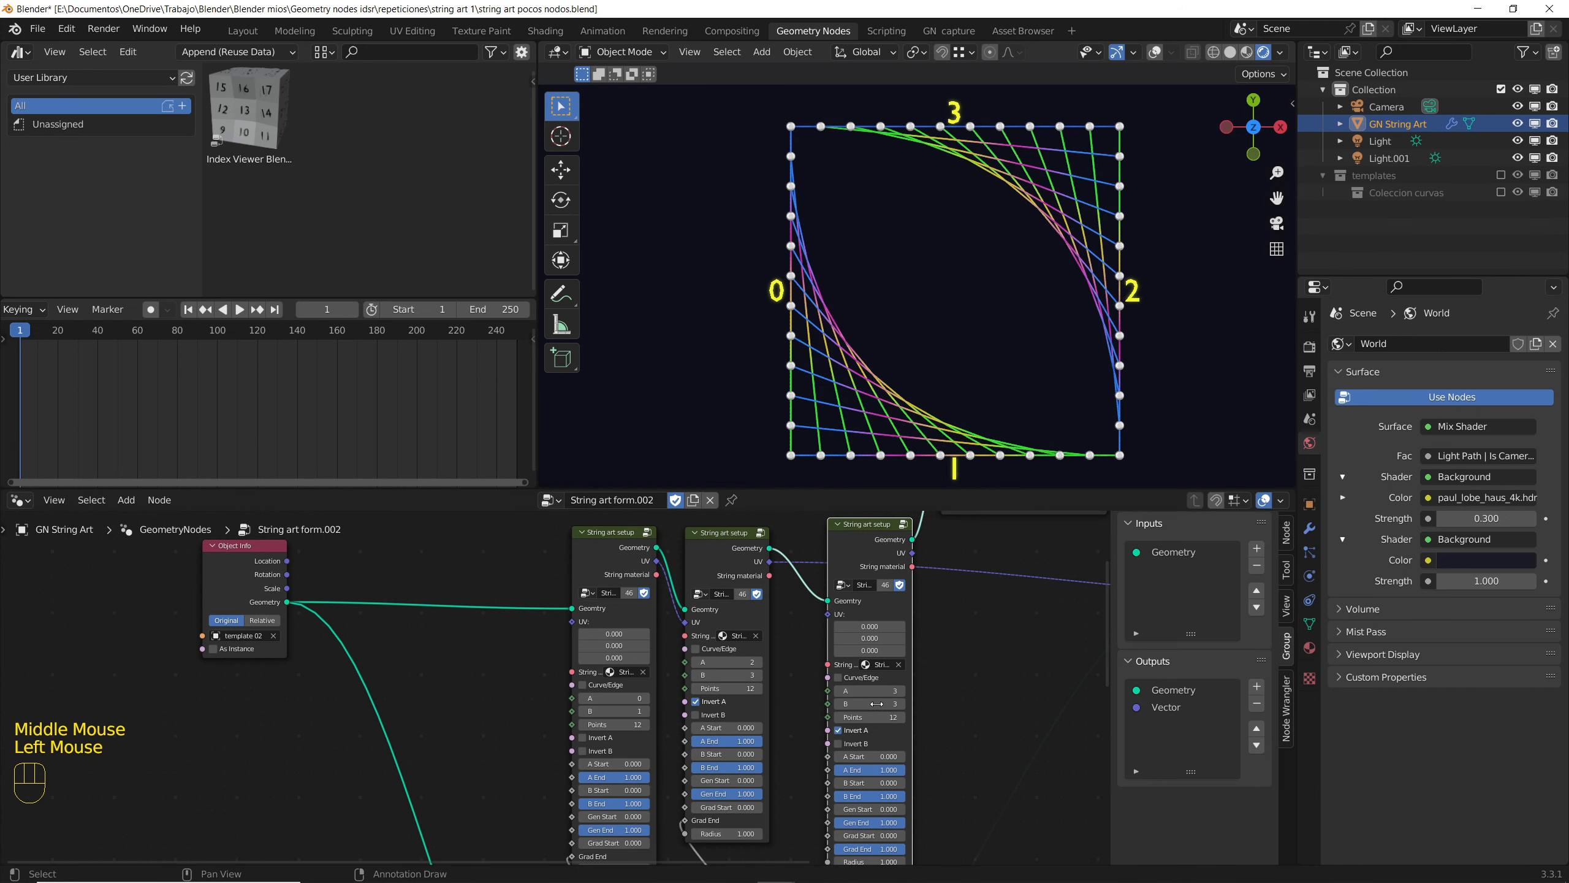
double_click(871, 703)
text(1)
key(Return)
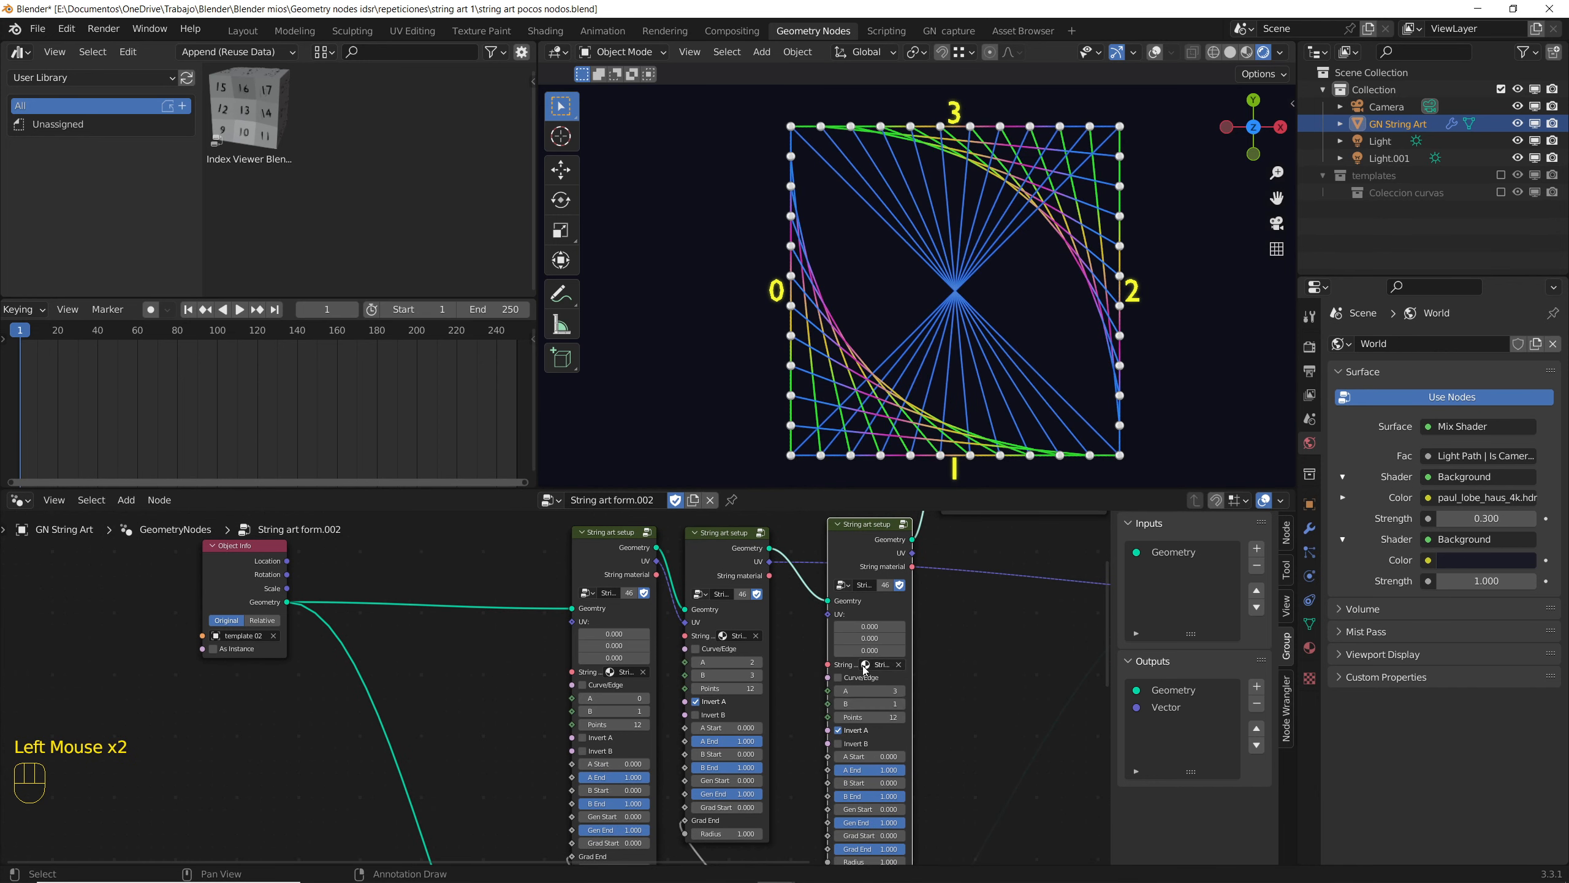
Step: Toggle Invert A on the duplicated String art setup node several times to compare patterns, leaving it disabled
click(839, 731)
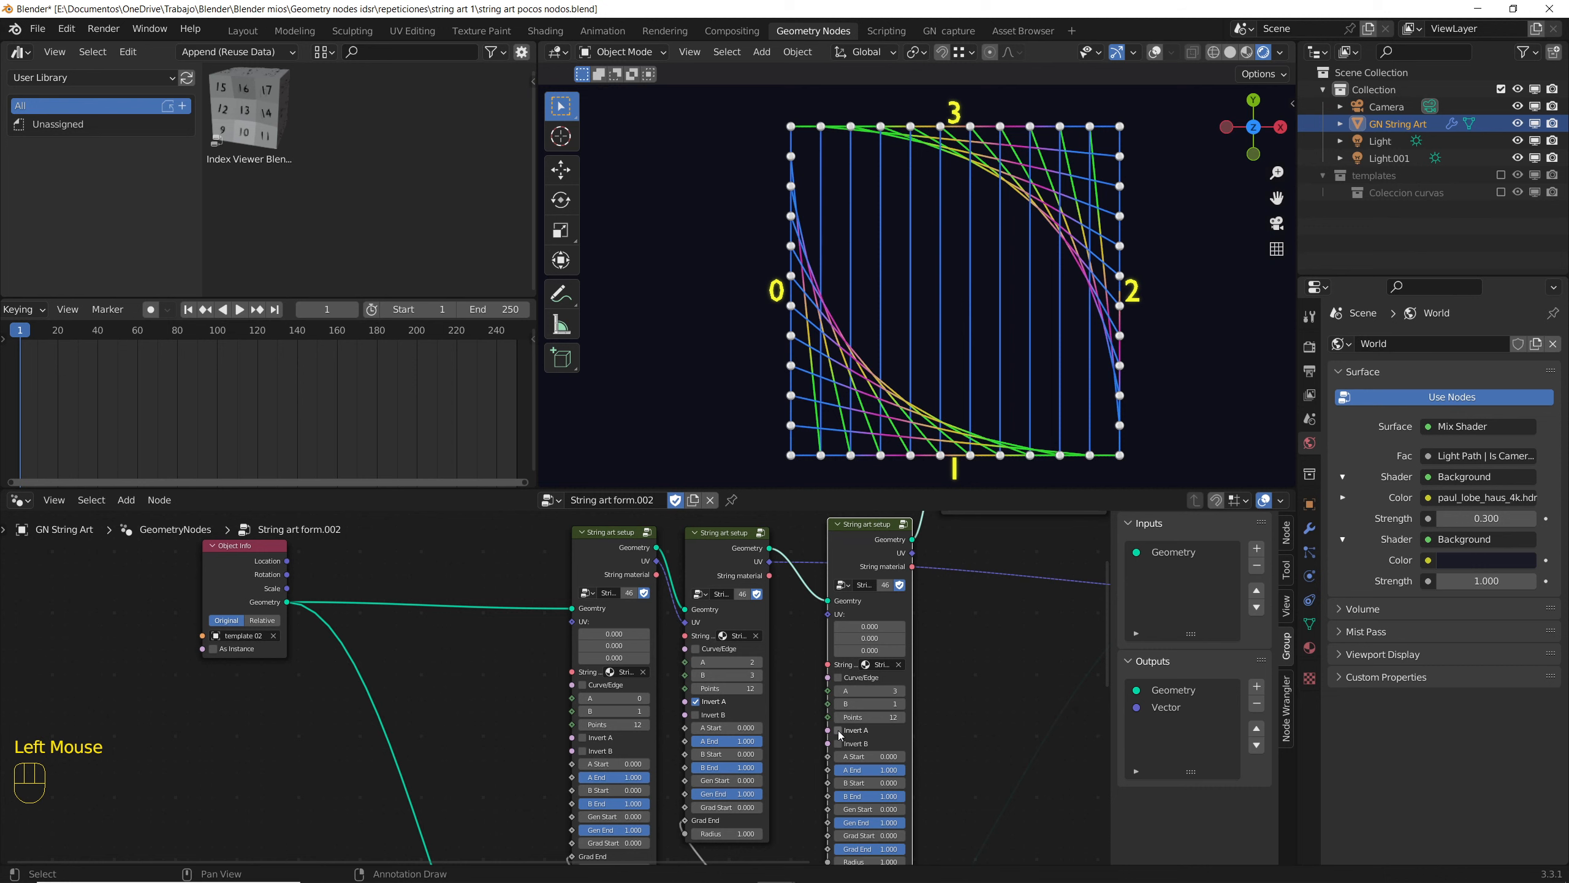
click(839, 732)
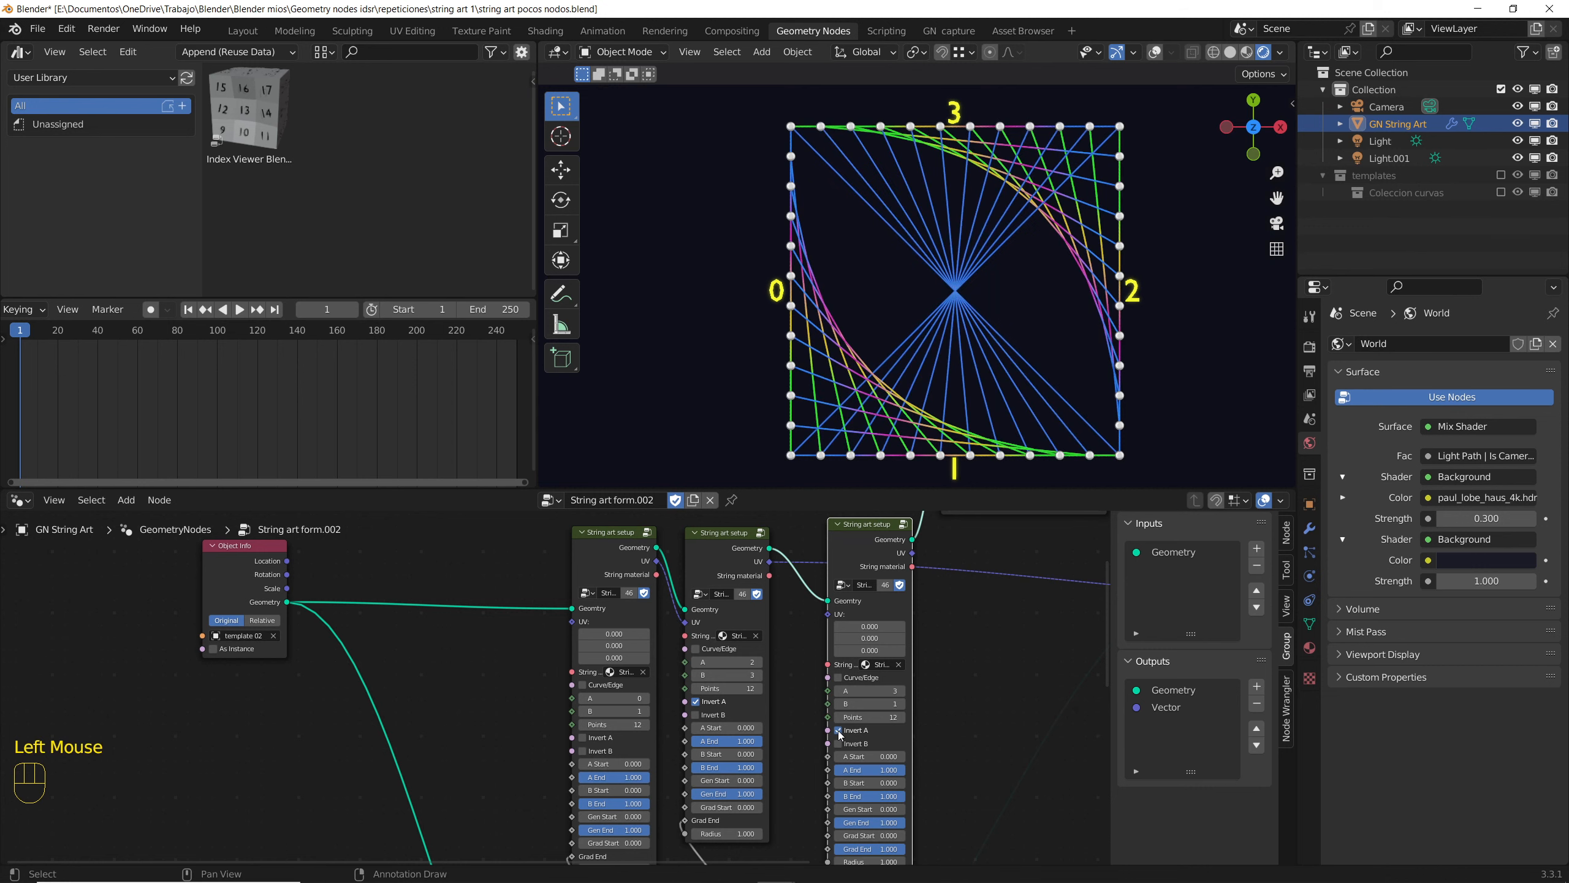
click(839, 731)
click(839, 731)
click(838, 732)
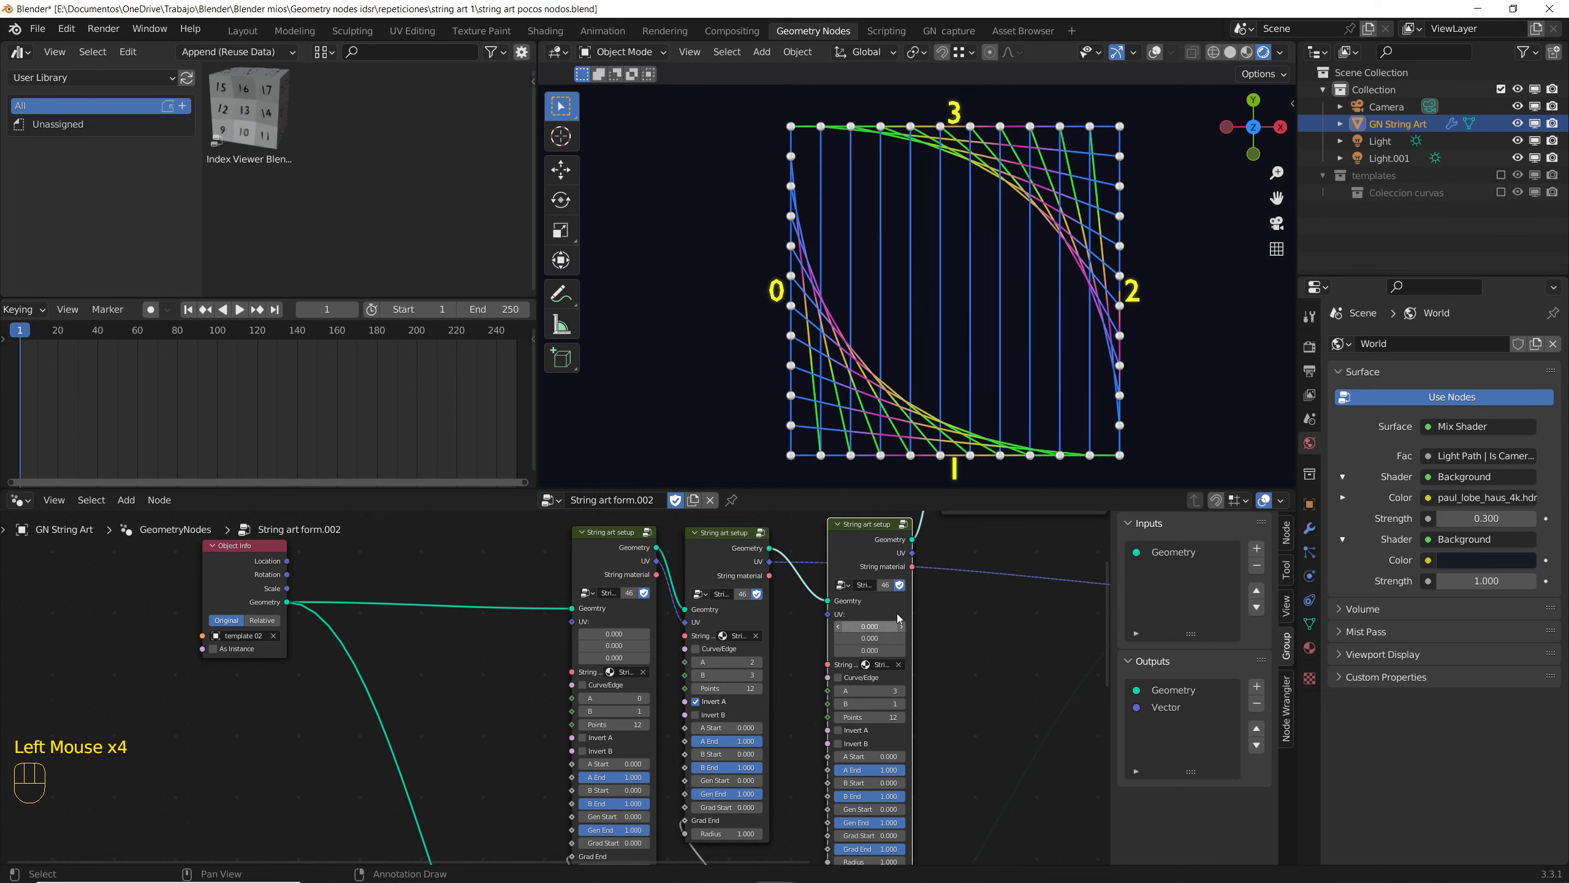
Step: Delete the duplicated String art setup node while keeping the Geometry link connected
click(847, 526)
key(ctrl+x)
scroll(830, 650, down, 3)
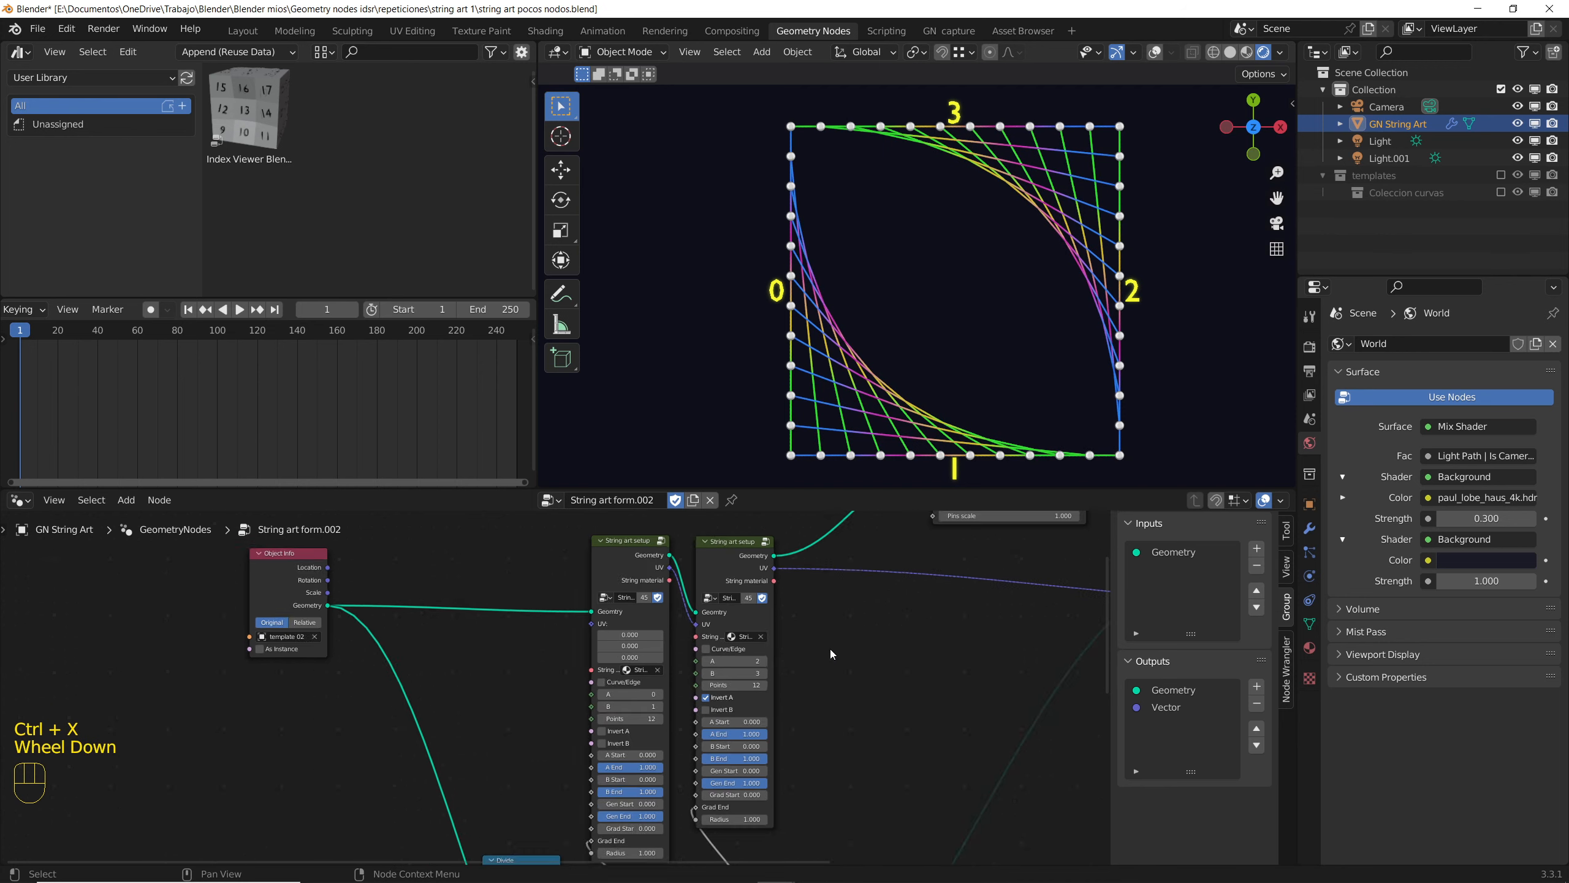
Step: Assign a green string material to the second String art setup node
middle_drag(830, 650, 930, 609)
scroll(773, 609, up, 2)
middle_drag(756, 621, 767, 659)
scroll(767, 659, up, 2)
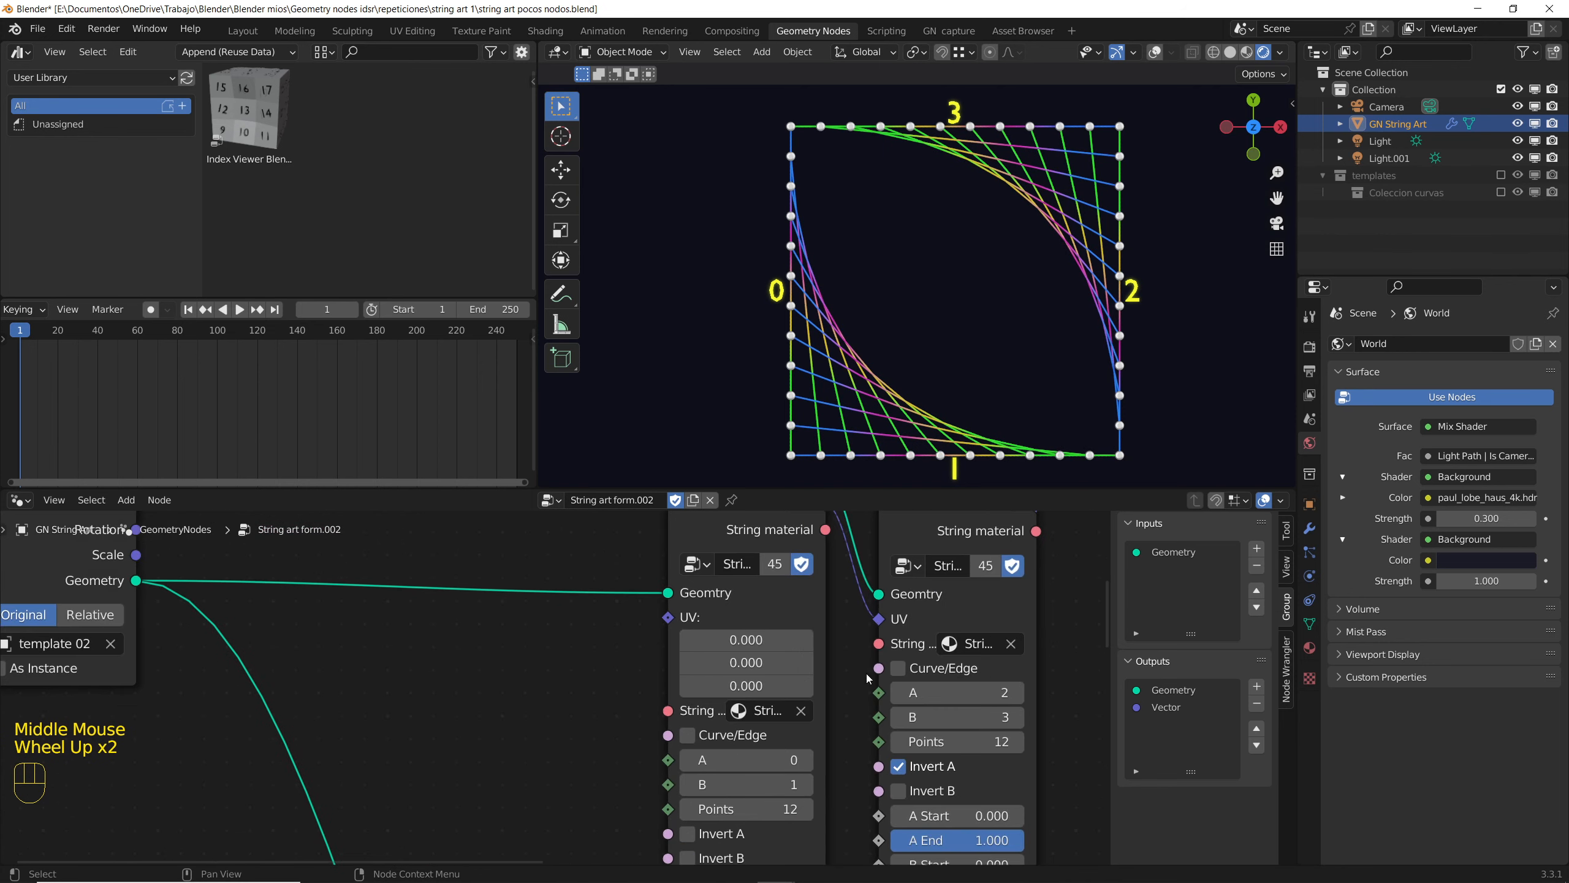
click(968, 651)
click(1014, 498)
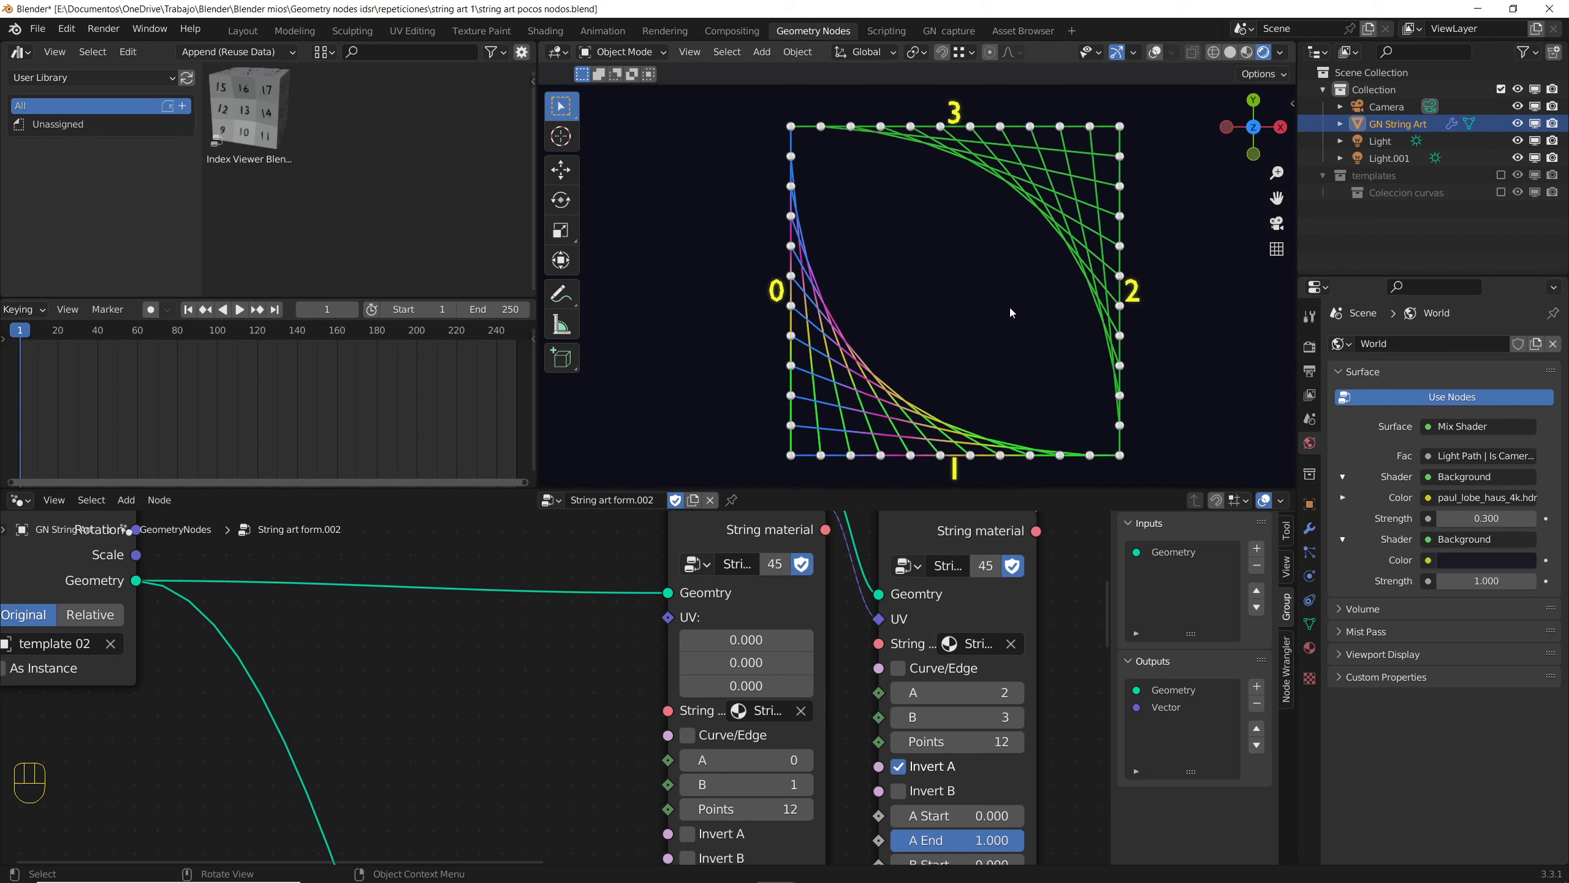
Step: Link the first String art setup node's String material output to the second node's String material input
middle_drag(887, 586, 888, 612)
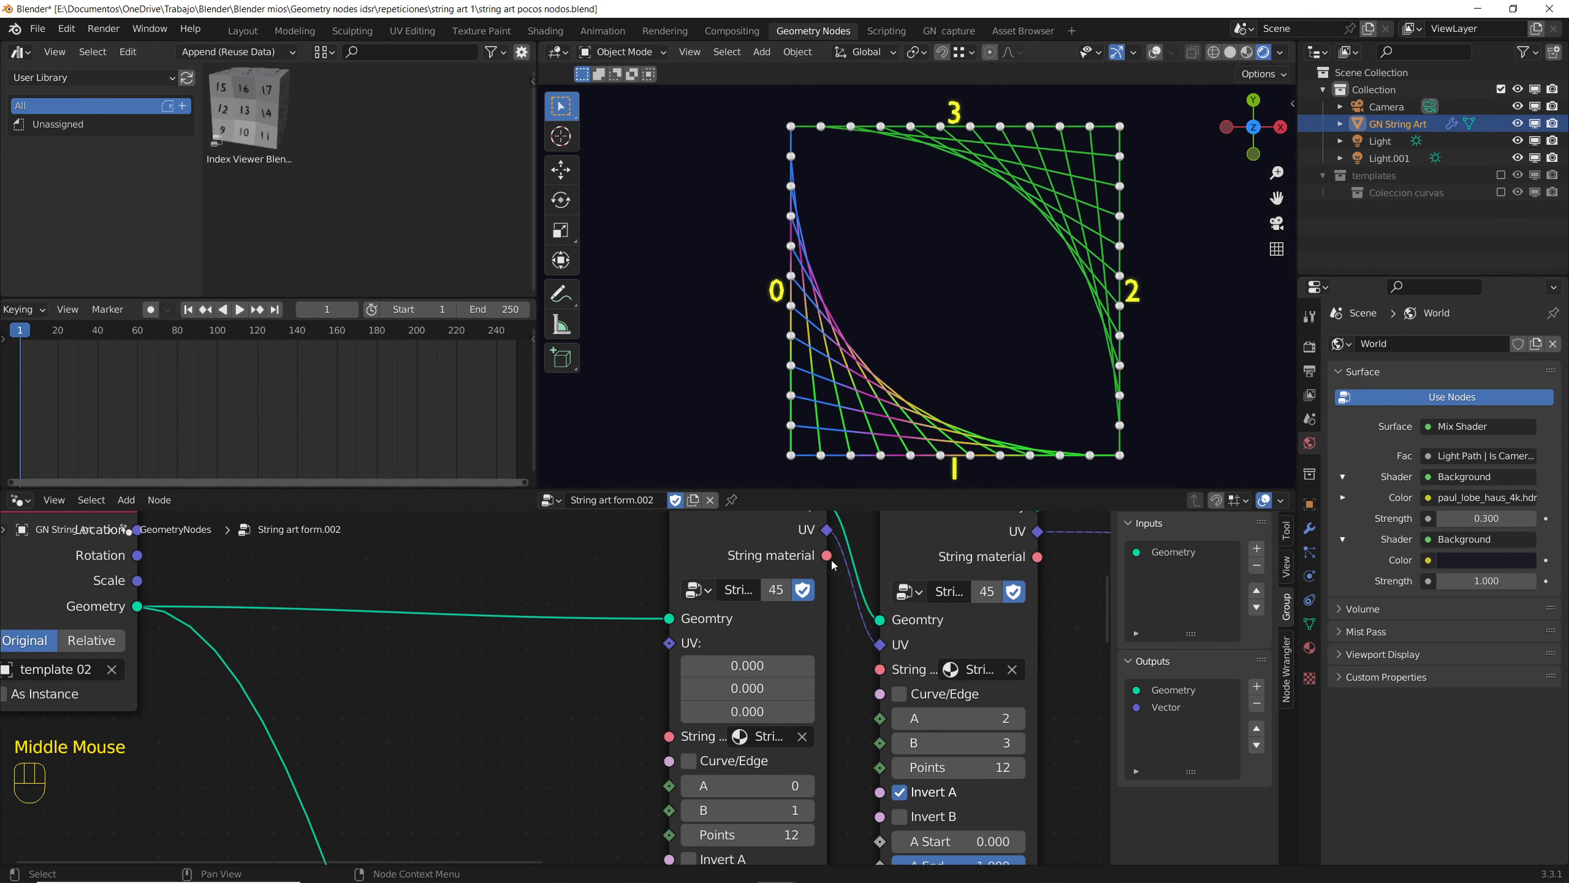
drag(828, 558, 830, 581)
drag(858, 654, 882, 675)
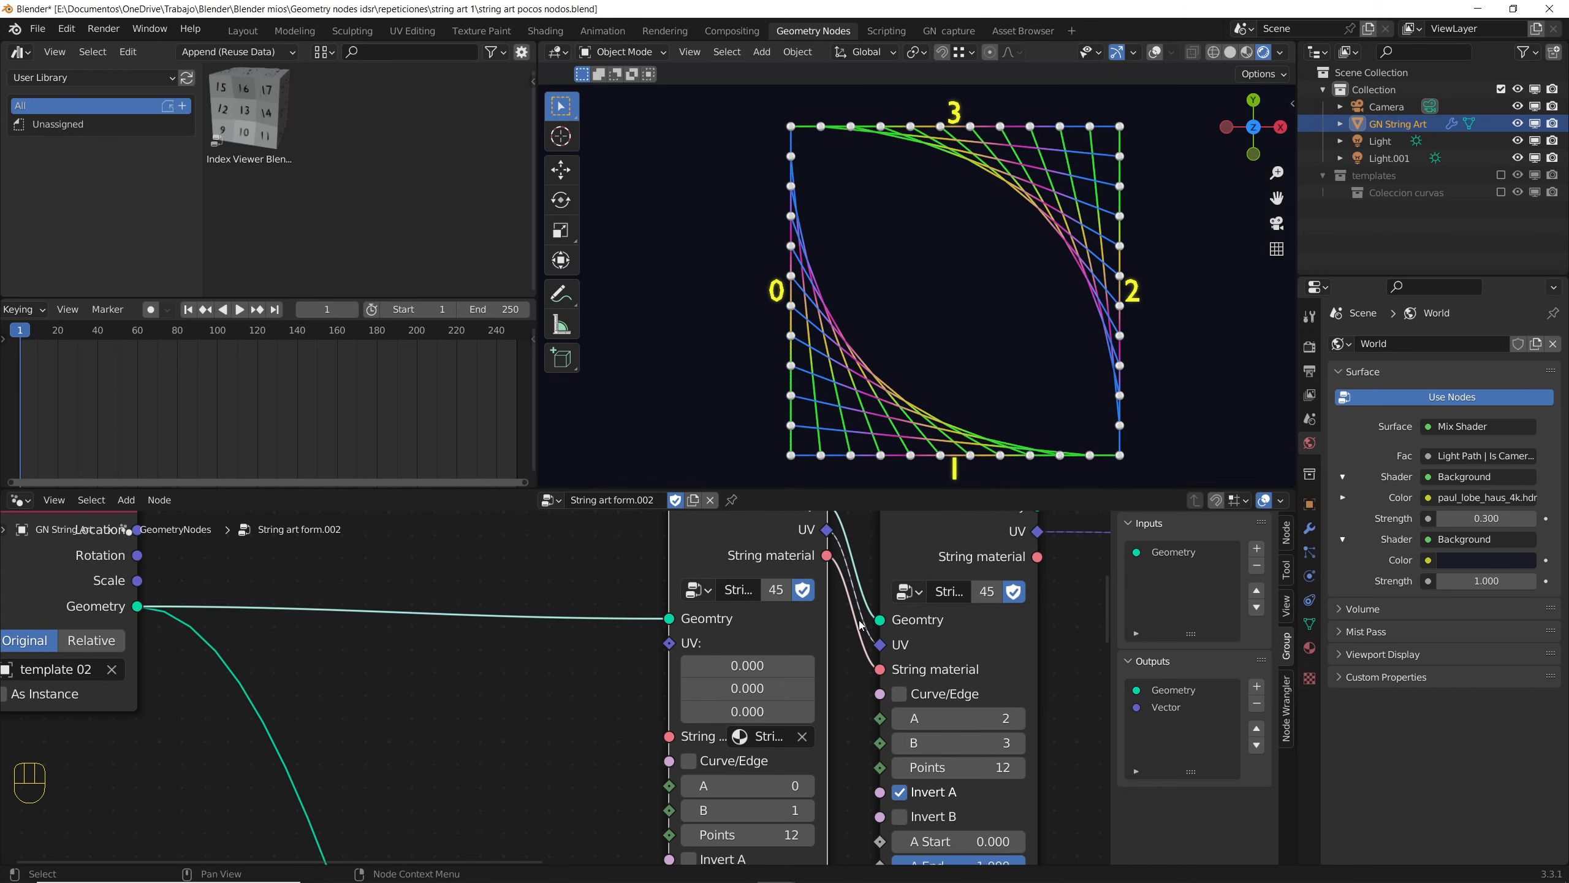
Step: Check the modifier's uv output attribute and inspect the twisted string texture up close
scroll(860, 626, down, 4)
scroll(479, 665, down, 2)
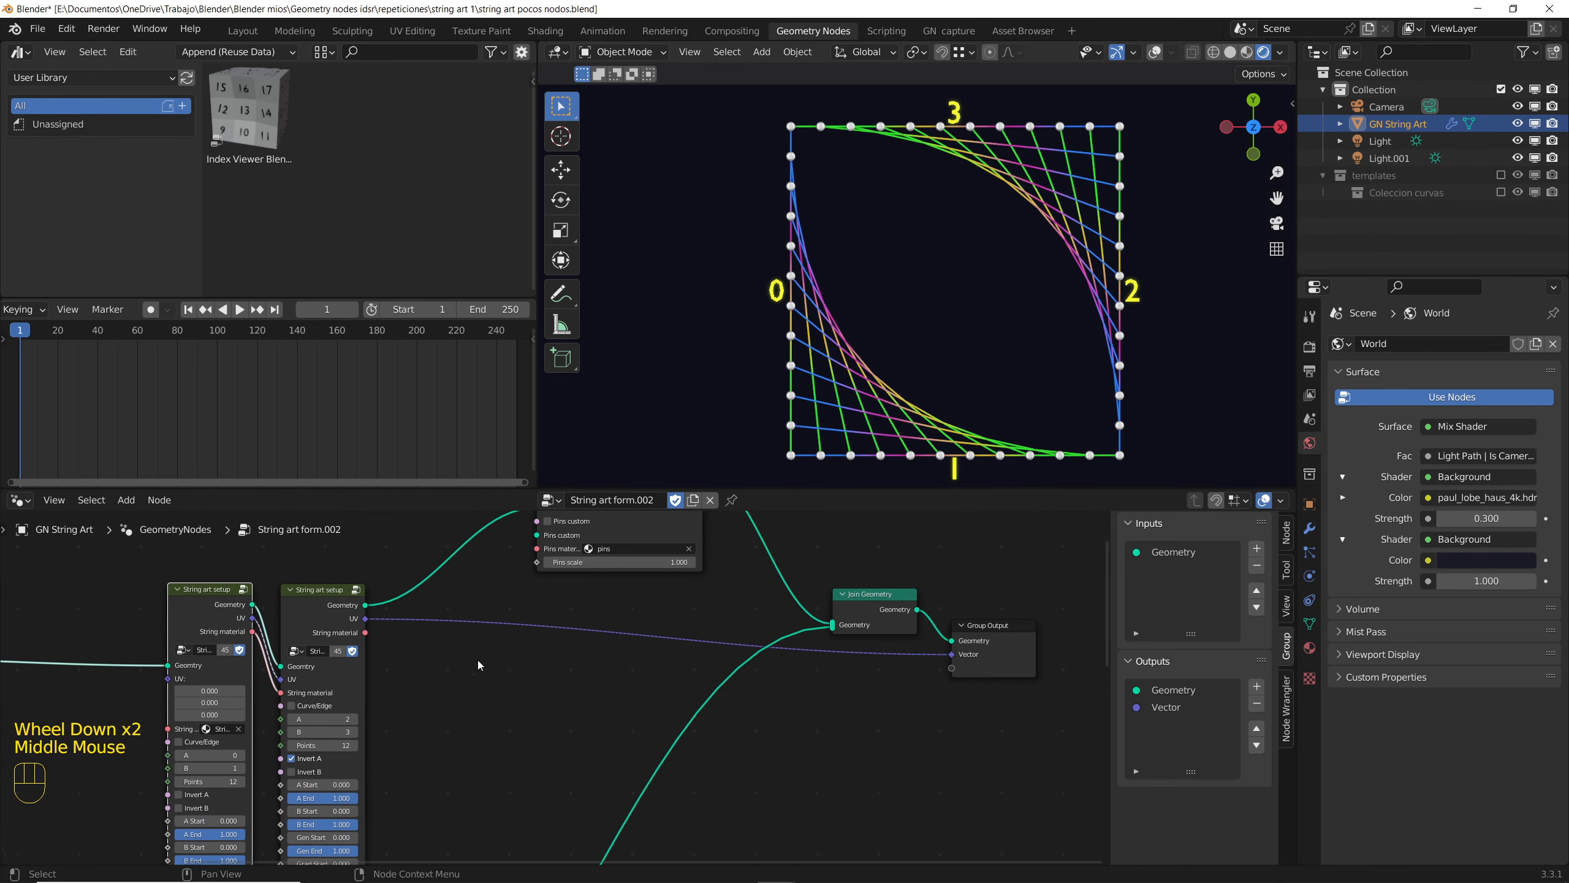
click(1311, 527)
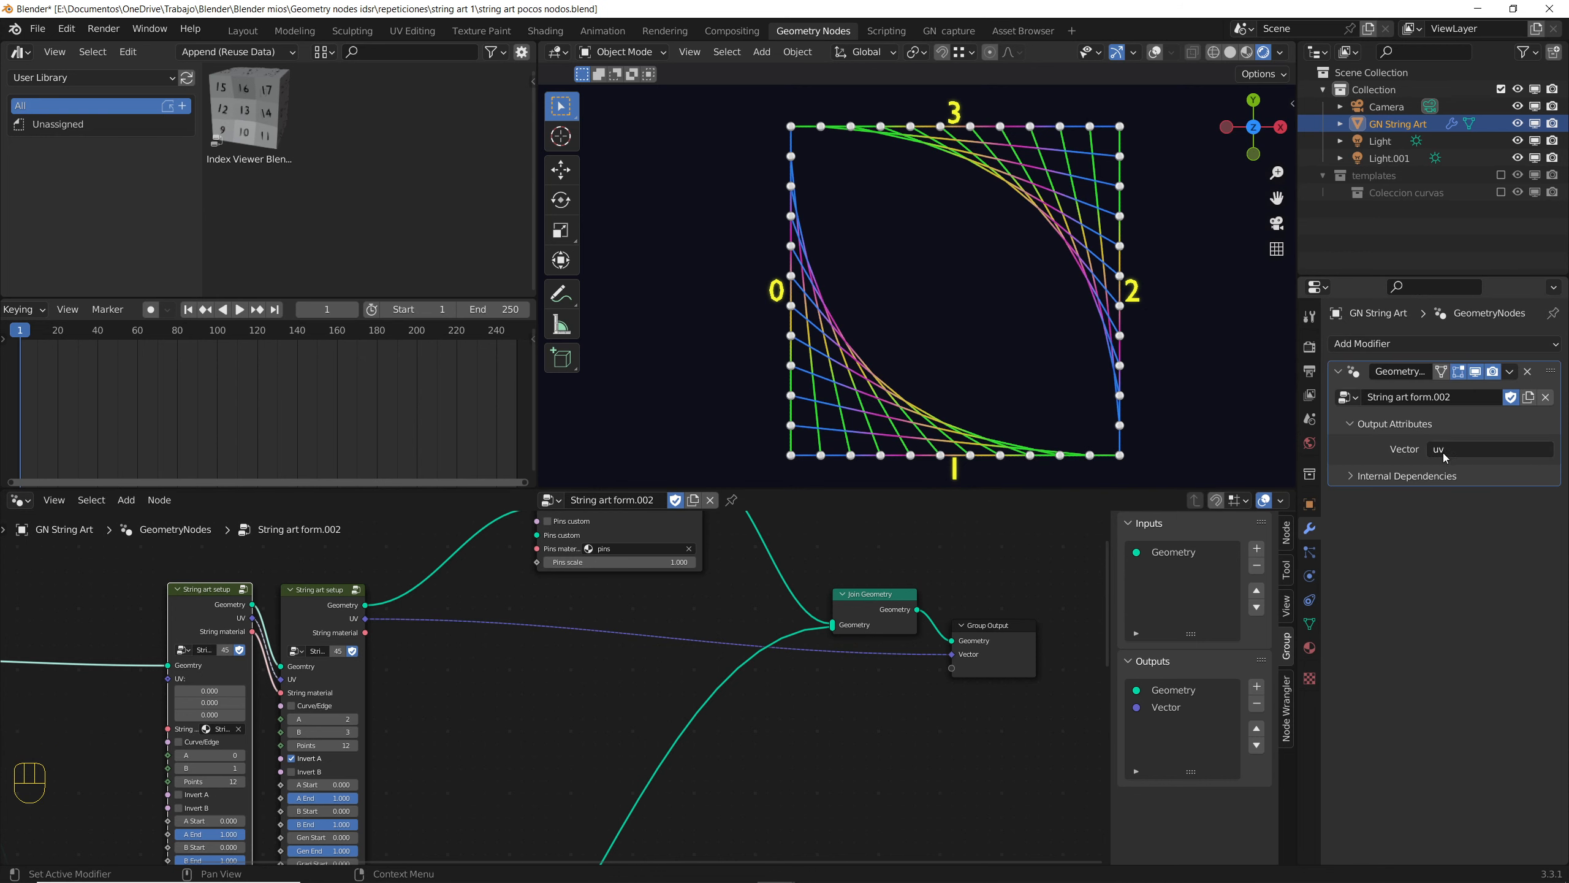
scroll(806, 399, up, 11)
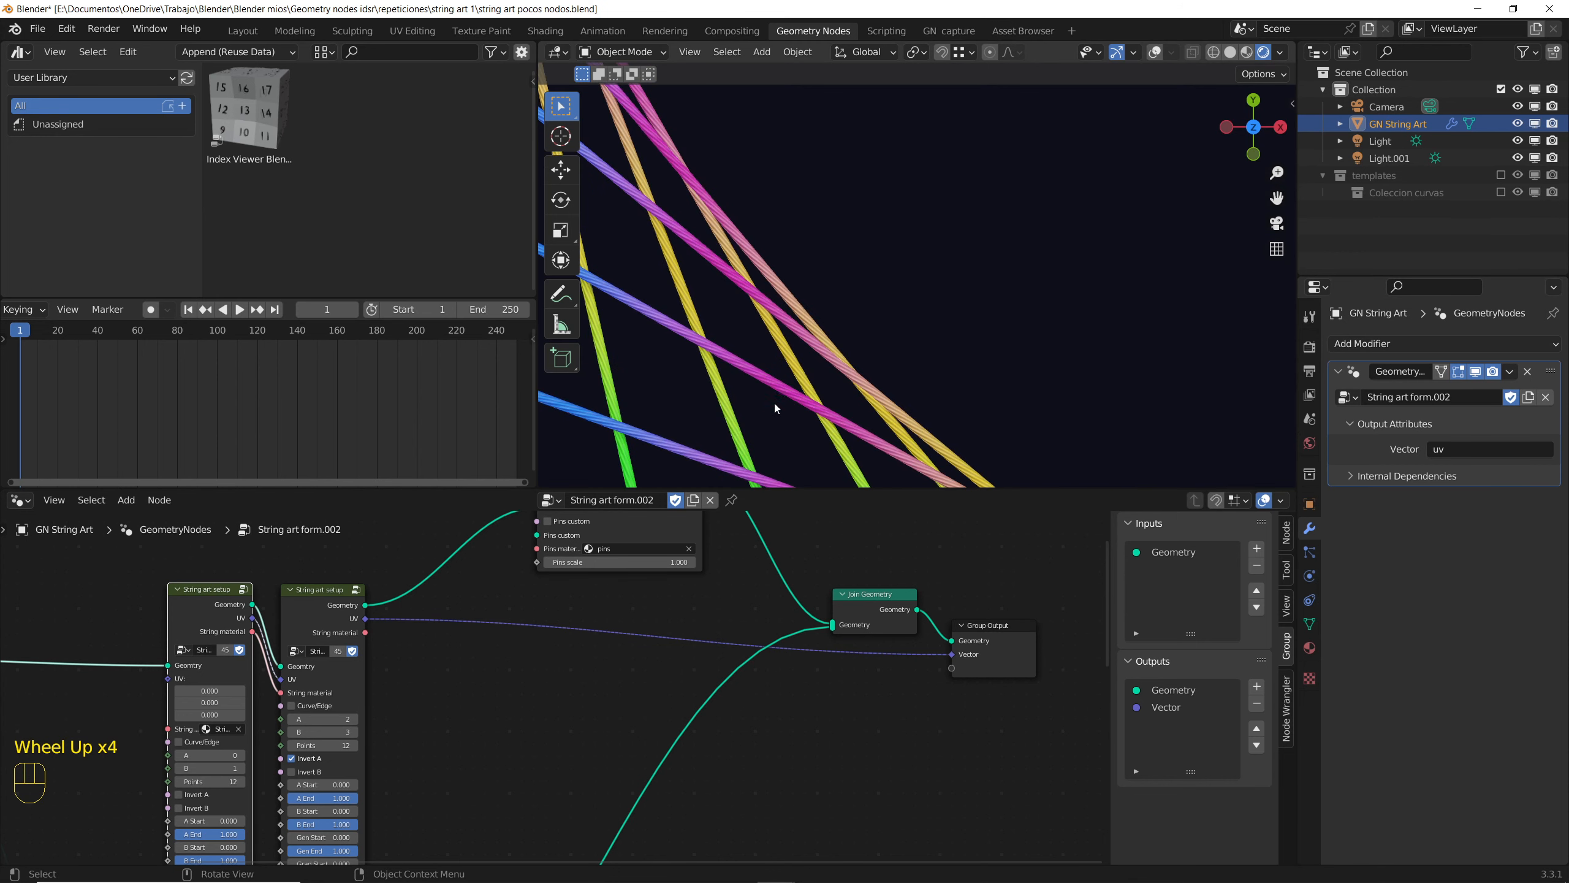
scroll(829, 293, down, 2)
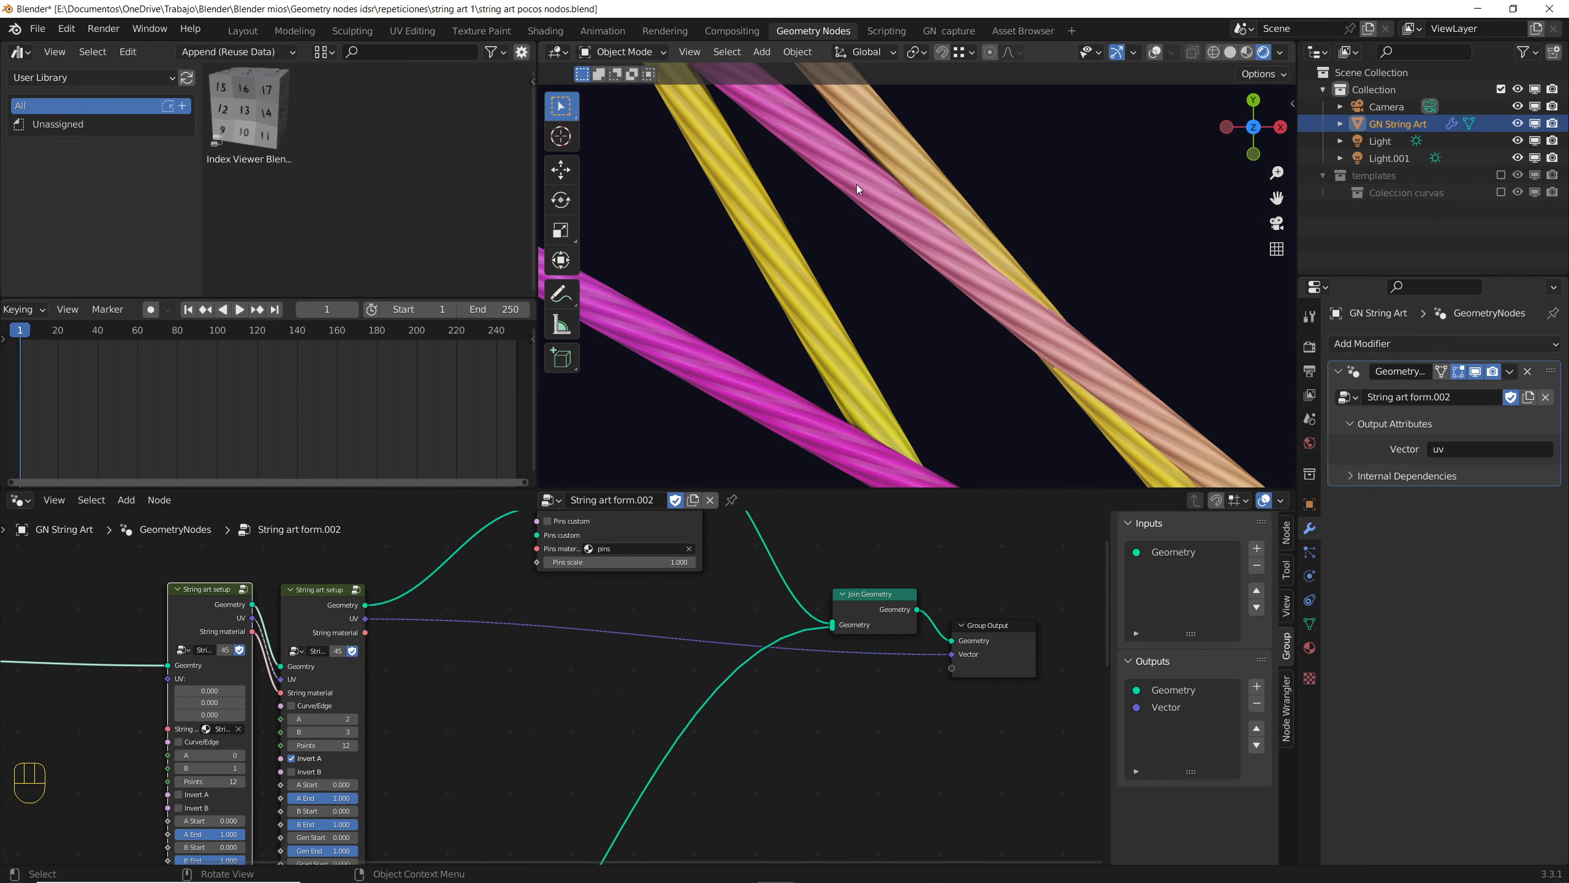
scroll(859, 189, down, 8)
shift+middle_drag(859, 191, 872, 304)
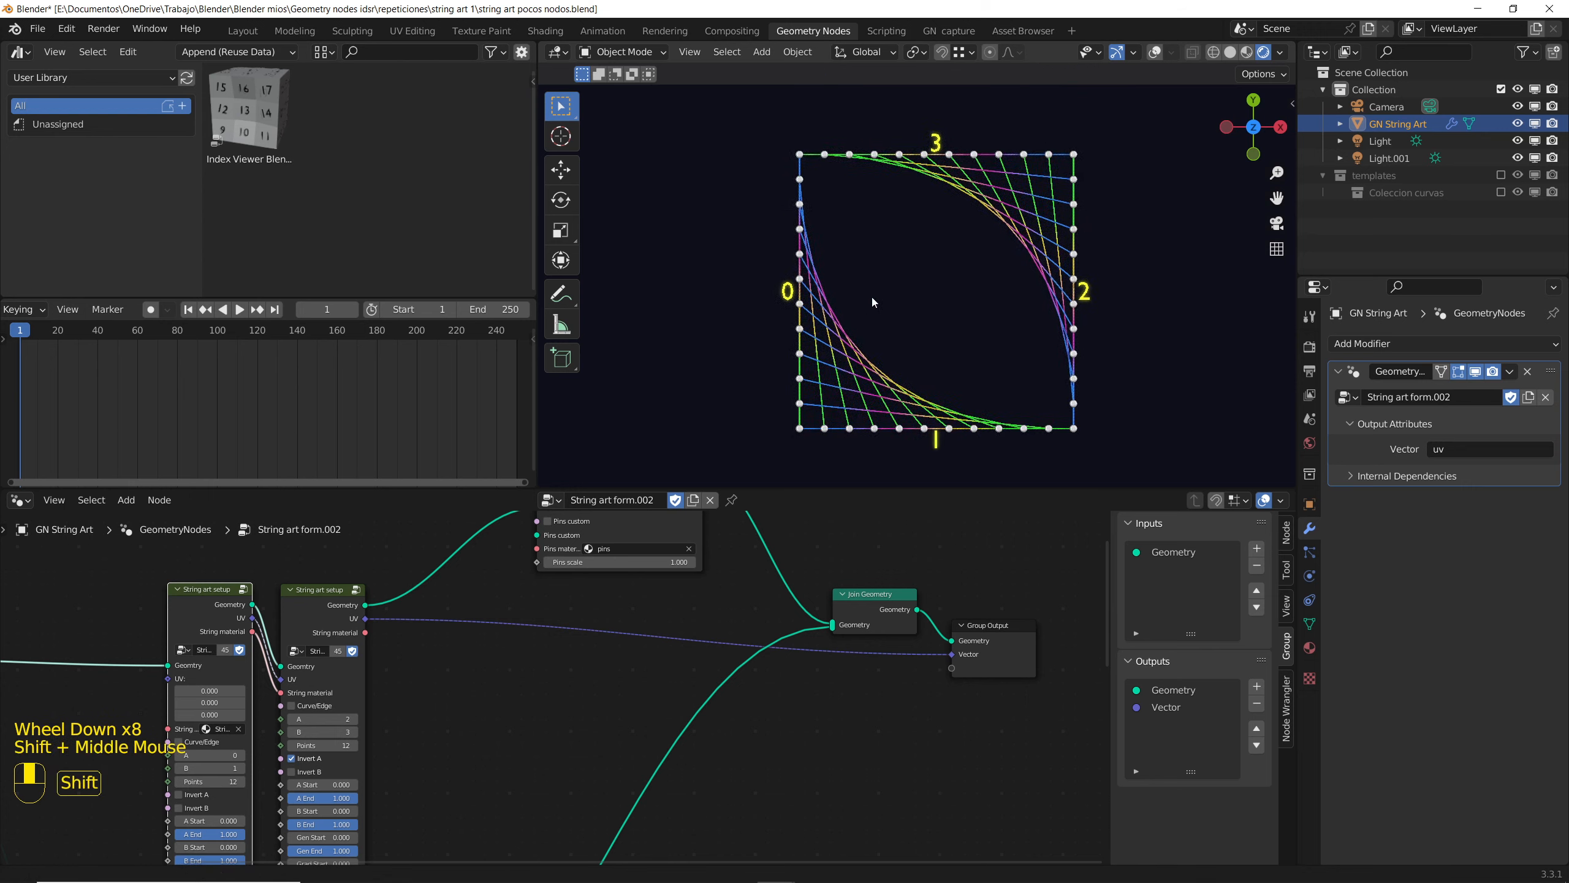
Step: Switch the geometry node tree to String art form.003 and view its row of chained String art setup nodes
scroll(664, 392, up, 1)
click(550, 503)
click(580, 607)
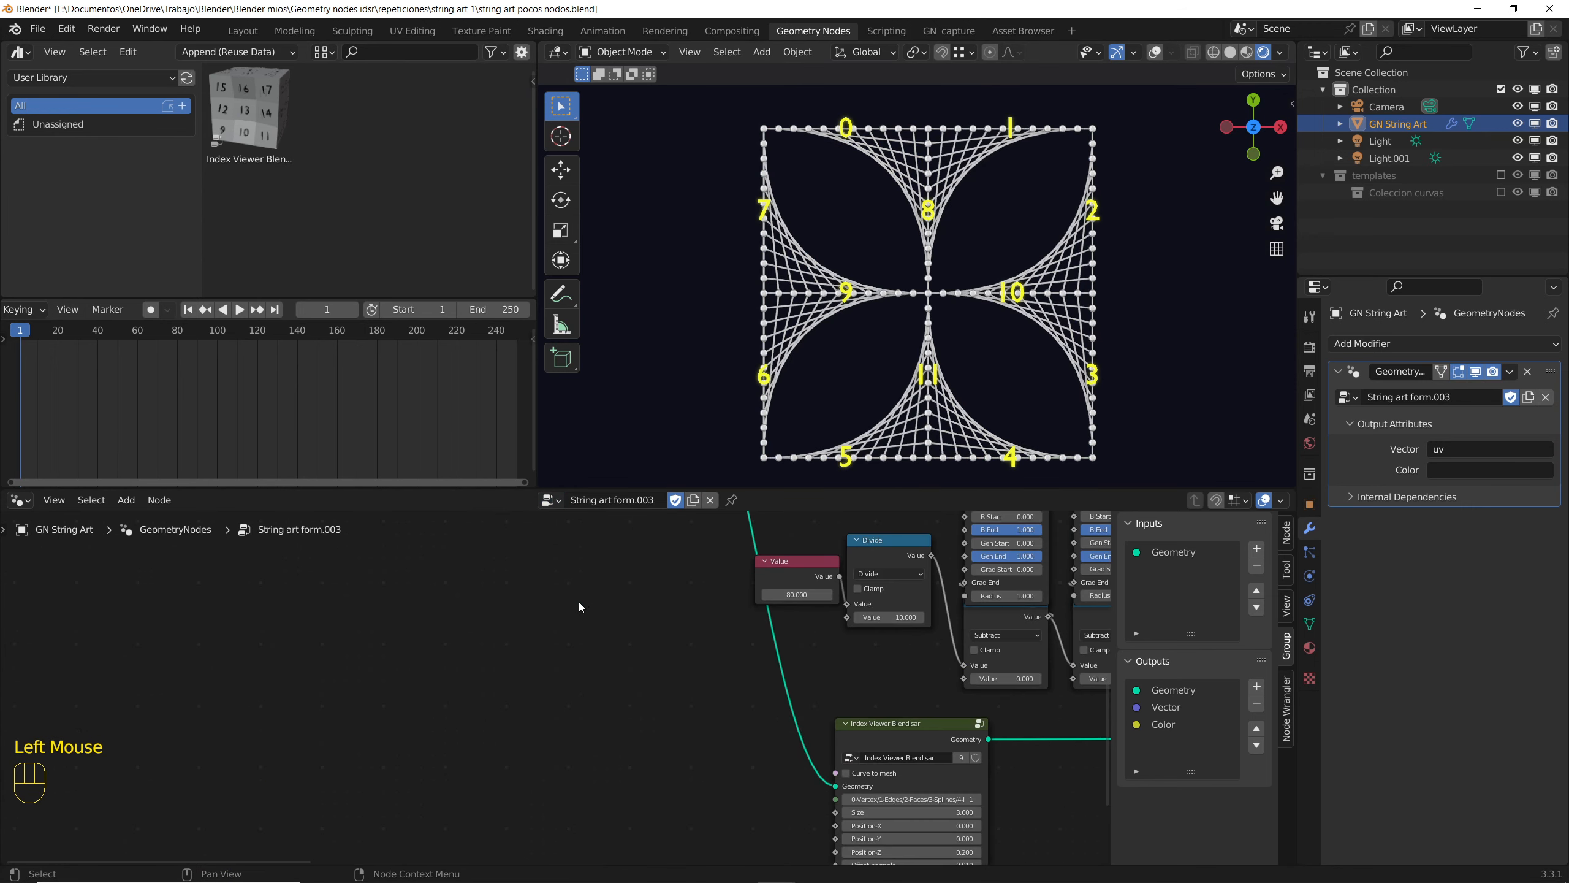
scroll(809, 659, down, 6)
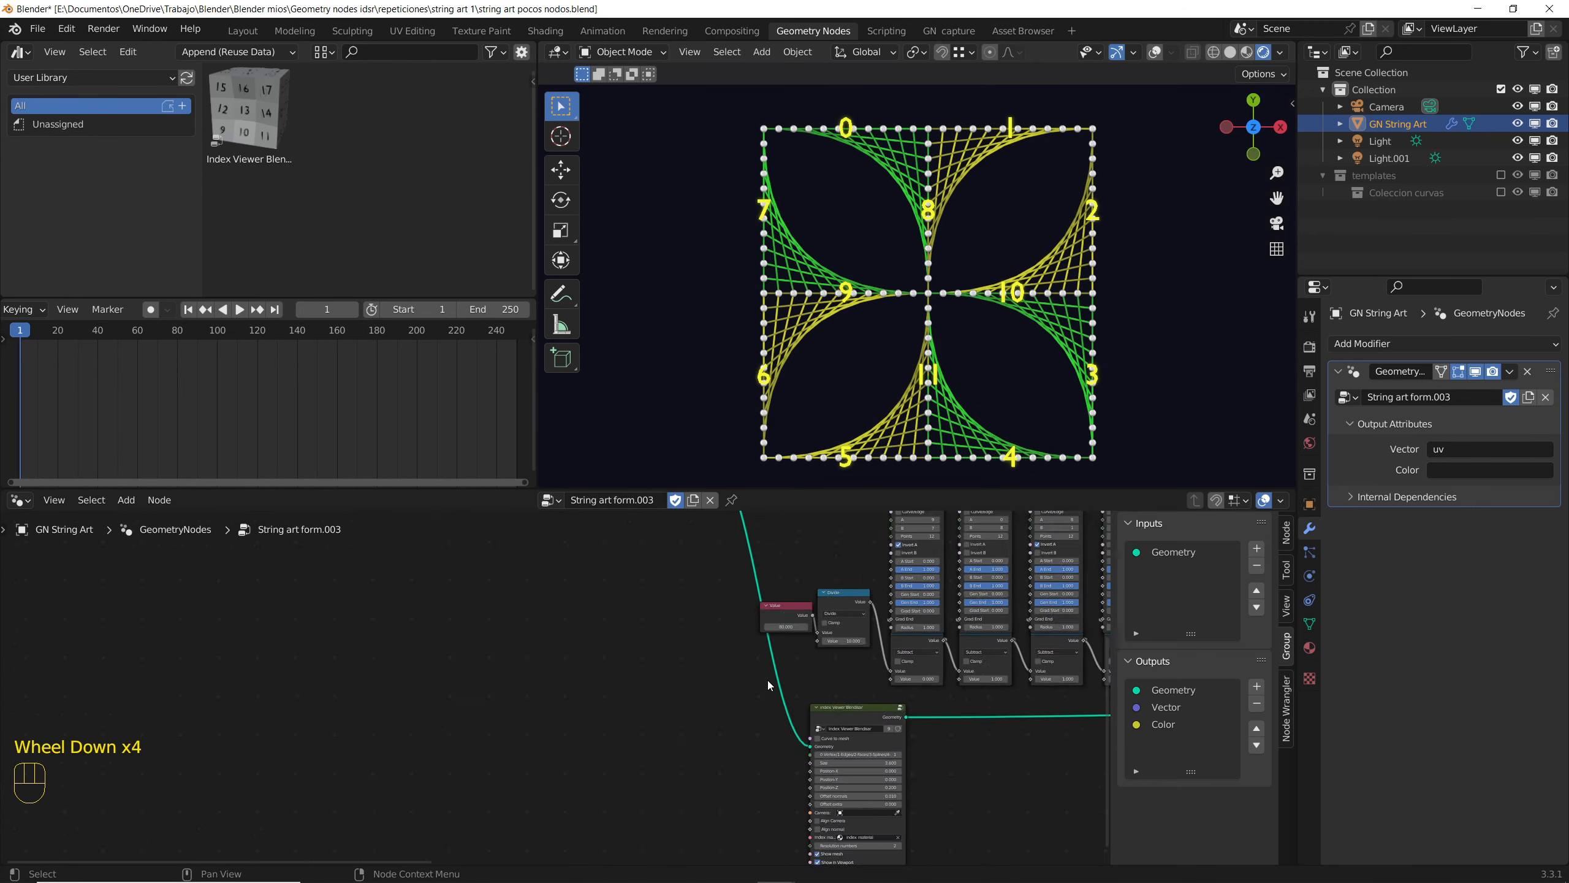
middle_drag(809, 658, 723, 686)
scroll(723, 686, up, 5)
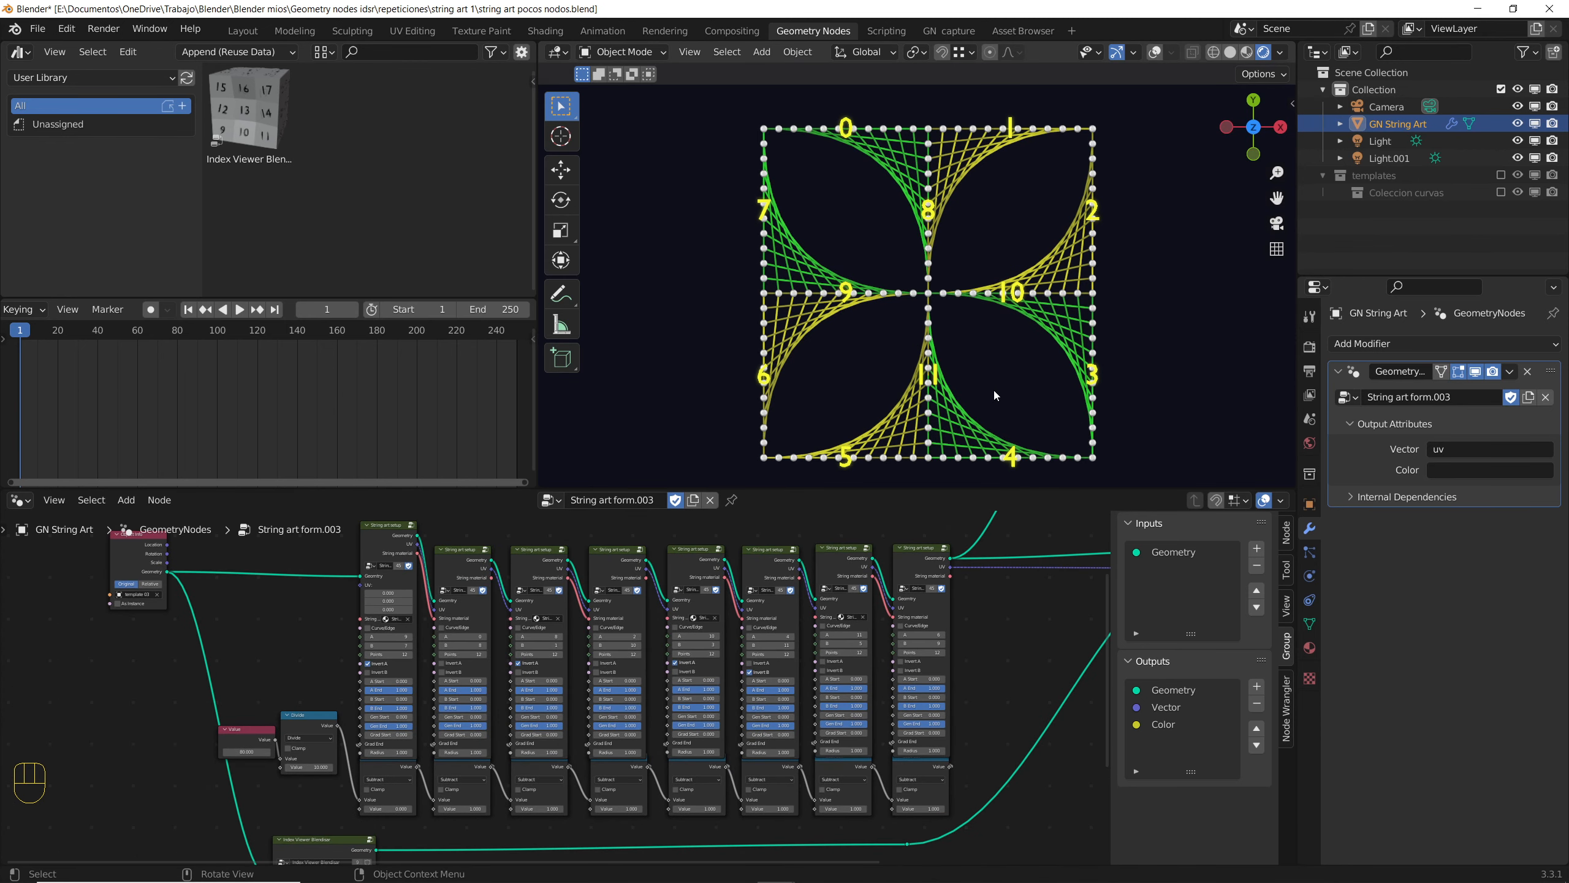
Step: Move the row of Subtract nodes straight down so they clear the bottoms of the String art setup nodes
middle_drag(478, 811, 519, 652)
scroll(580, 727, up, 4)
scroll(753, 685, down, 3)
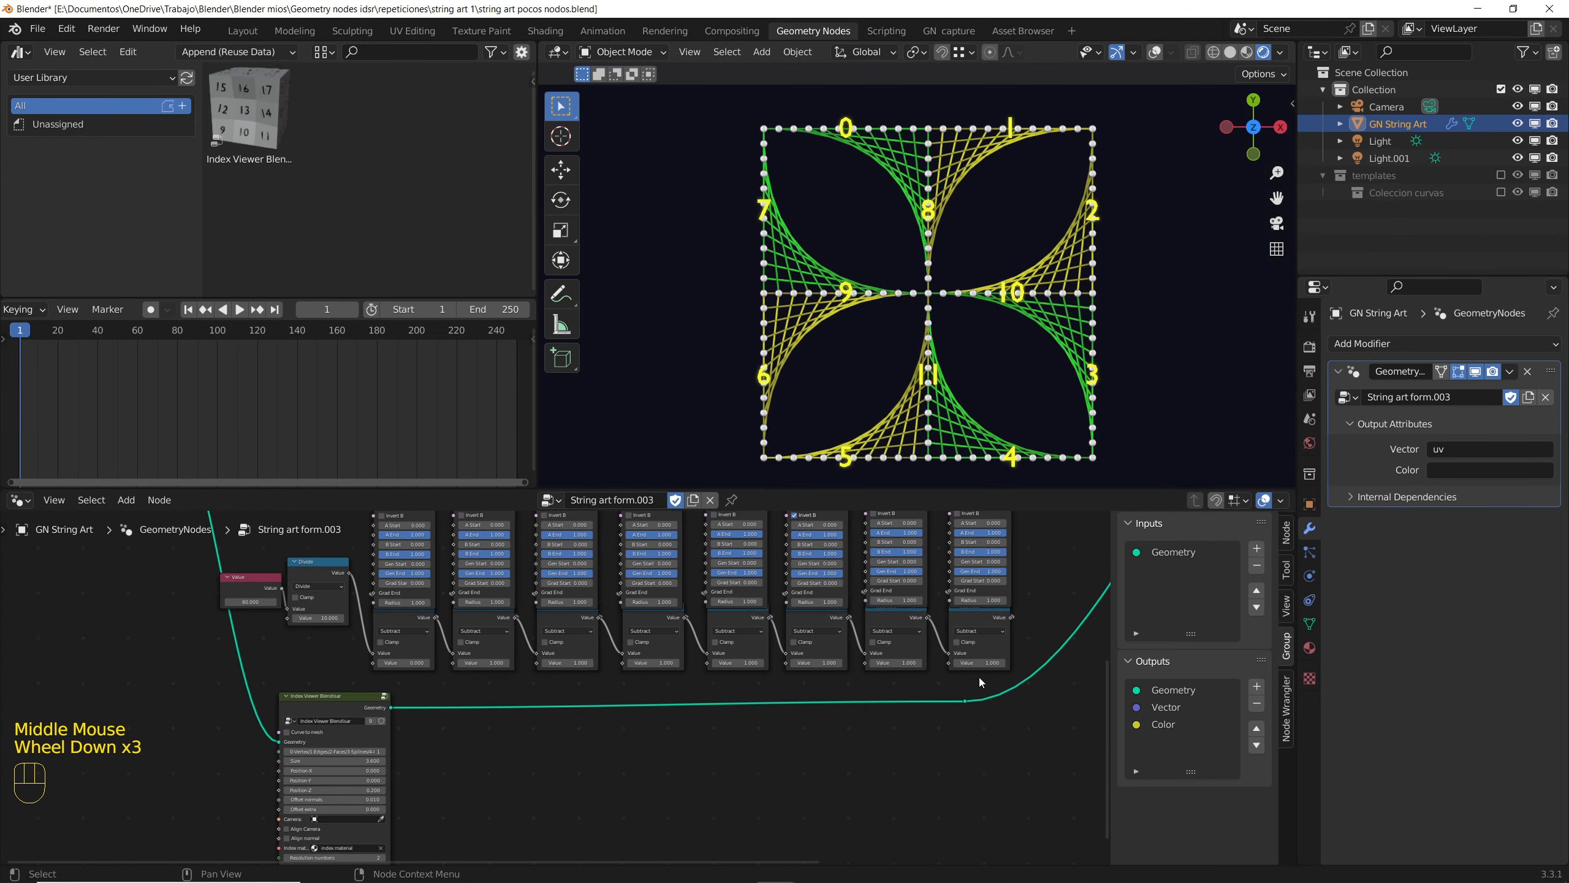
drag(980, 682, 373, 629)
key(g)
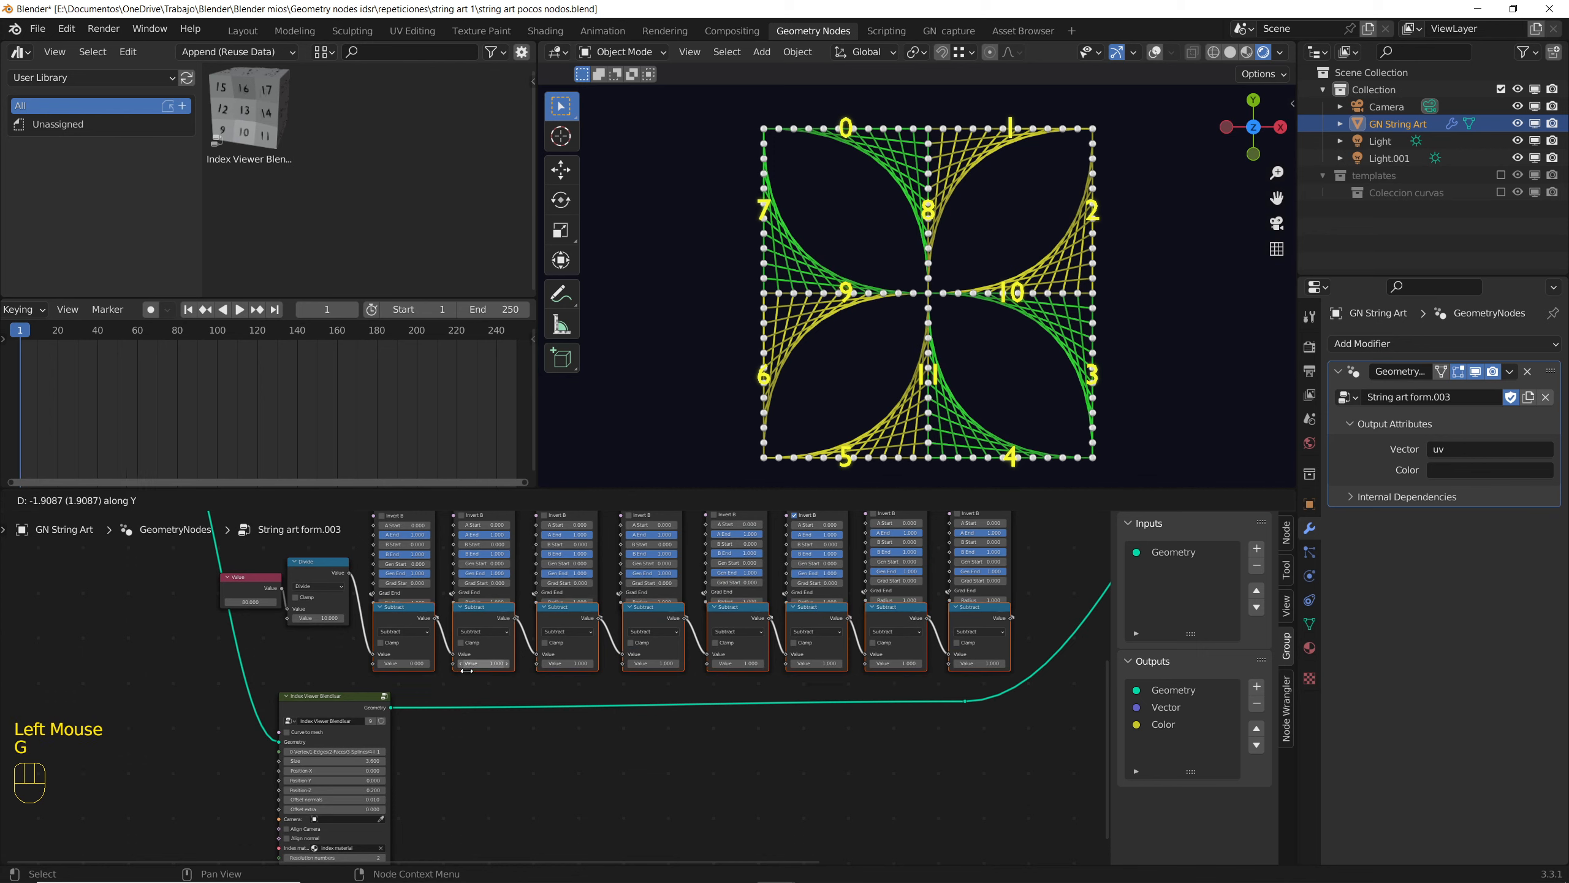
click(470, 615)
scroll(470, 614, up, 4)
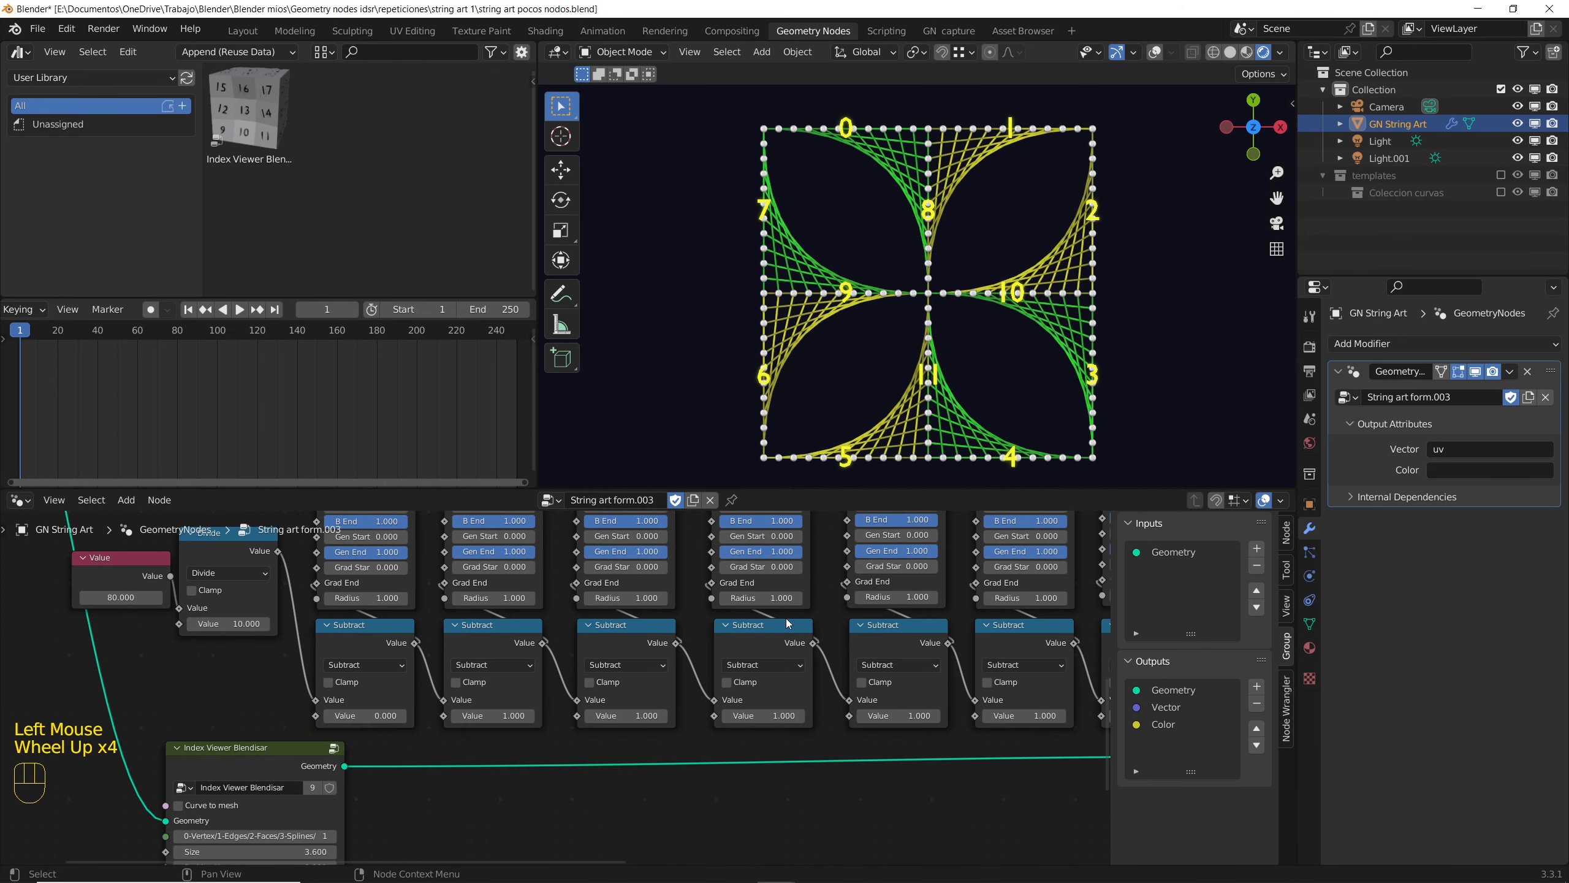
Step: Set the Value node feeding the Divide node to 0 and undo the change
middle_drag(103, 592, 583, 659)
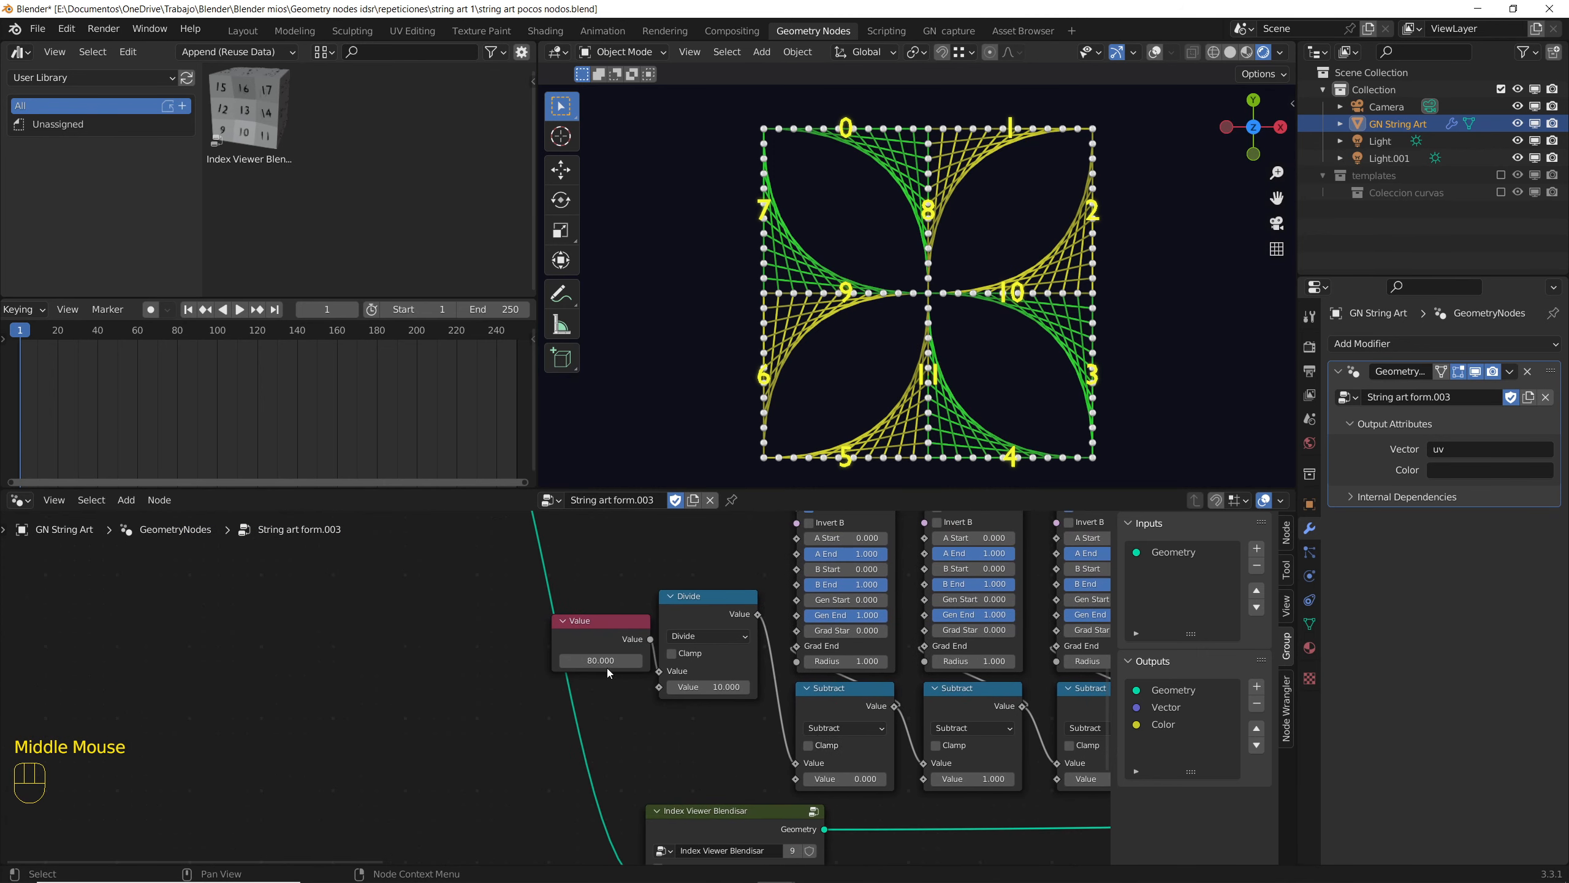
scroll(583, 658, up, 4)
scroll(583, 659, up, 1)
click(599, 668)
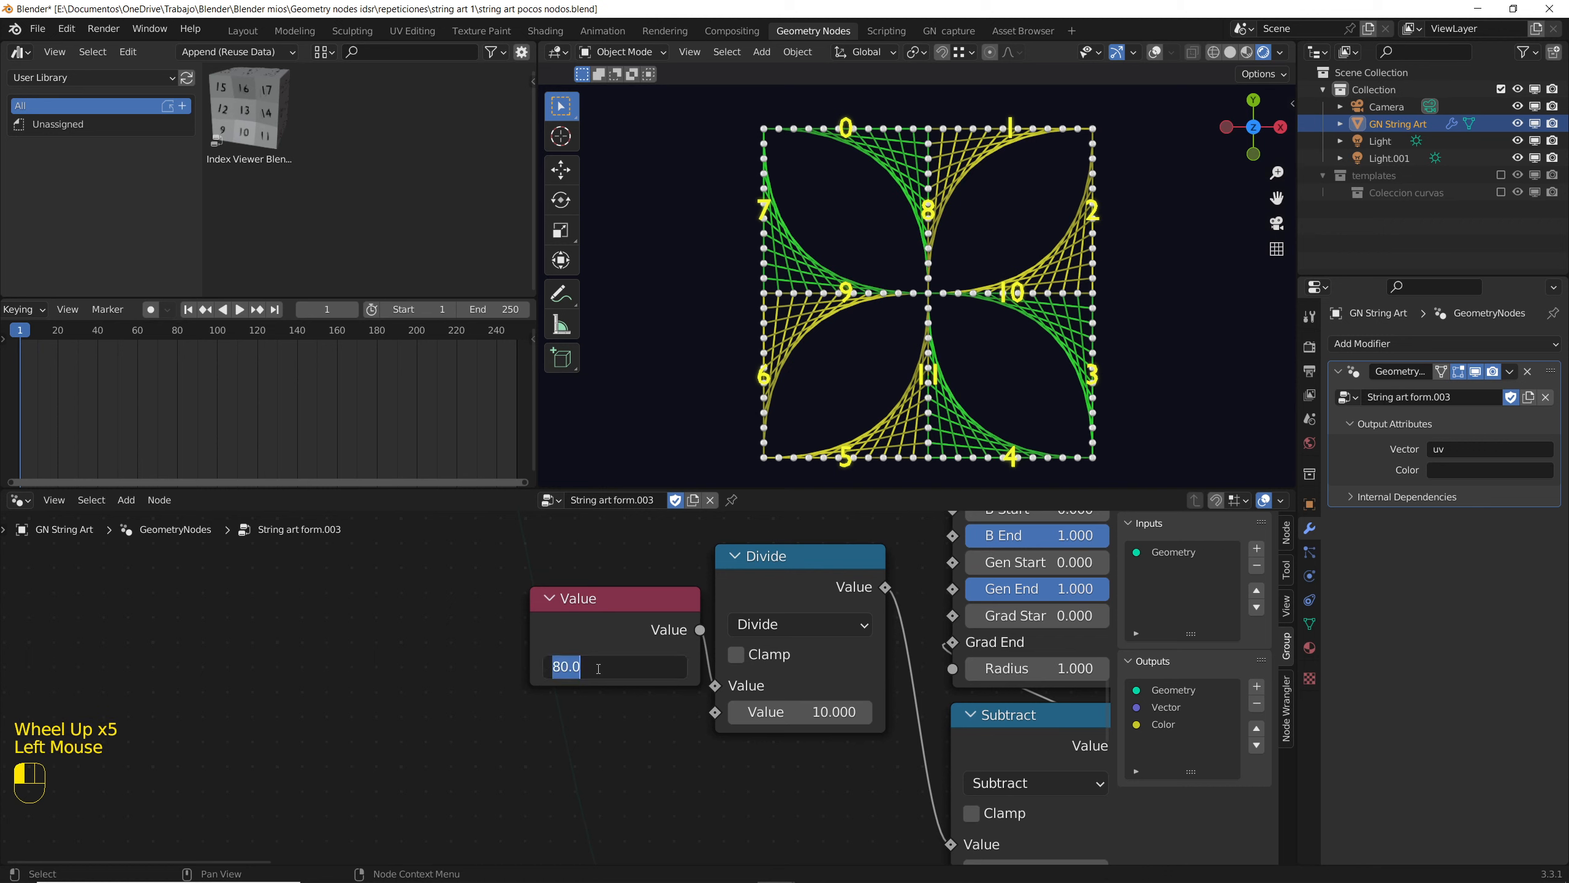
text(0)
click(636, 705)
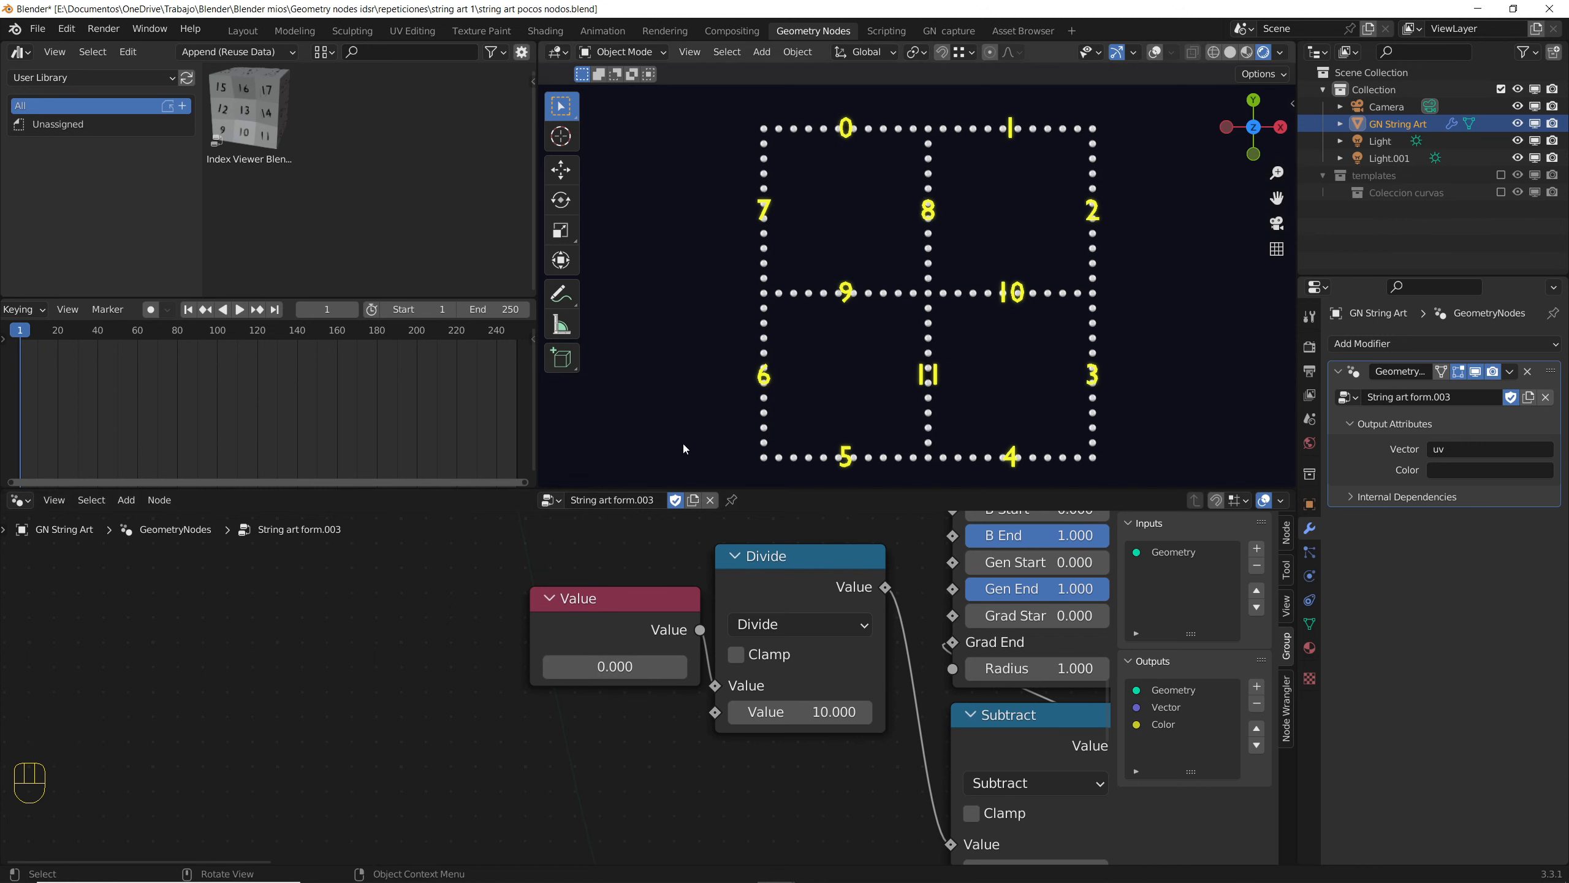
key(ctrl+z)
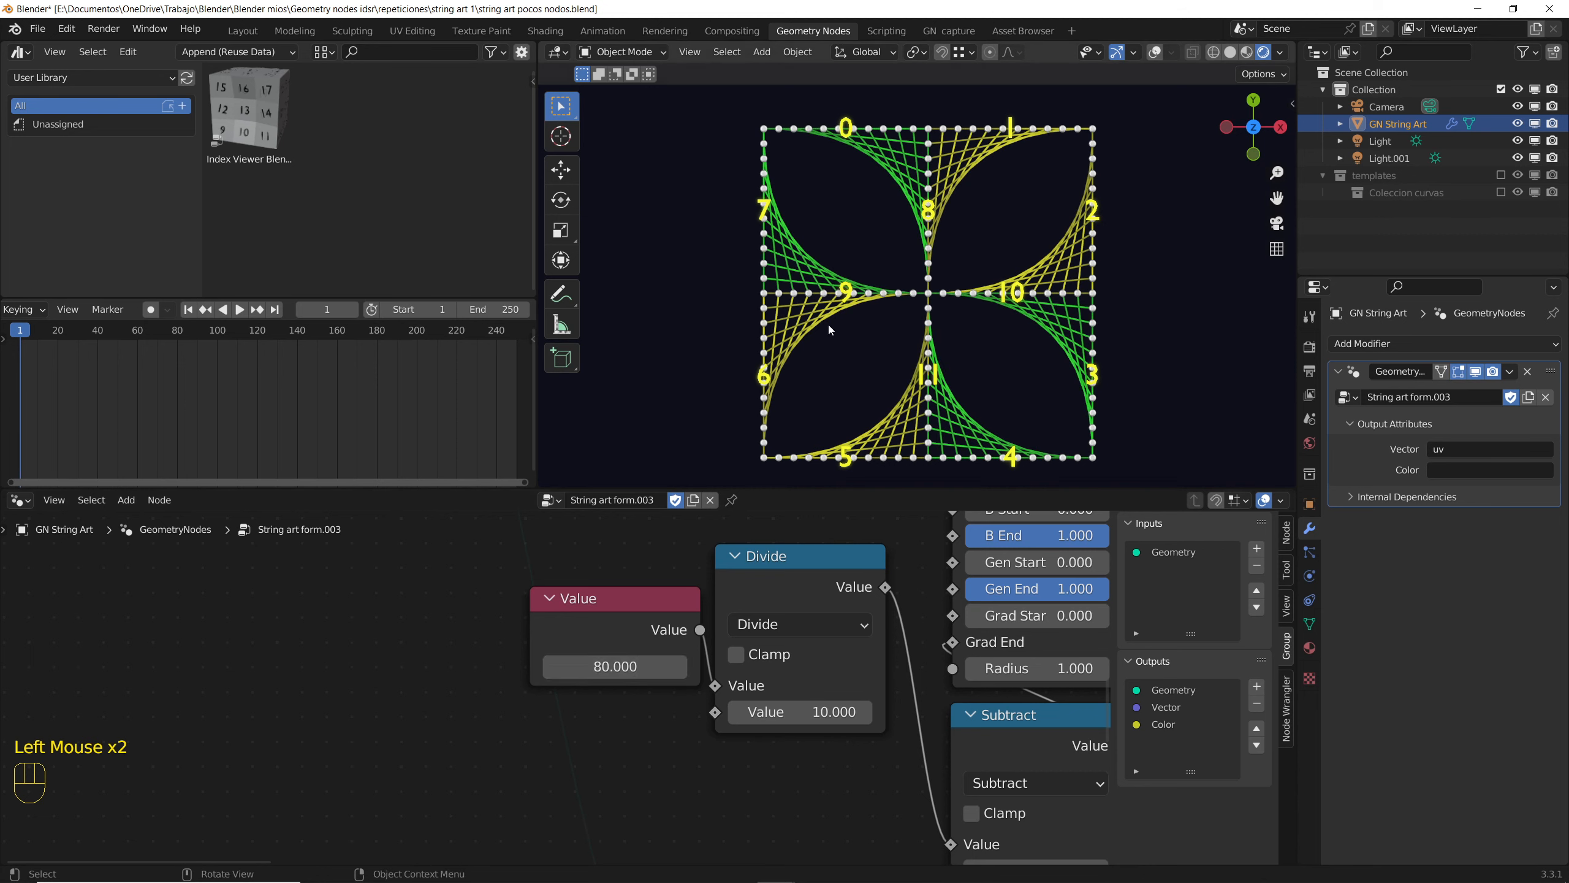
mouse_move(595, 674)
mouse_down()
mouse_move(474, 673)
mouse_move(617, 674)
mouse_up()
Step: Mute the Index Viewer Blendisar node and unmute it again
scroll(502, 719, up, 5)
key(m)
key(m)
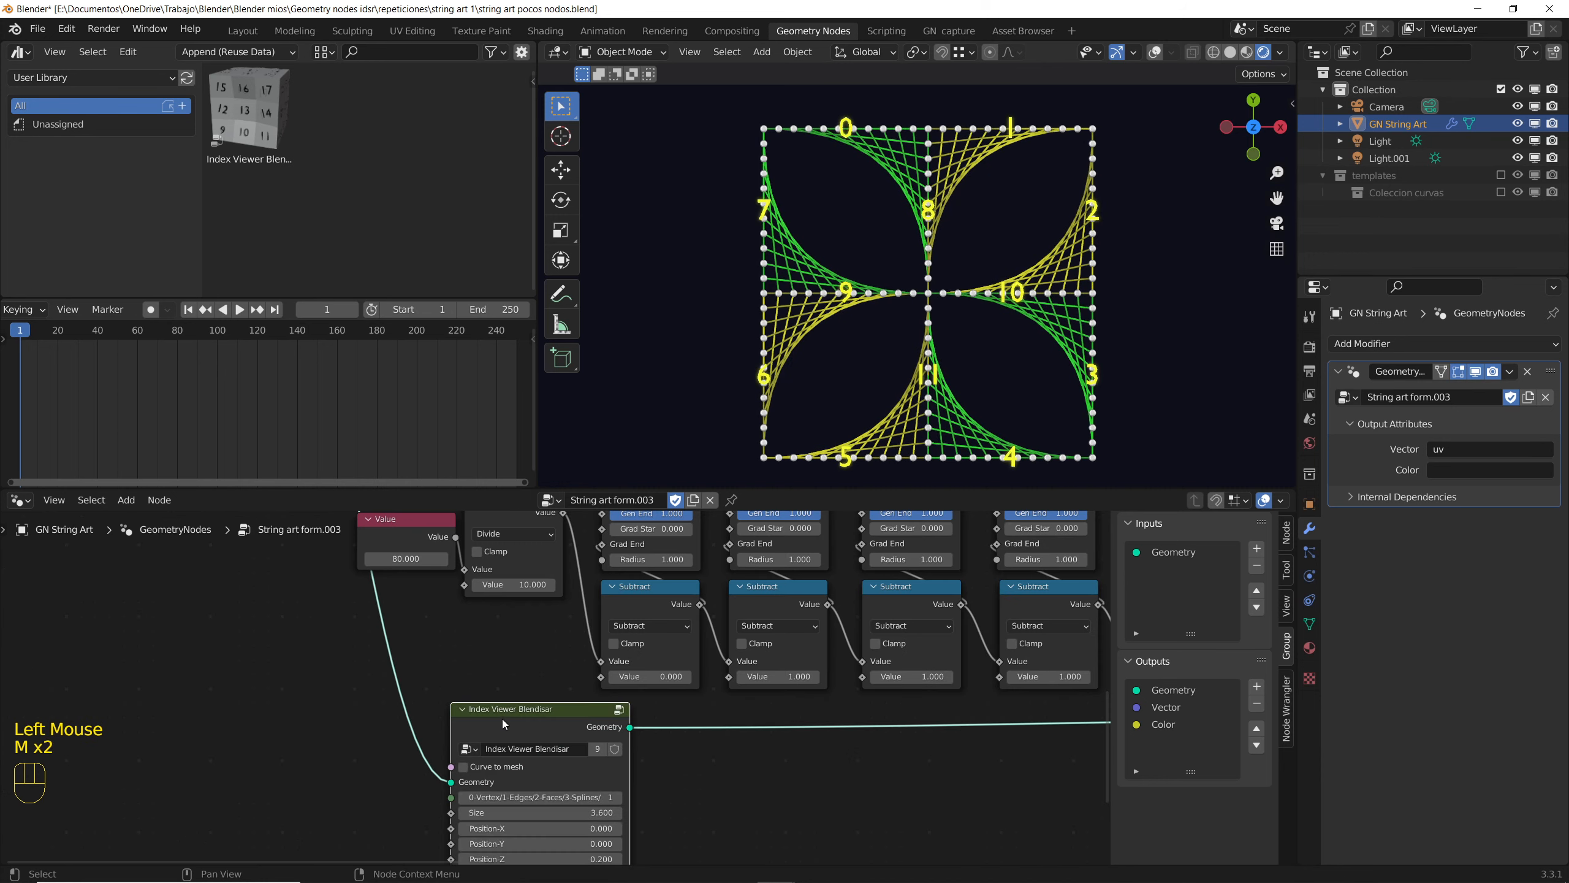
Step: Examine the A and B indices and invert options along the chained String art setup nodes against the viewport numbers
scroll(743, 618, down, 2)
middle_drag(743, 618, 654, 671)
scroll(702, 680, up, 3)
scroll(701, 680, up, 2)
scroll(655, 671, up, 4)
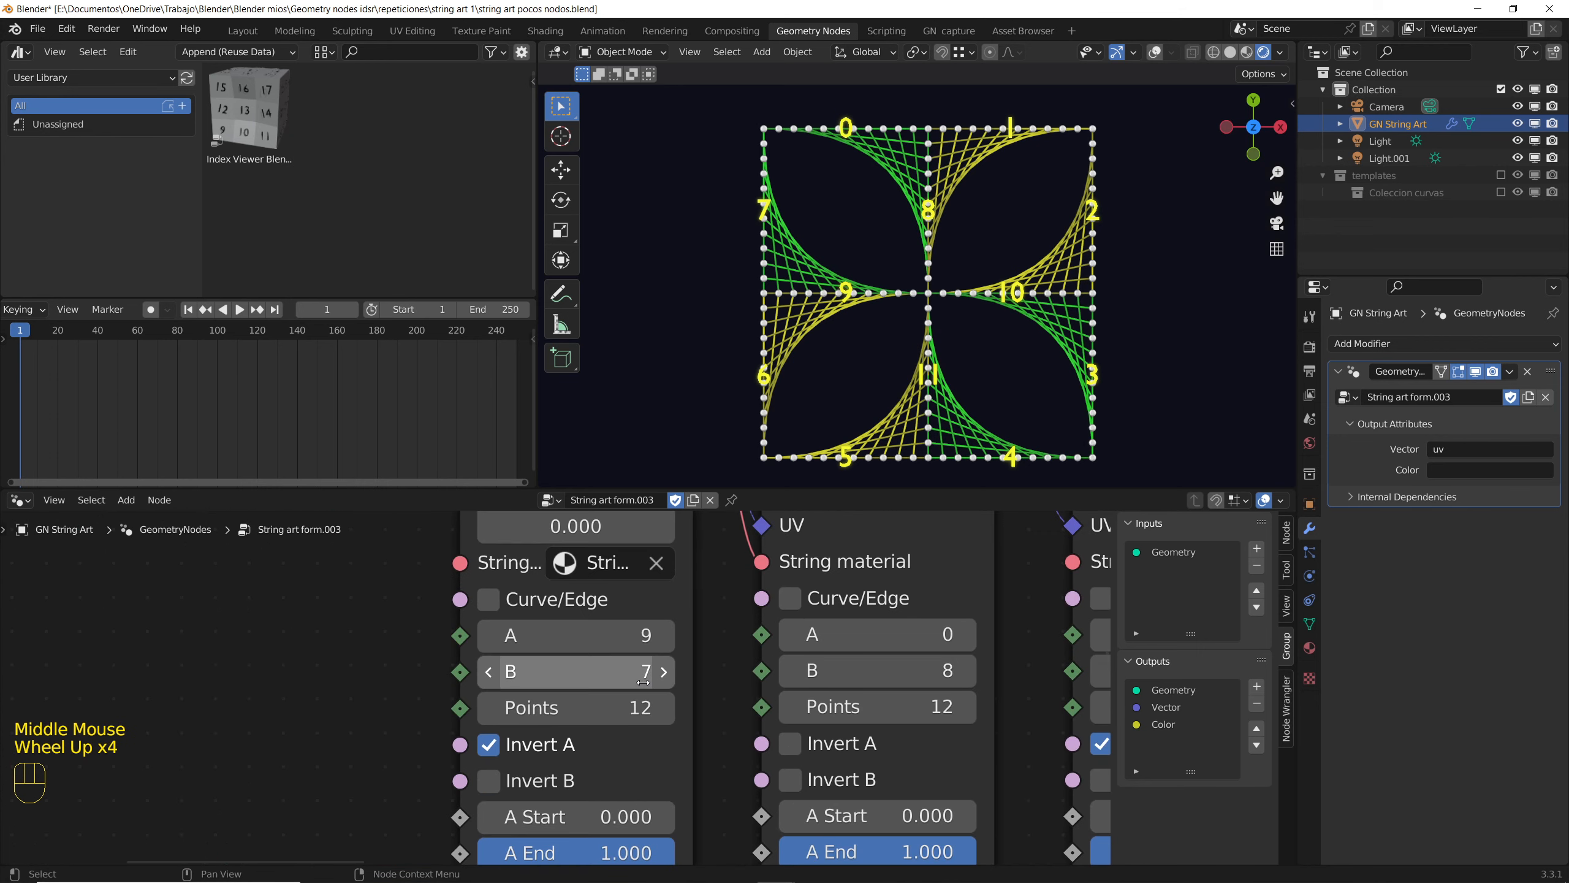
scroll(655, 670, down, 4)
middle_drag(749, 587, 694, 601)
scroll(577, 699, up, 2)
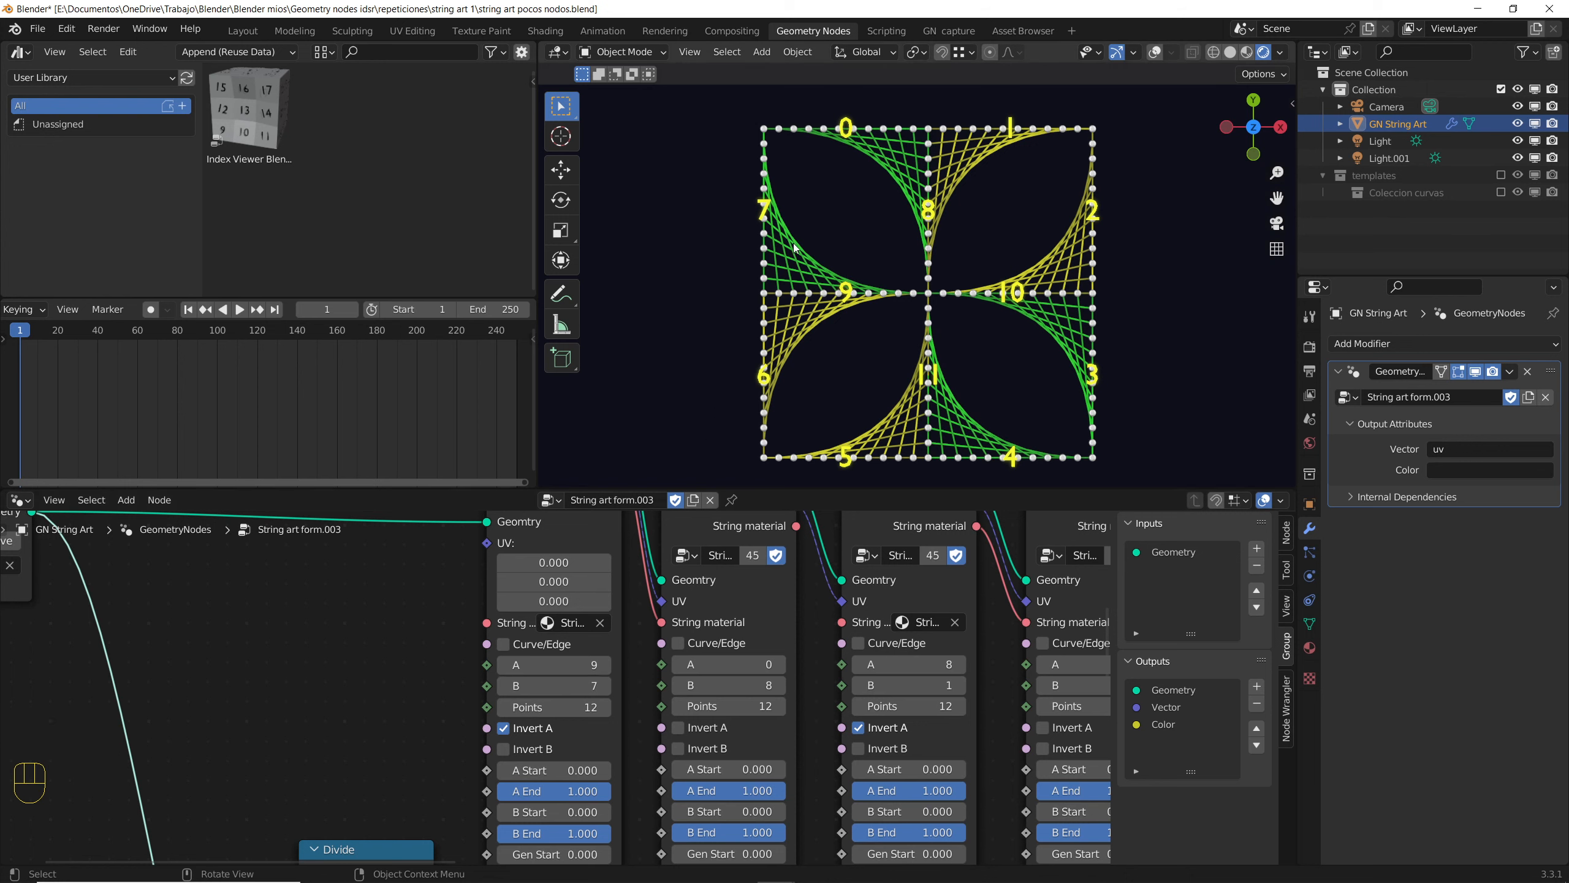
scroll(717, 582, down, 2)
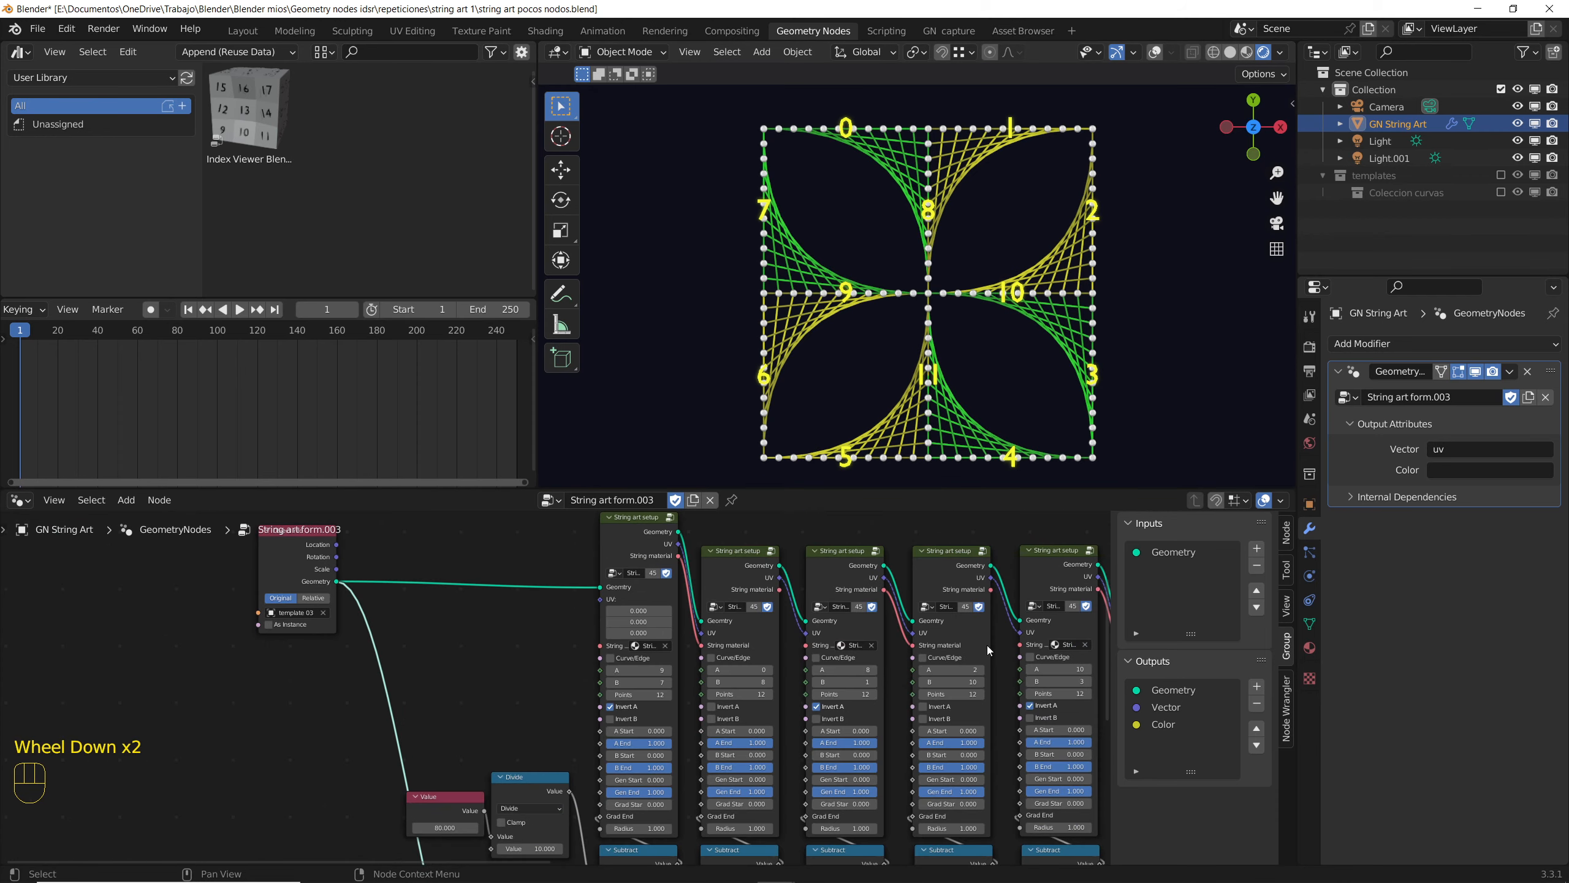
middle_drag(1075, 656, 846, 680)
scroll(796, 675, up, 4)
scroll(796, 675, up, 1)
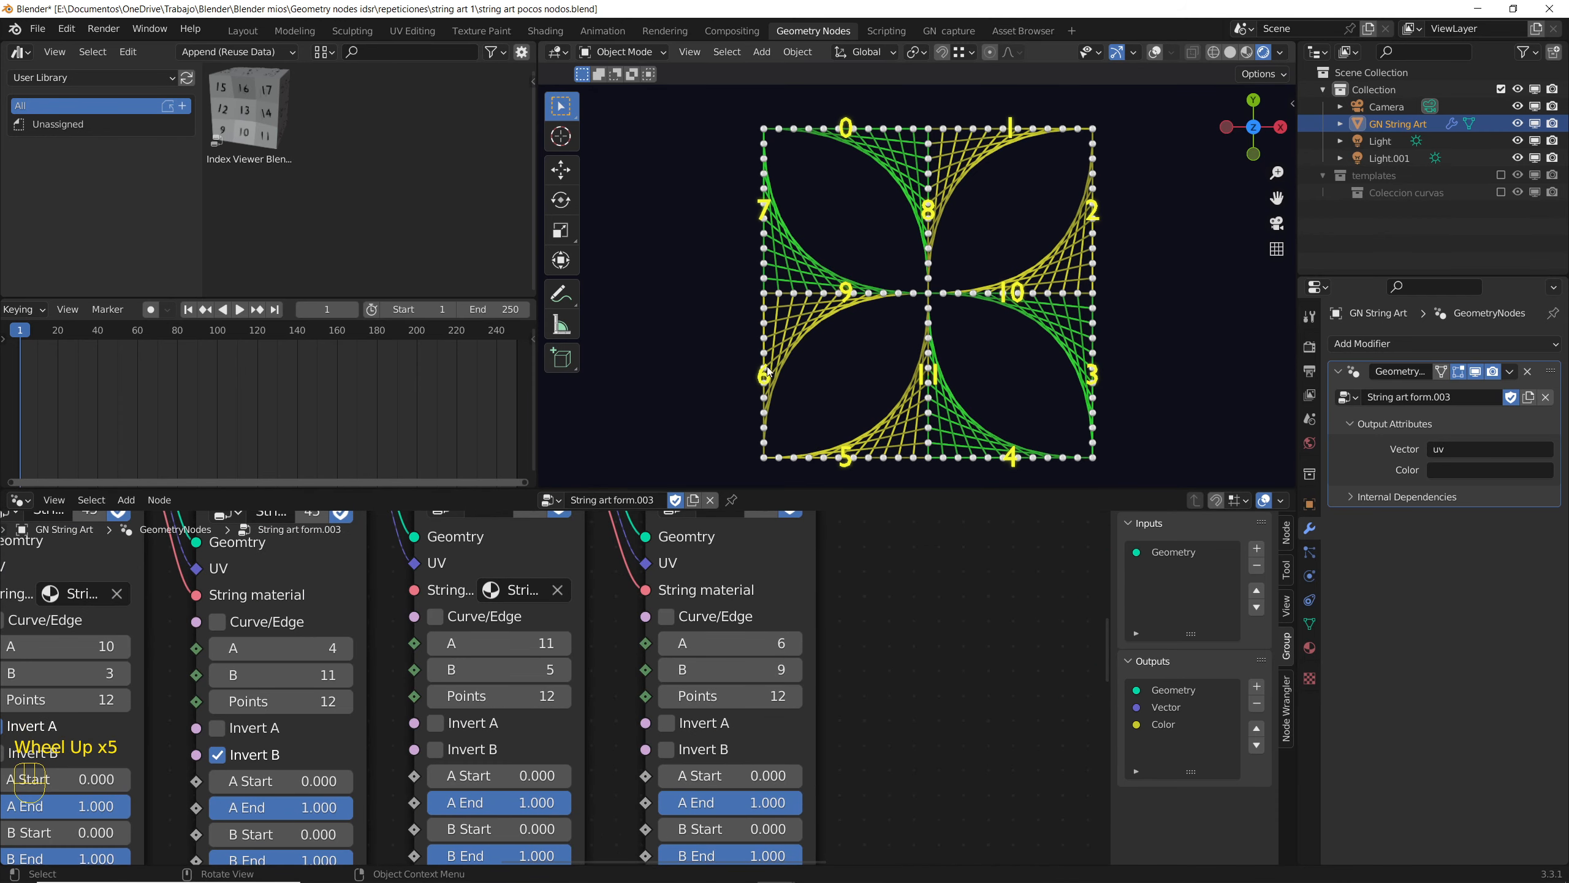
Step: Switch the geometry node tree to String art form.004 and inspect the separate string materials of its chained setup nodes
scroll(576, 649, down, 5)
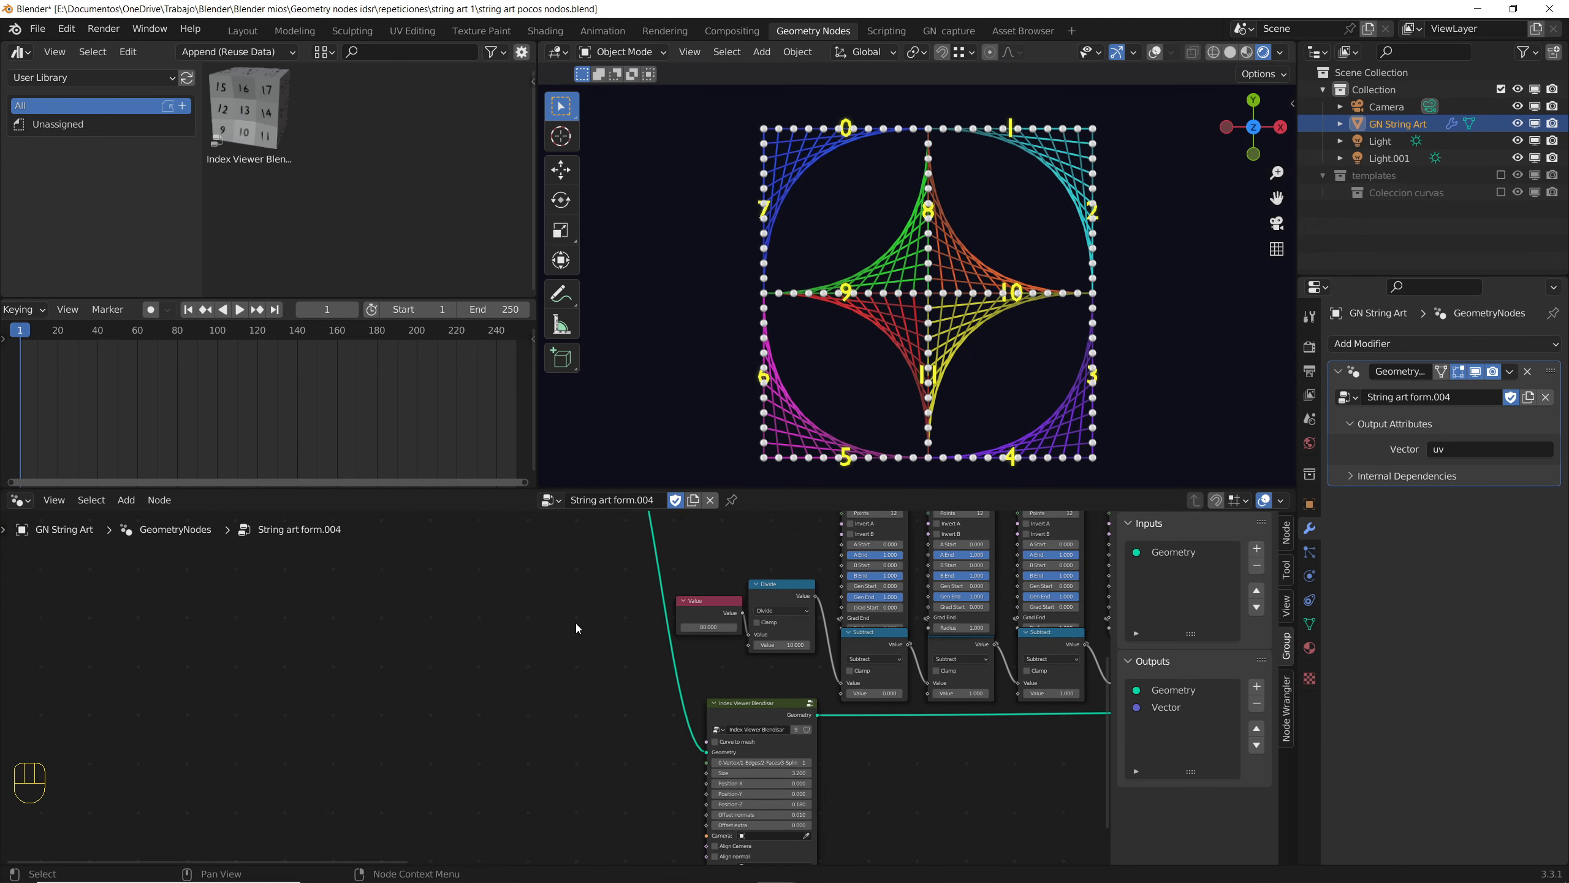
scroll(576, 623, down, 3)
middle_drag(776, 609, 433, 730)
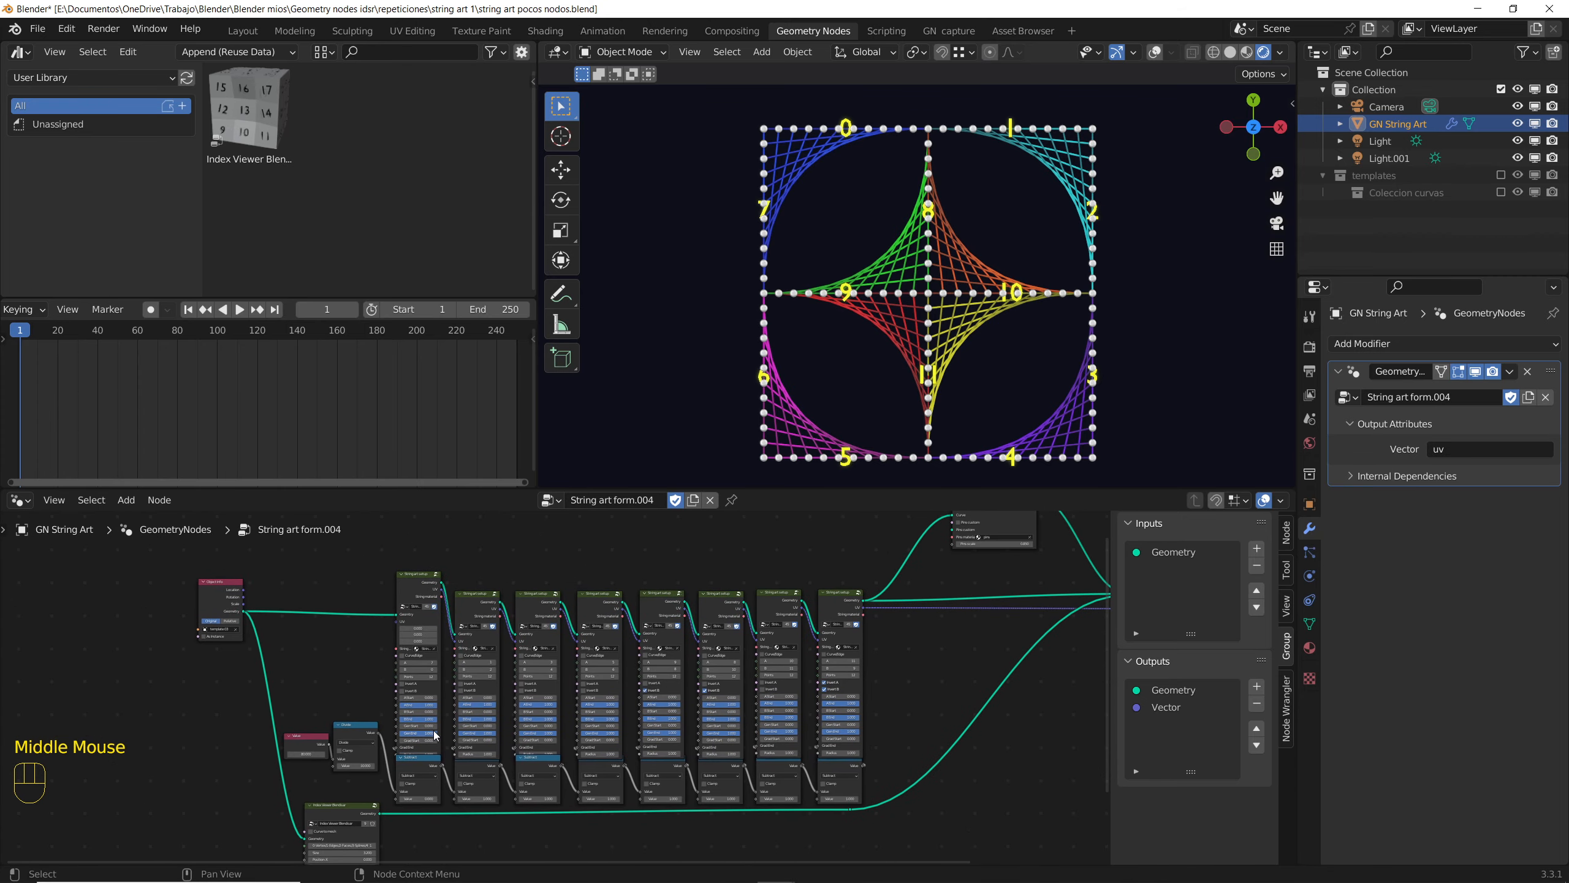
scroll(409, 576, up, 9)
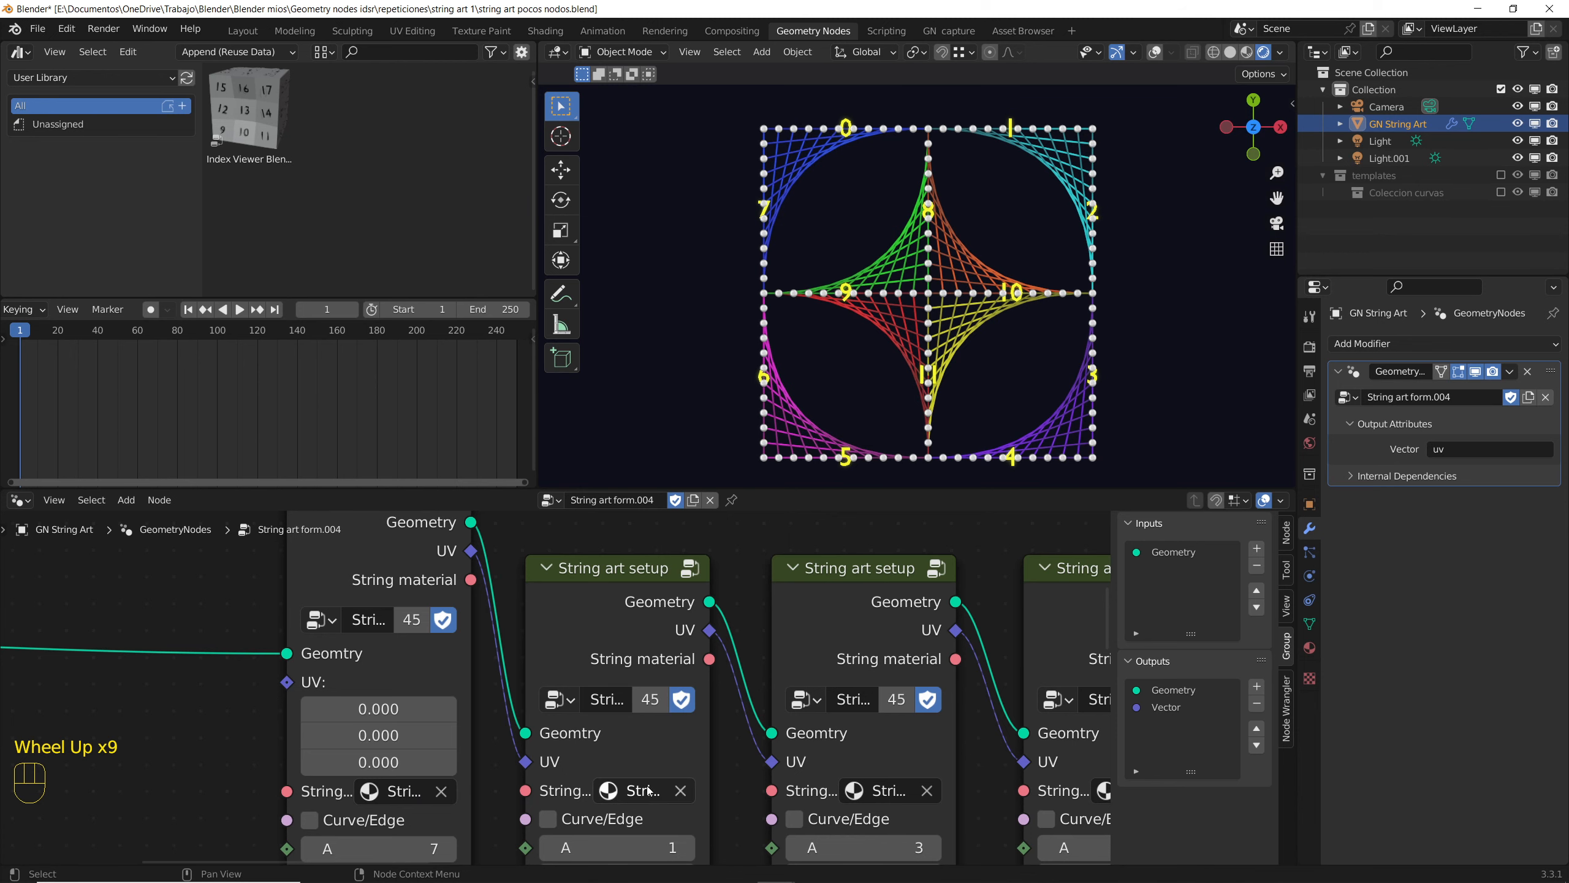
scroll(649, 792, down, 2)
middle_drag(776, 708, 697, 529)
Step: Try a different number in the Value node feeding the Divide node and cancel the change
scroll(639, 663, down, 2)
middle_drag(360, 786, 482, 706)
scroll(405, 755, up, 5)
scroll(442, 731, down, 5)
scroll(482, 705, up, 4)
scroll(481, 706, up, 5)
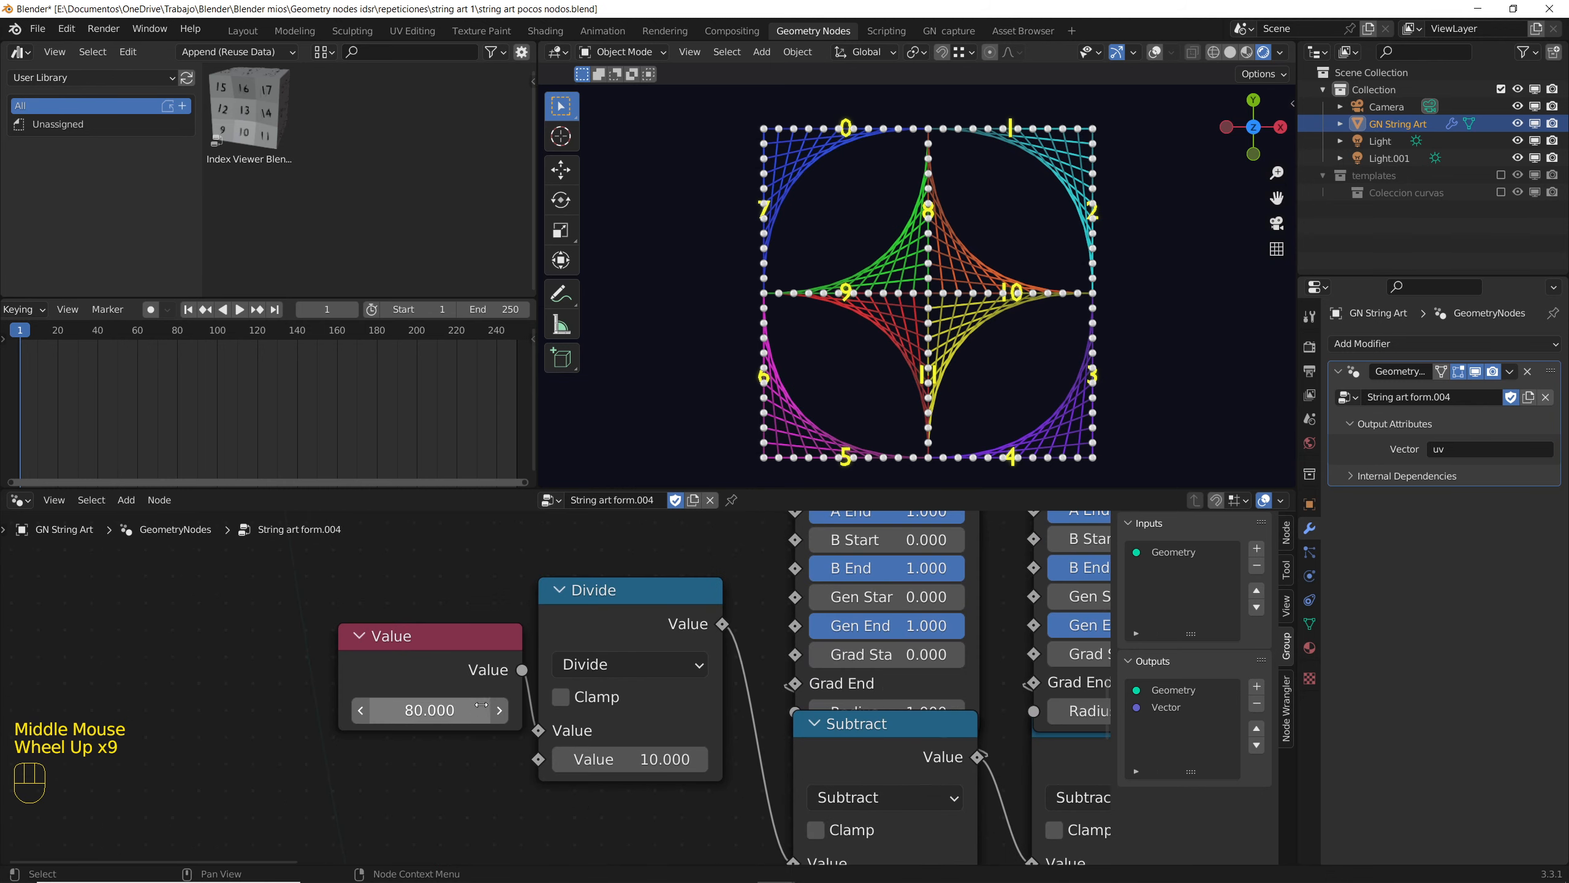
drag(442, 715, 342, 710)
right_click(342, 711)
Step: Switch the geometry node tree to String art form.005 and view its chained String art setup nodes
click(551, 501)
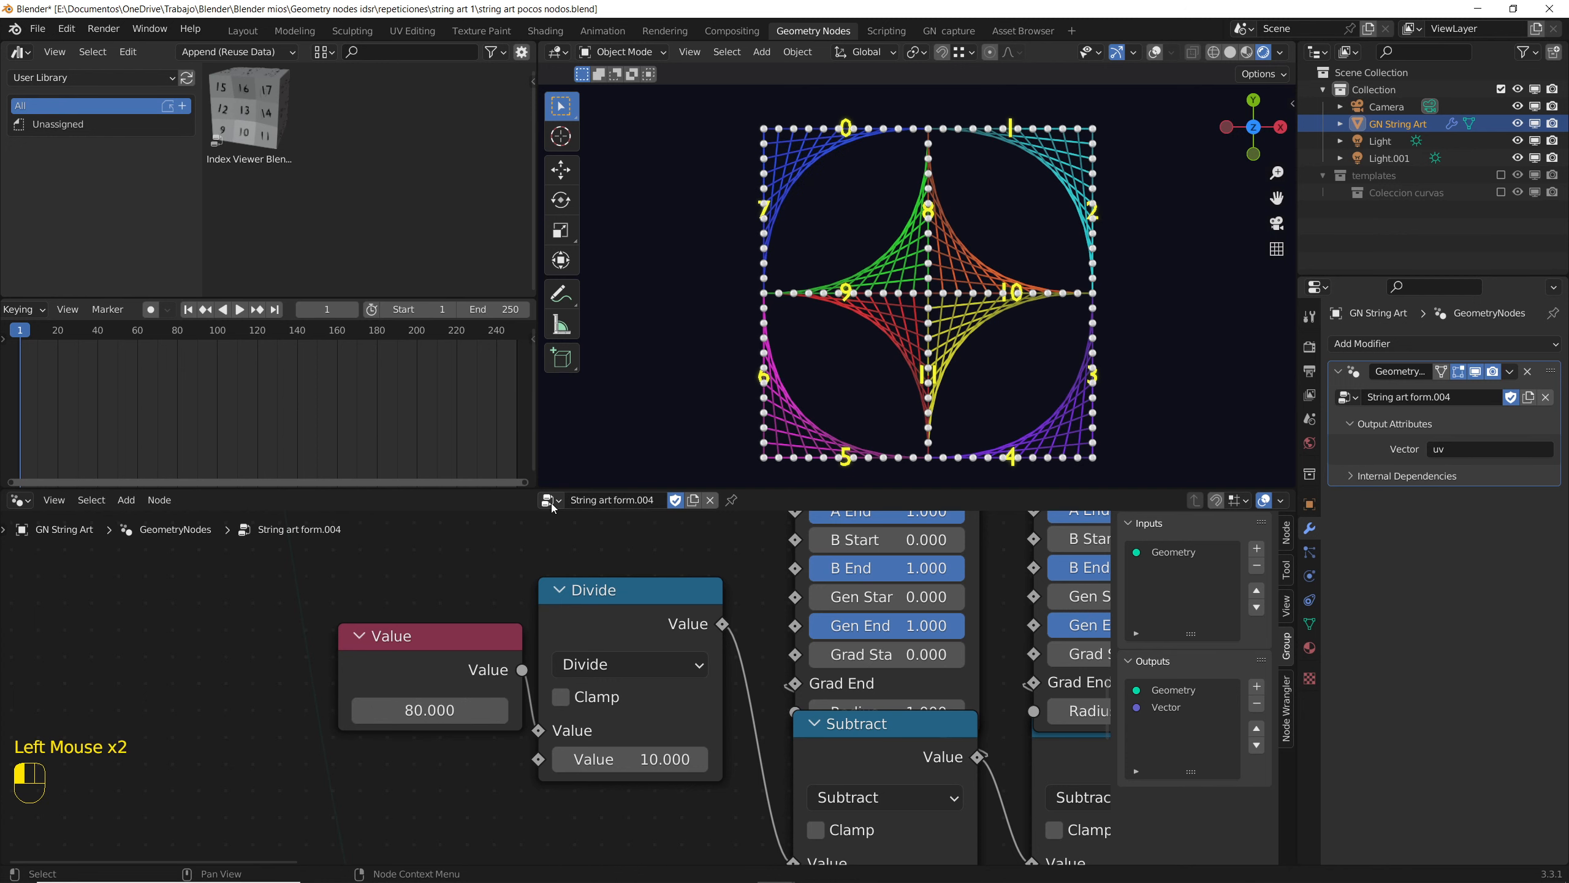
click(563, 642)
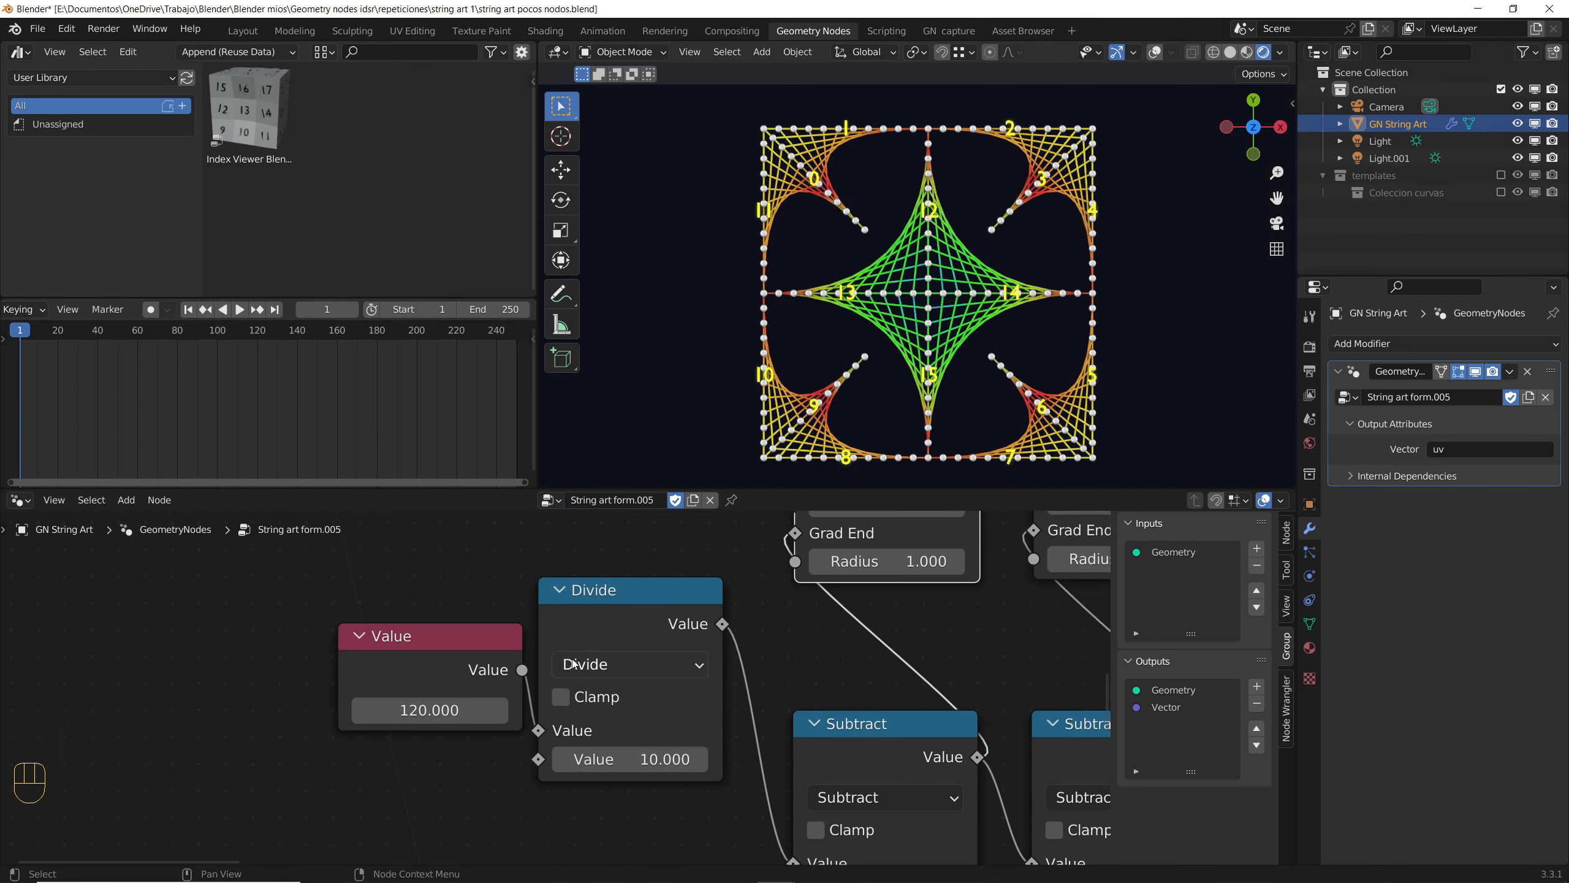
scroll(655, 717, down, 4)
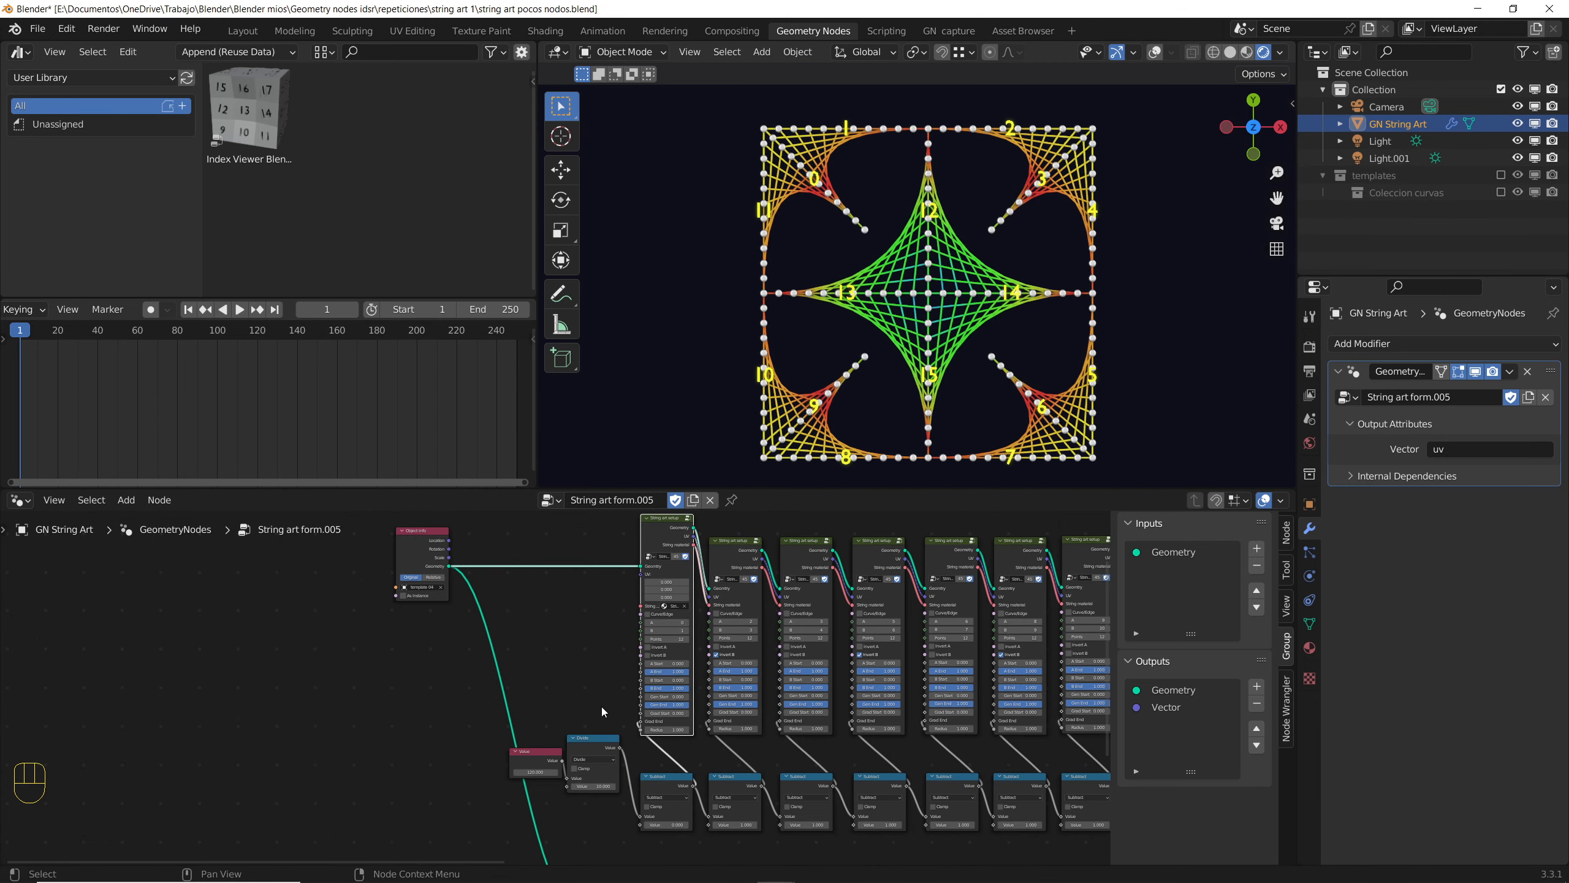
middle_drag(601, 706, 570, 750)
scroll(633, 655, up, 4)
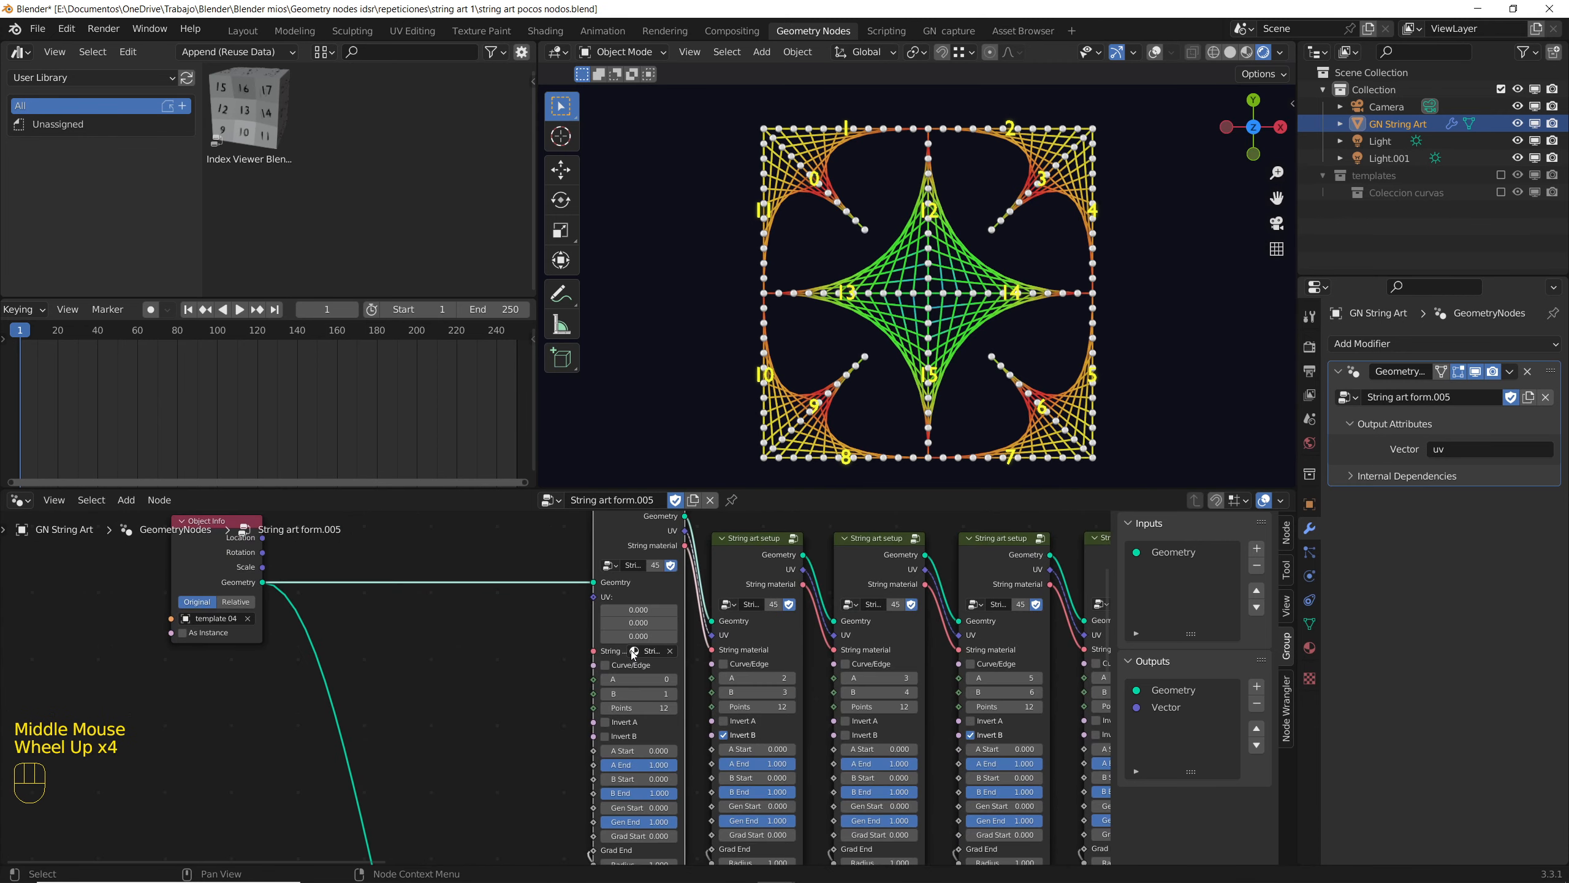
Step: Lower the number in form.005's Value node and undo the change
middle_drag(633, 655, 628, 613)
scroll(593, 585, up, 1)
drag(513, 723, 472, 723)
key(ctrl+z)
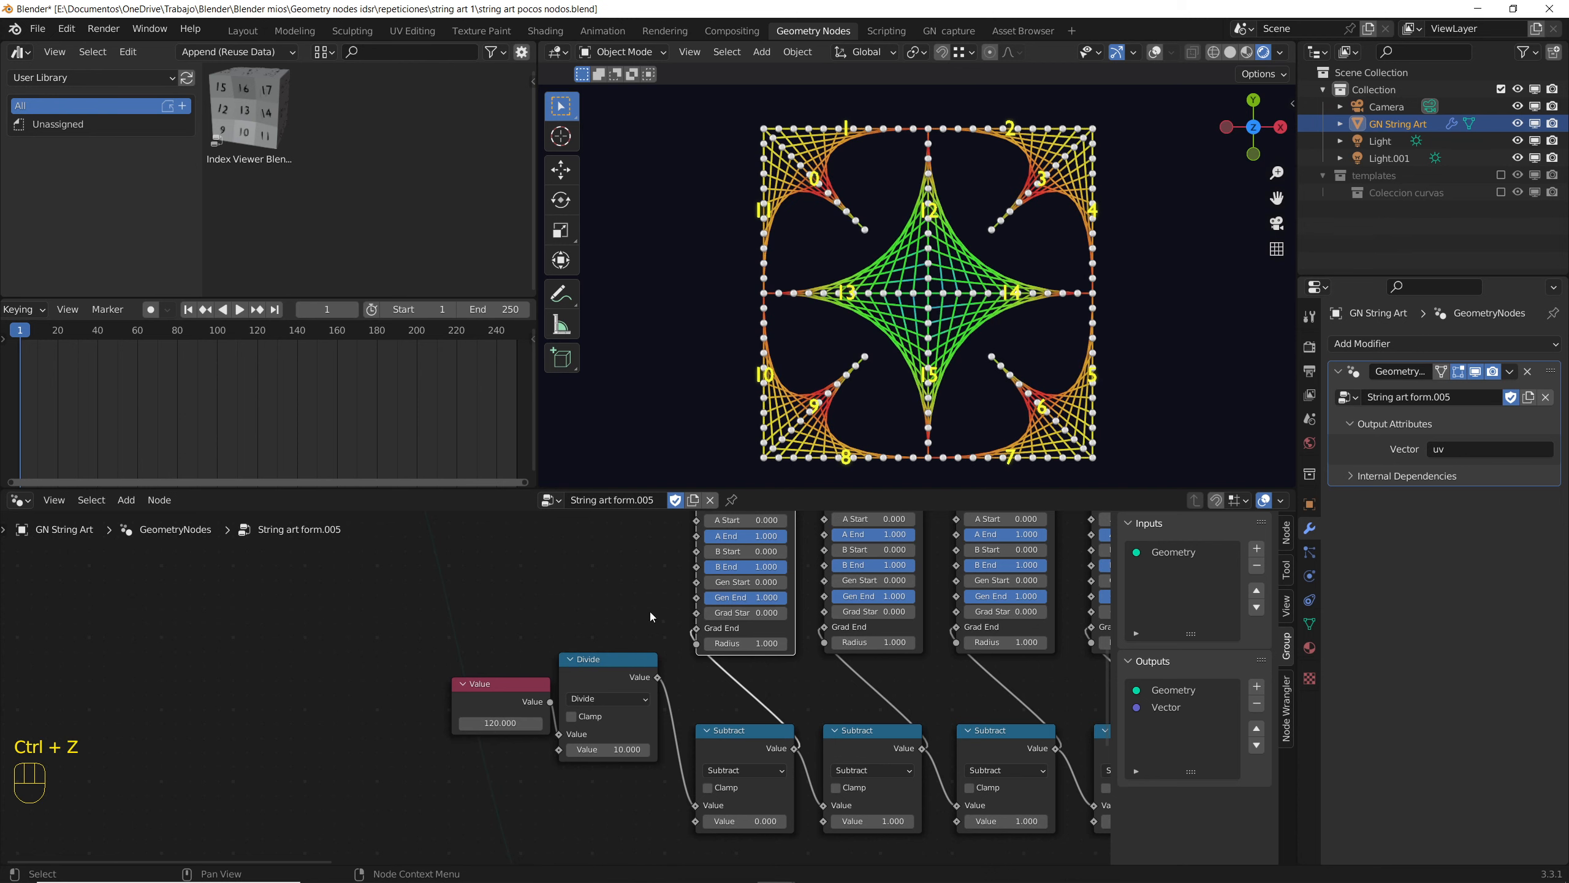
Step: Switch the geometry node tree to String art form.006 and view the circular design with its grouped and transformed nodes
click(551, 500)
click(587, 654)
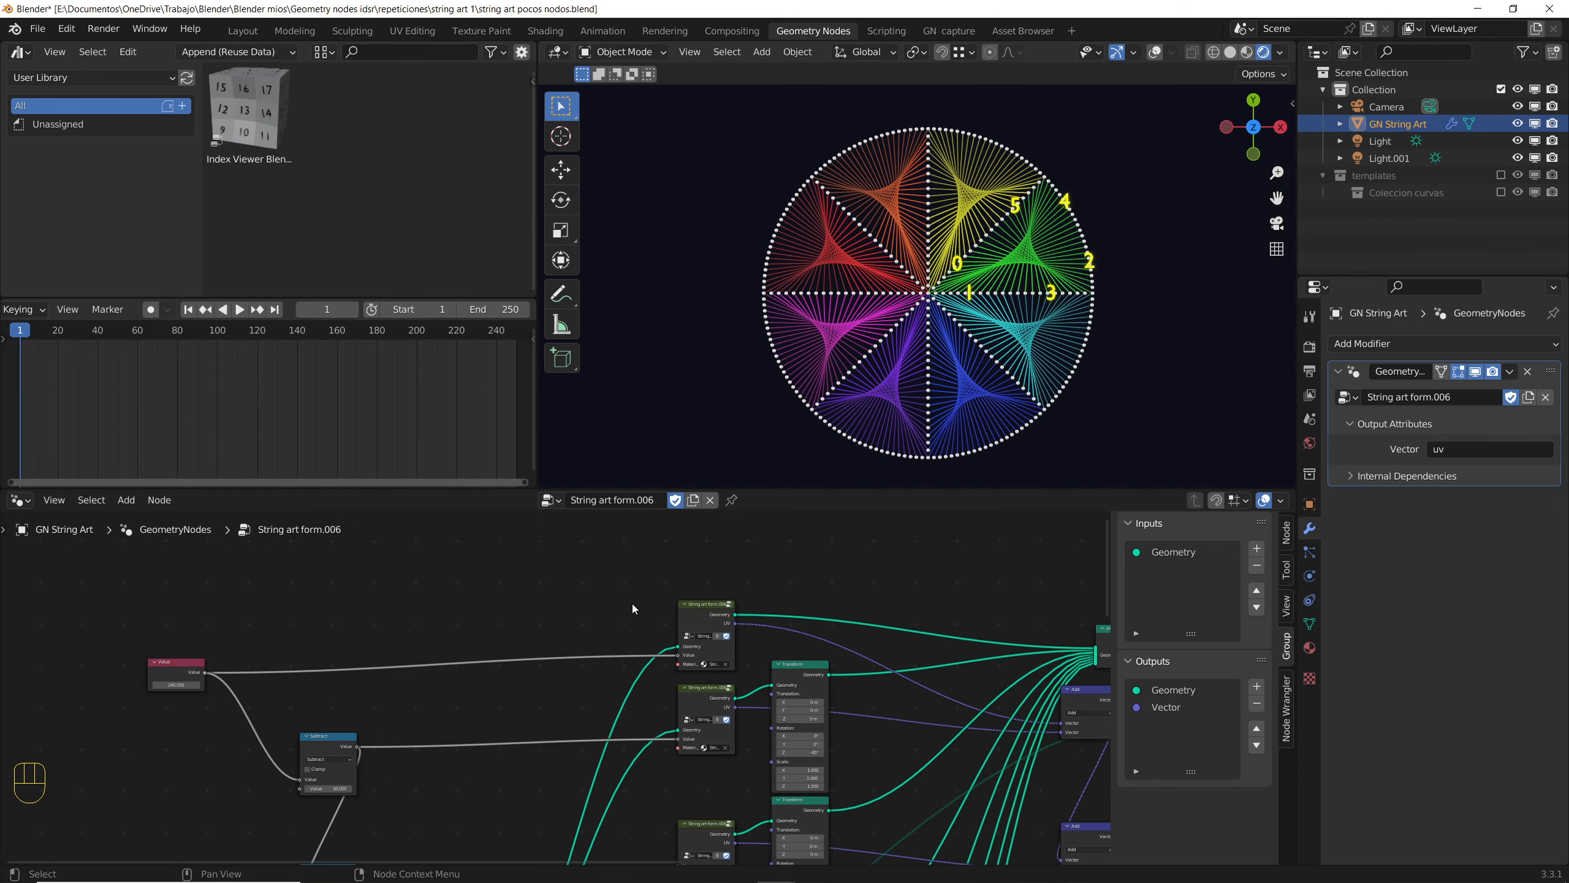
scroll(1020, 287, down, 2)
middle_drag(1014, 266, 1021, 287)
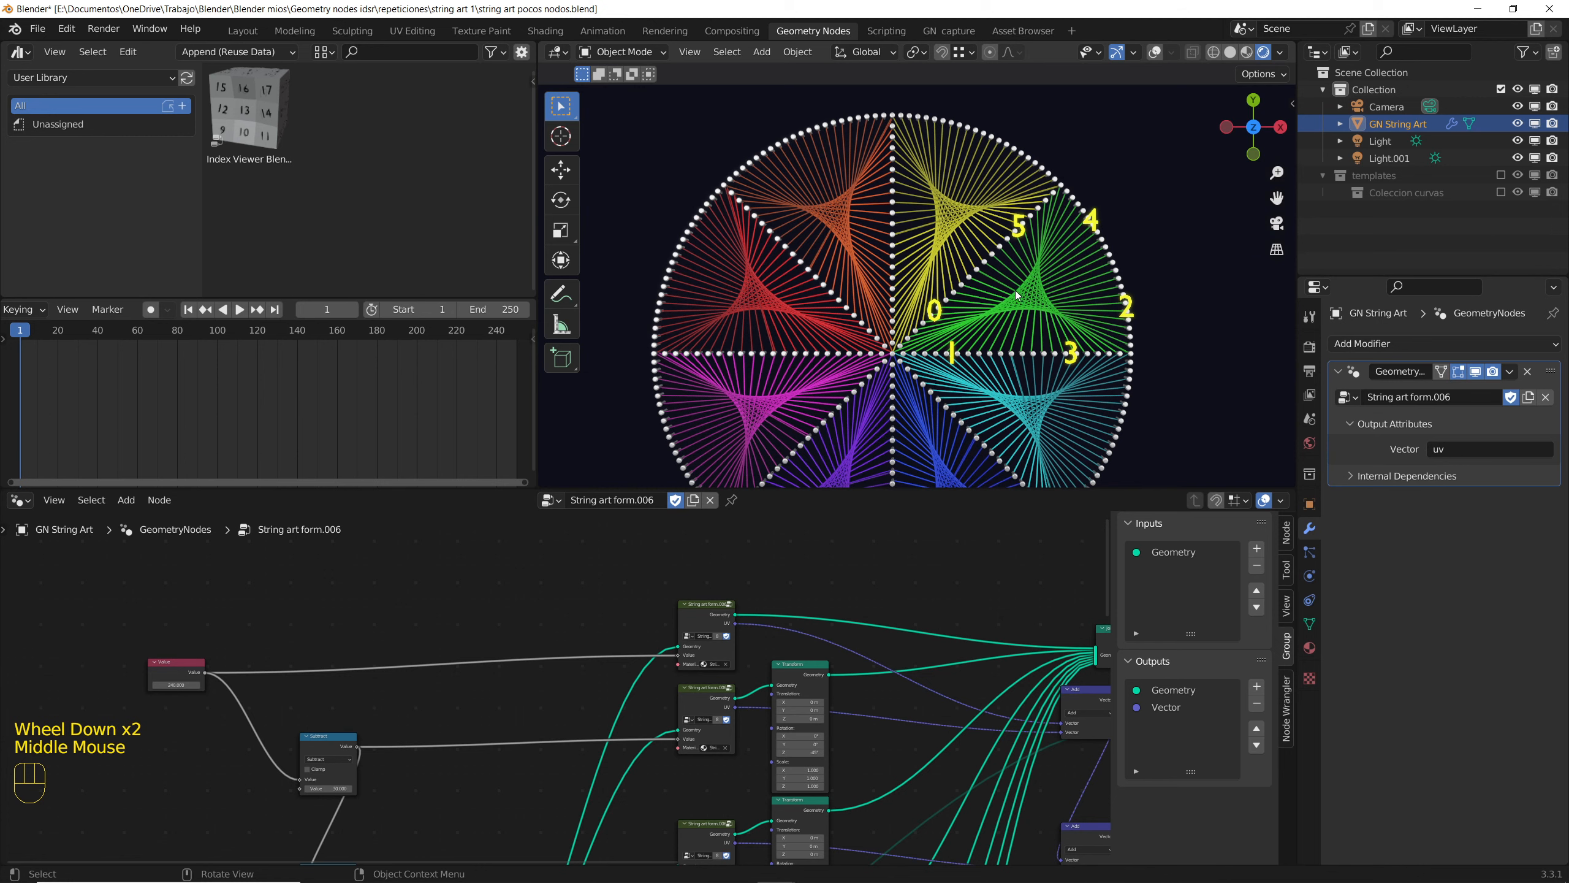
scroll(695, 643, down, 2)
middle_drag(690, 621, 638, 573)
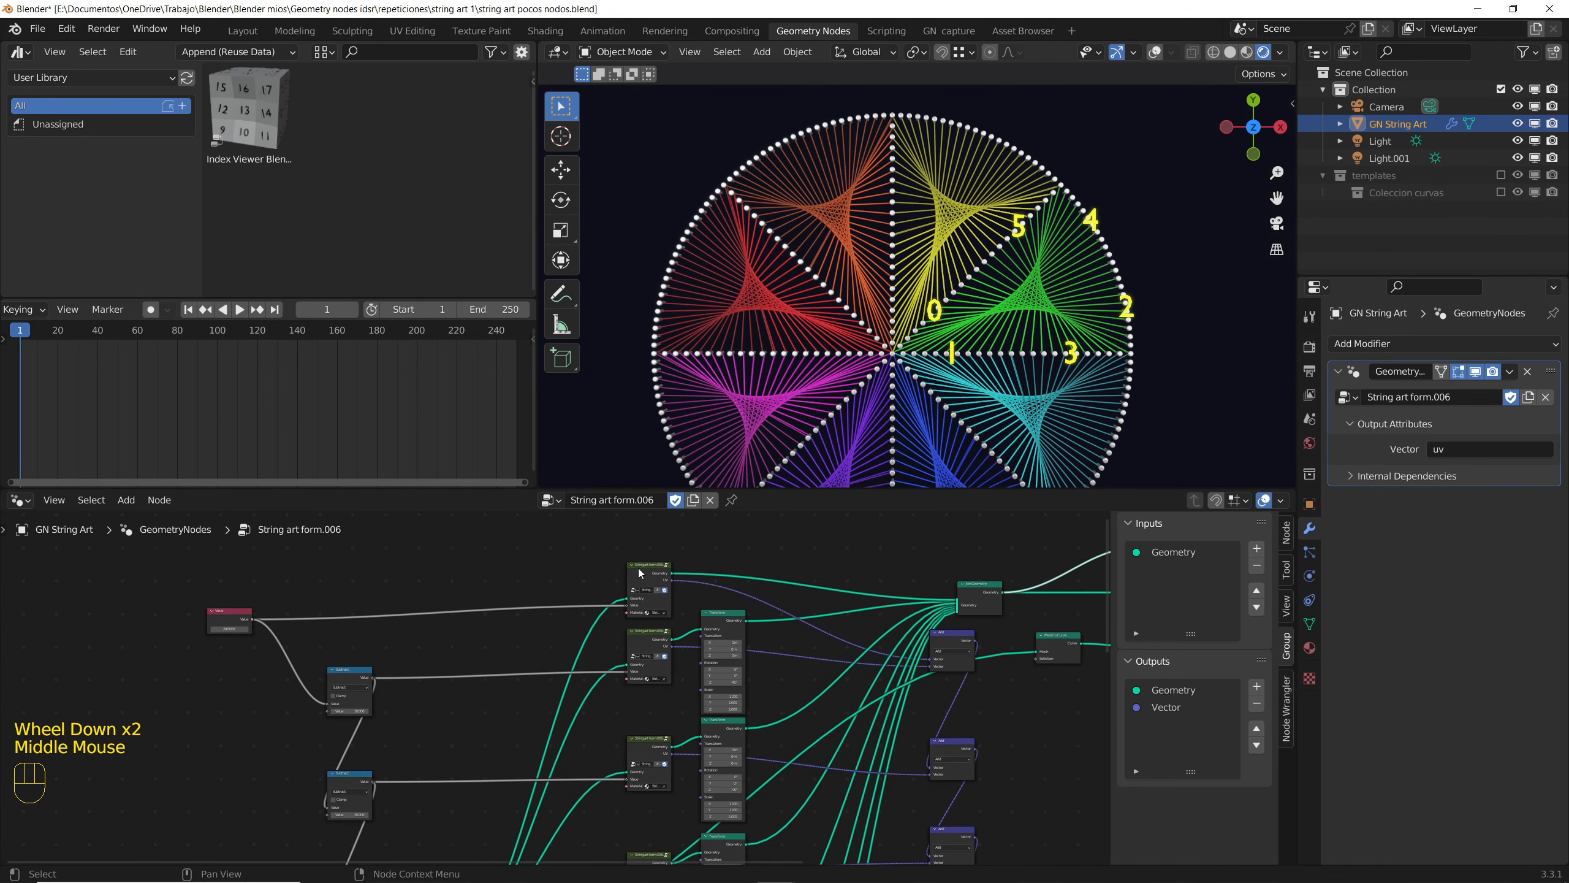
Step: Open the first String art form.006 mix group and inspect its Group Input and three chained String art setup nodes
scroll(638, 569, up, 7)
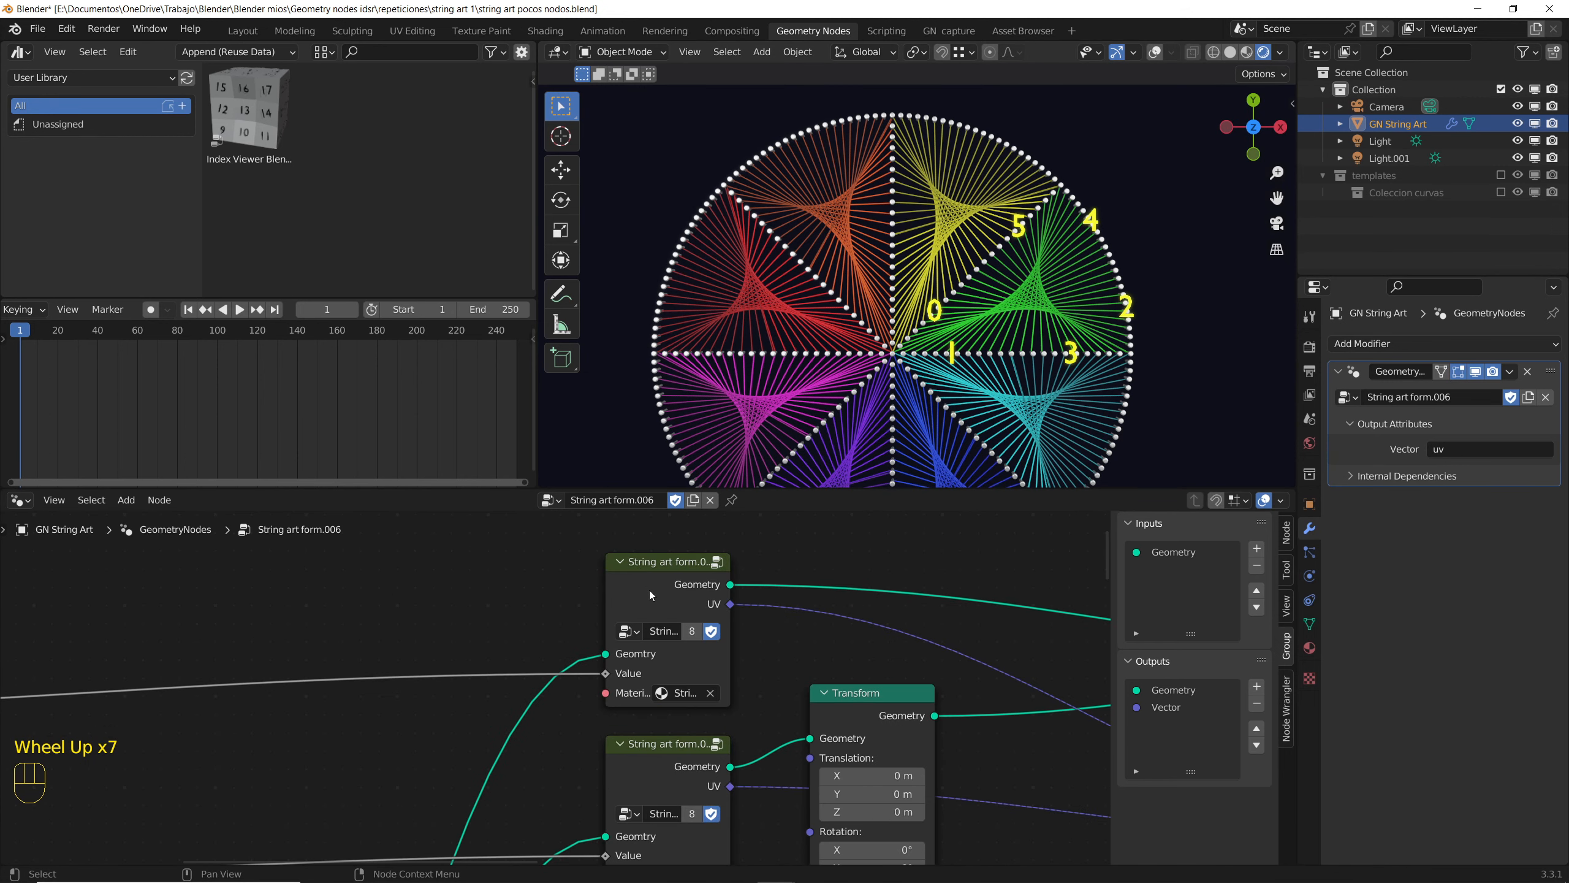
click(717, 561)
scroll(700, 618, down, 4)
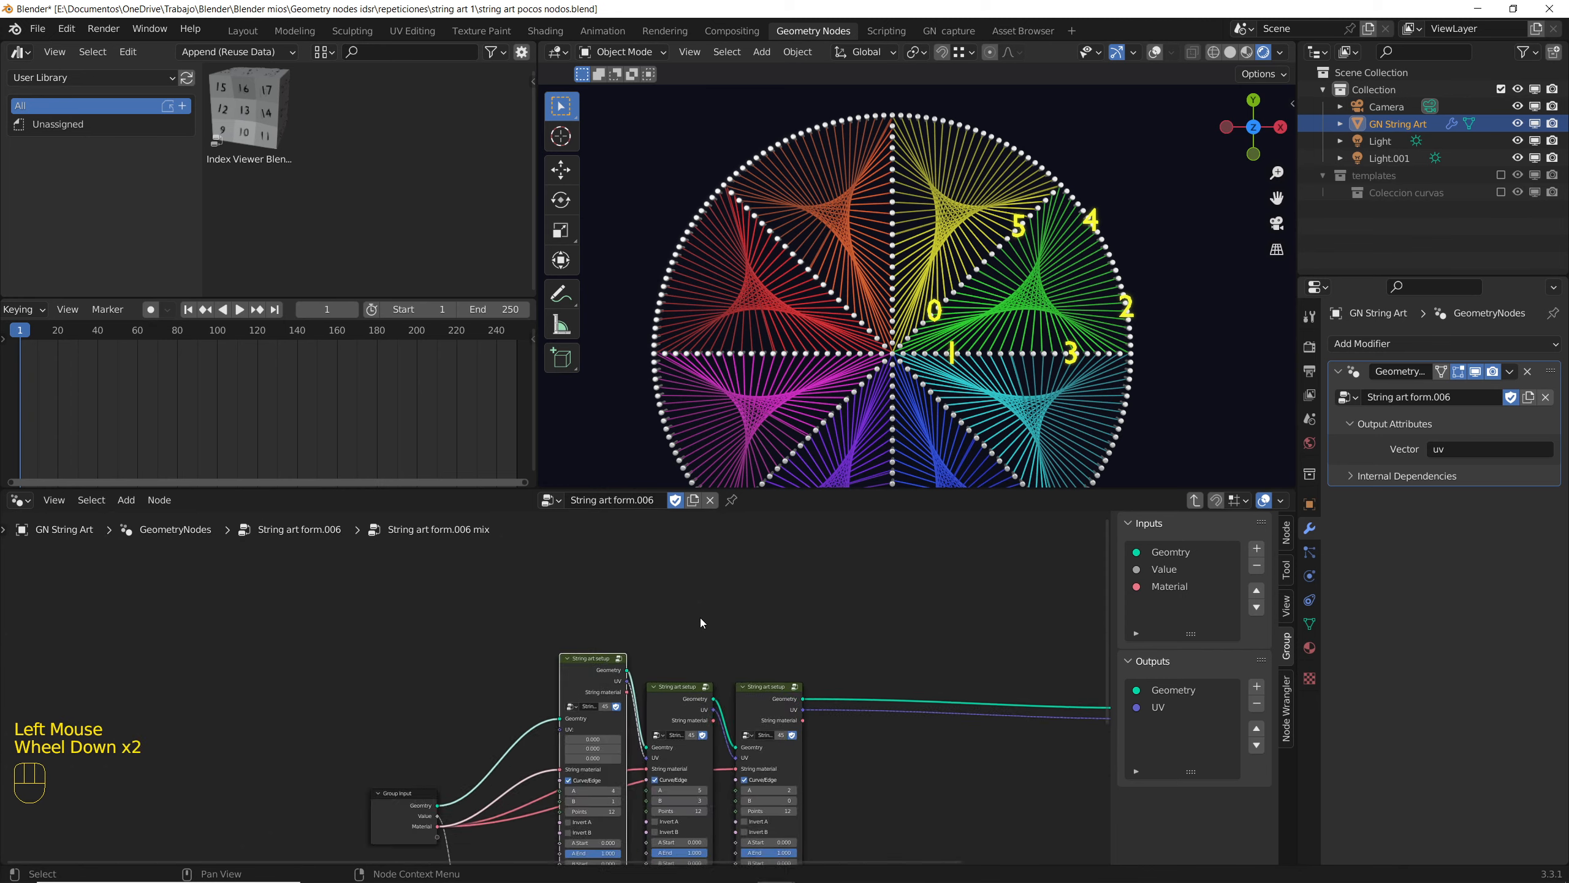
middle_drag(598, 667, 689, 597)
drag(696, 549, 839, 632)
scroll(882, 694, up, 4)
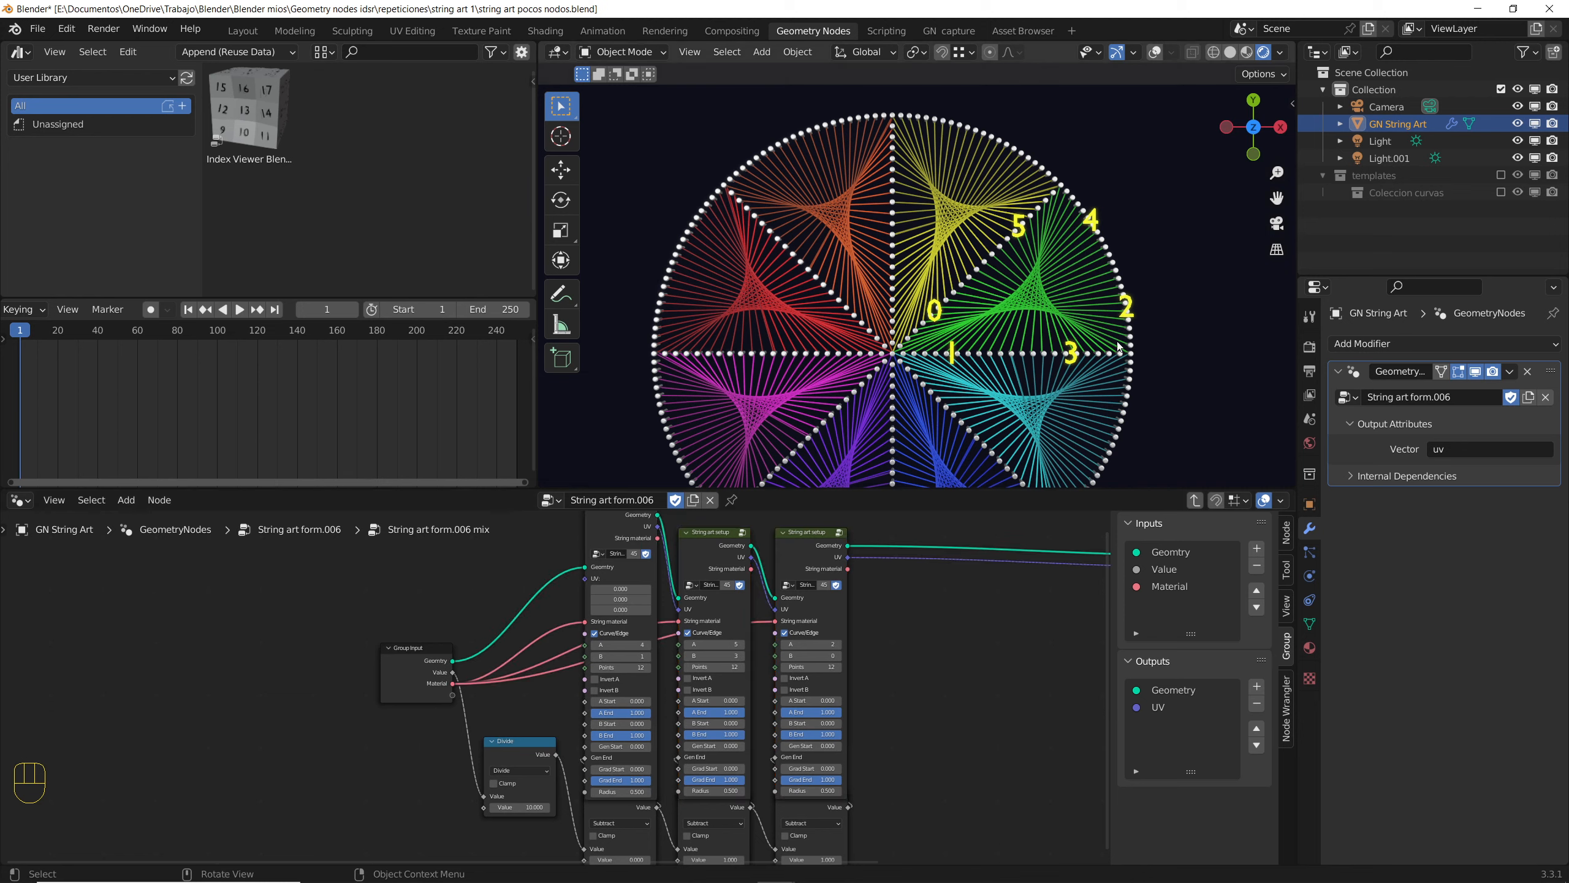
scroll(914, 724, down, 3)
scroll(609, 707, up, 4)
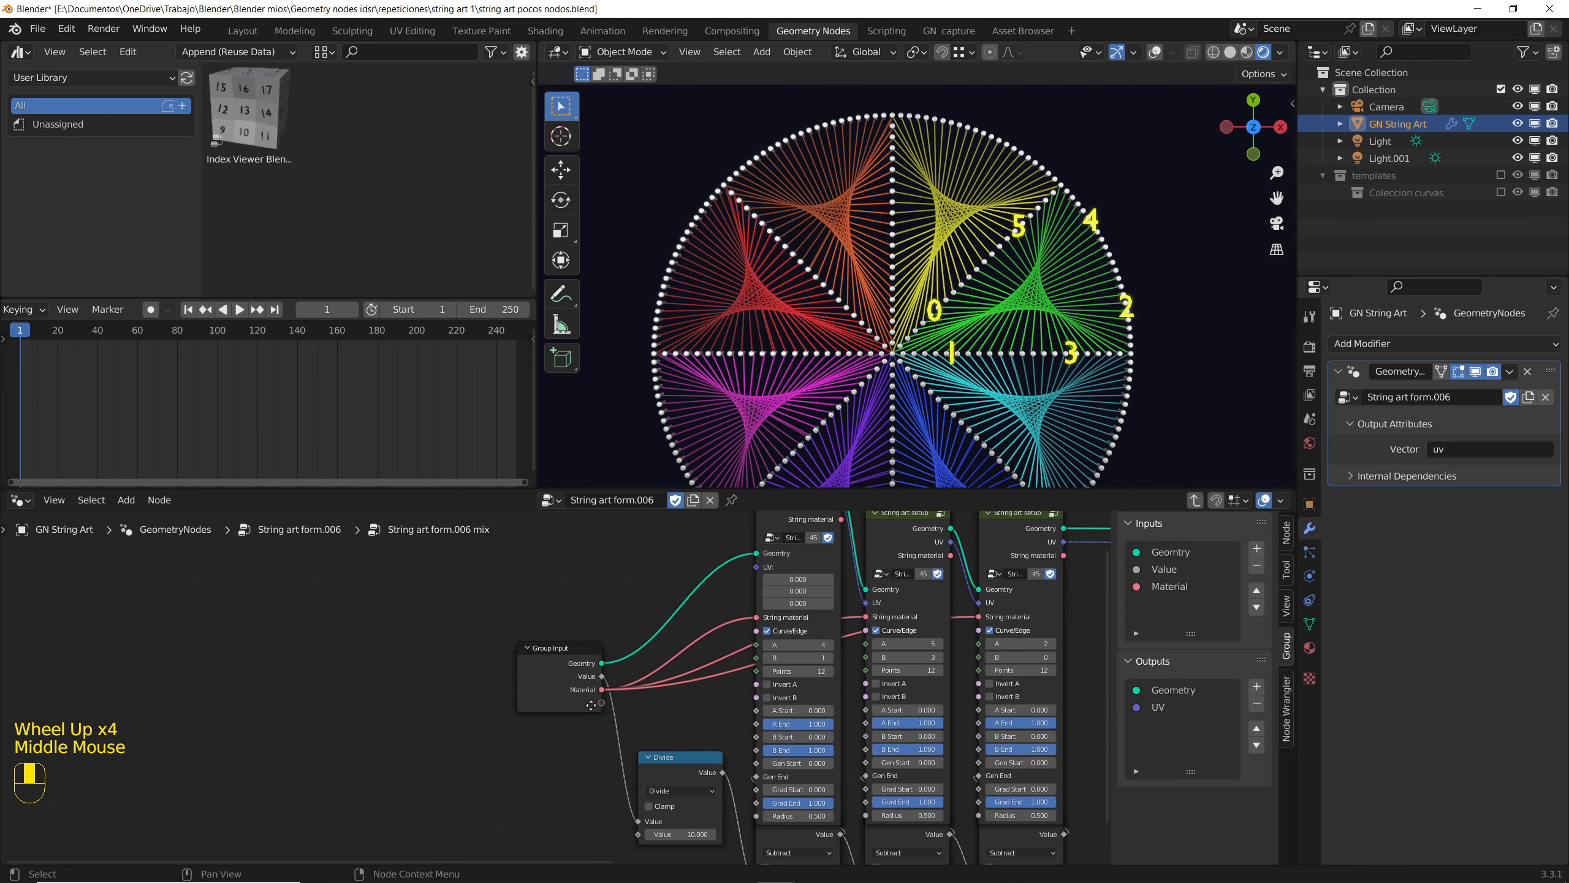
scroll(851, 611, up, 2)
Step: Exit the group, try a cyan string material on the first String art form.006 mix node, and restore the green one
key(Tab)
scroll(835, 643, up, 9)
click(831, 674)
click(835, 569)
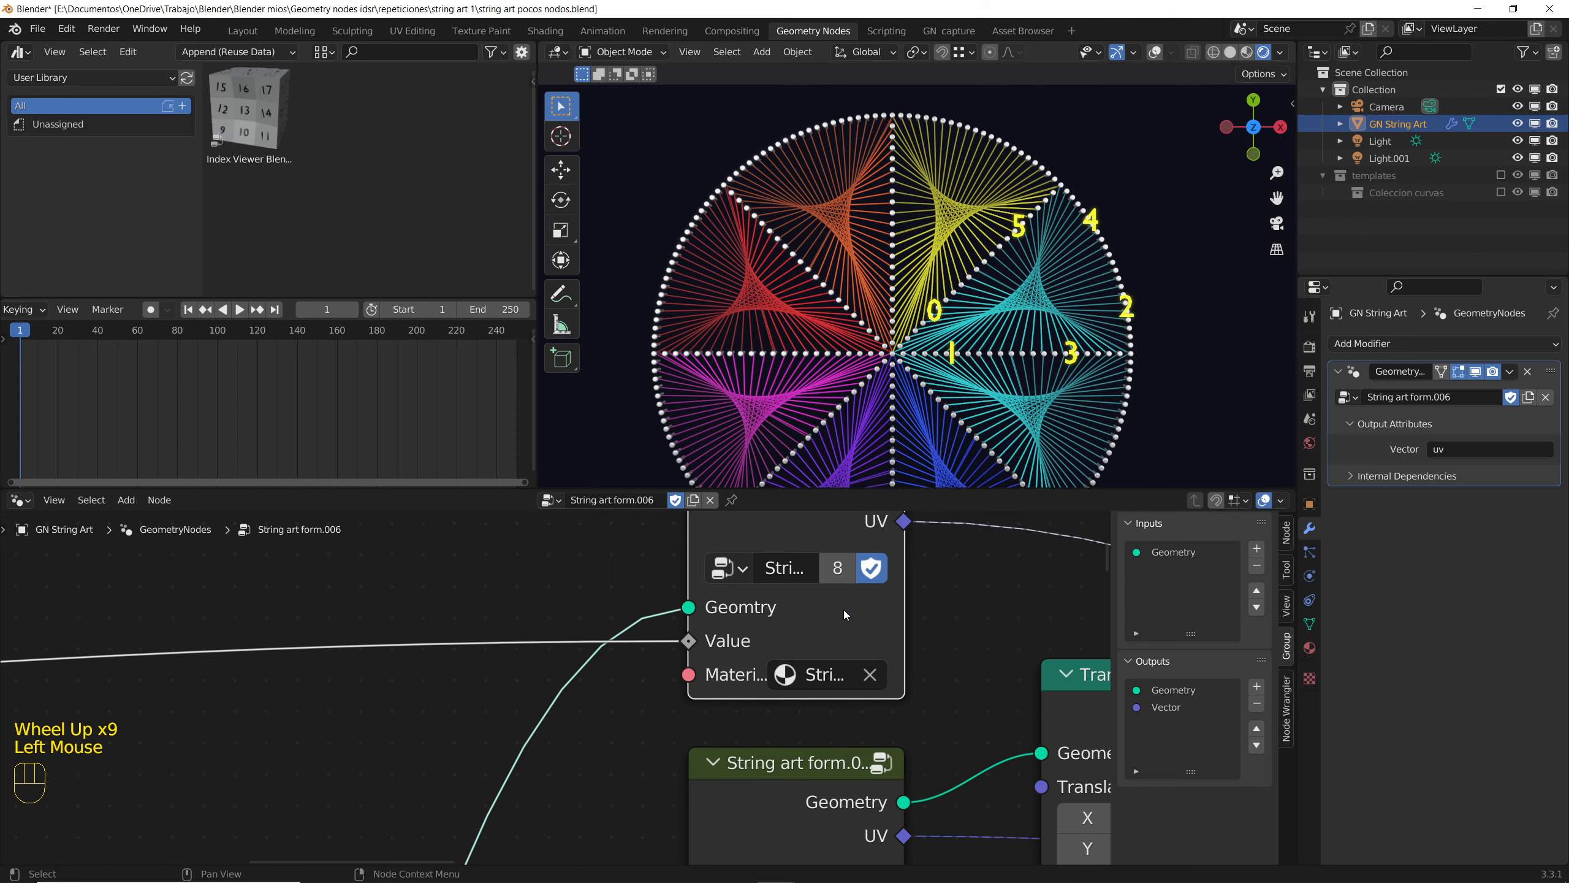
click(831, 674)
click(902, 603)
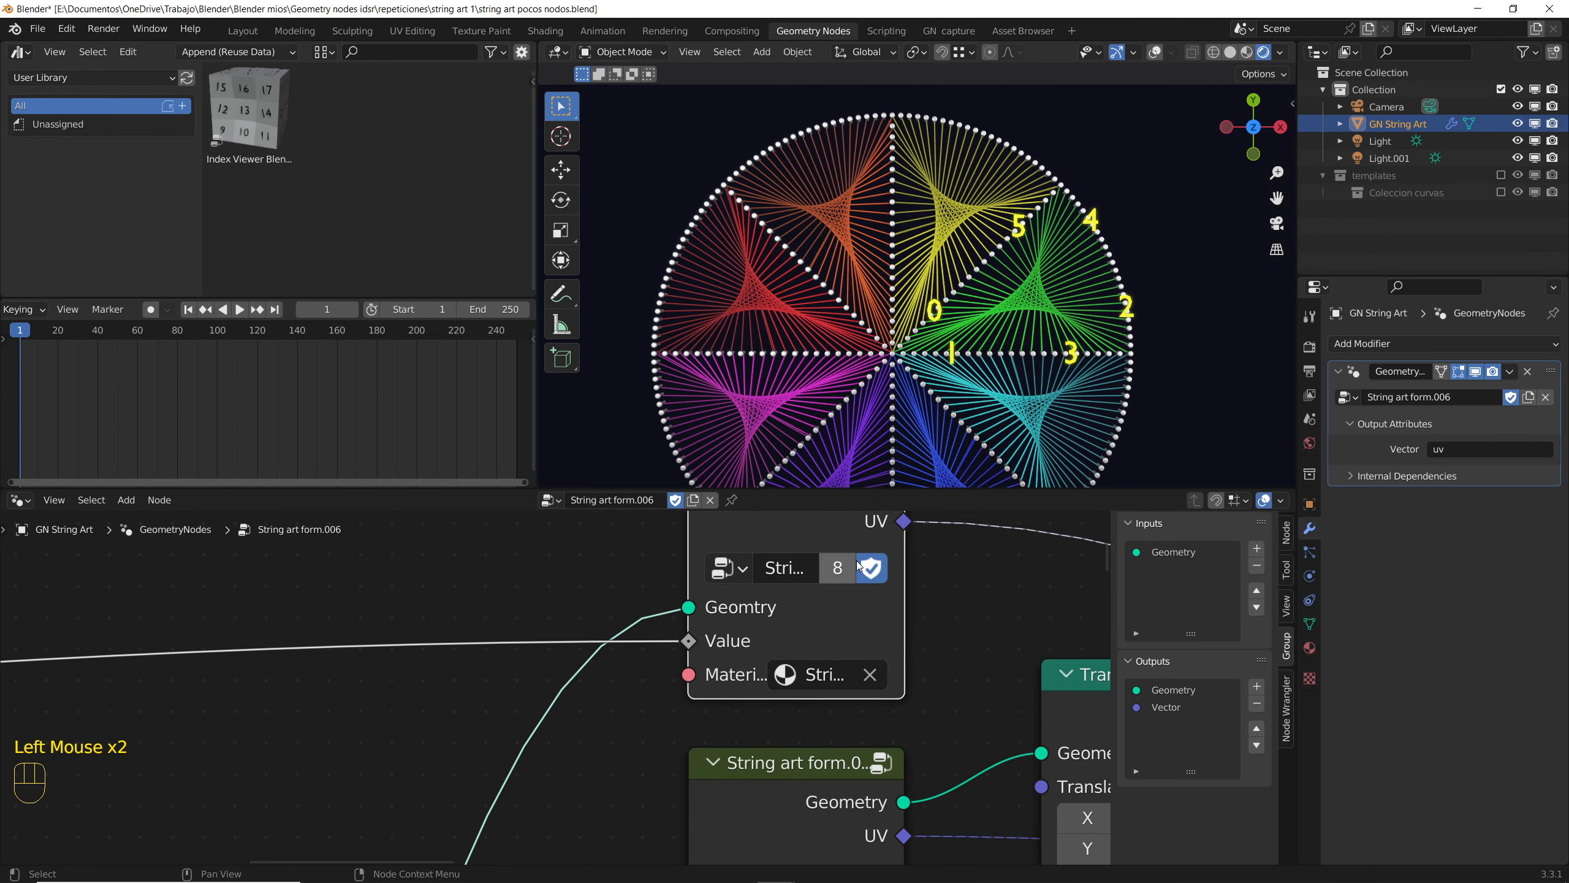
Step: Look over the transformed copies in the form.006 tree and reopen the String art form.006 mix group
scroll(880, 383, down, 3)
shift+middle_drag(881, 383, 882, 313)
scroll(927, 658, down, 5)
middle_drag(927, 658, 483, 626)
scroll(556, 649, down, 5)
middle_drag(671, 673, 806, 635)
scroll(940, 246, up, 5)
click(630, 564)
Step: Set the B index of the first String art setup node in the mix group to 3
scroll(685, 649, up, 4)
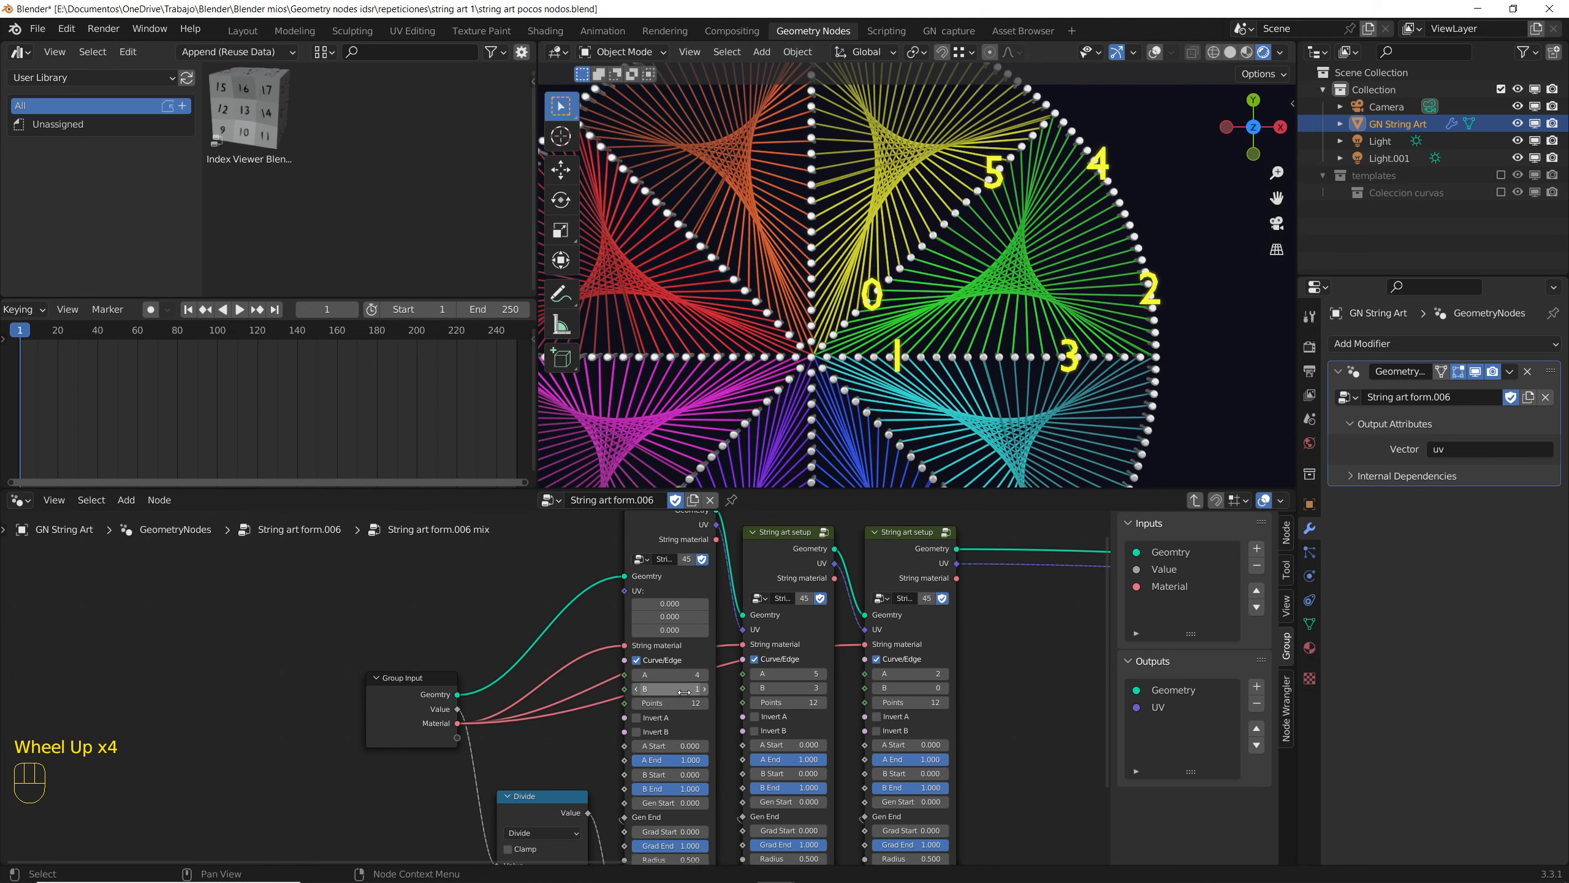
scroll(686, 689, up, 5)
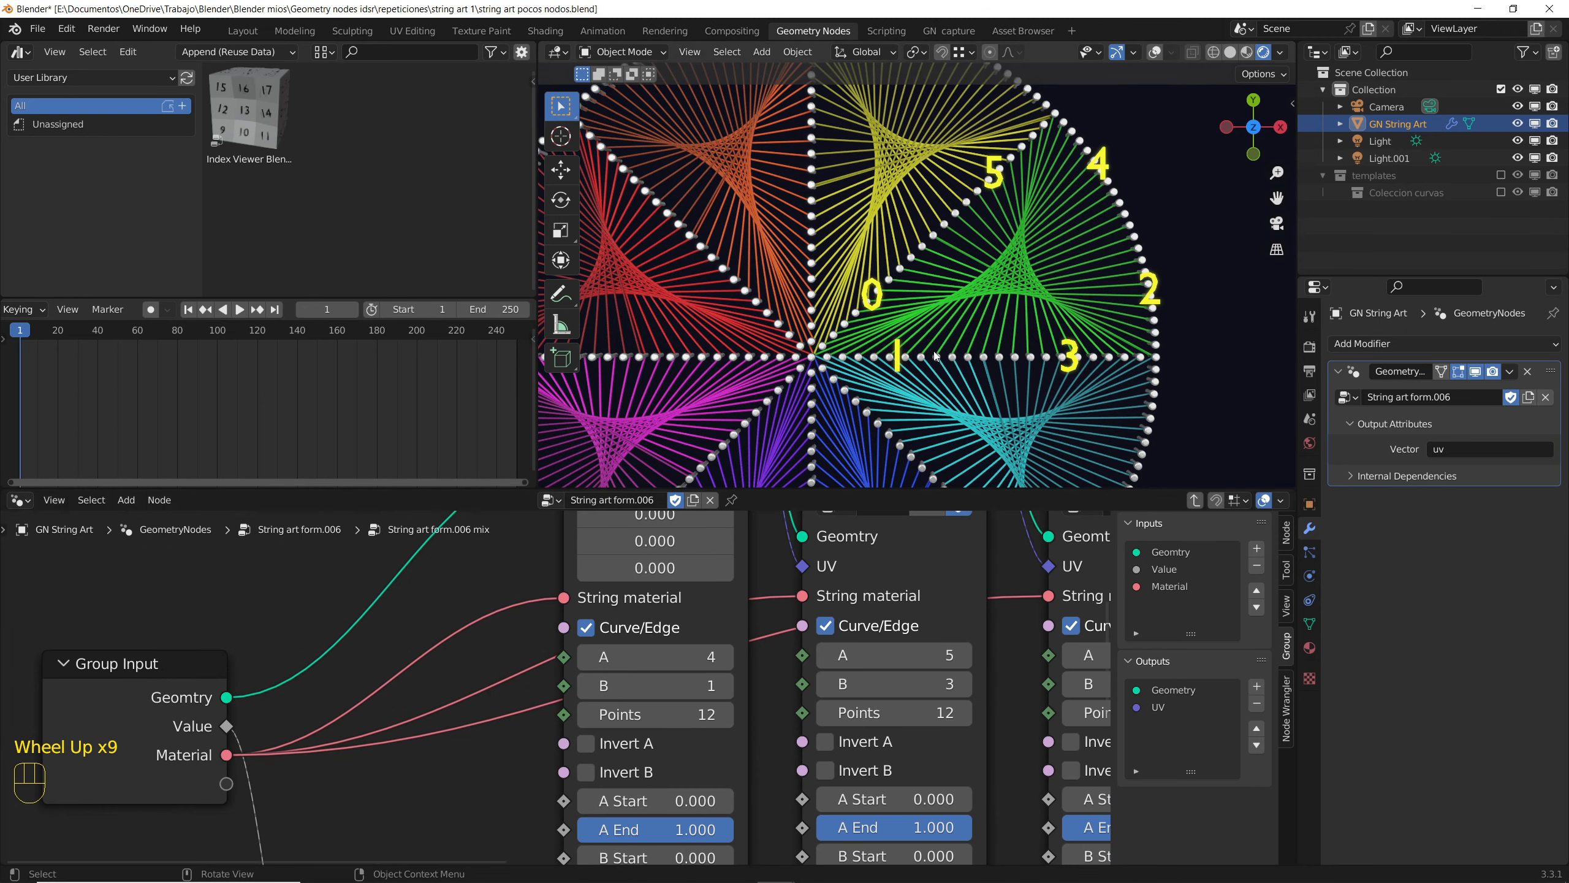
click(688, 688)
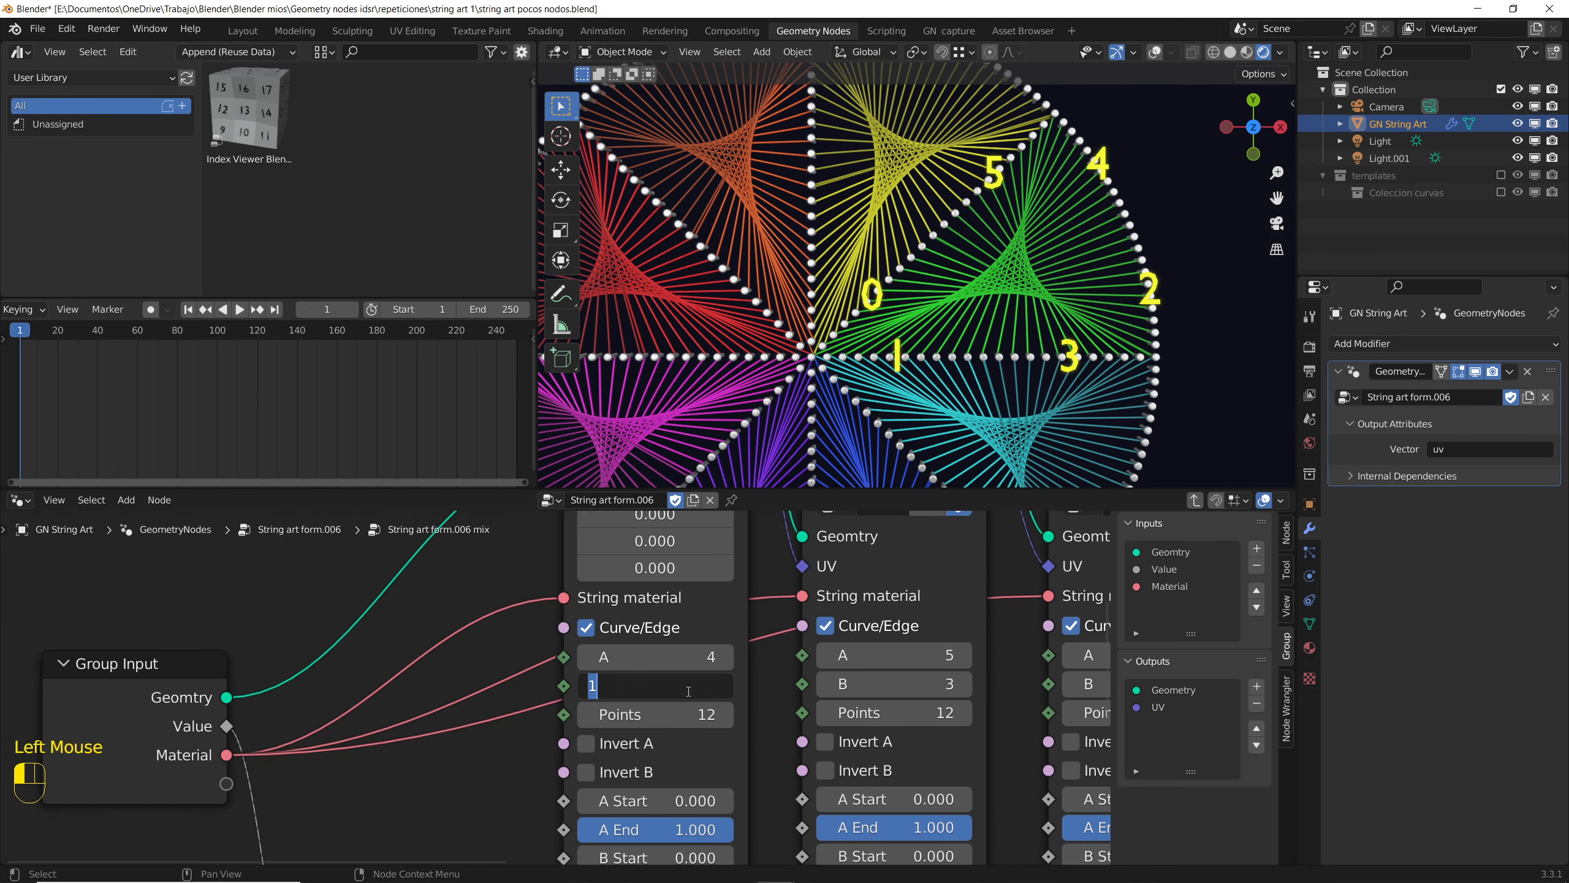
text(3)
key(Return)
scroll(1008, 352, down, 2)
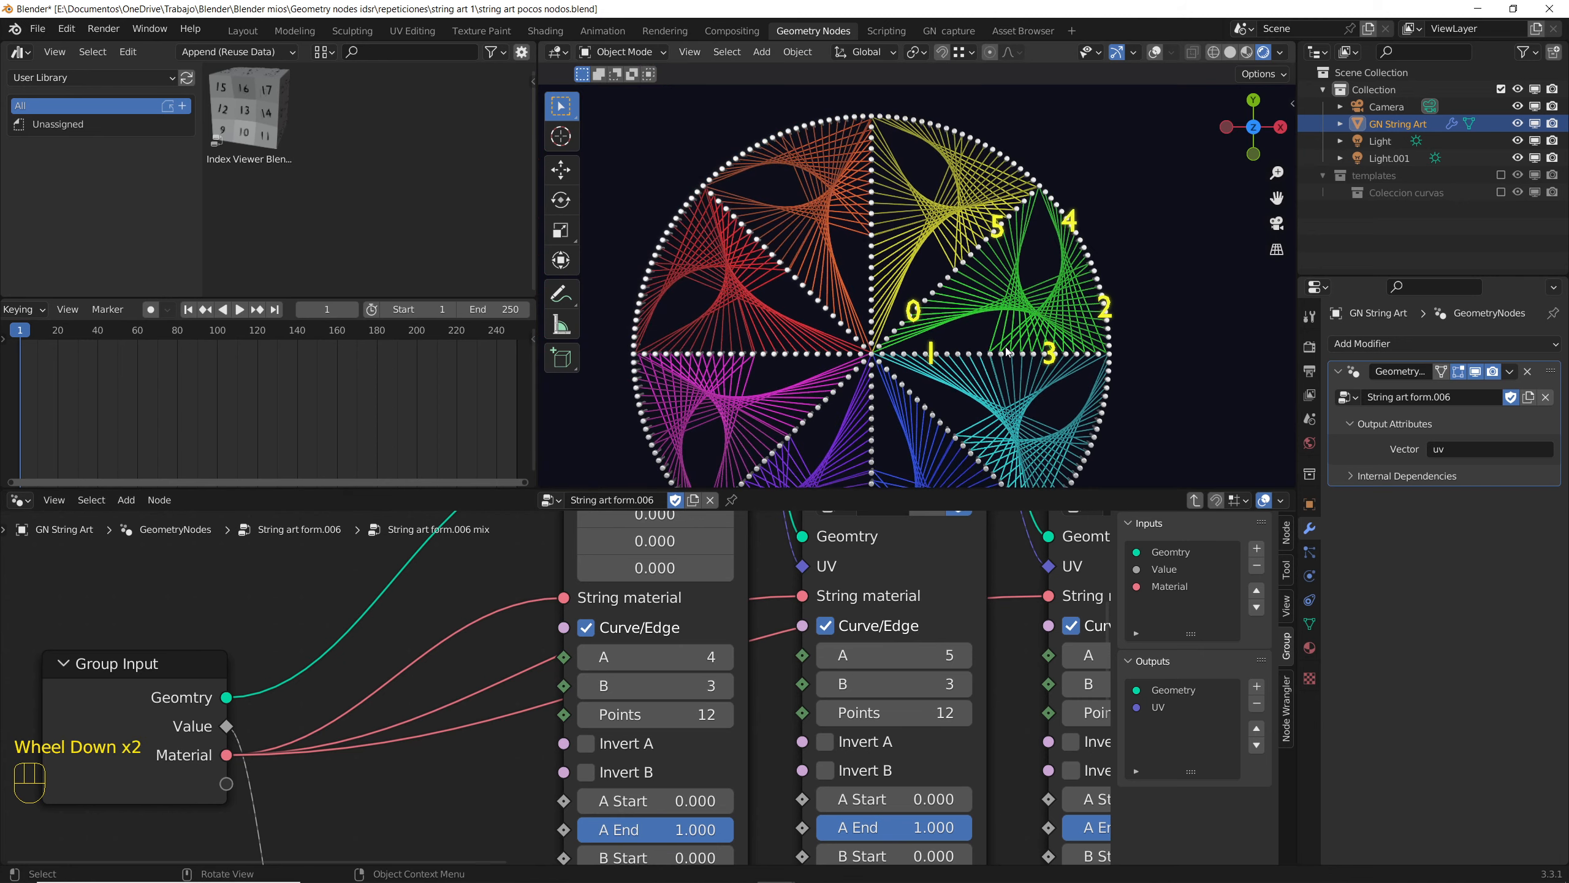
shift+middle_drag(954, 376, 947, 334)
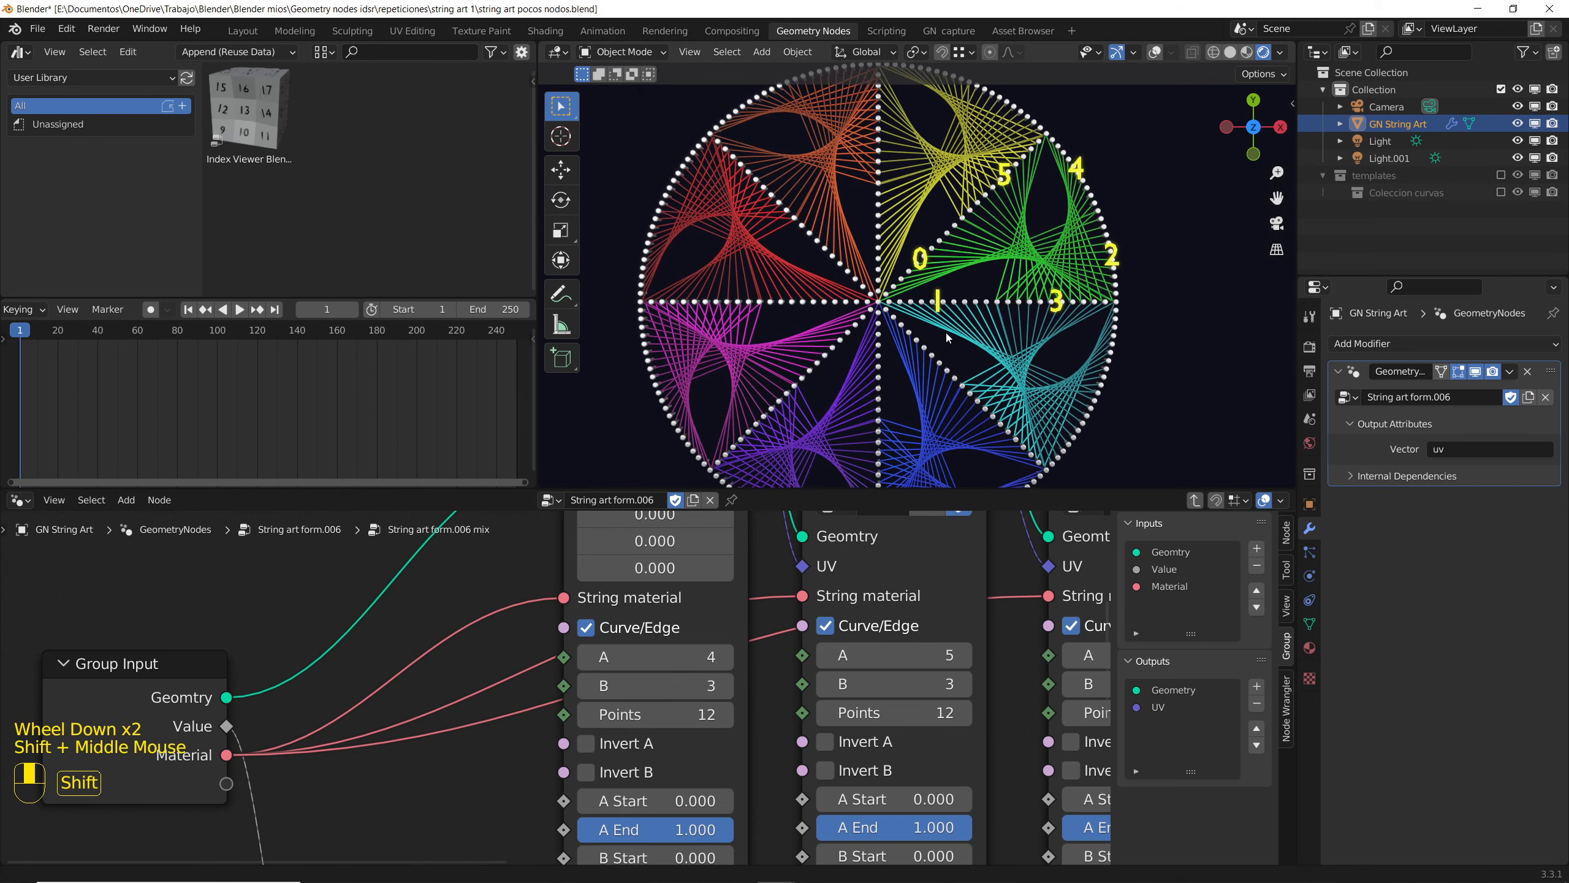
Step: Try B index values 0 and 5 on the first String art setup node in the mix group
click(668, 699)
click(663, 689)
text(0)
key(Return)
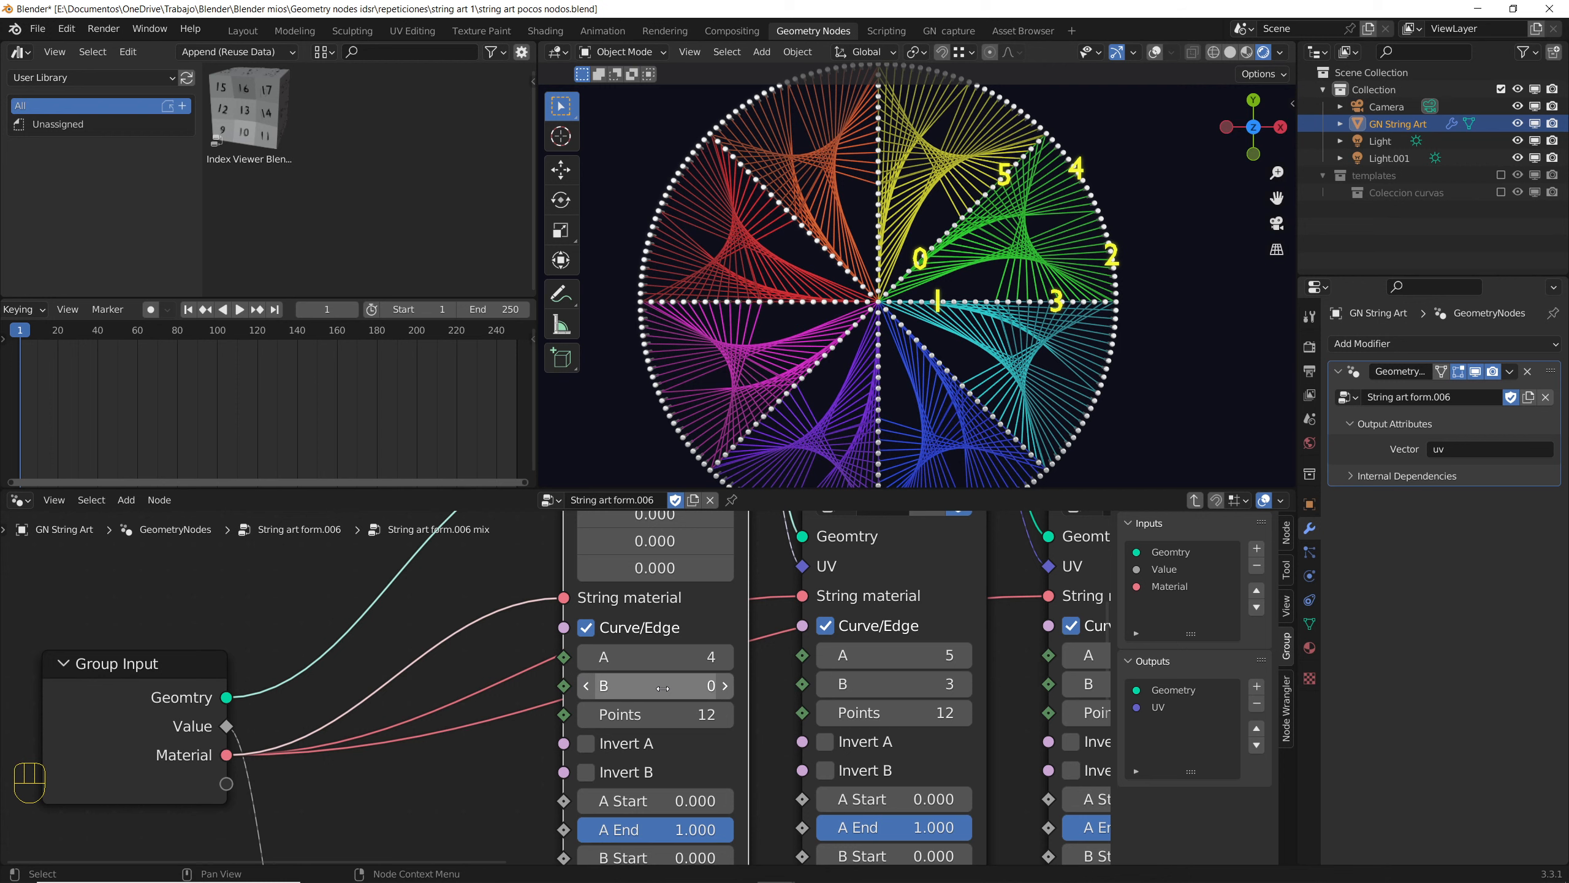
drag(662, 688, 693, 688)
Step: Set the B index of the first String art setup node to 1 and exit the String art form.006 mix group
double_click(663, 687)
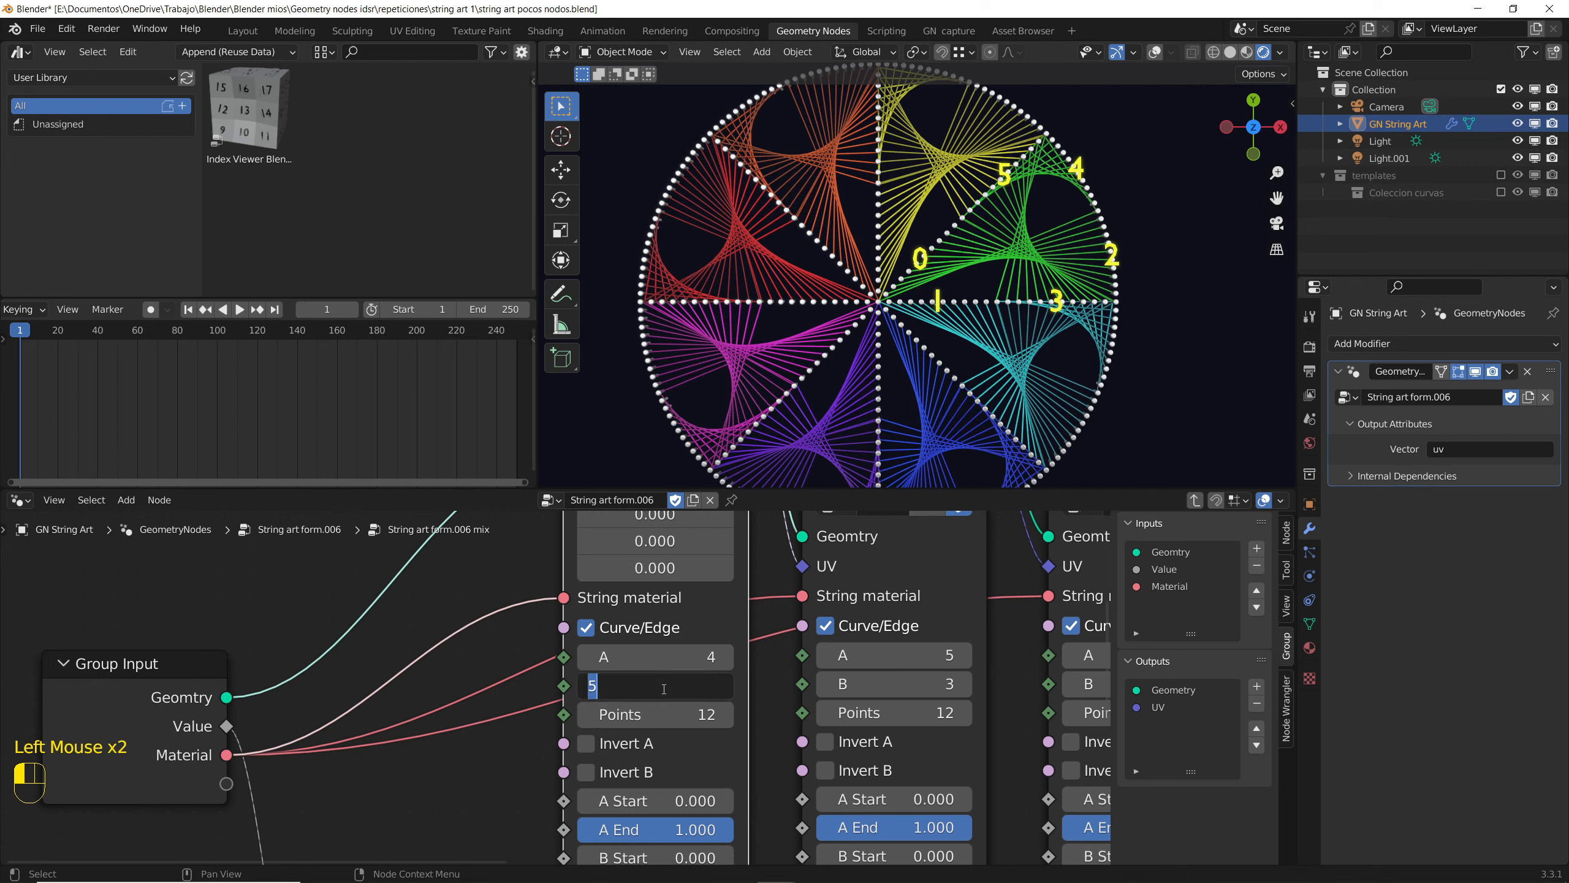
text(1)
key(Return)
key(Tab)
Step: Enable the templates collection and select template 05, the curve referenced by the Object Info node in String art form.006
scroll(696, 709, down, 3)
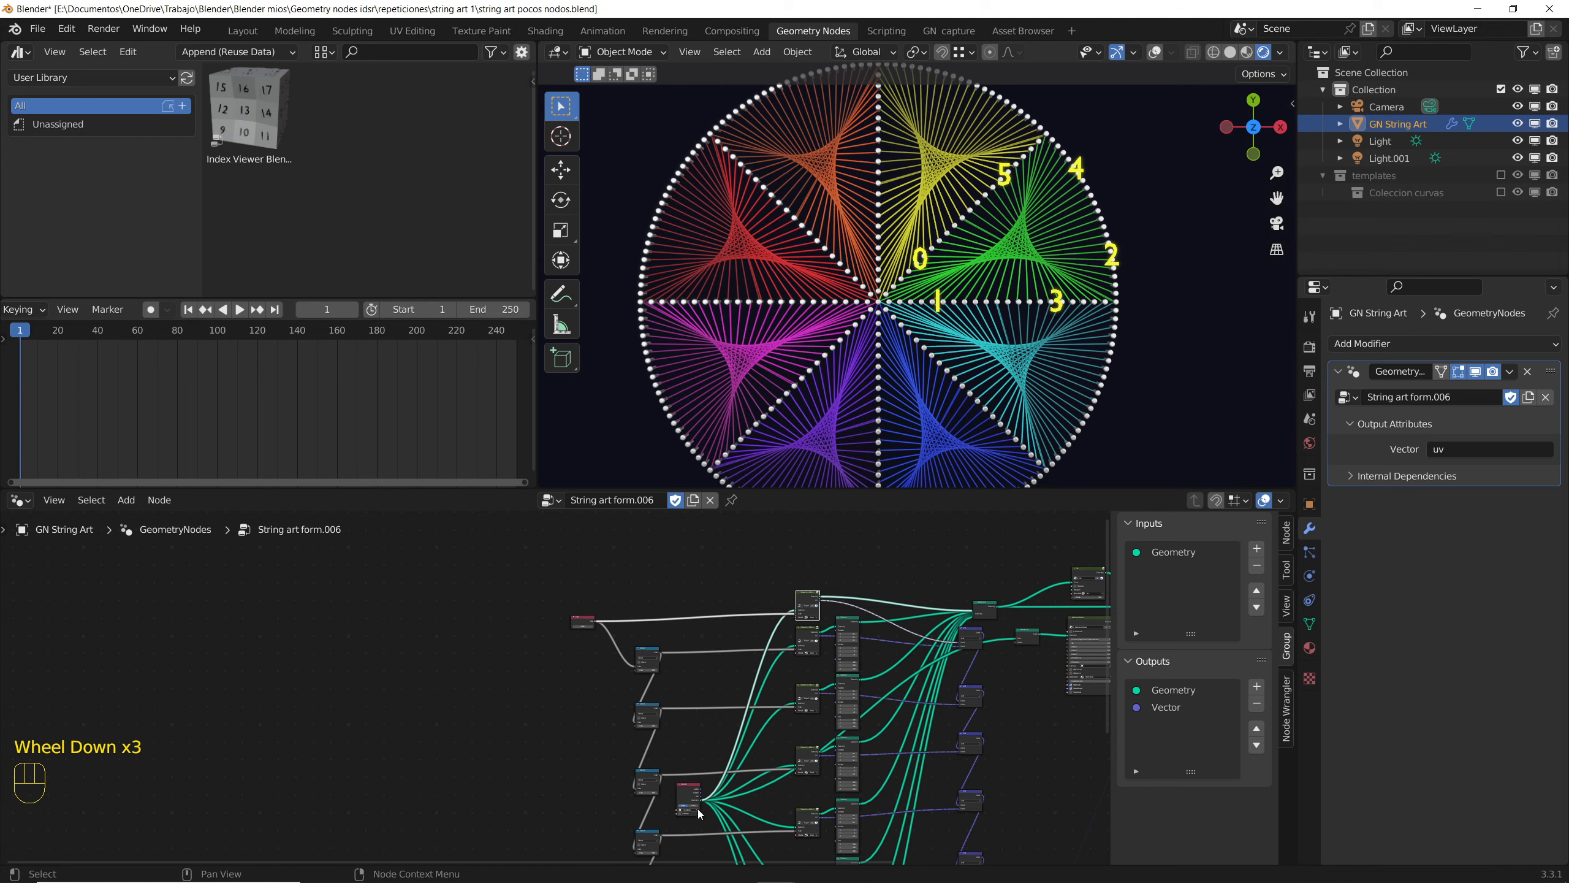
scroll(699, 813, up, 11)
middle_drag(699, 813, 665, 722)
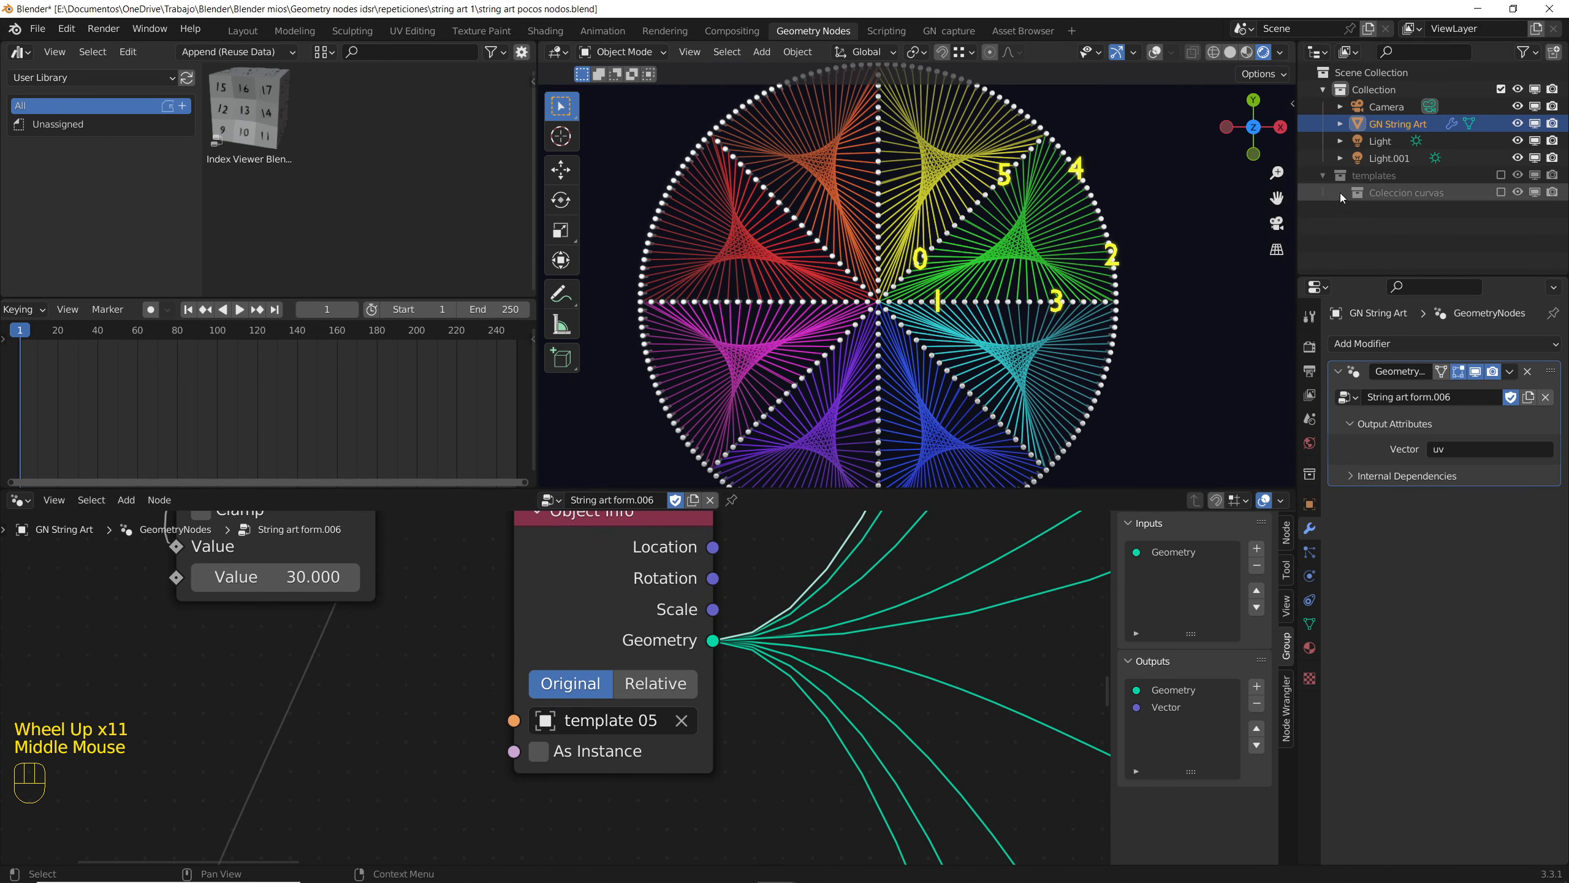
click(1500, 175)
scroll(1491, 212, down, 3)
click(1422, 192)
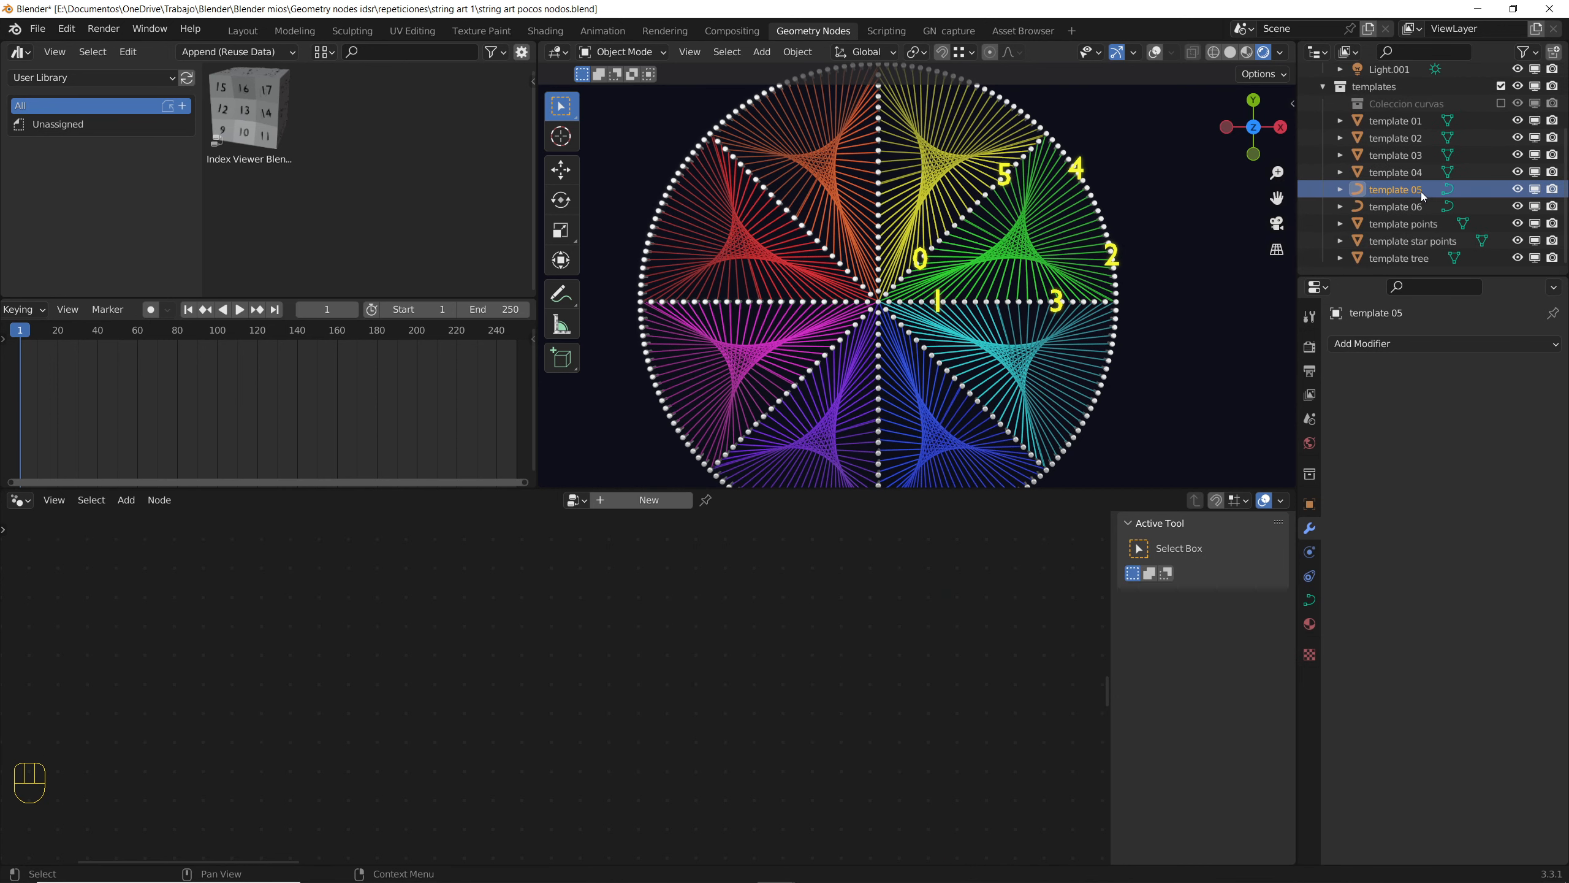
scroll(1419, 199, up, 4)
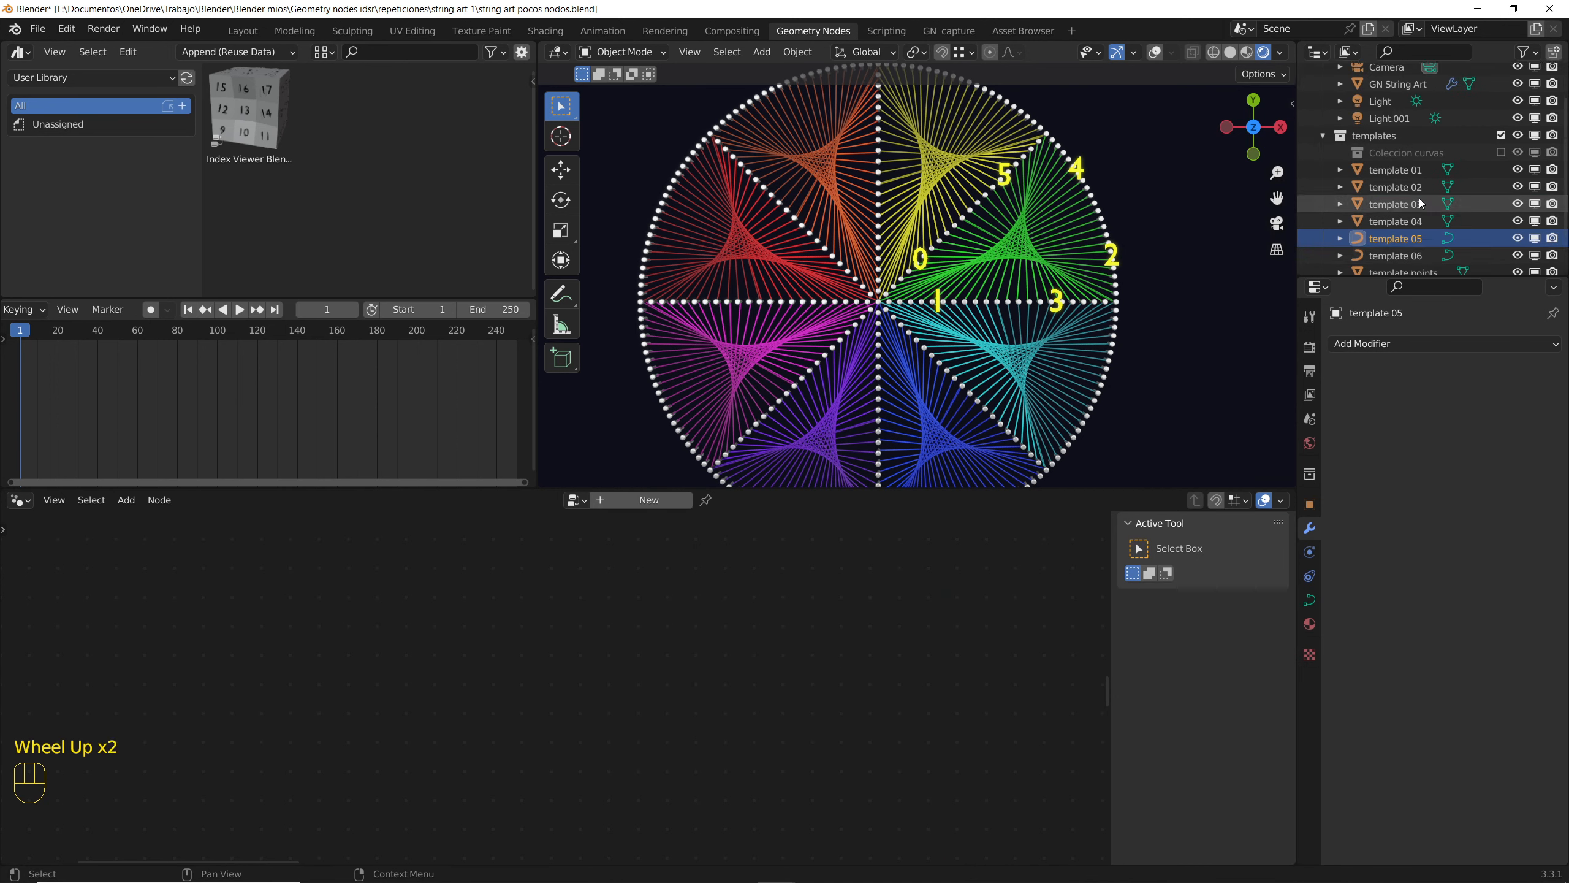
Step: Reselect GN String Art and switch its node tree to String art form.007
click(1403, 124)
click(548, 500)
scroll(625, 640, down, 3)
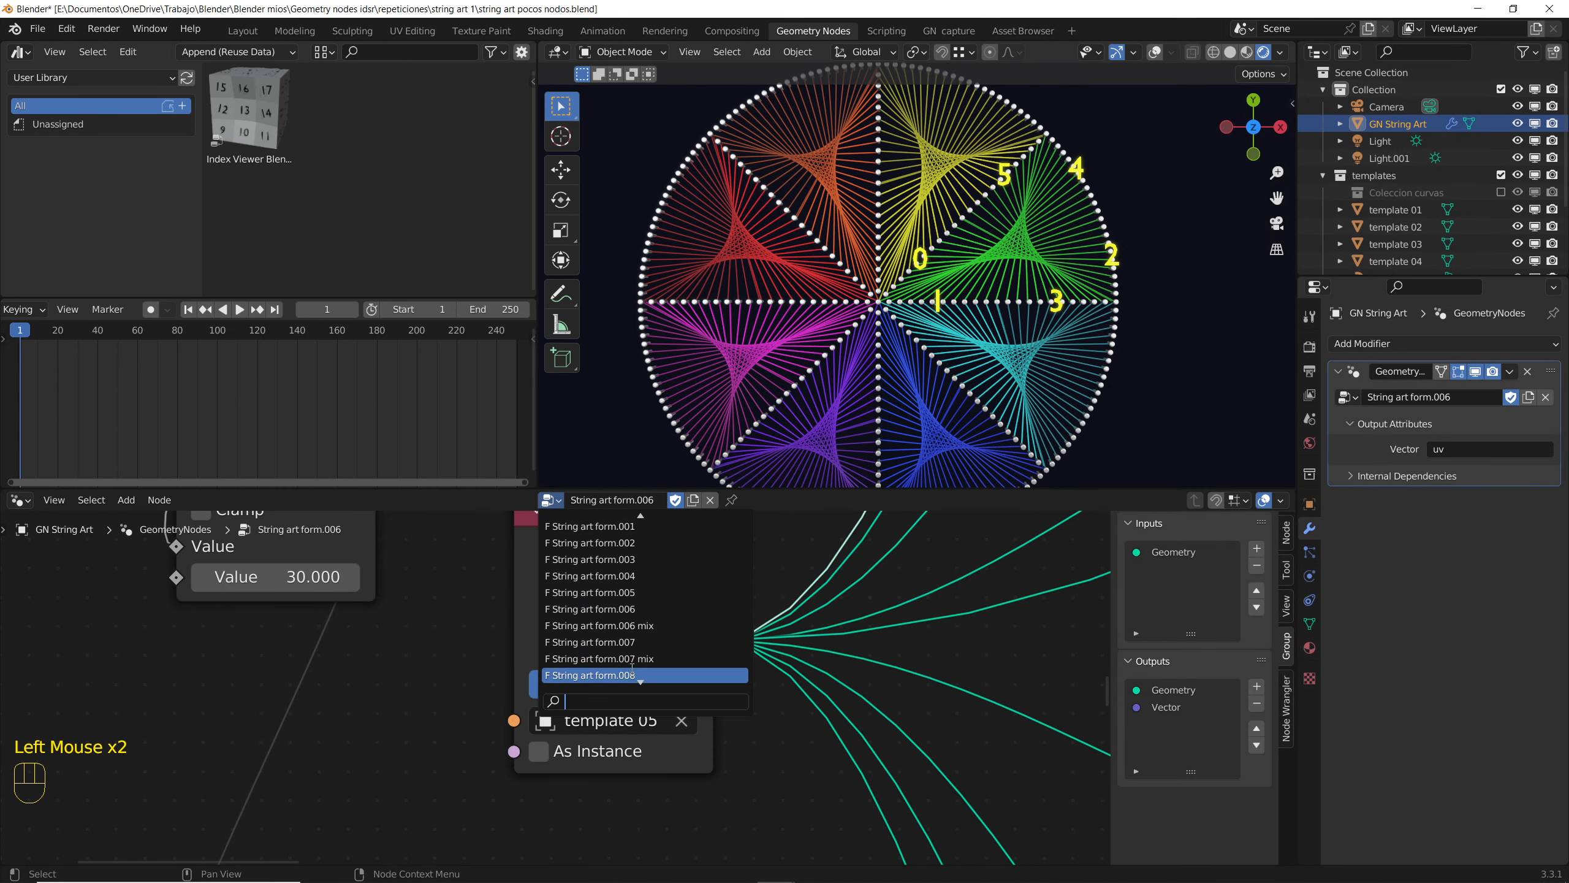
click(625, 642)
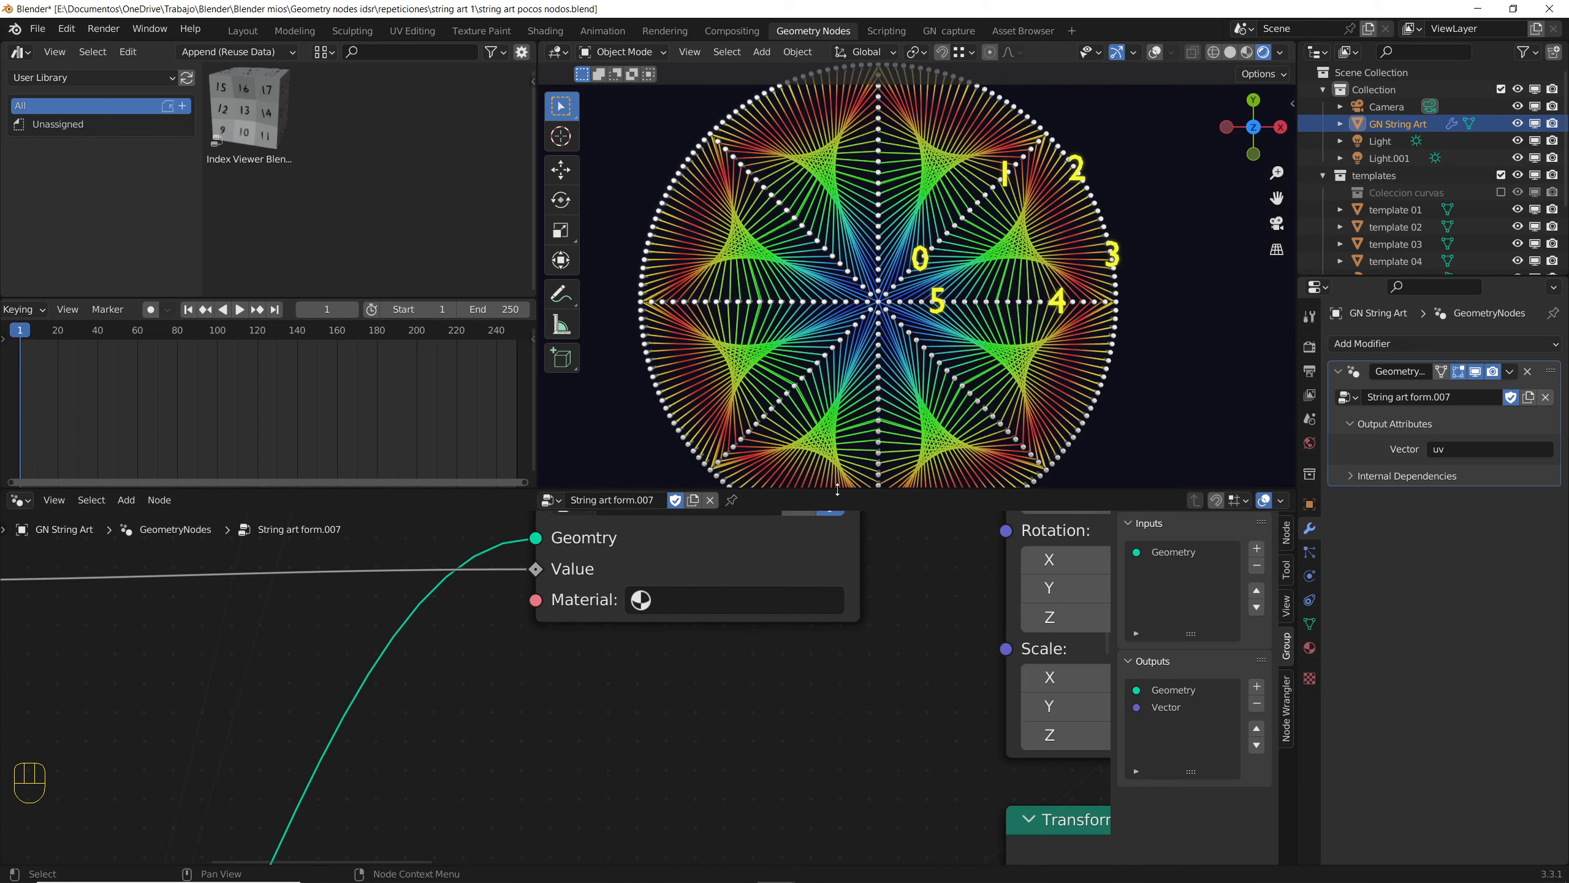
scroll(887, 364, down, 2)
scroll(649, 668, down, 9)
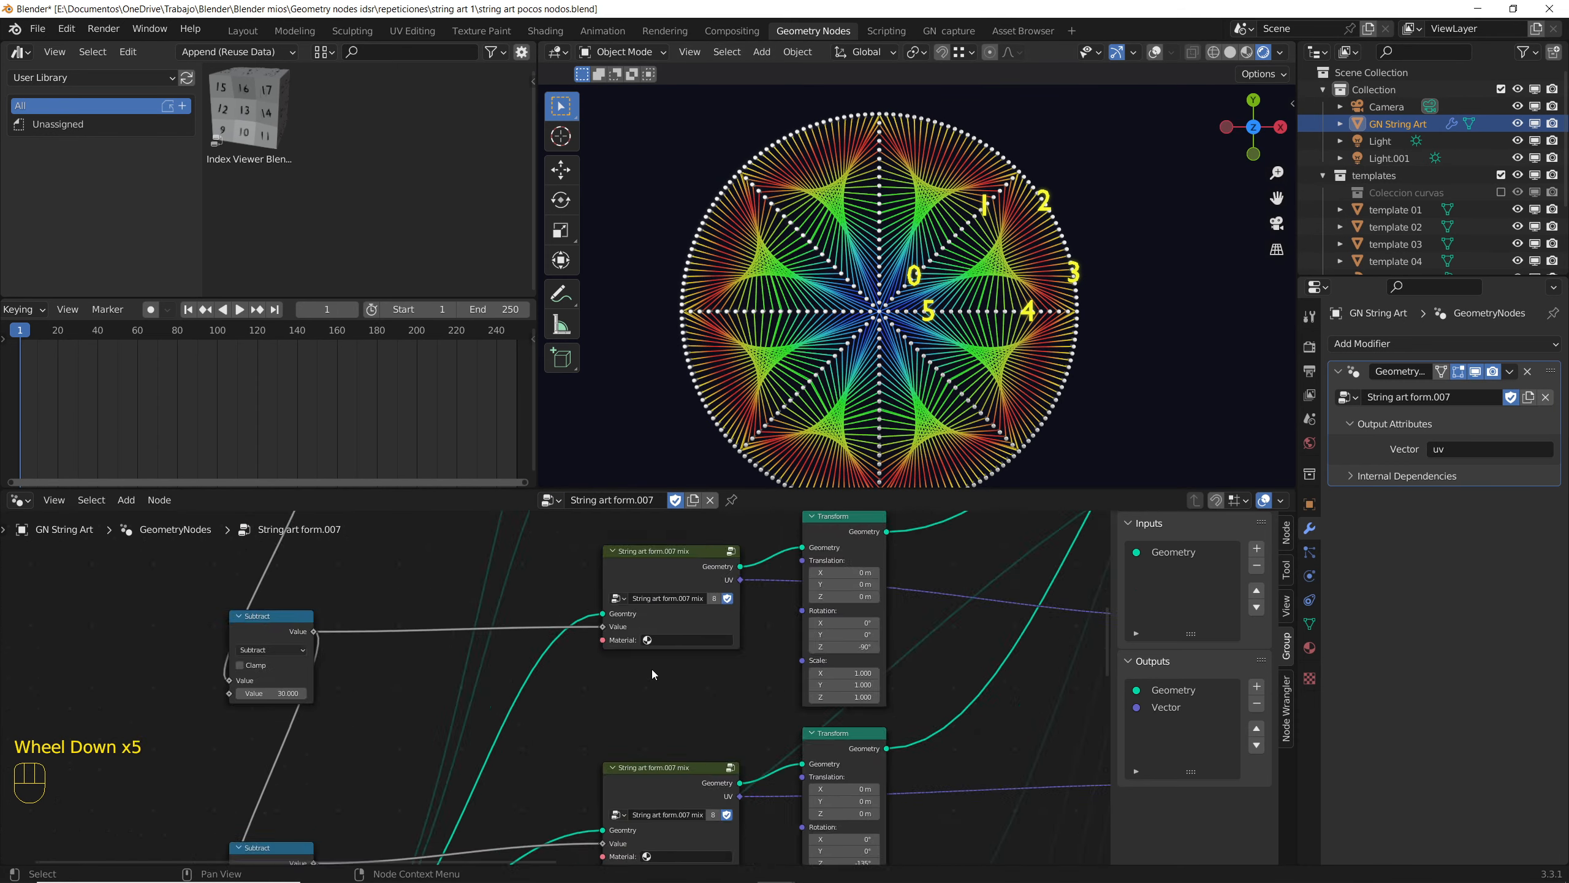
Step: Inspect the Collection Info node in String art form.007 and enable its Coleccion curvas collection
middle_drag(475, 680, 621, 725)
scroll(575, 742, up, 9)
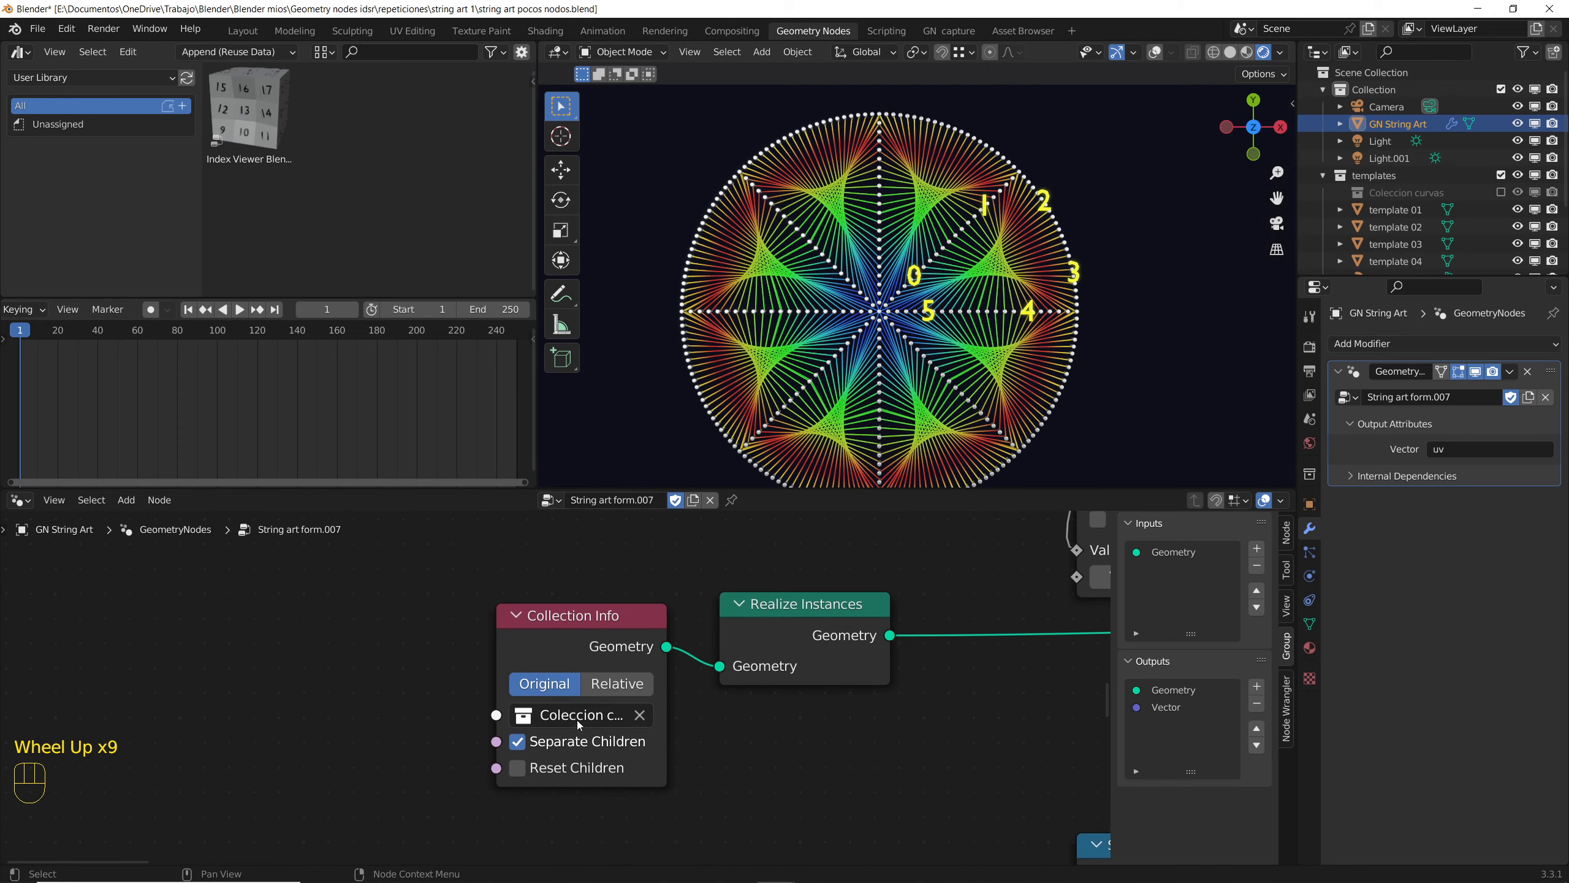
click(1502, 192)
scroll(1434, 228, down, 3)
scroll(1430, 214, up, 2)
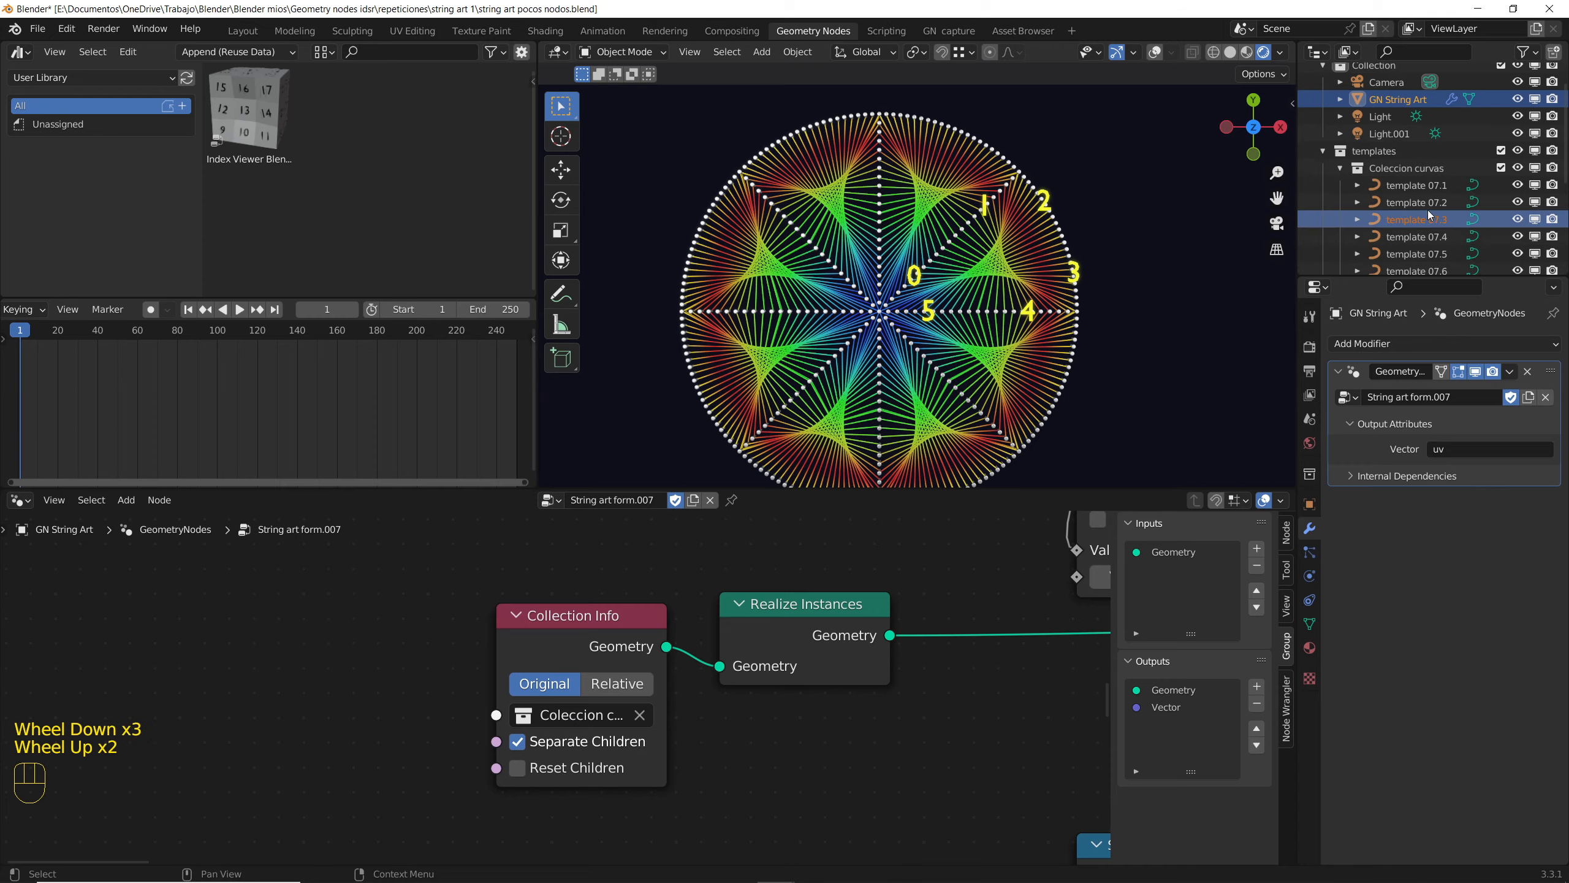
Step: Try moving the template 07.1, template 07.2 and template 07.3 curves one after another
click(1415, 186)
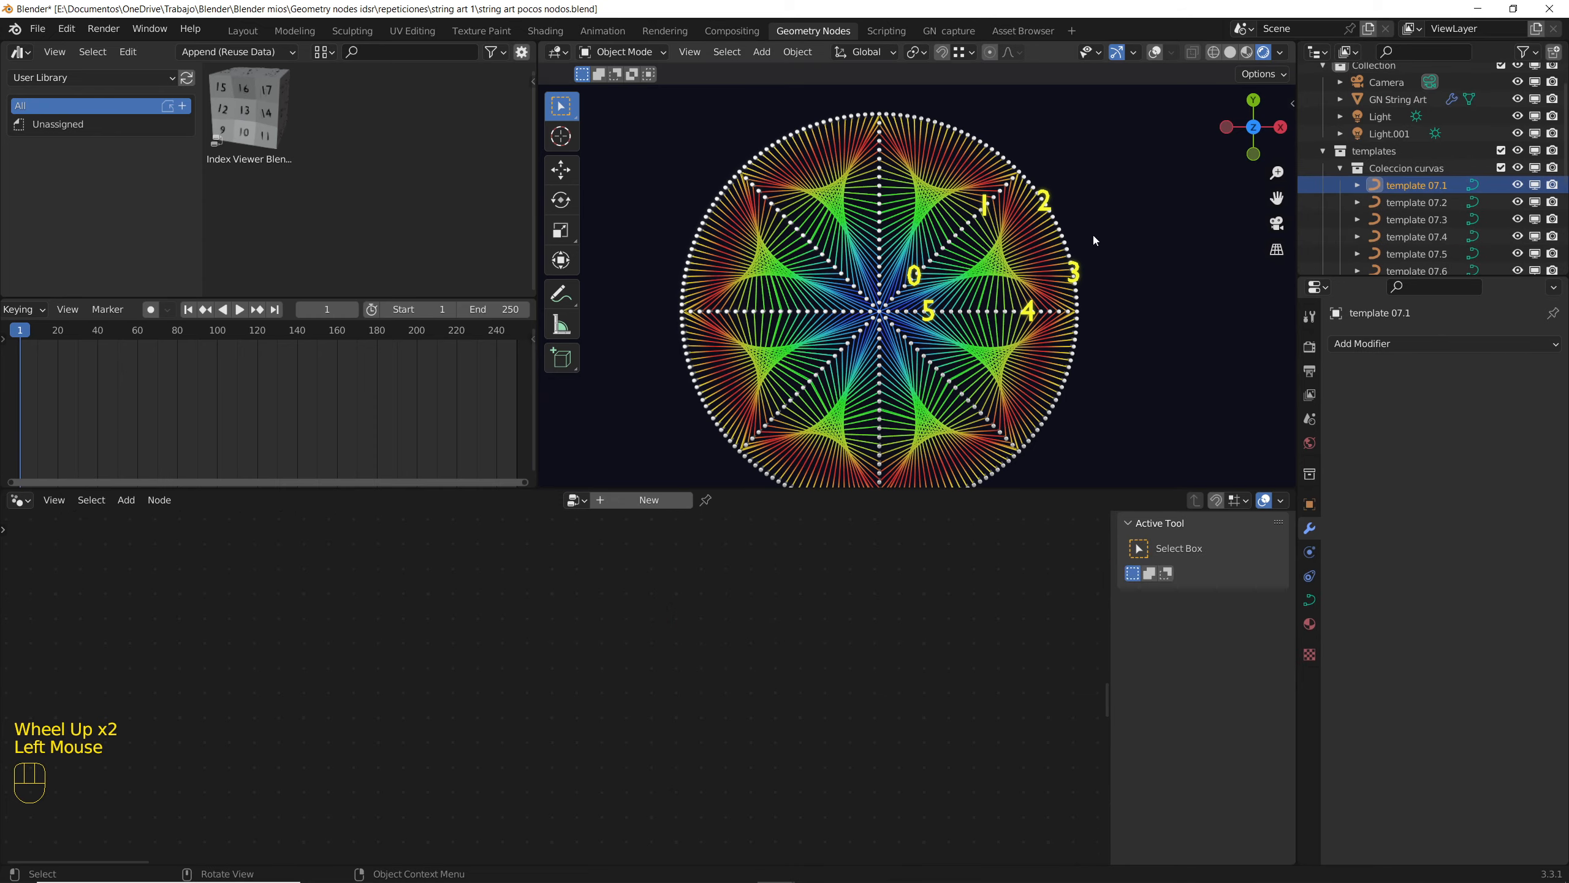
key(g)
right_click(1401, 206)
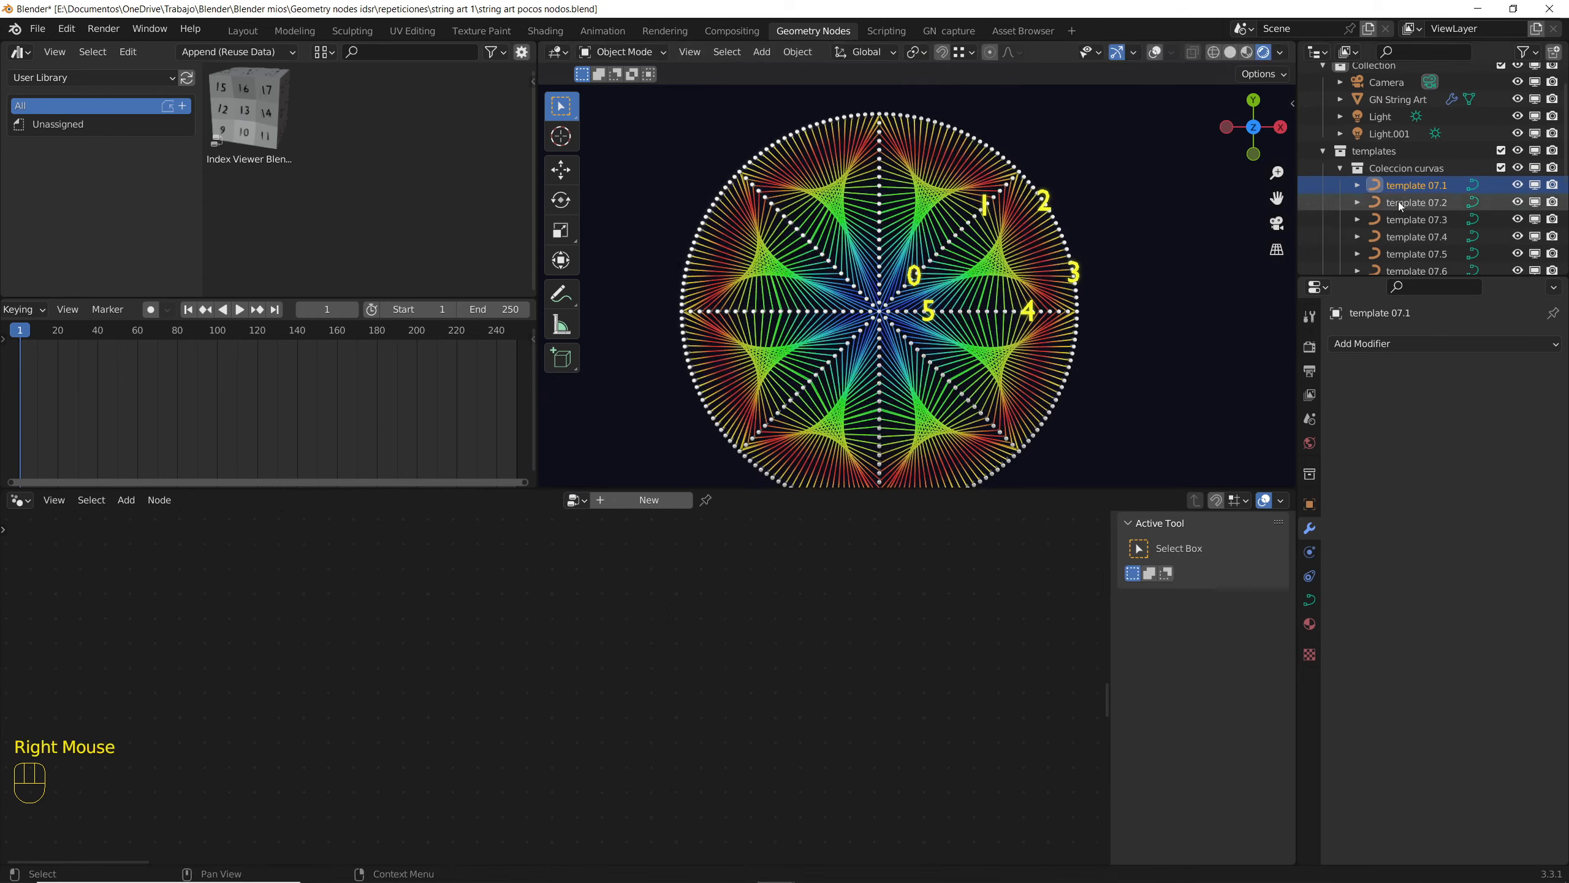
click(1401, 206)
key(g)
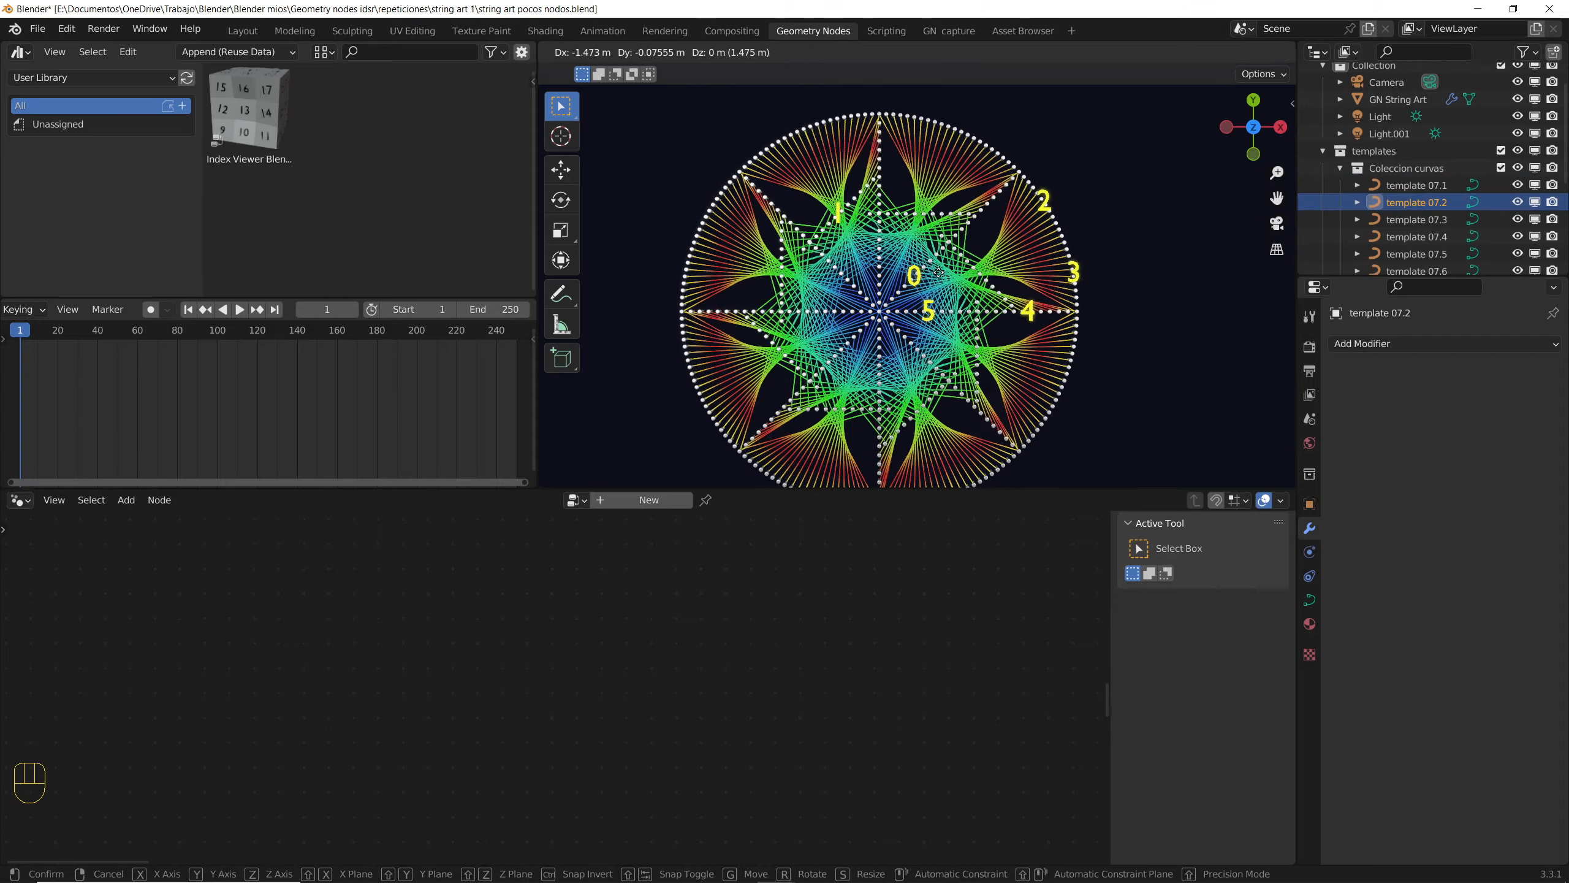
right_click(1378, 217)
click(1378, 217)
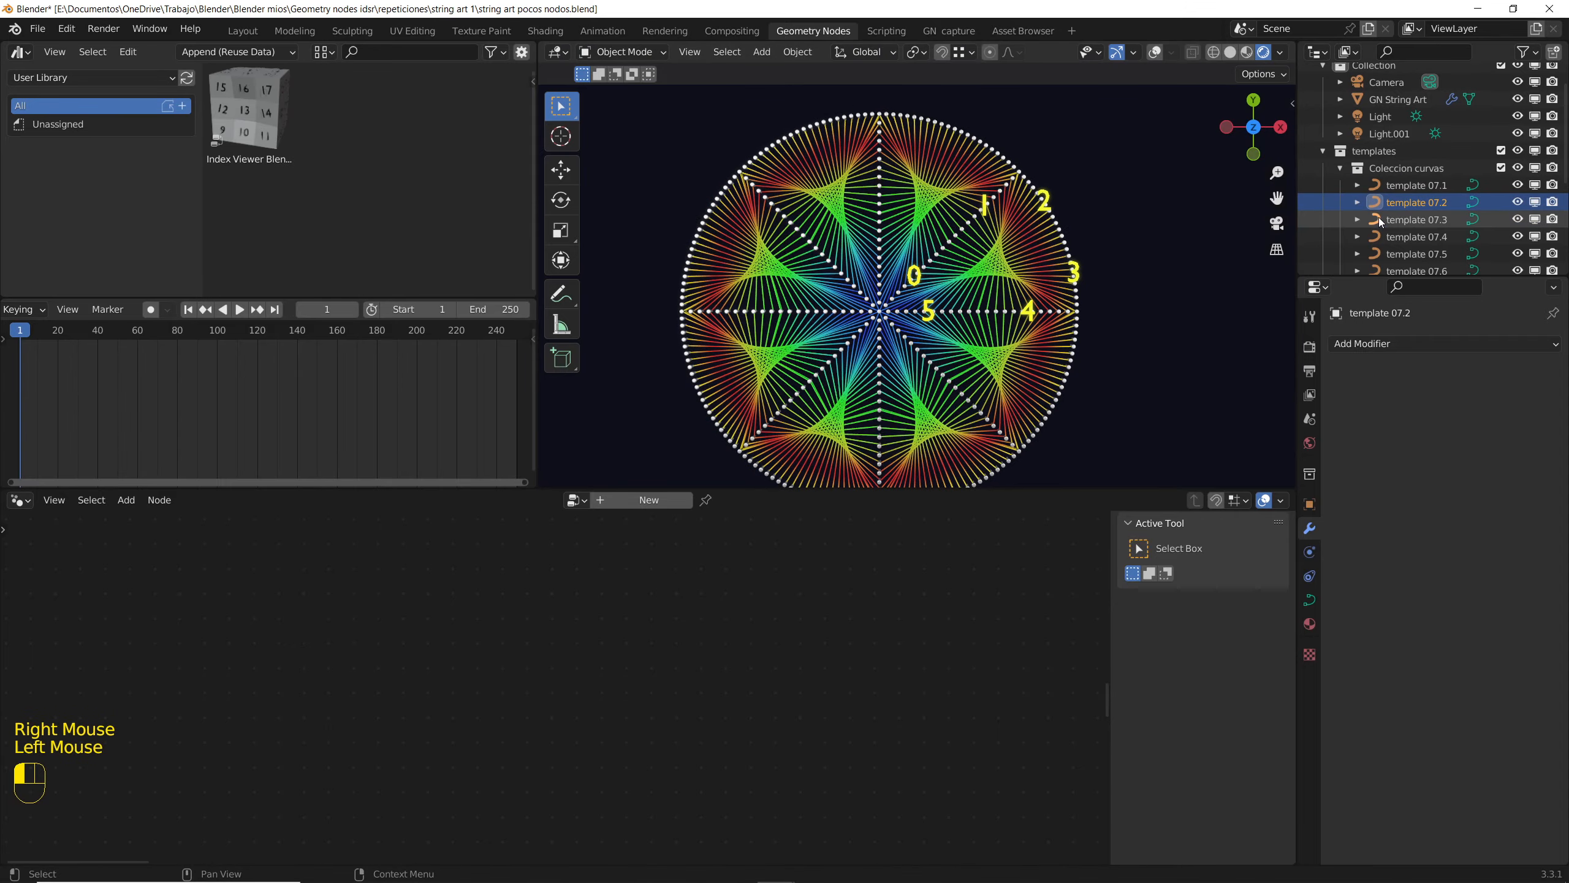
key(g)
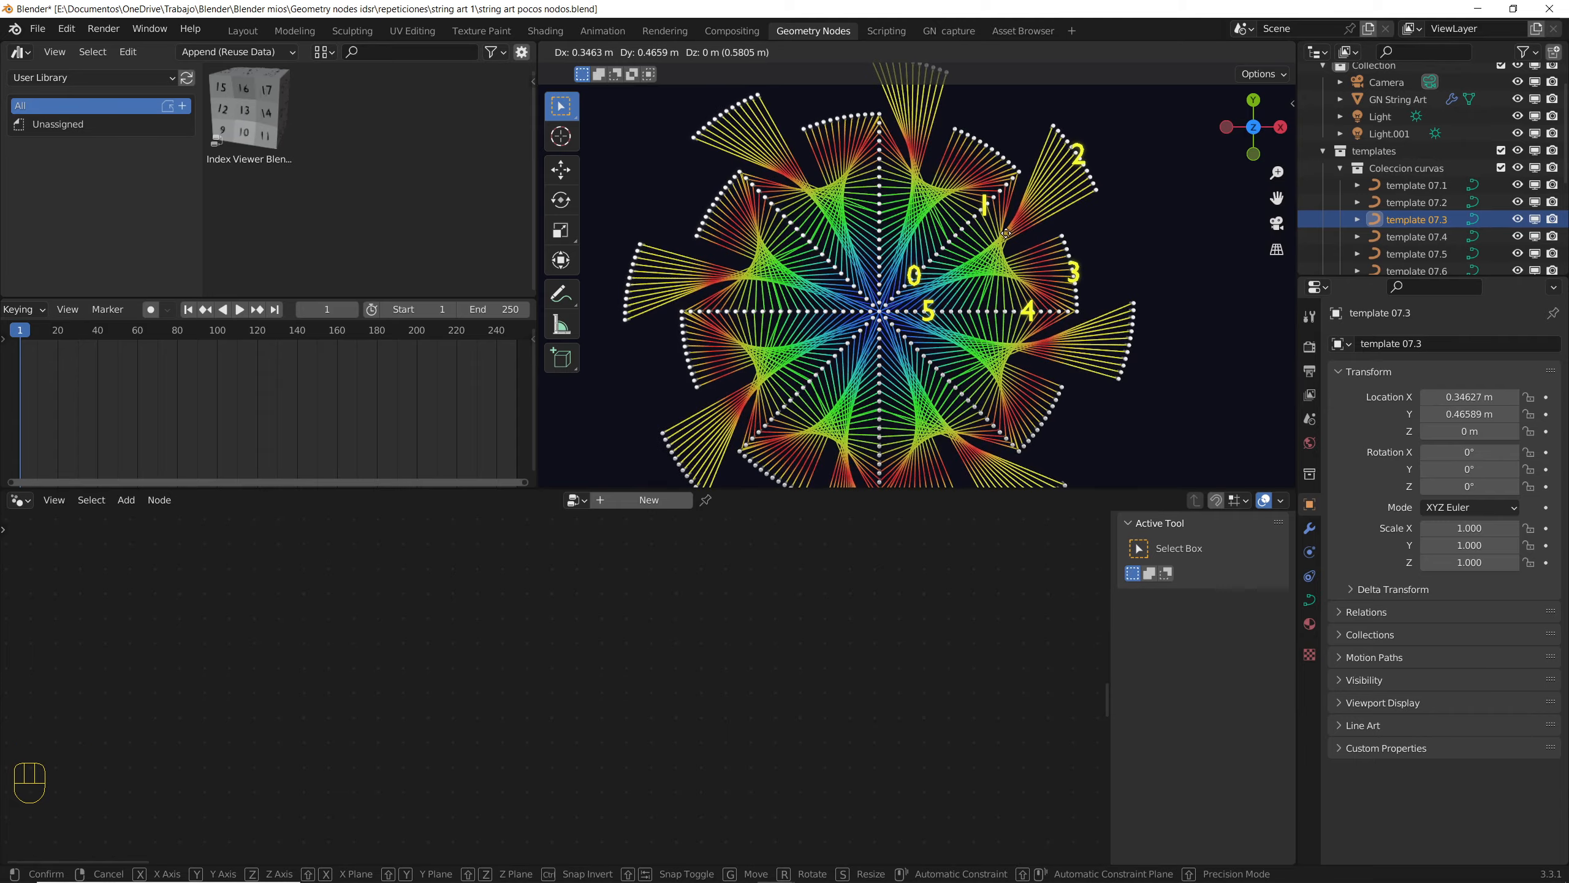
right_click(989, 236)
Step: Try moving the template 07.4 and template 07.5 curves, plus rotating template 07.5
click(1345, 238)
key(g)
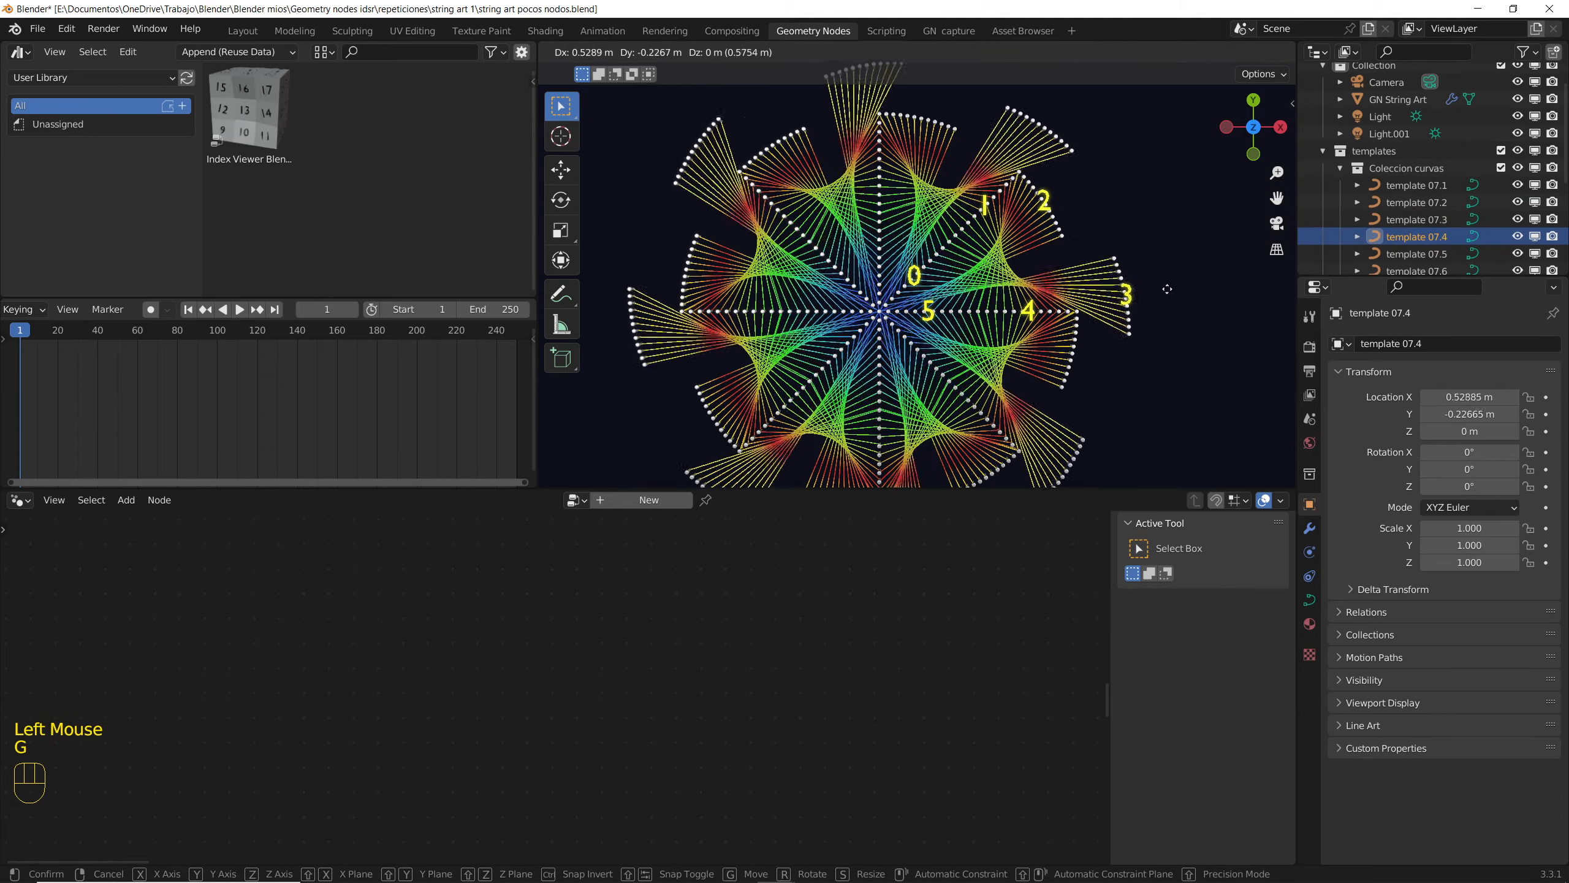
right_click(1167, 289)
click(1345, 253)
key(g)
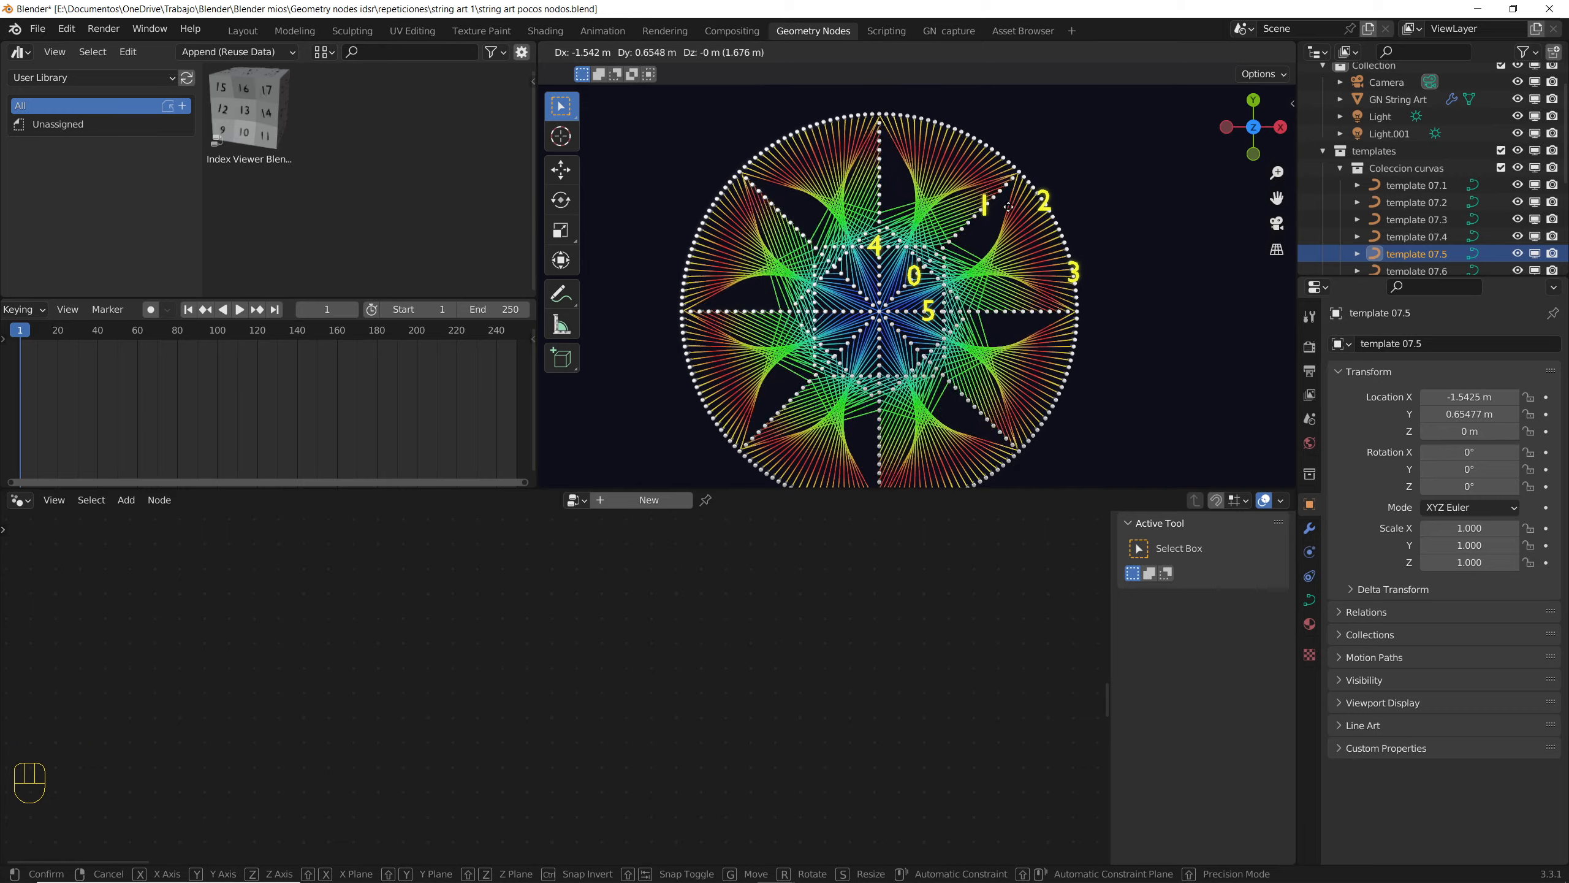
right_click(1008, 206)
key(r)
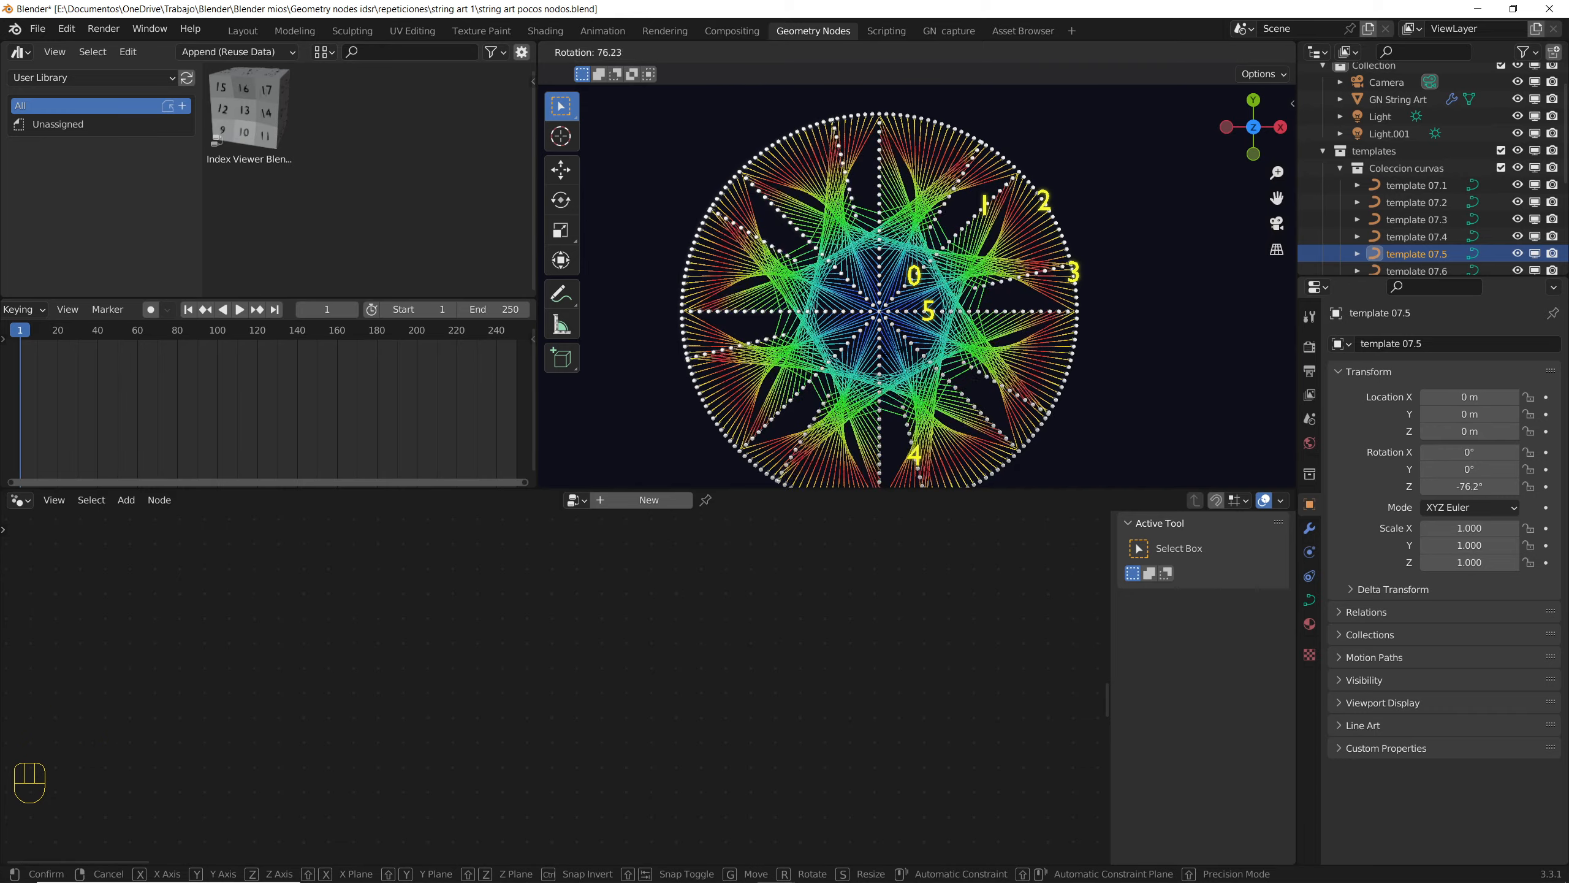
right_click(1010, 409)
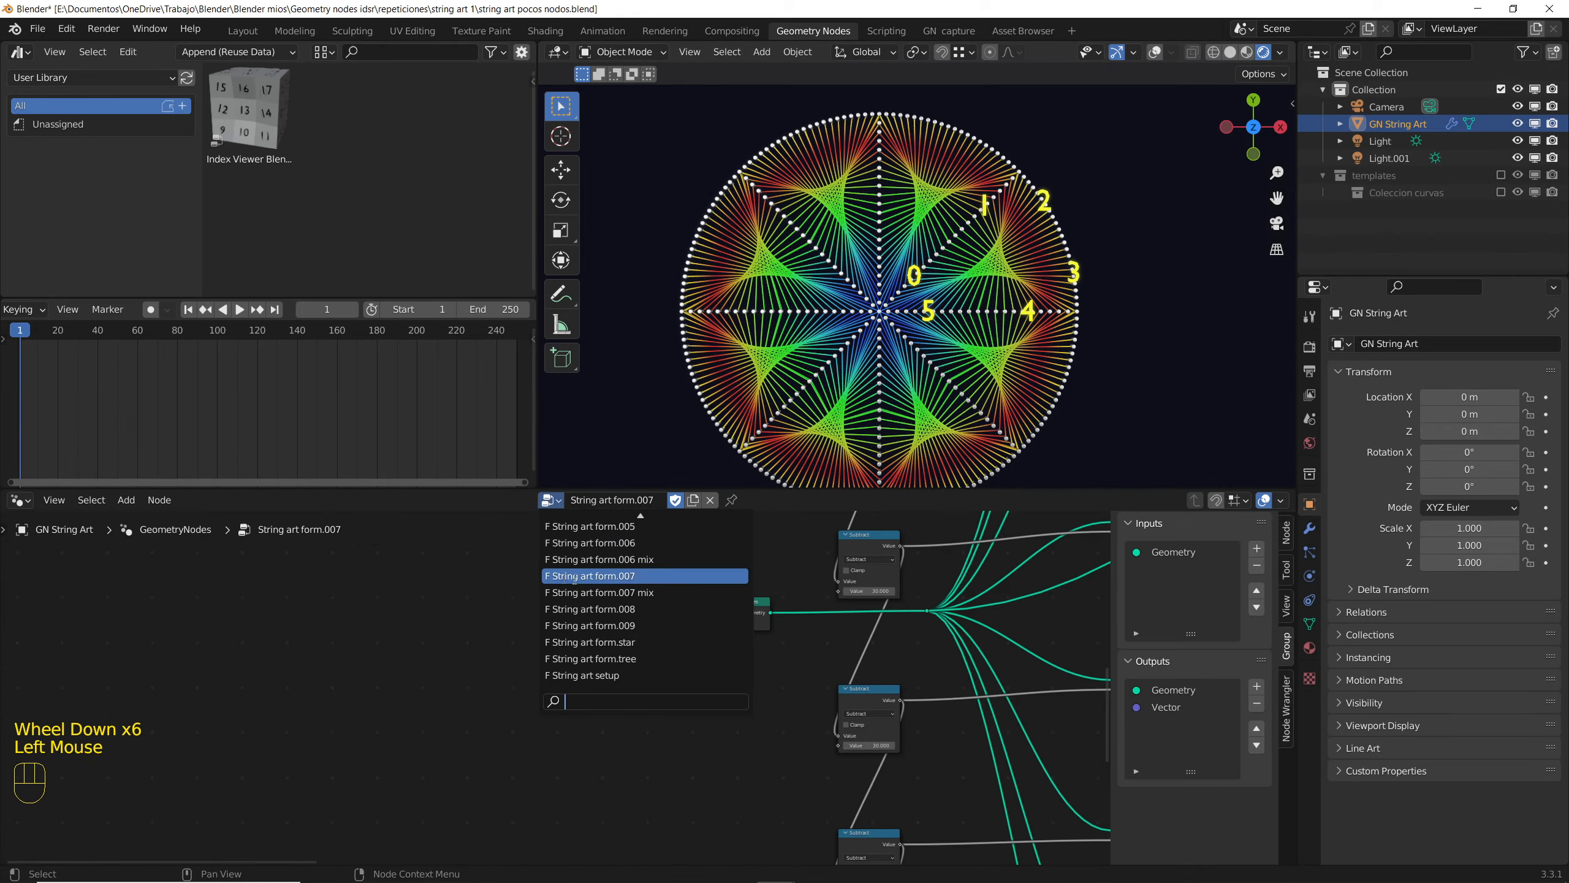
Step: Switch the GN String Art node tree to String art form.008
click(574, 610)
scroll(881, 309, down, 3)
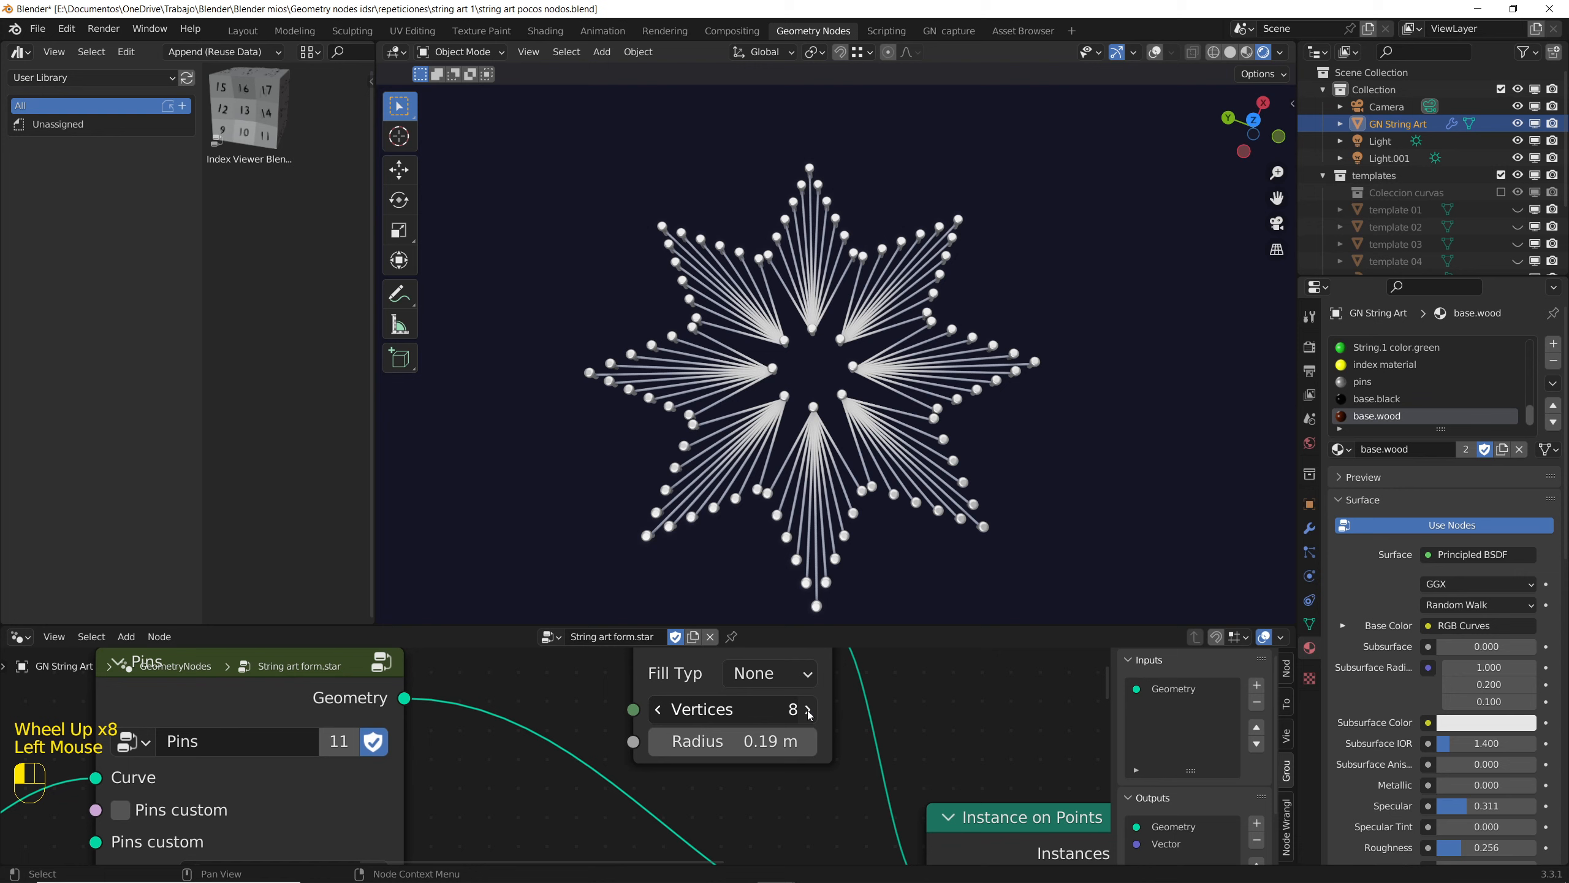
Step: Set the Radius of the 8-vertex circle in String art form.star to 0.21 m
drag(710, 709, 705, 741)
click(658, 741)
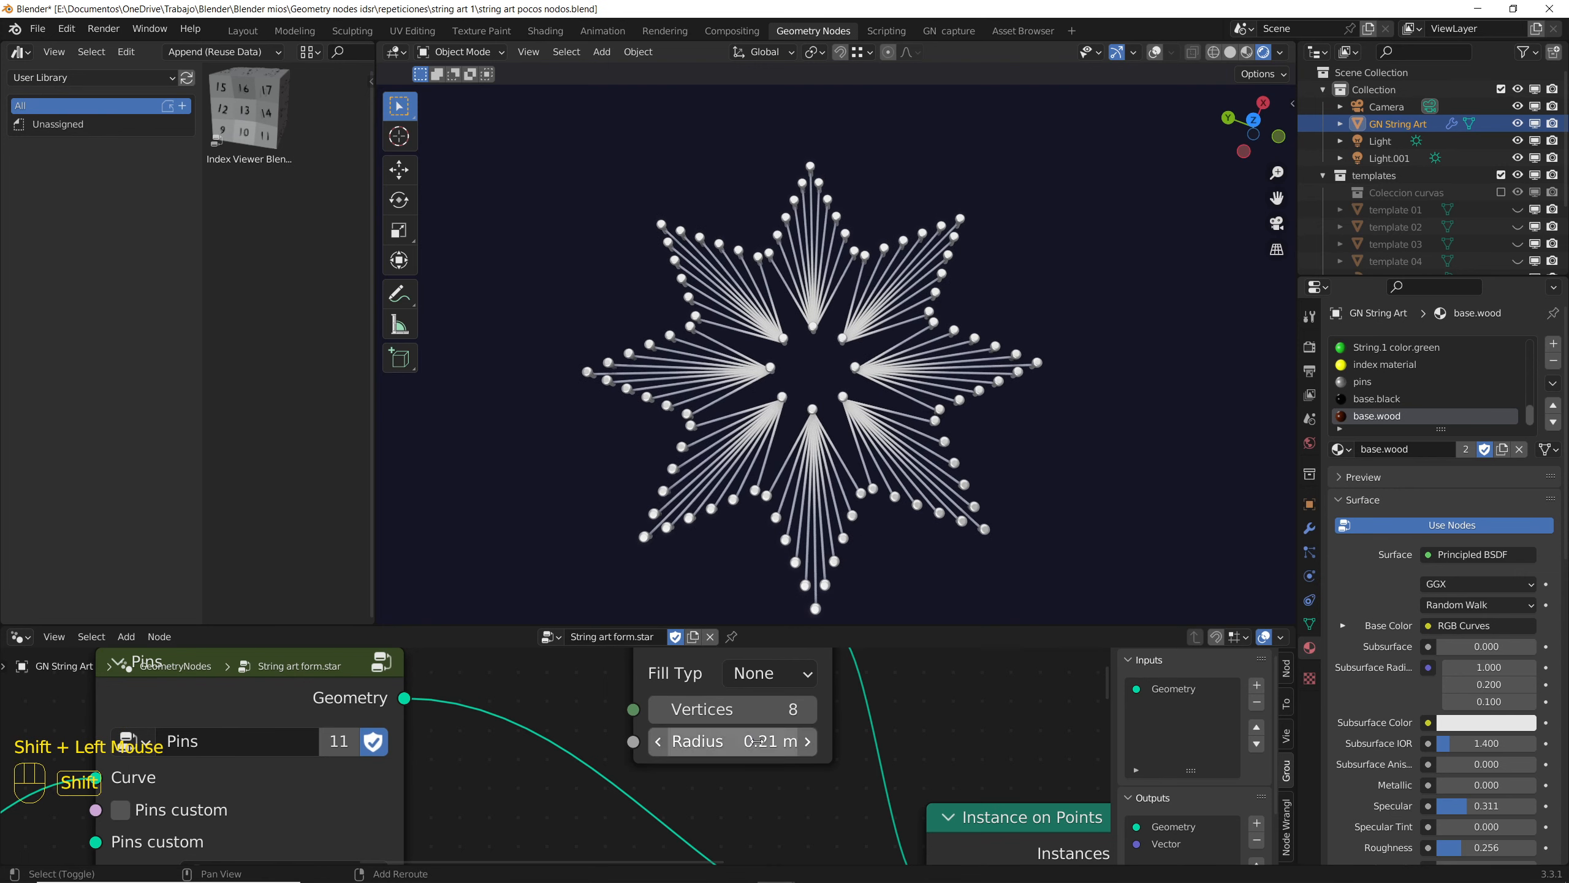
Step: Try the Pins custom option on the Pins node of the star and switch it back off
scroll(711, 773, down, 6)
middle_drag(346, 816, 560, 737)
scroll(559, 737, up, 3)
click(563, 742)
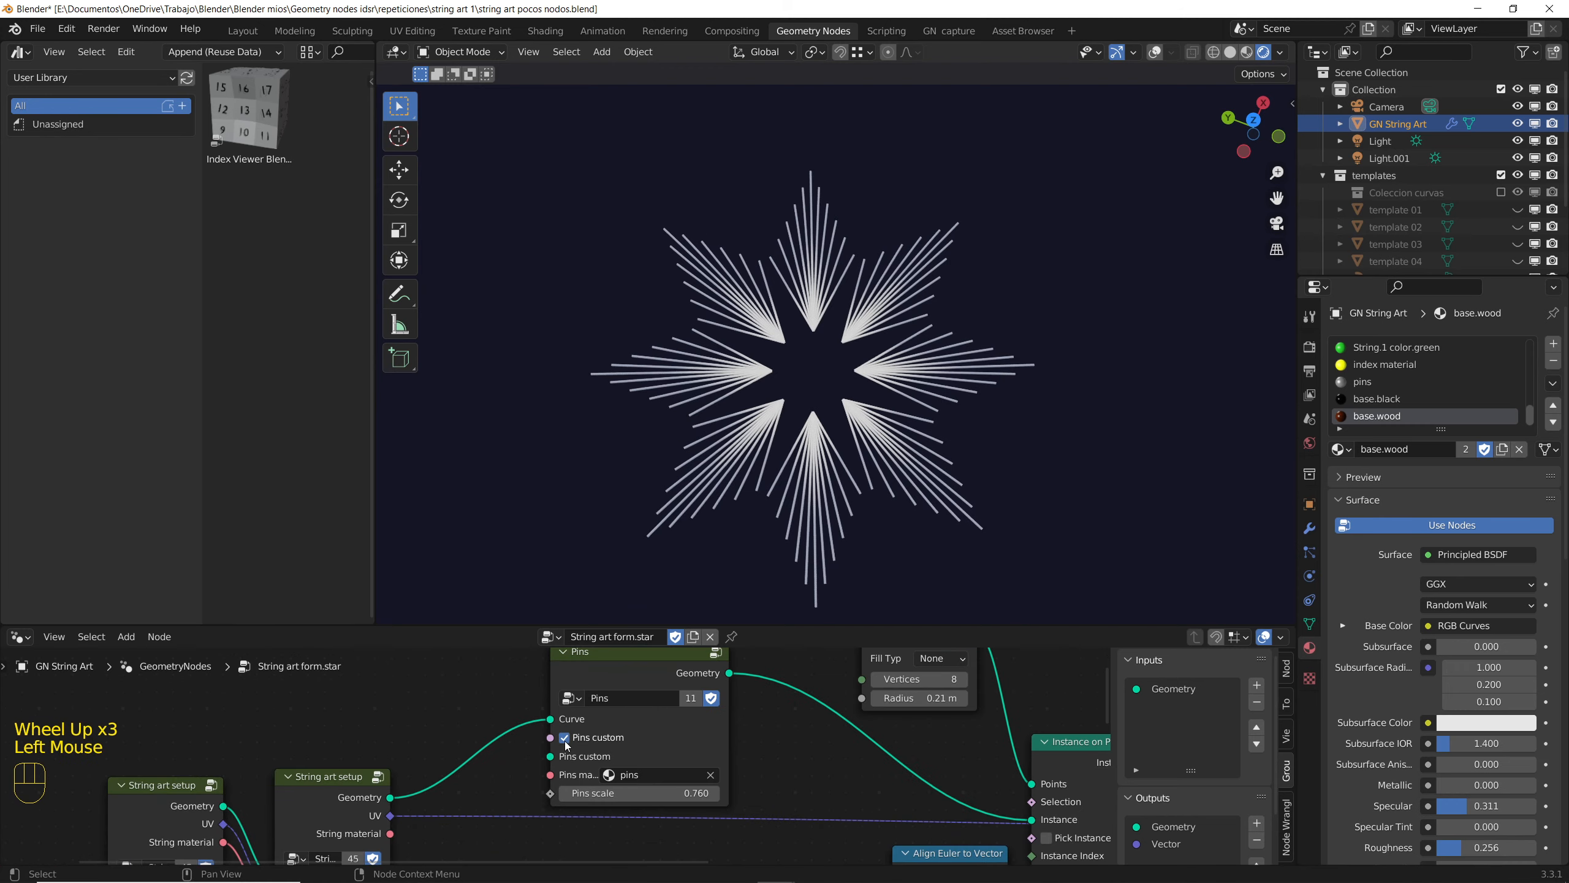
click(564, 738)
Step: Enable Base on the star's Base node and look at the black disc from the top view
scroll(741, 754, down, 5)
scroll(921, 736, up, 4)
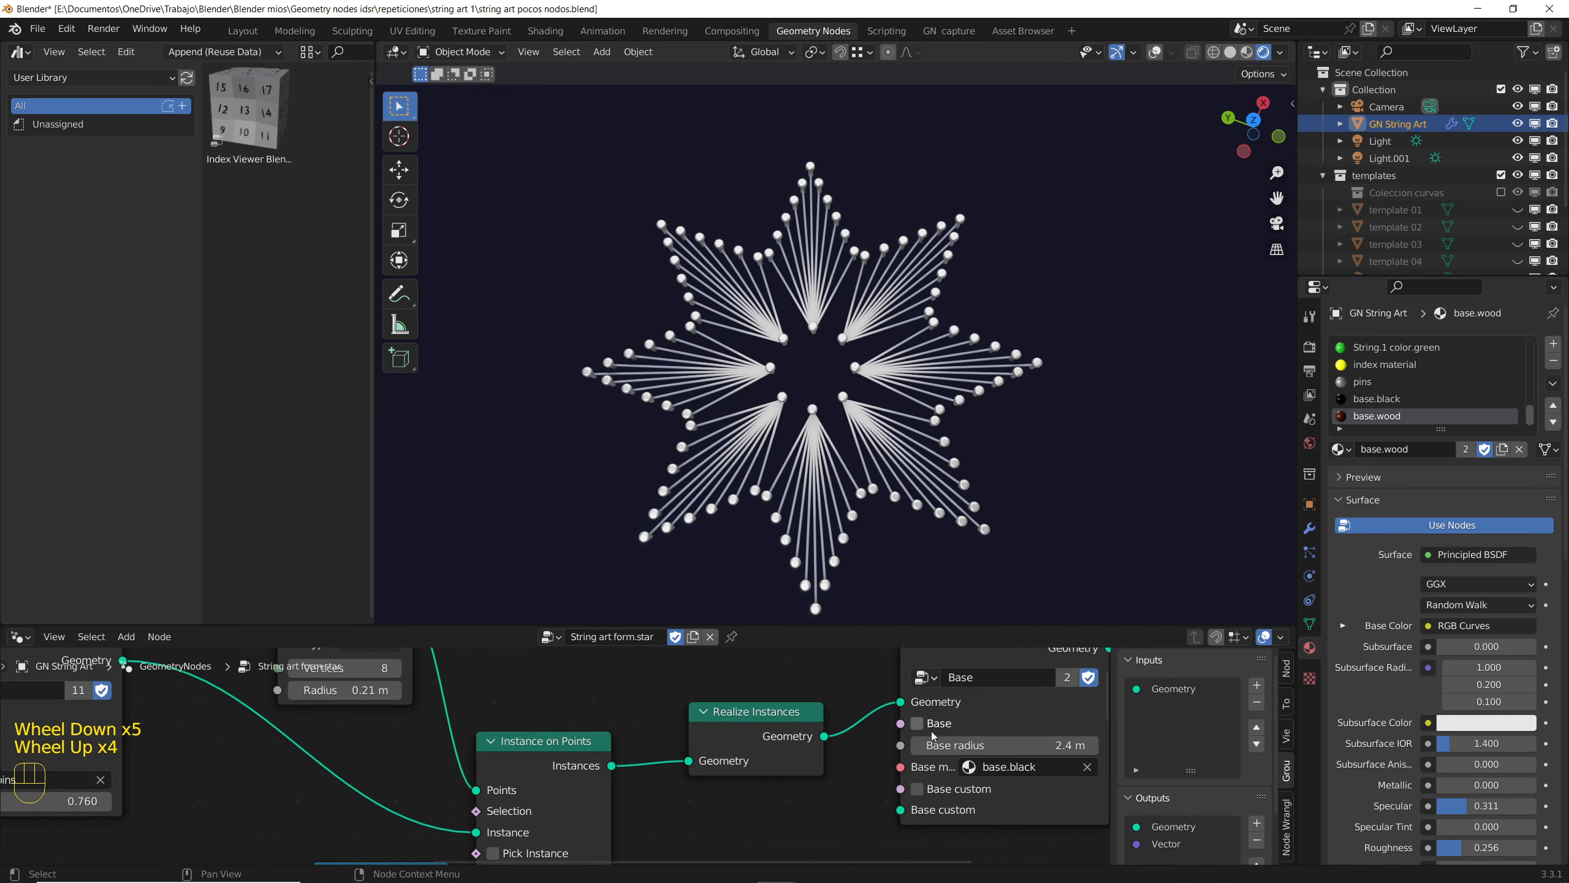
click(918, 724)
middle_drag(896, 544, 827, 419)
scroll(830, 498, down, 2)
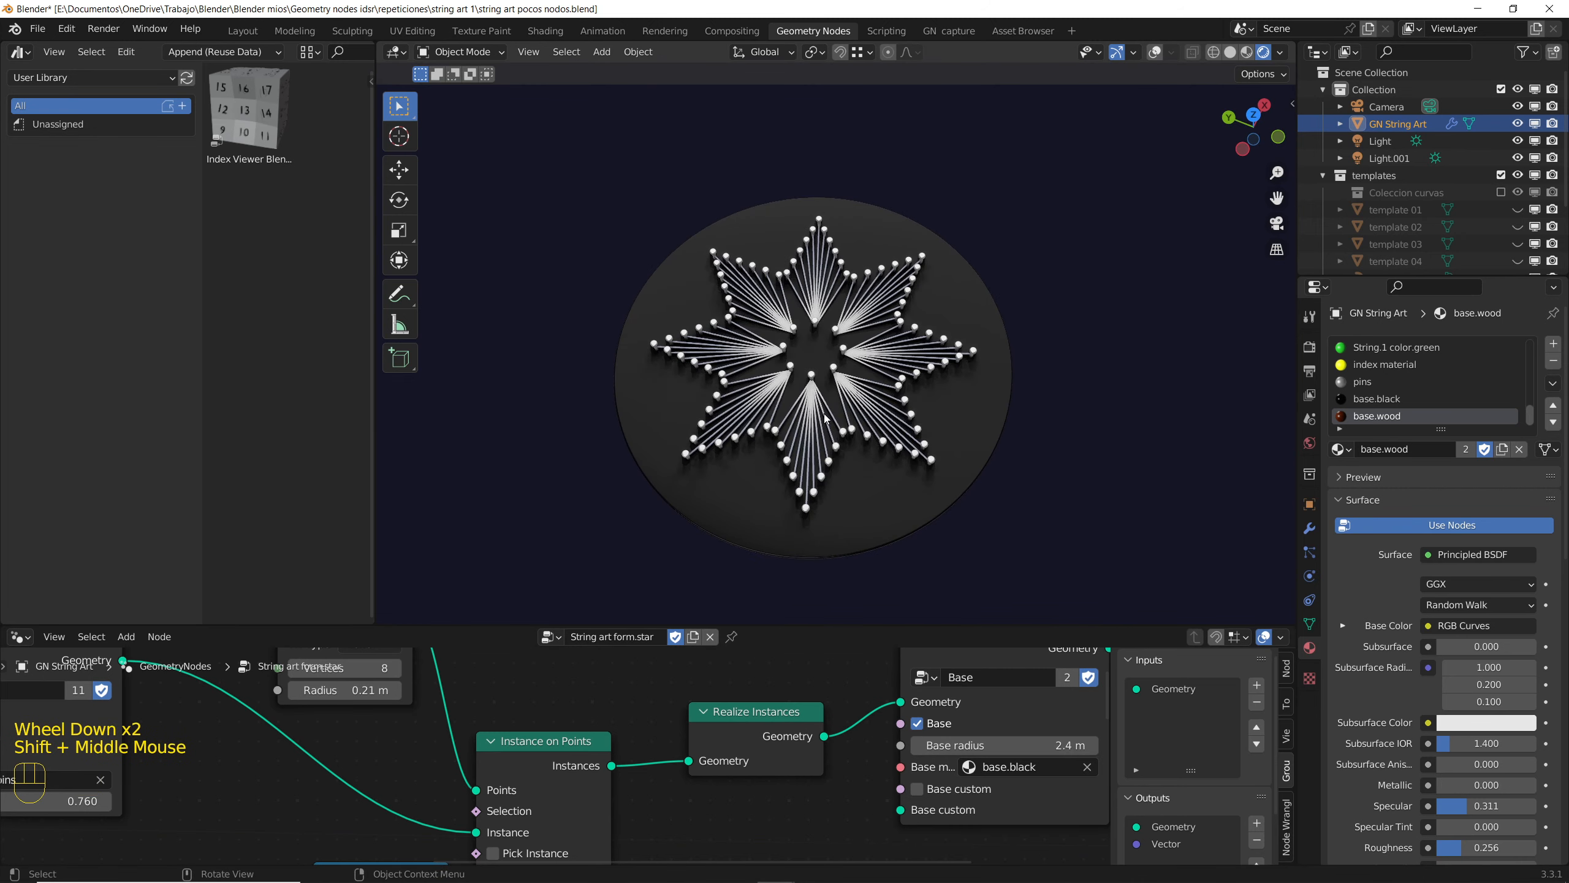
key(KP_7)
scroll(817, 411, up, 1)
Step: Switch the node tree to String art form.tree and examine the tree on its wooden base from an angle
click(549, 637)
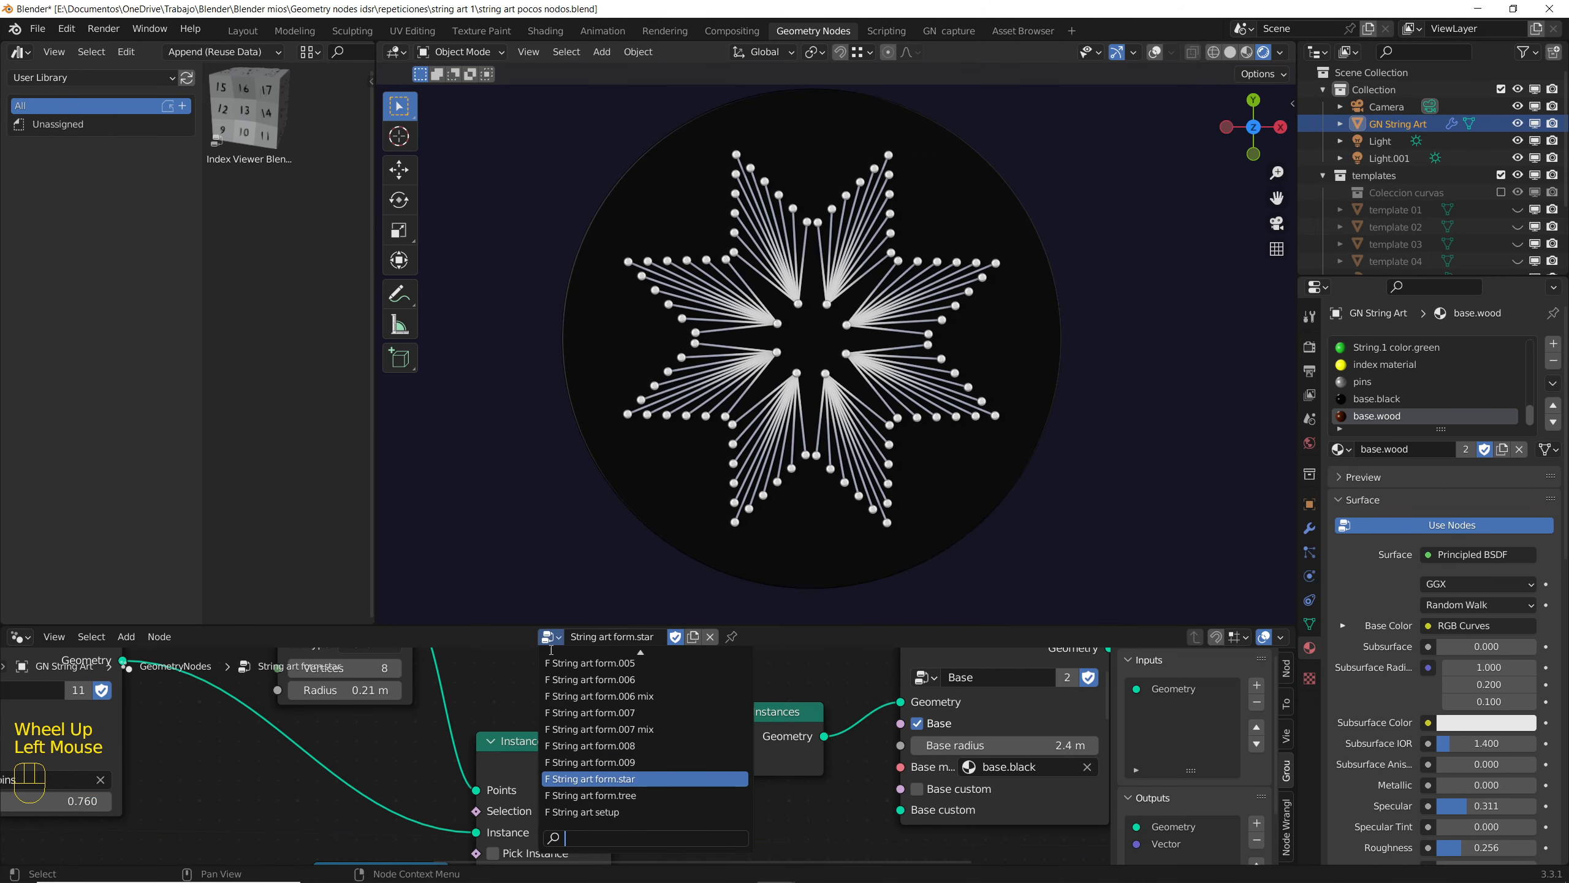
click(593, 795)
middle_drag(760, 515, 752, 459)
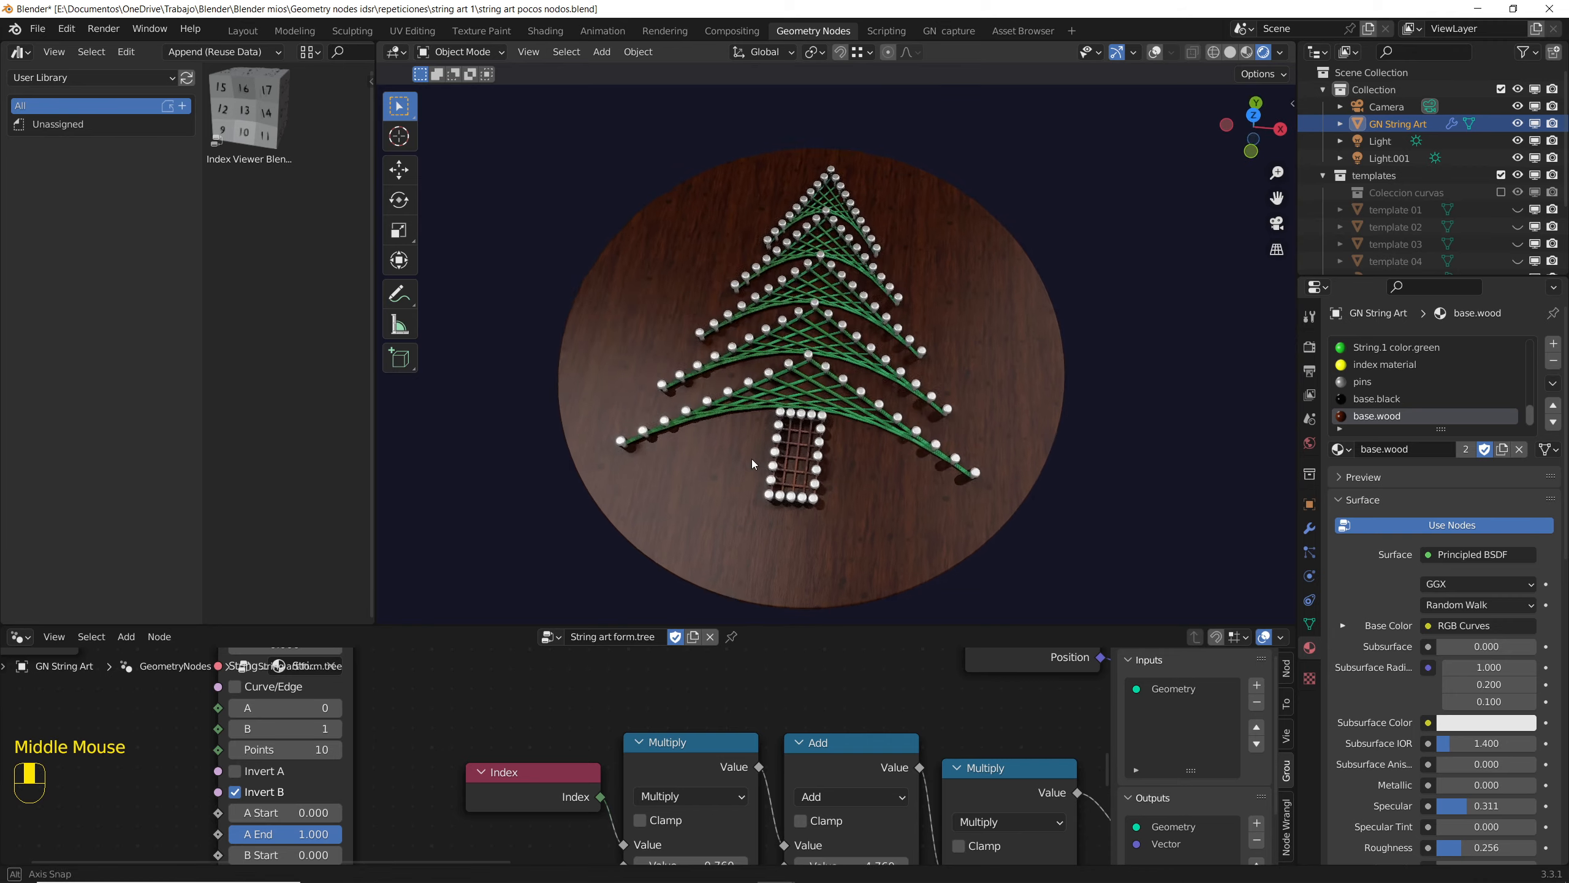
scroll(752, 459, up, 4)
scroll(825, 162, up, 6)
scroll(824, 162, down, 2)
scroll(824, 162, down, 3)
middle_drag(825, 162, 818, 351)
scroll(818, 351, up, 2)
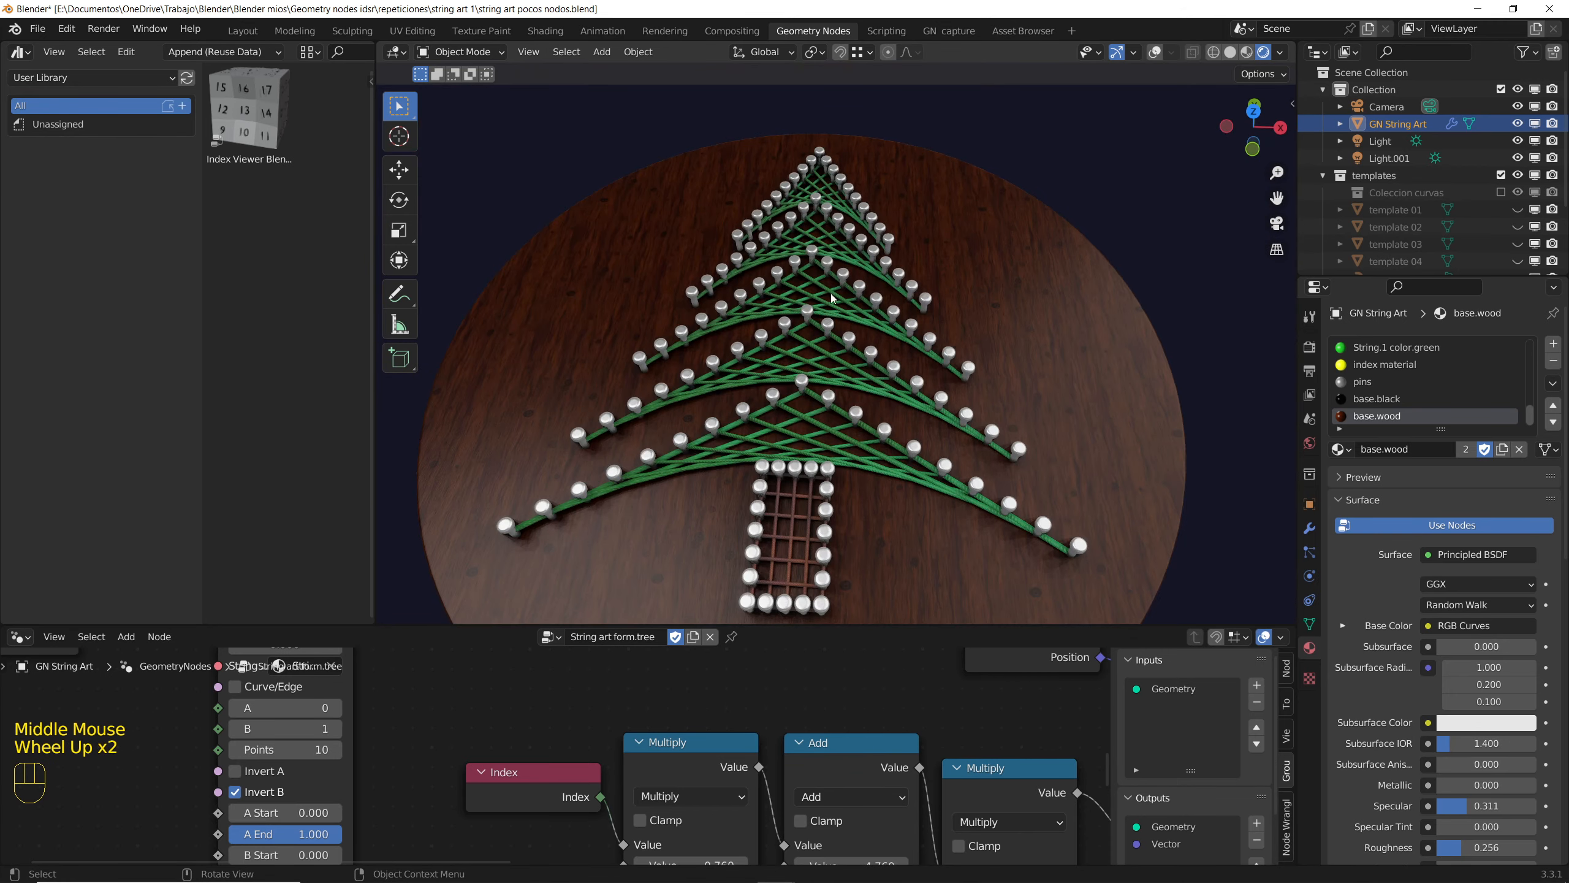
Step: Adjust the Points of the trunk's two String art setup nodes to 8 and 4
scroll(817, 351, down, 2)
scroll(740, 853, down, 5)
middle_drag(864, 808, 849, 768)
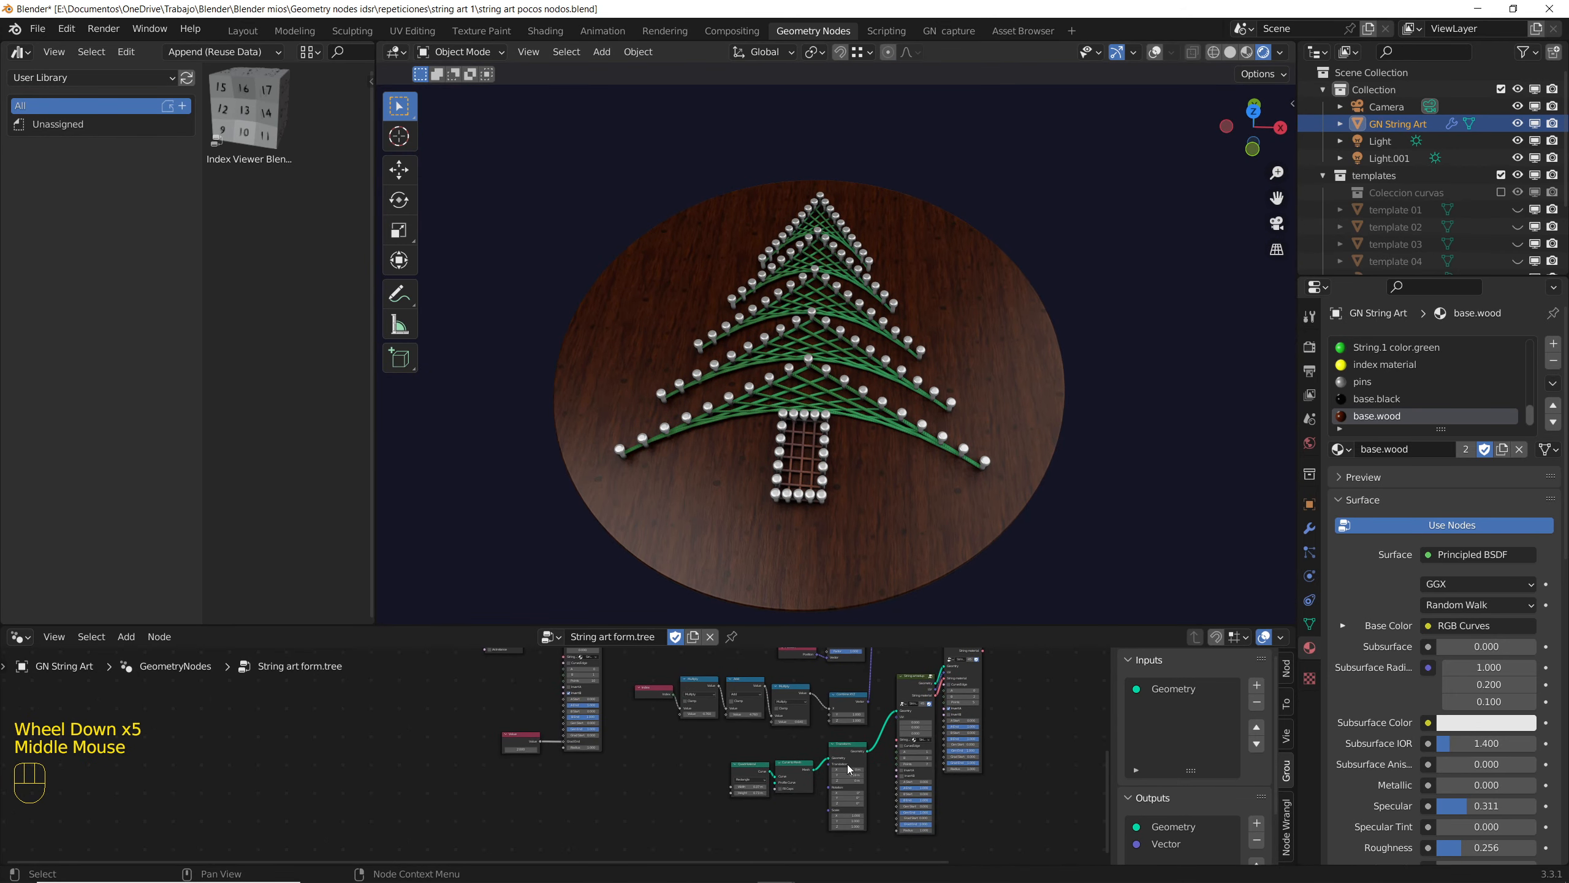
scroll(836, 787, up, 8)
scroll(836, 787, down, 5)
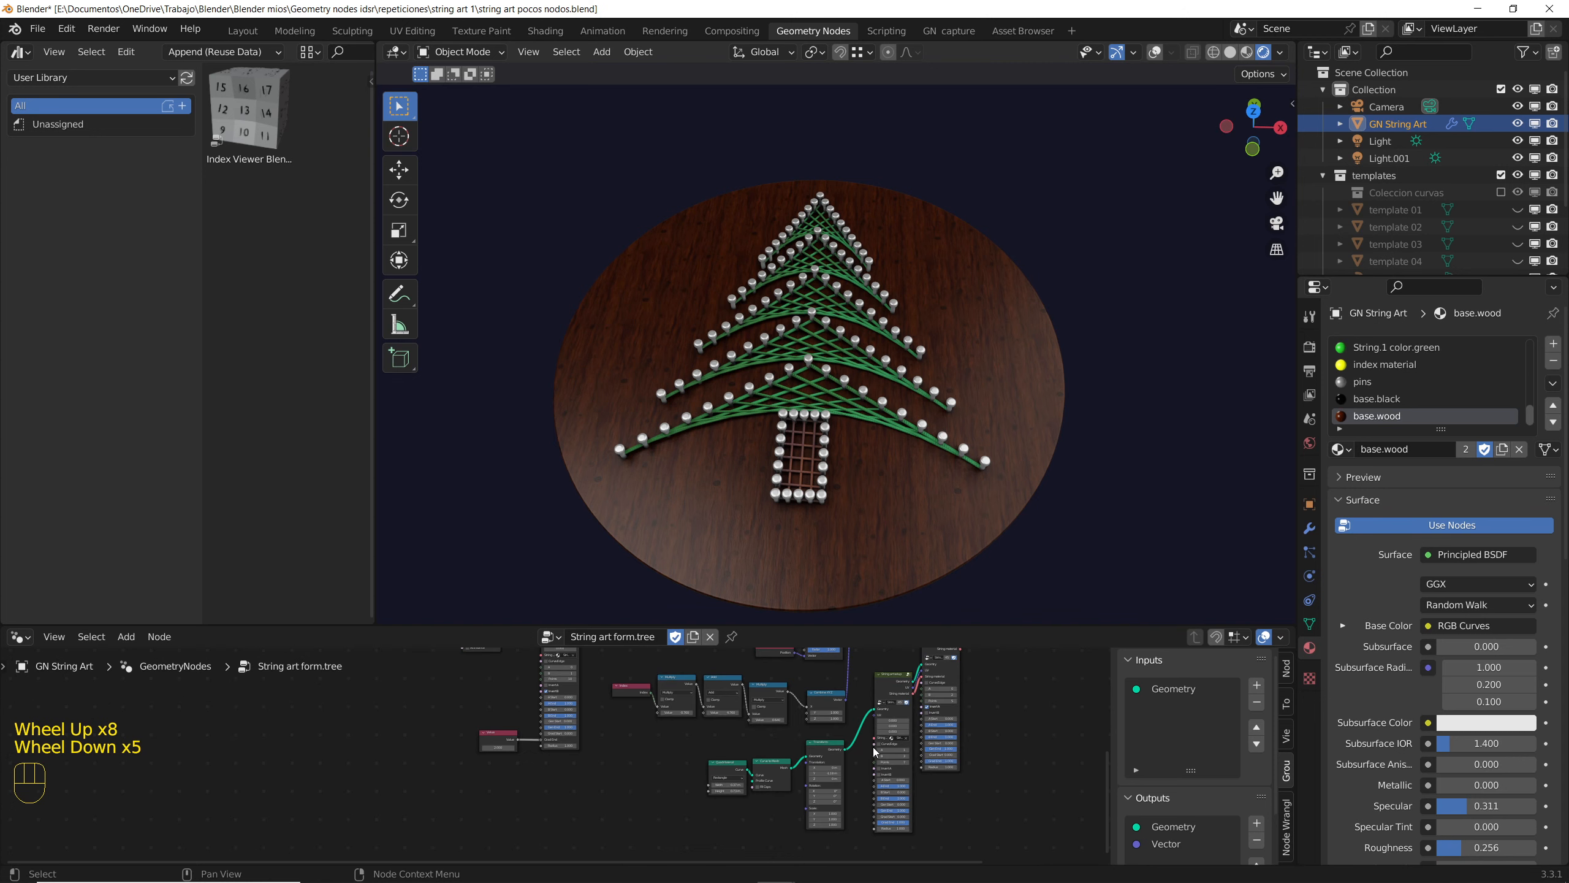
scroll(914, 756, up, 2)
scroll(914, 756, up, 5)
click(929, 750)
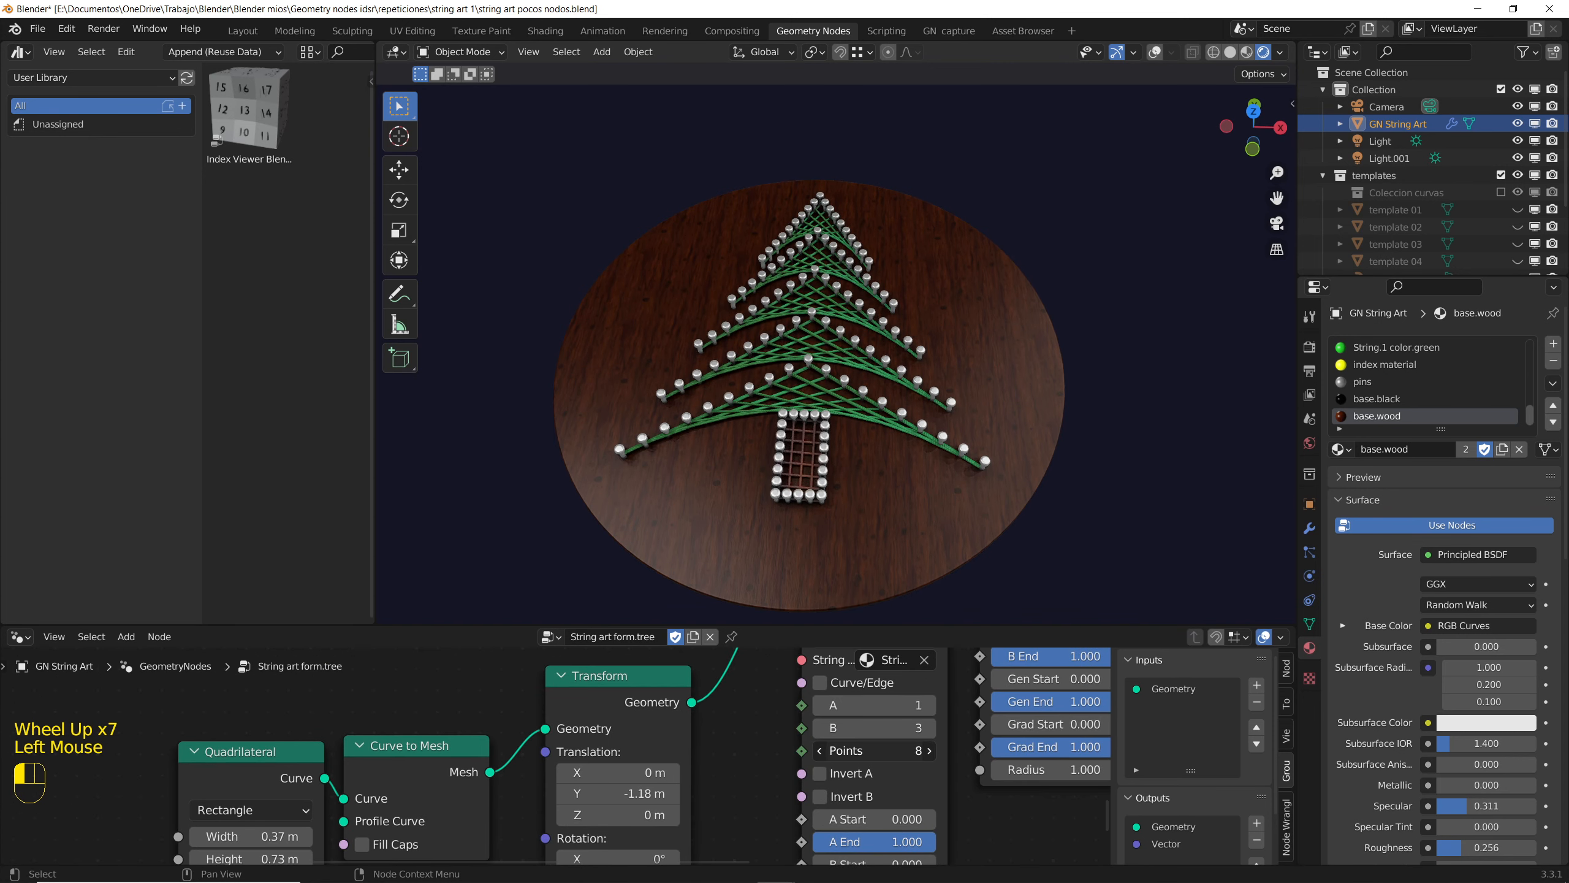
scroll(929, 751, down, 2)
middle_drag(927, 749, 921, 746)
scroll(920, 746, up, 3)
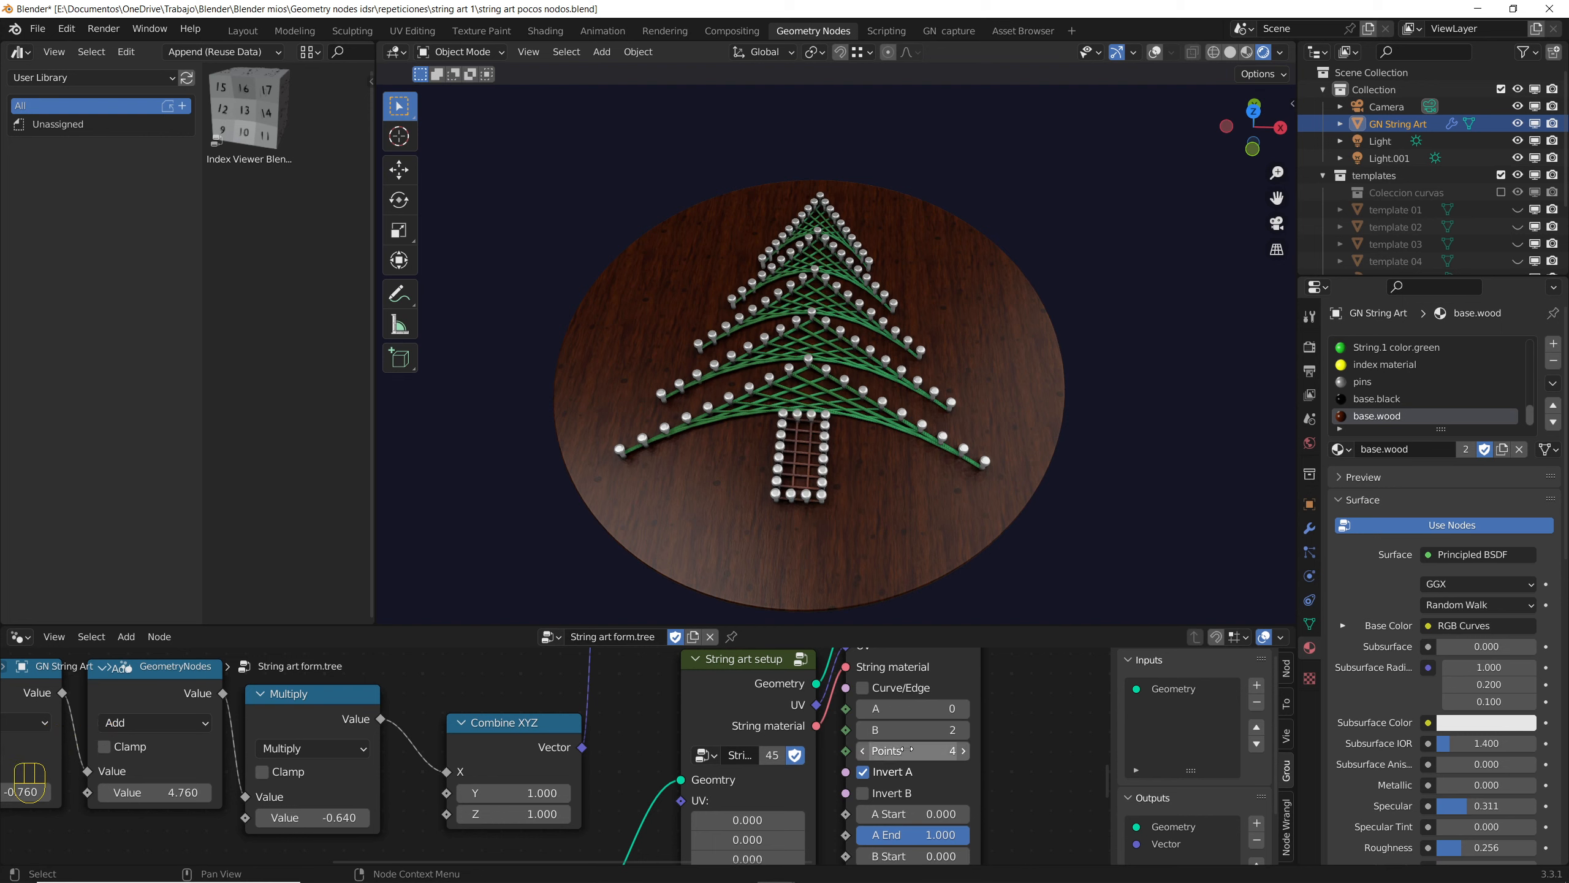
Step: Try a Count of 4 on the Mesh Line node that stacks the tree's tiers
scroll(907, 749, down, 9)
middle_drag(704, 739, 797, 720)
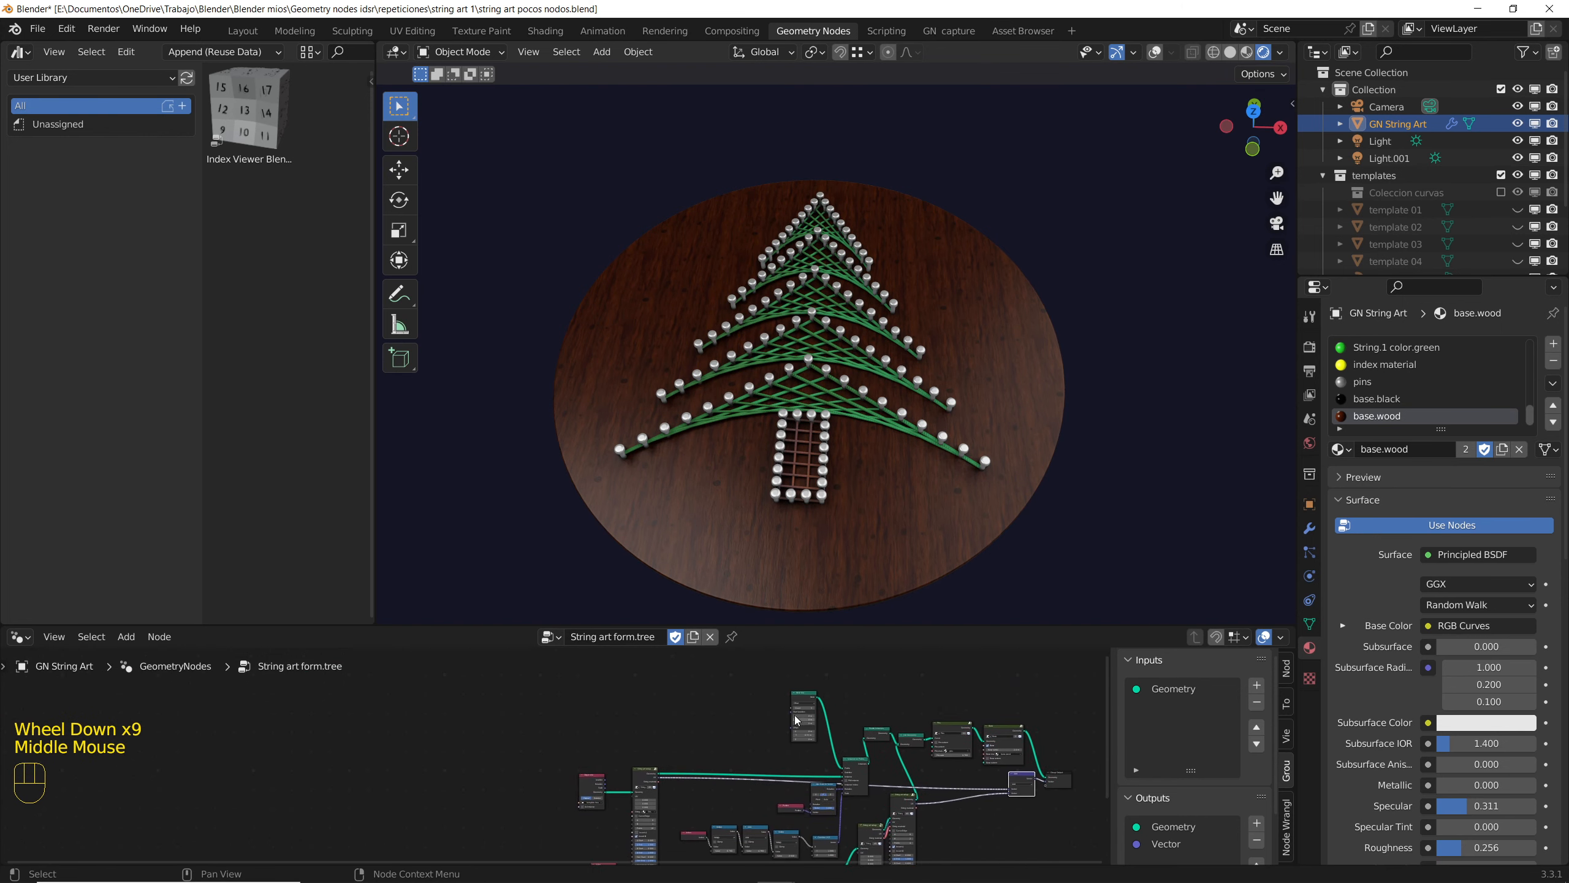
scroll(797, 720, up, 8)
click(880, 677)
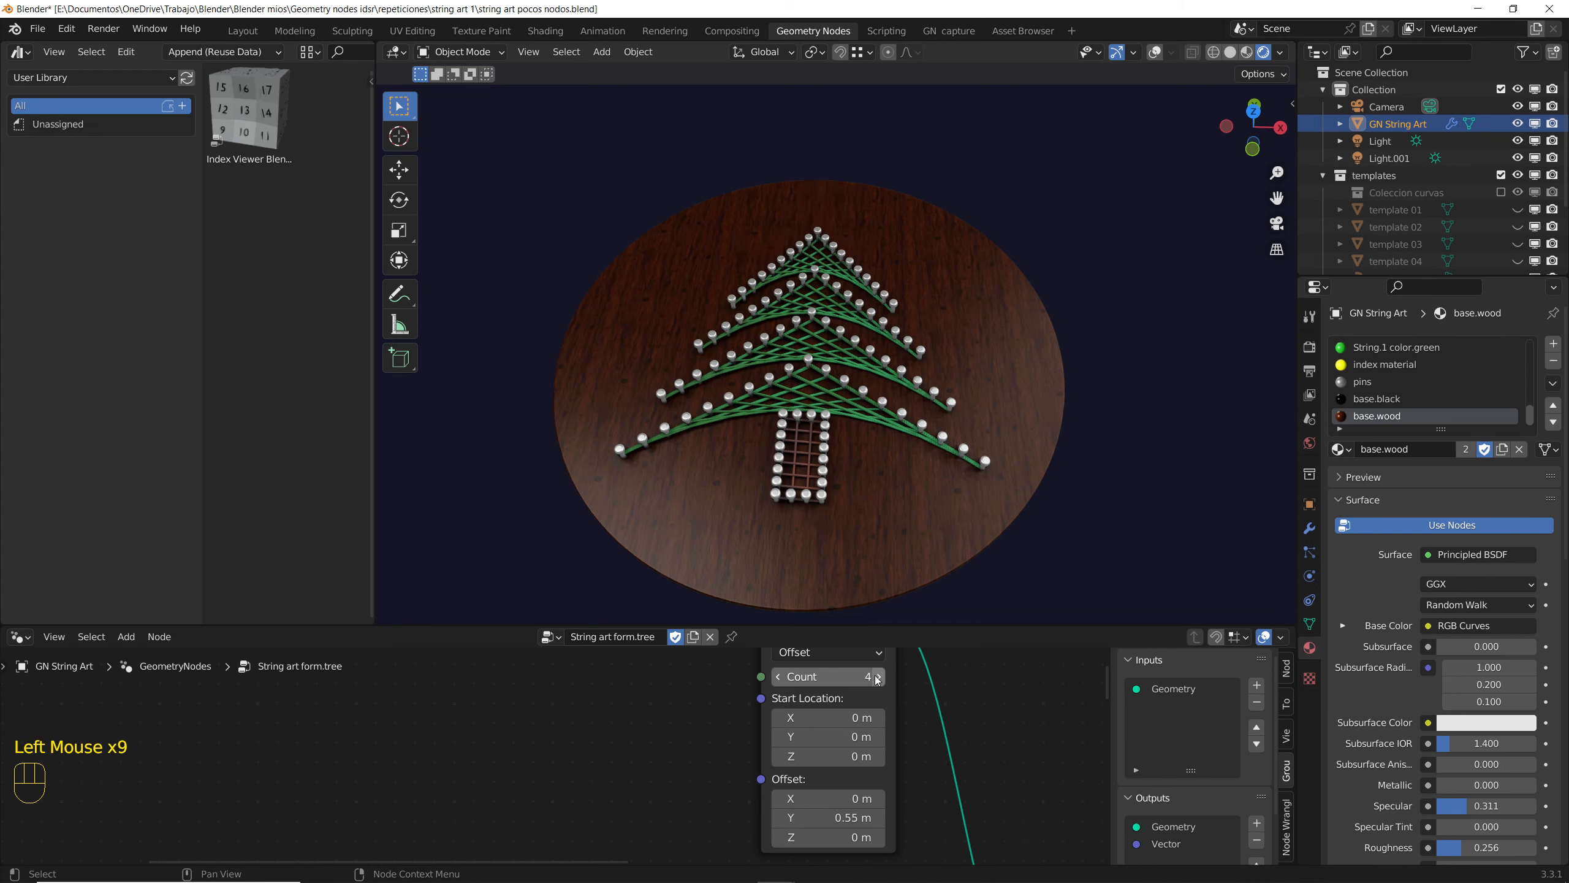
Step: Try varying Gen End, Grad Start and the Value feeding Grad End on the branches' String art setup node, restoring Gen End 1.000 and Grad Start 0.000
scroll(881, 750, down, 7)
middle_drag(882, 750, 883, 787)
scroll(882, 782, up, 6)
drag(760, 766, 698, 751)
middle_drag(746, 436, 747, 462)
middle_drag(741, 848, 747, 794)
scroll(747, 794, up, 3)
drag(771, 765, 708, 765)
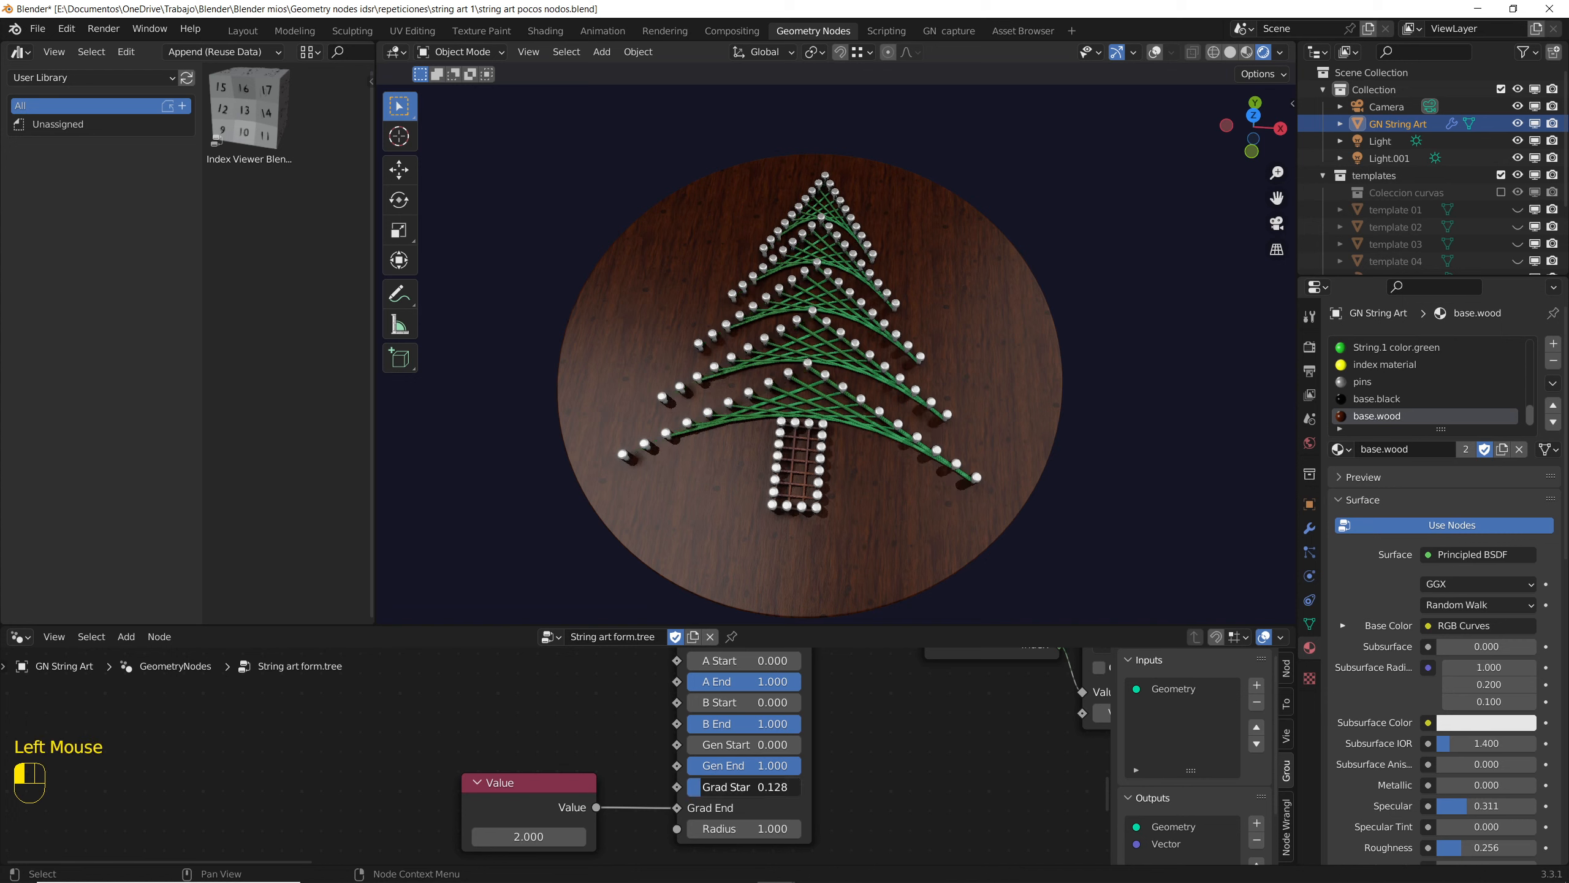
drag(750, 786, 692, 786)
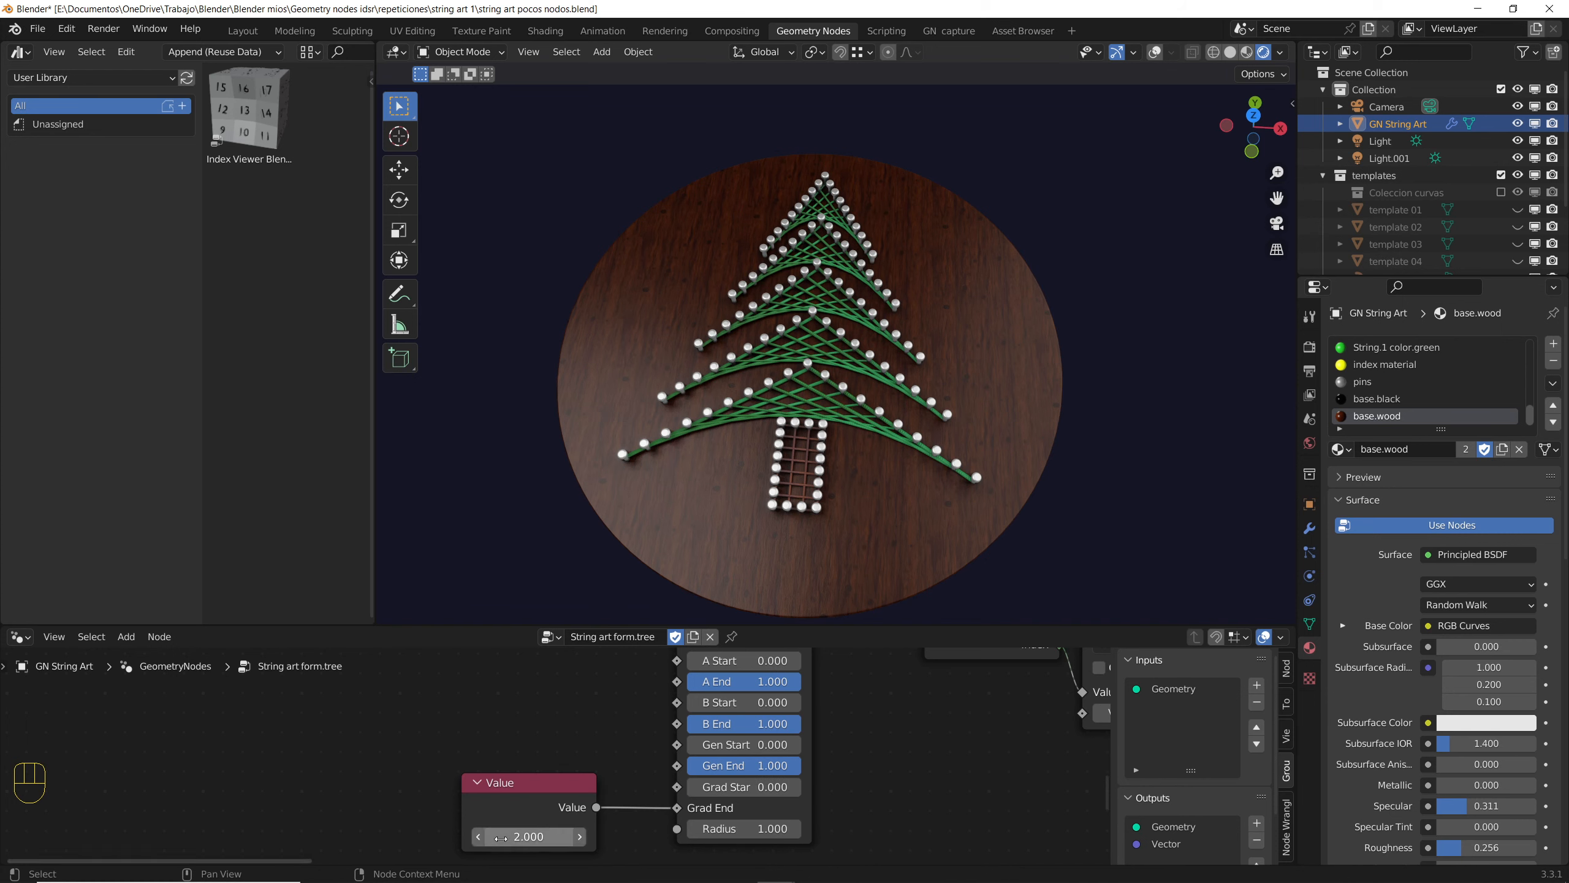
drag(500, 836, 547, 836)
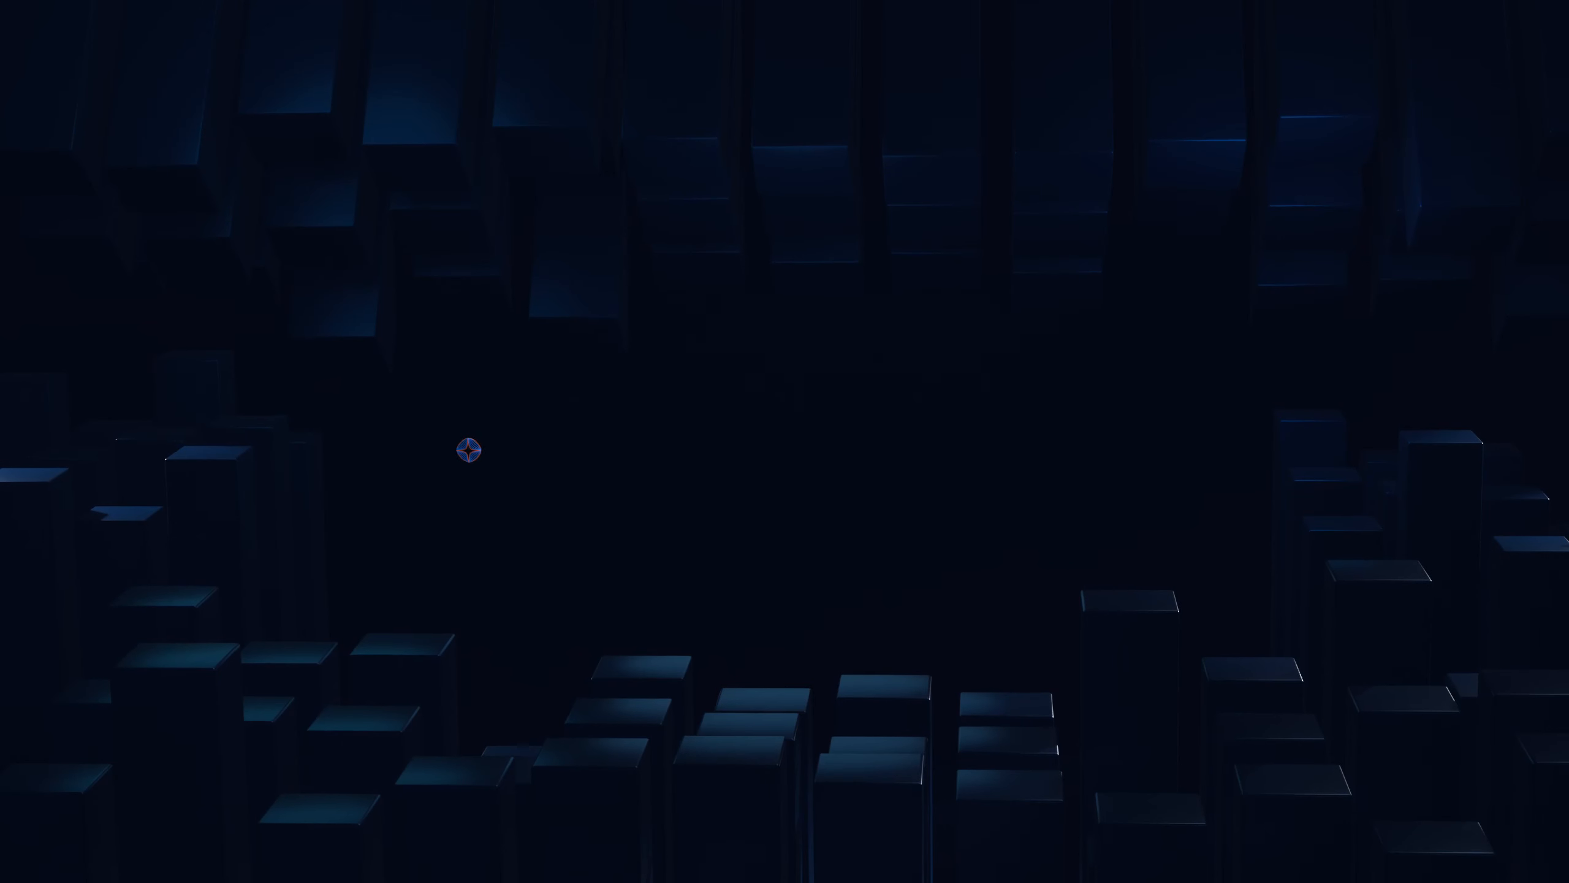